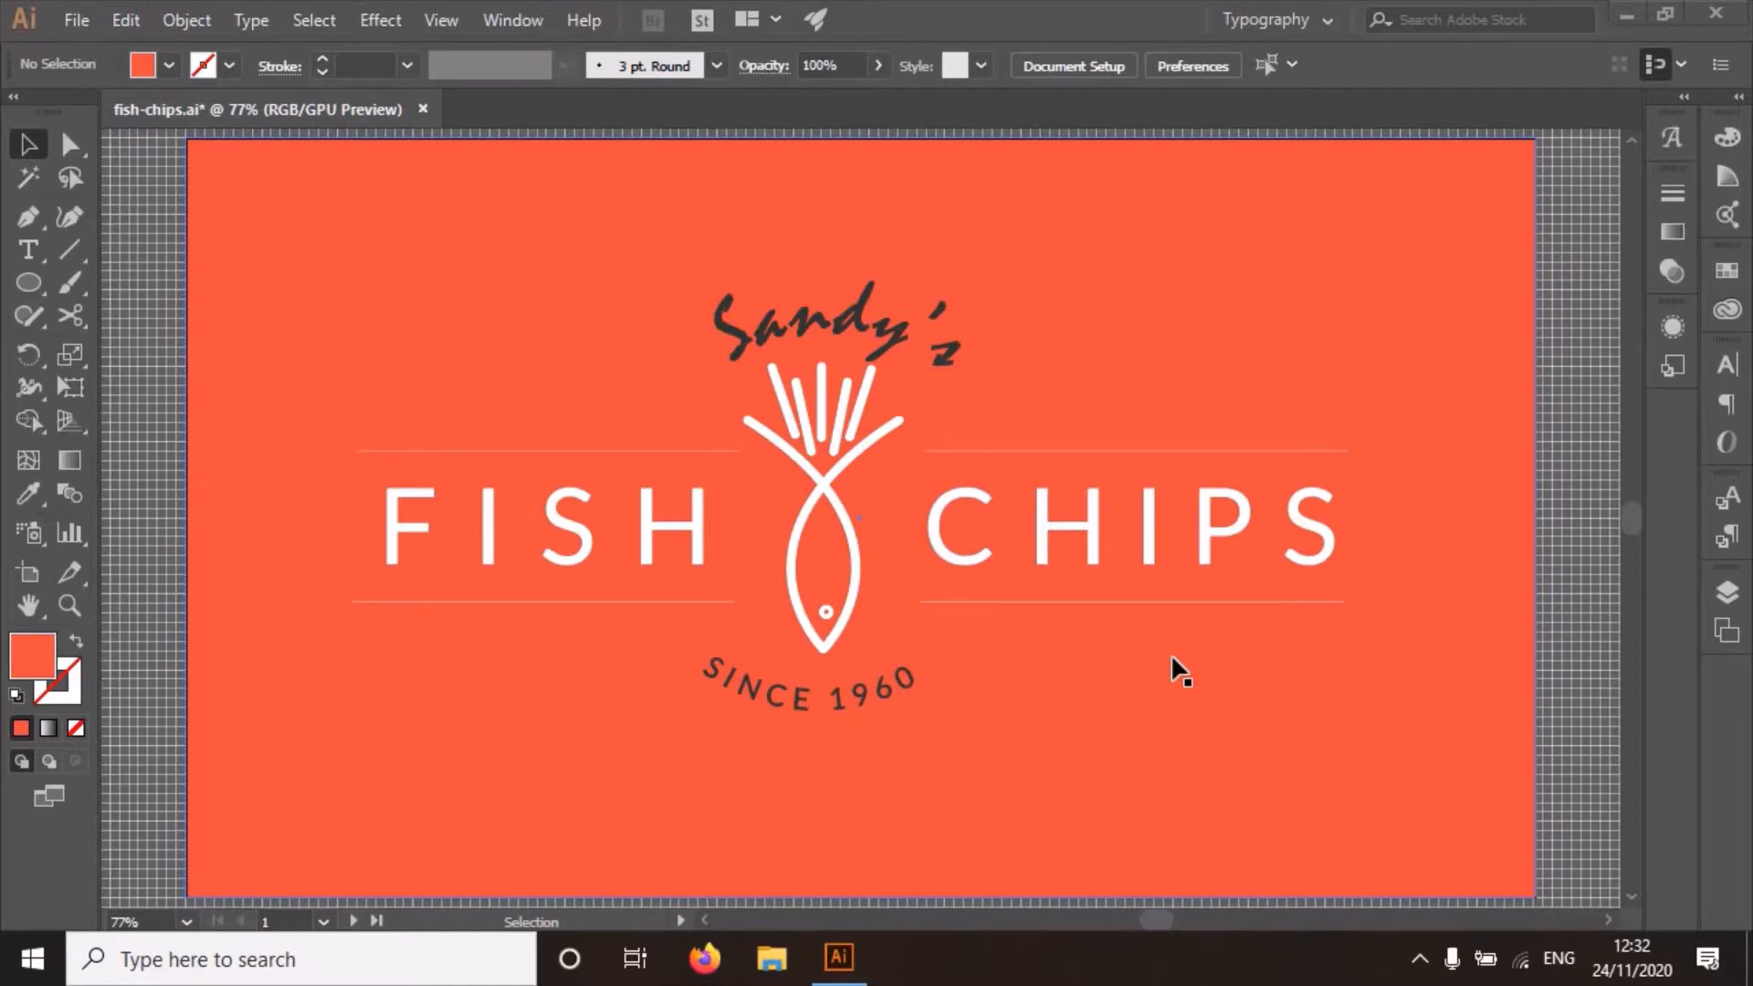
Create a new 1280 x 720 px RGB document and show the grid on its artboard.
left_click(75, 25)
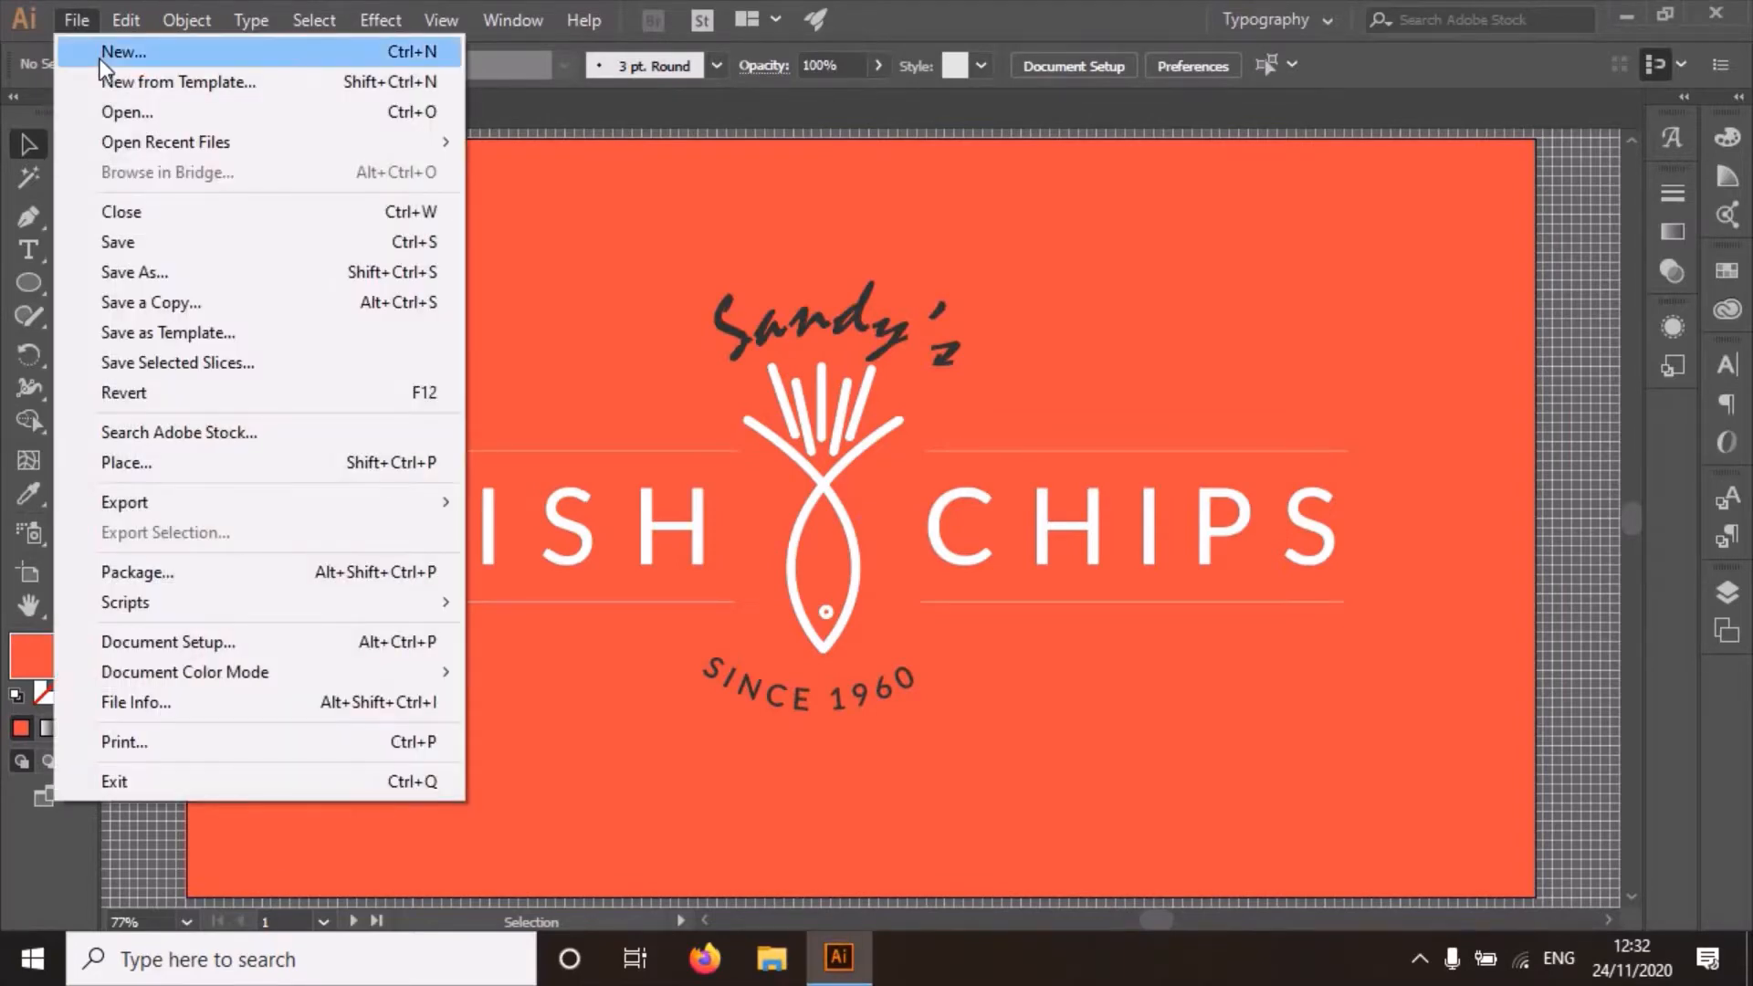
left_click(100, 59)
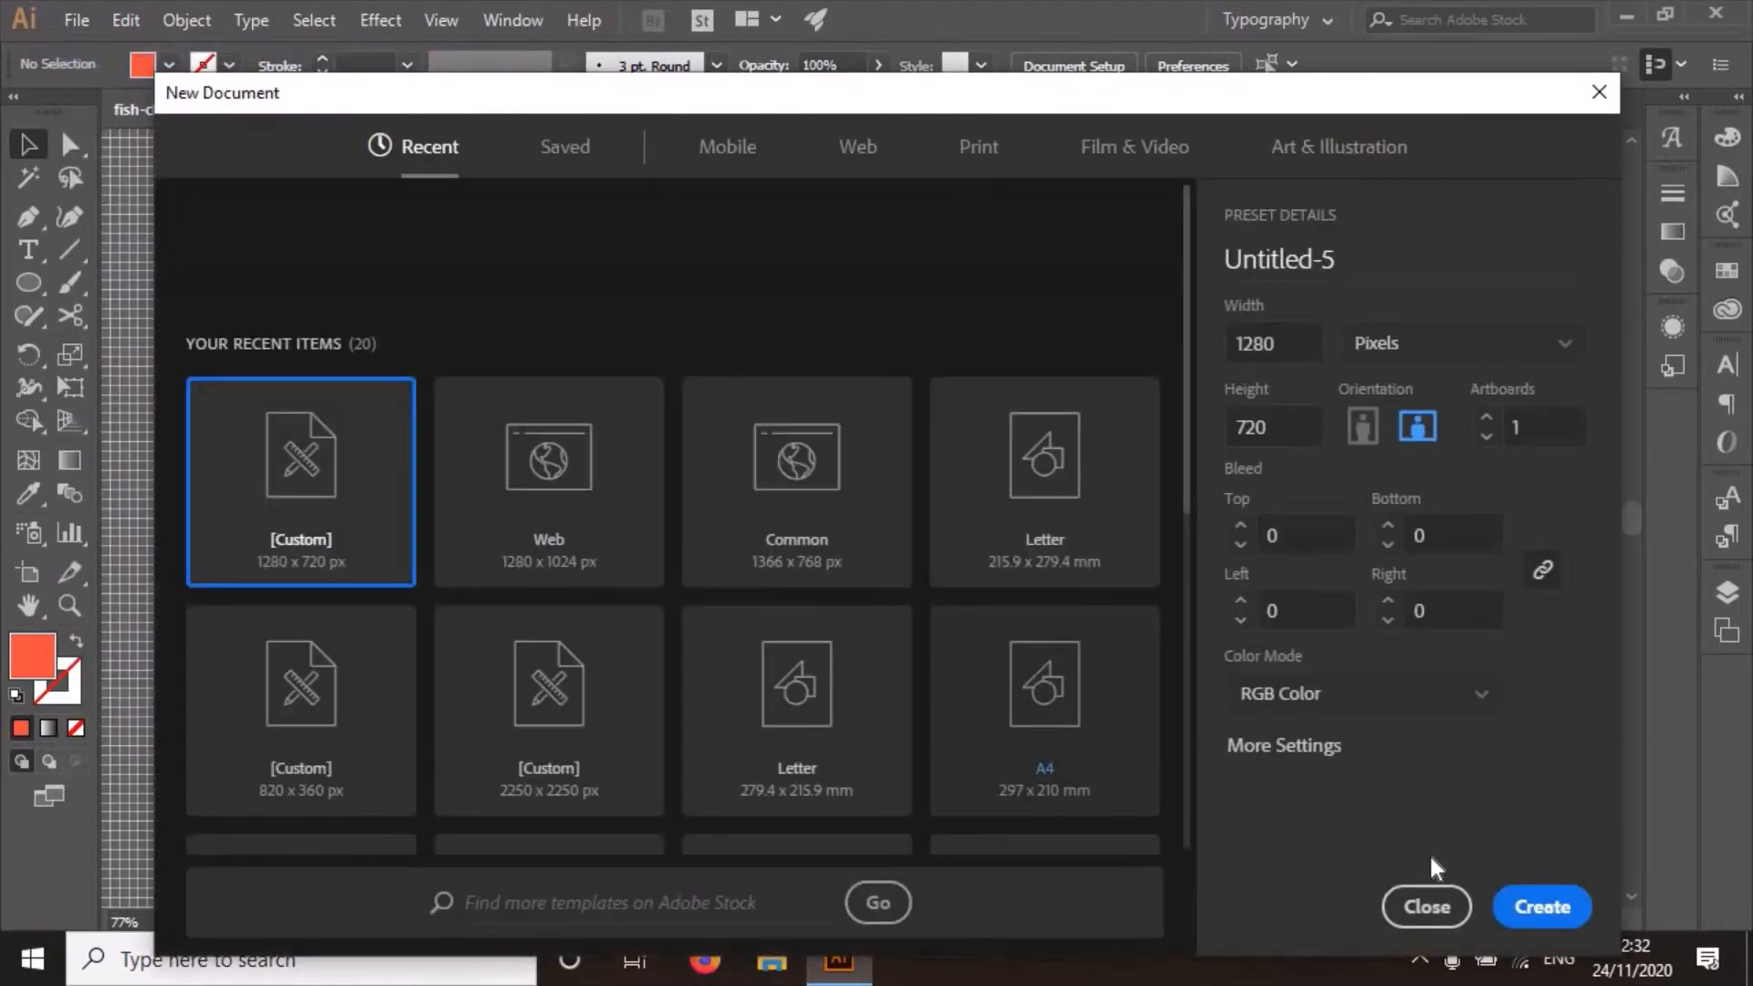
left_click(1552, 908)
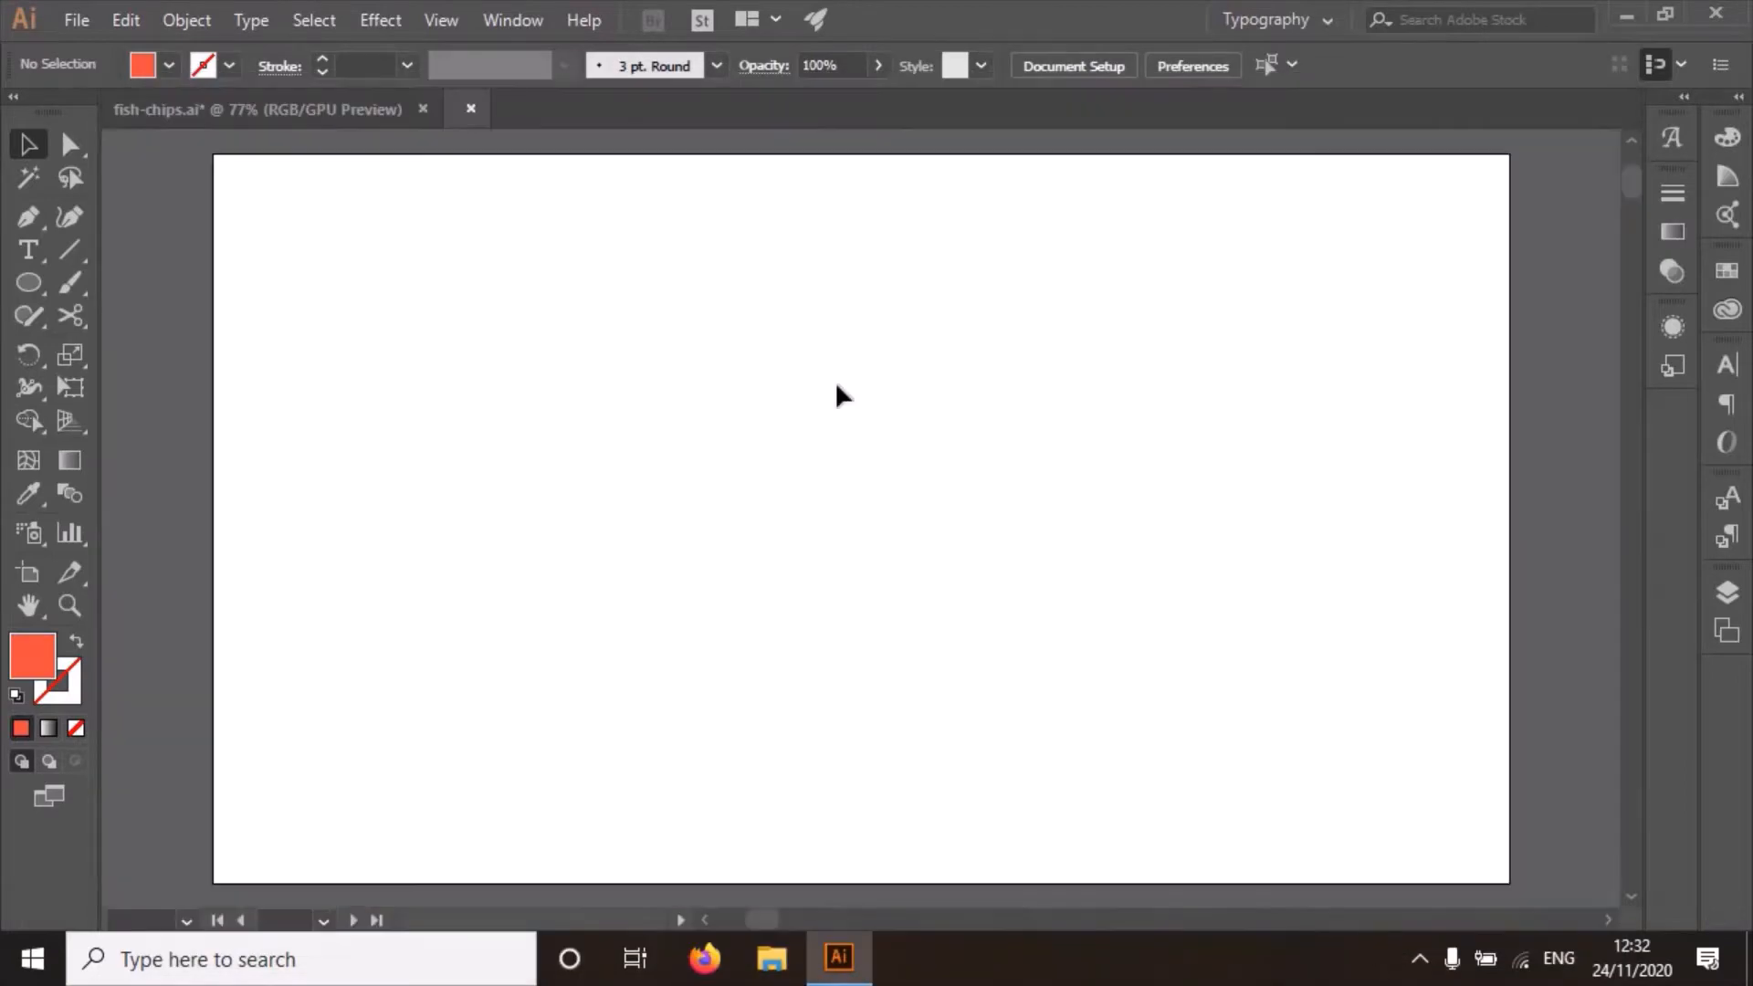
left_click(437, 20)
left_click(566, 831)
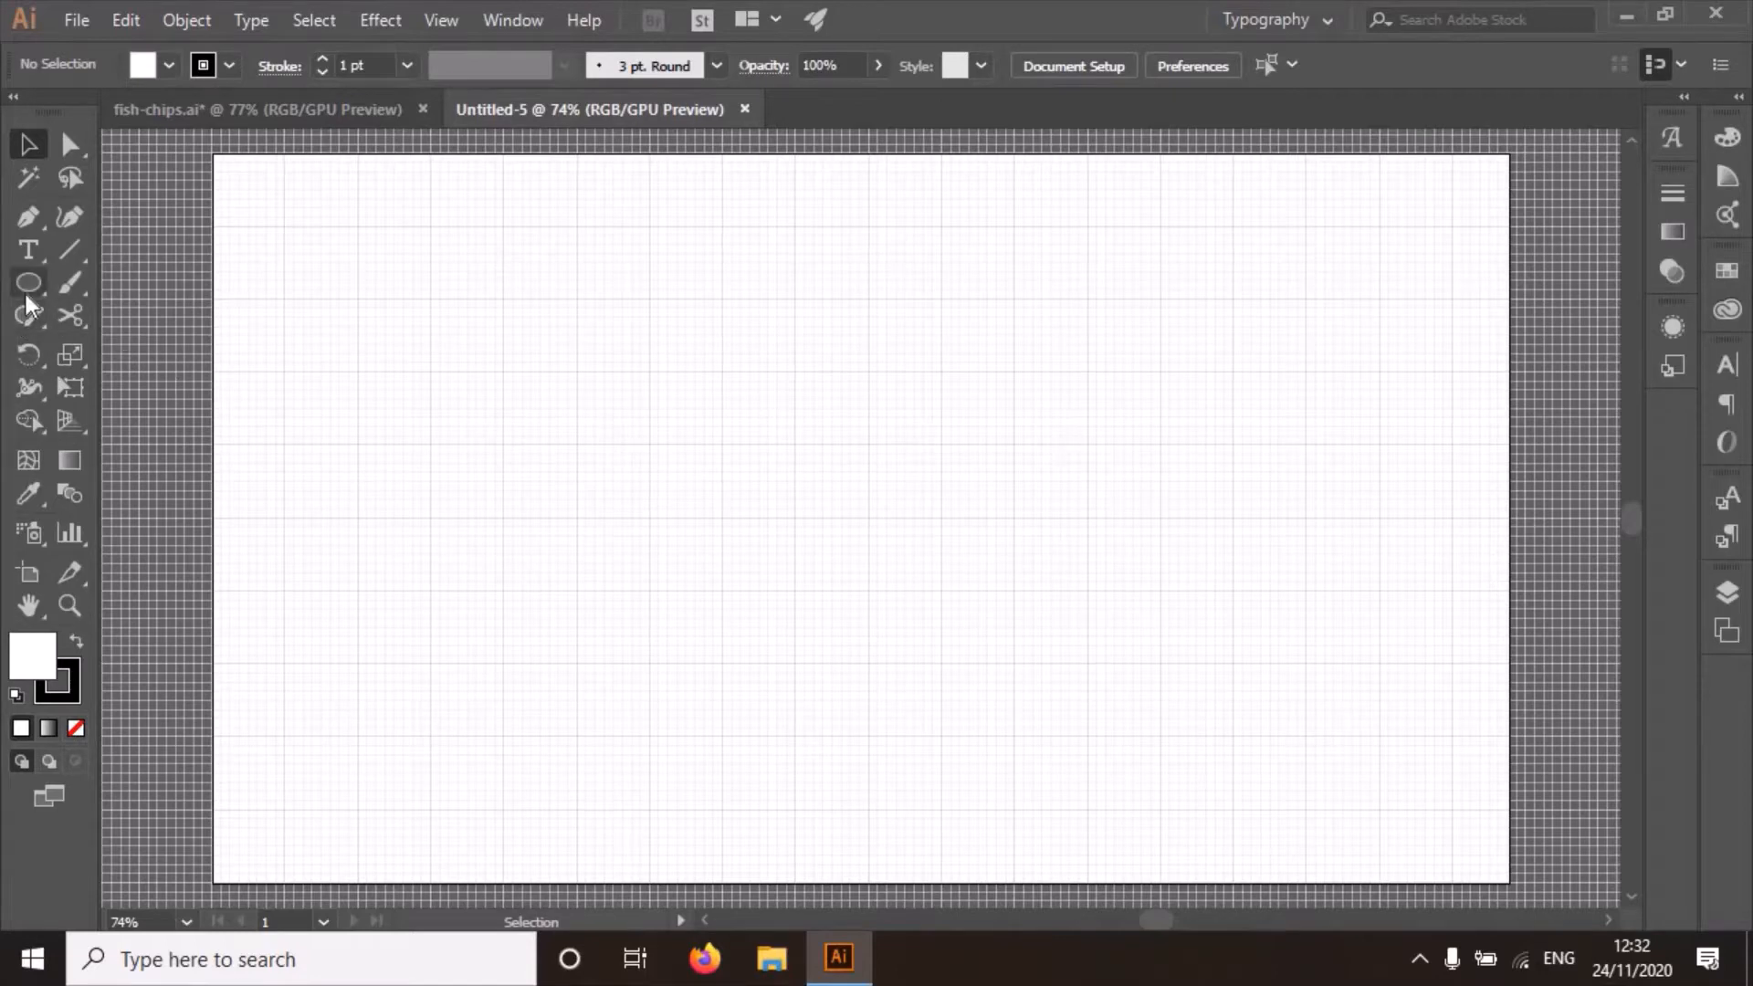
Draw a two-point Pen path bowing outward for one side of the fish, from near the artboard's centre up to about X 648, Y 144 px.
left_click(28, 218)
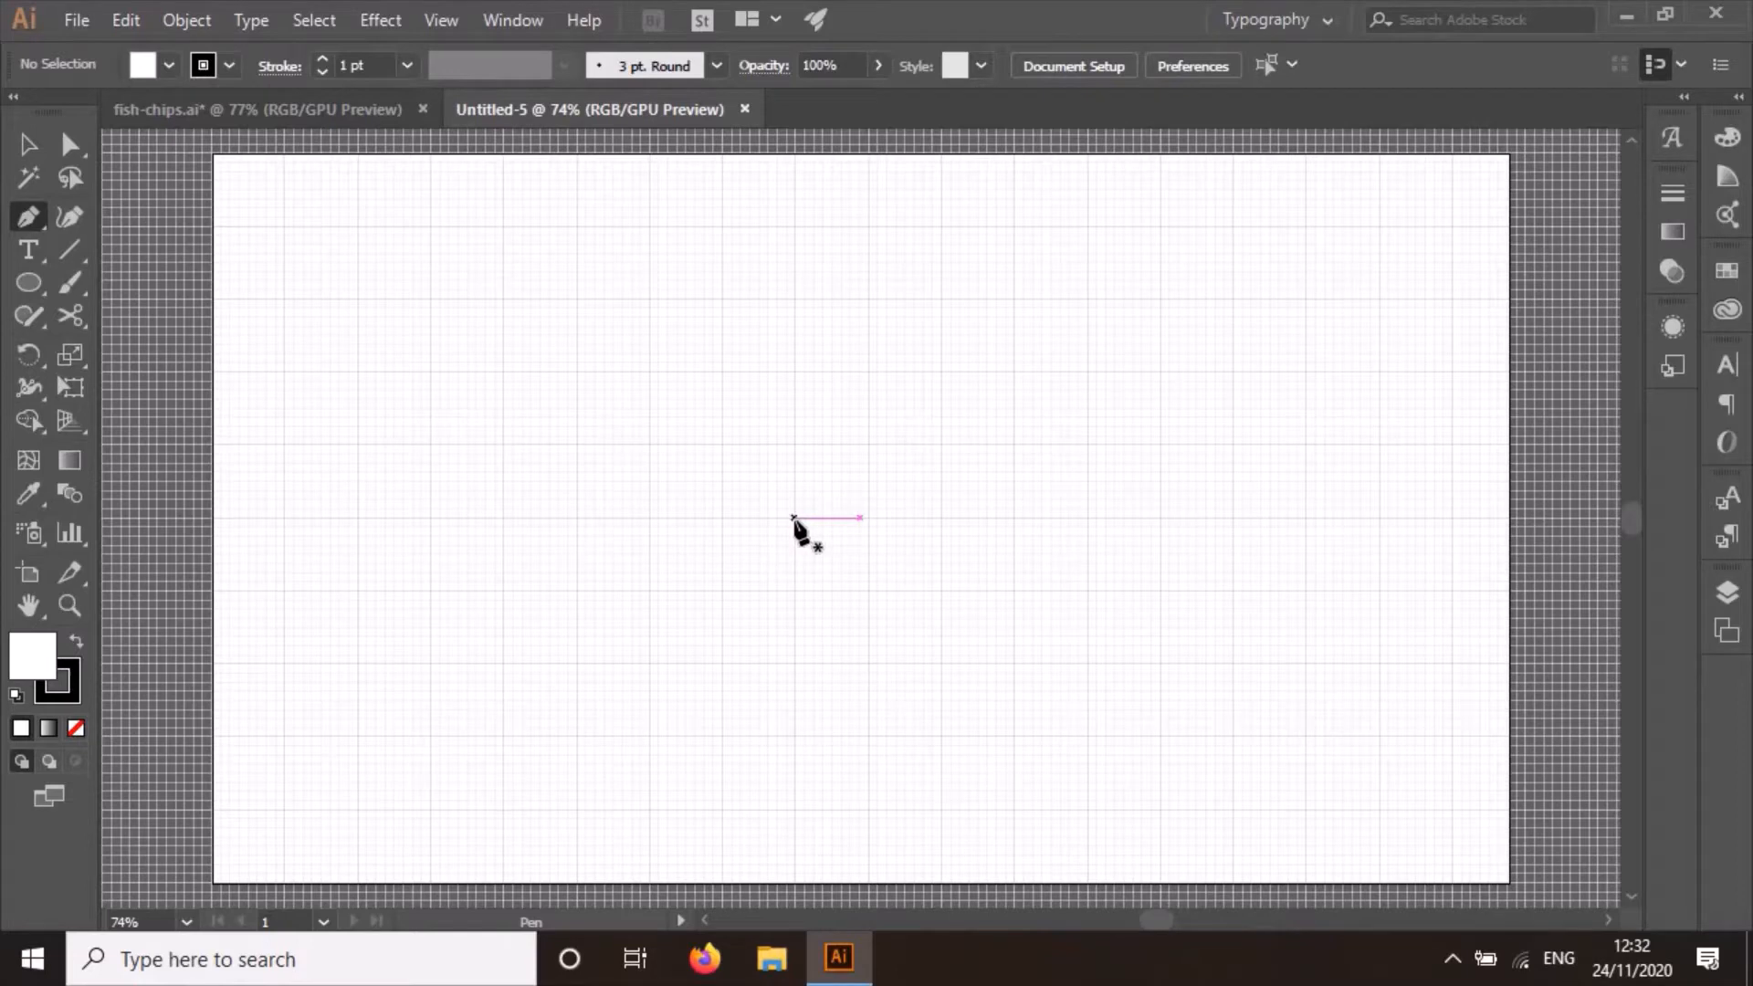
left_click(793, 518)
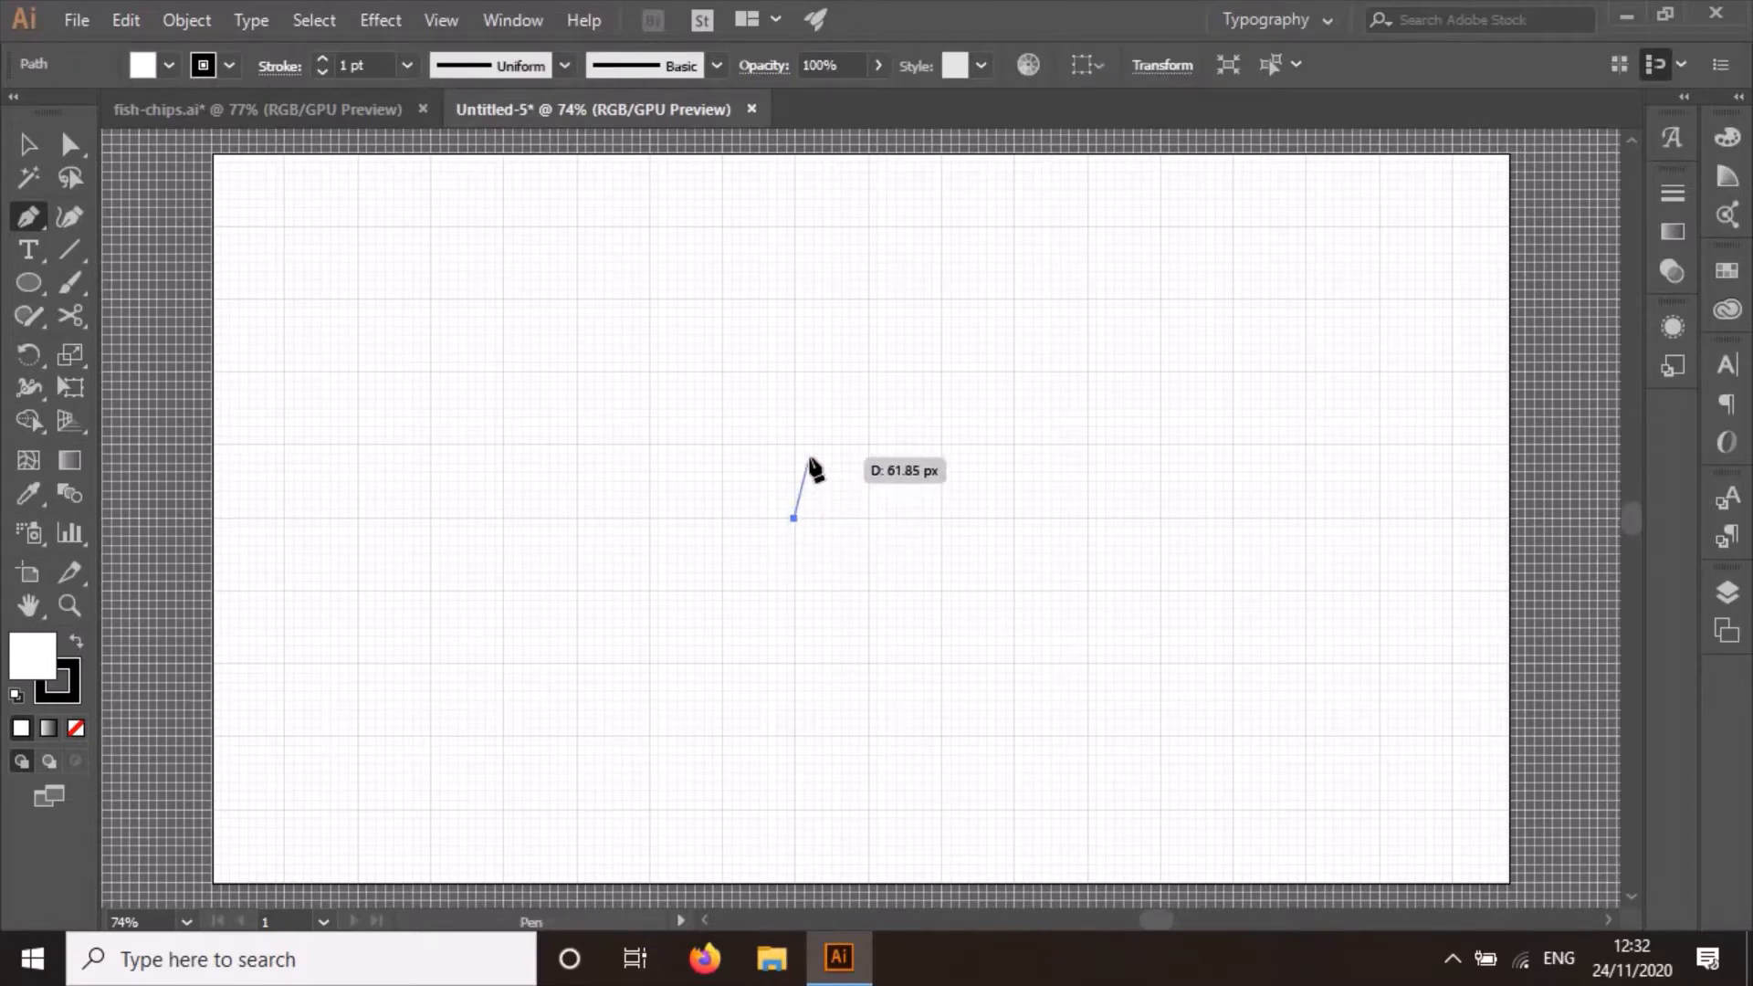
left_click(868, 300)
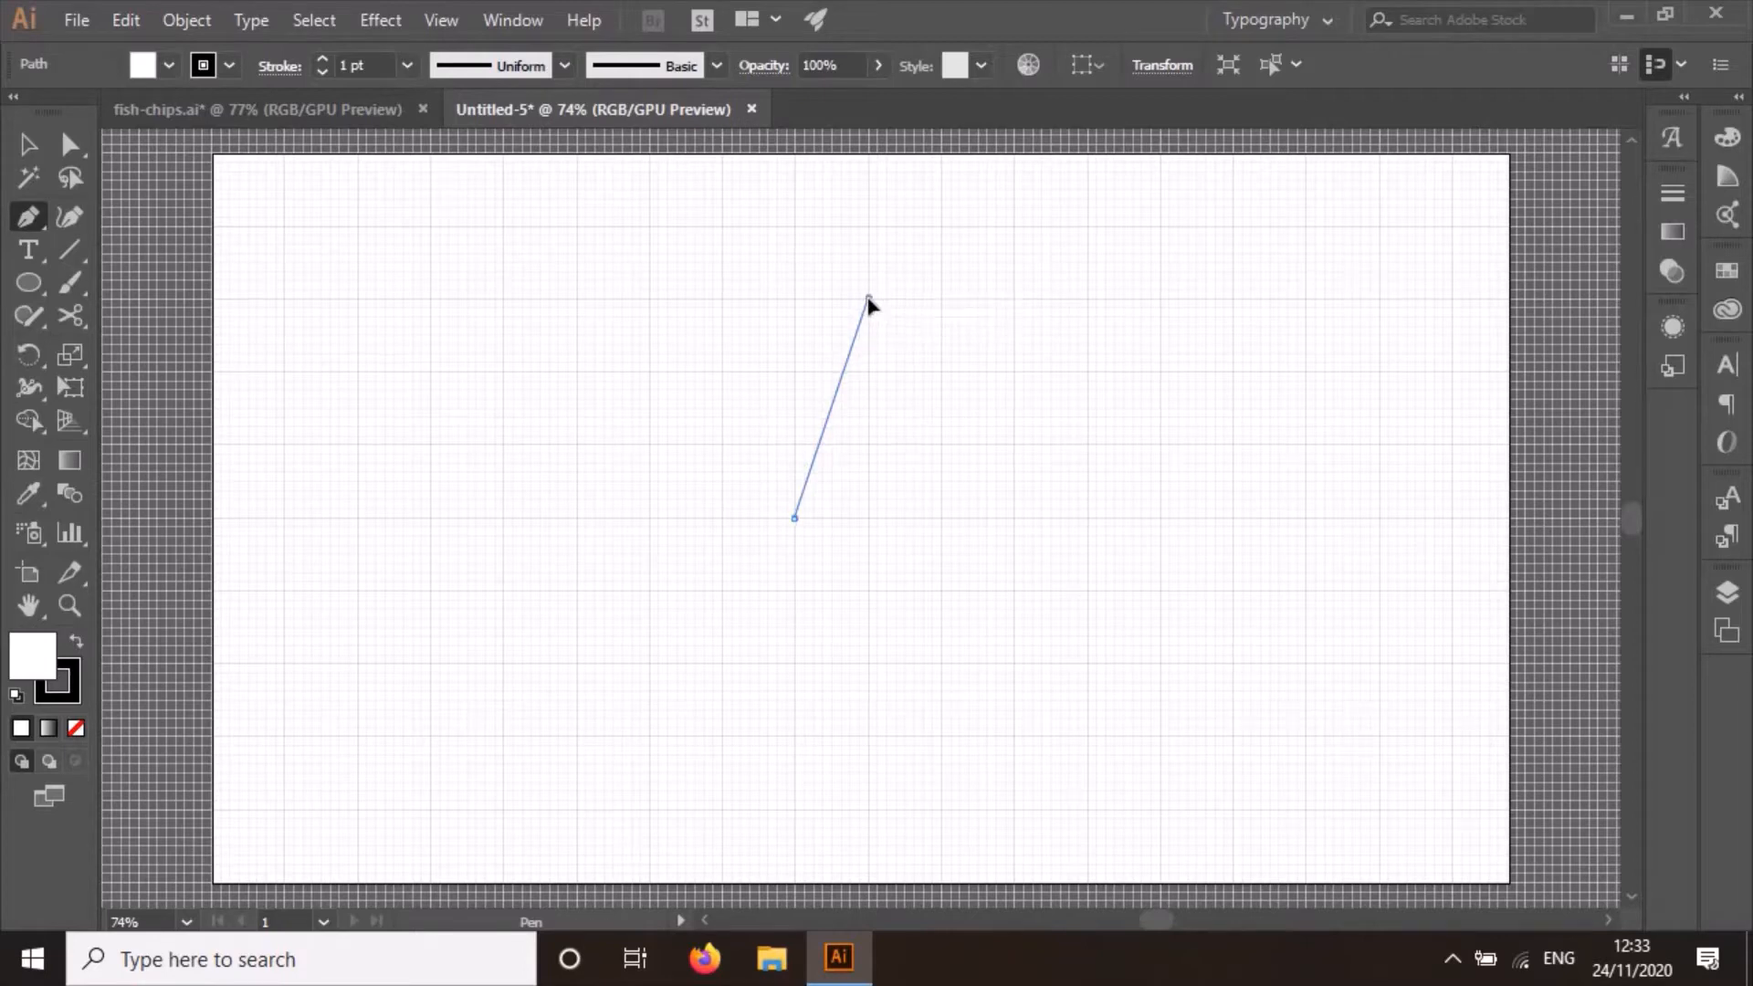
left_click_drag(869, 302, 1056, 385)
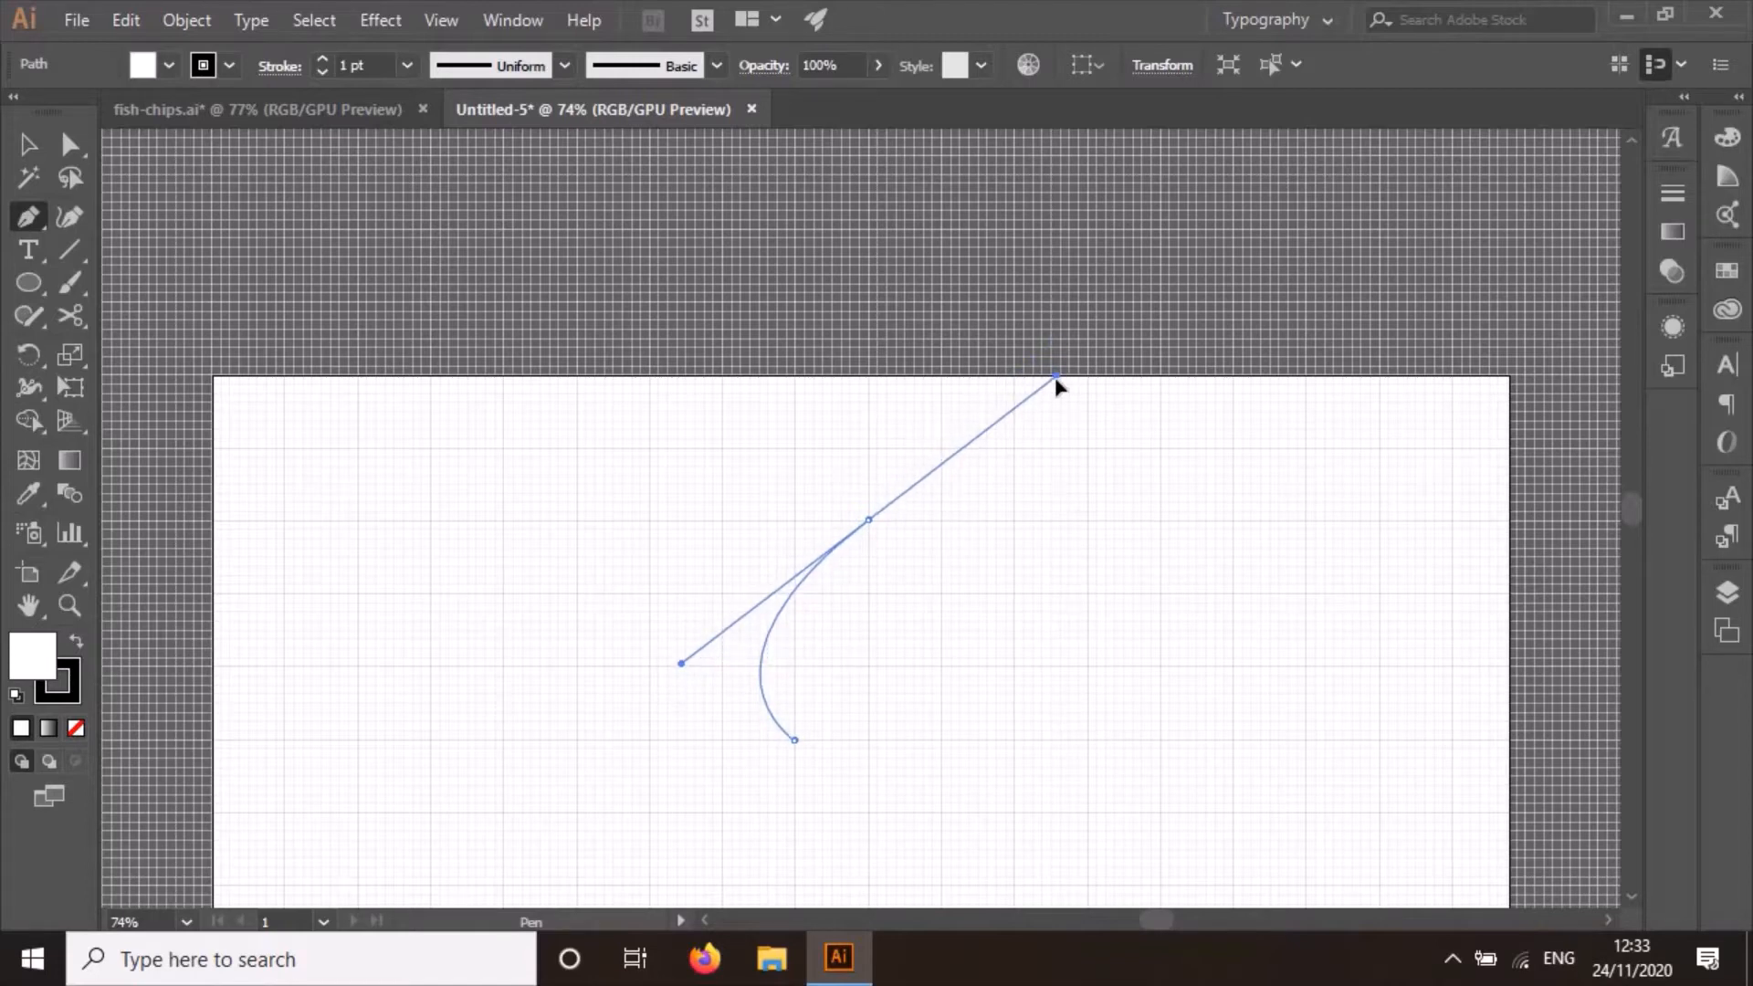
left_click_drag(1056, 385, 1056, 380)
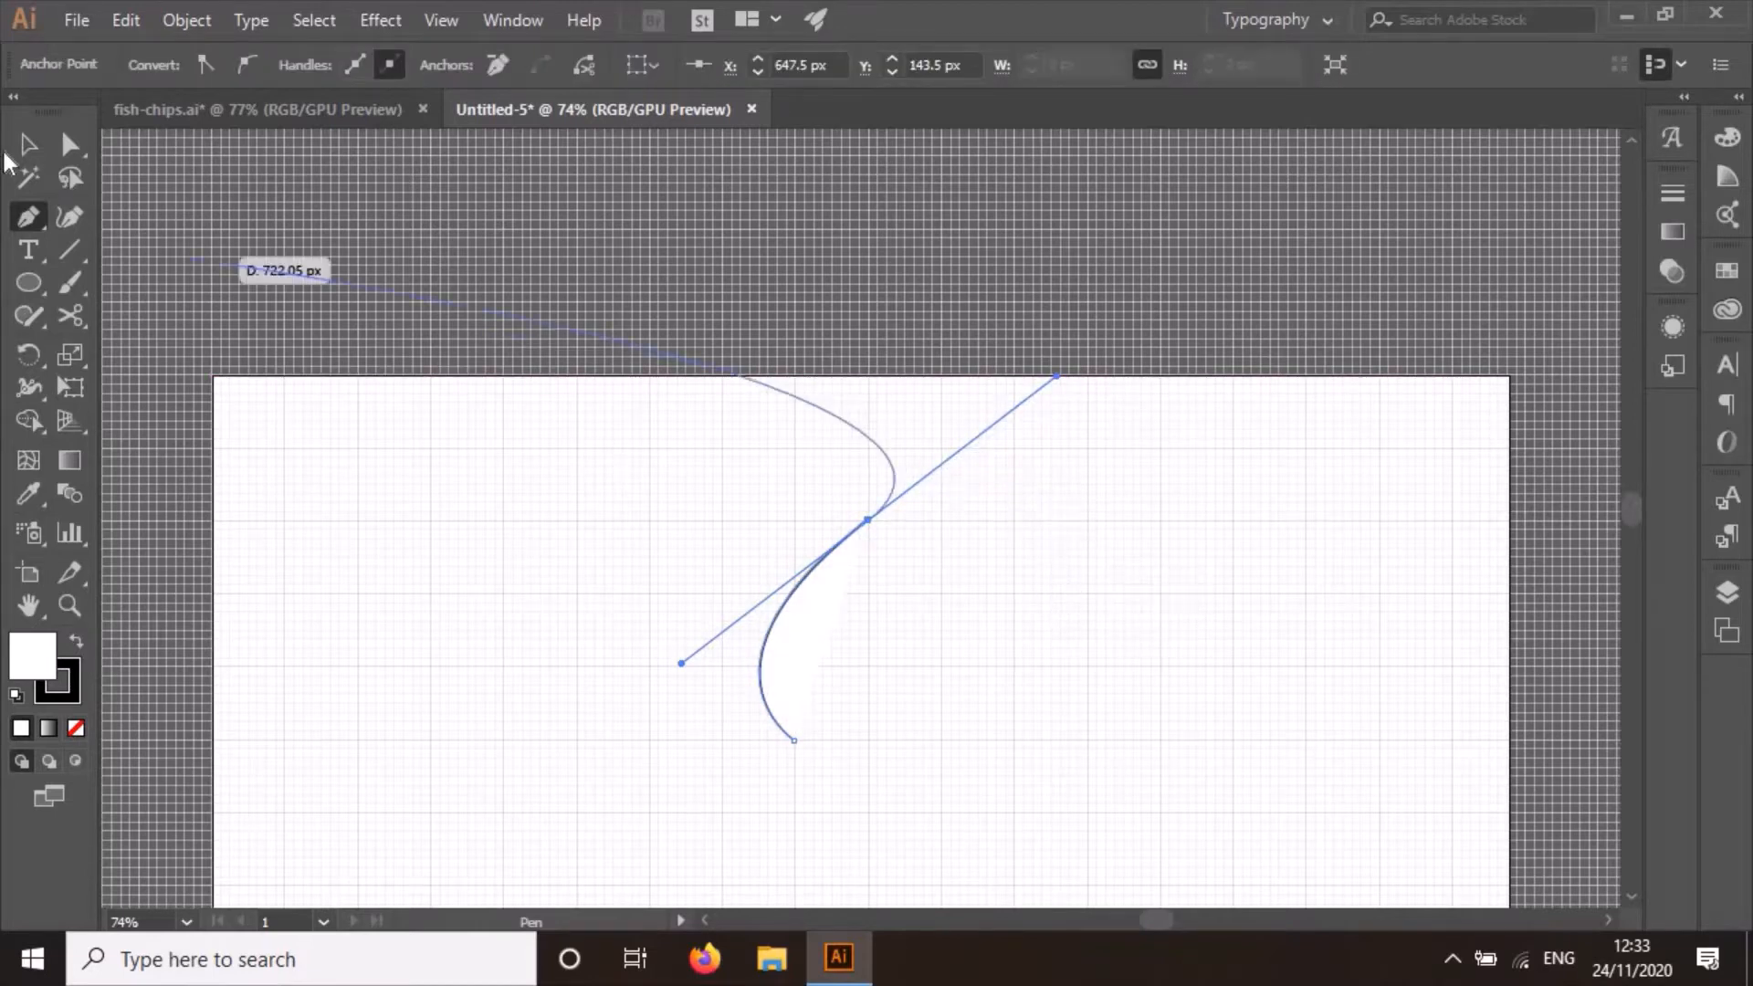
key("v")
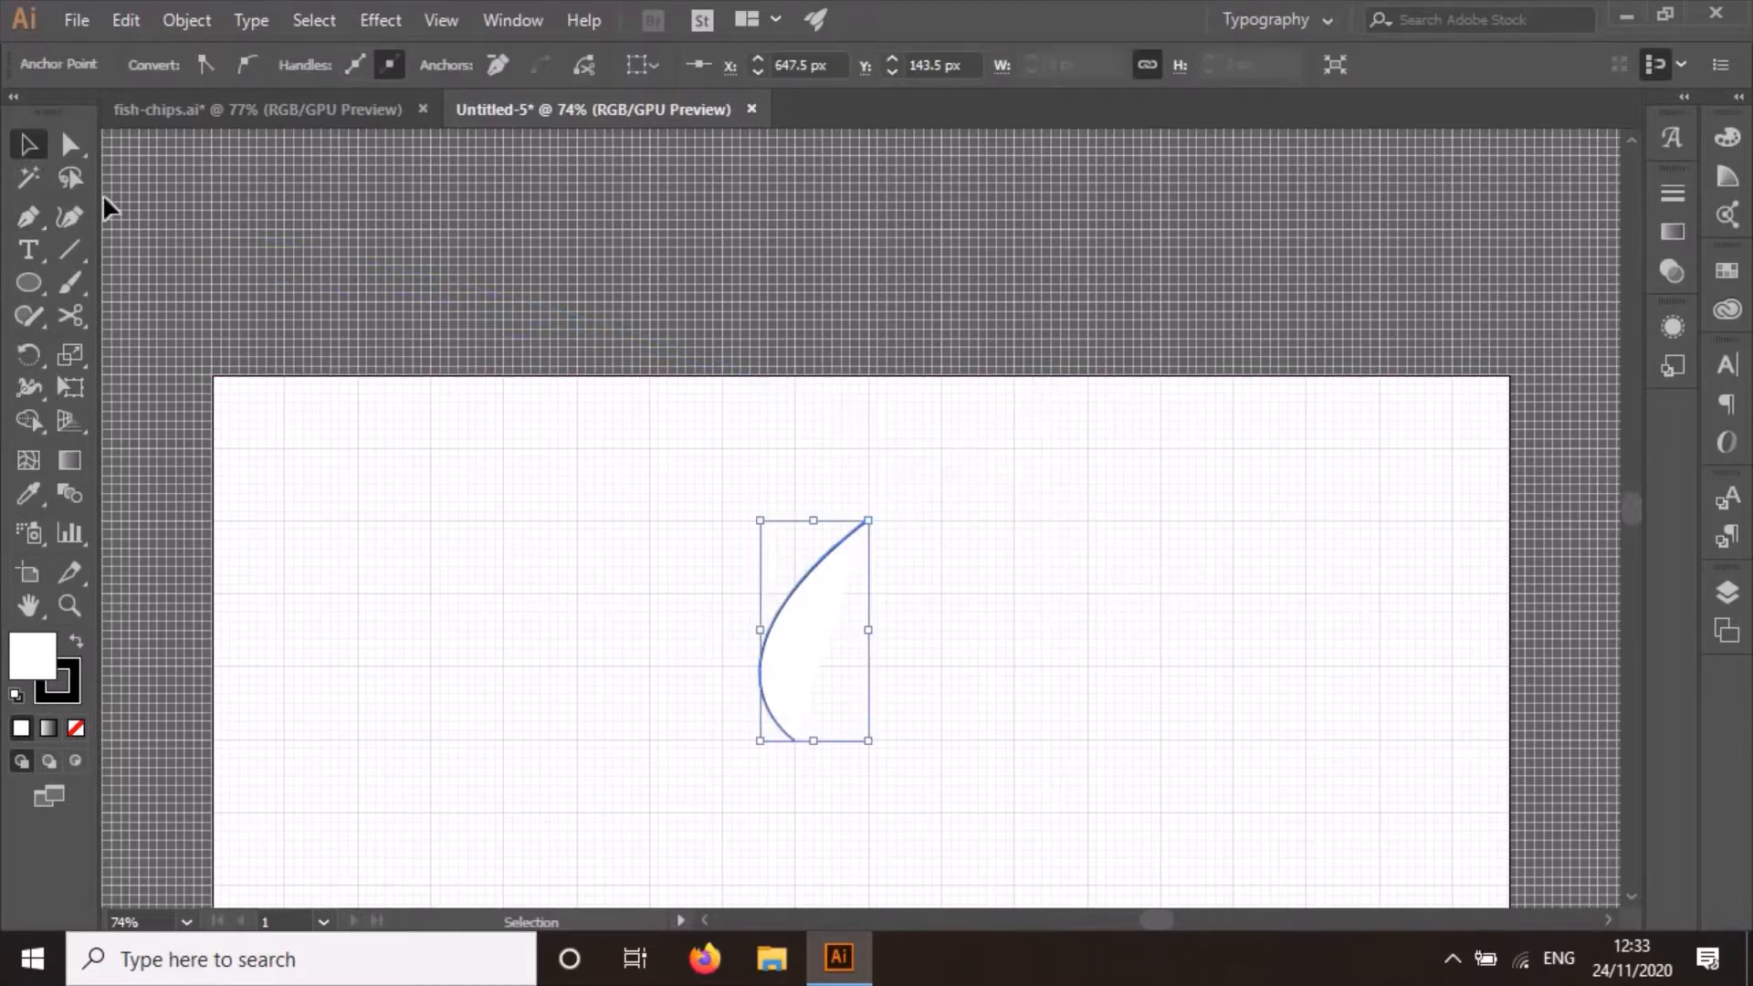
left_click(1088, 563)
Remove the curved path's fill and give it a black stroke.
left_click(781, 641)
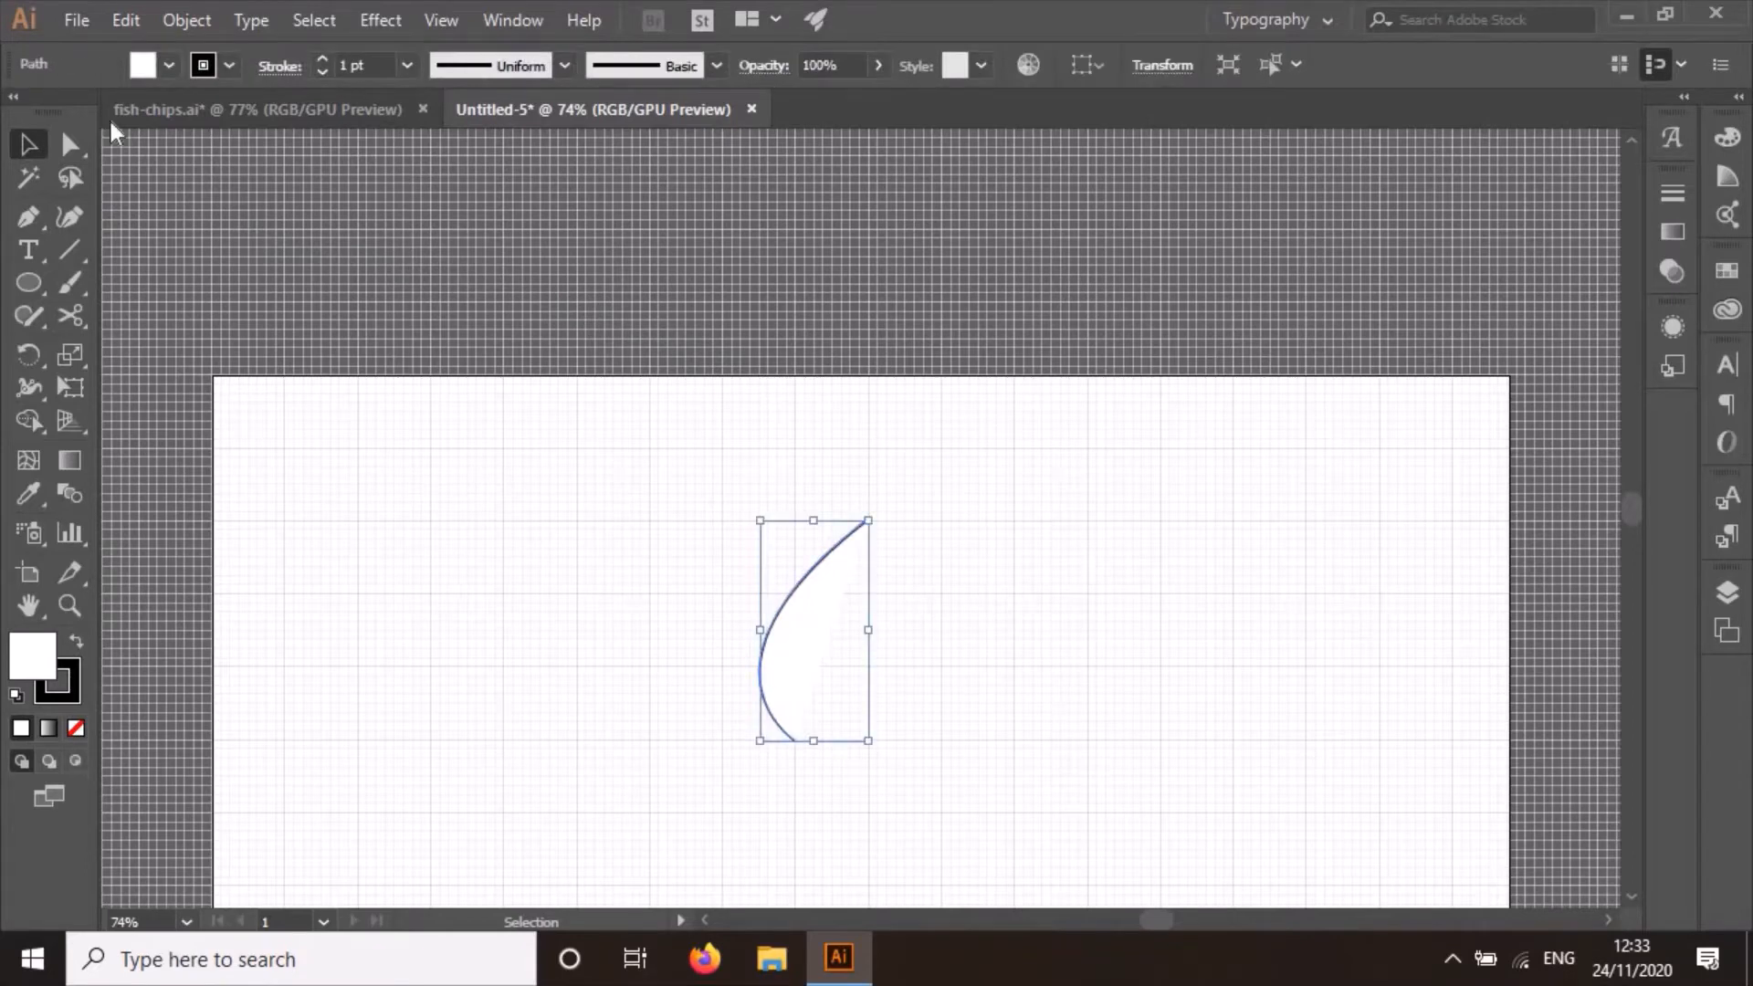
left_click(169, 66)
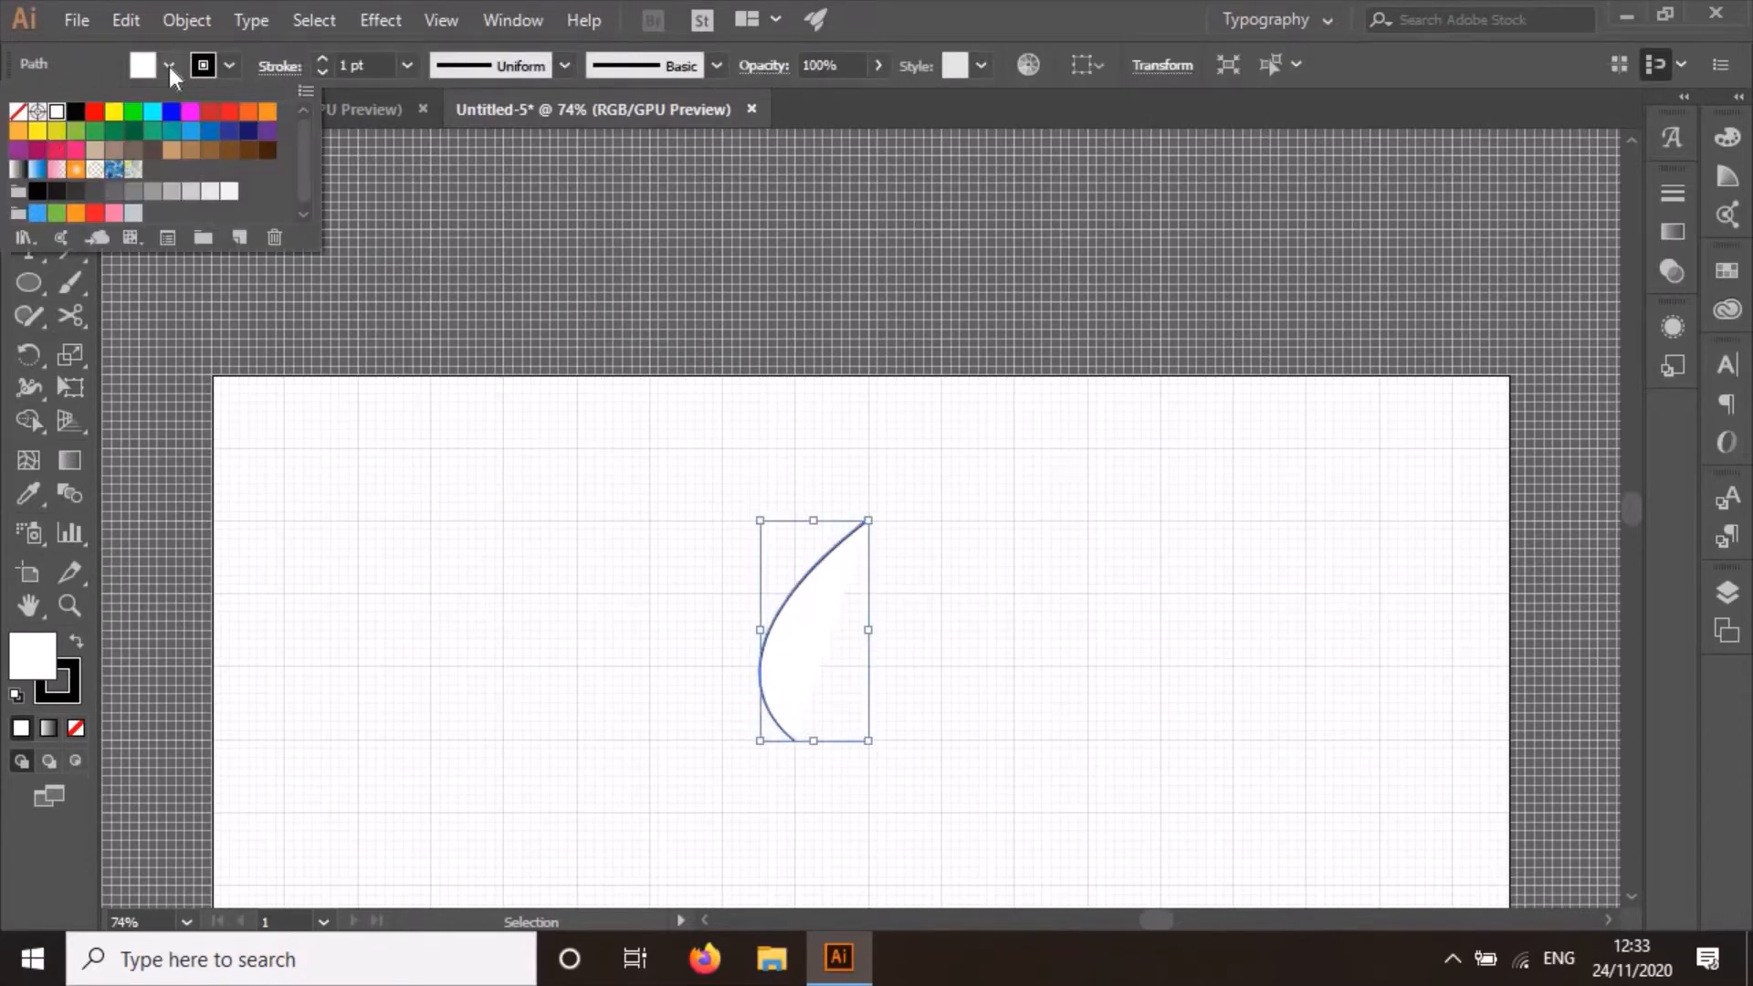
left_click(16, 113)
left_click(229, 65)
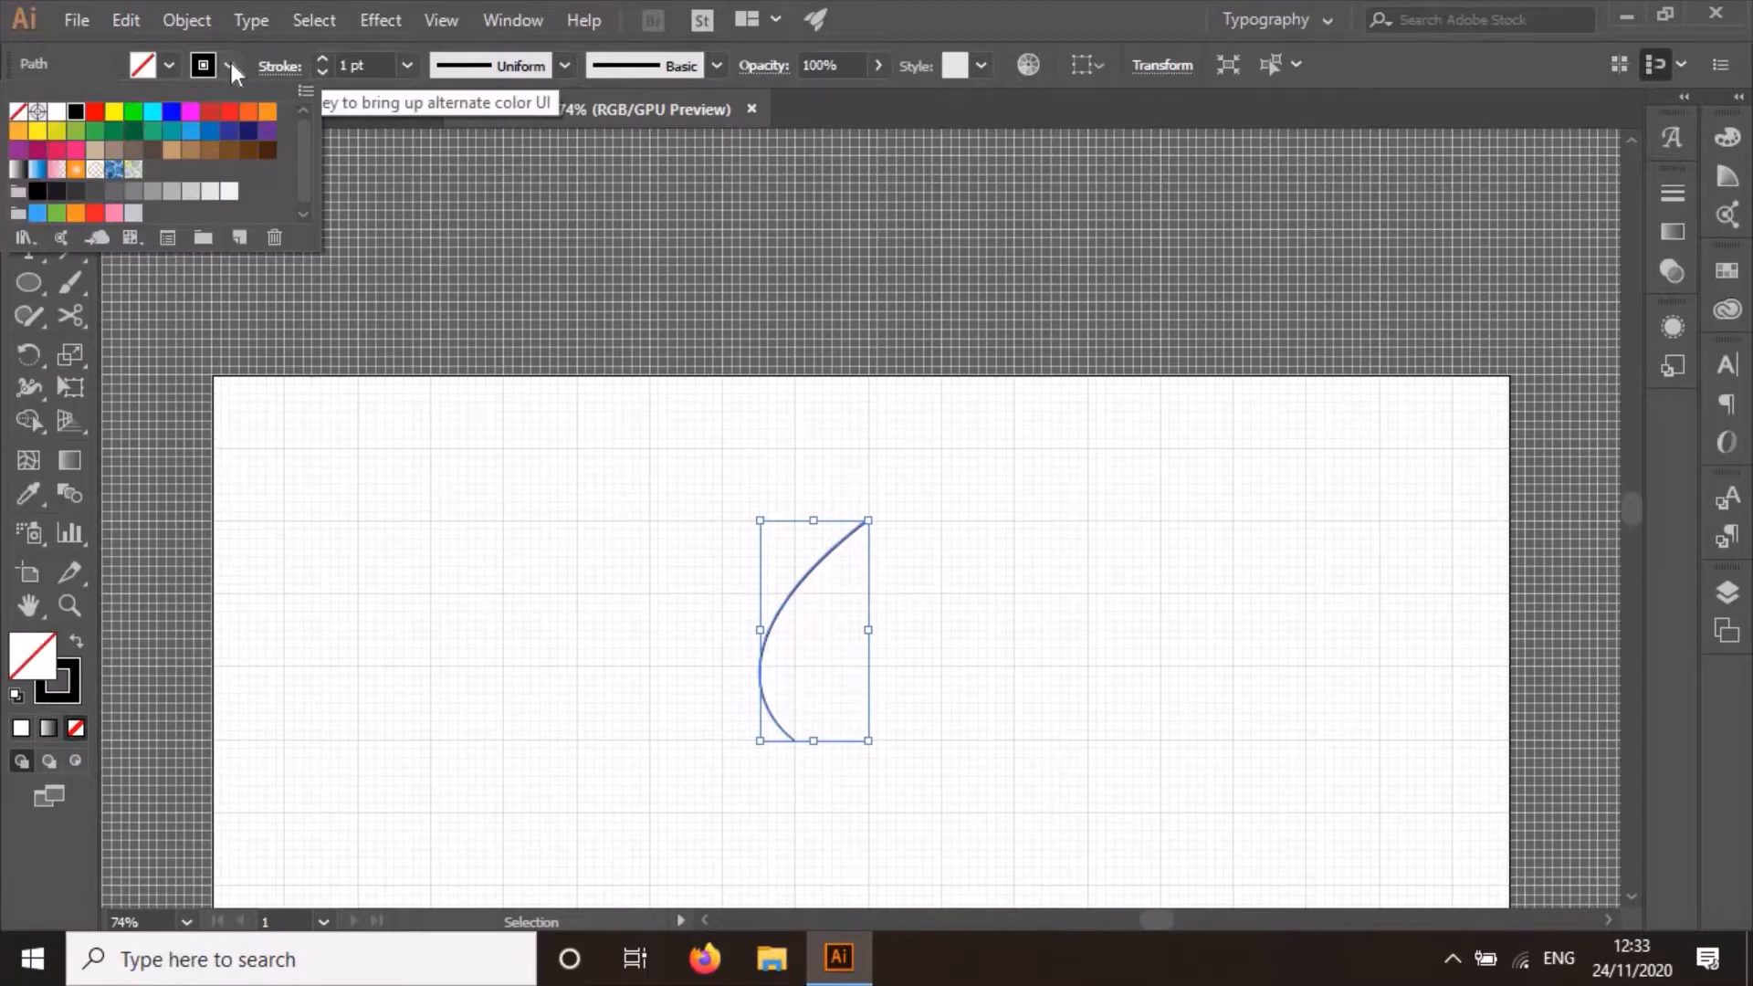
left_click(37, 191)
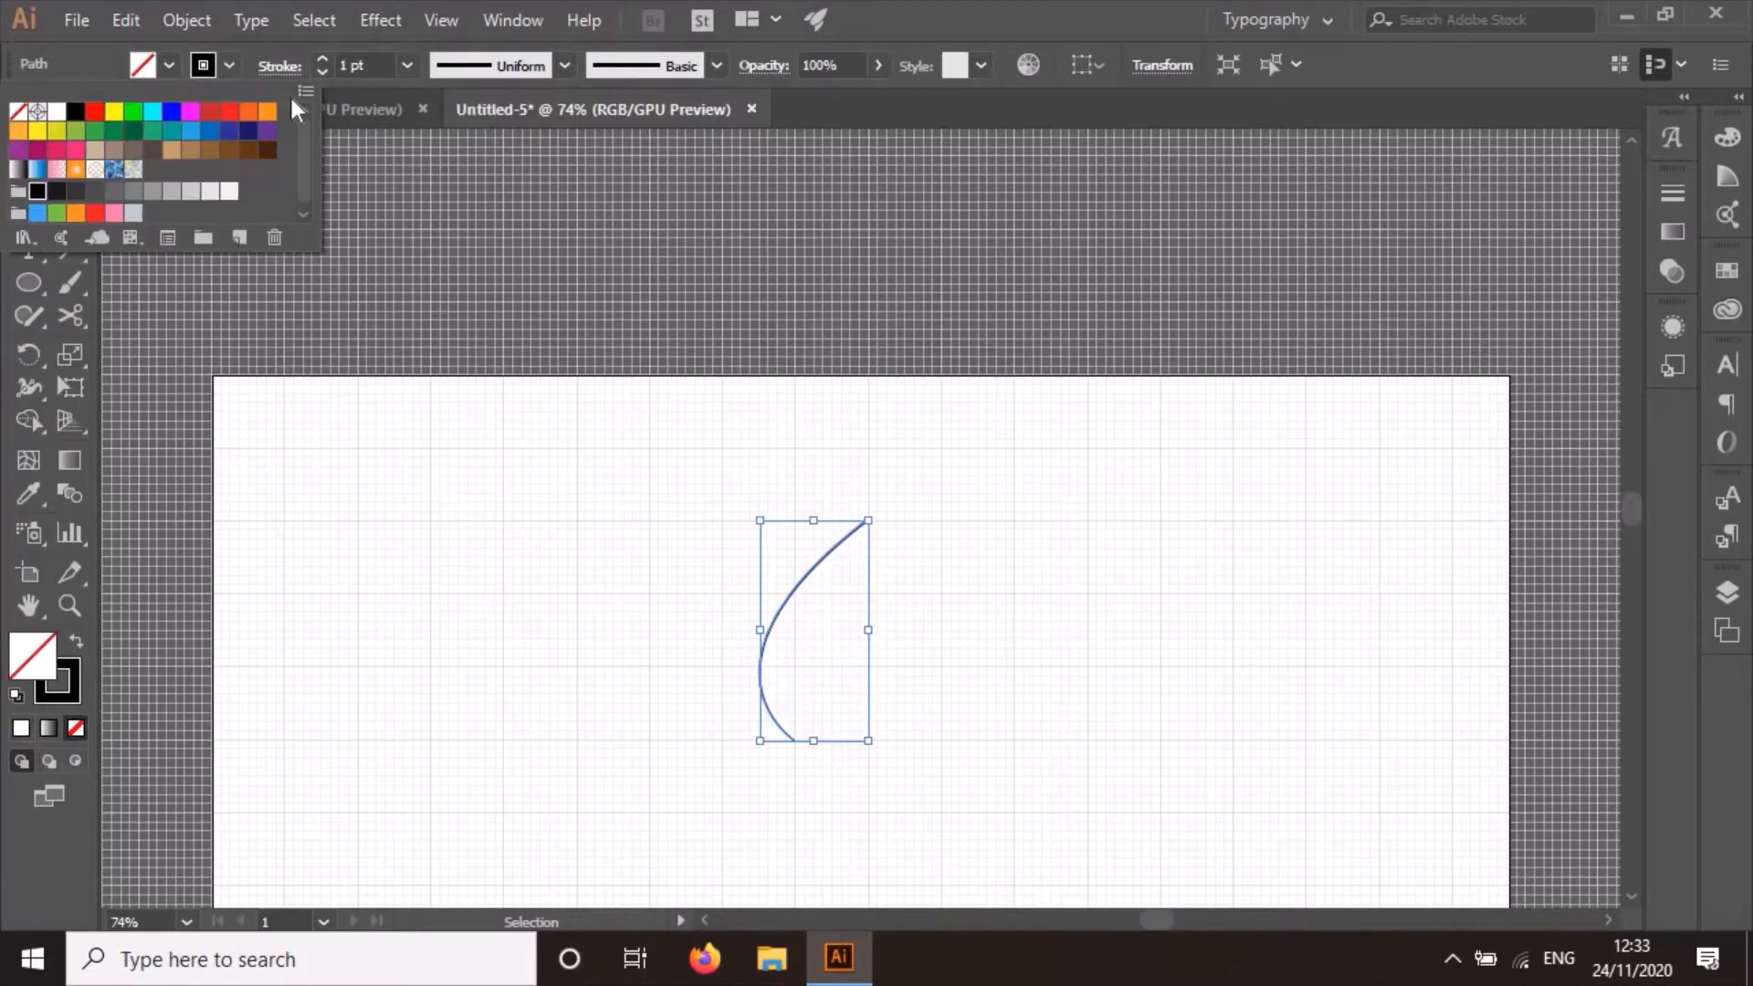
Set the curved path's stroke weight to 8 pt and deselect it.
left_click(323, 60)
left_click(322, 61)
left_click(323, 60)
left_click(322, 60)
left_click(322, 61)
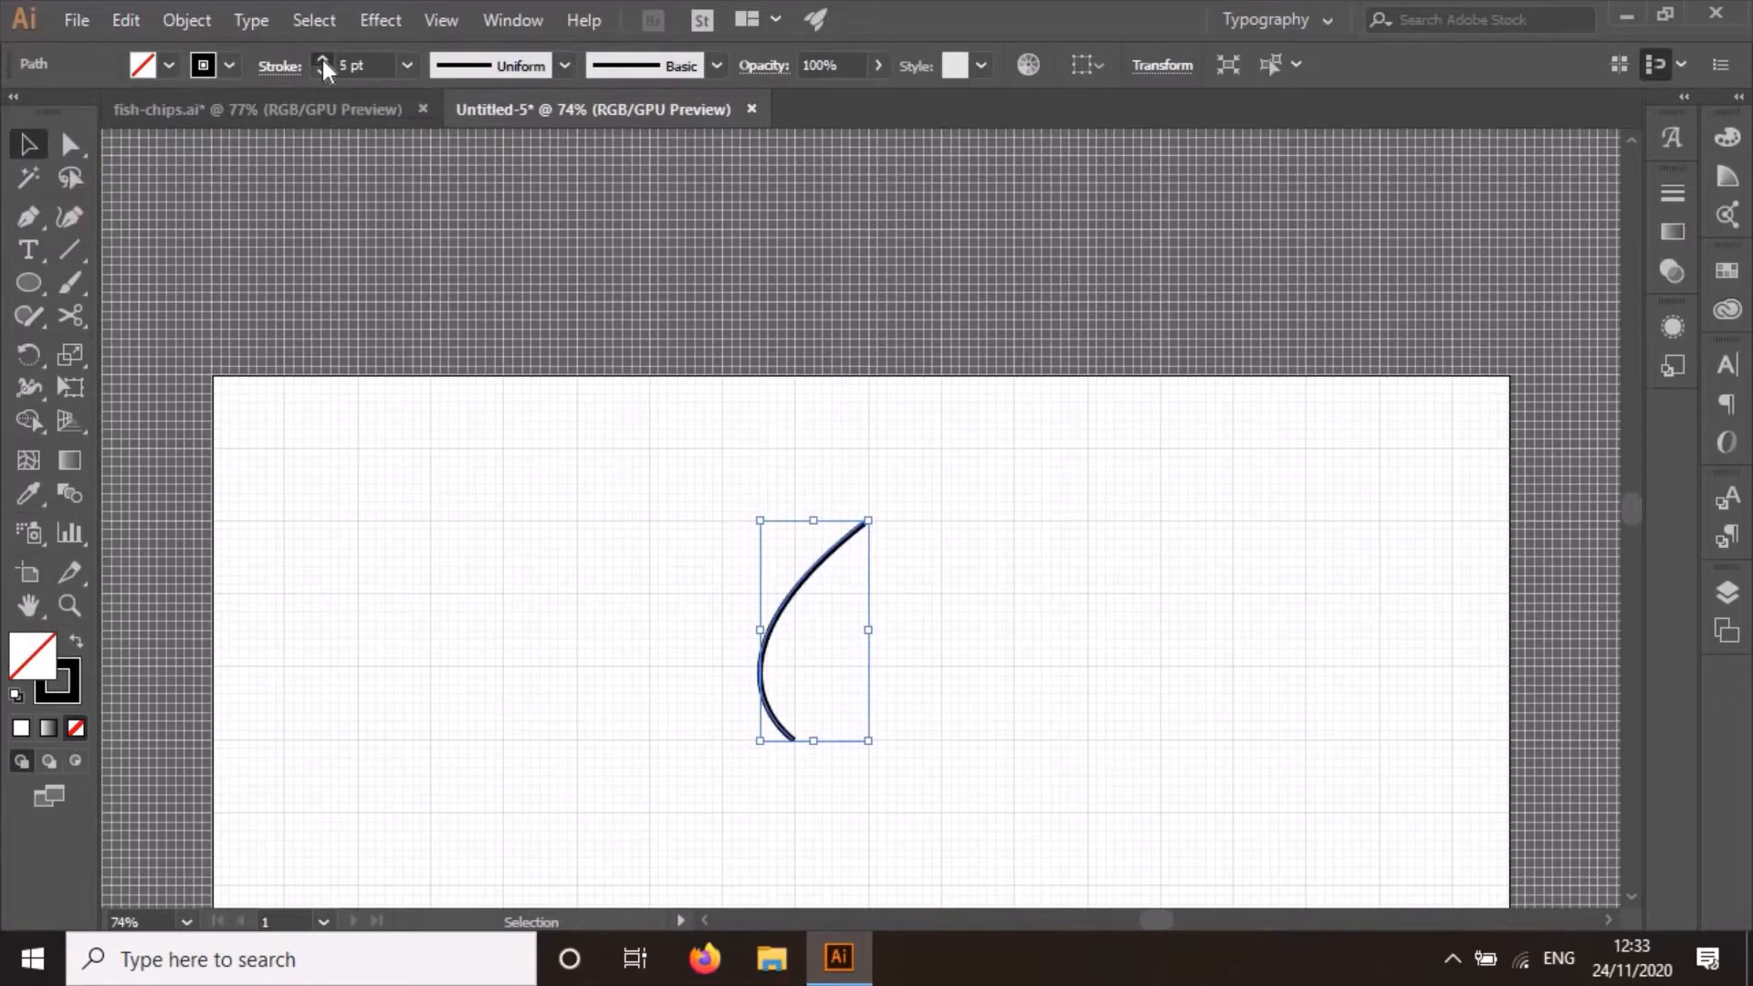
left_click(323, 60)
left_click(324, 60)
left_click(323, 61)
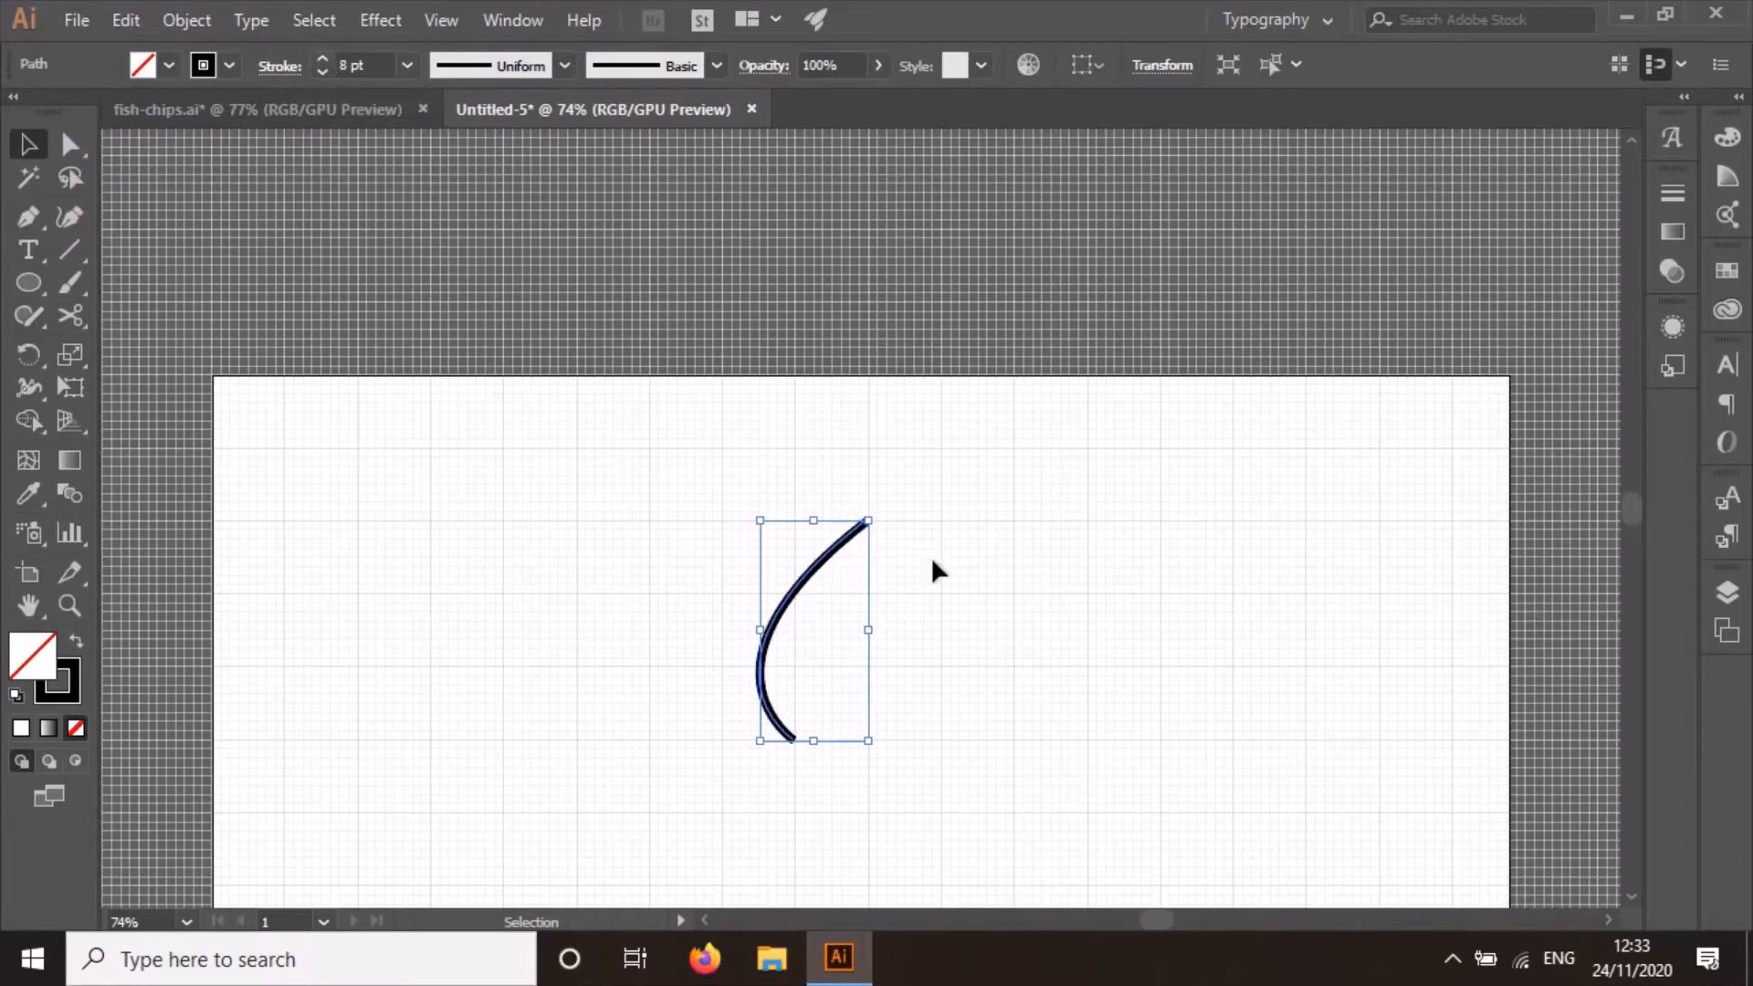
left_click(987, 644)
Duplicate the curved path and place the copy just below the original.
scroll(863, 561, "down", 3)
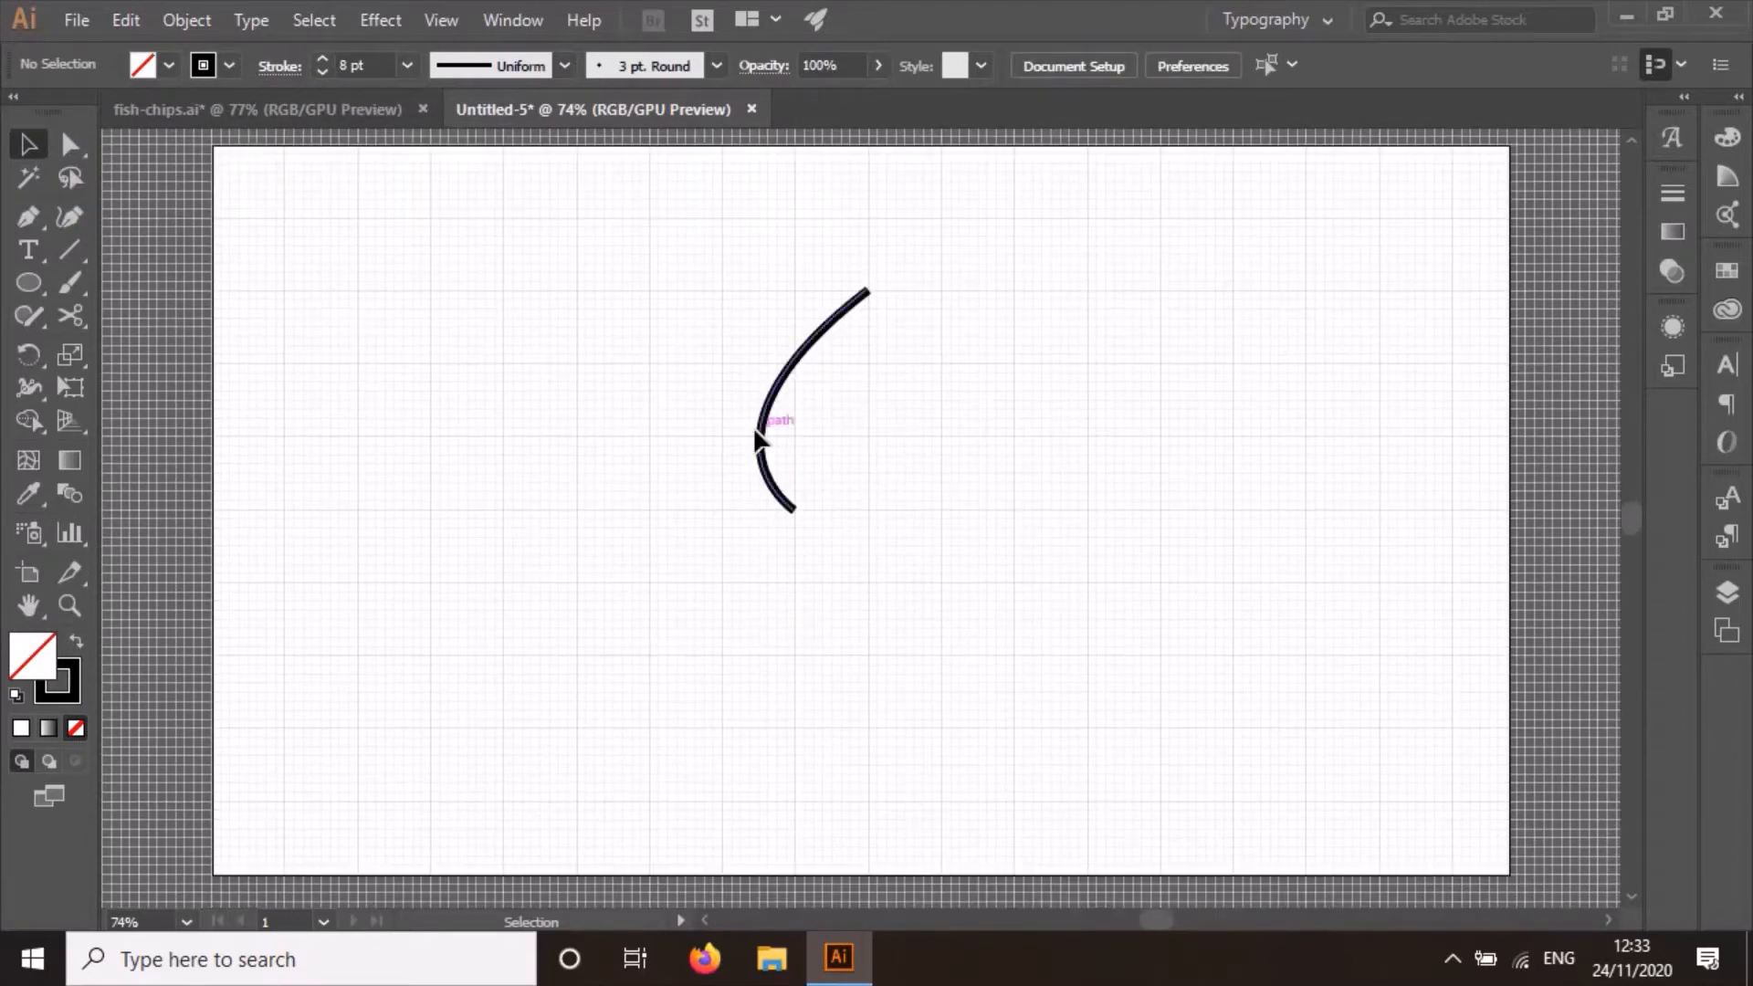
left_click(767, 447)
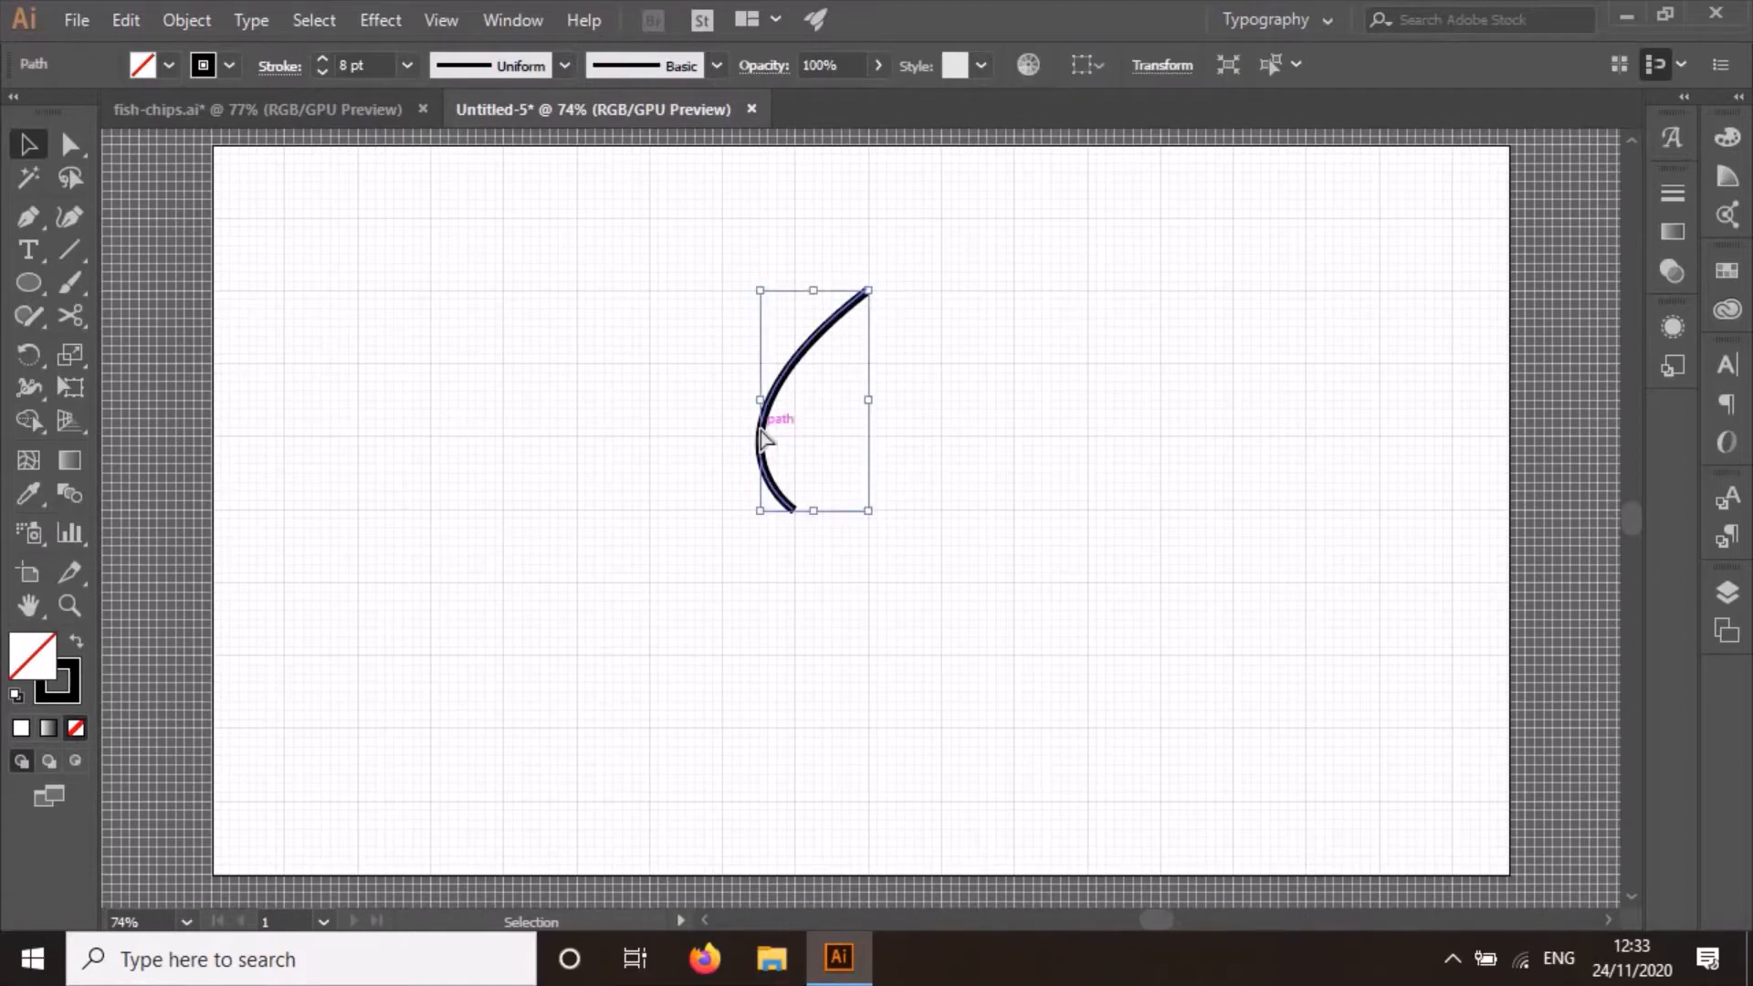
left_click_drag(765, 439, 758, 627)
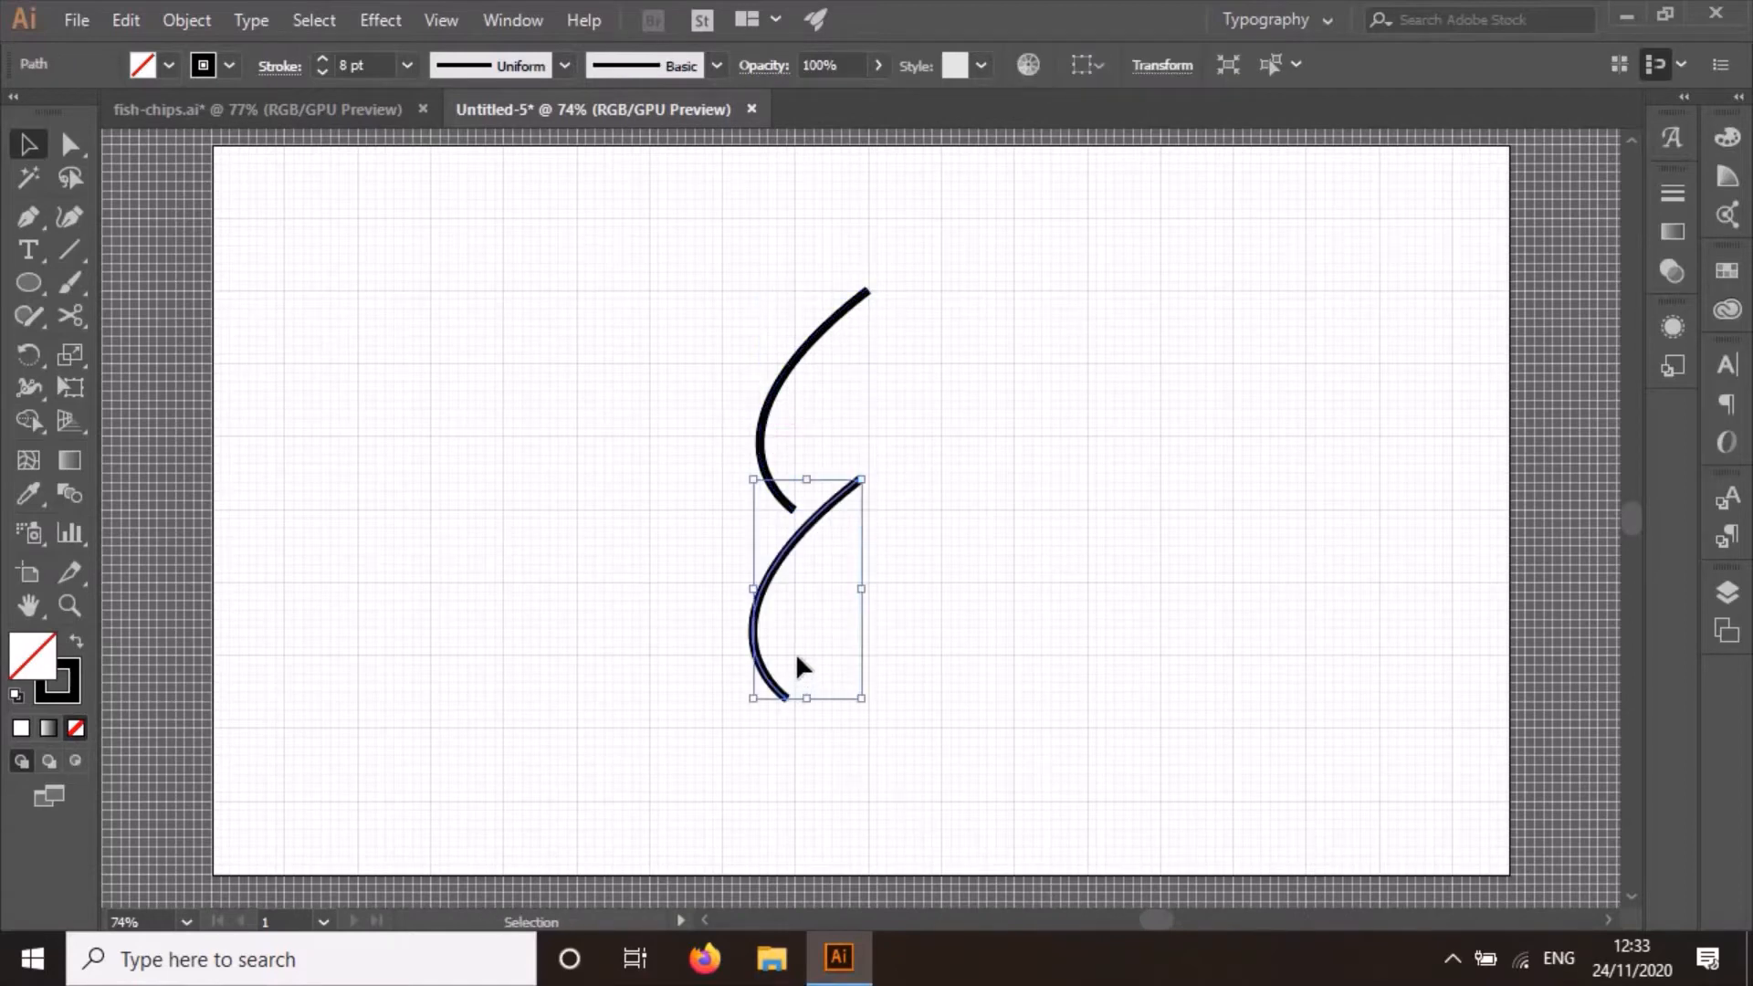
Reflect the copied curve across the vertical axis and move it over the original so both lower ends meet, forming the fish outline.
right_click(758, 611)
mouse_move(924, 447)
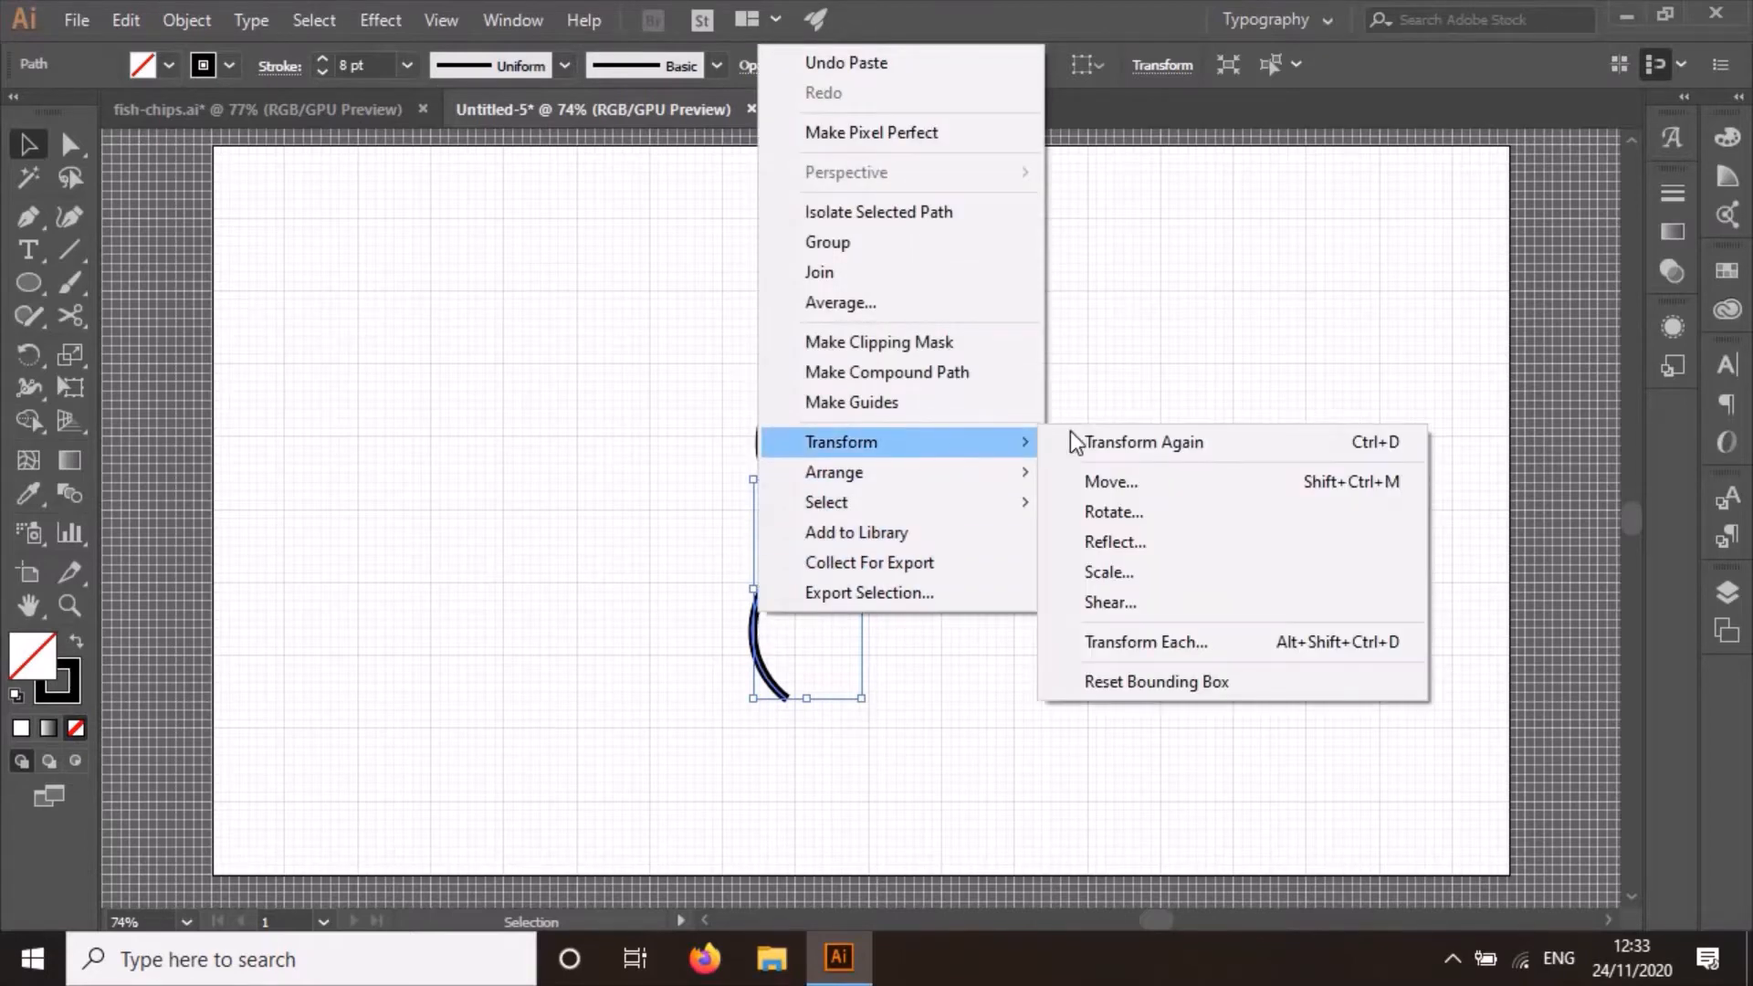
left_click(1182, 546)
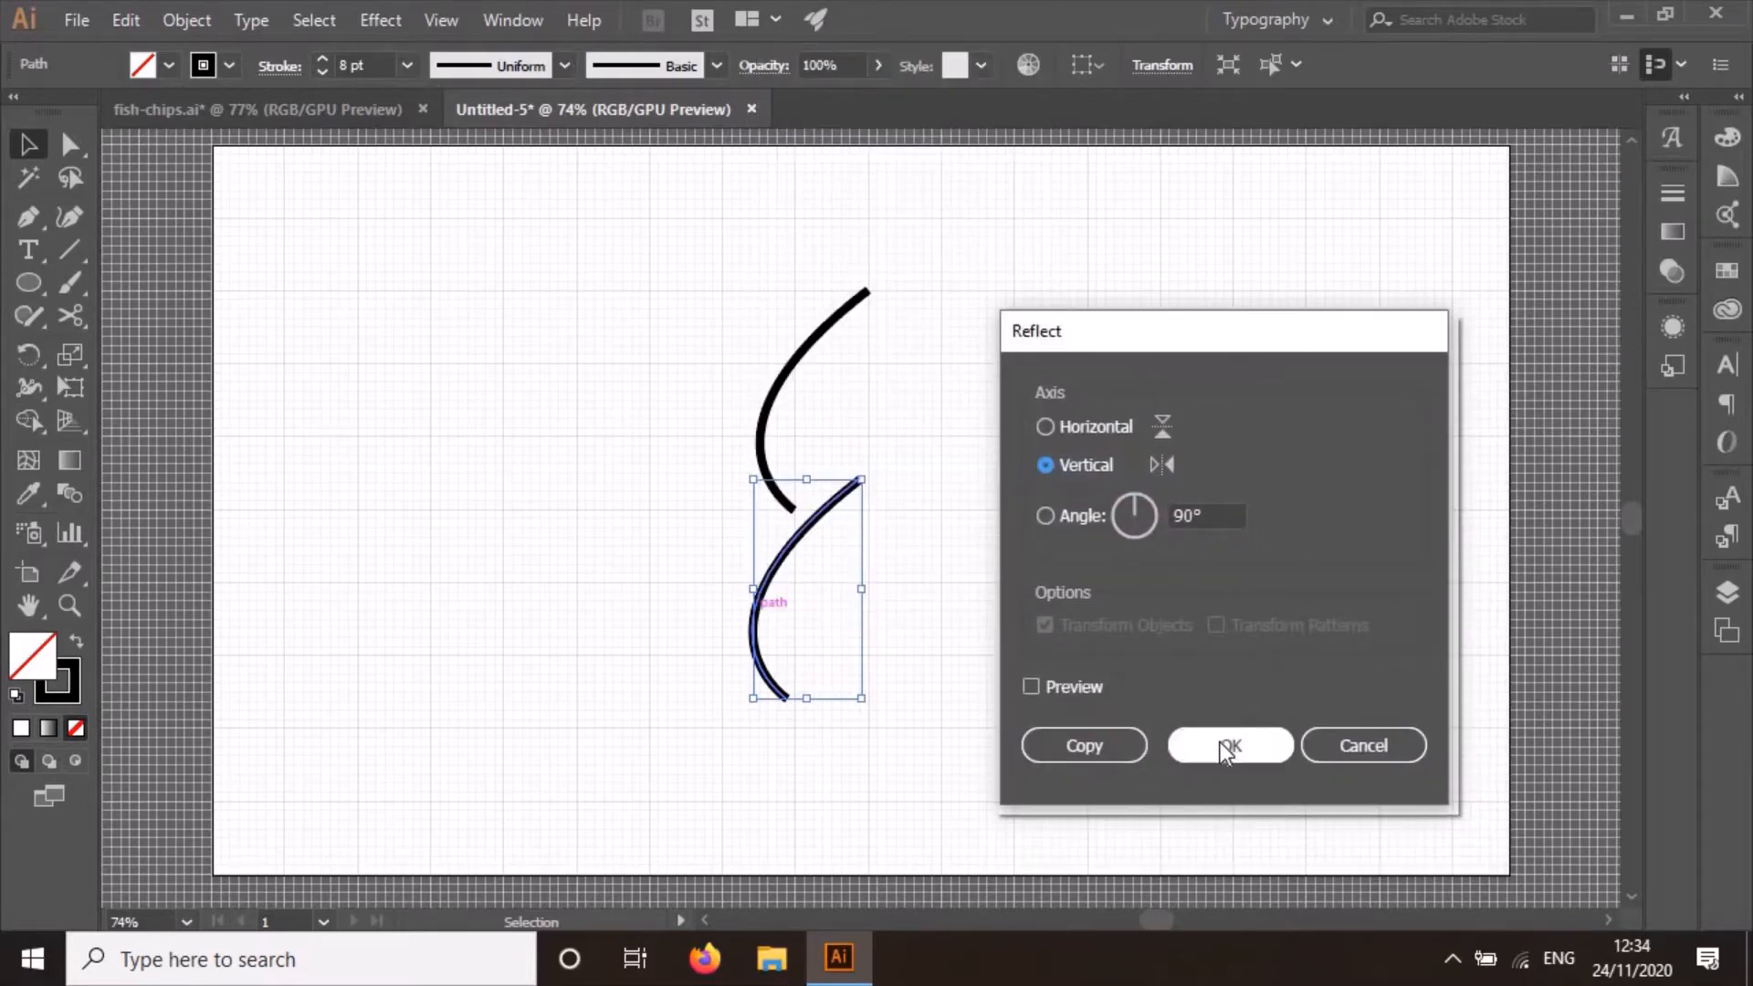
left_click(1213, 744)
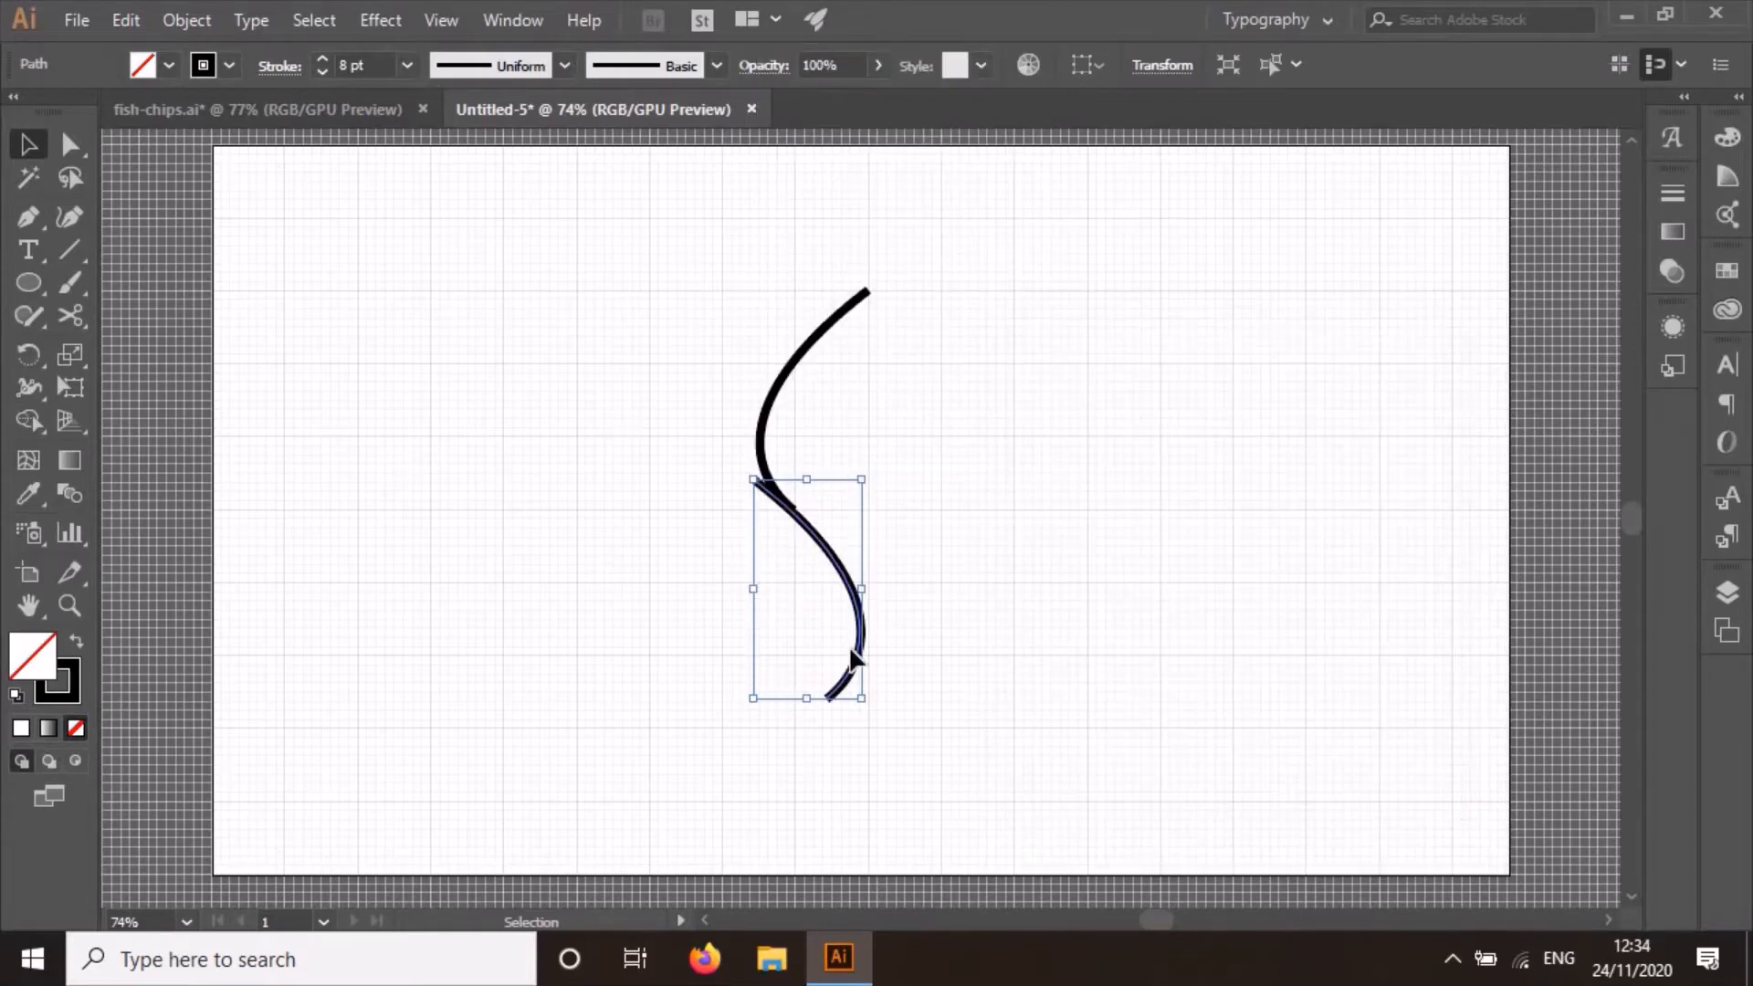
left_click_drag(855, 640, 826, 471)
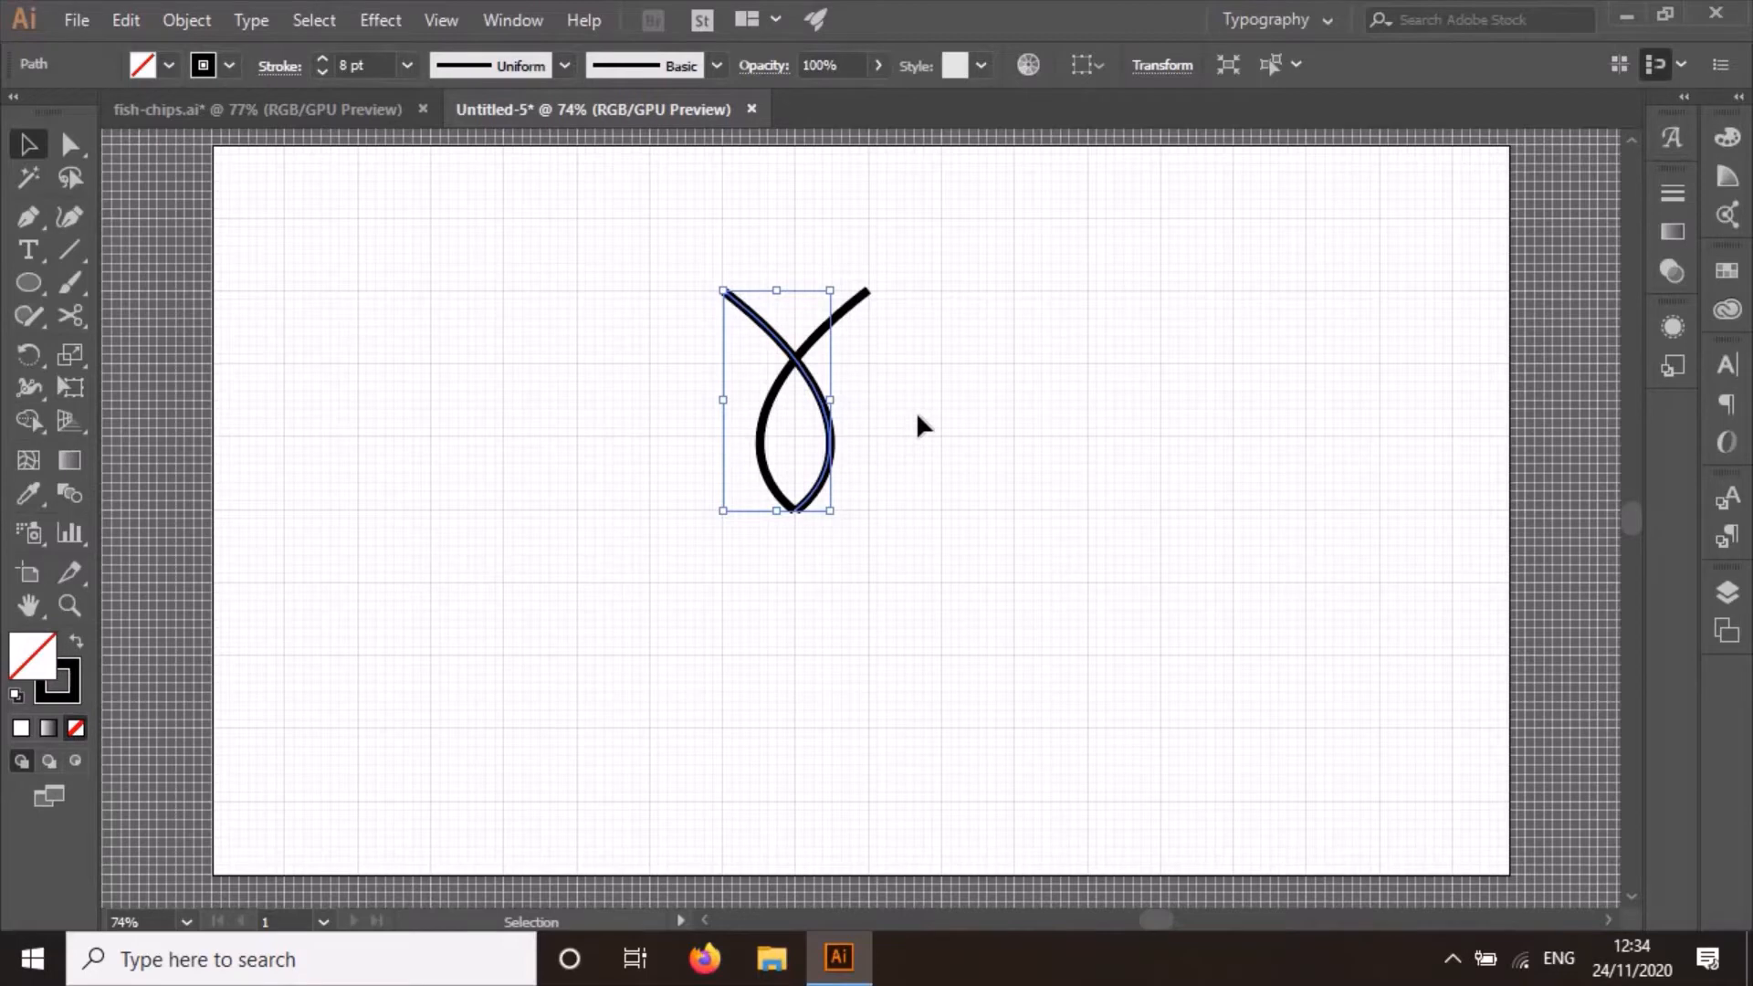
left_click(916, 411)
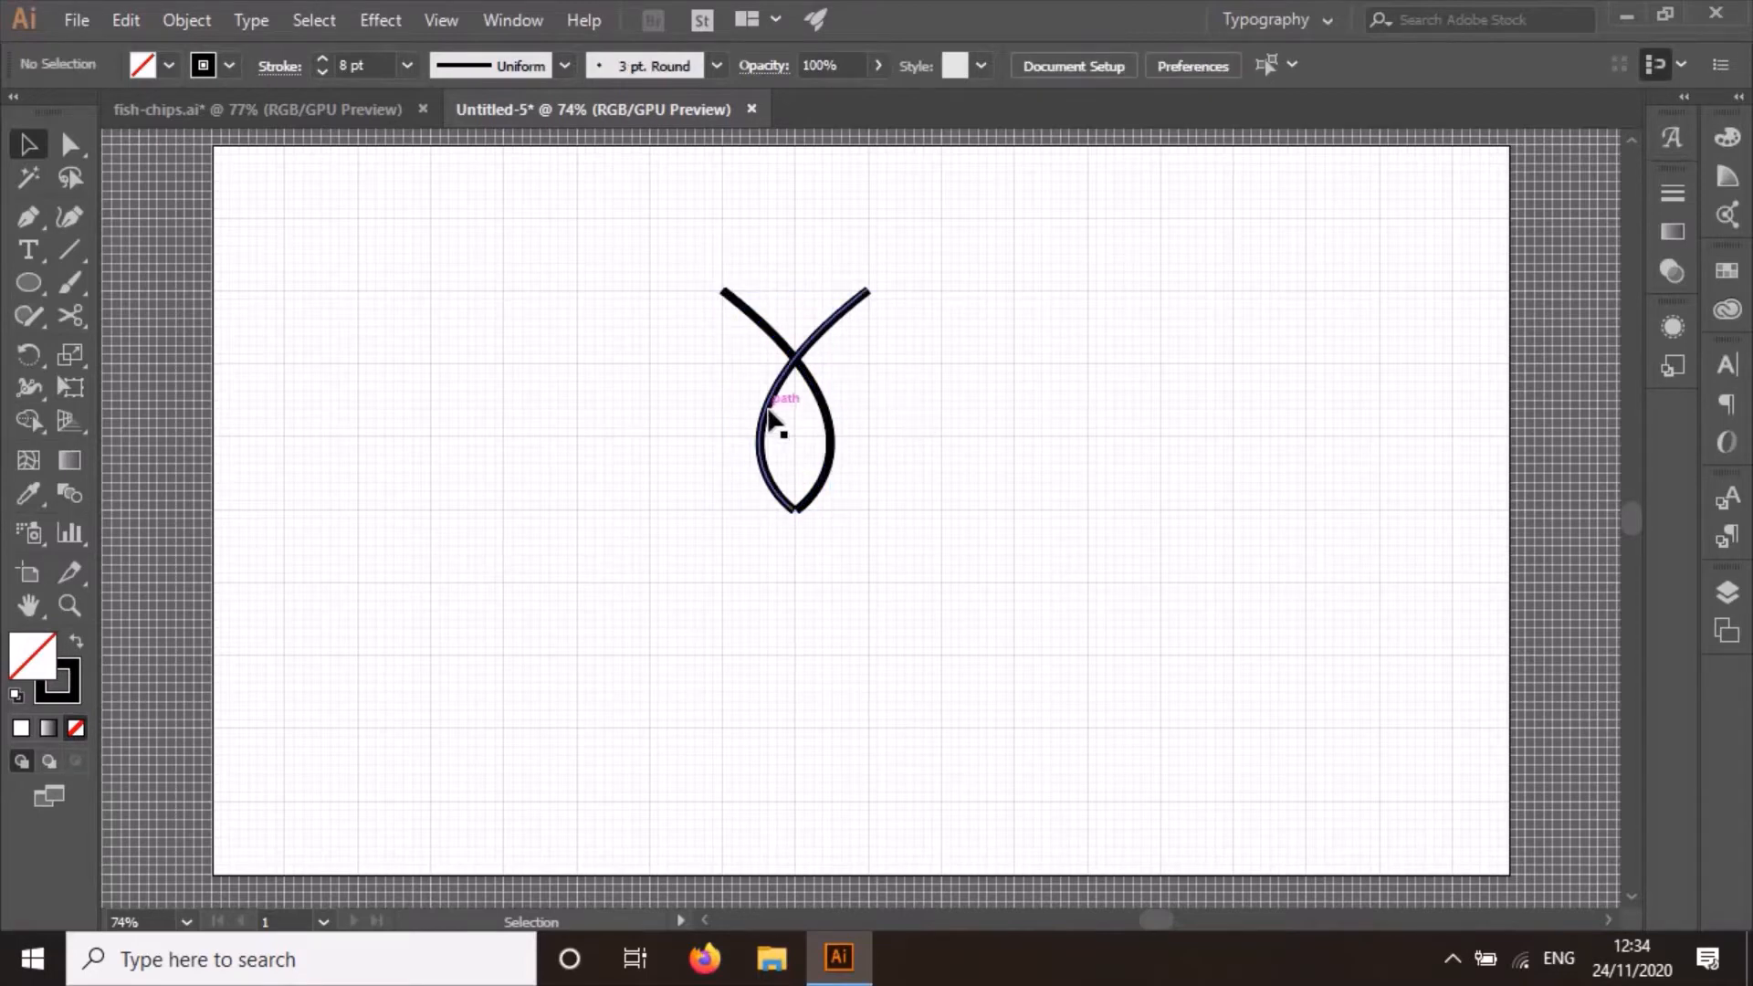
Apply a round cap to the strokes of both fish curves and deselect them.
left_click(798, 413)
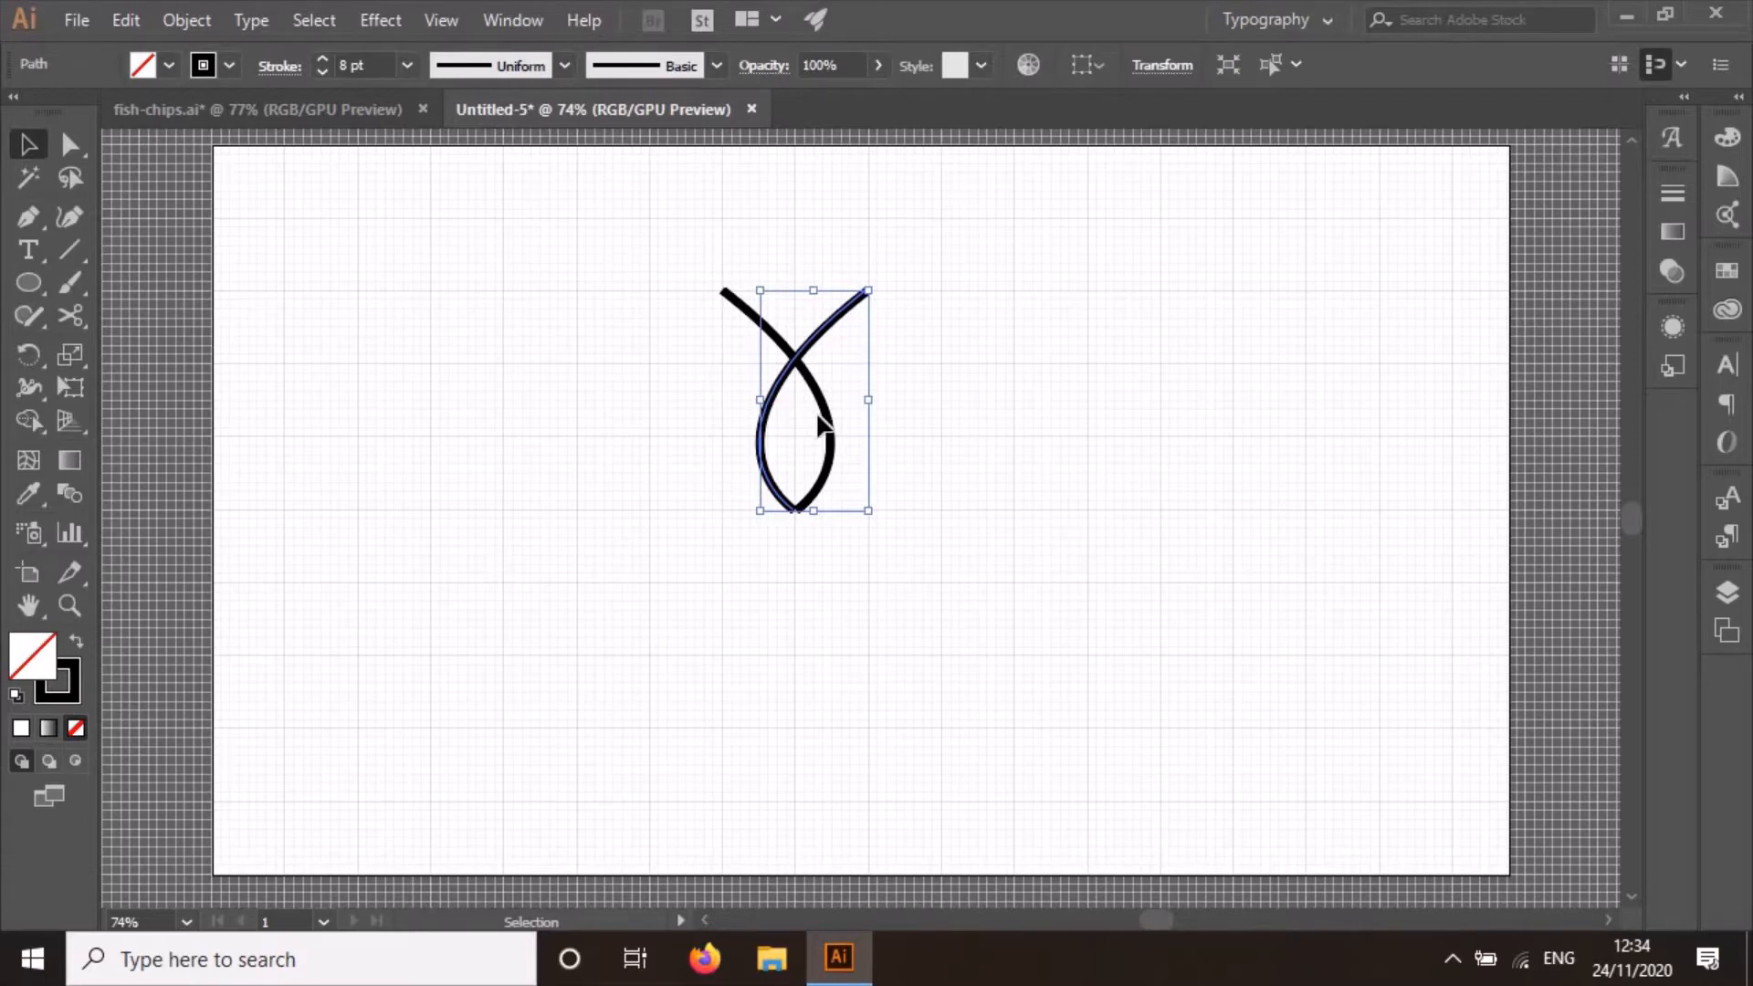
left_click(741, 309, "shift")
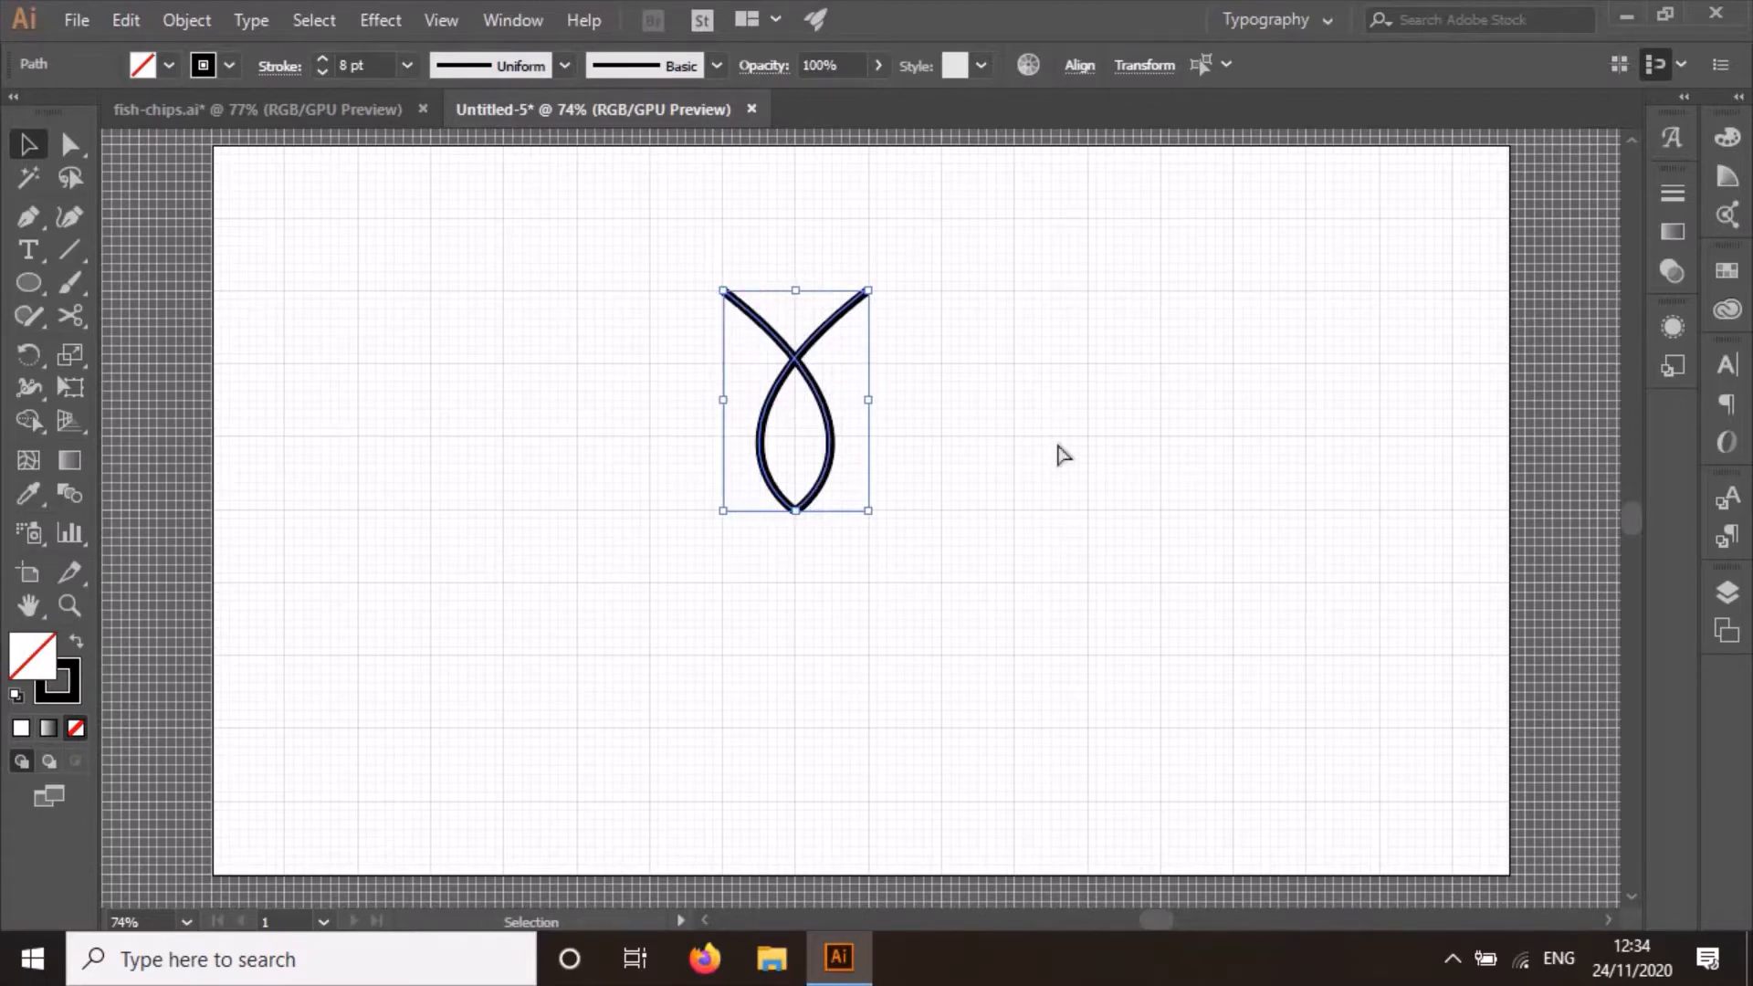
key("a")
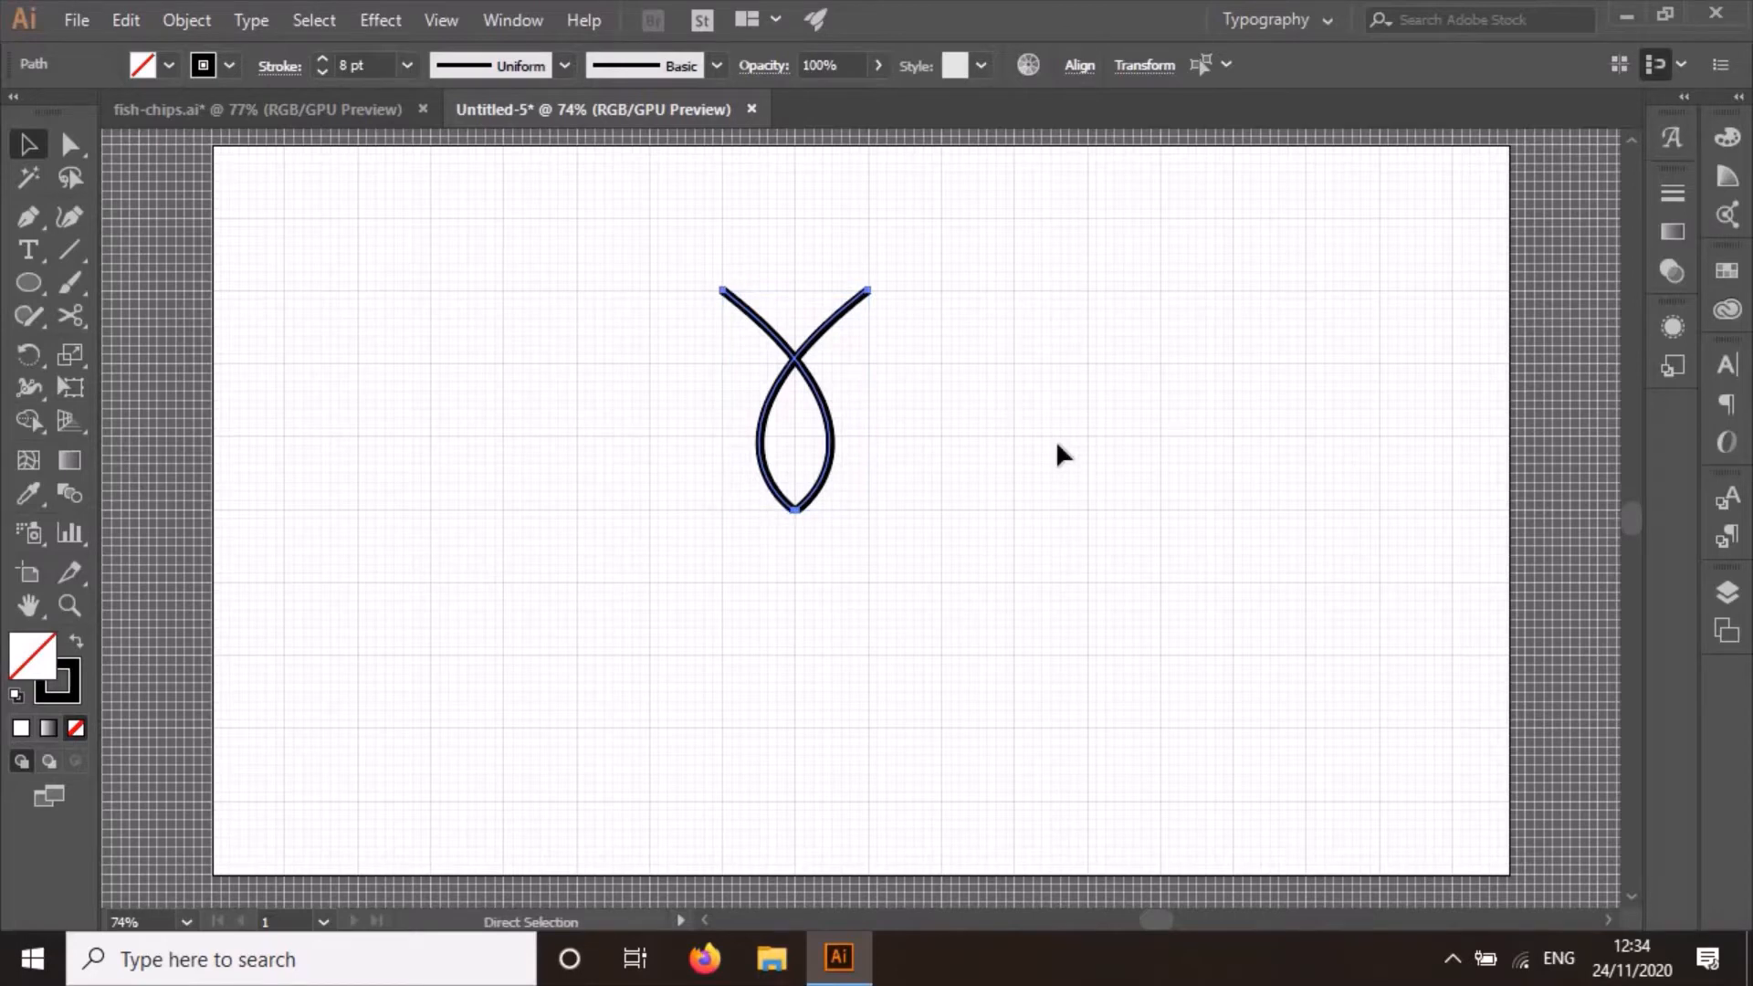
key("v")
key("ctrl+F10")
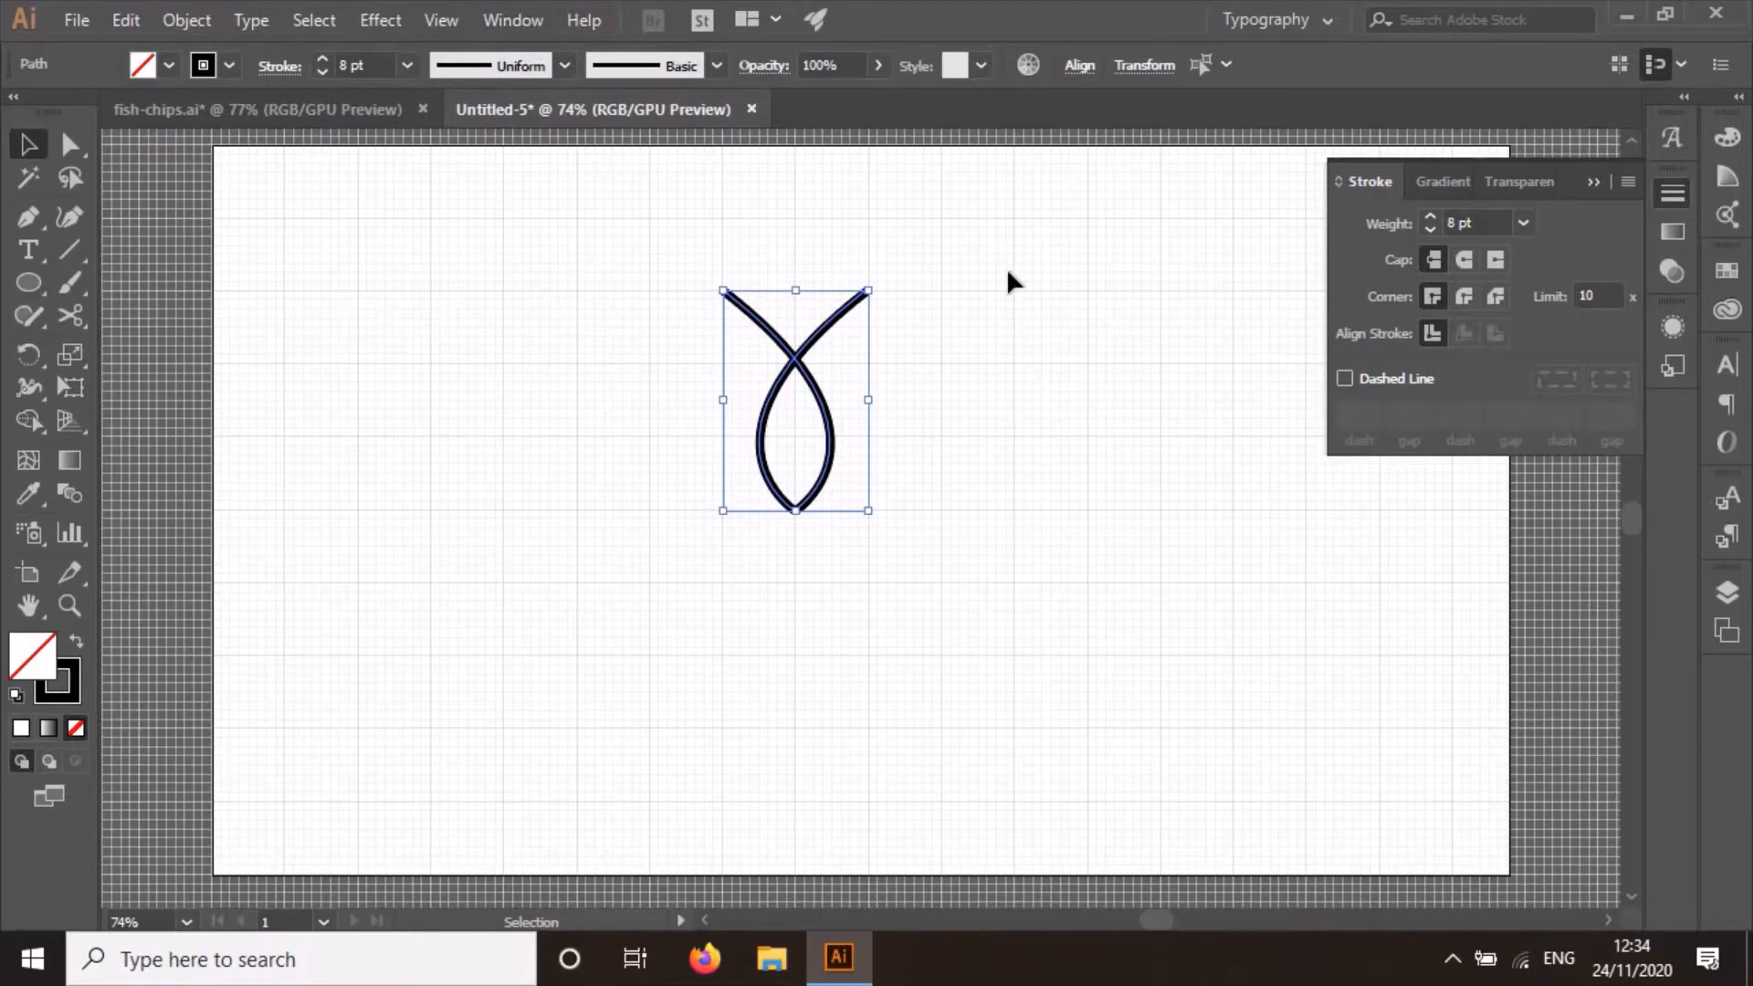
left_click(1466, 265)
left_click(1593, 183)
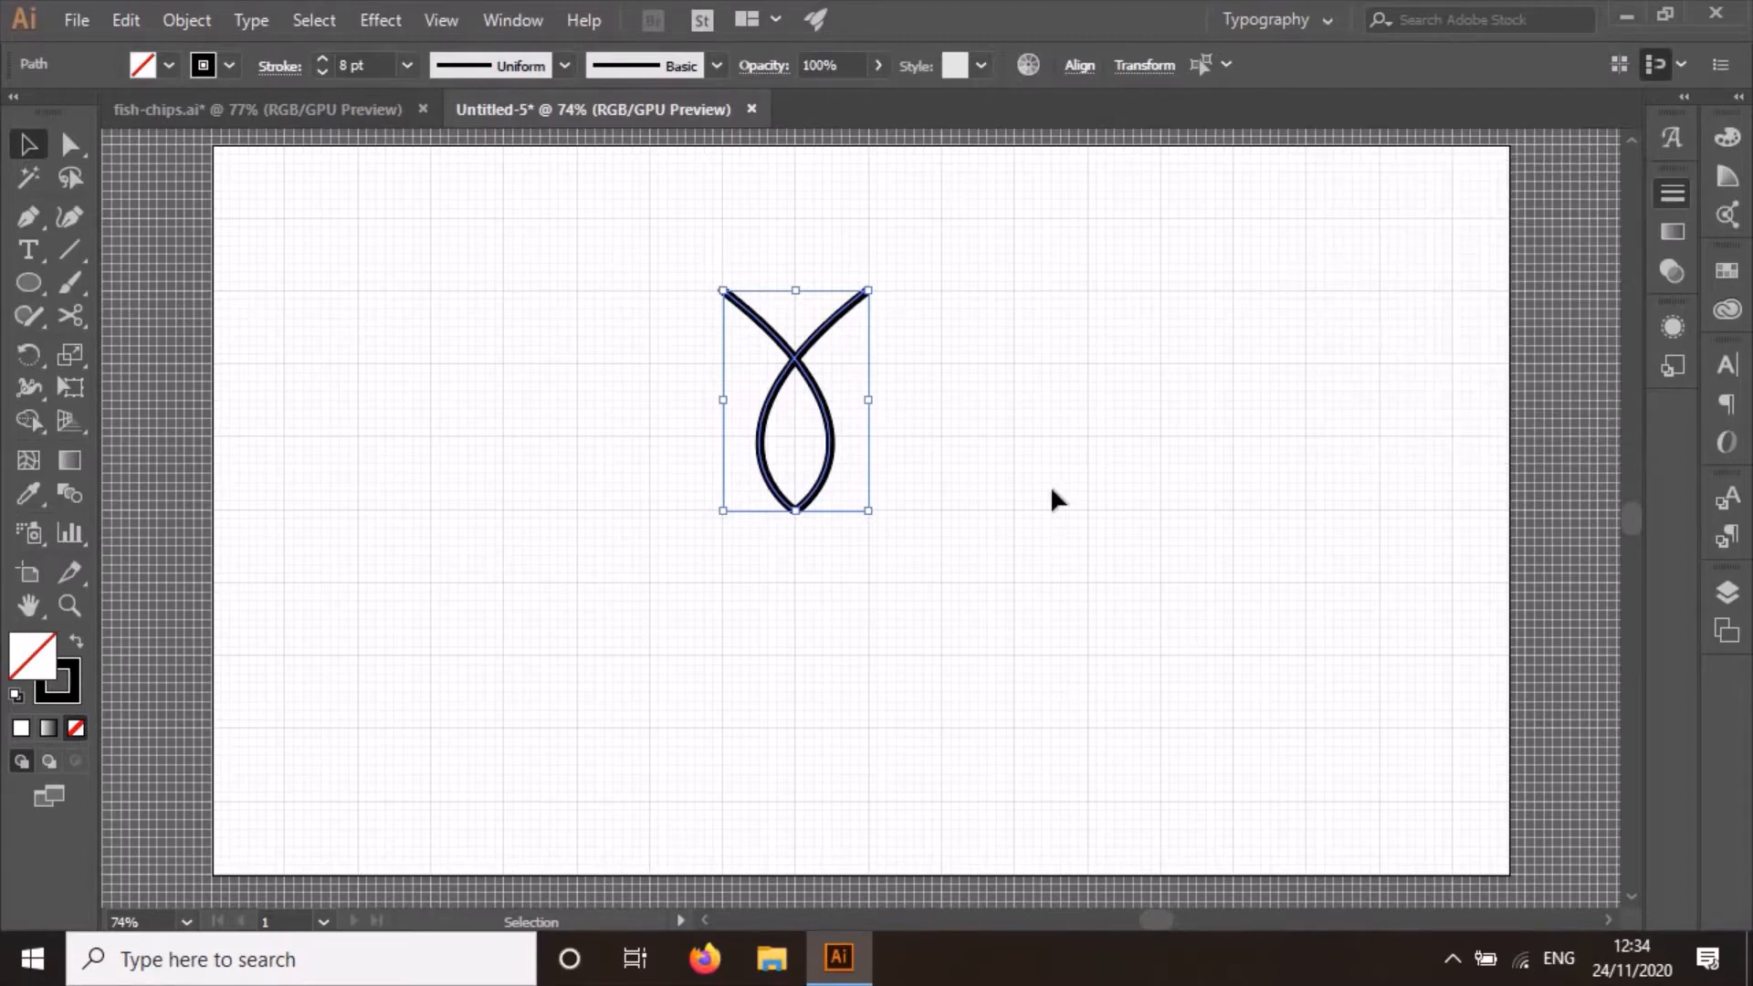
left_click(814, 416)
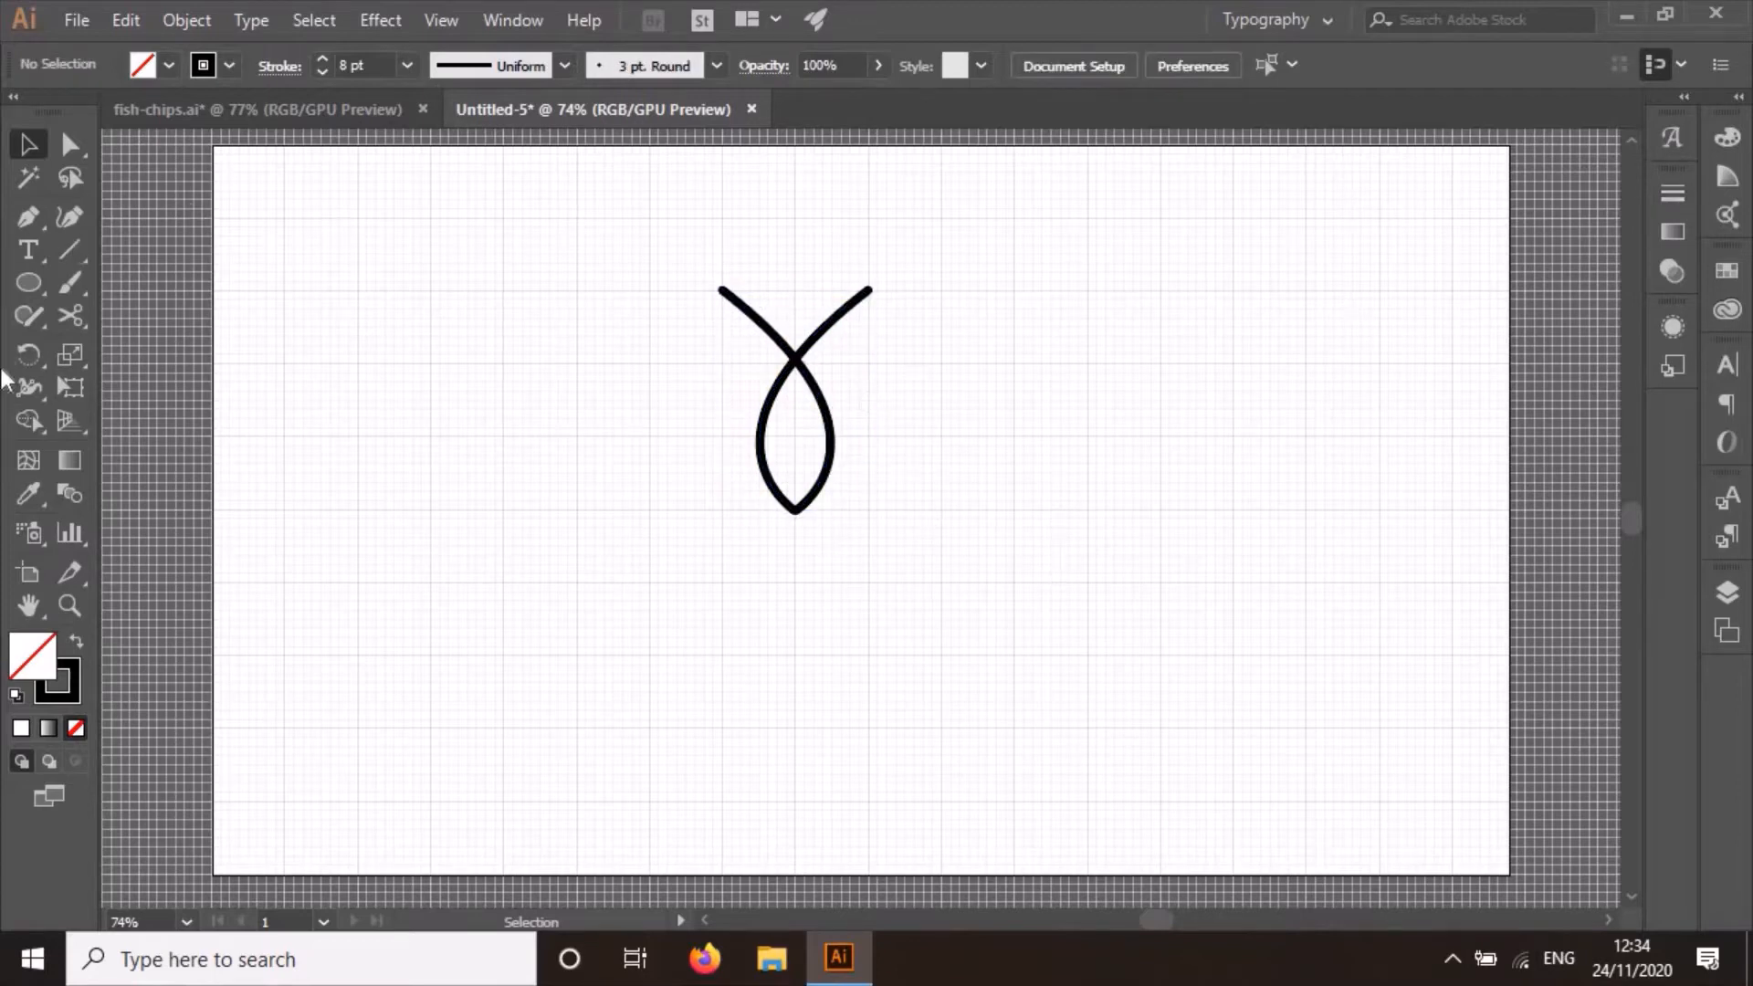
Draw a small circle for the fish's eye in the empty area beside the fish and select it.
left_click(30, 283)
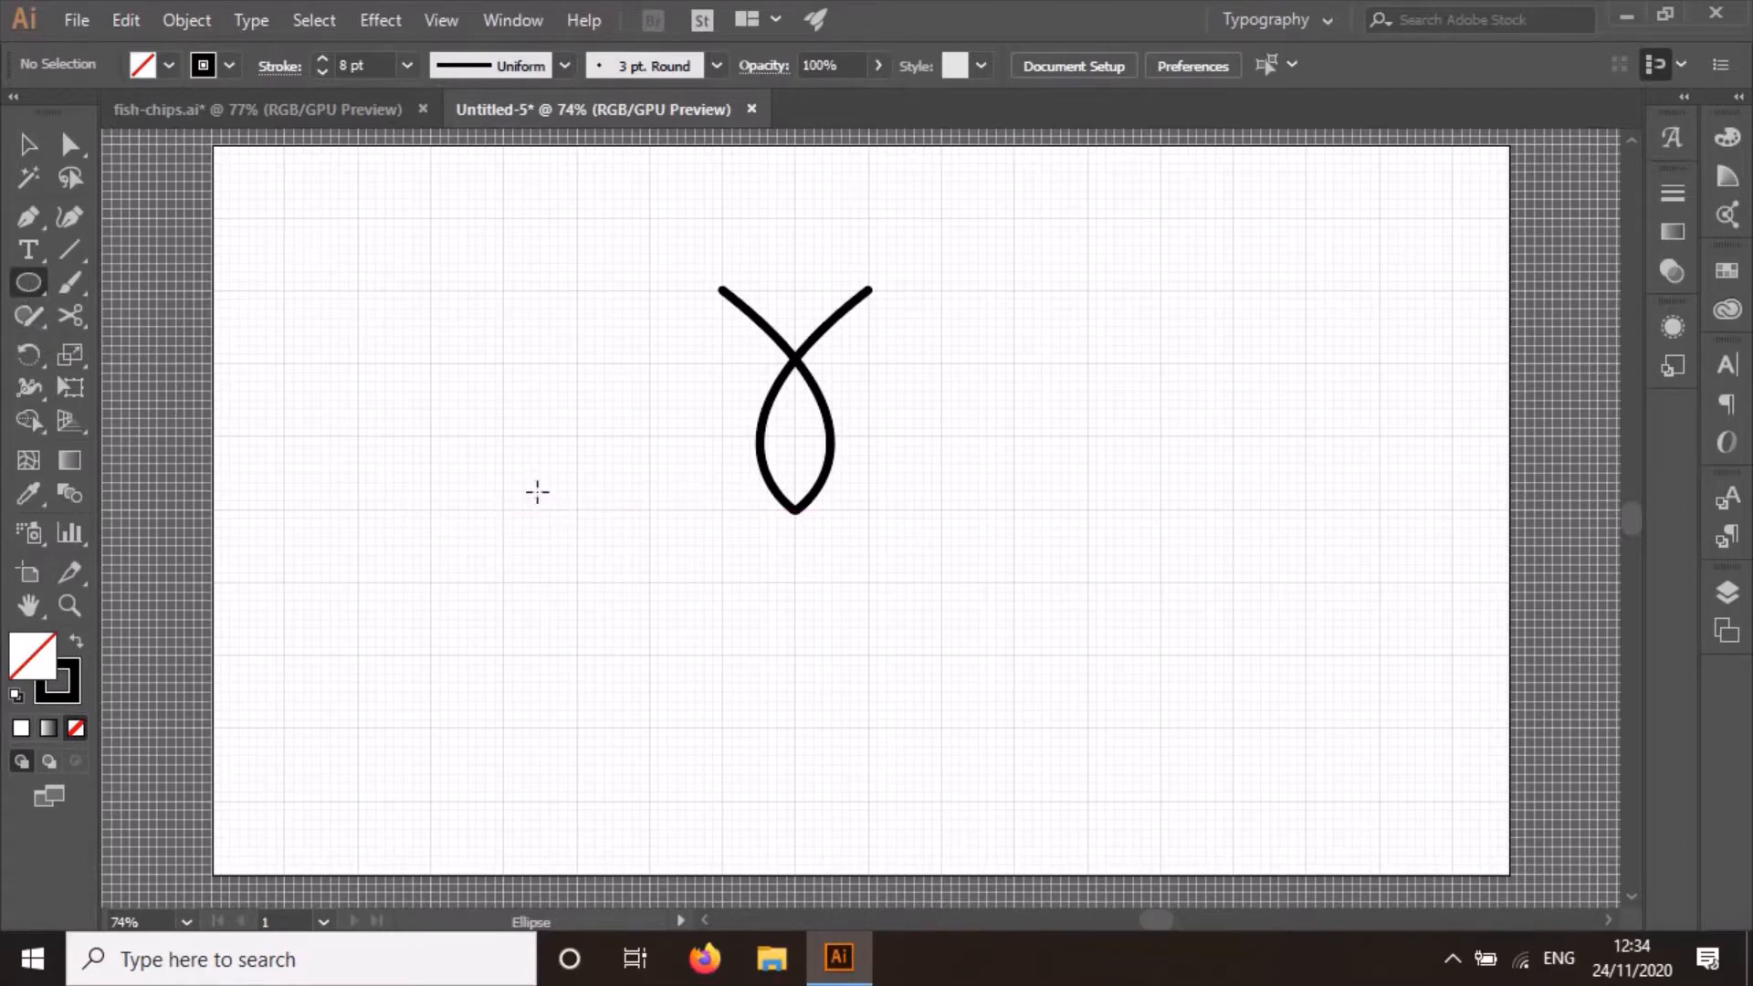
left_click_drag(537, 493, 543, 501)
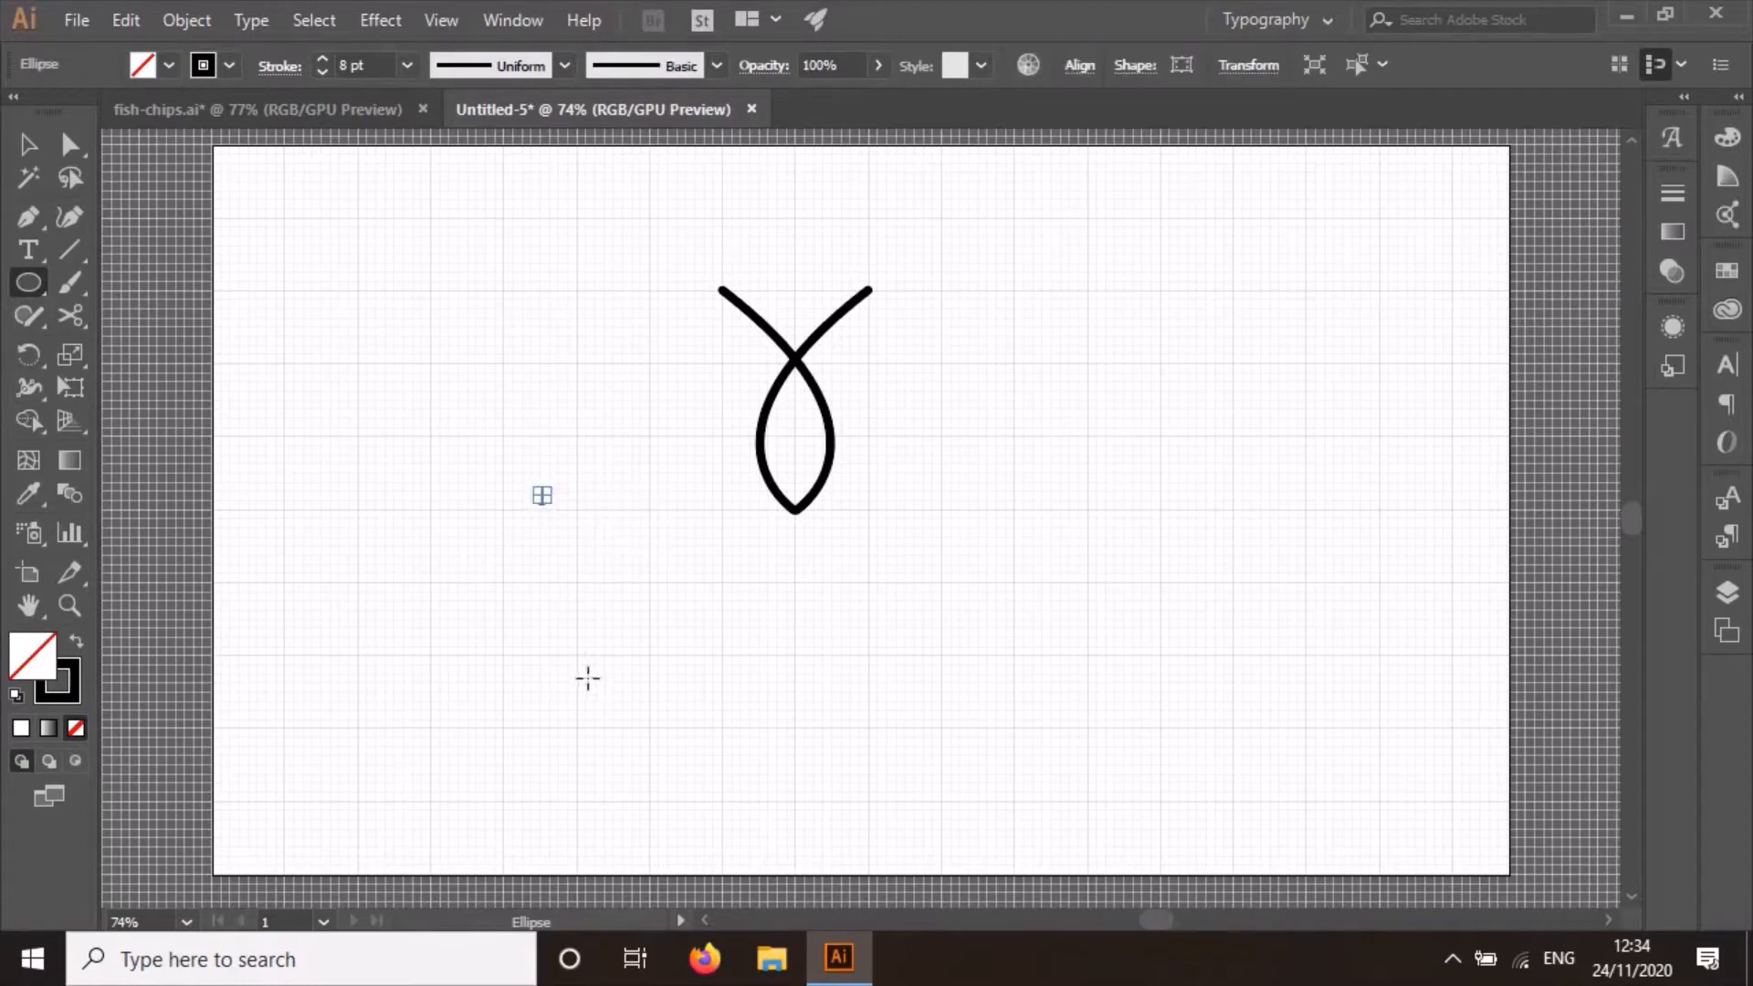
key("v")
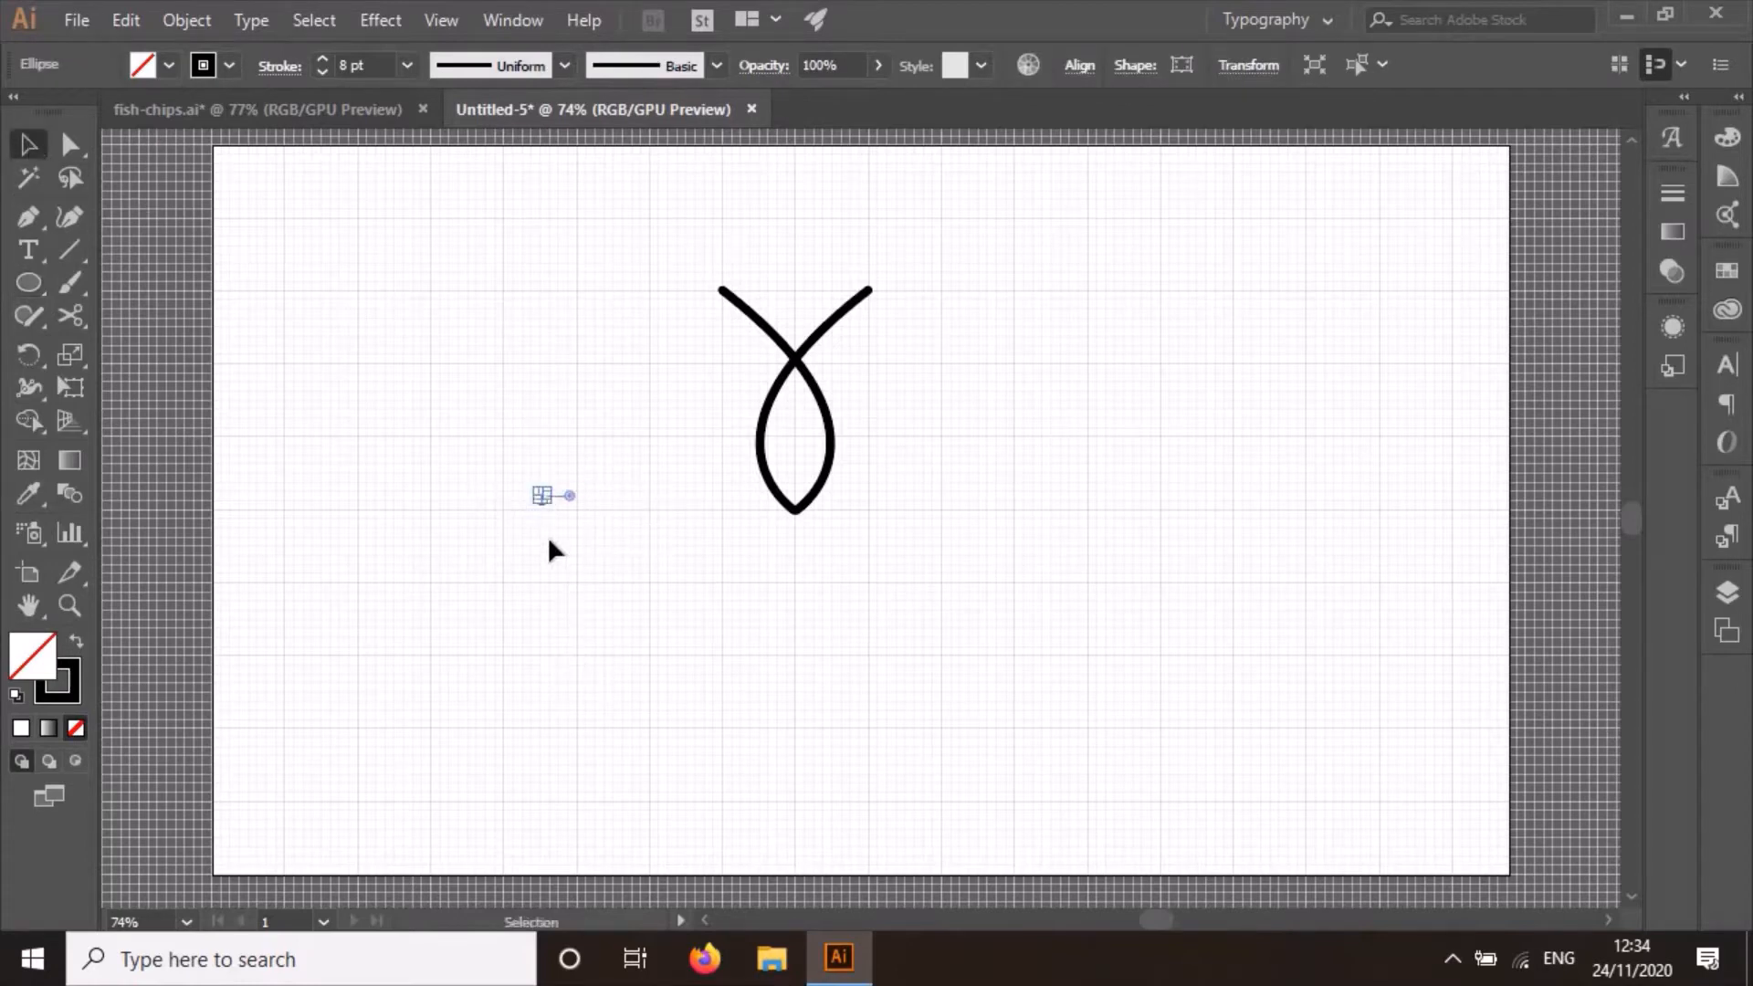
left_click(398, 388)
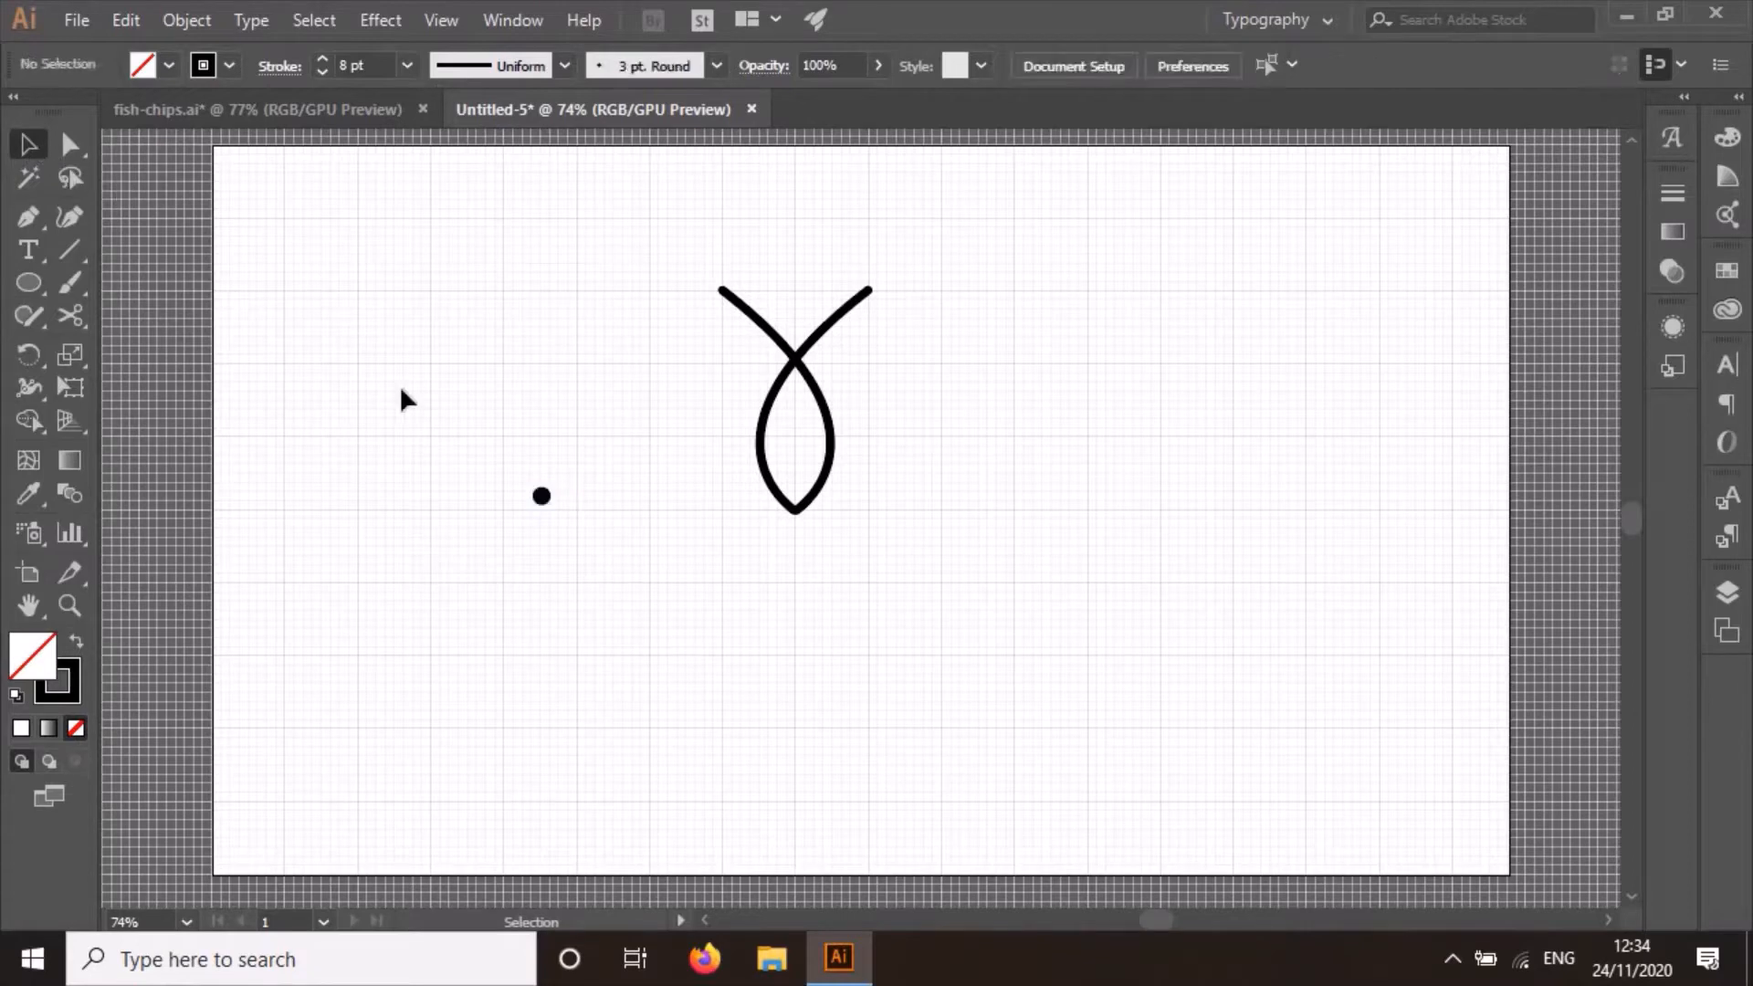
left_click(541, 497)
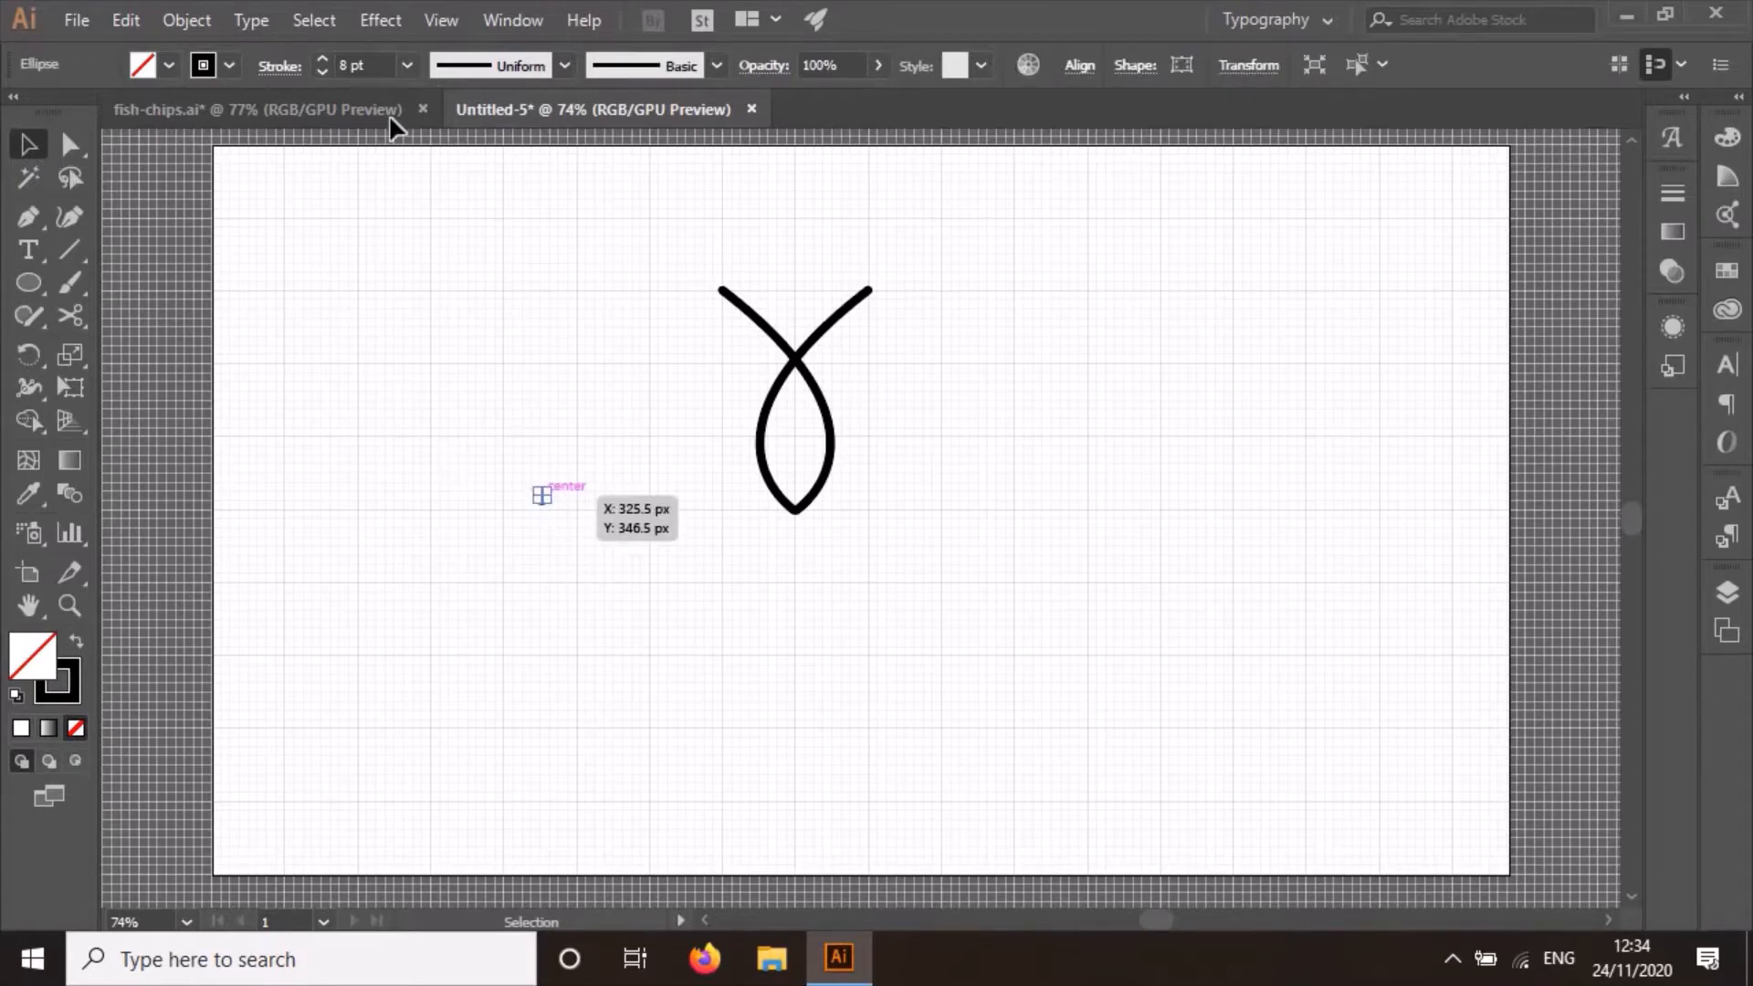
Set the eye circle's stroke weight to 4 pt and deselect it.
left_click(322, 72)
left_click(422, 516)
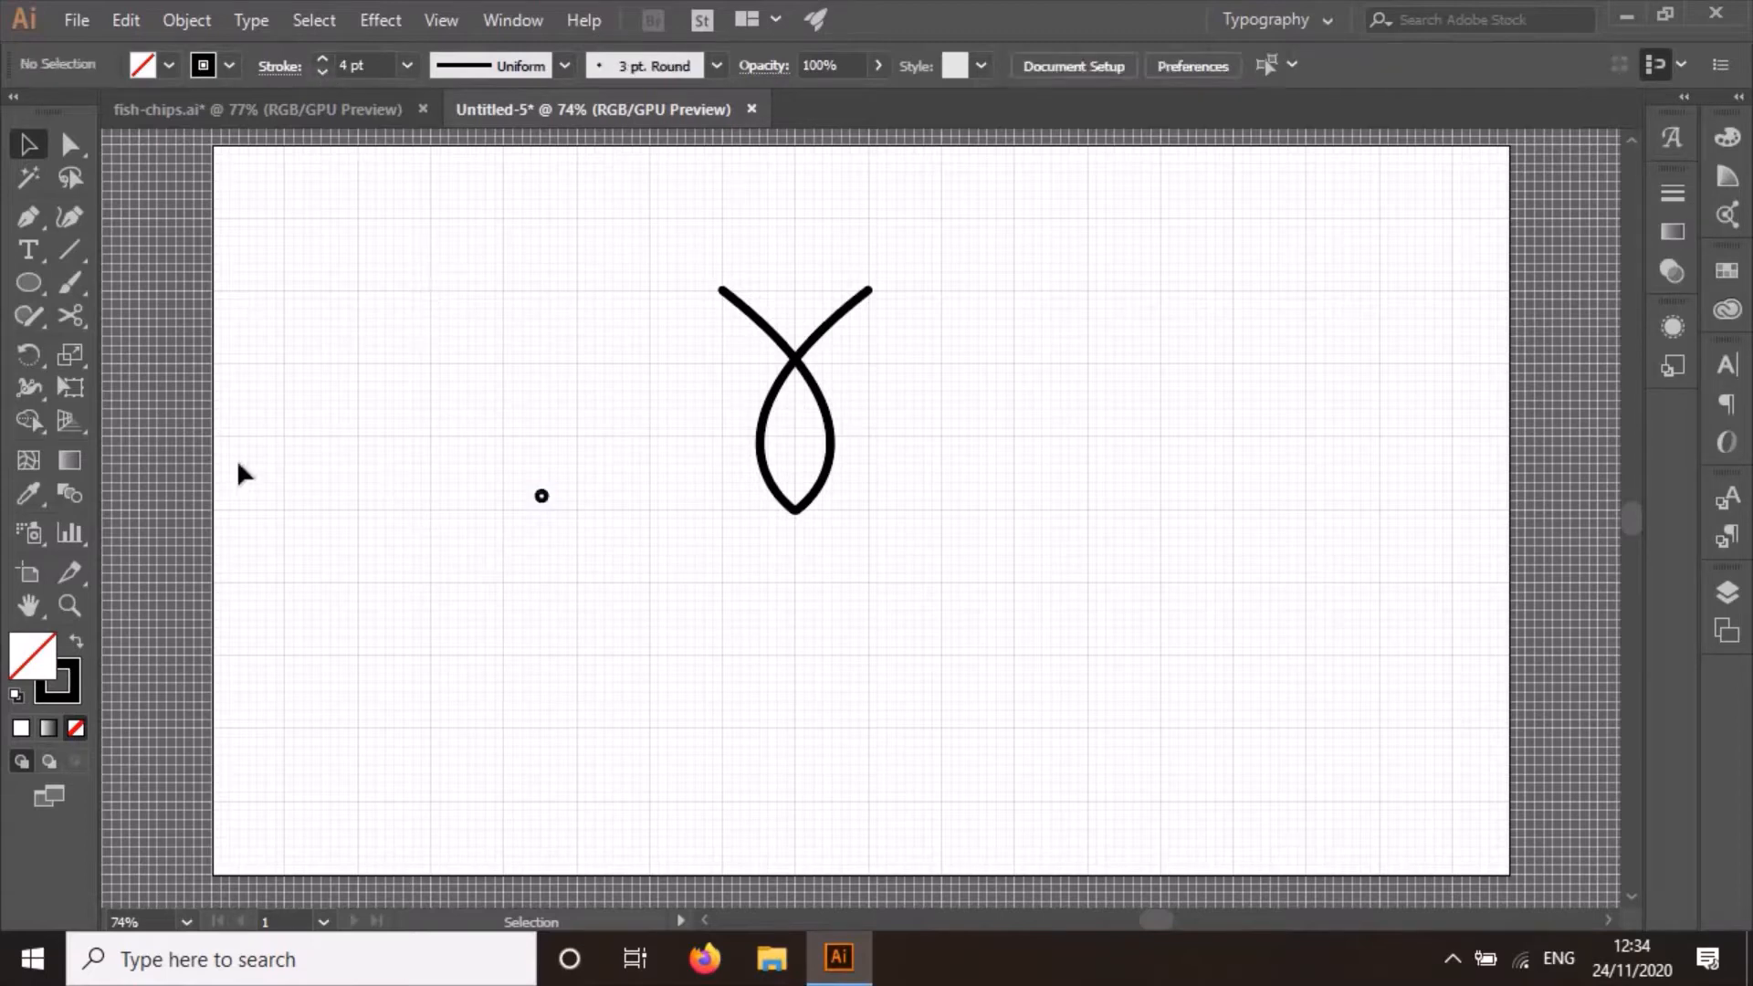
Move the eye circle inside the fish's body, just above the lower tip and slightly right of centre, and deselect it.
left_click(538, 497)
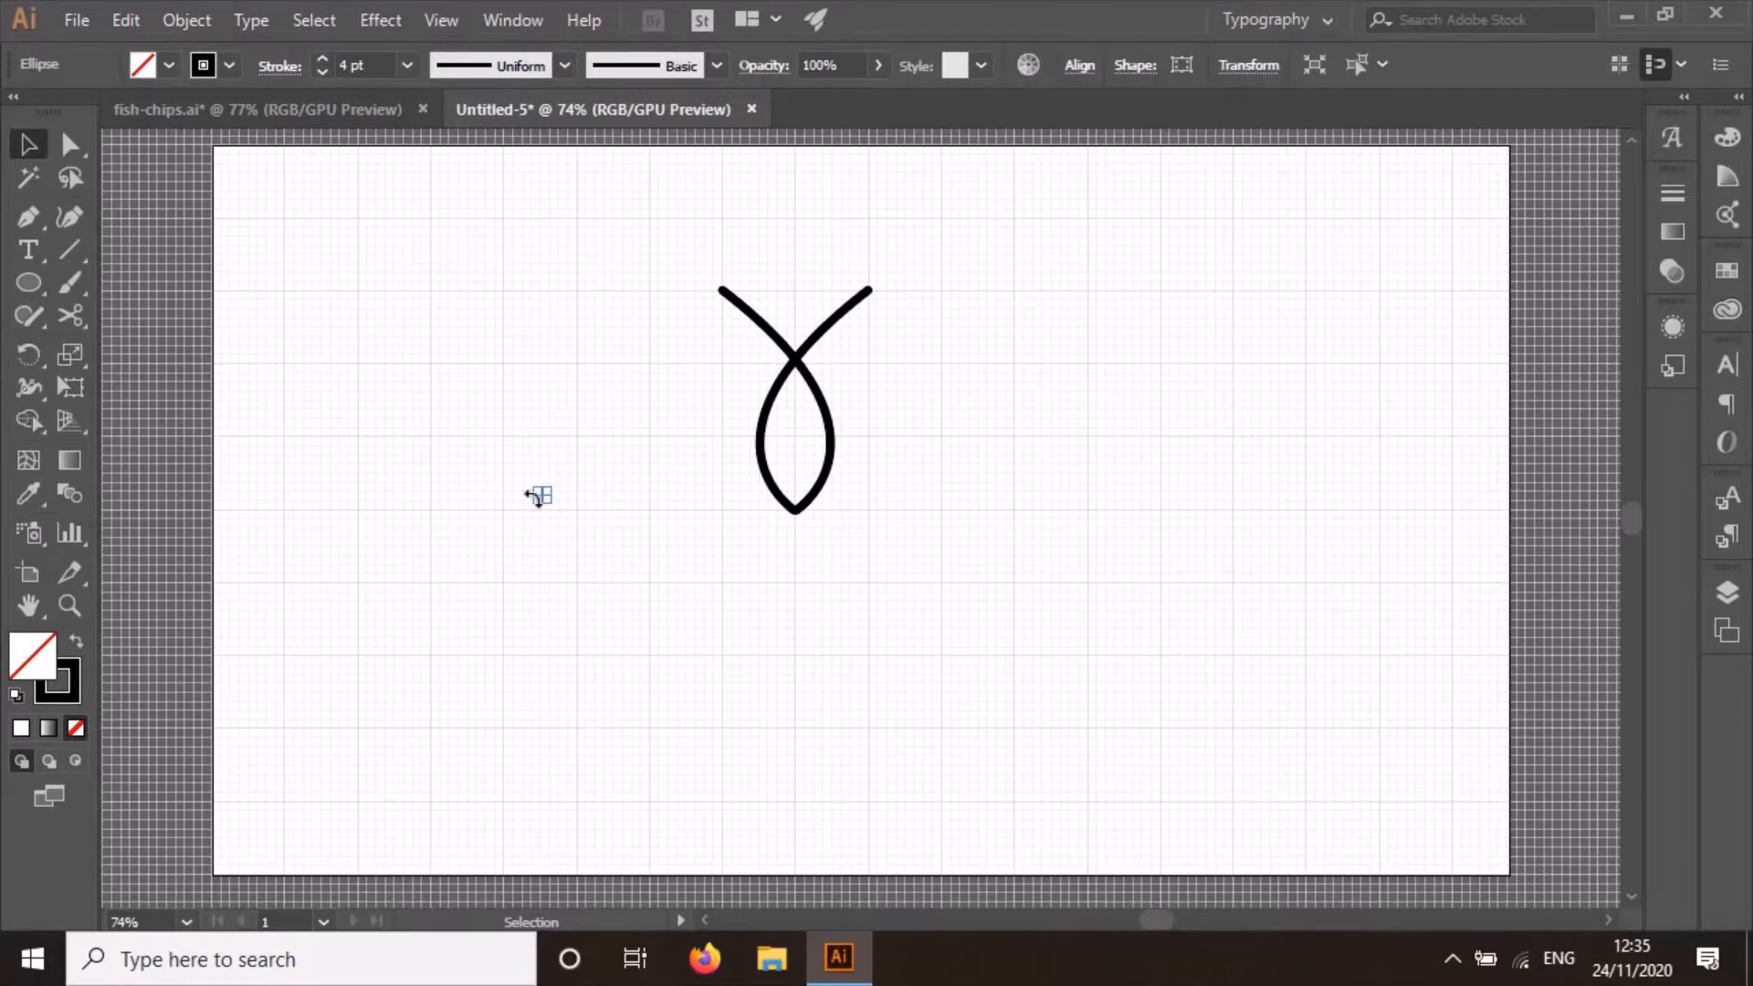
scroll(610, 536, "up", 5)
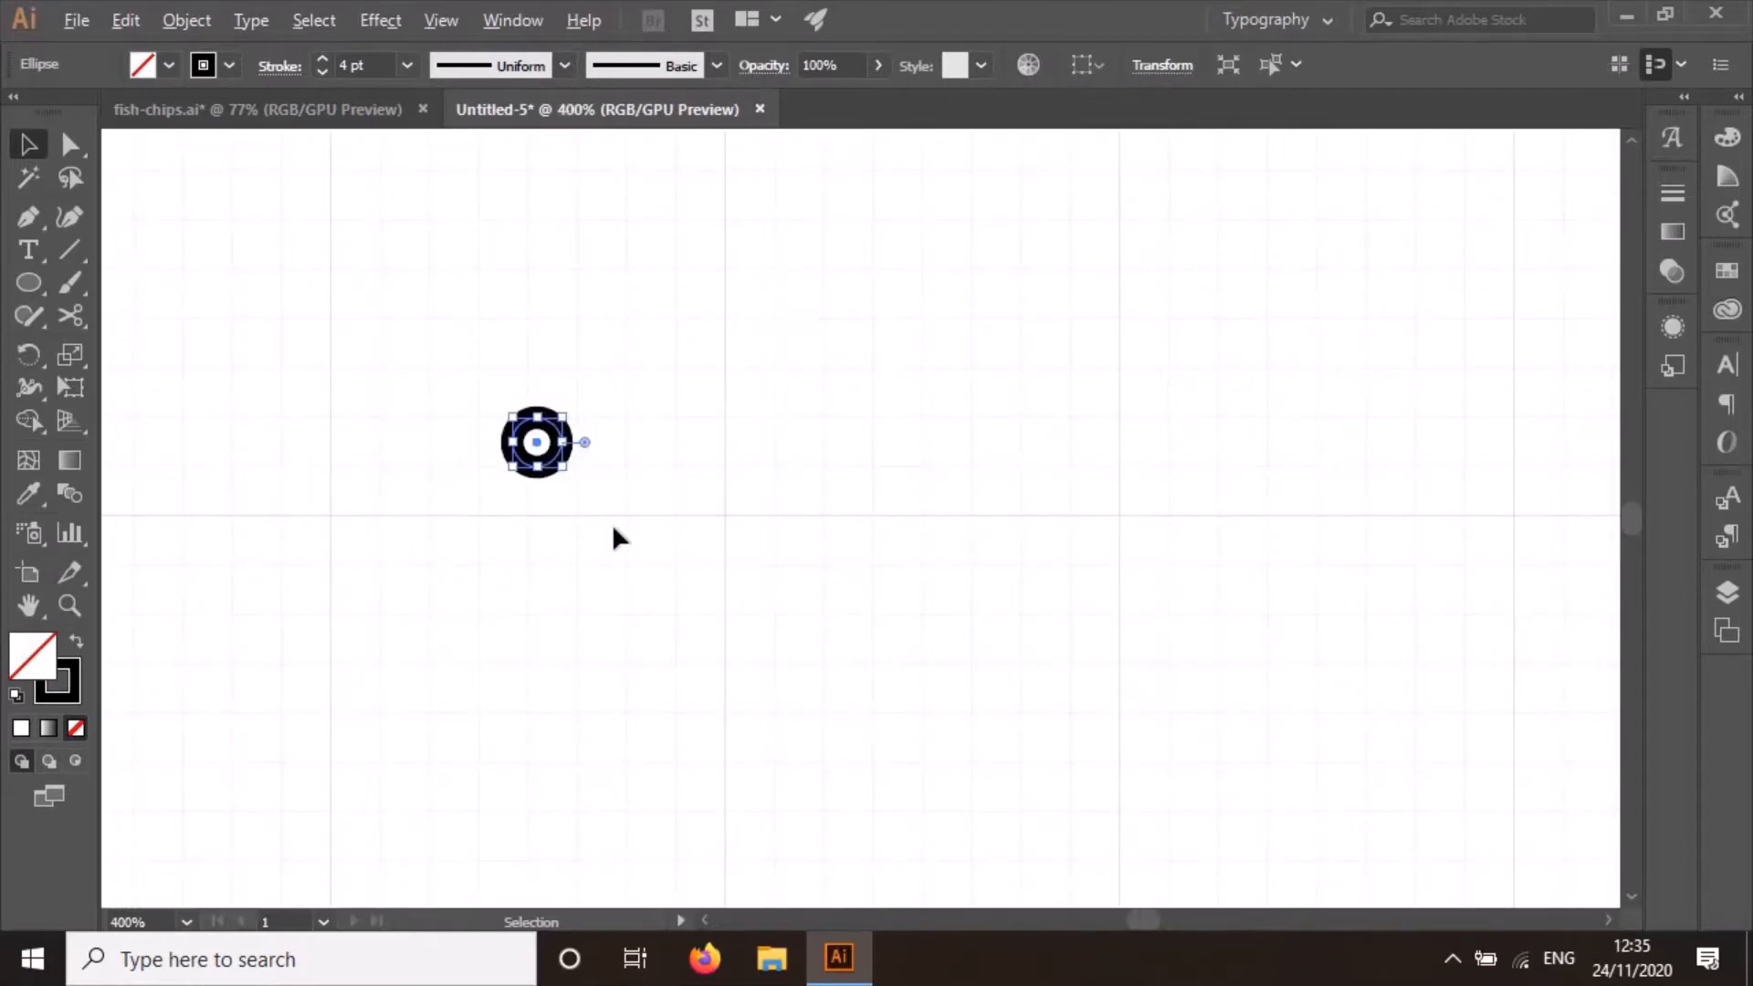
scroll(612, 537, "down", 3)
scroll(612, 538, "up", 1)
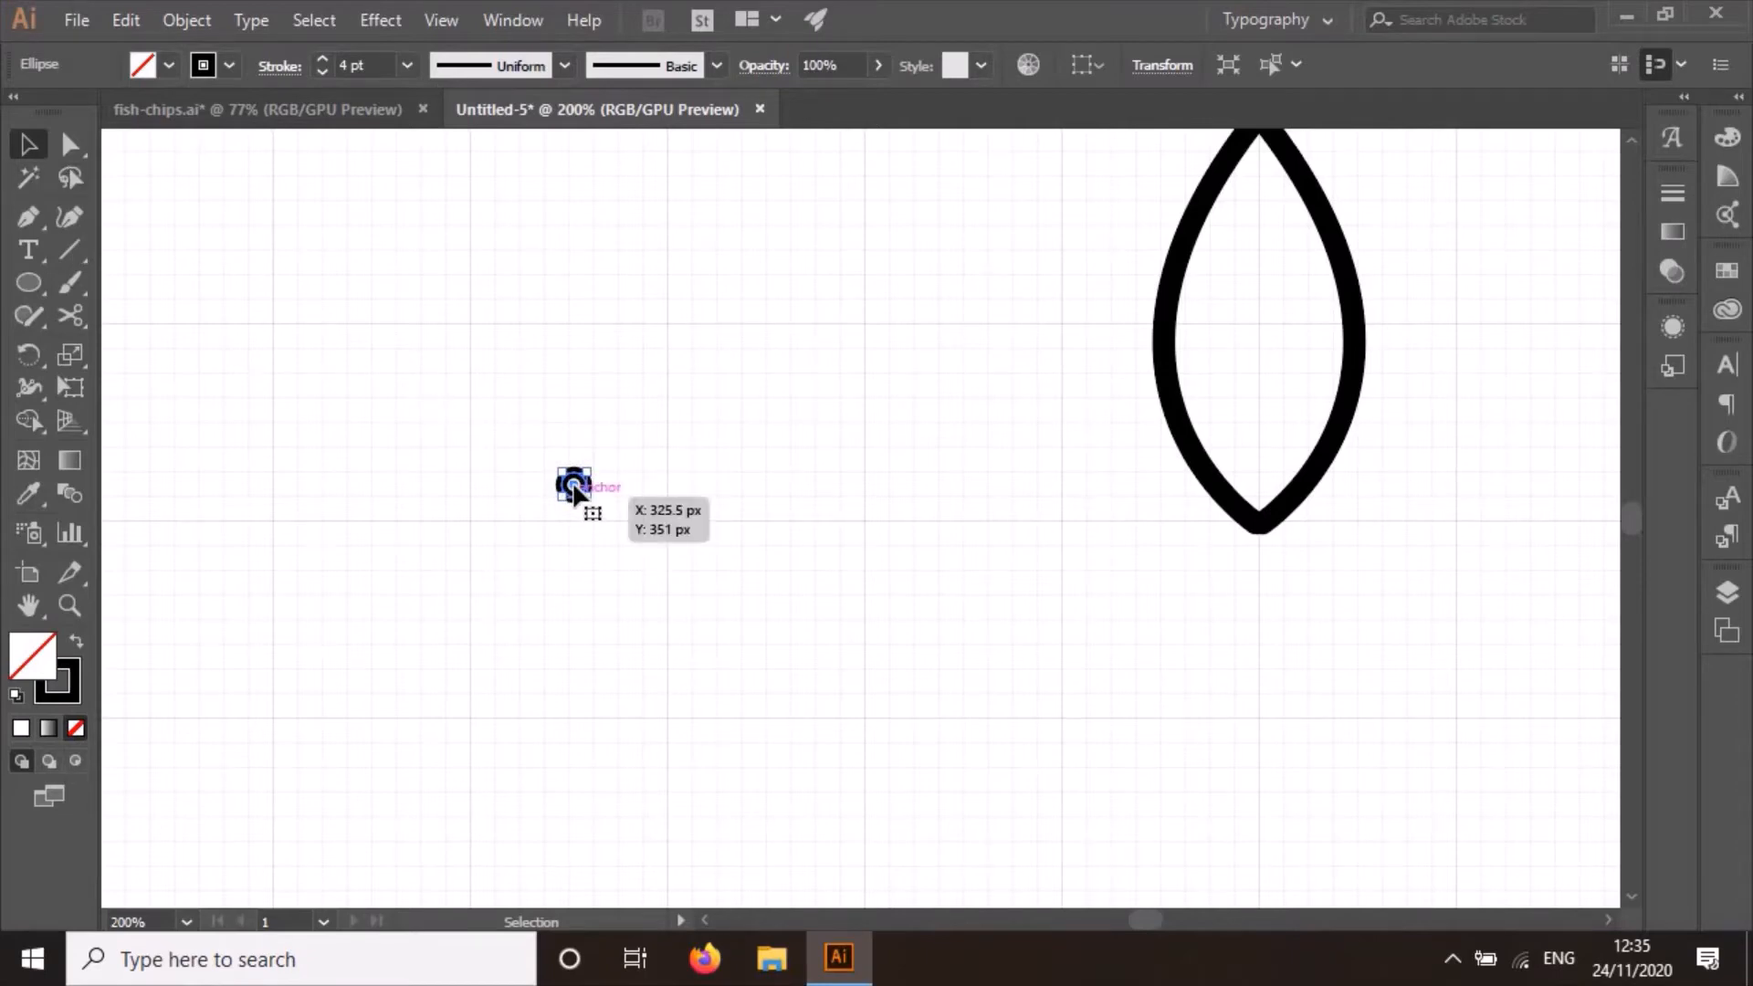
scroll(576, 487, "up", 1)
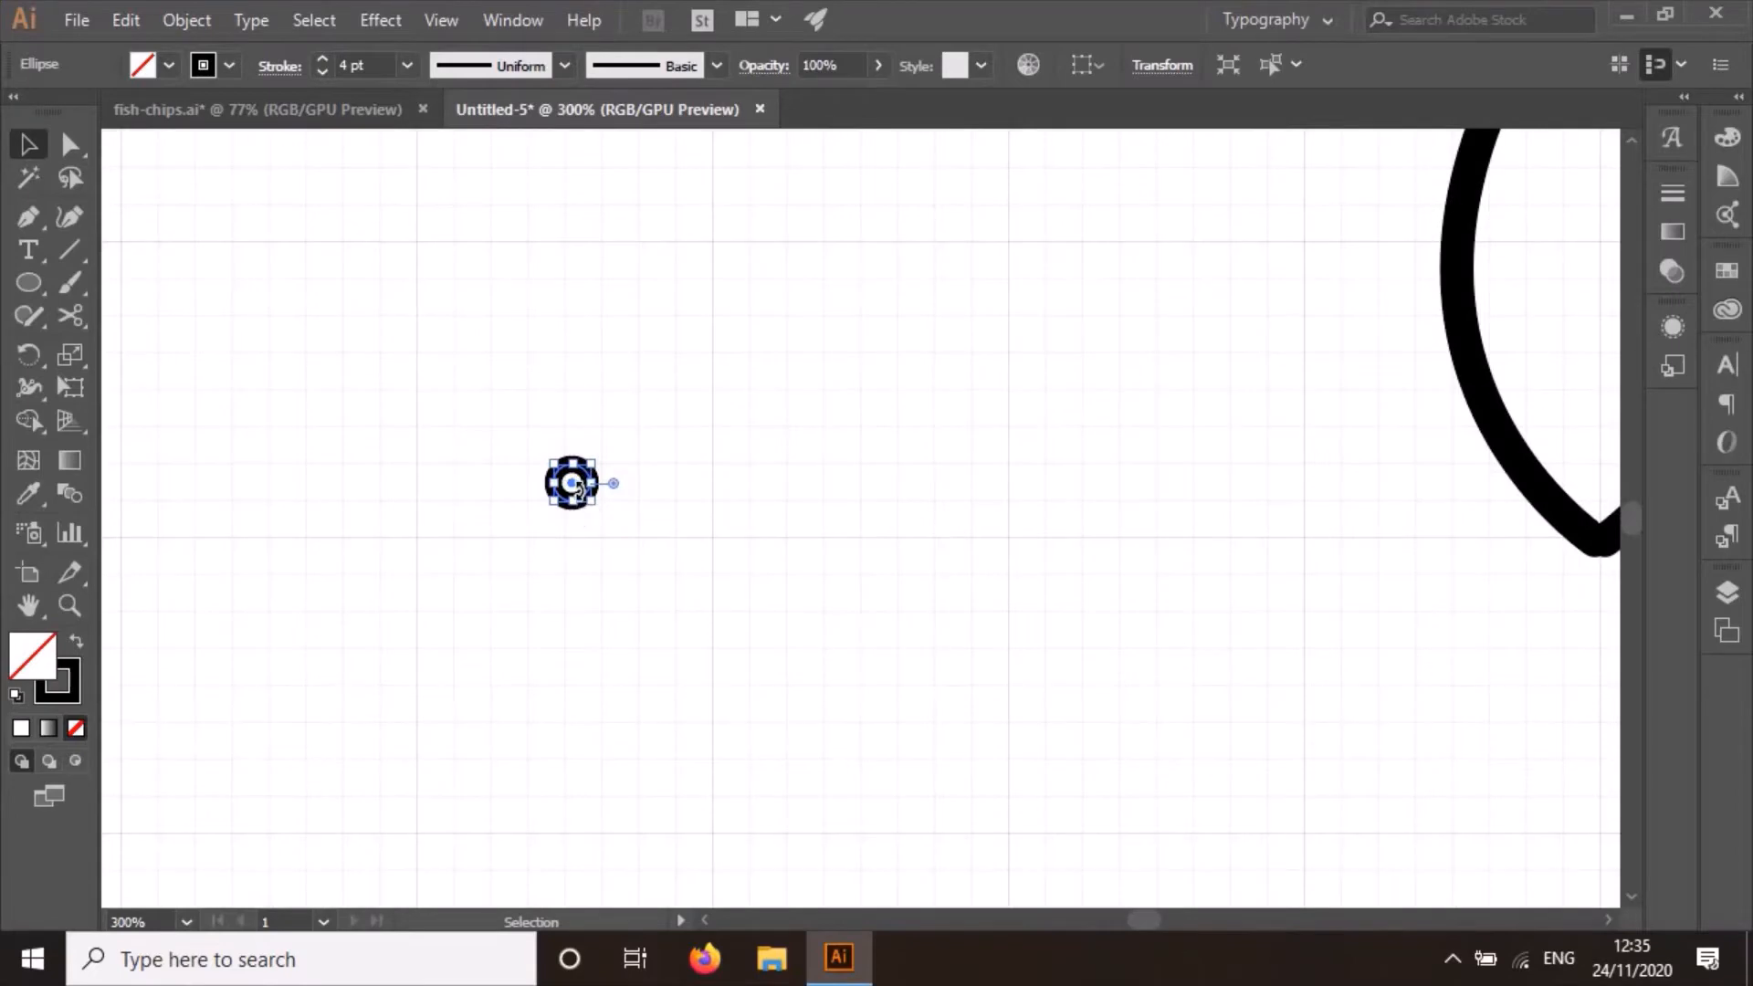
scroll(577, 488, "up", 1)
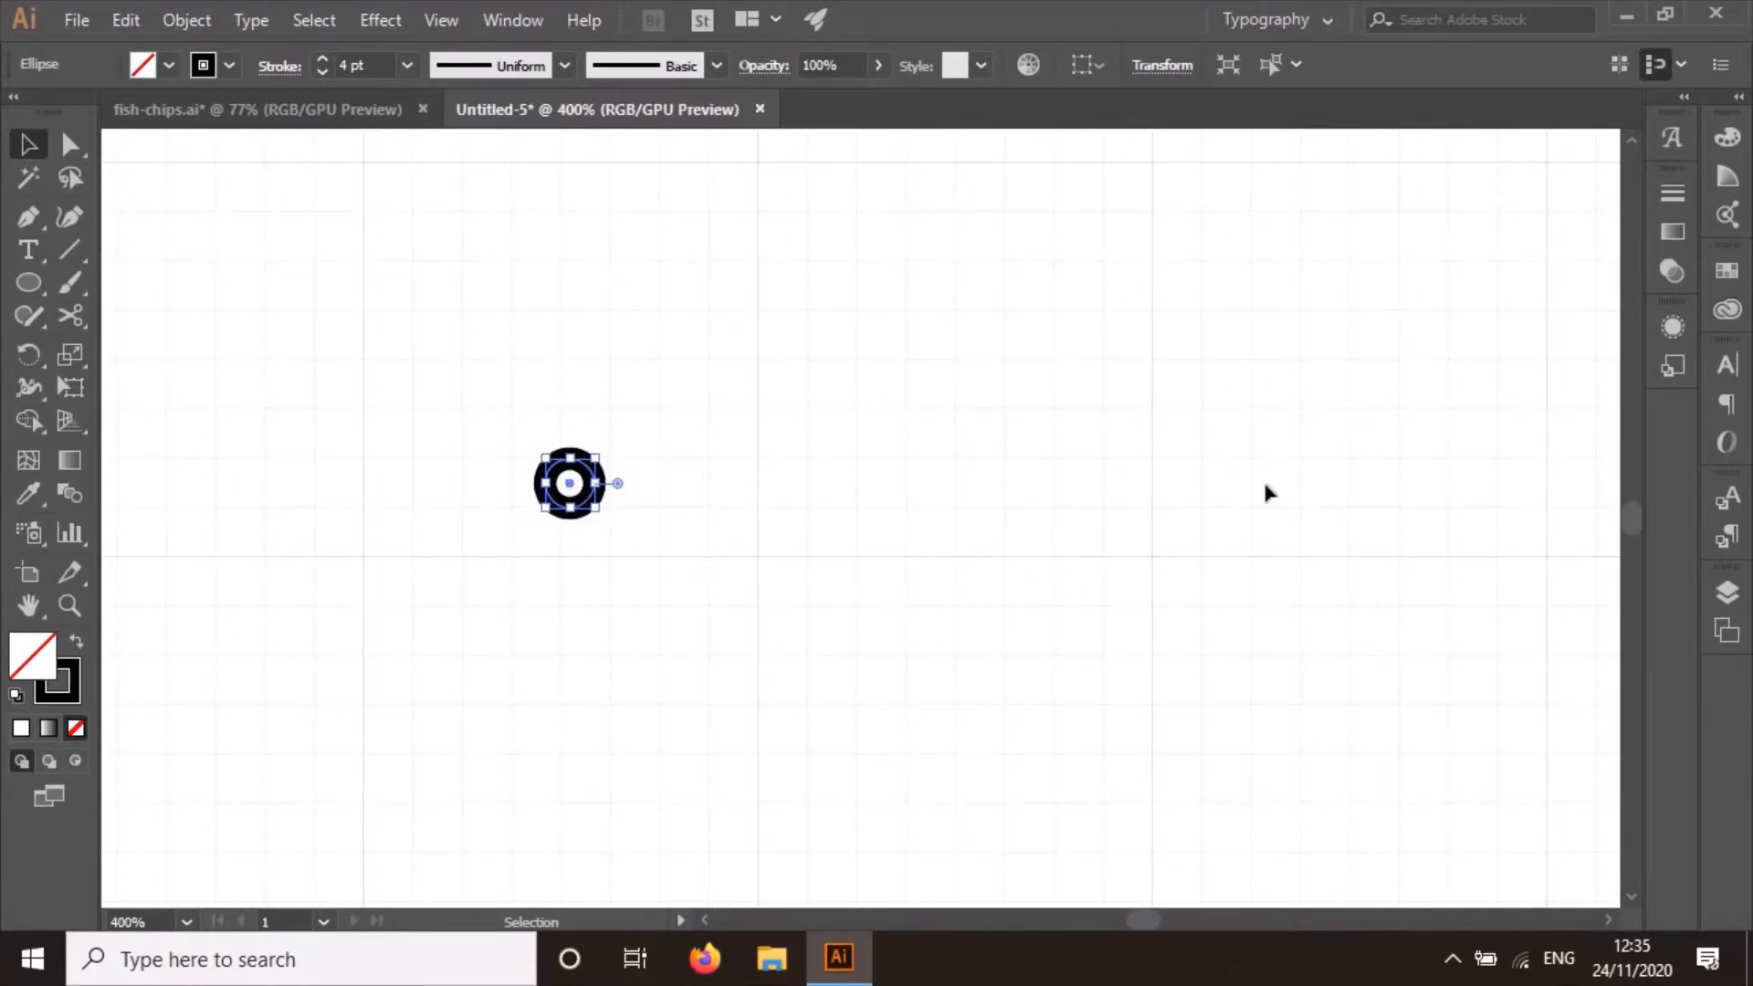
left_click_drag(1266, 493, 1495, 494)
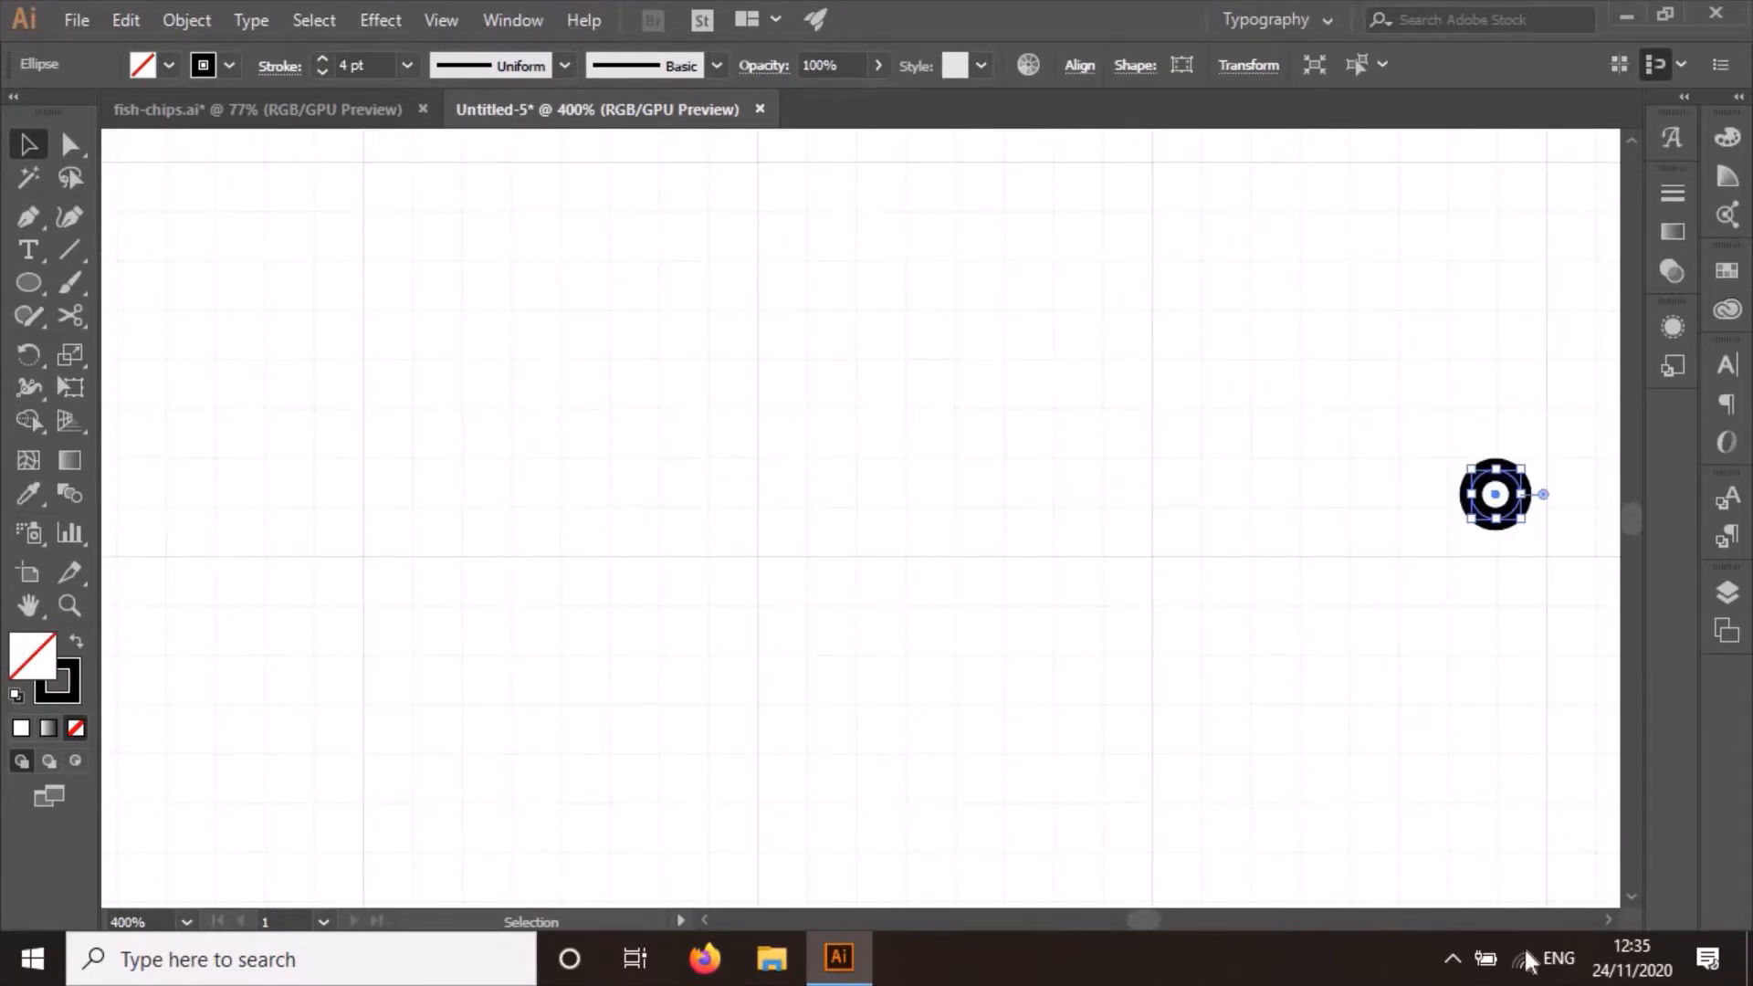
left_click(1612, 918)
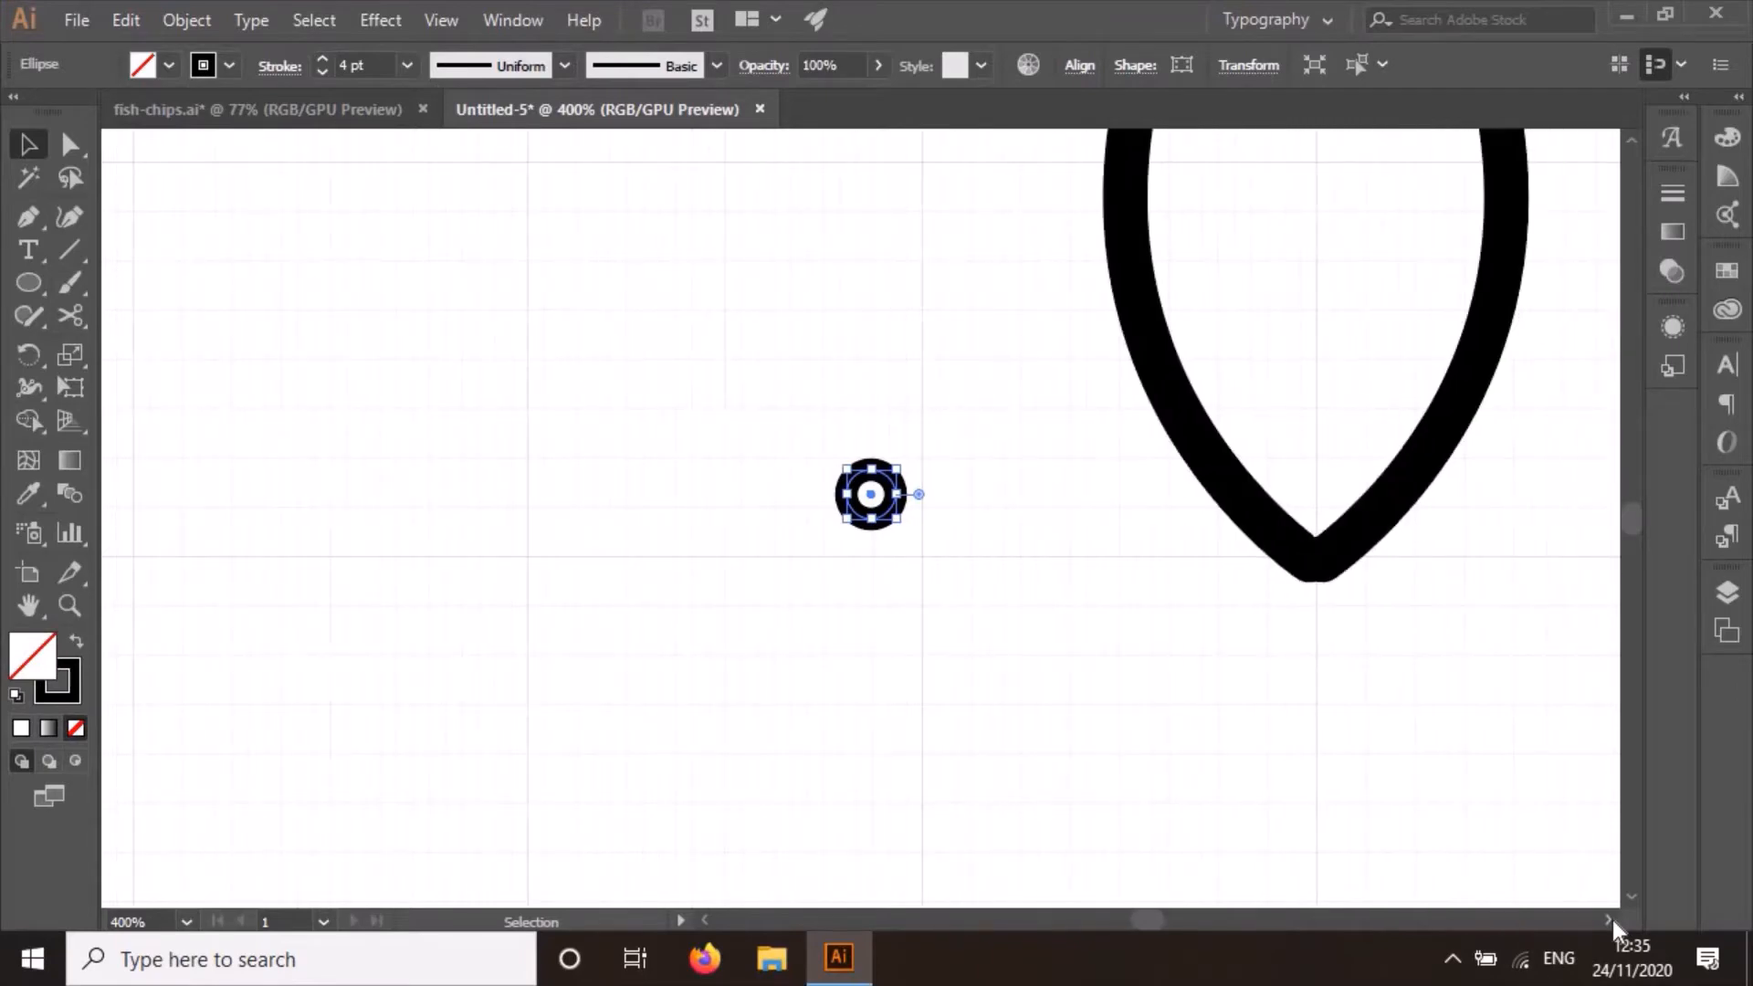
left_click_drag(575, 495, 1065, 391)
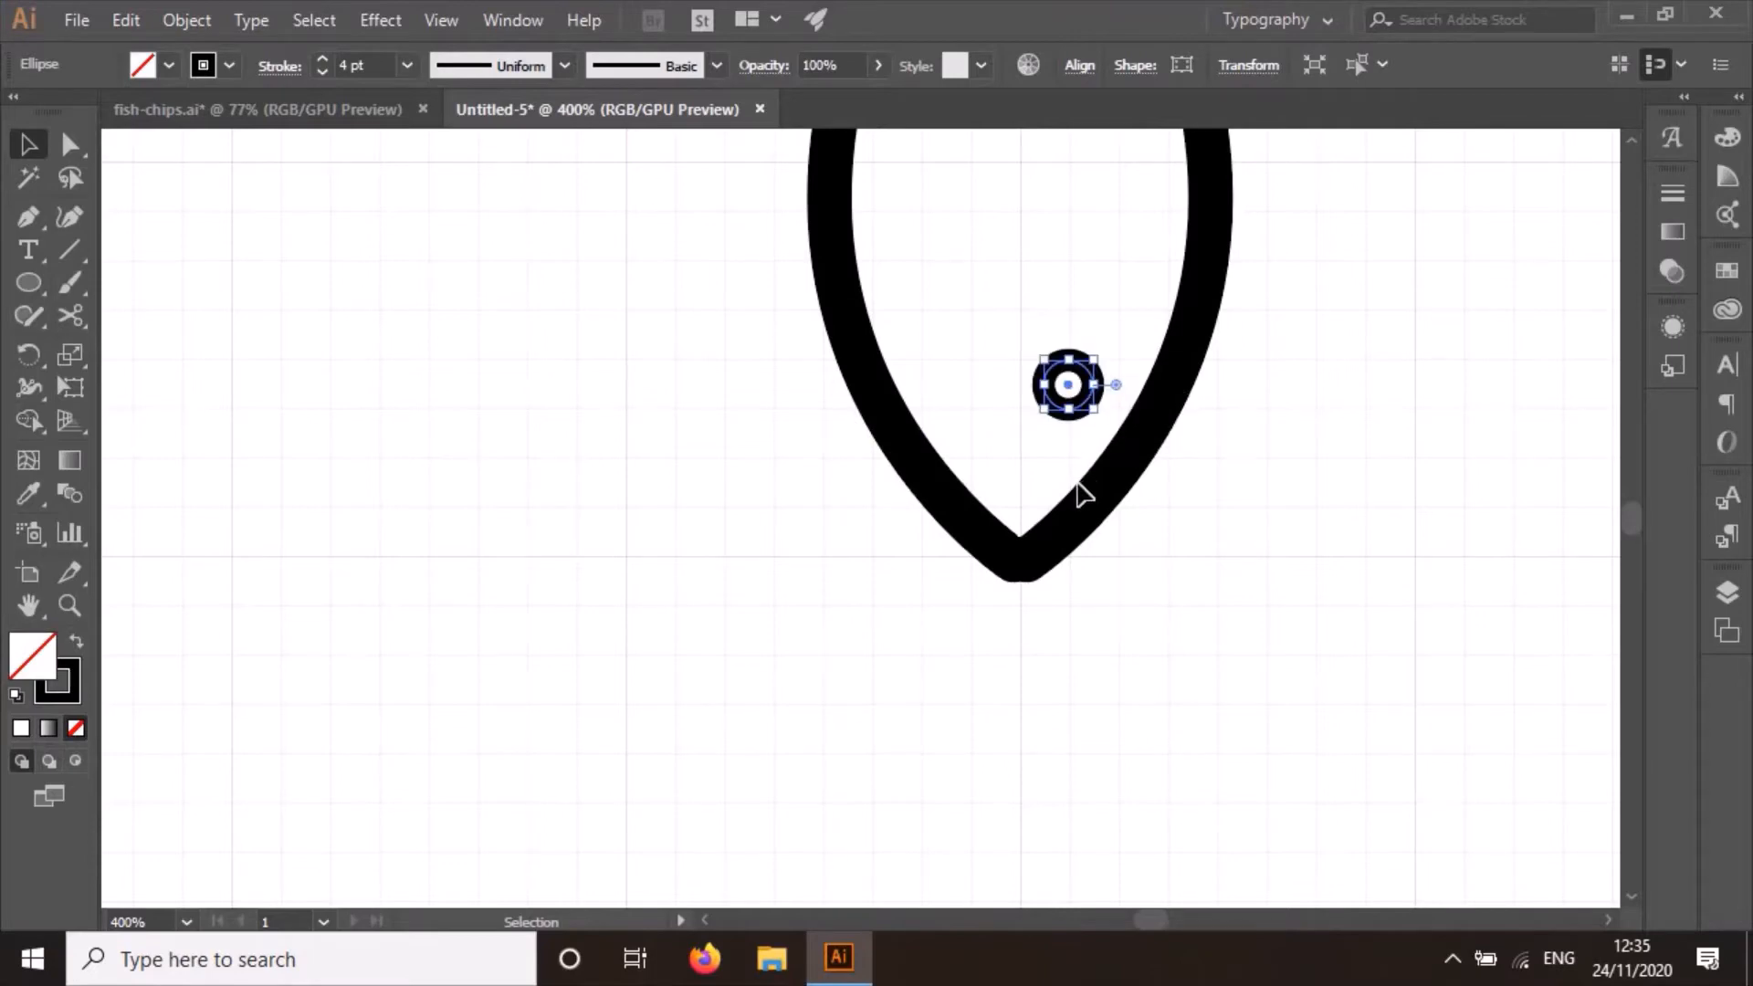
scroll(1082, 494, "down", 4)
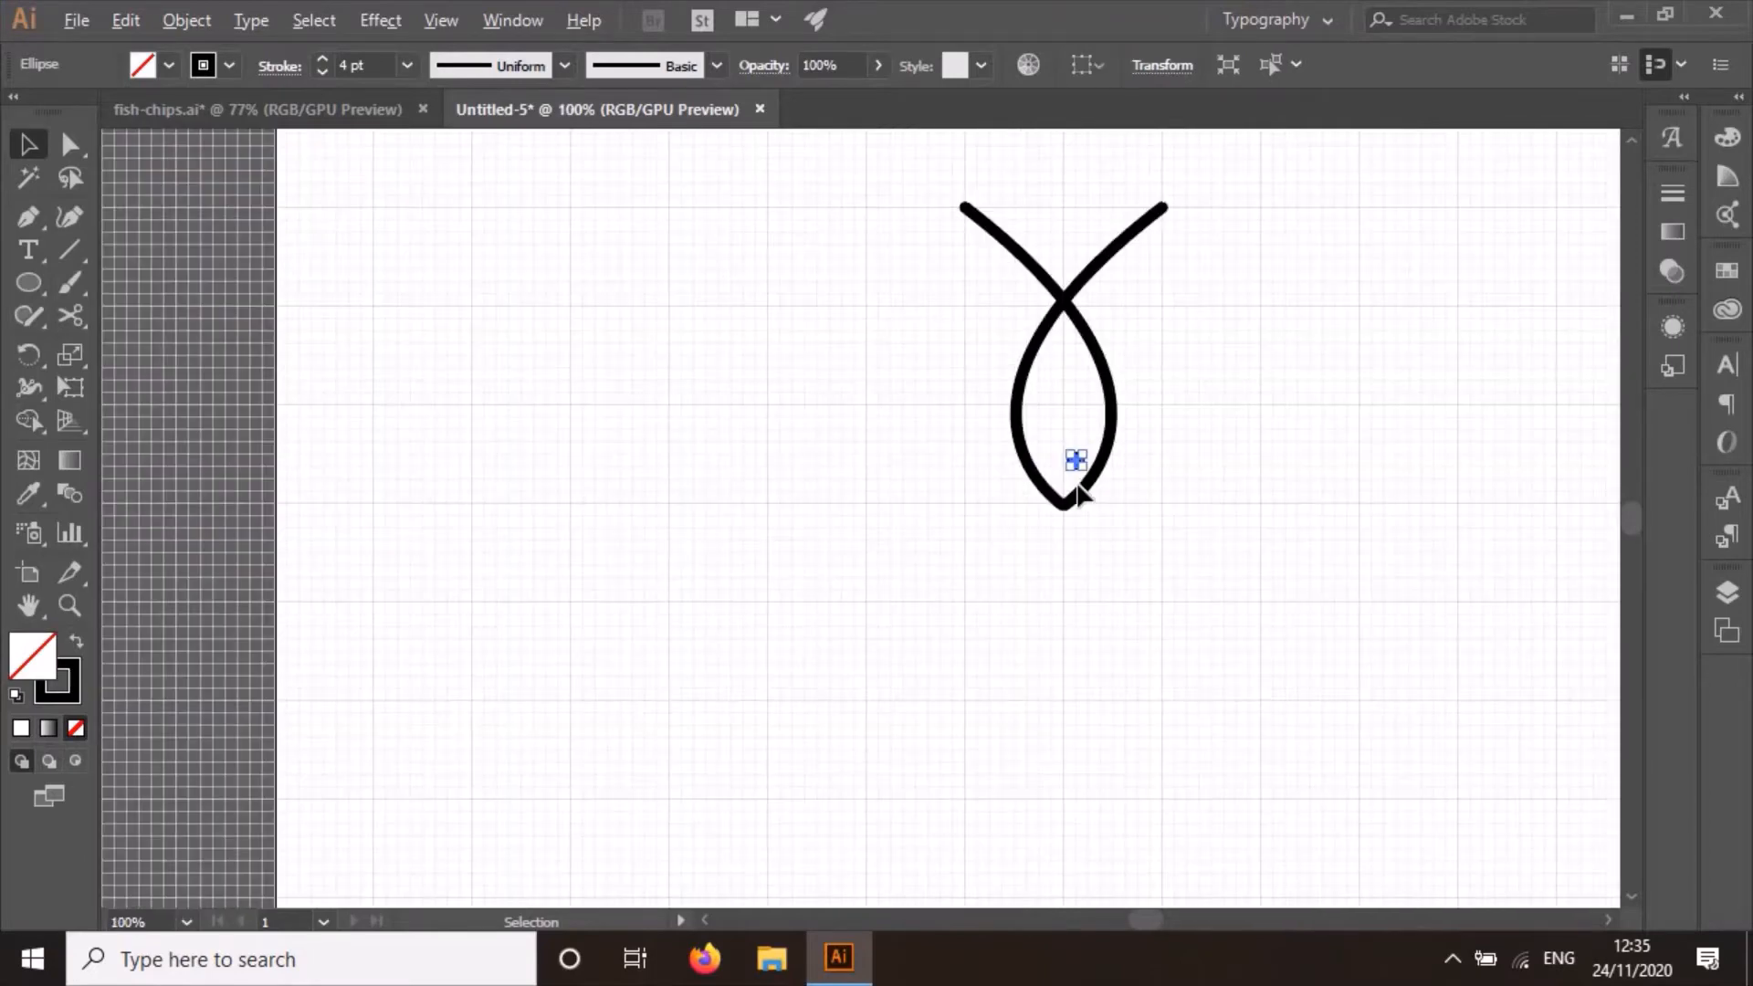
left_click(1305, 511)
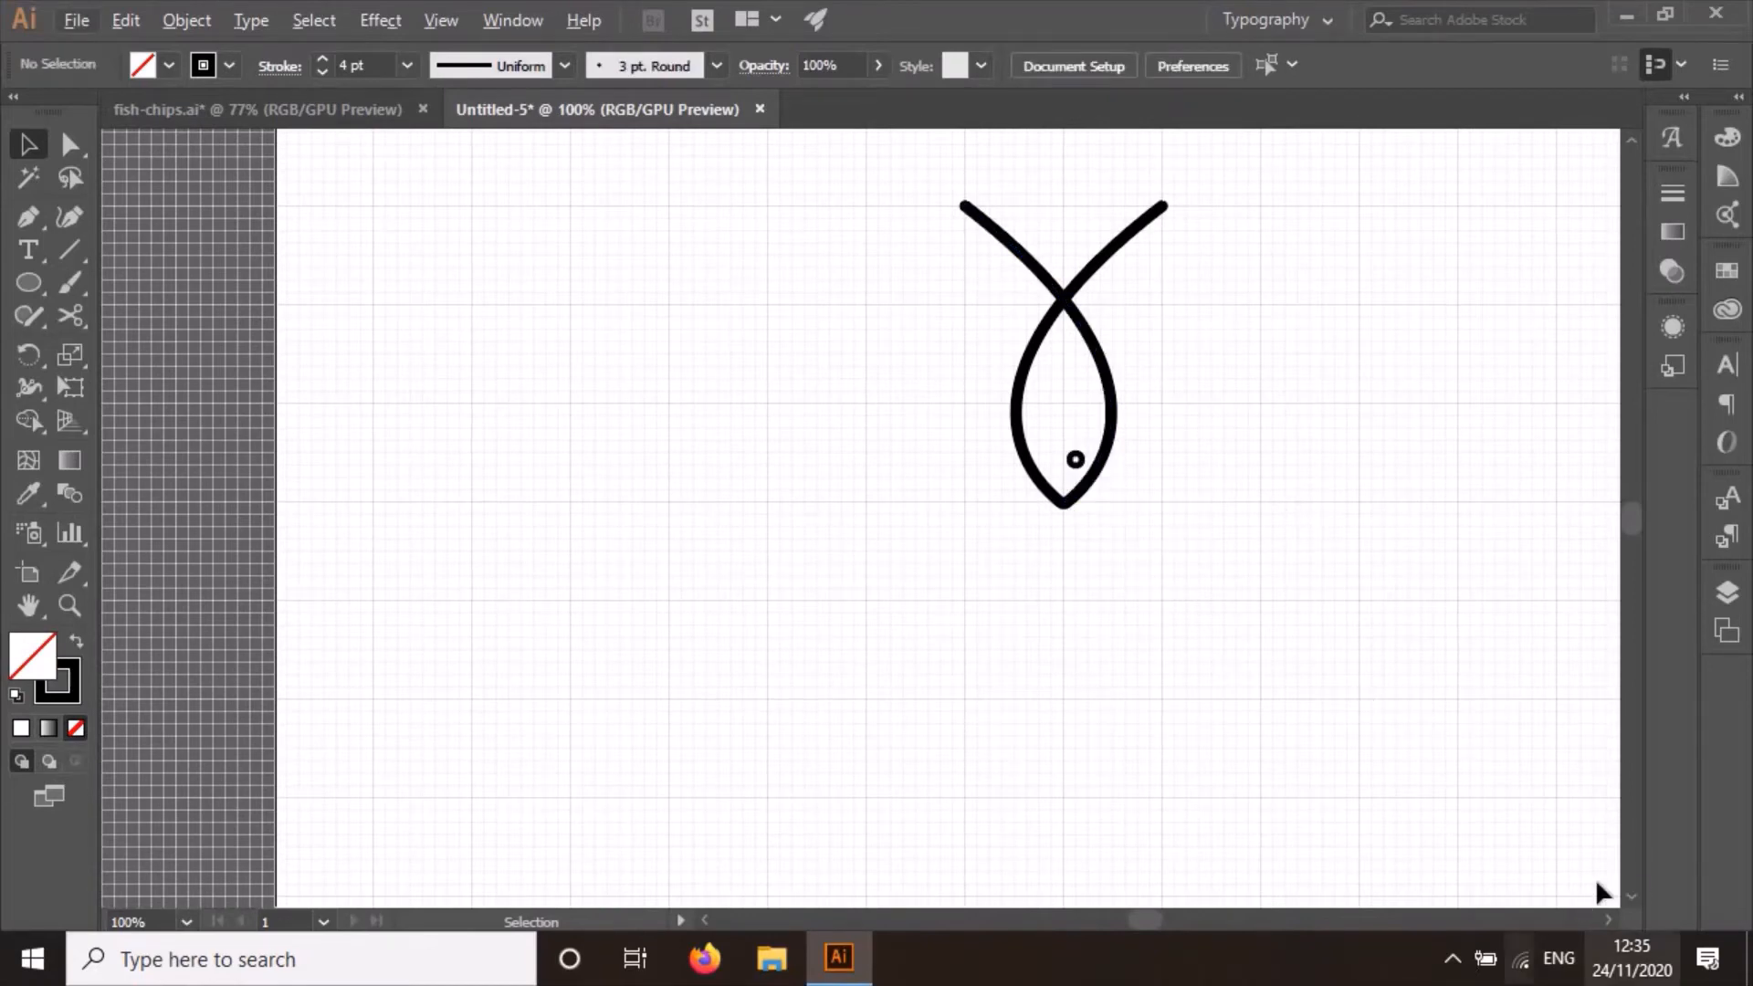
Nudge the eye slightly to the left within the fish's body and deselect it.
left_click(1609, 916)
left_click(1609, 916)
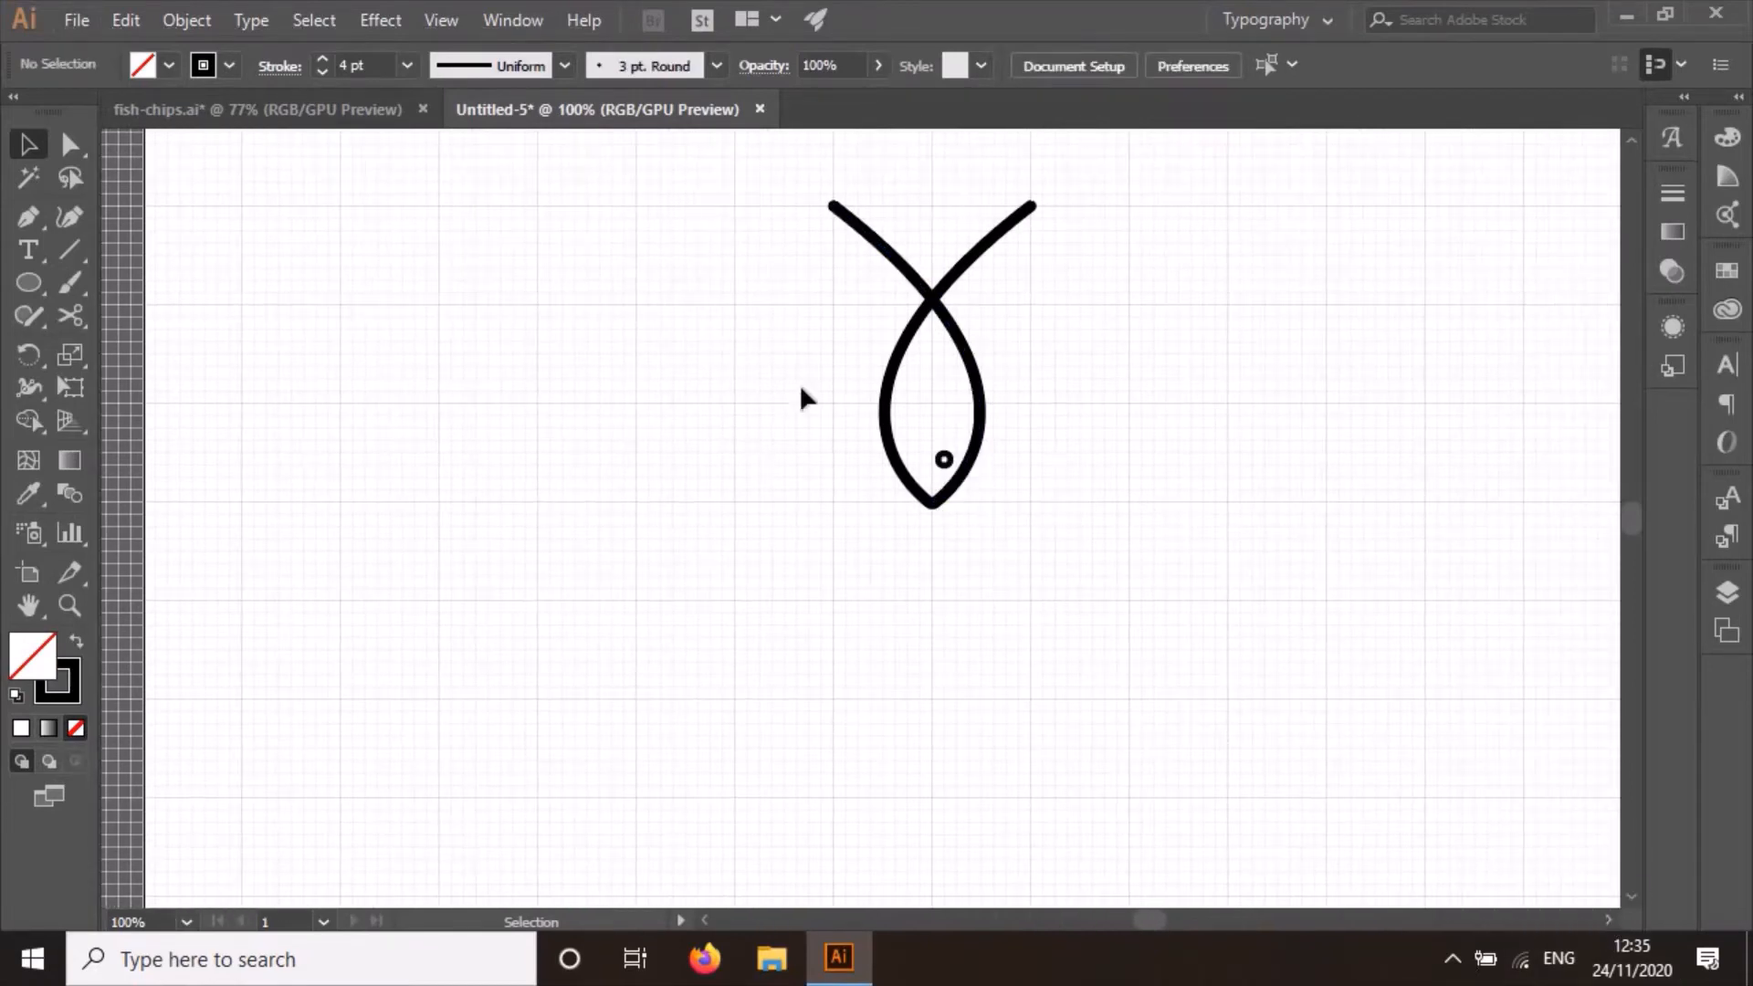
left_click(944, 459)
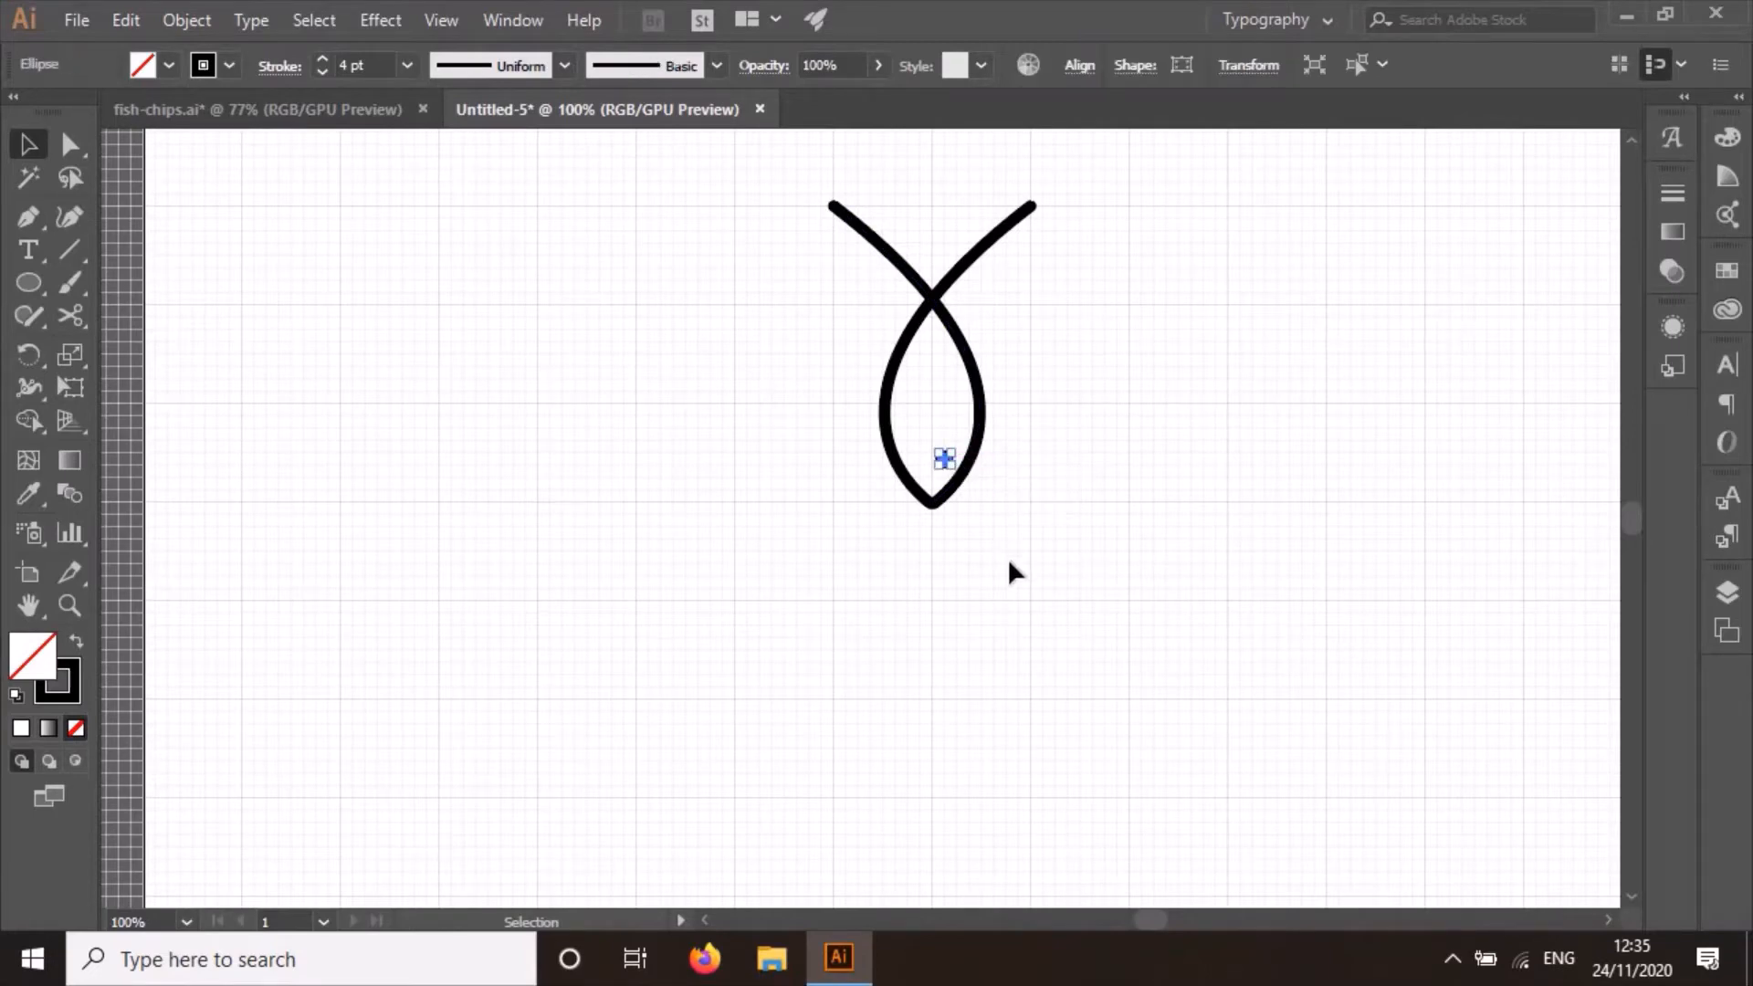
key("Left")
key("Left")
key("Left")
left_click(1009, 563)
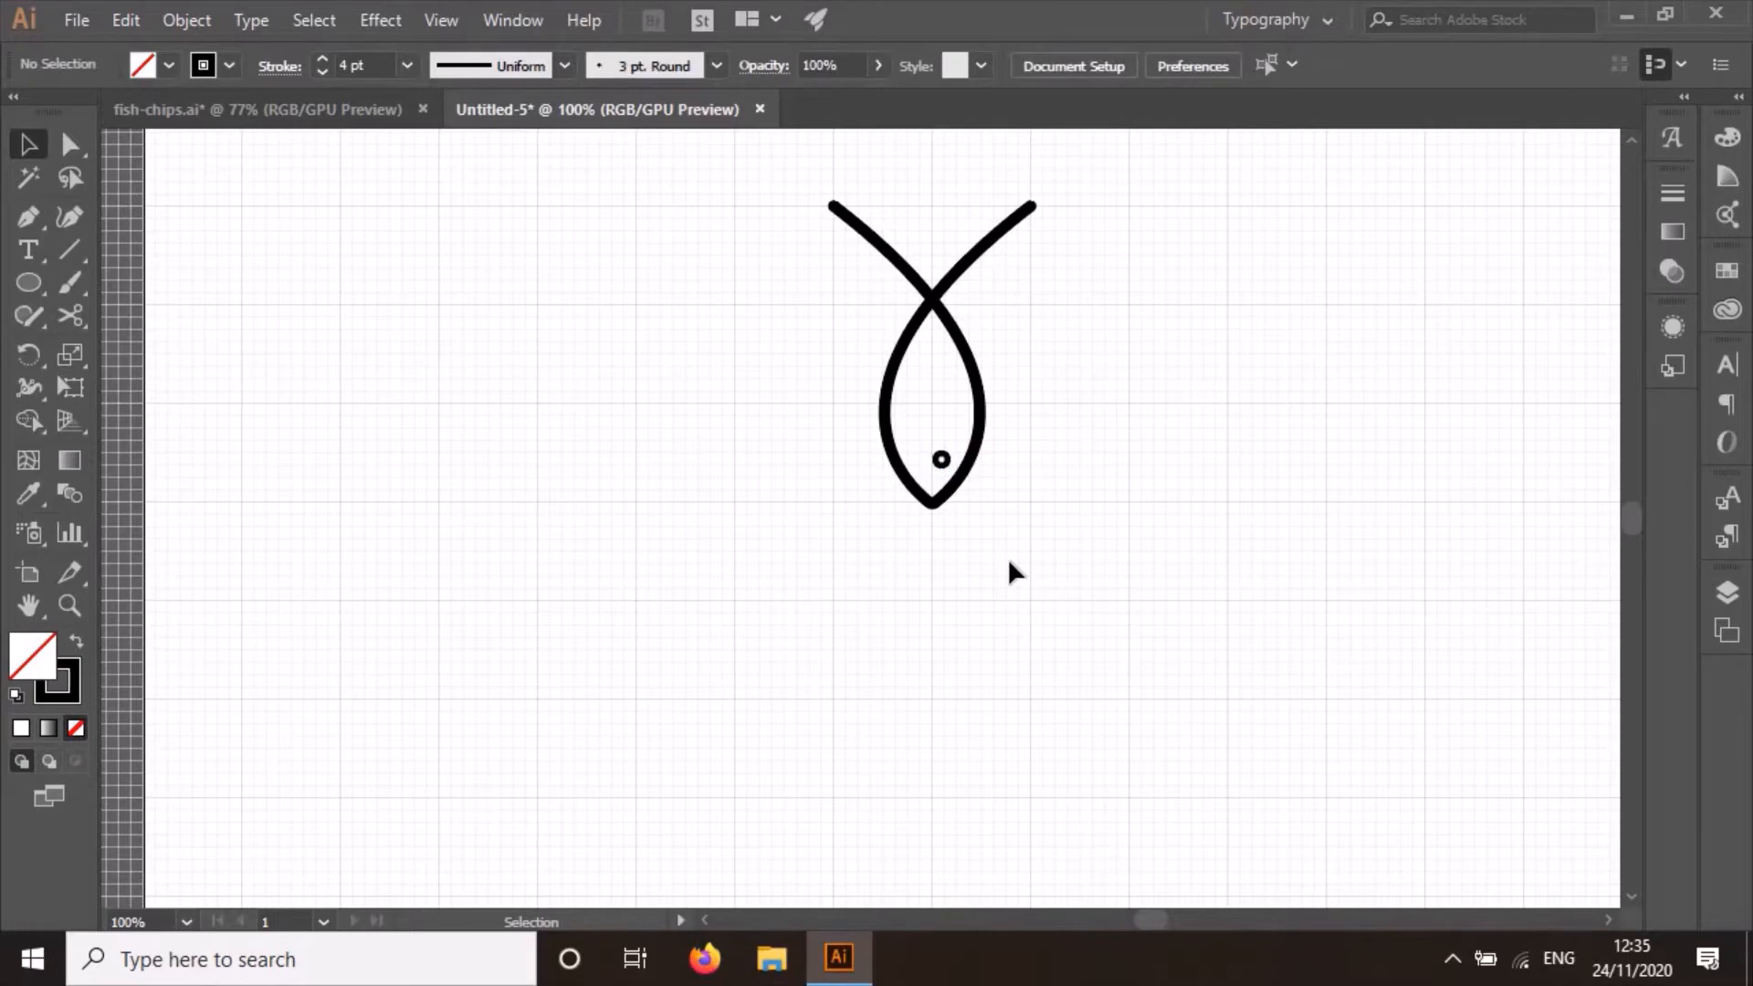
Select the whole fish with its eye, move it straight down to the artboard's lower half, and deselect it.
scroll(1001, 575, "down", 1)
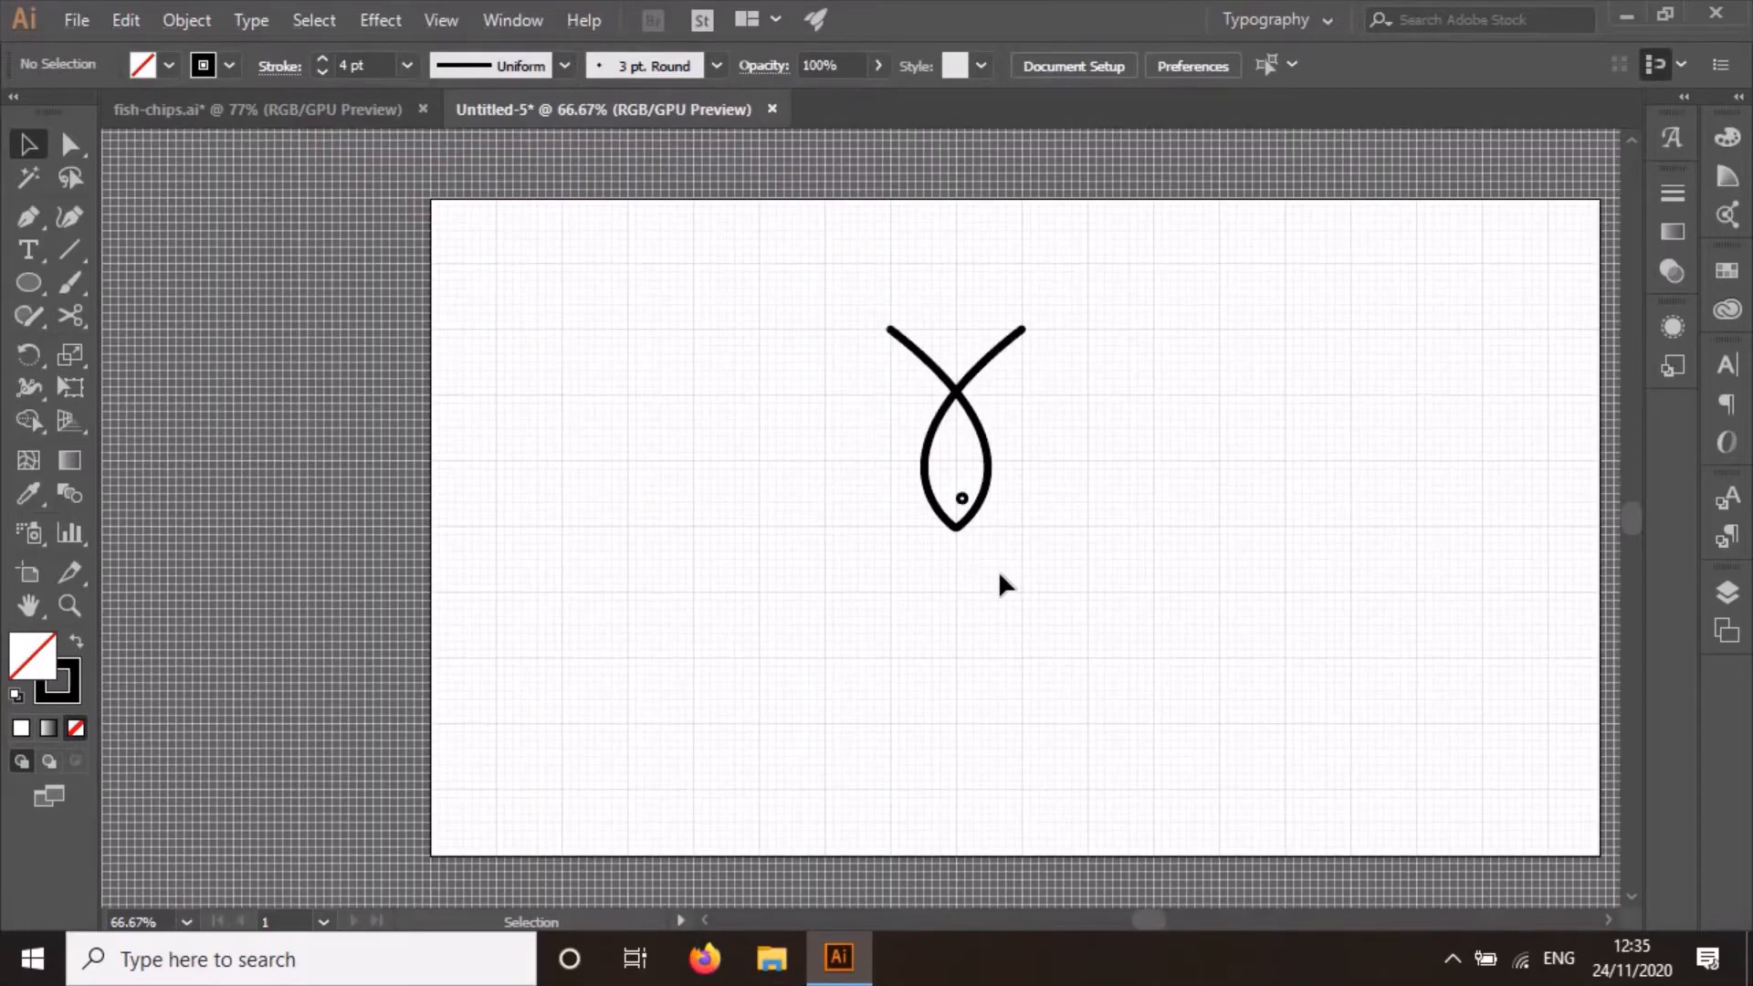
scroll(1136, 452, "up", 2)
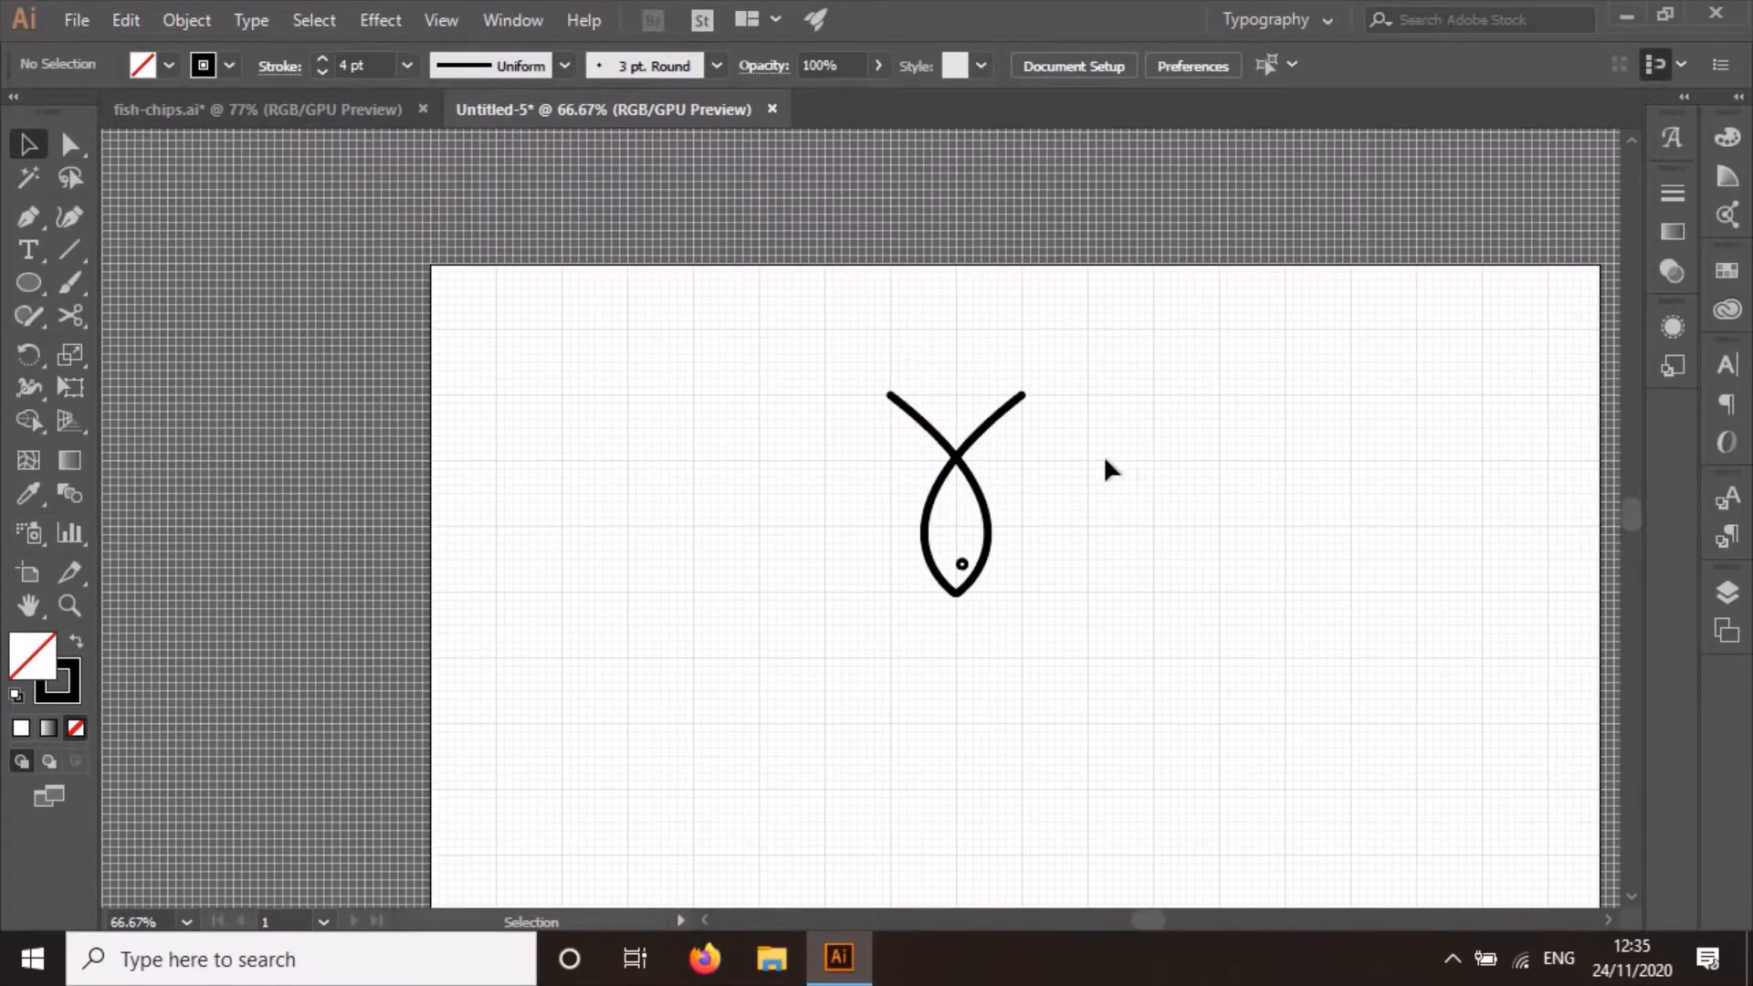
scroll(1103, 455, "down", 1)
left_click_drag(829, 318, 1106, 611)
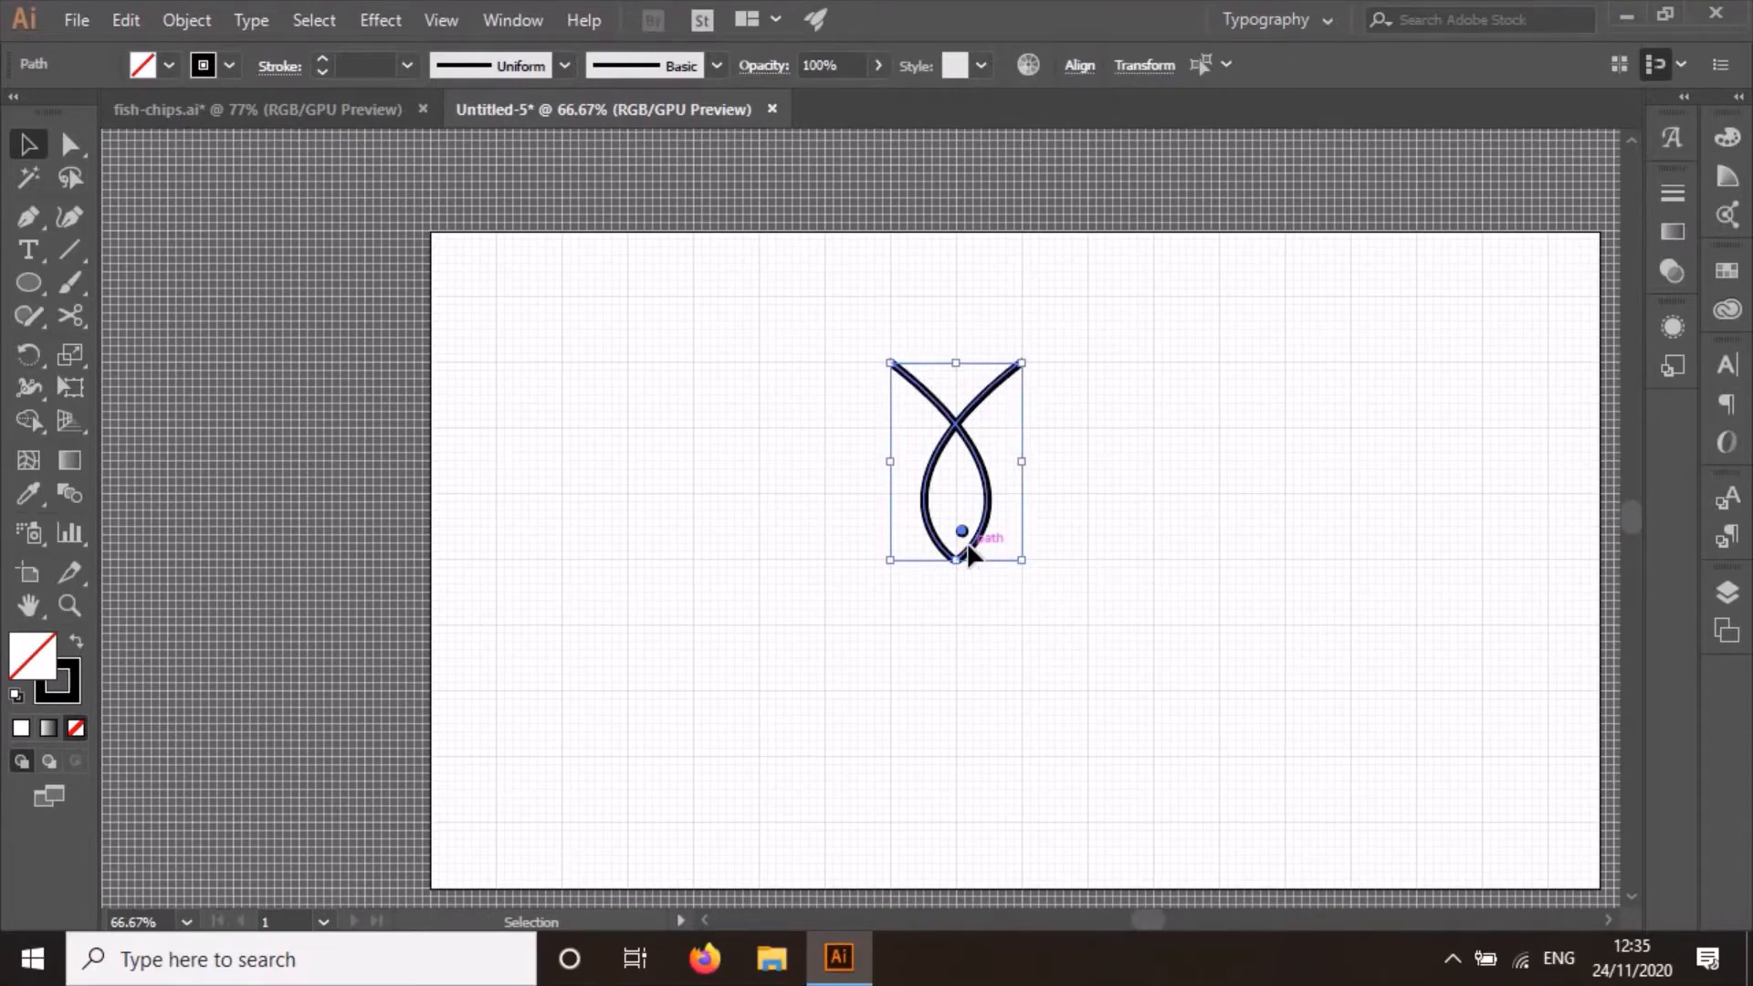
left_click_drag(968, 552, 973, 687)
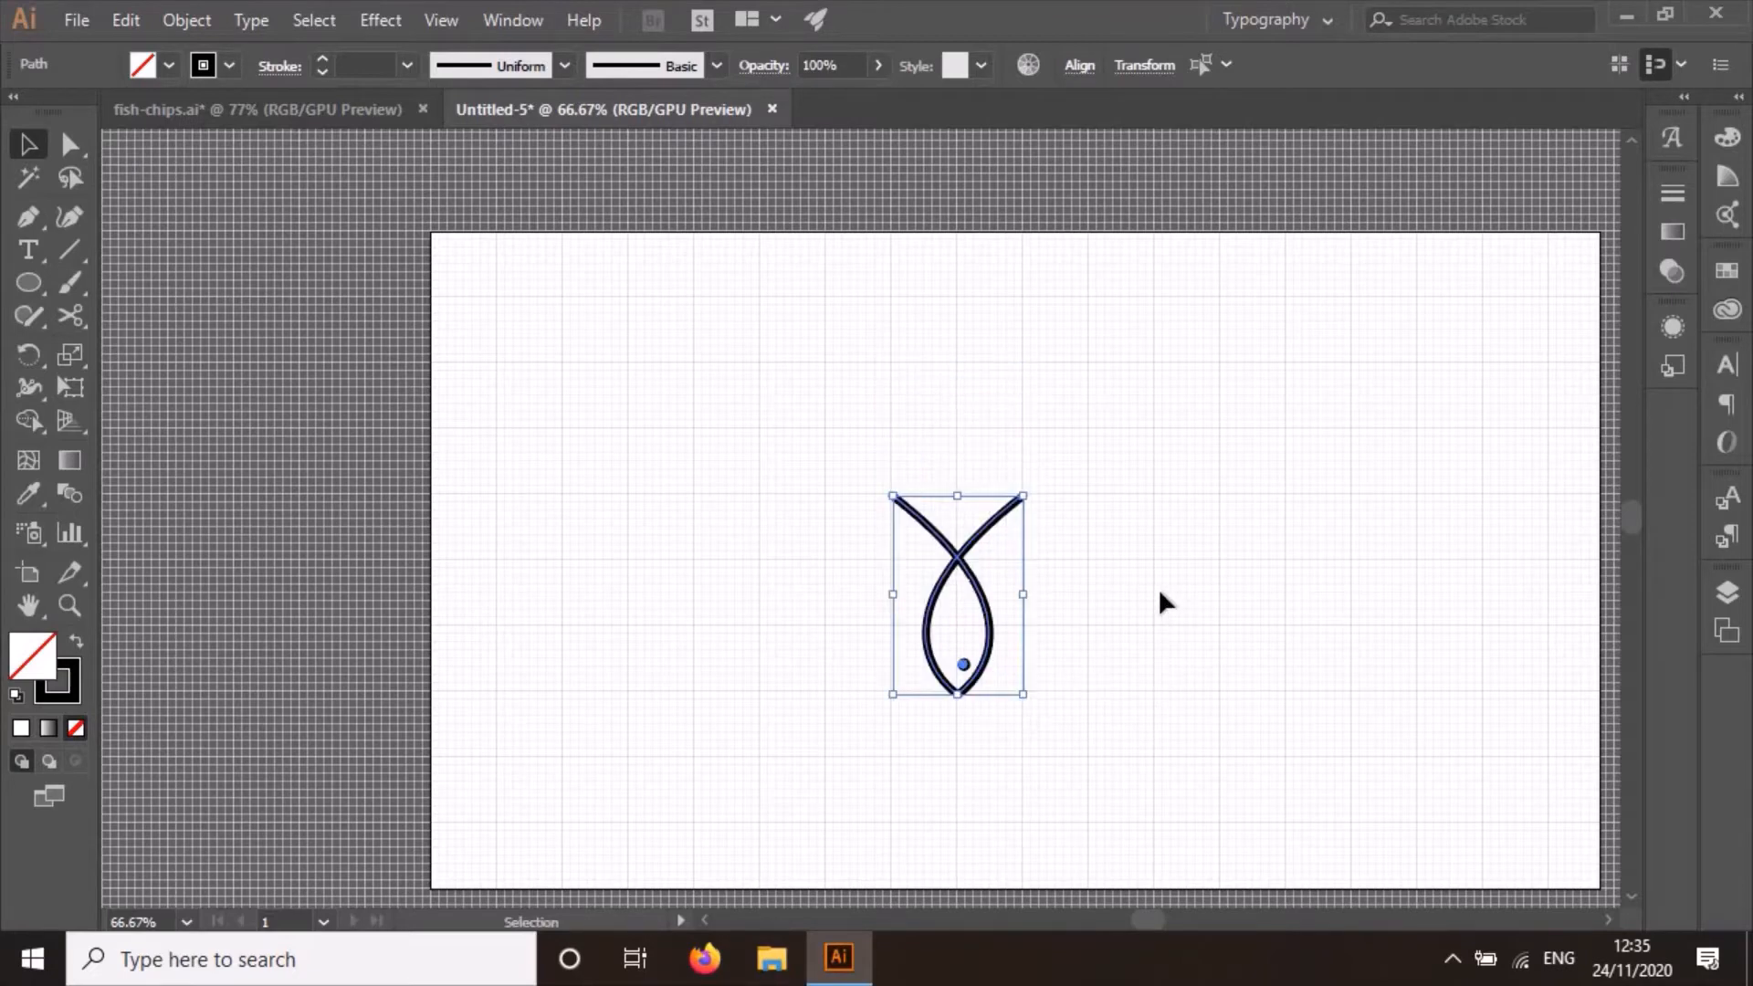
left_click(565, 352)
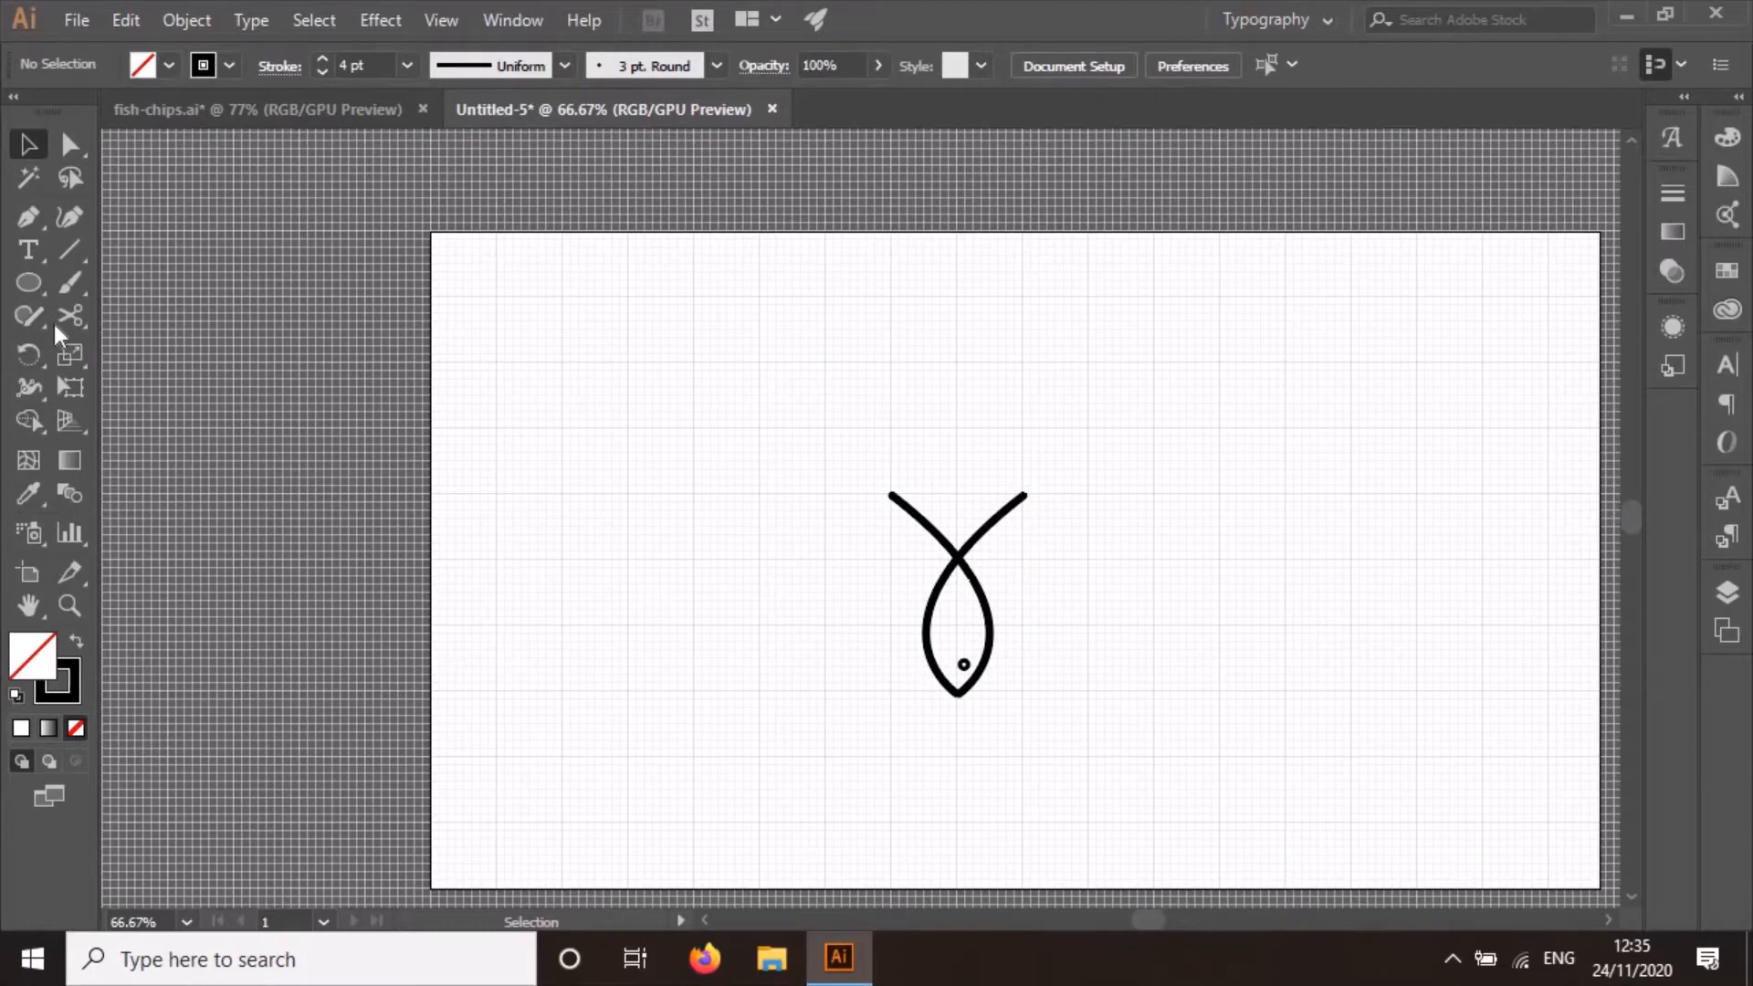
Draw a short vertical line between the fish's tail ends, above their crossing, and set its stroke to 8 pt.
left_click(67, 250)
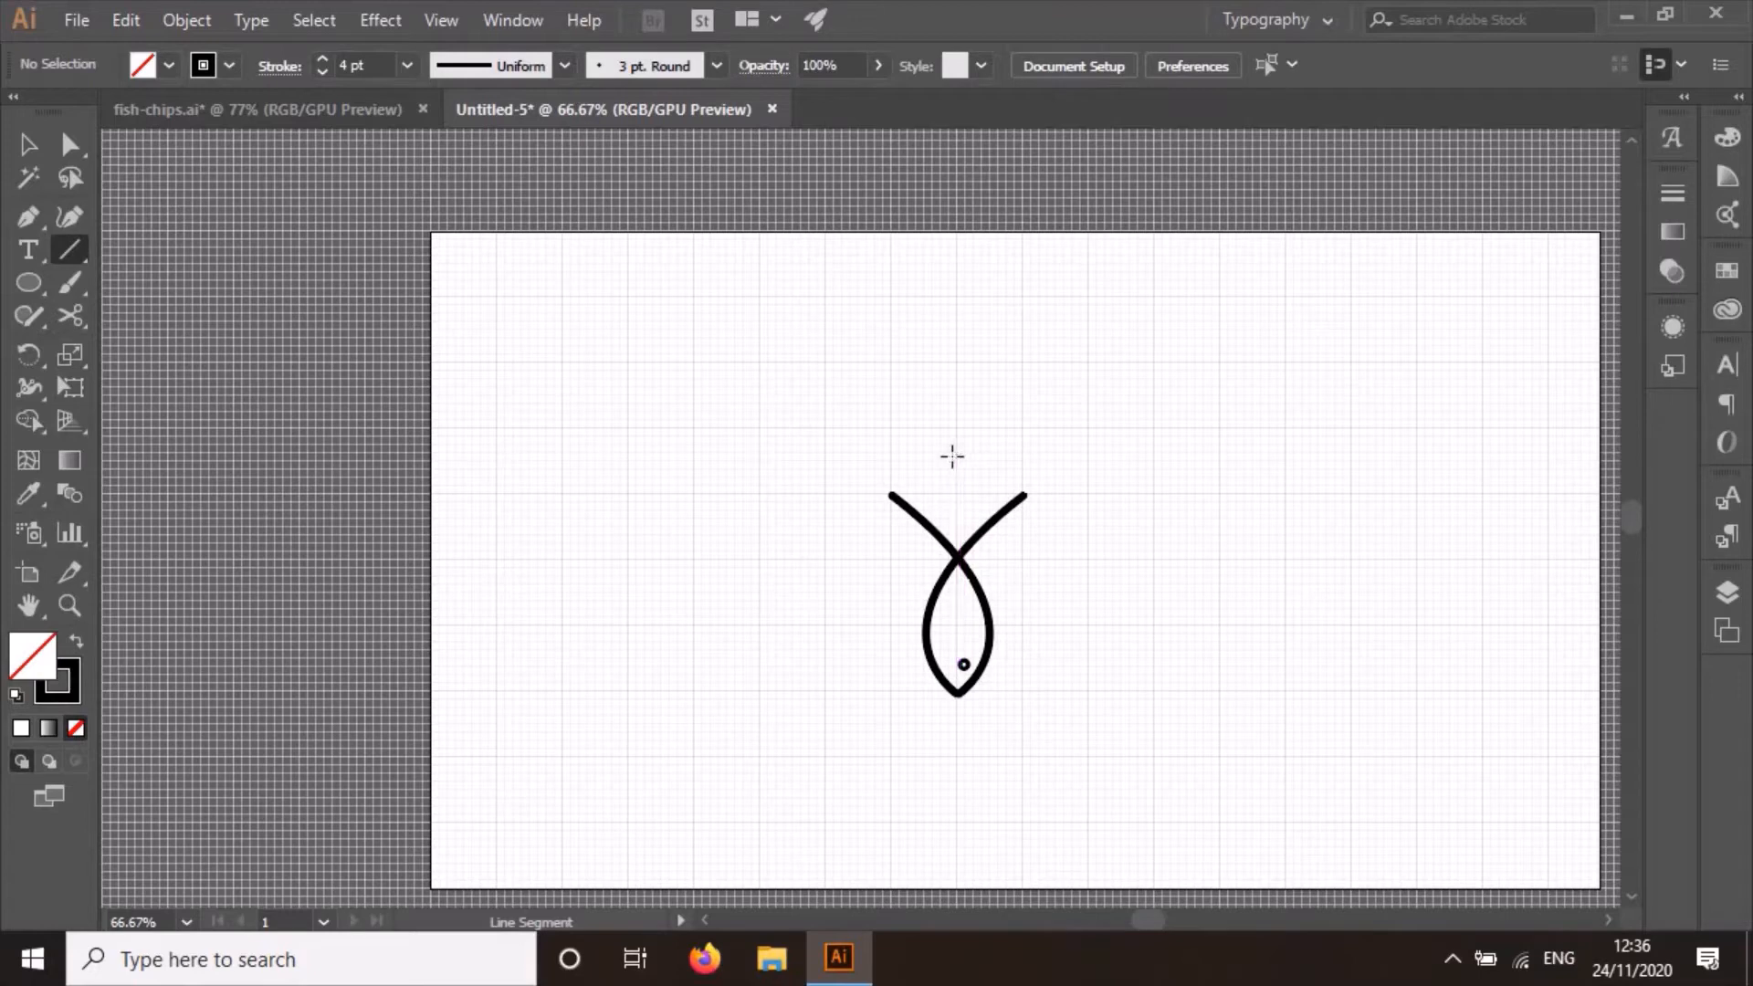
left_click_drag(952, 455, 953, 529)
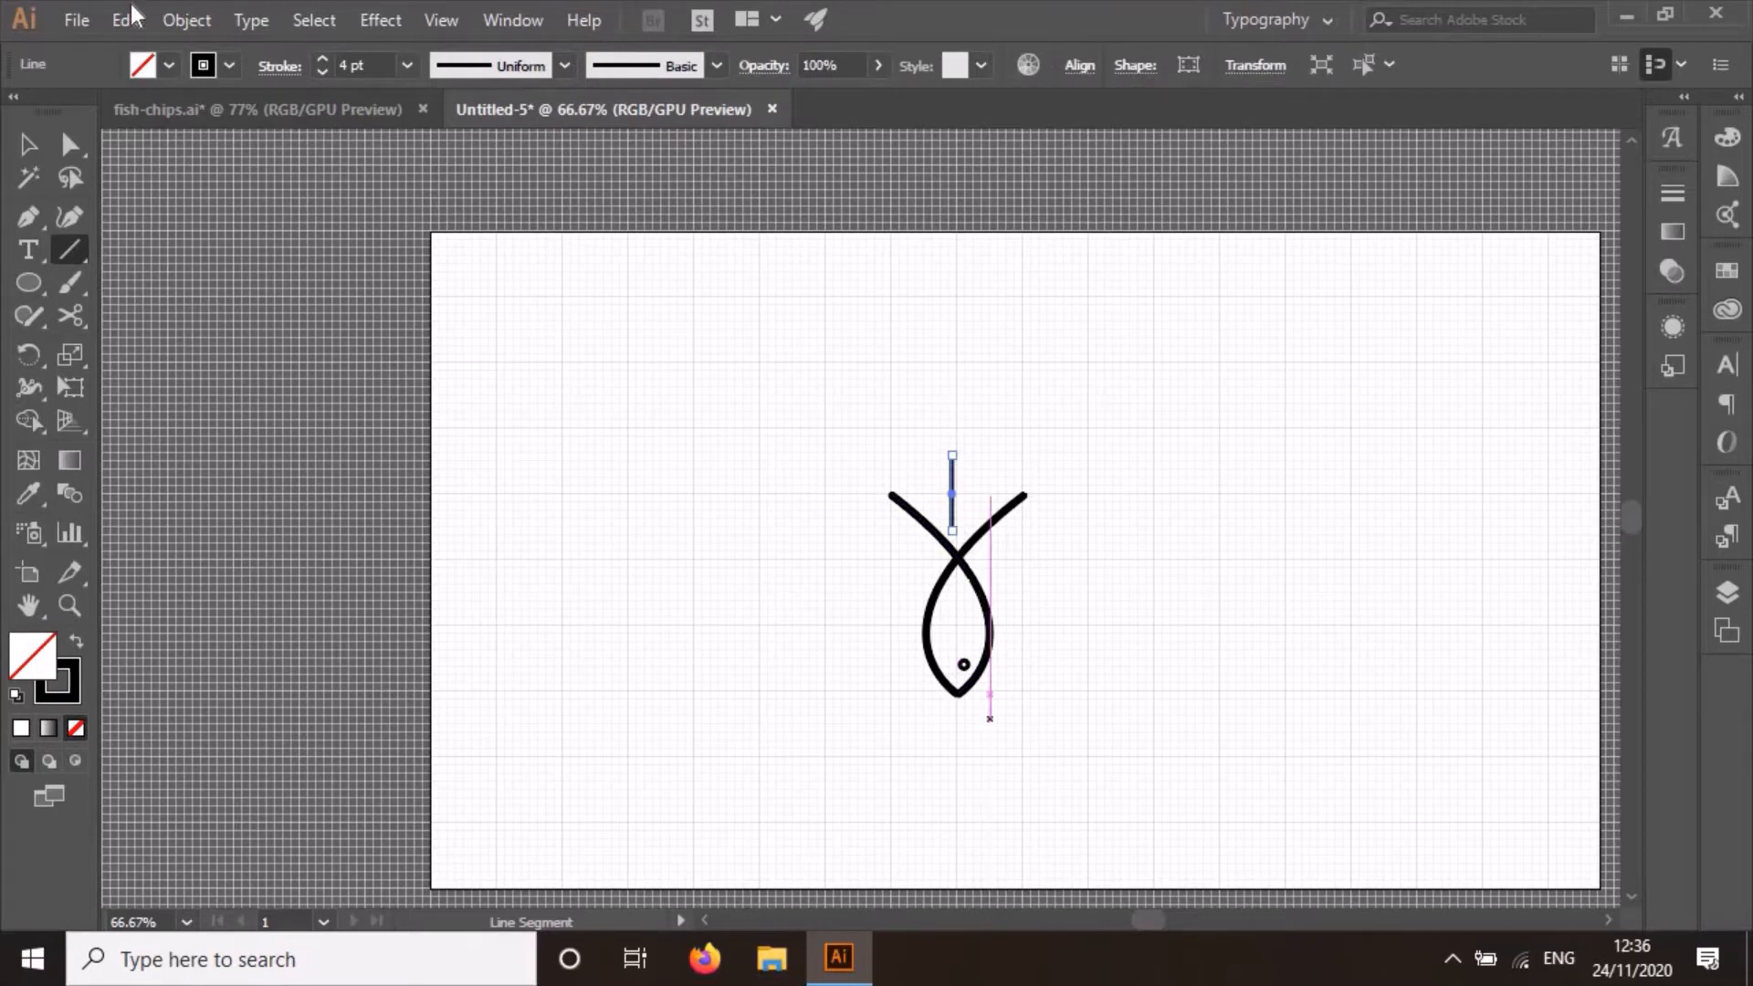
left_click(320, 56)
left_click(319, 56)
left_click(320, 57)
left_click(320, 57)
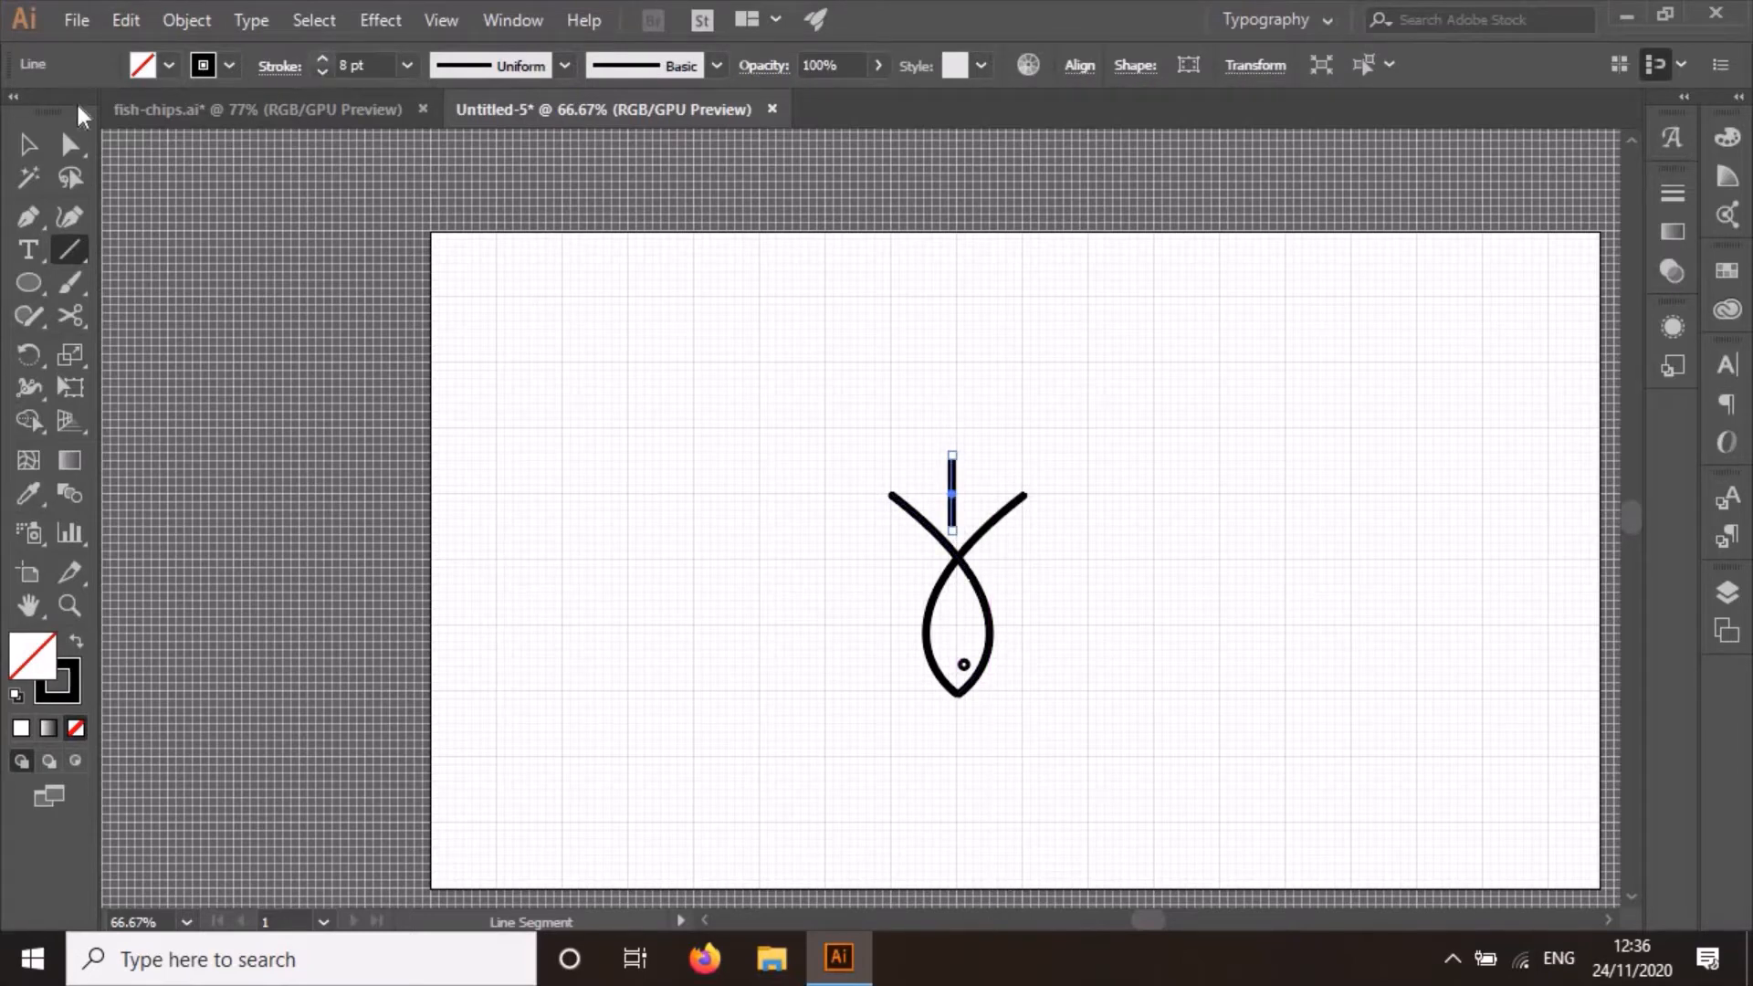
left_click(28, 144)
left_click(573, 543)
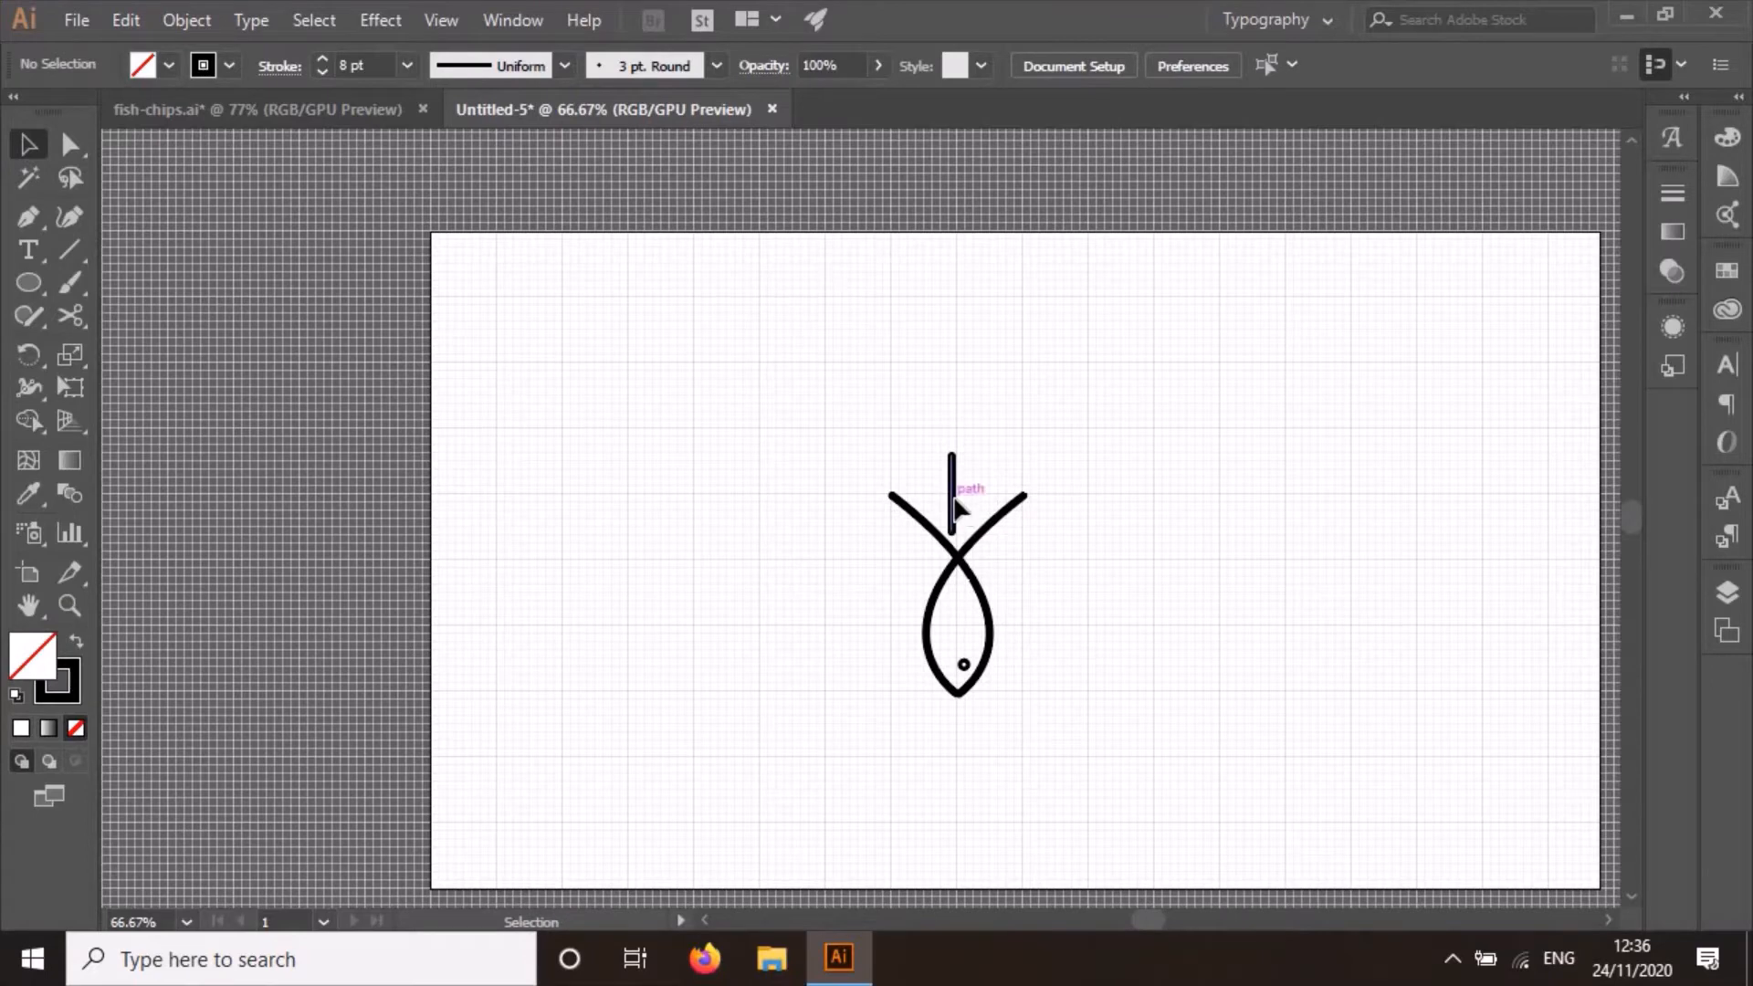
Align the vertical line horizontally with the crossing of the fish's tail curves and deselect it.
left_click_drag(952, 498, 959, 498)
left_click(999, 521)
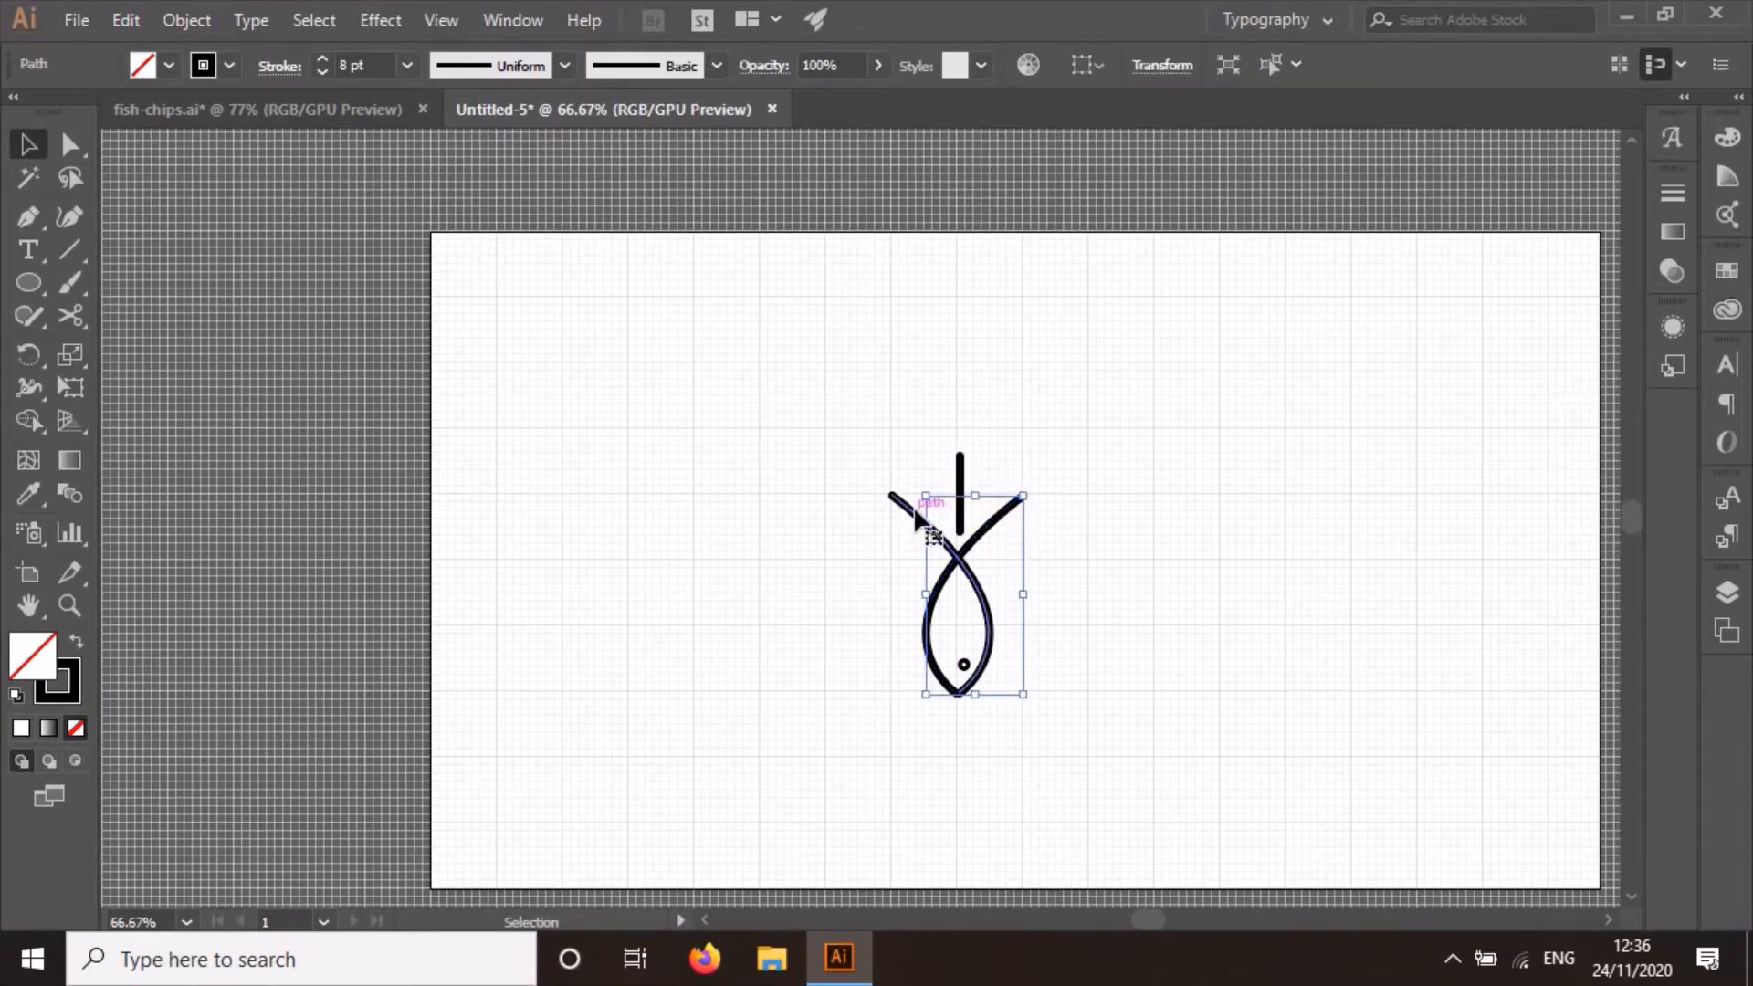
left_click(974, 508)
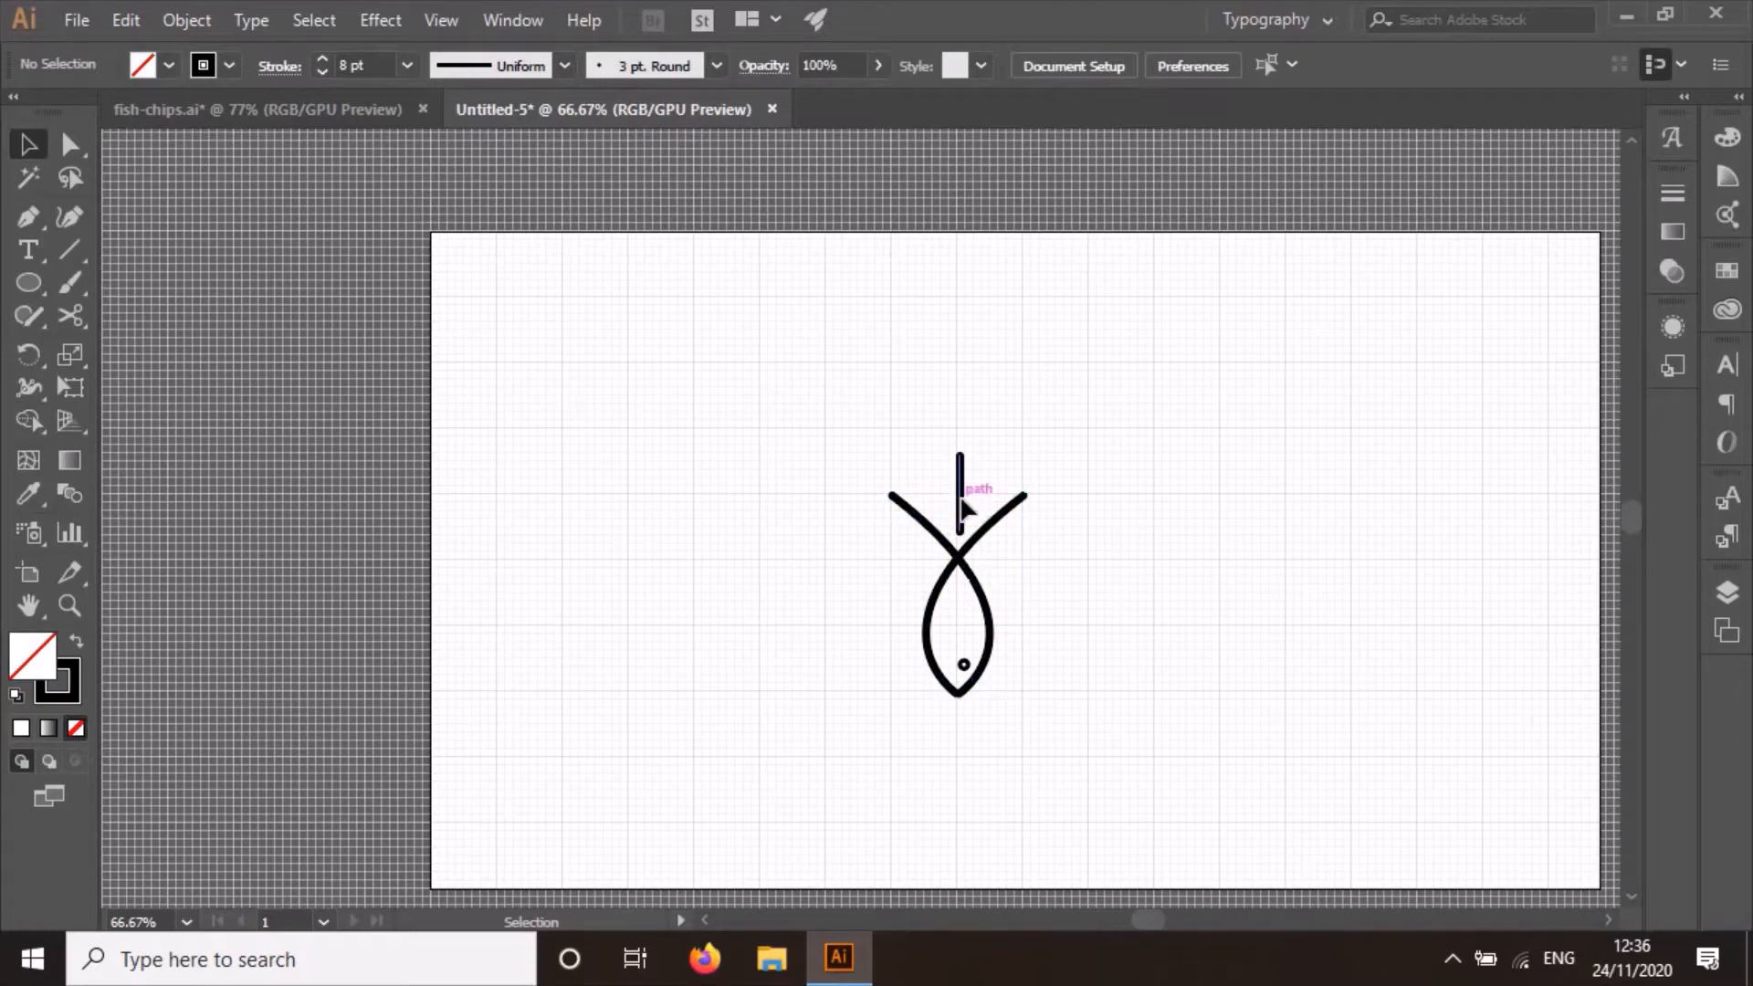
left_click(959, 498)
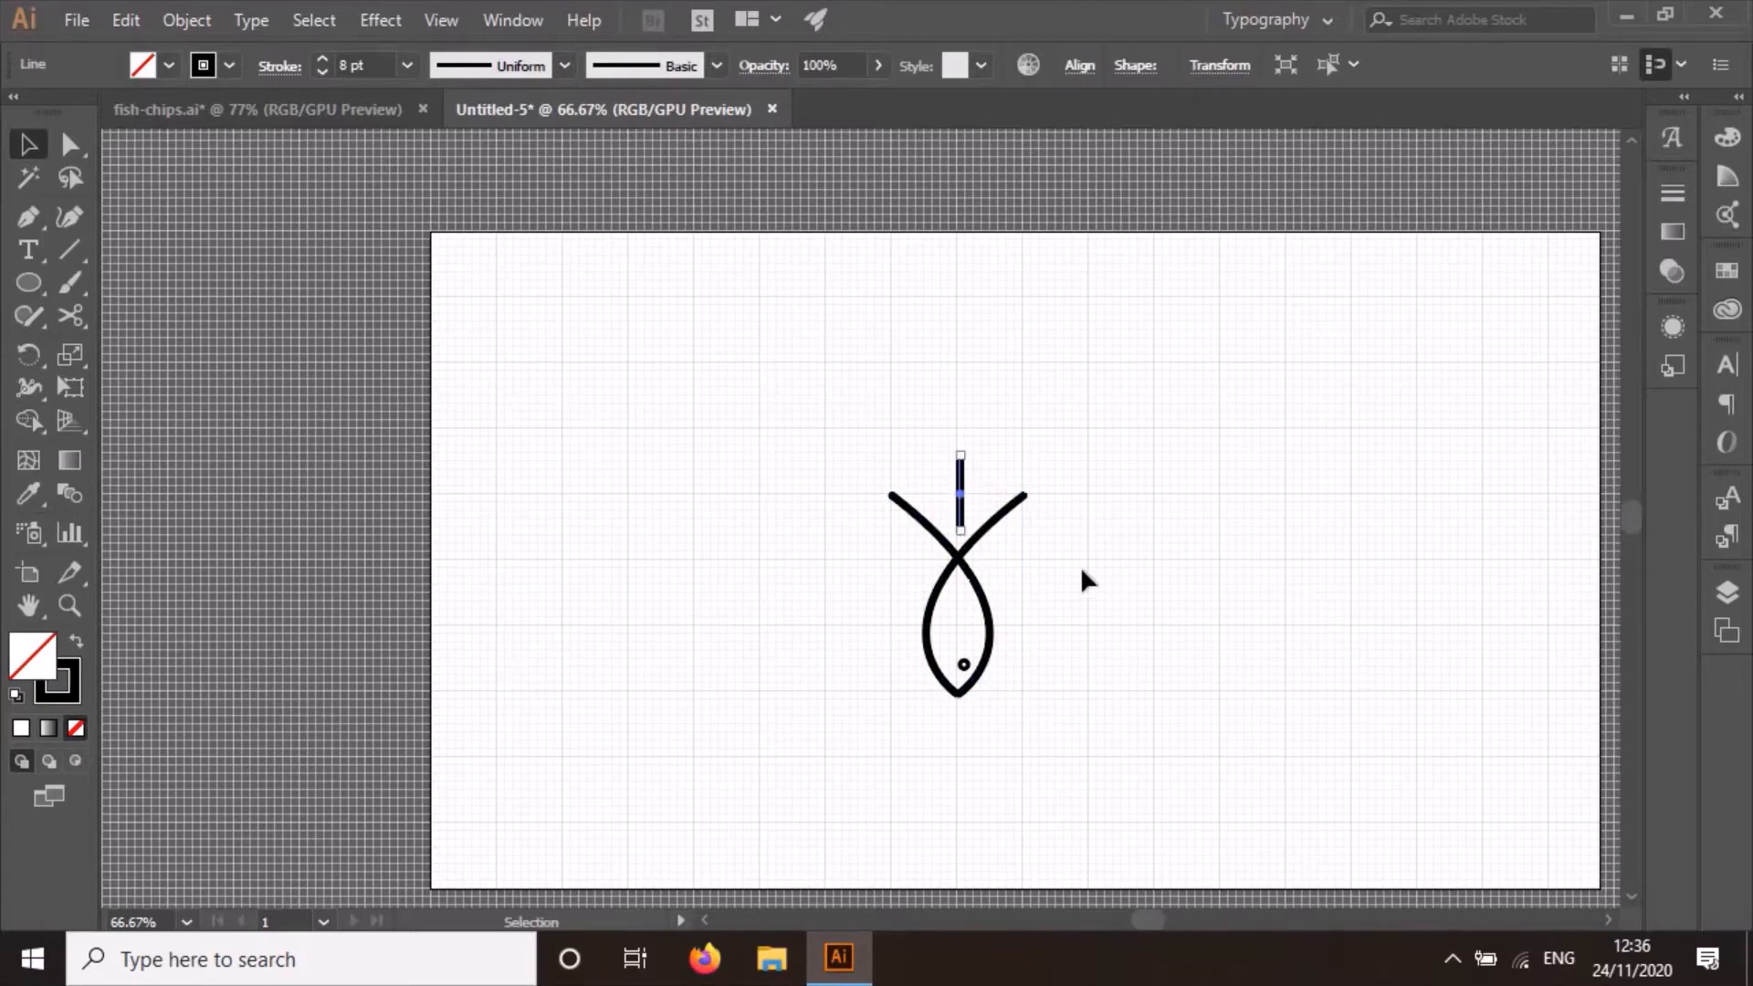
scroll(1011, 611, "up", 2)
left_click(1187, 490)
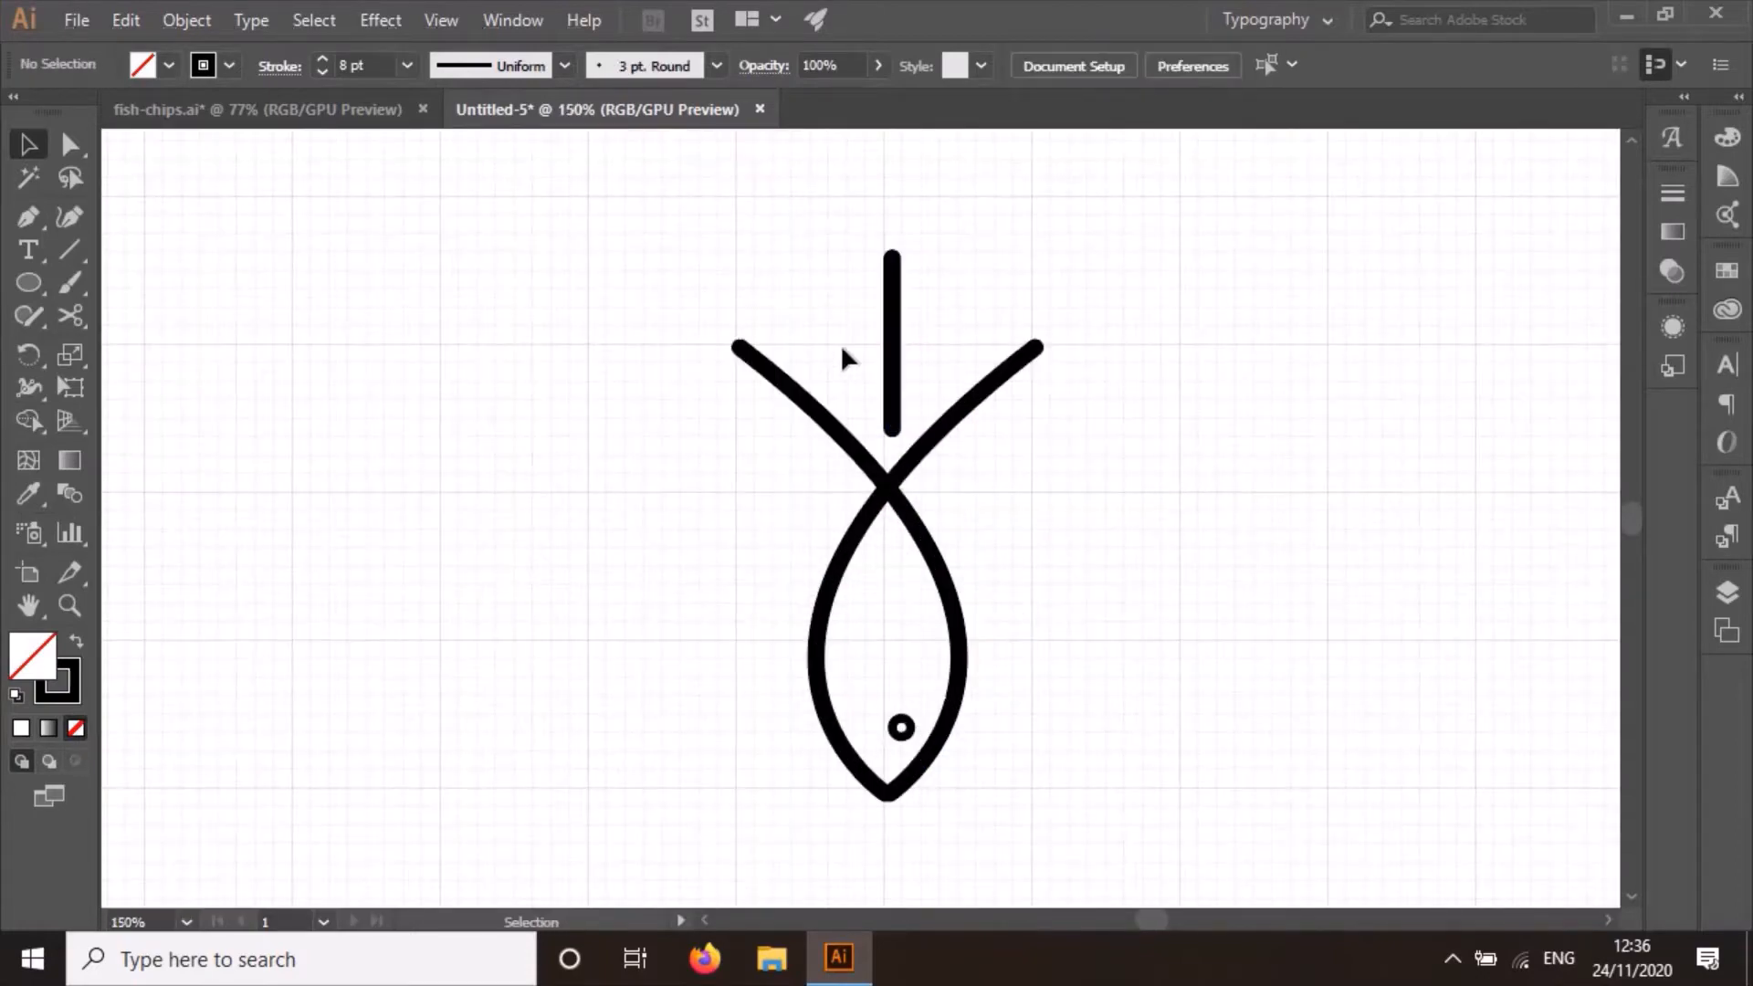
left_click_drag(888, 349, 882, 345)
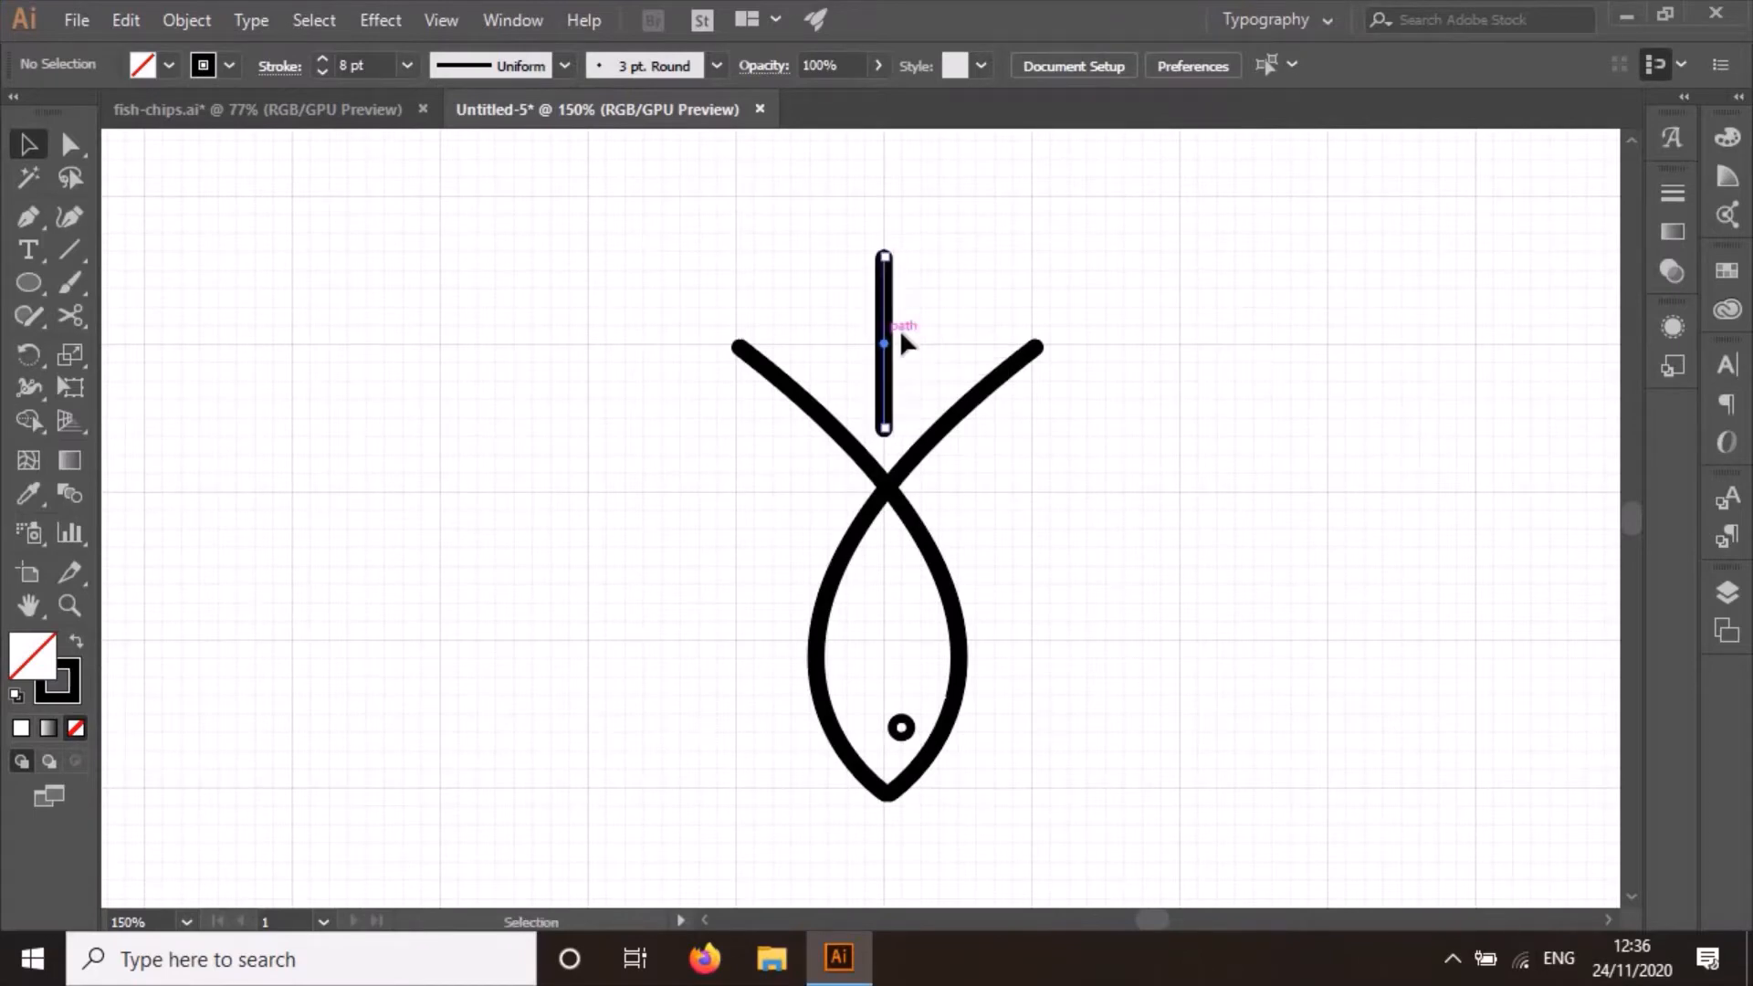
left_click(1141, 459)
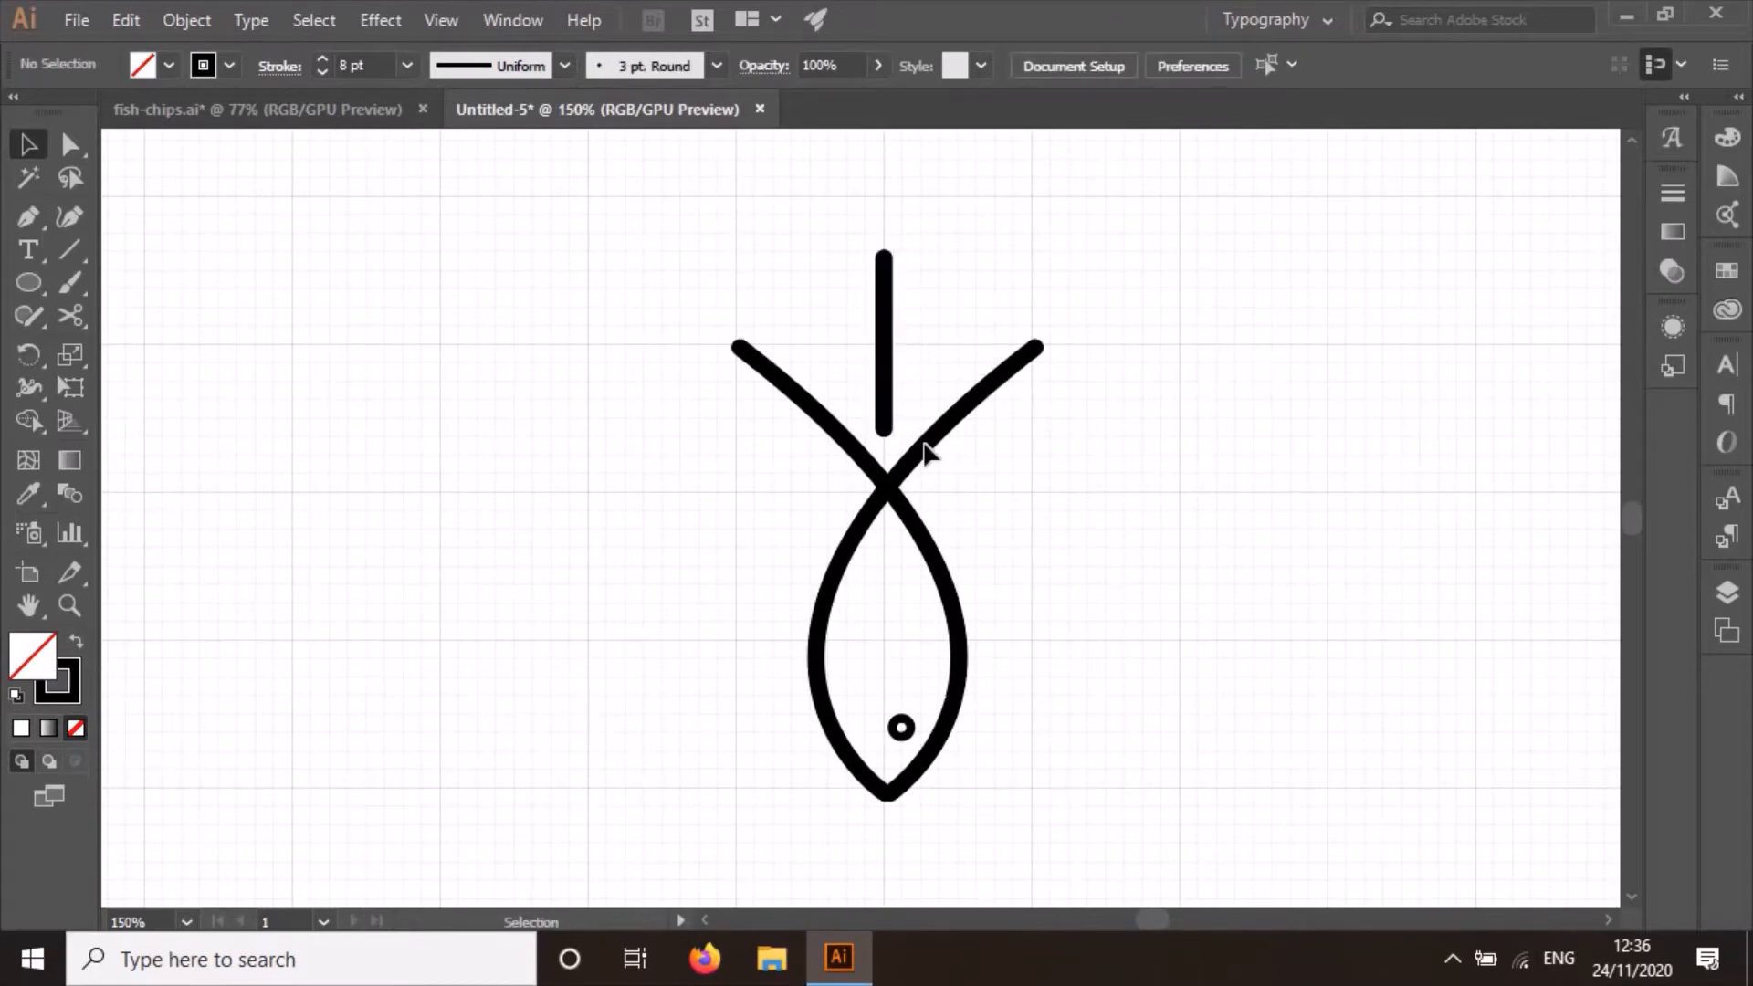
Duplicate the vertical line just to its right and tilt the copy slightly clockwise.
left_click(887, 338)
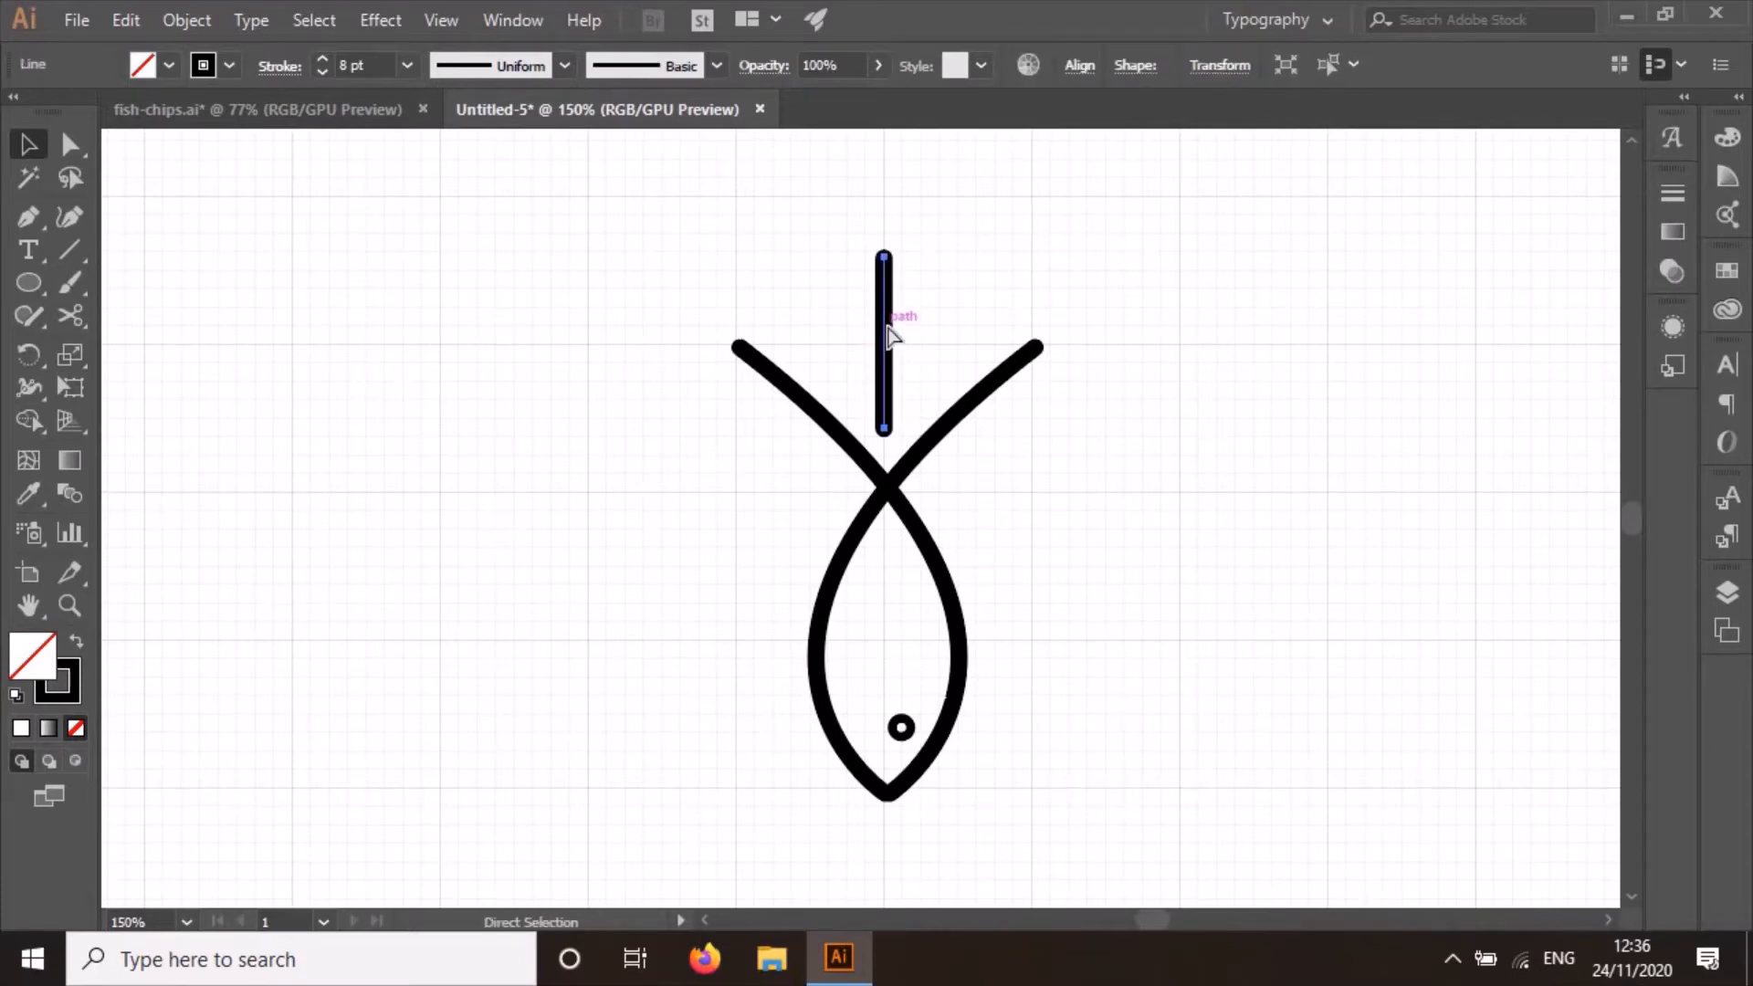
mouse_move(888, 333)
left_mouse_down("alt")
mouse_move(864, 500)
mouse_move(915, 313)
left_mouse_up("alt")
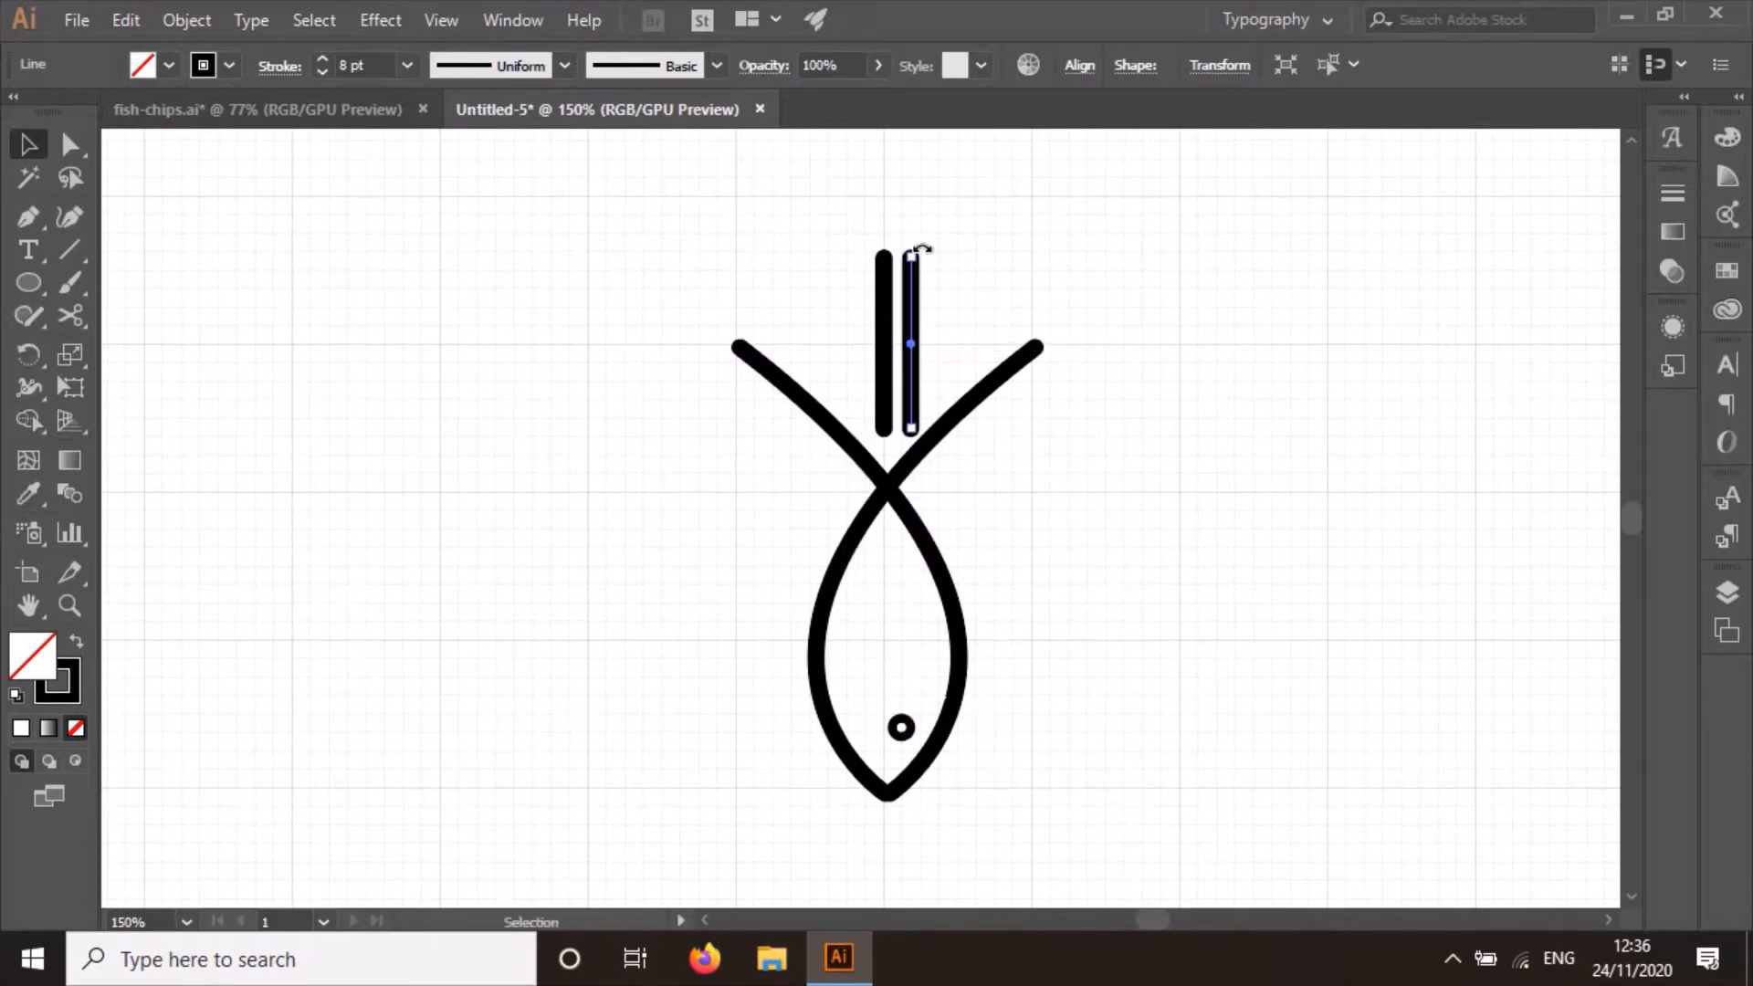
left_click_drag(922, 249, 937, 251)
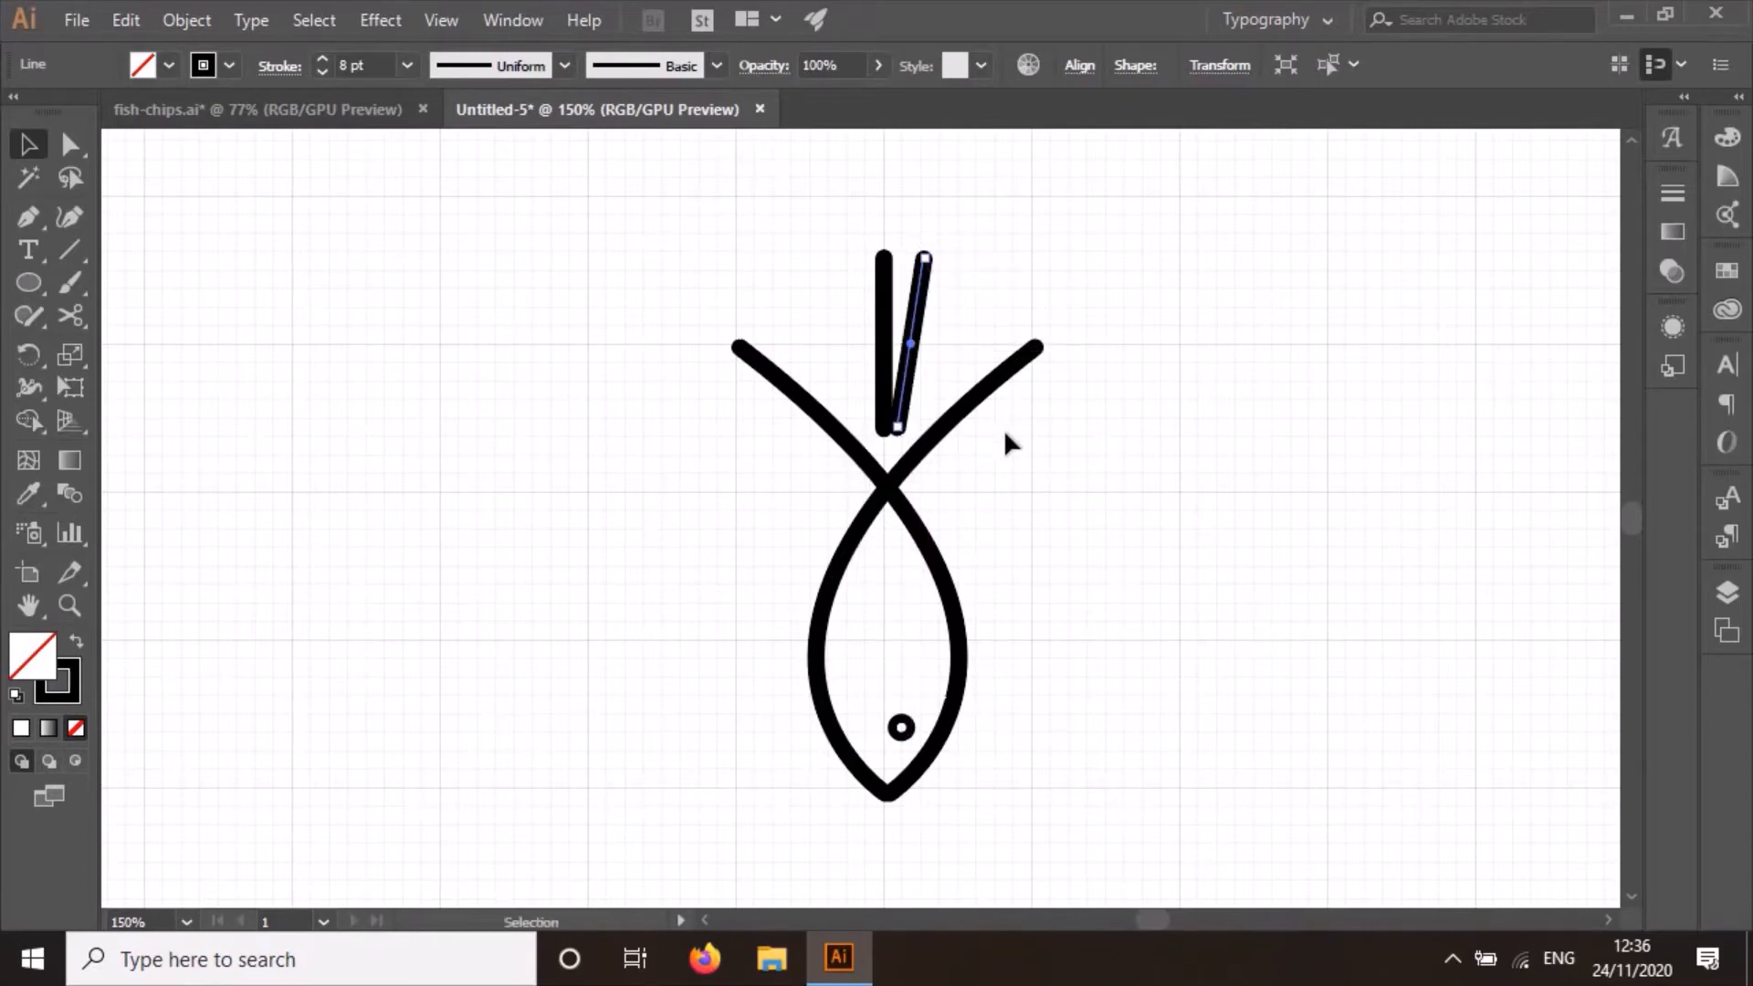
Nudge the tilted line slightly down and to the right, leaving a small gap beside the vertical line.
key("Down")
key("Down")
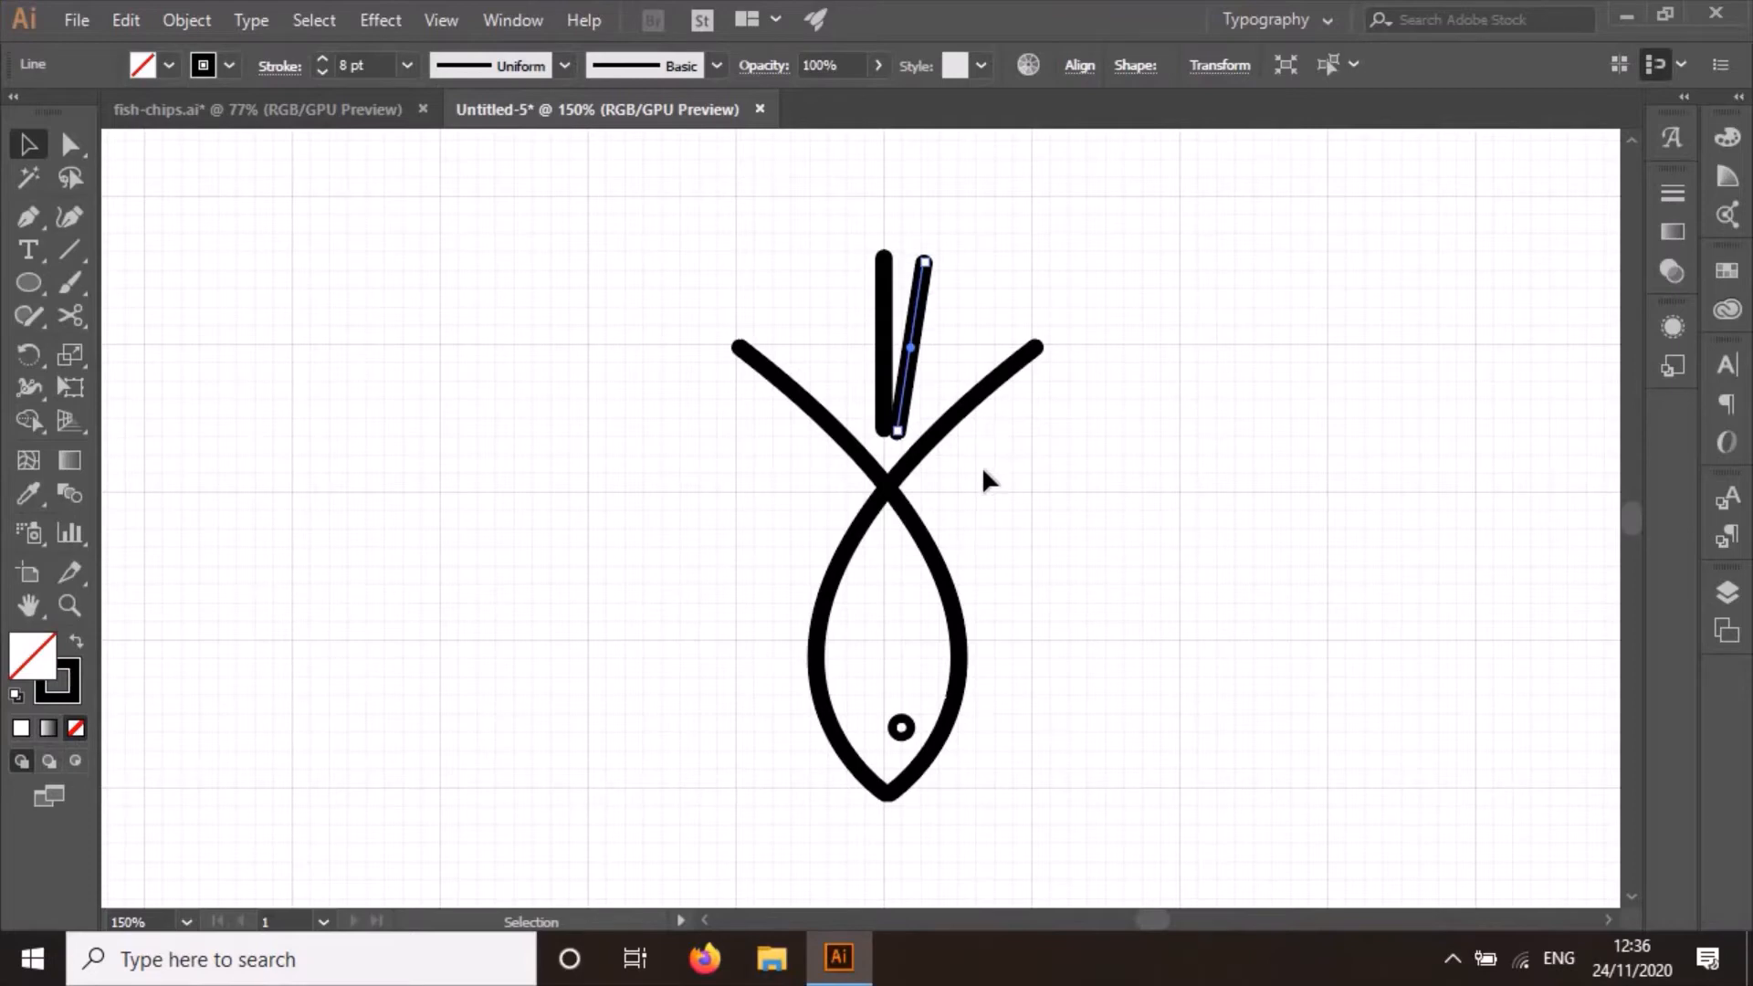
key("Right")
key("Right")
key("Right")
key("Right")
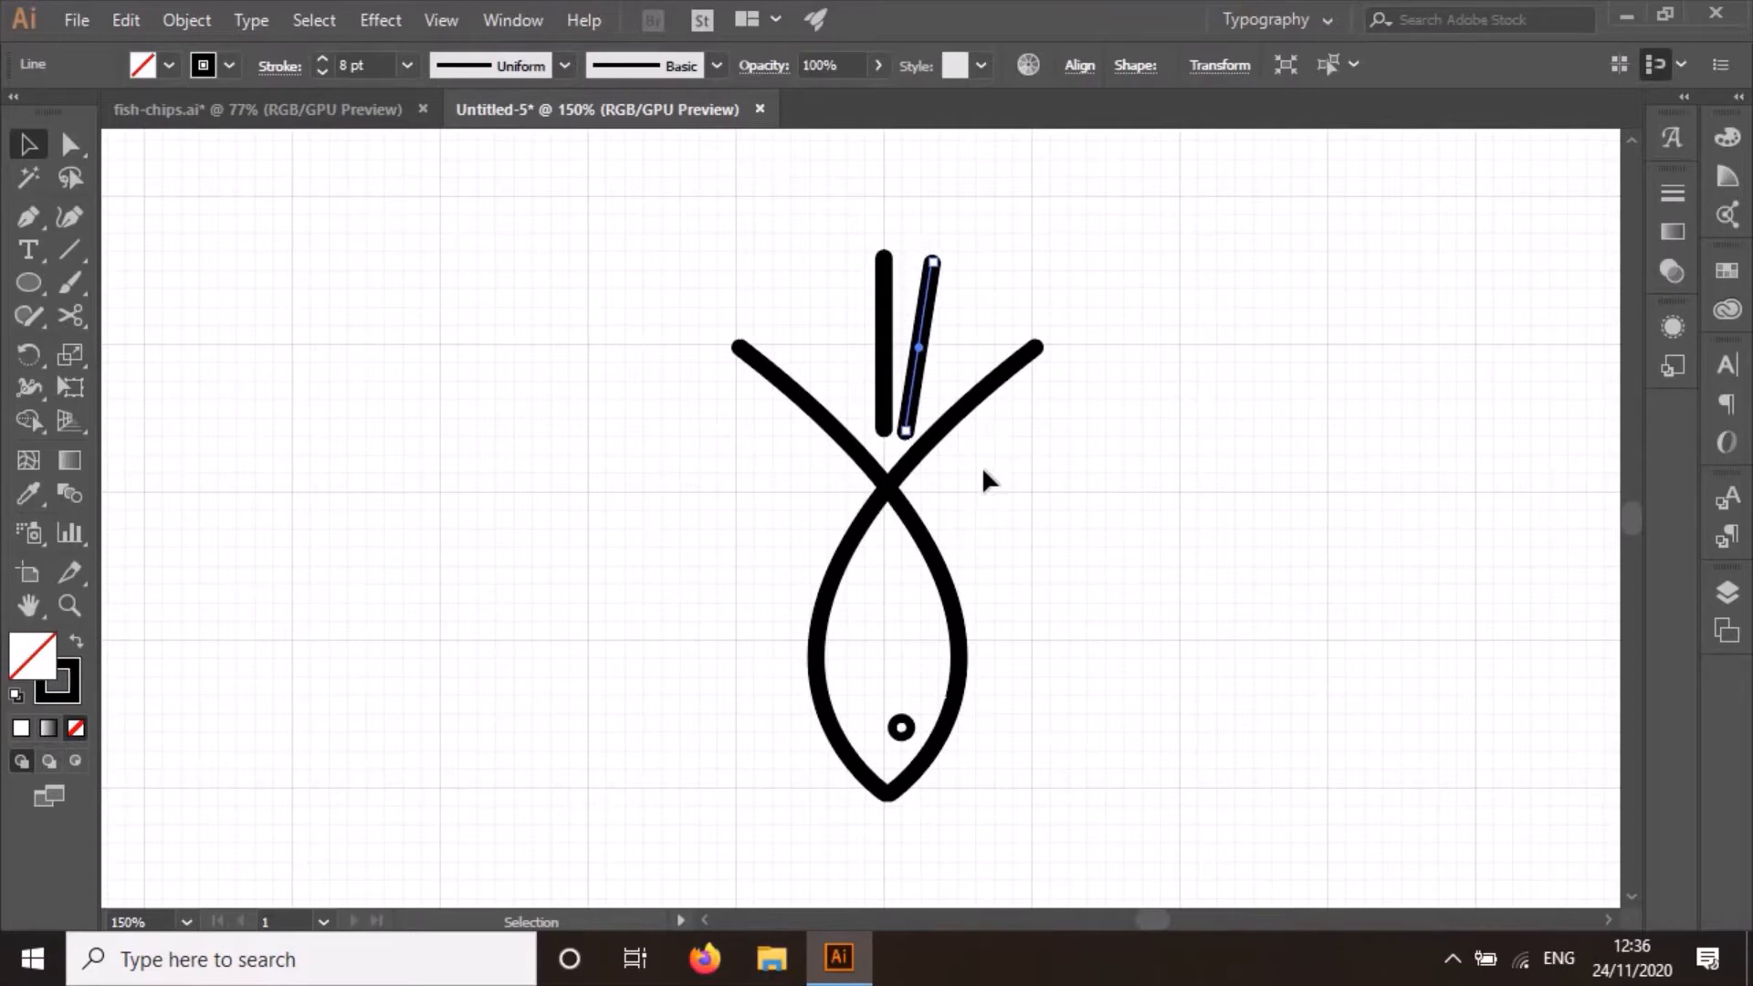
Raise the central vertical line slightly so it stands higher than the tilted line beside it.
left_click(884, 315)
key("Up")
key("Up")
key("Up")
key("Up")
key("Up")
key("Up")
key("Up")
key("Up")
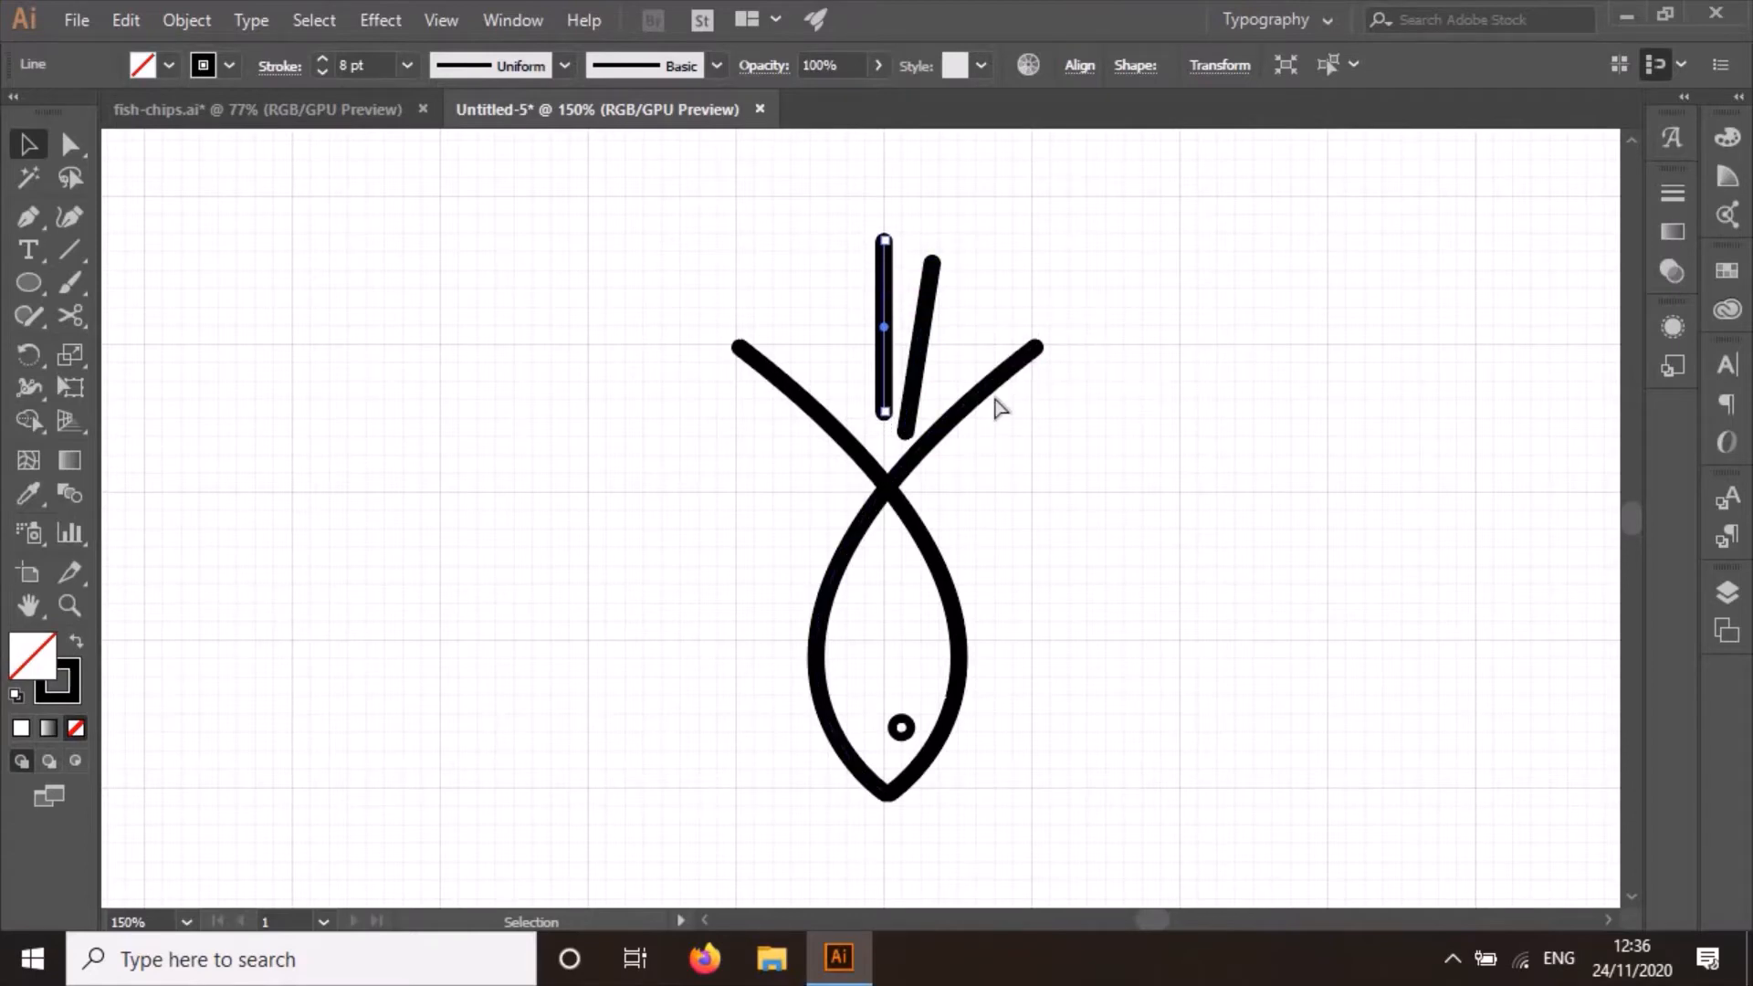
Add a copy of the vertical line just to its left and tilt it slightly counterclockwise.
key("a")
key("ctrl+v")
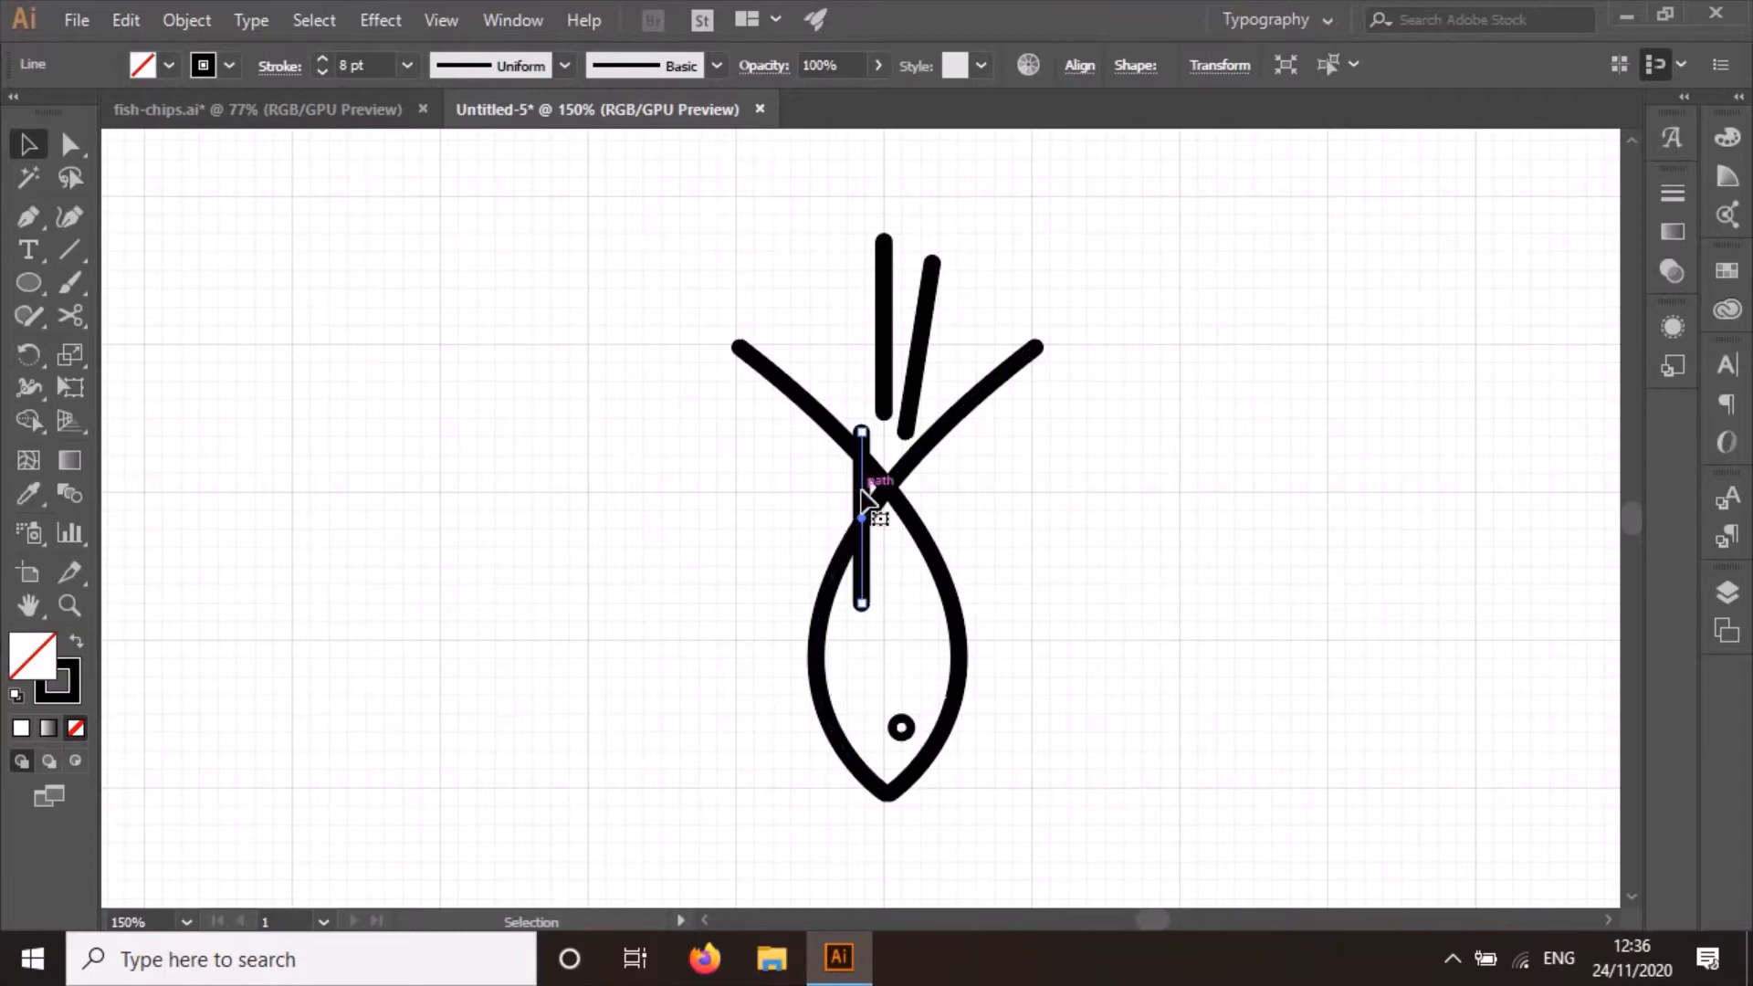
mouse_move(862, 487)
left_mouse_down()
mouse_move(829, 298)
mouse_move(854, 319)
left_mouse_up()
key("v")
left_click_drag(843, 244, 840, 249)
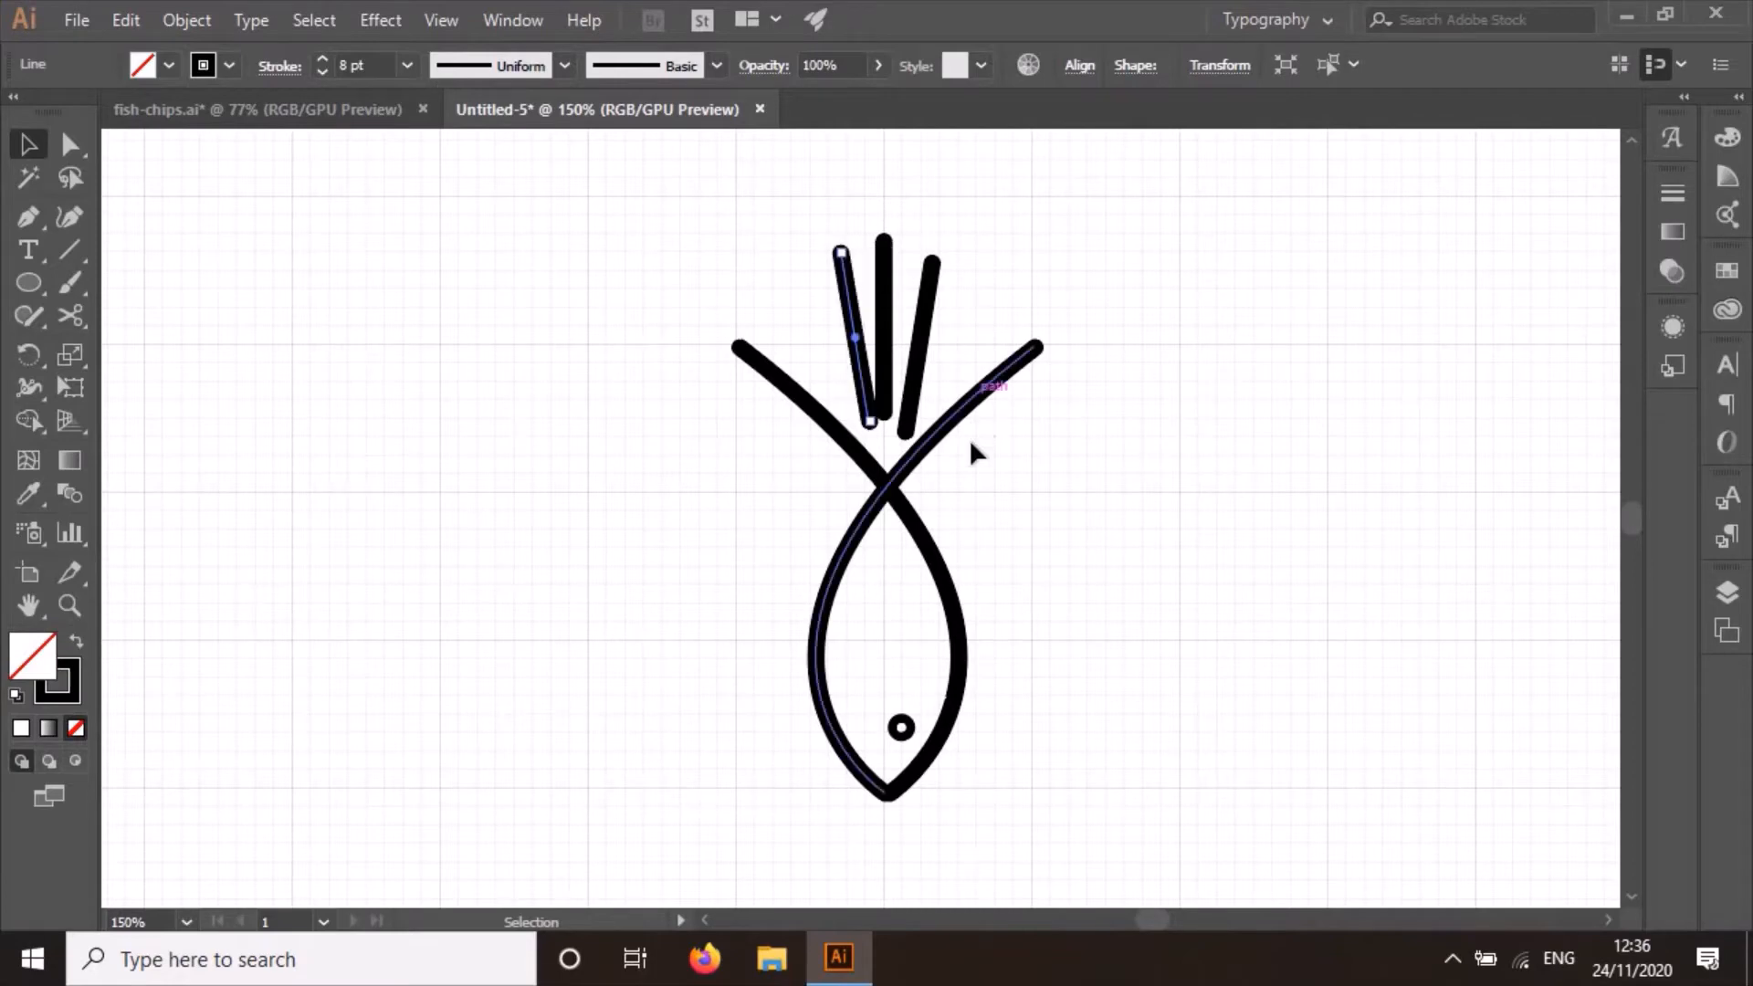
Nudge the left tilted line slightly left and down to mirror the tilted line on the other side, and deselect it.
key("Left")
key("Left")
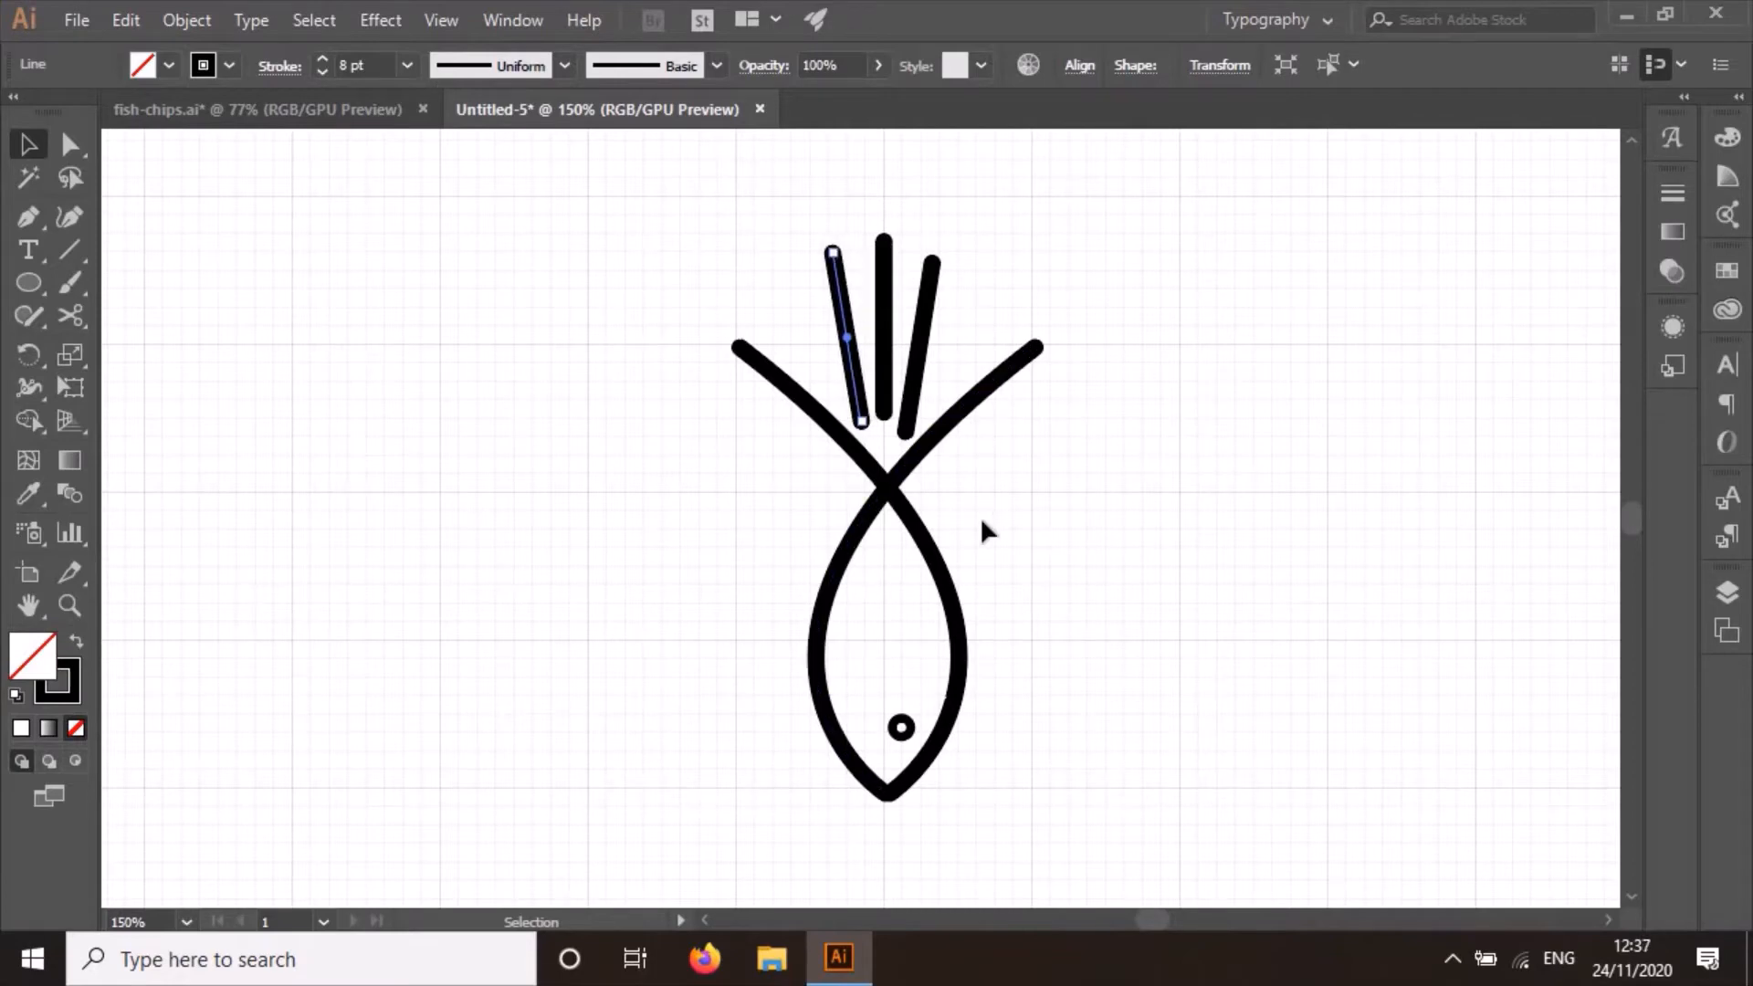
key("Down")
key("Down")
key("Right")
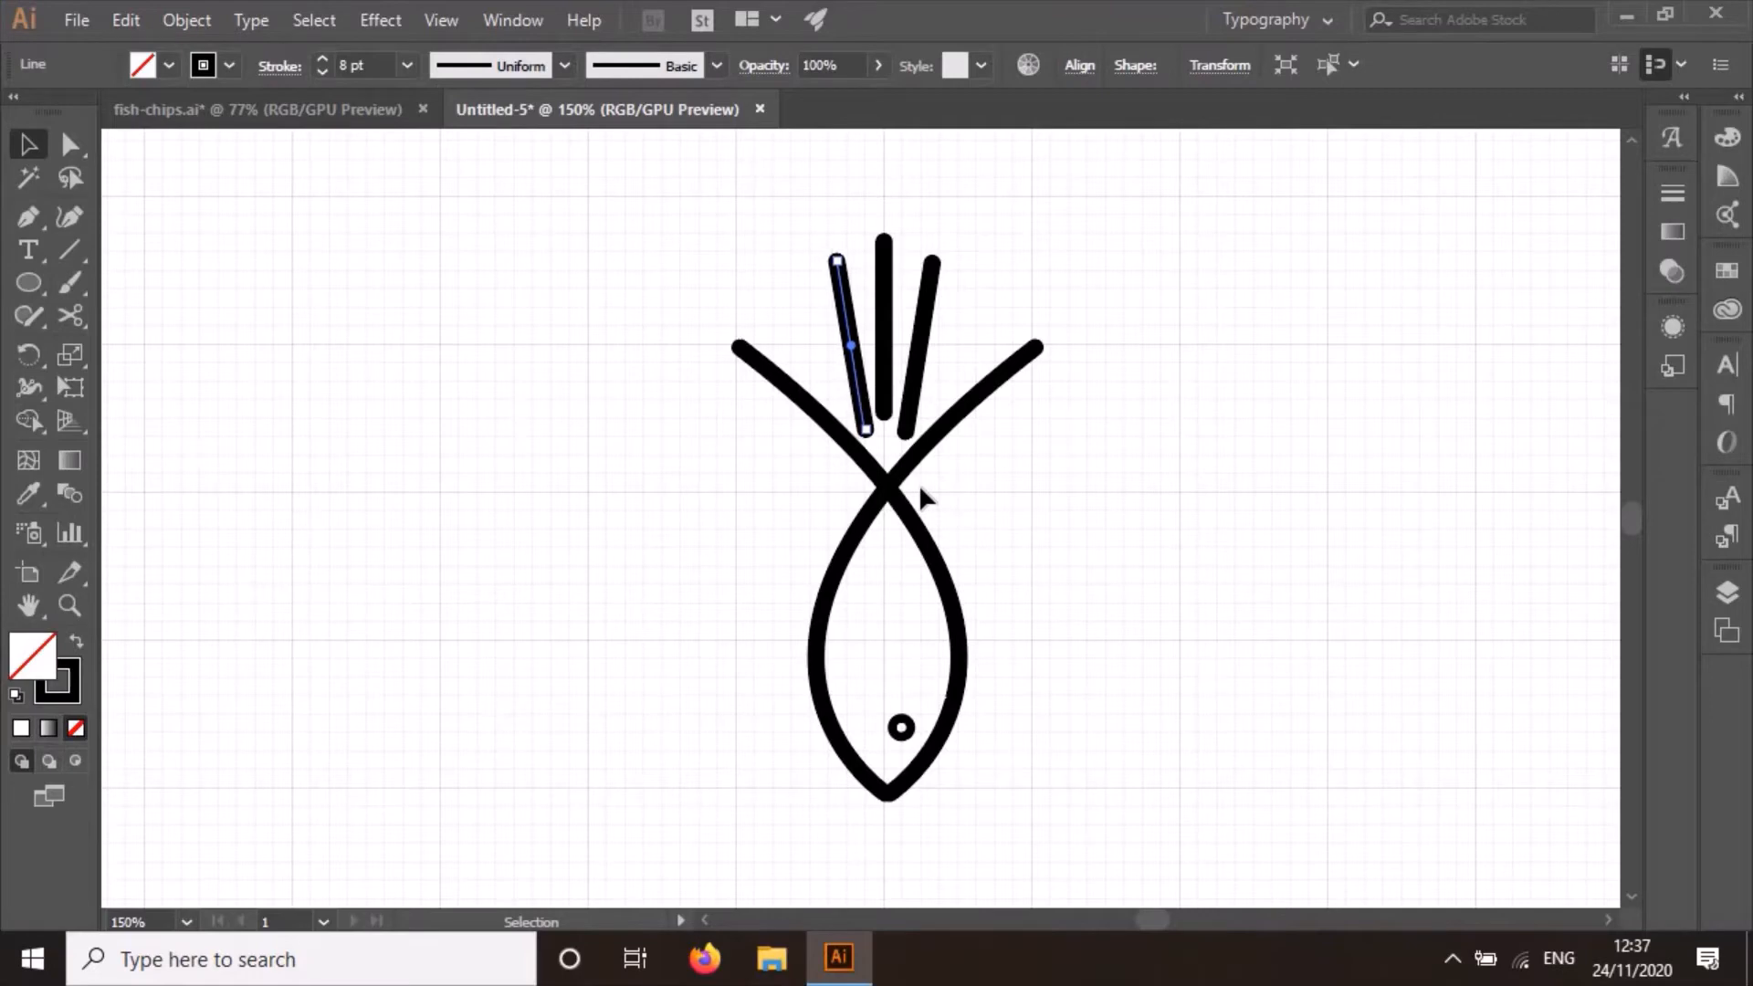
key("Up")
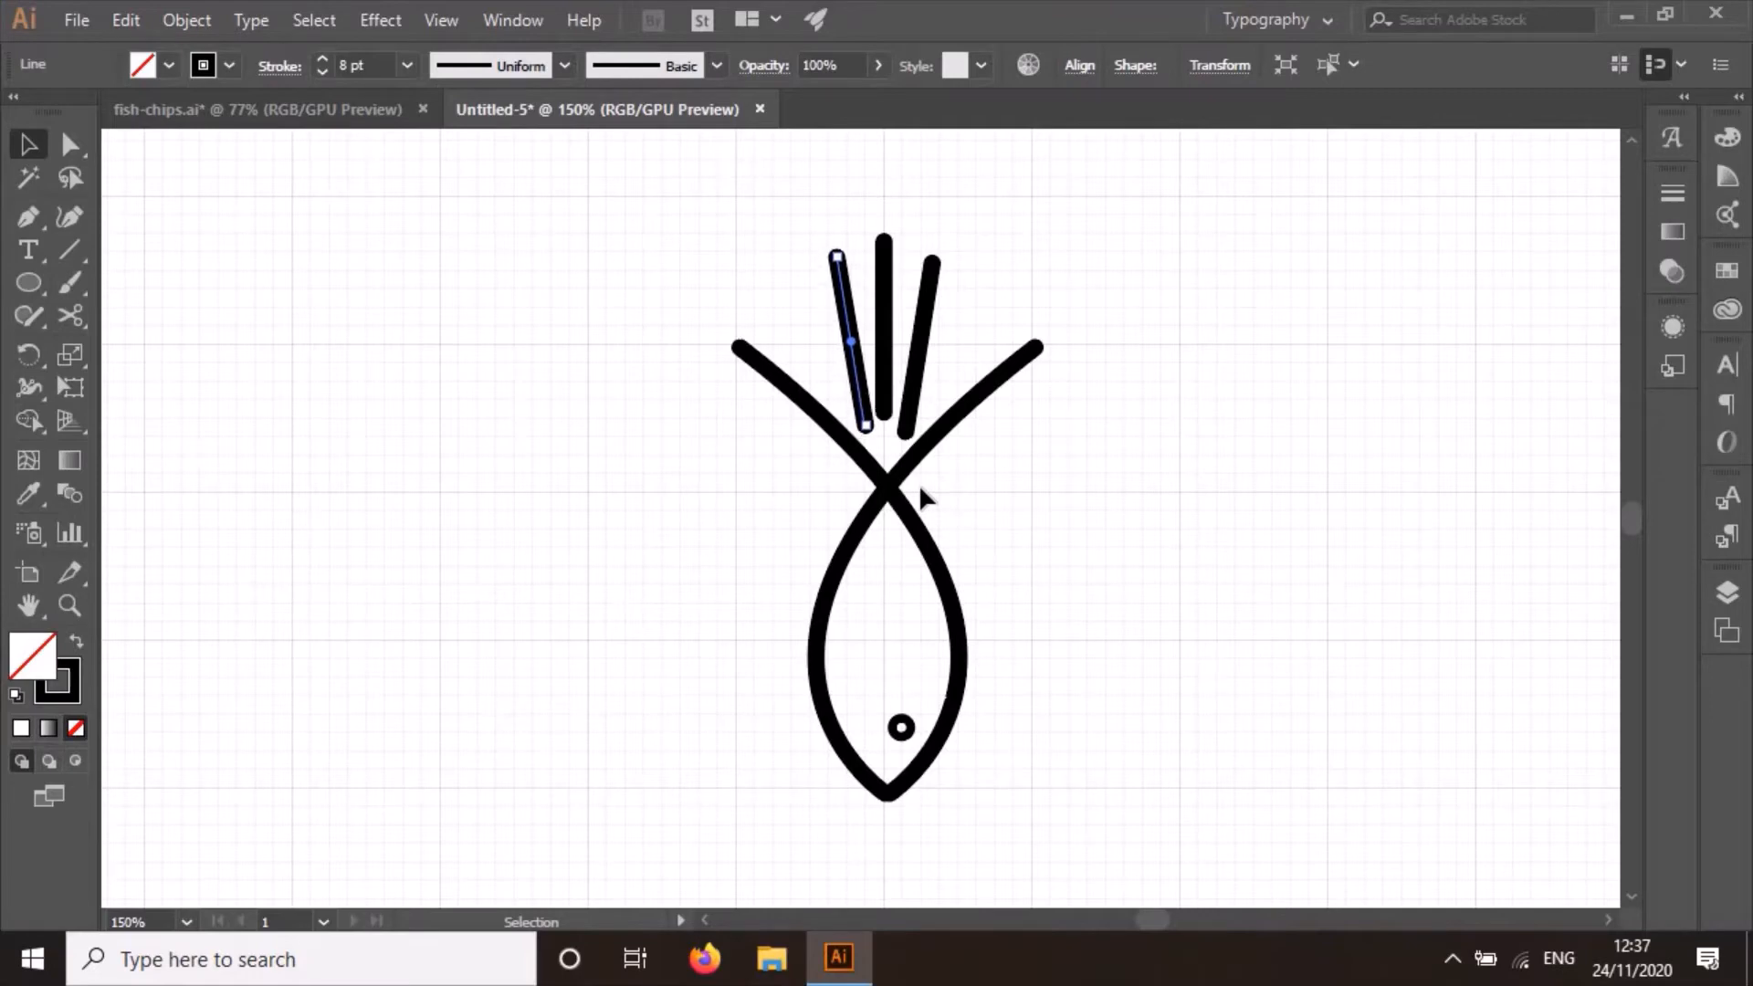
key("Down")
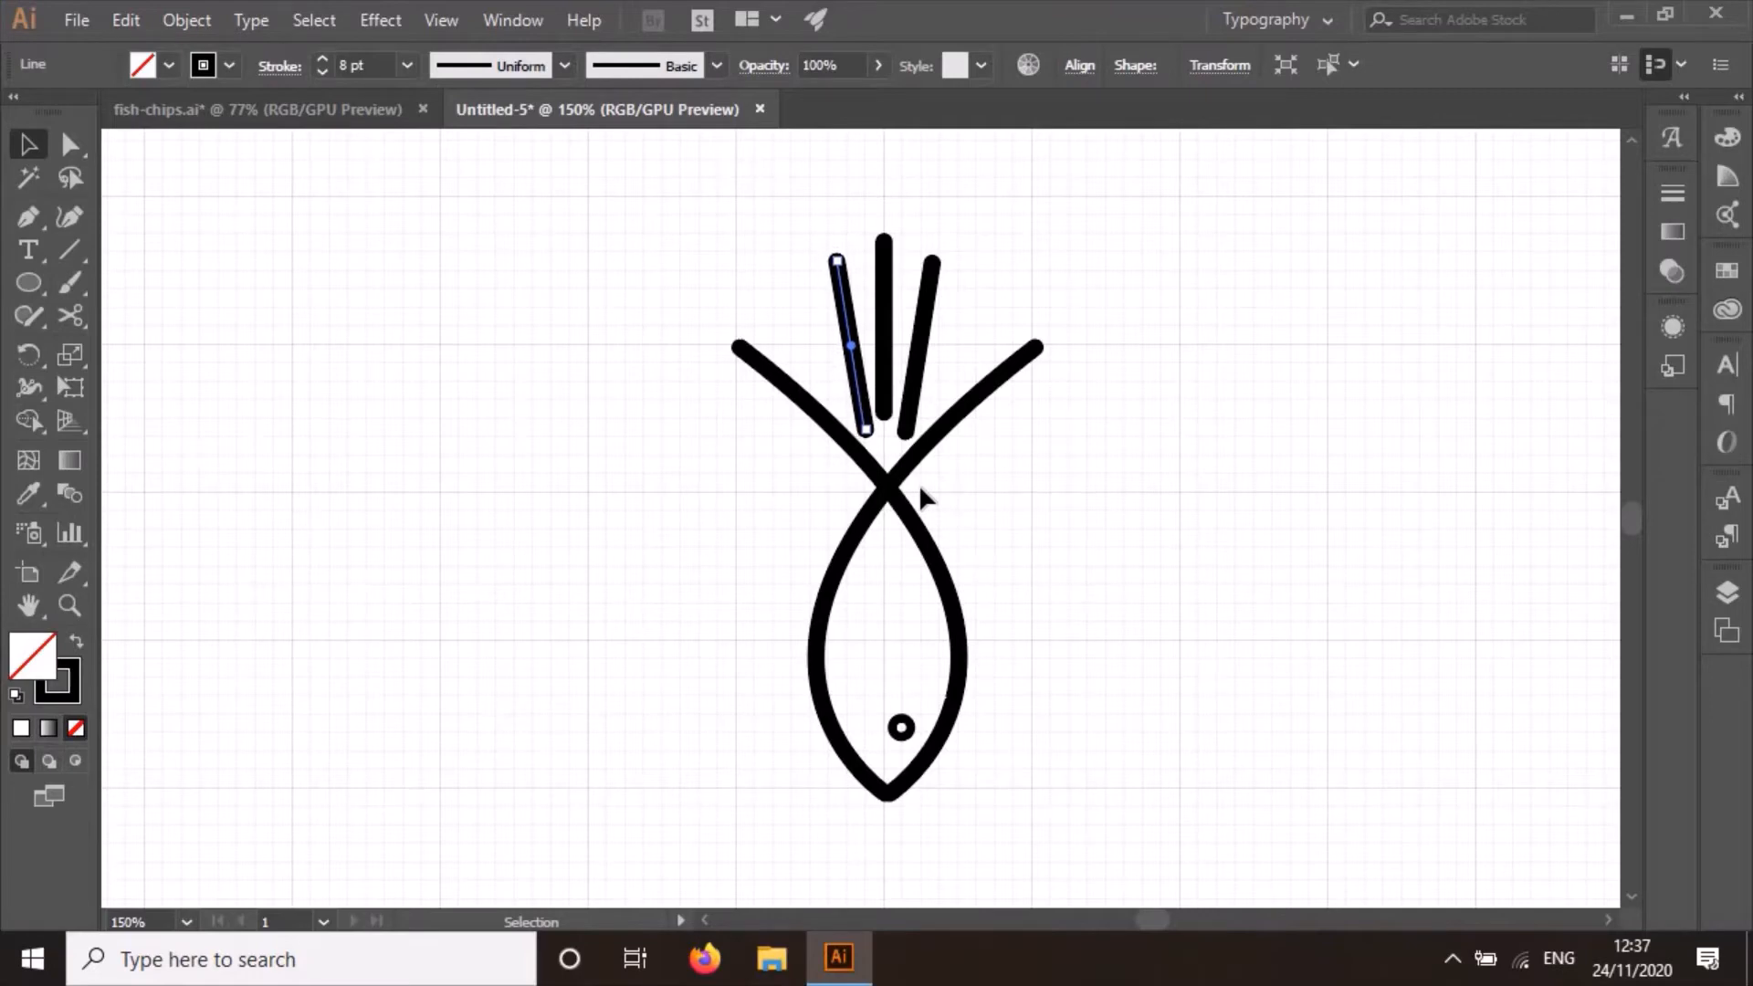
left_click(1157, 288)
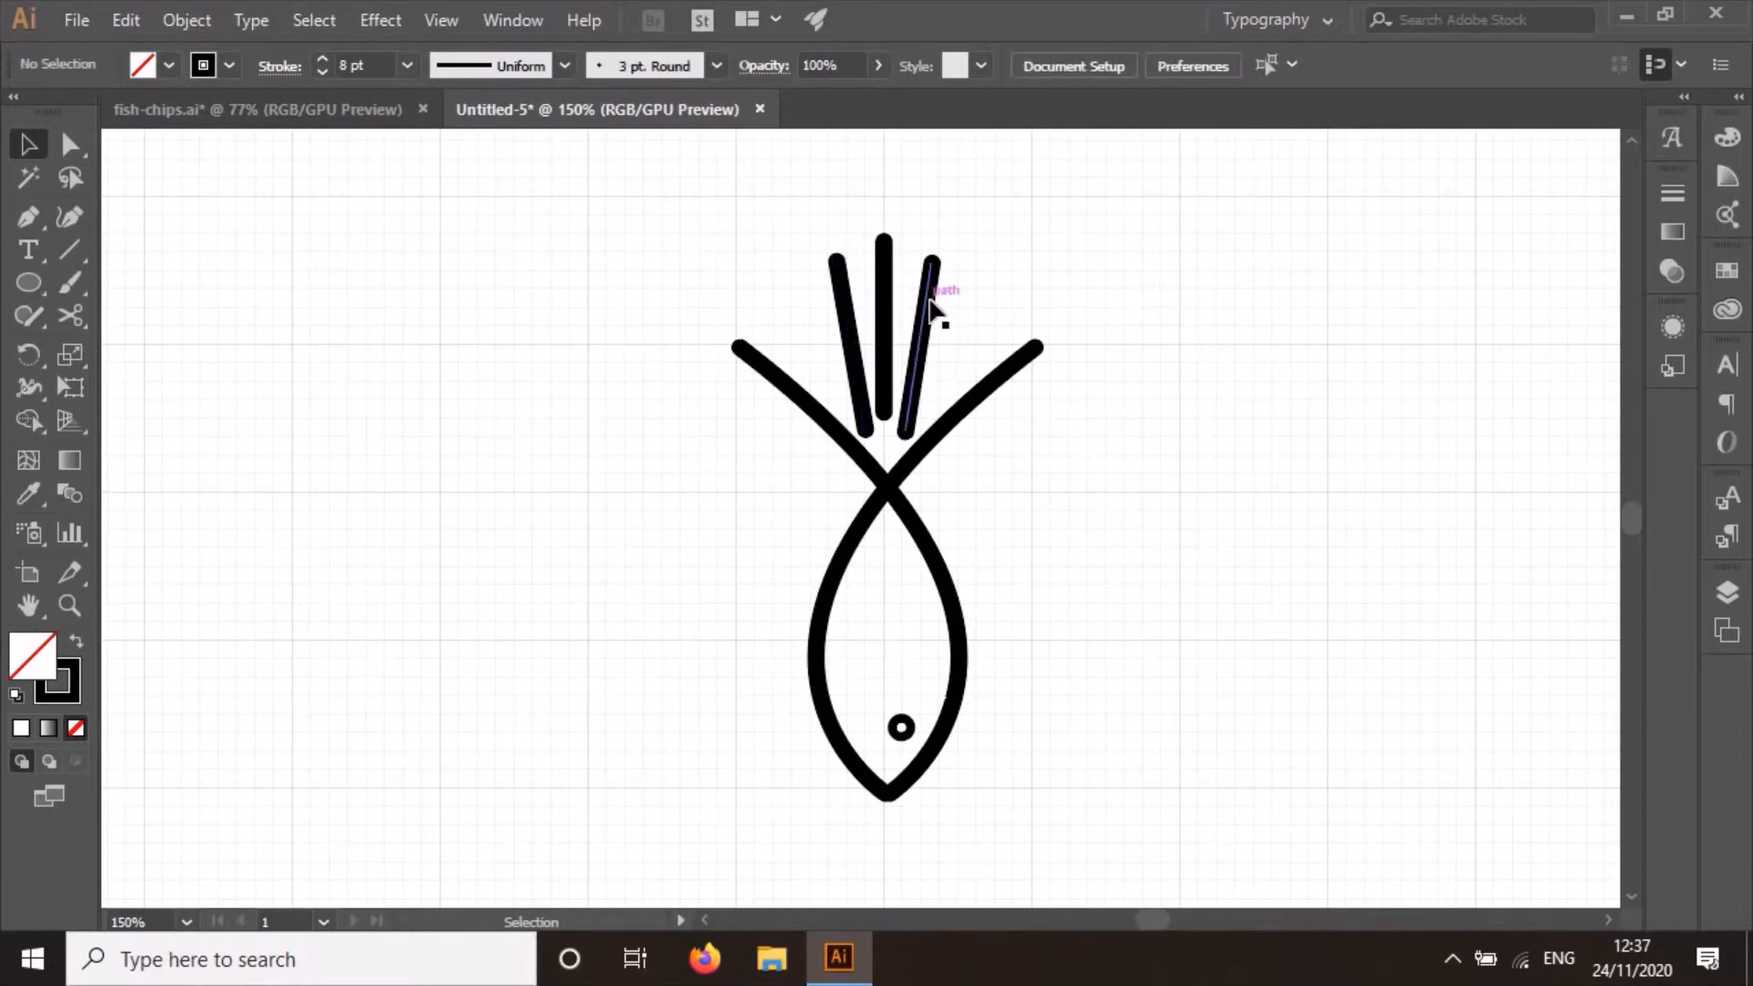
Duplicate the right tilted line, place the copy to its right with a steeper clockwise tilt and leave a small gap.
left_click(941, 316)
key("a")
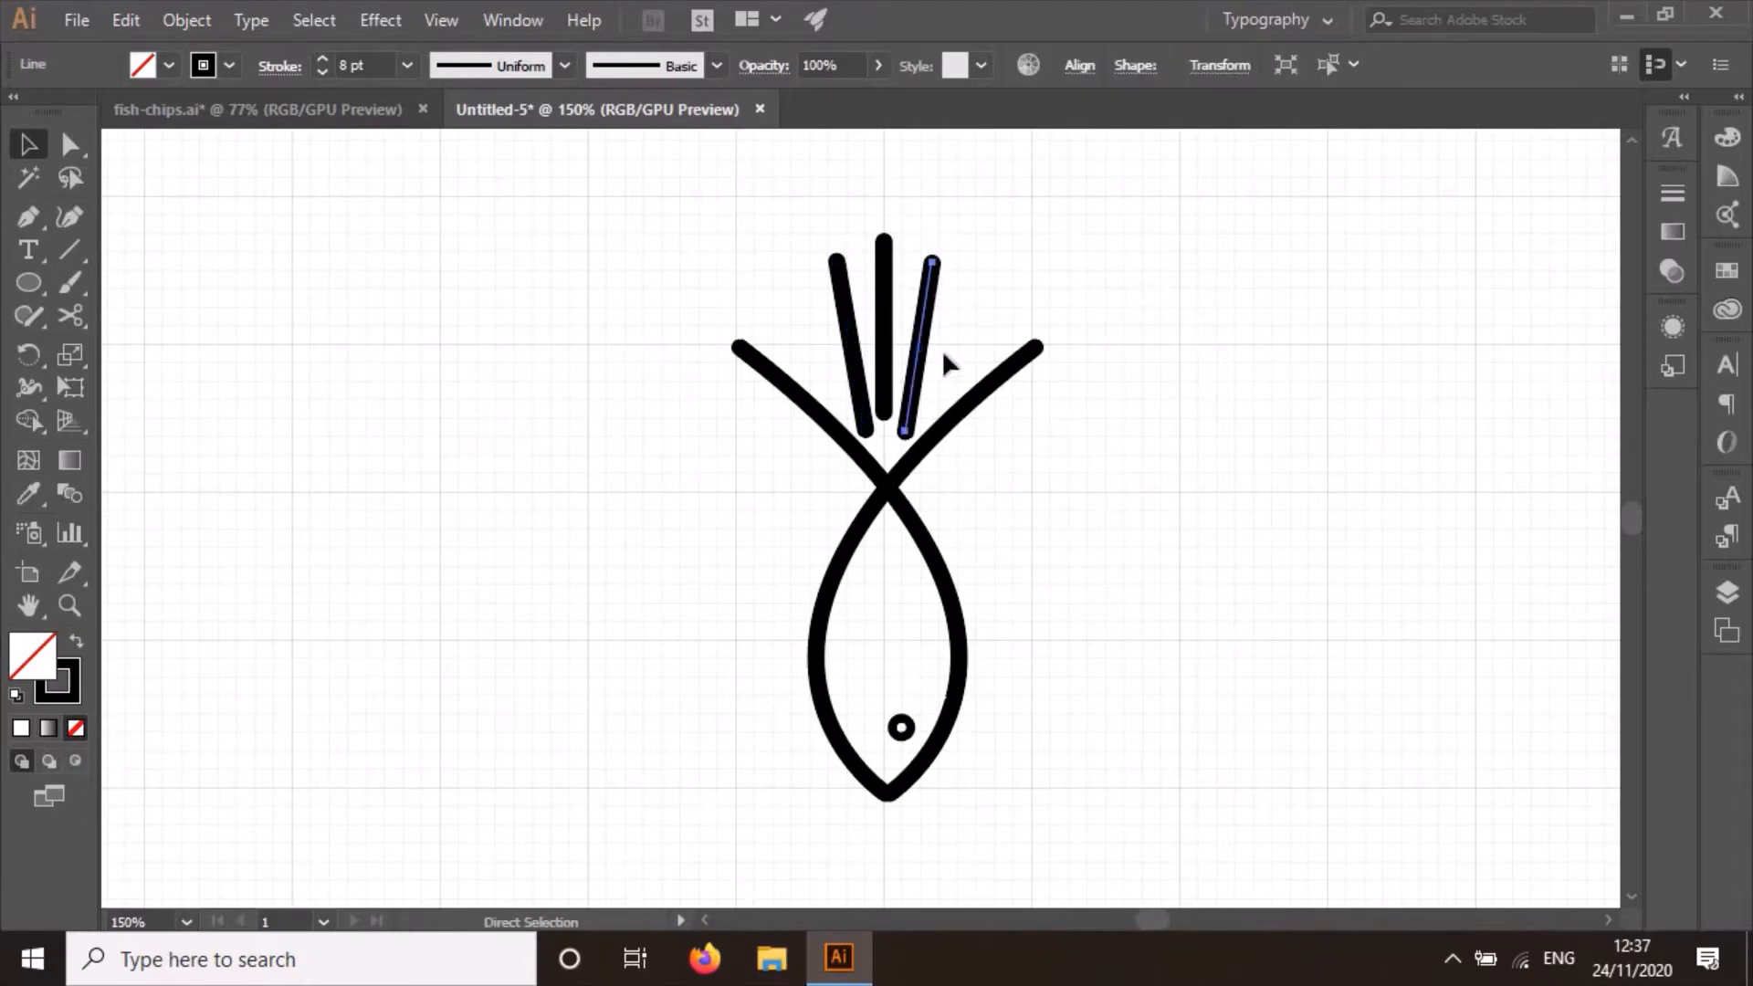
key("ctrl+v")
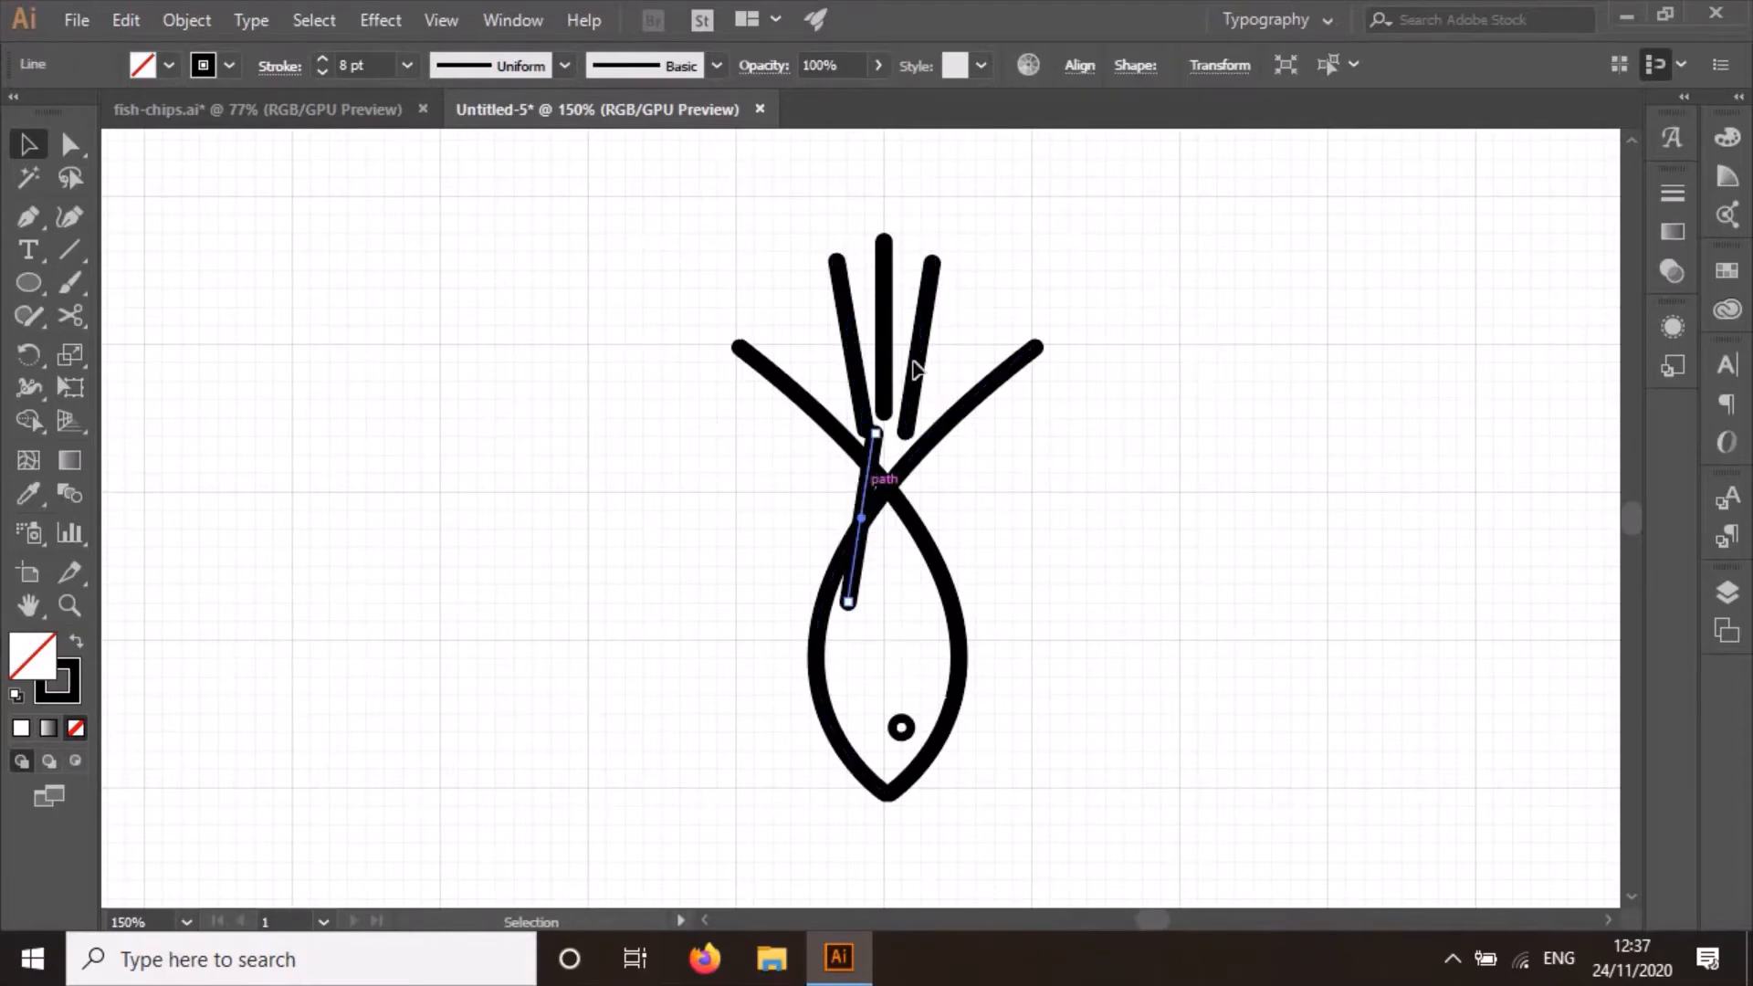
mouse_move(863, 489)
left_mouse_down()
mouse_move(968, 285)
mouse_move(950, 298)
left_mouse_up()
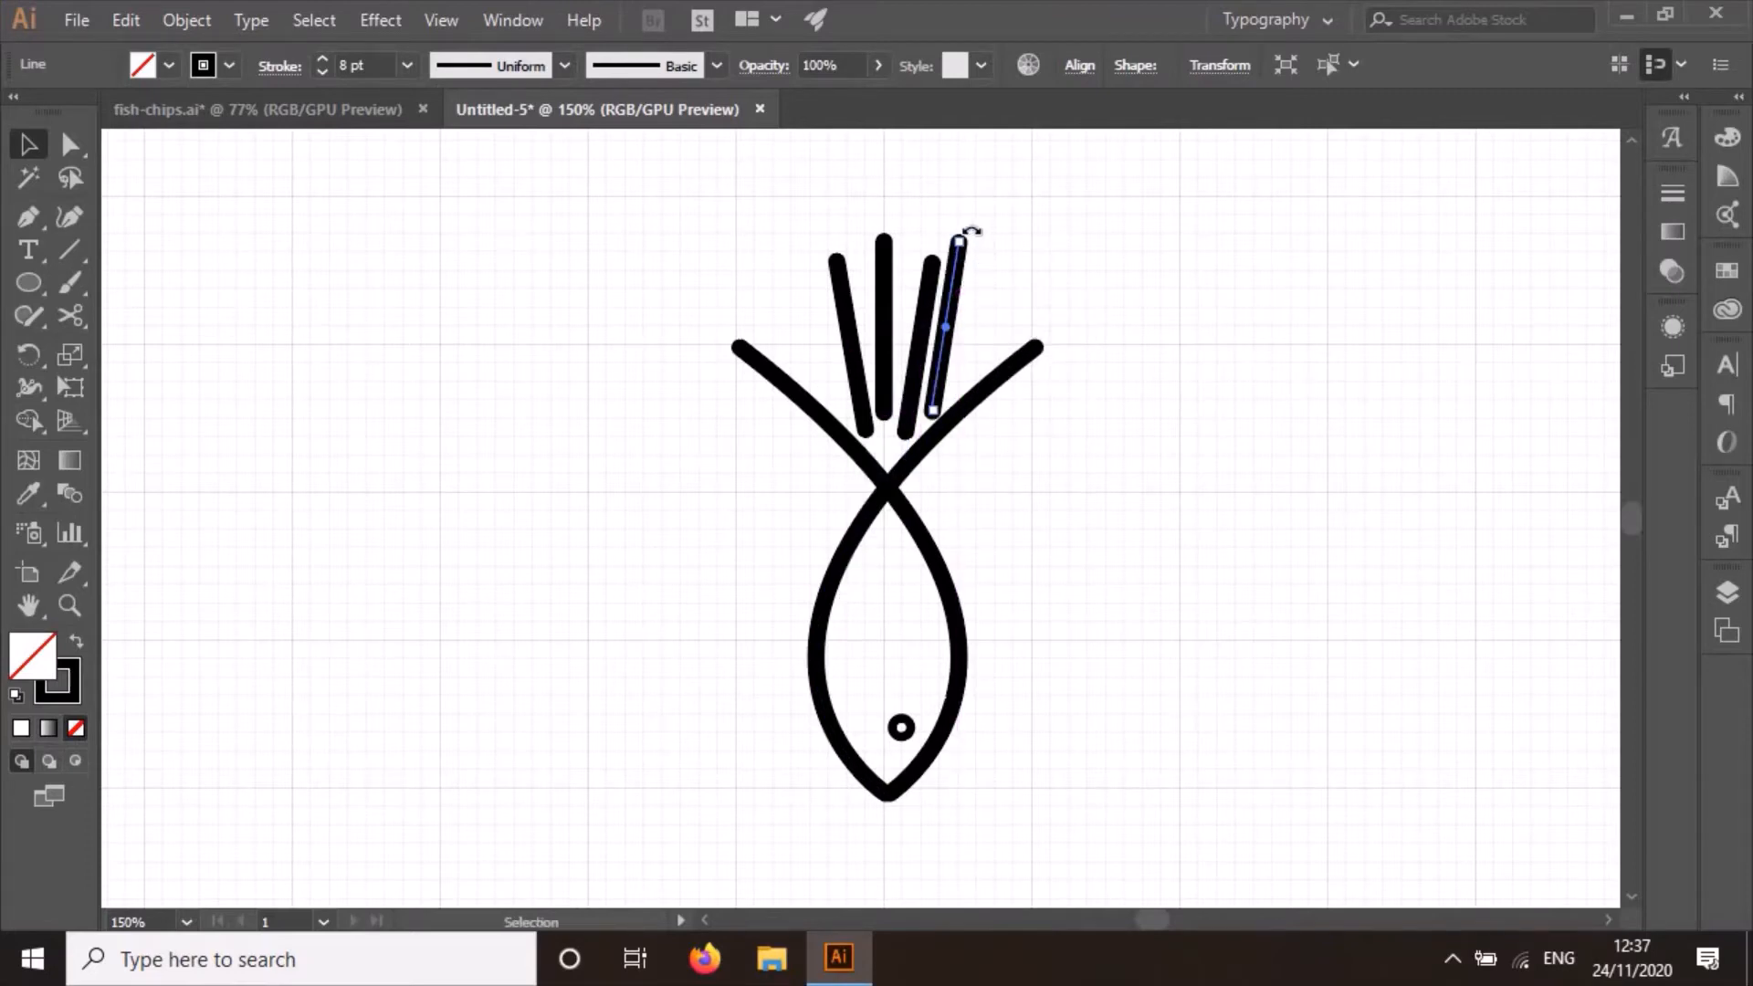
left_click_drag(971, 231, 974, 237)
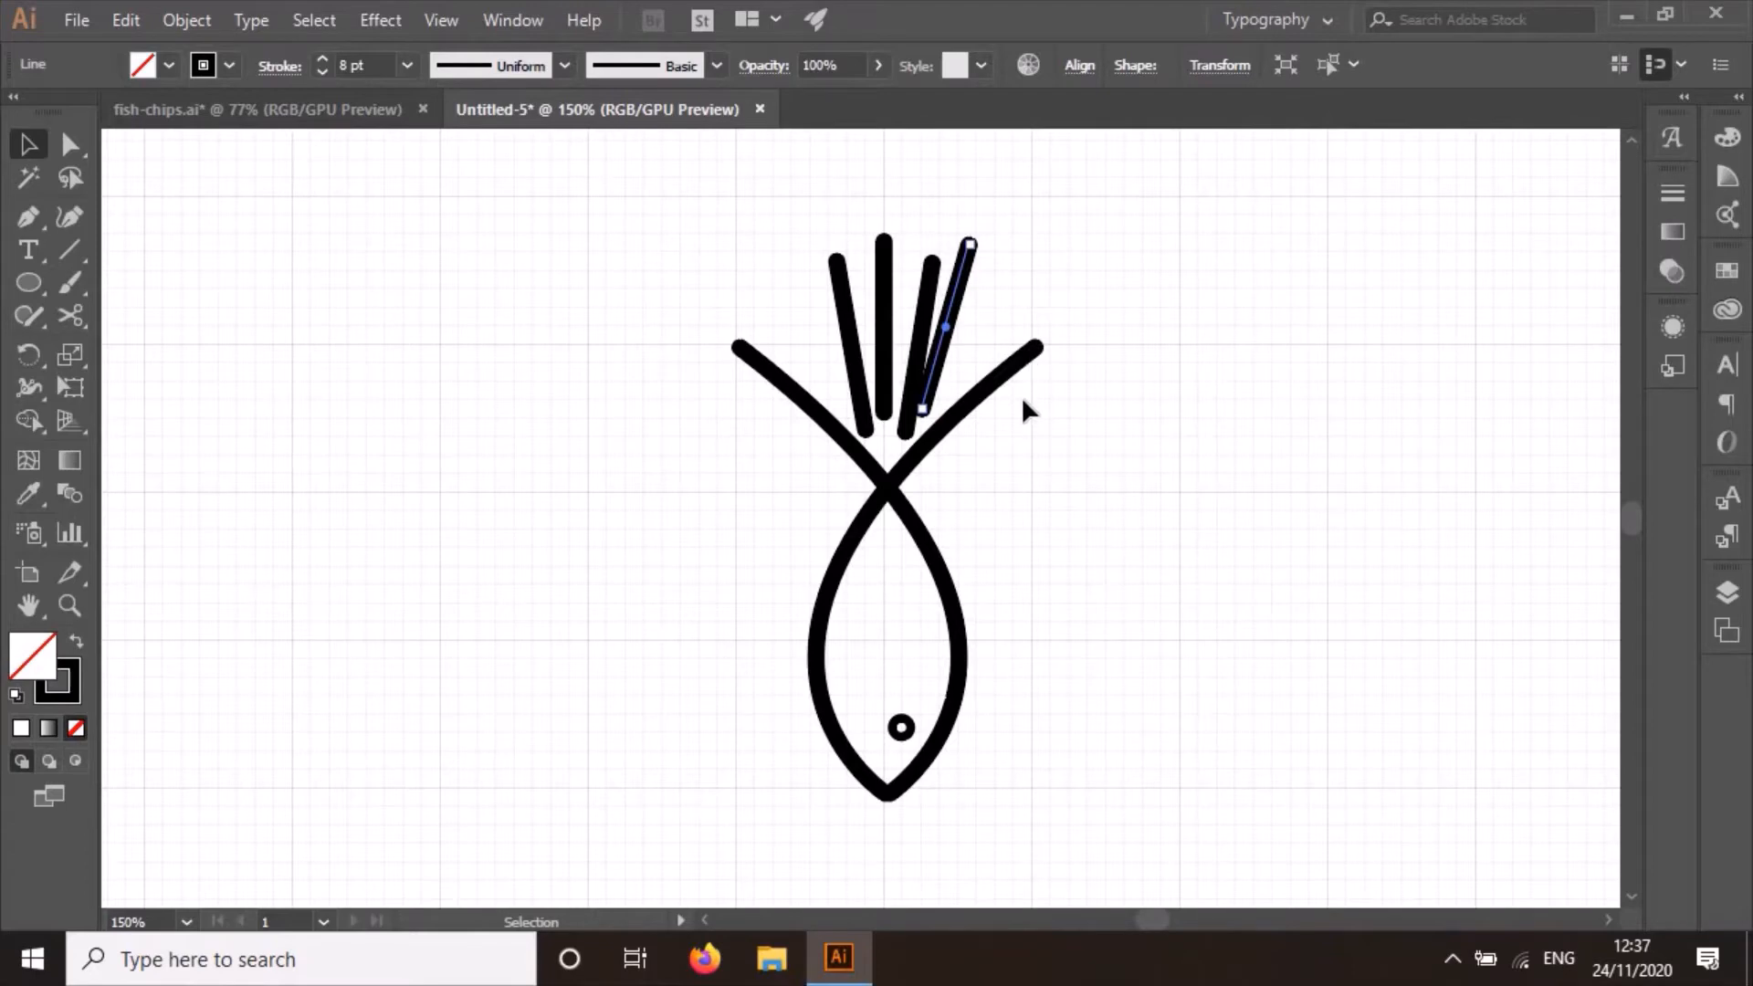
key("Right")
key("Right")
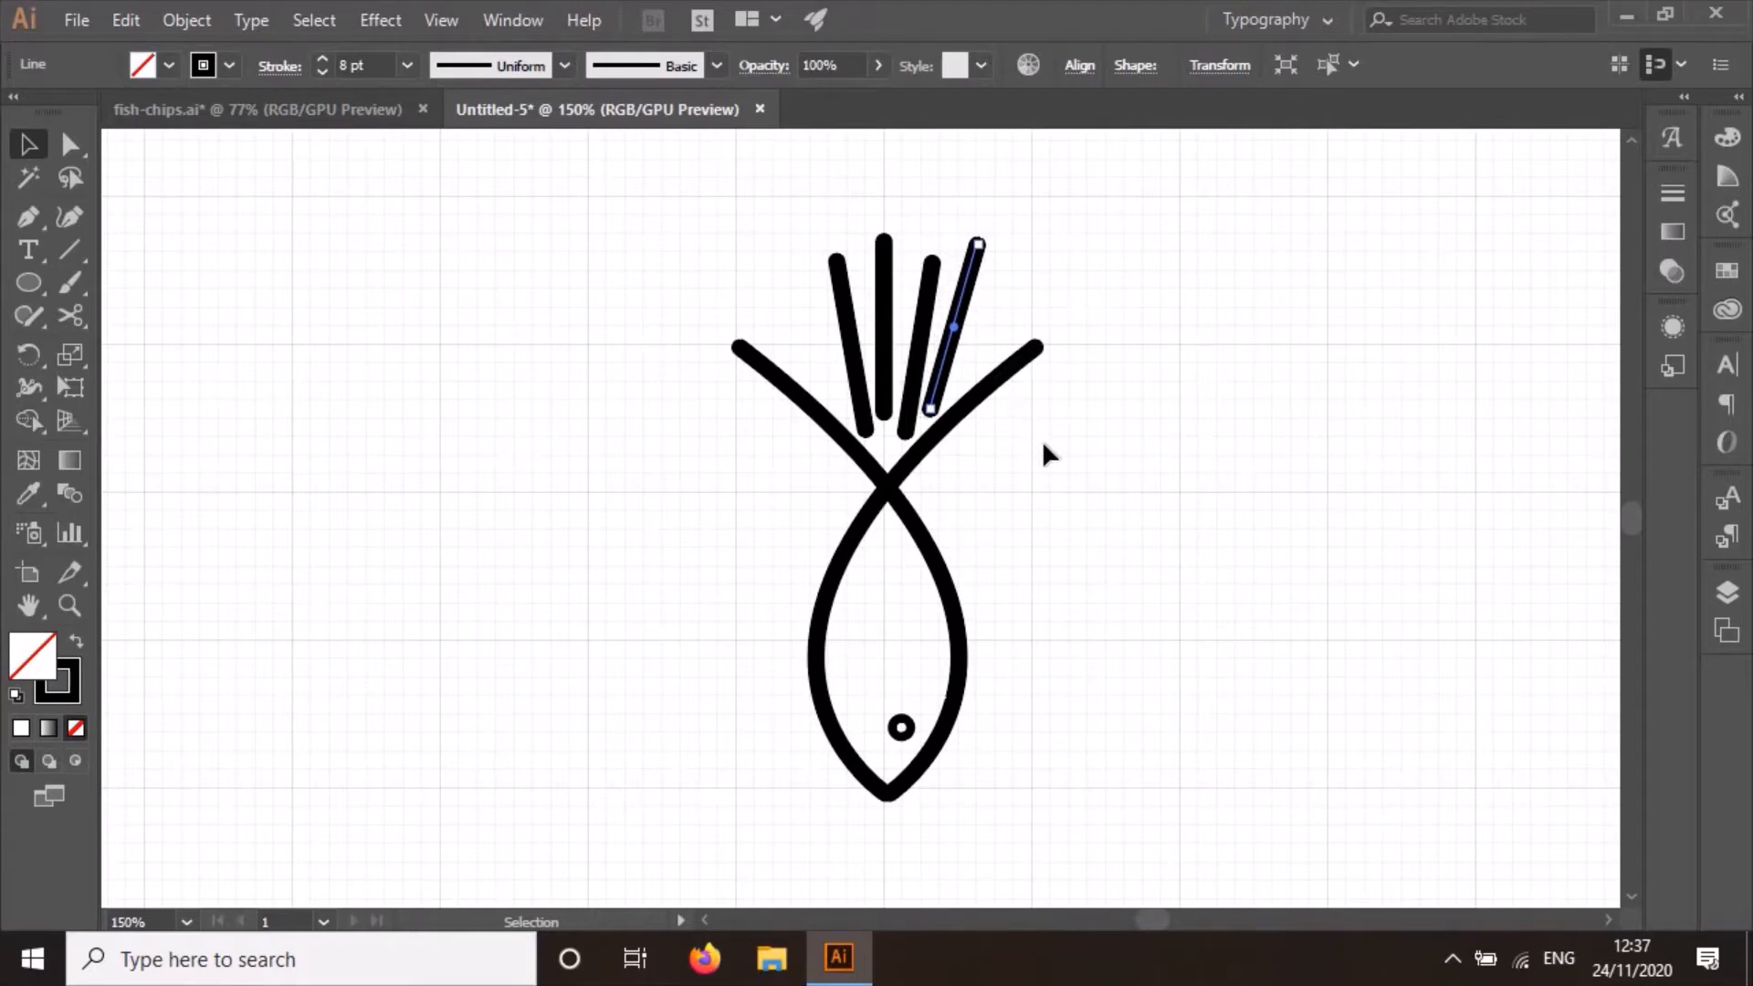
Duplicate the left tilted line, place the copy to its left with a stronger counterclockwise tilt and deselect it.
left_click(839, 281)
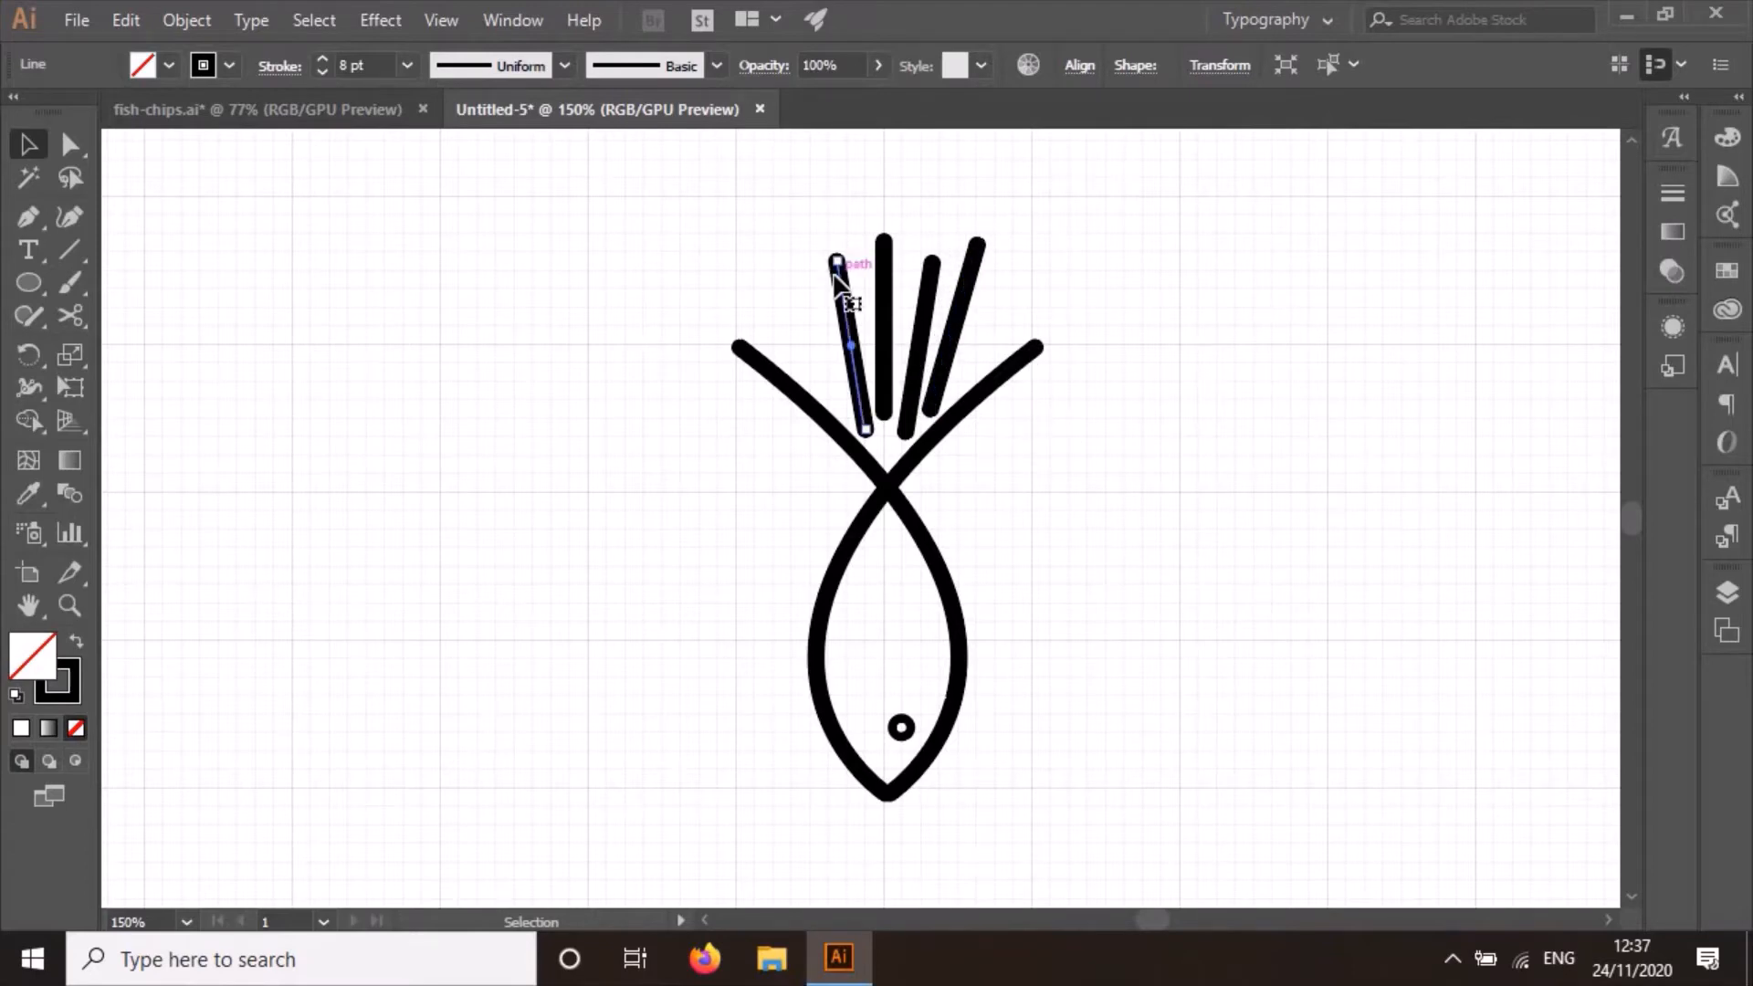
mouse_move(839, 282)
left_mouse_down()
mouse_move(850, 454)
mouse_move(794, 352)
mouse_move(794, 282)
mouse_move(808, 286)
mouse_move(787, 229)
left_mouse_up()
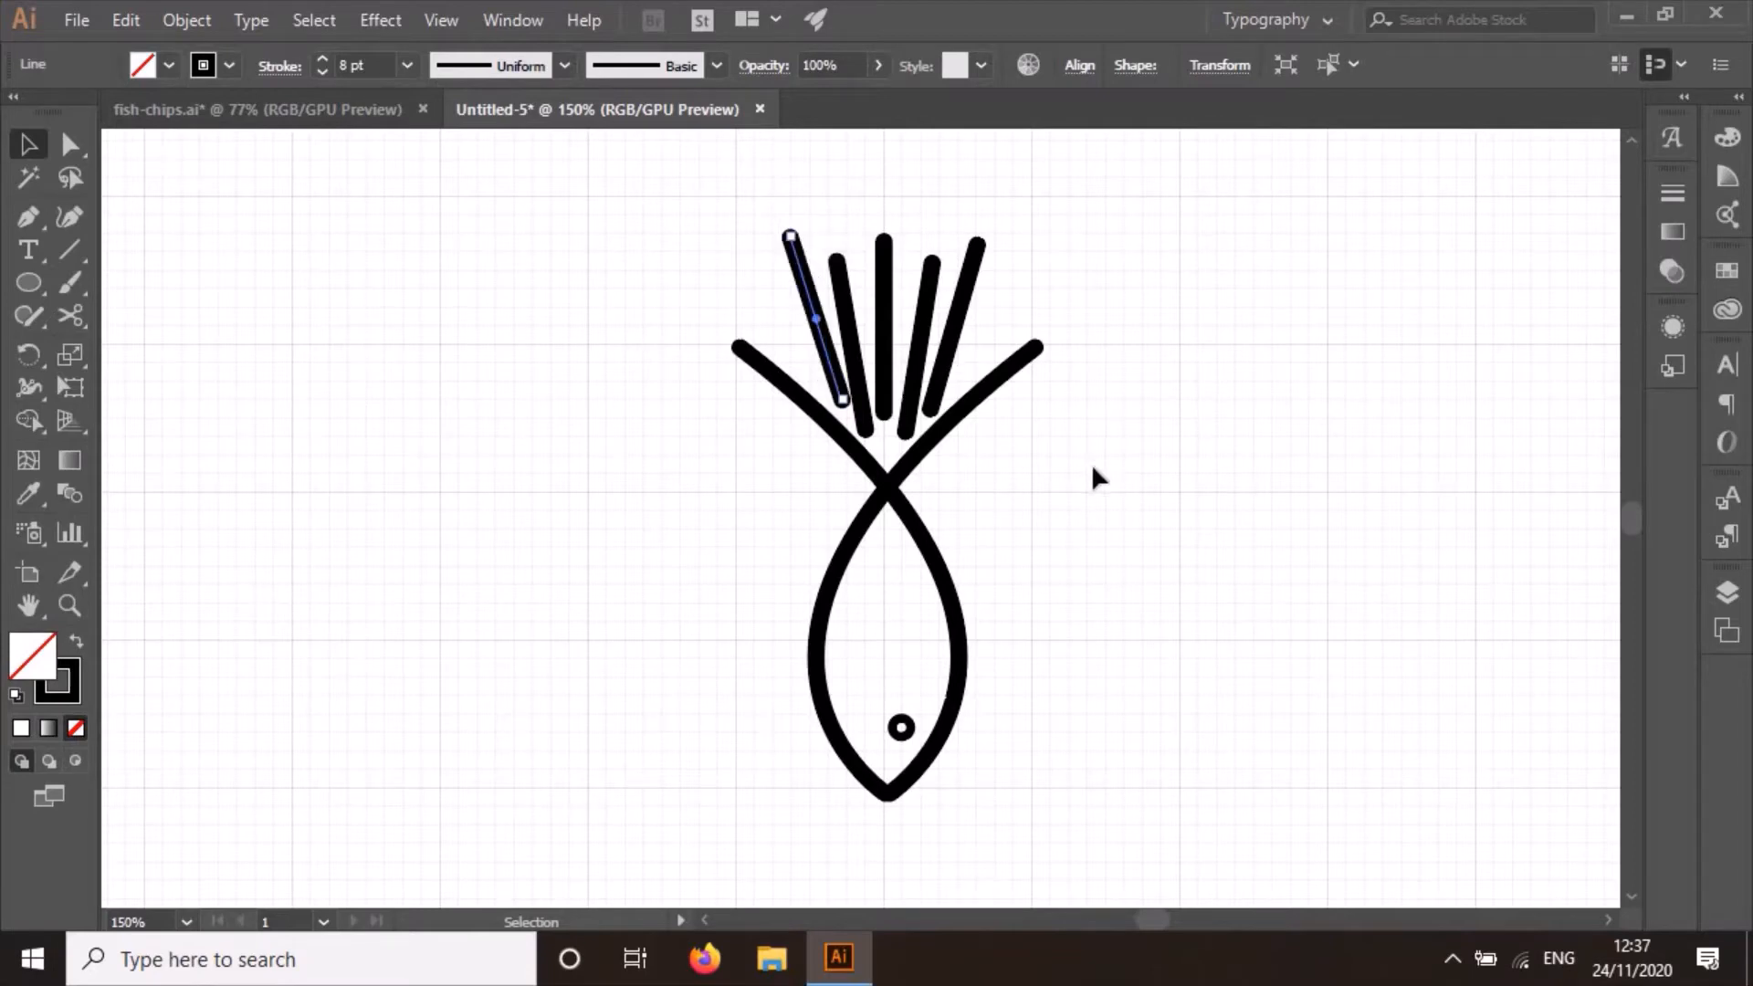
key("Left")
key("Left")
key("Down")
key("Down")
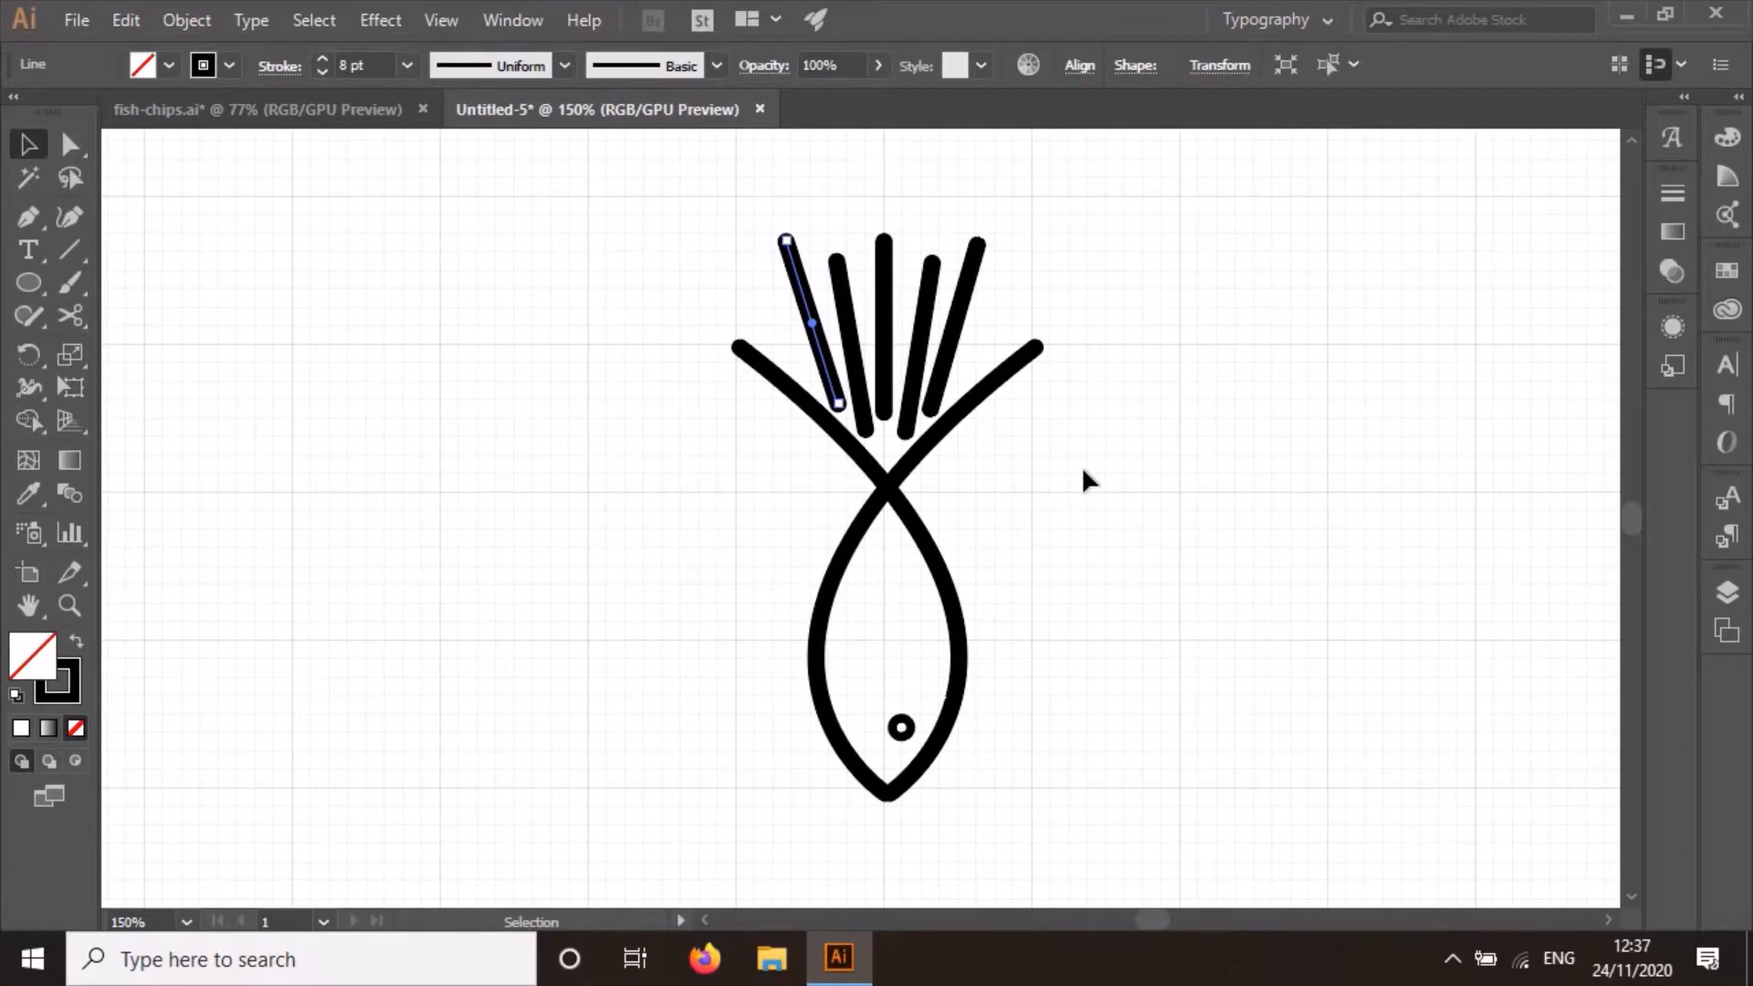
left_click(1184, 466)
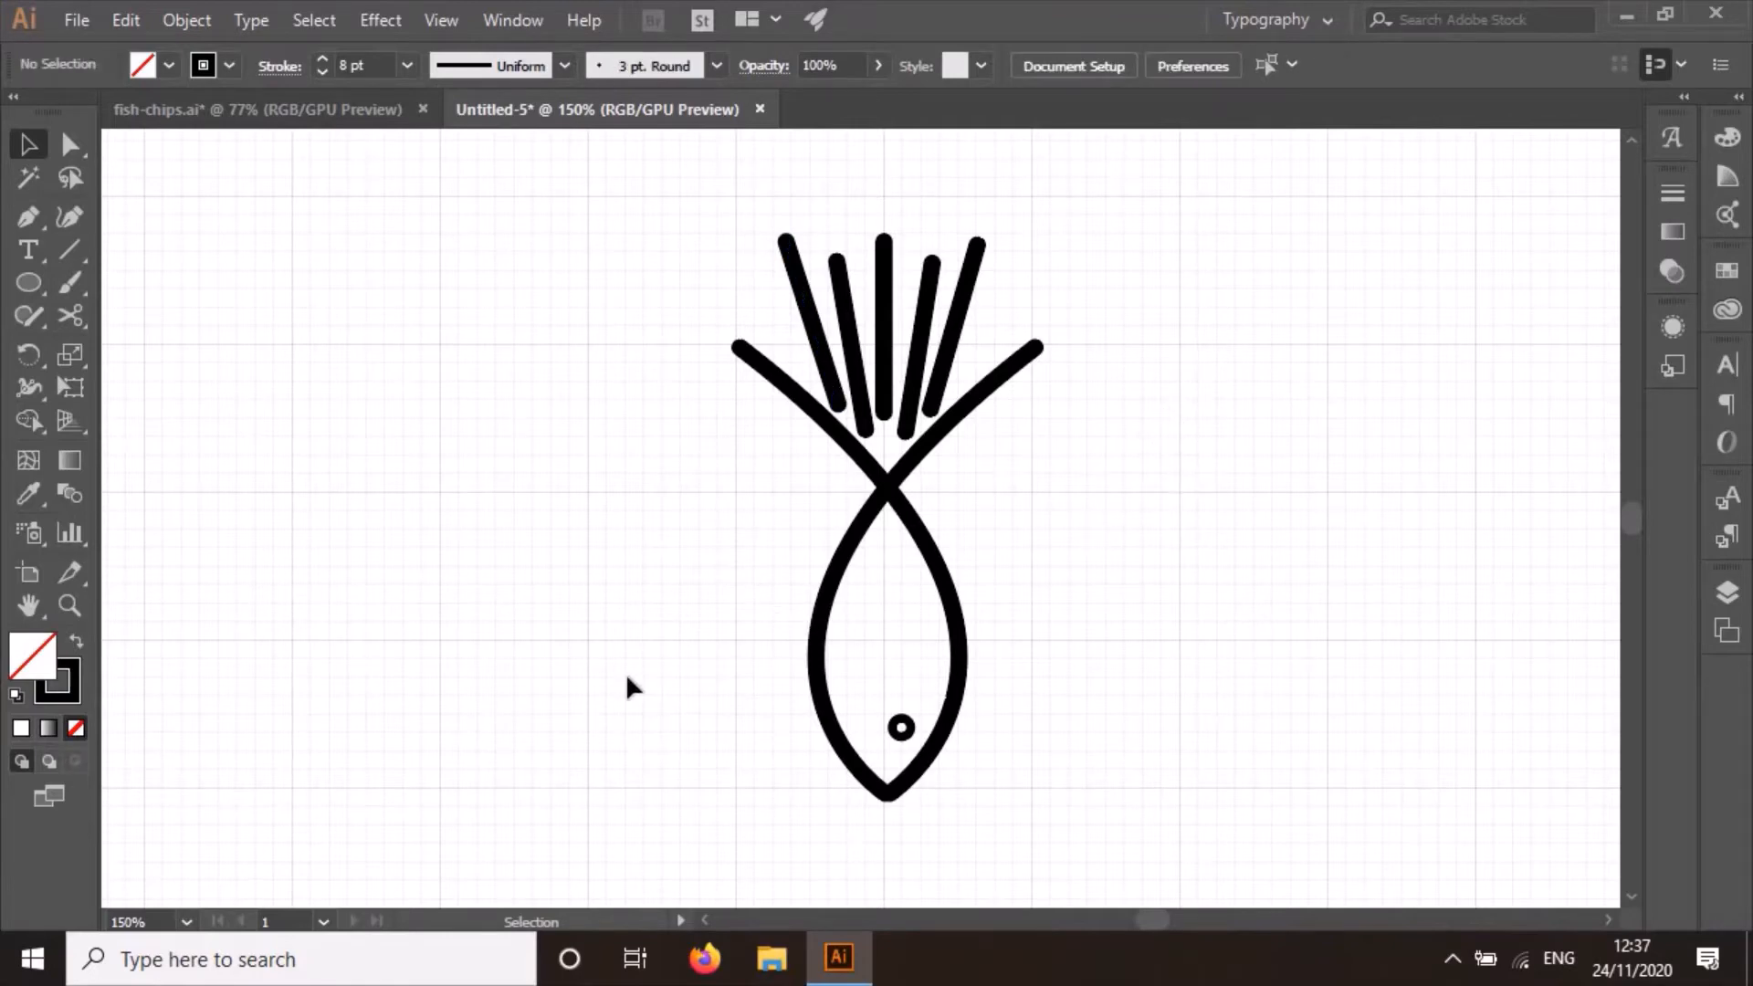
Select all five chip lines together and shorten them slightly from their upper ends, keeping their overall width.
scroll(600, 626, "down", 2)
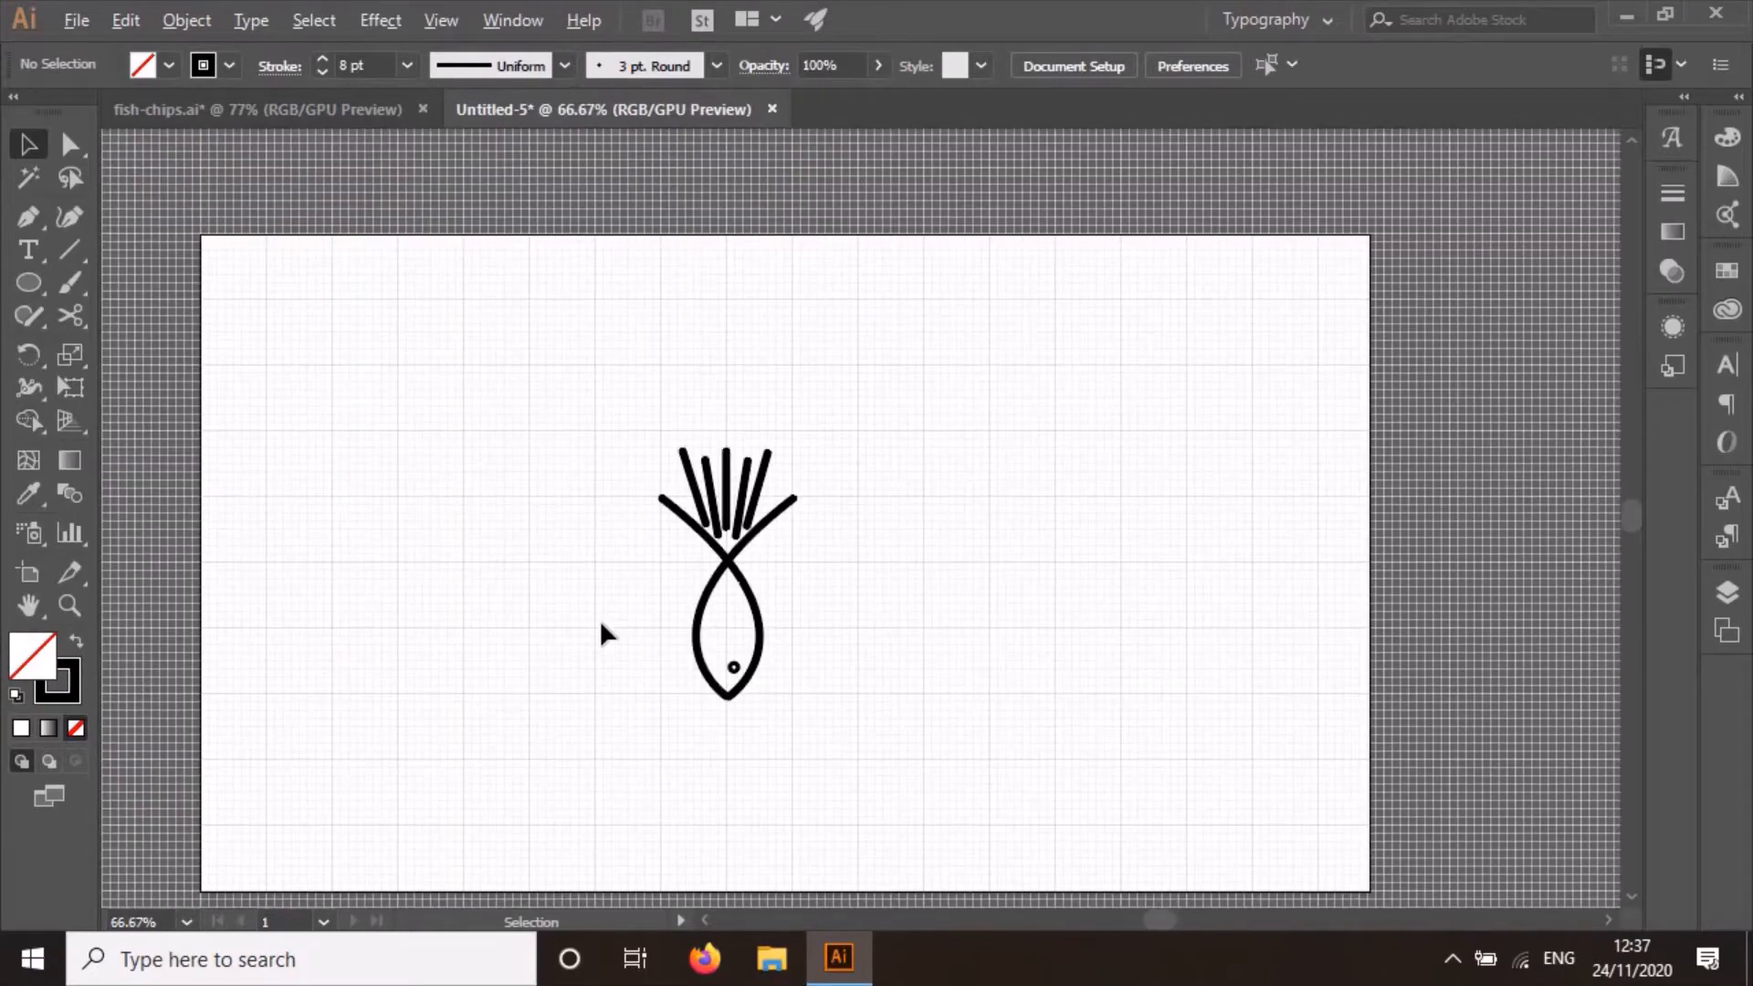
scroll(602, 628, "up", 1)
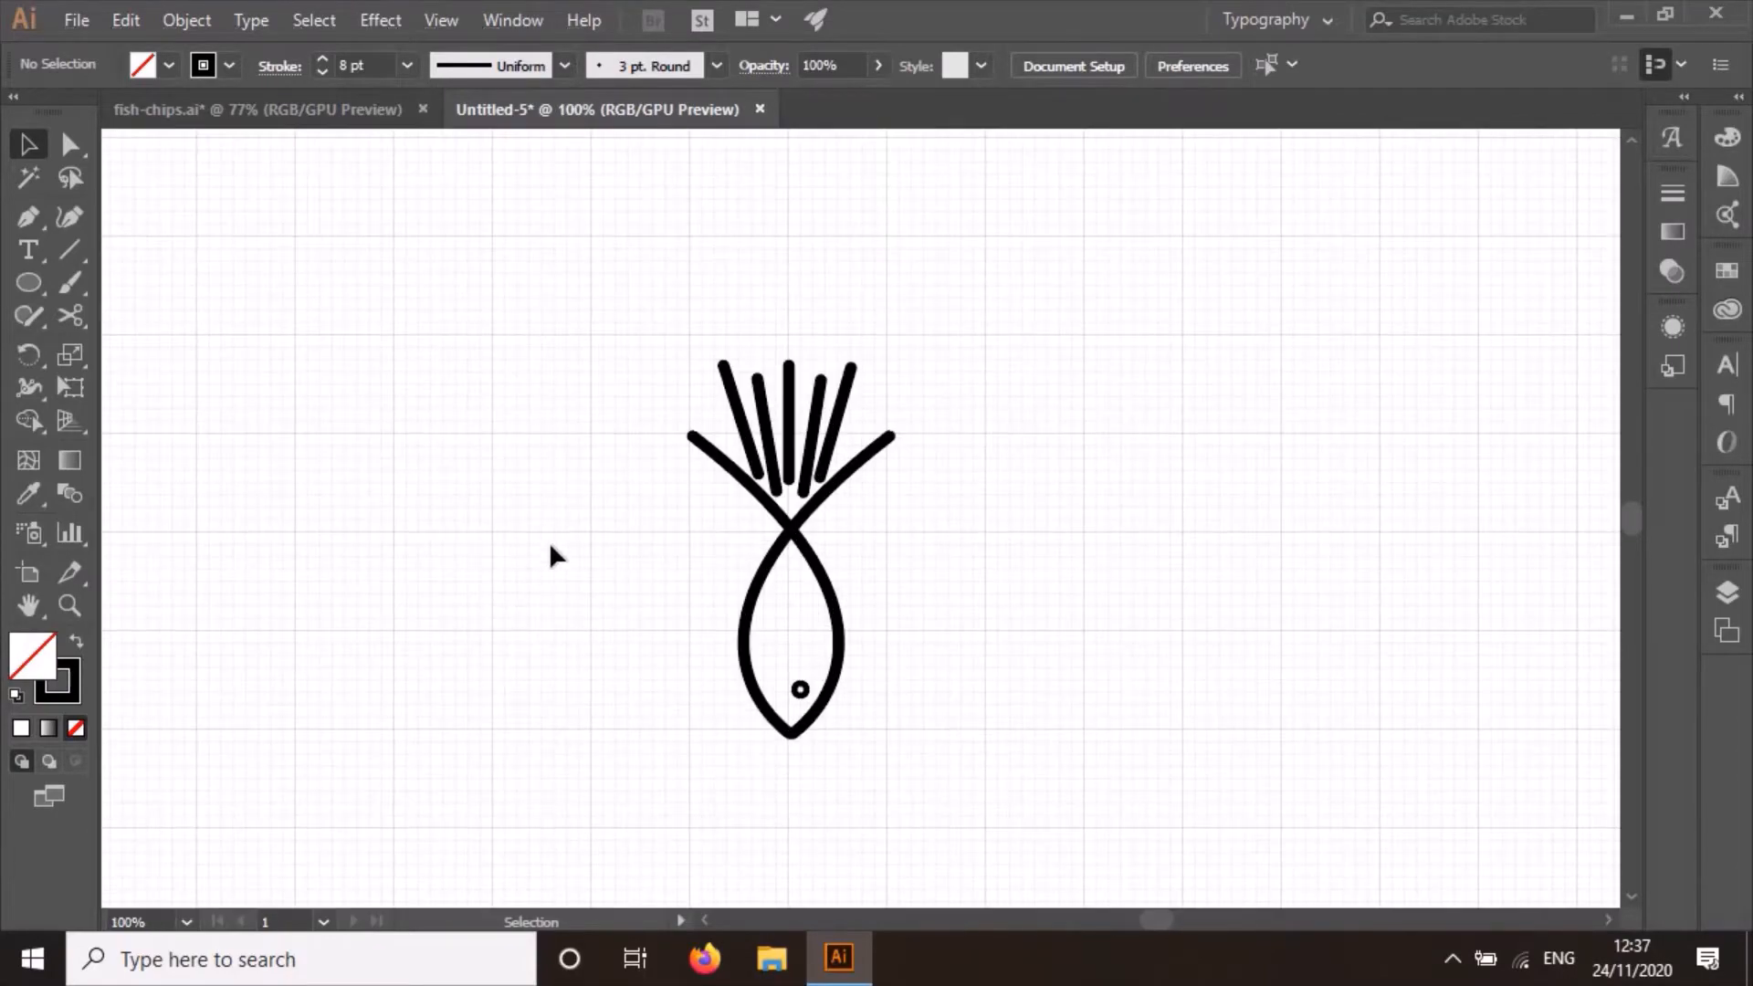
left_click(744, 431)
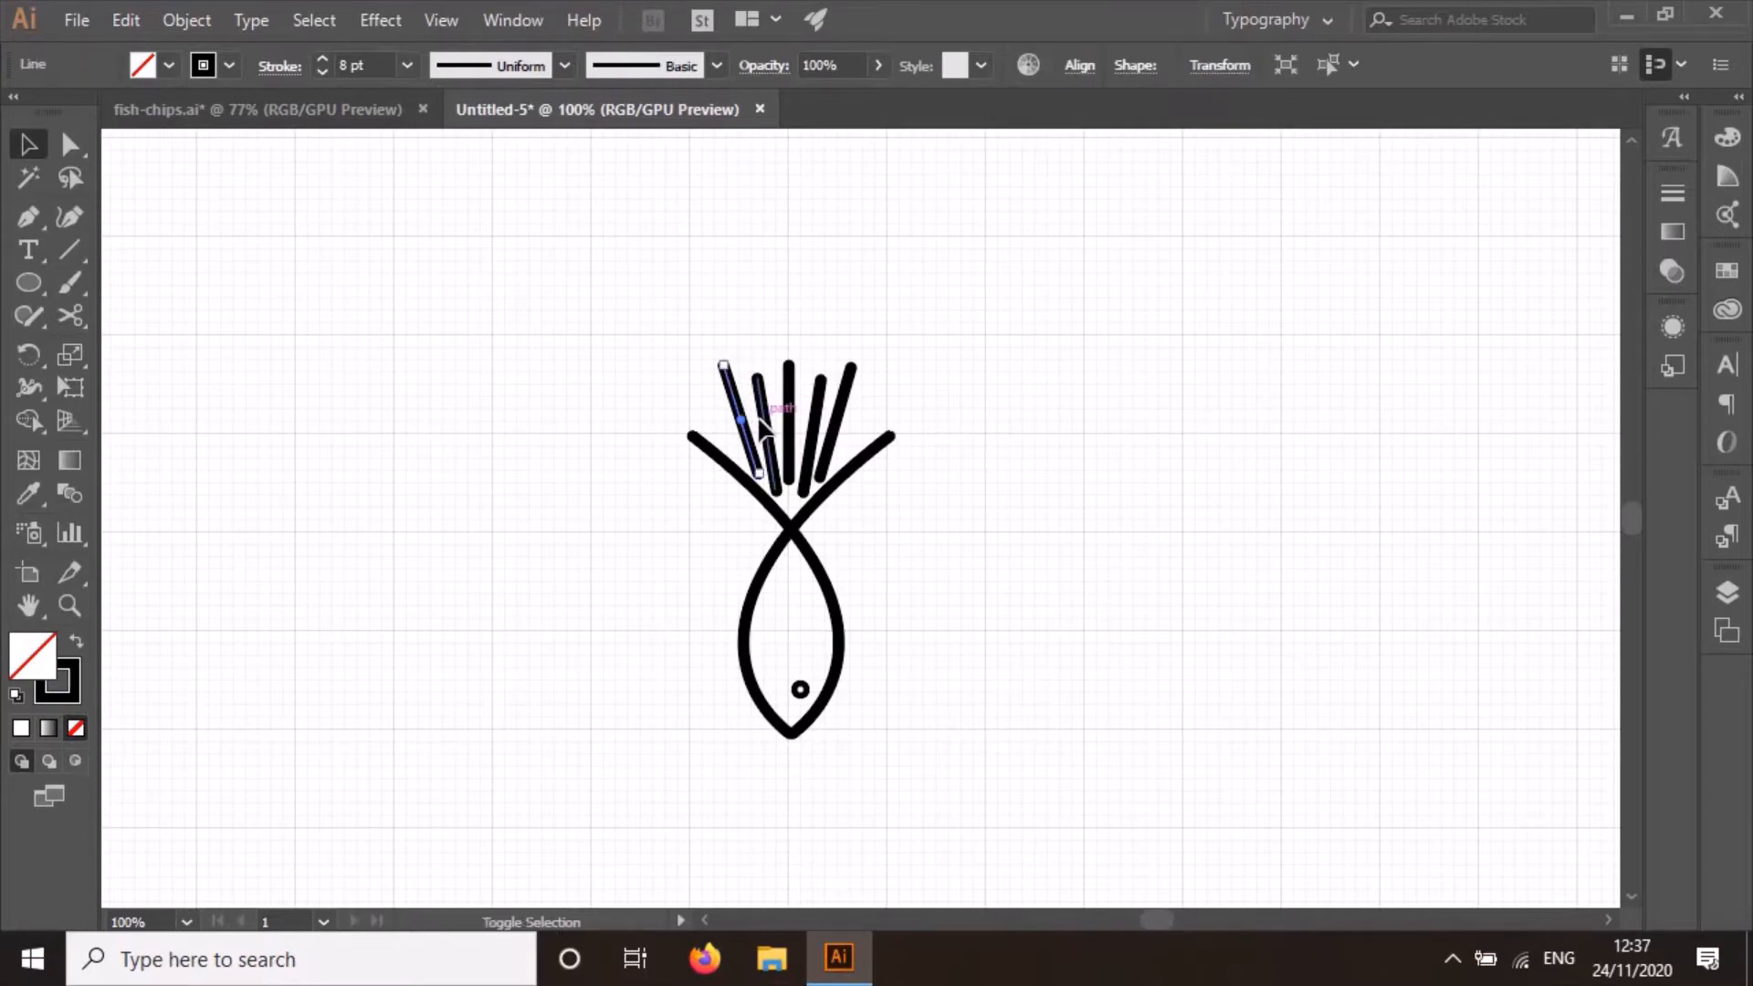
left_click(760, 418, "shift")
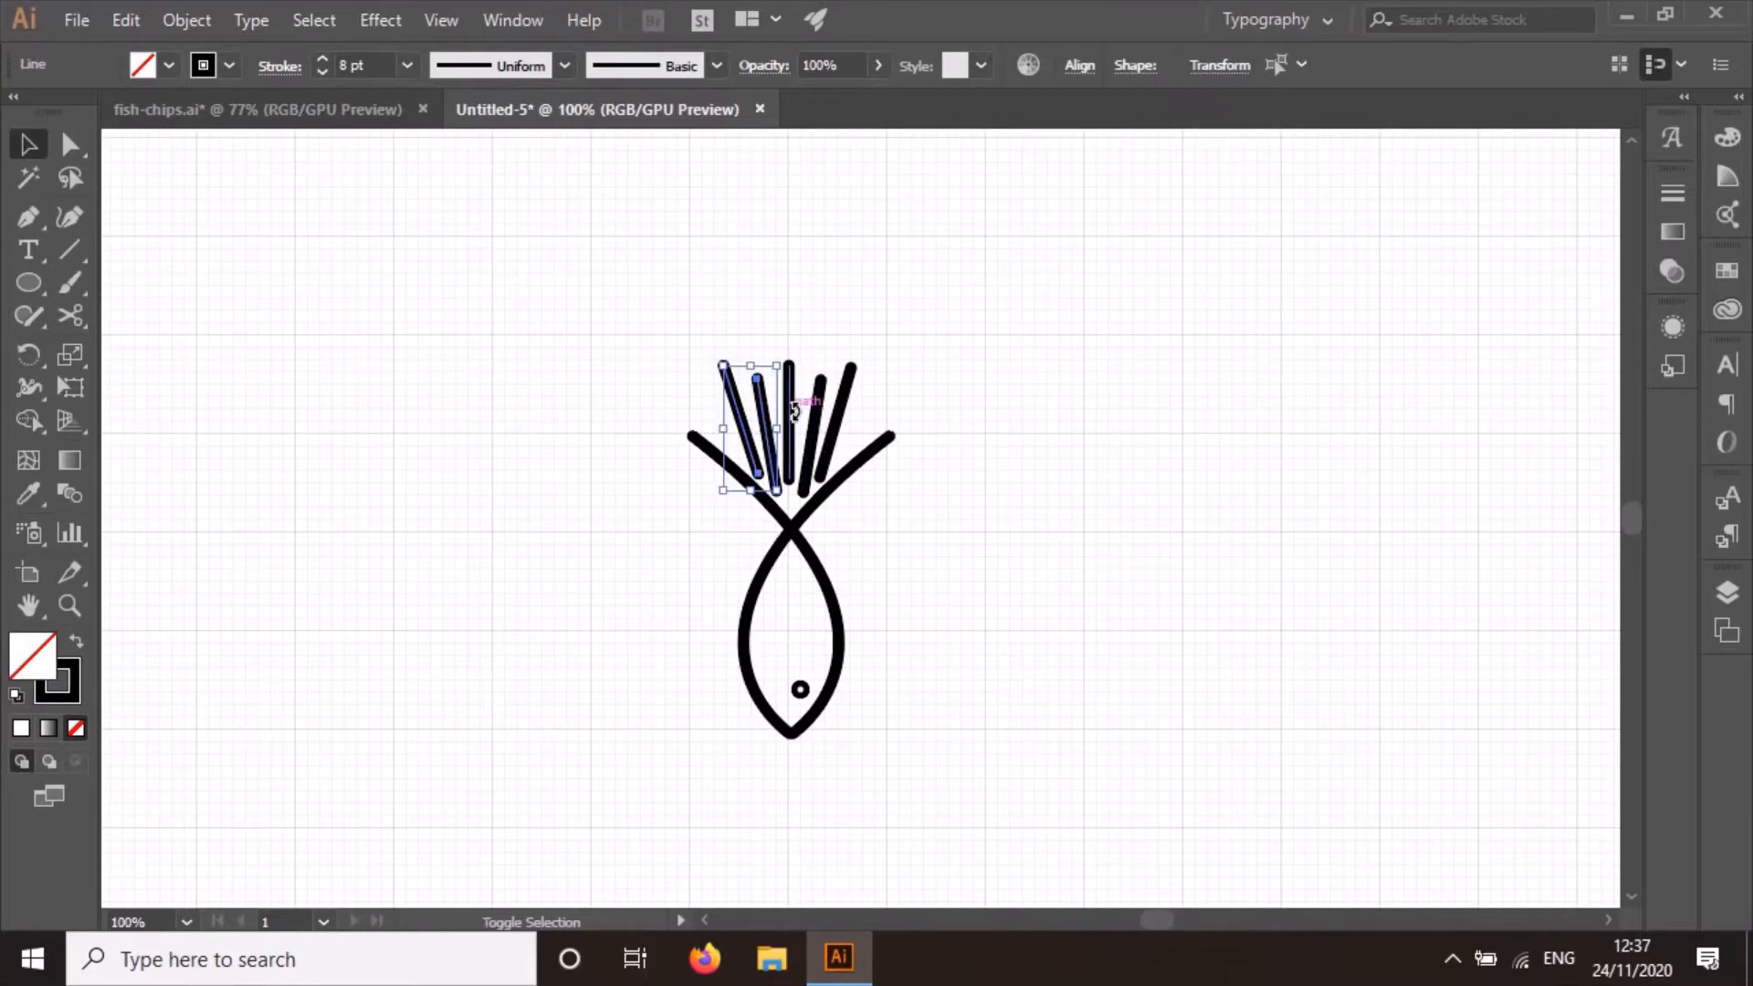
left_click(790, 411, "shift")
left_click(815, 425, "shift")
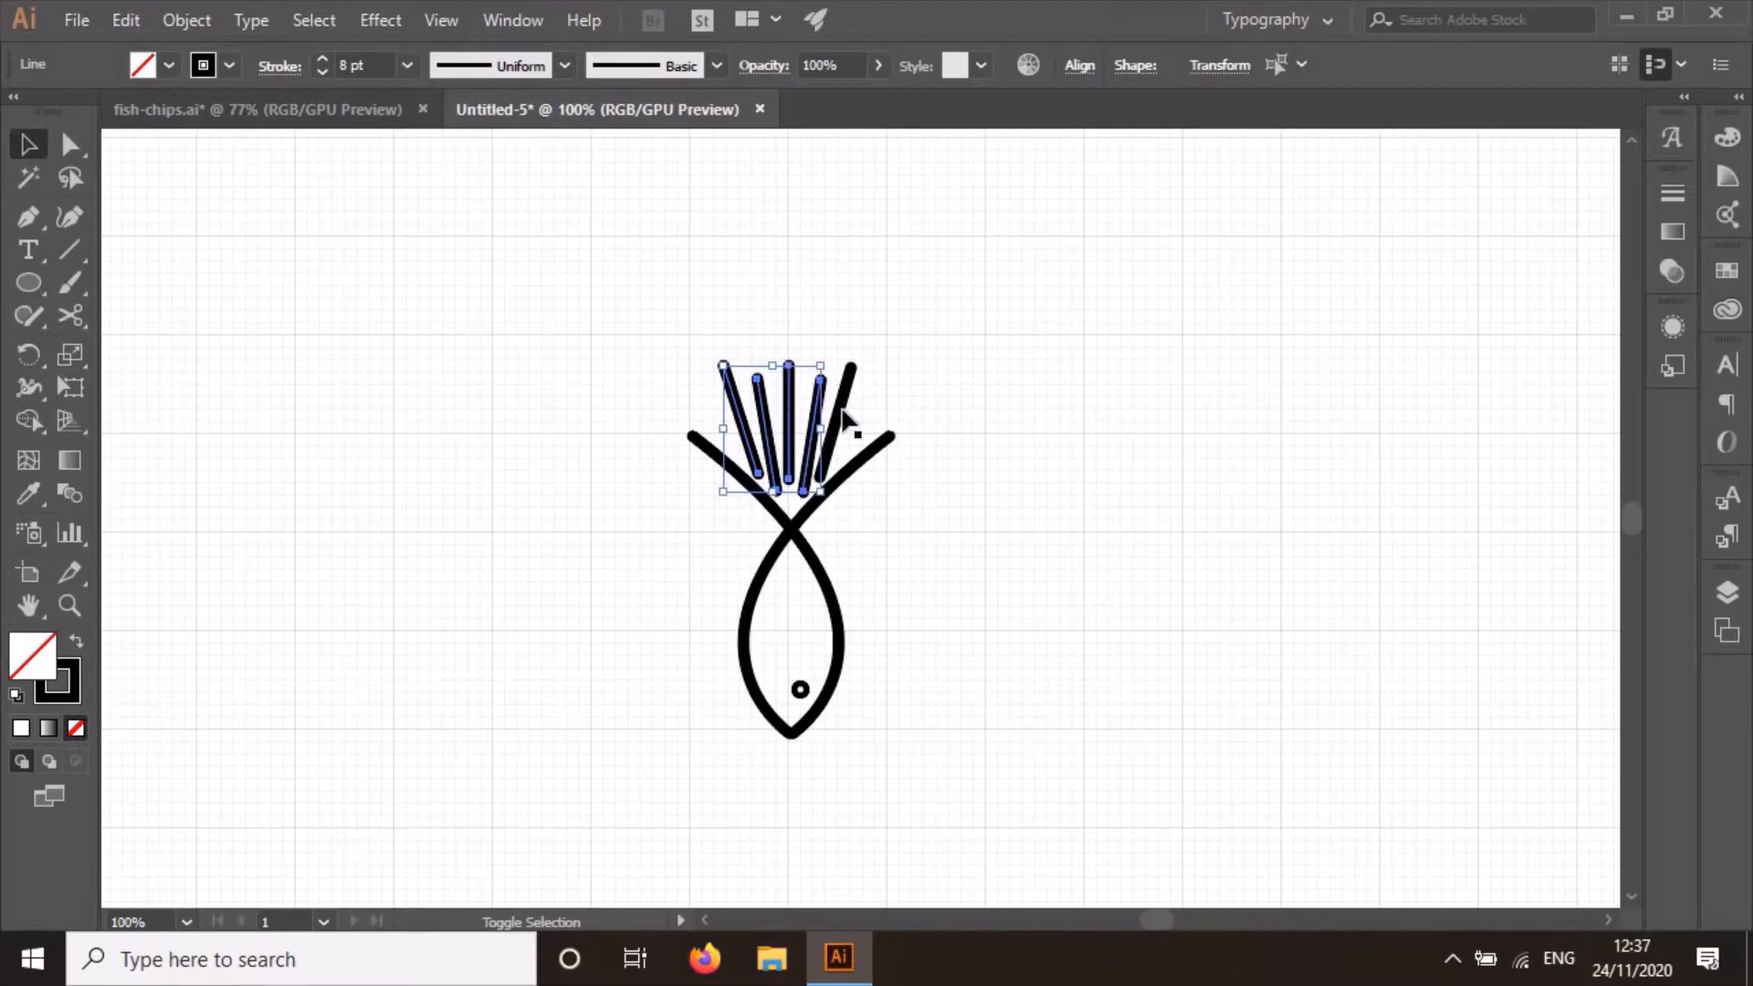
left_click(841, 413, "shift")
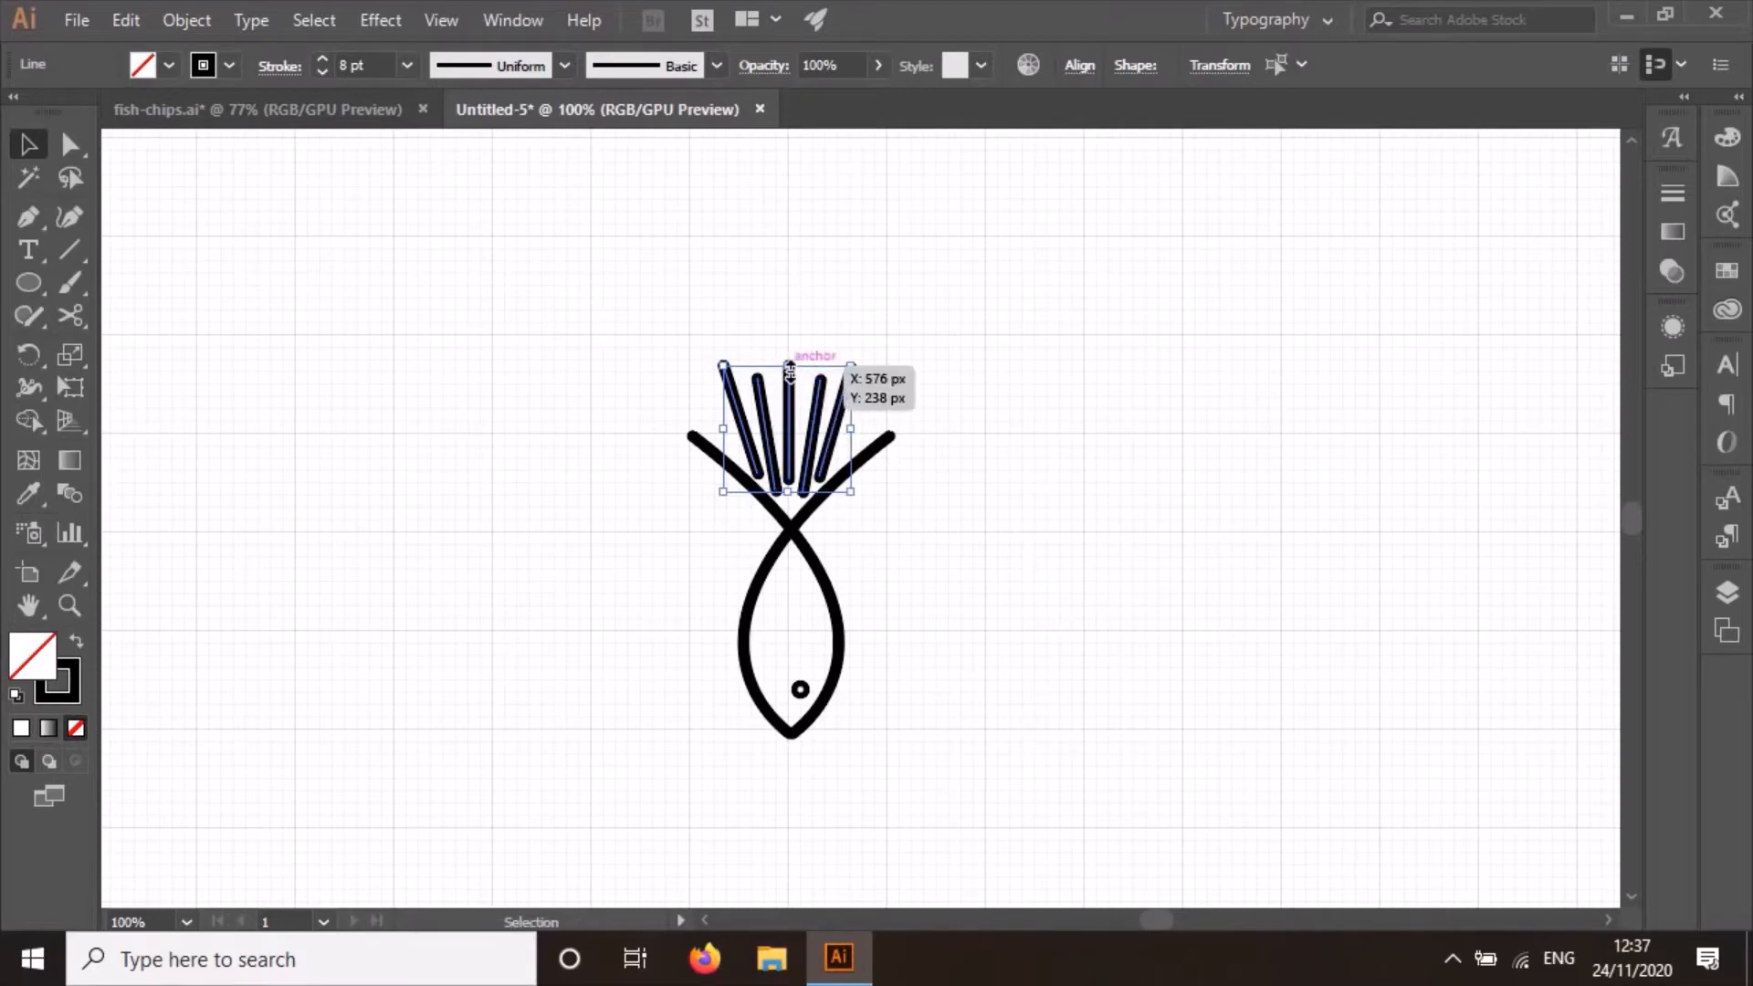
left_click_drag(790, 369, 791, 382)
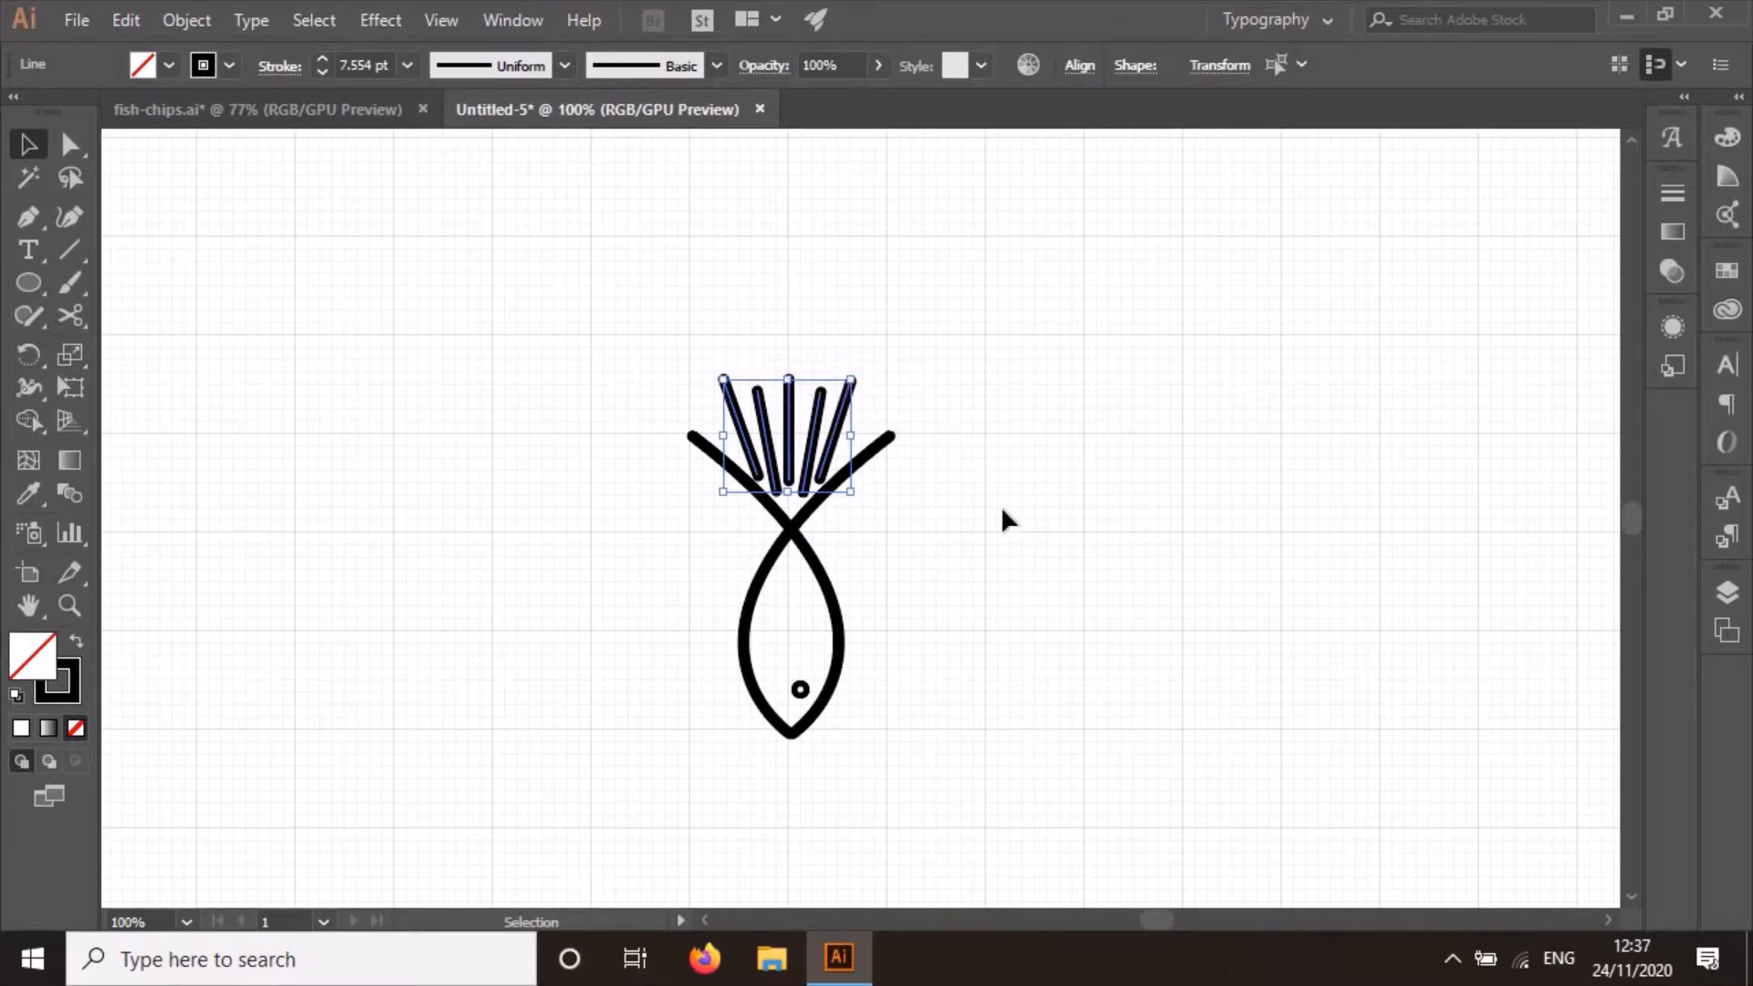
left_click(974, 447)
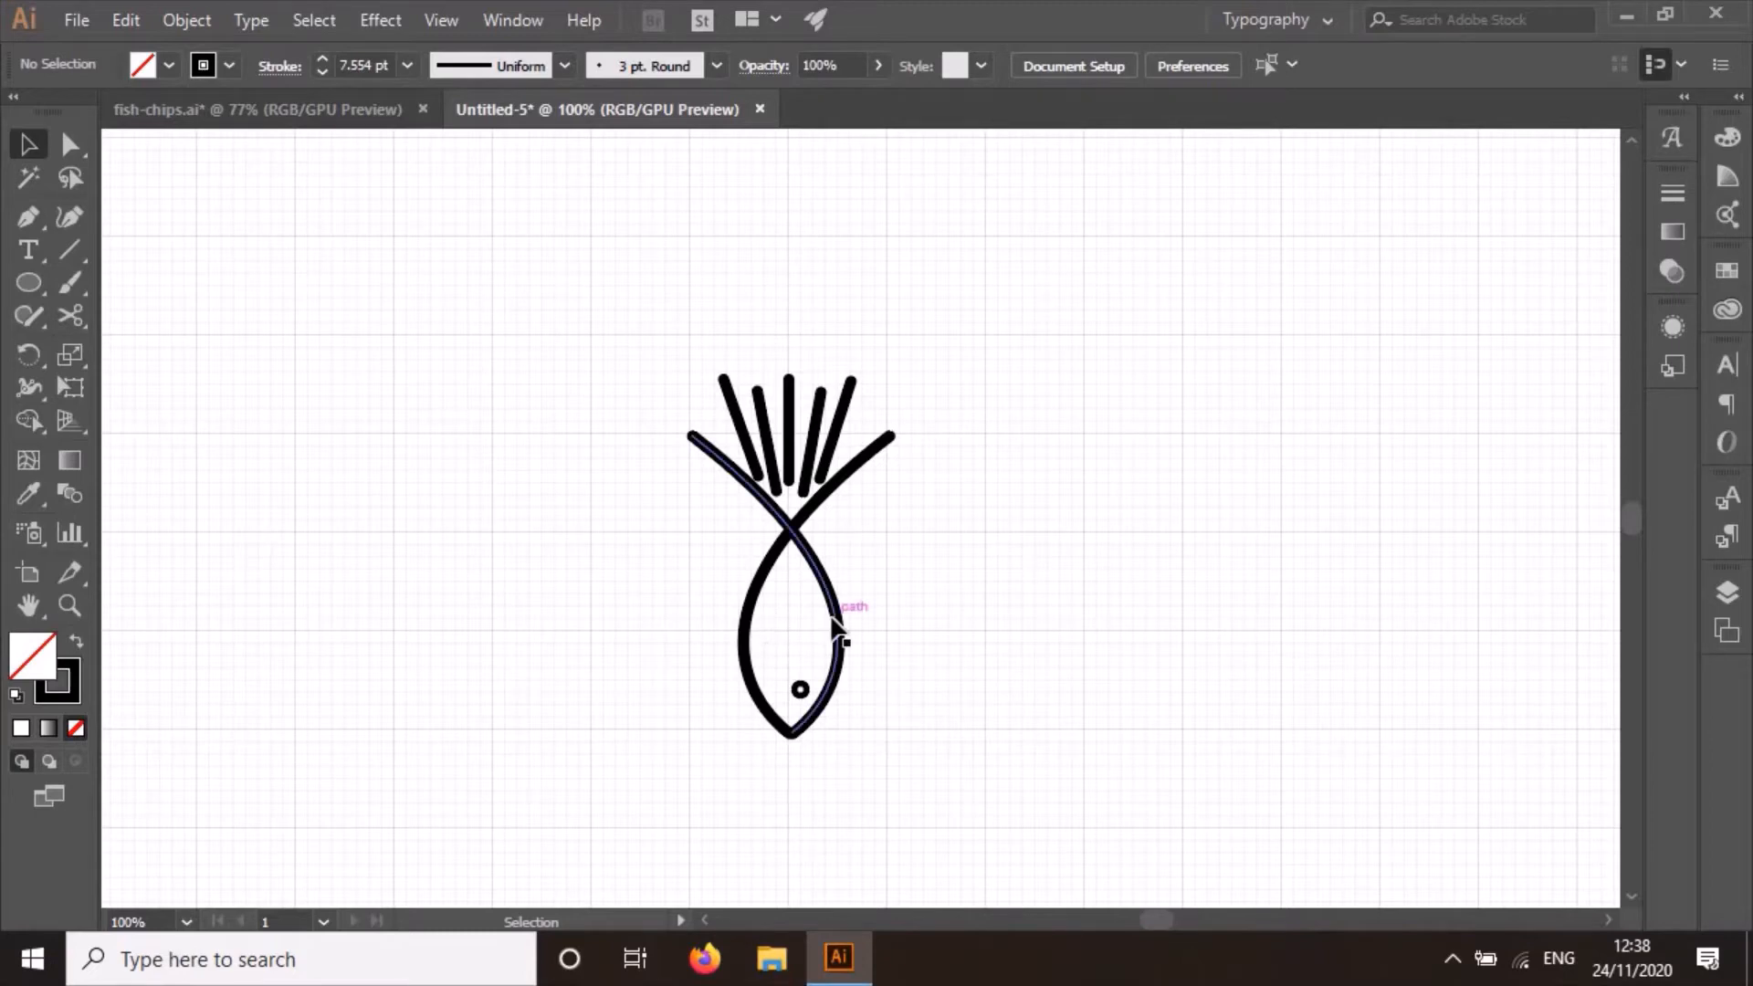
Group the whole fish and chips drawing and move it slightly up and to the right.
key("ctrl+minus")
left_click_drag(681, 447, 934, 743)
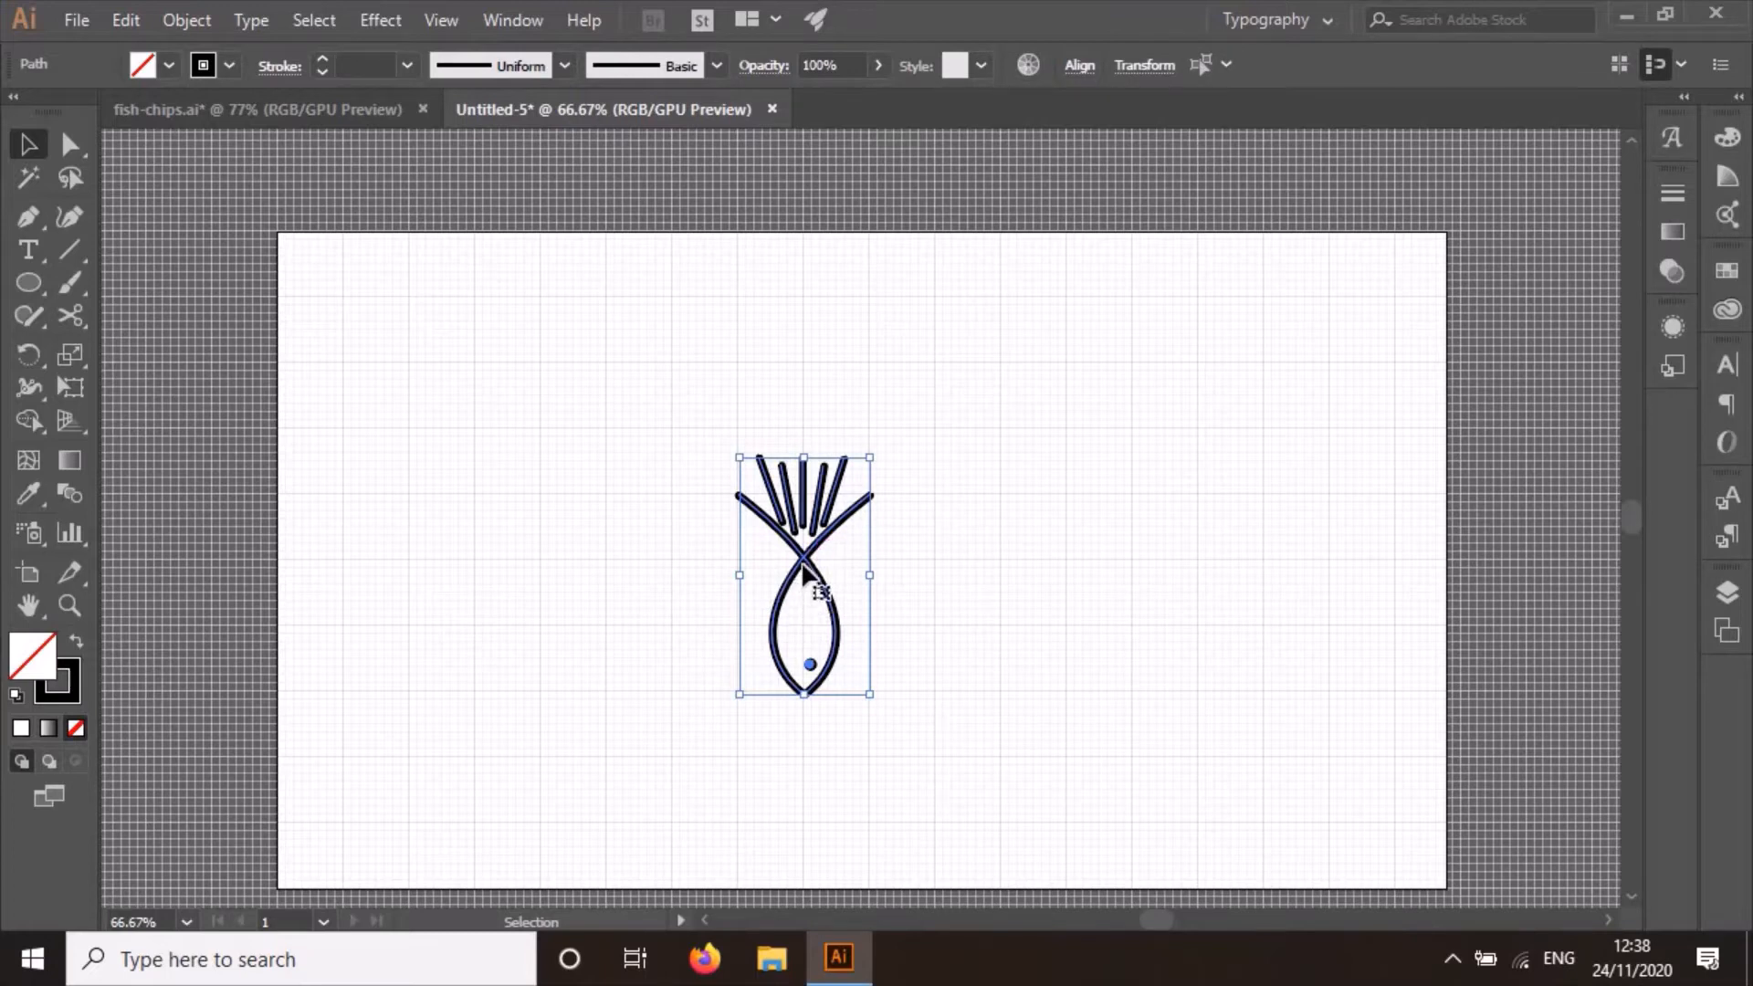
right_click(806, 560)
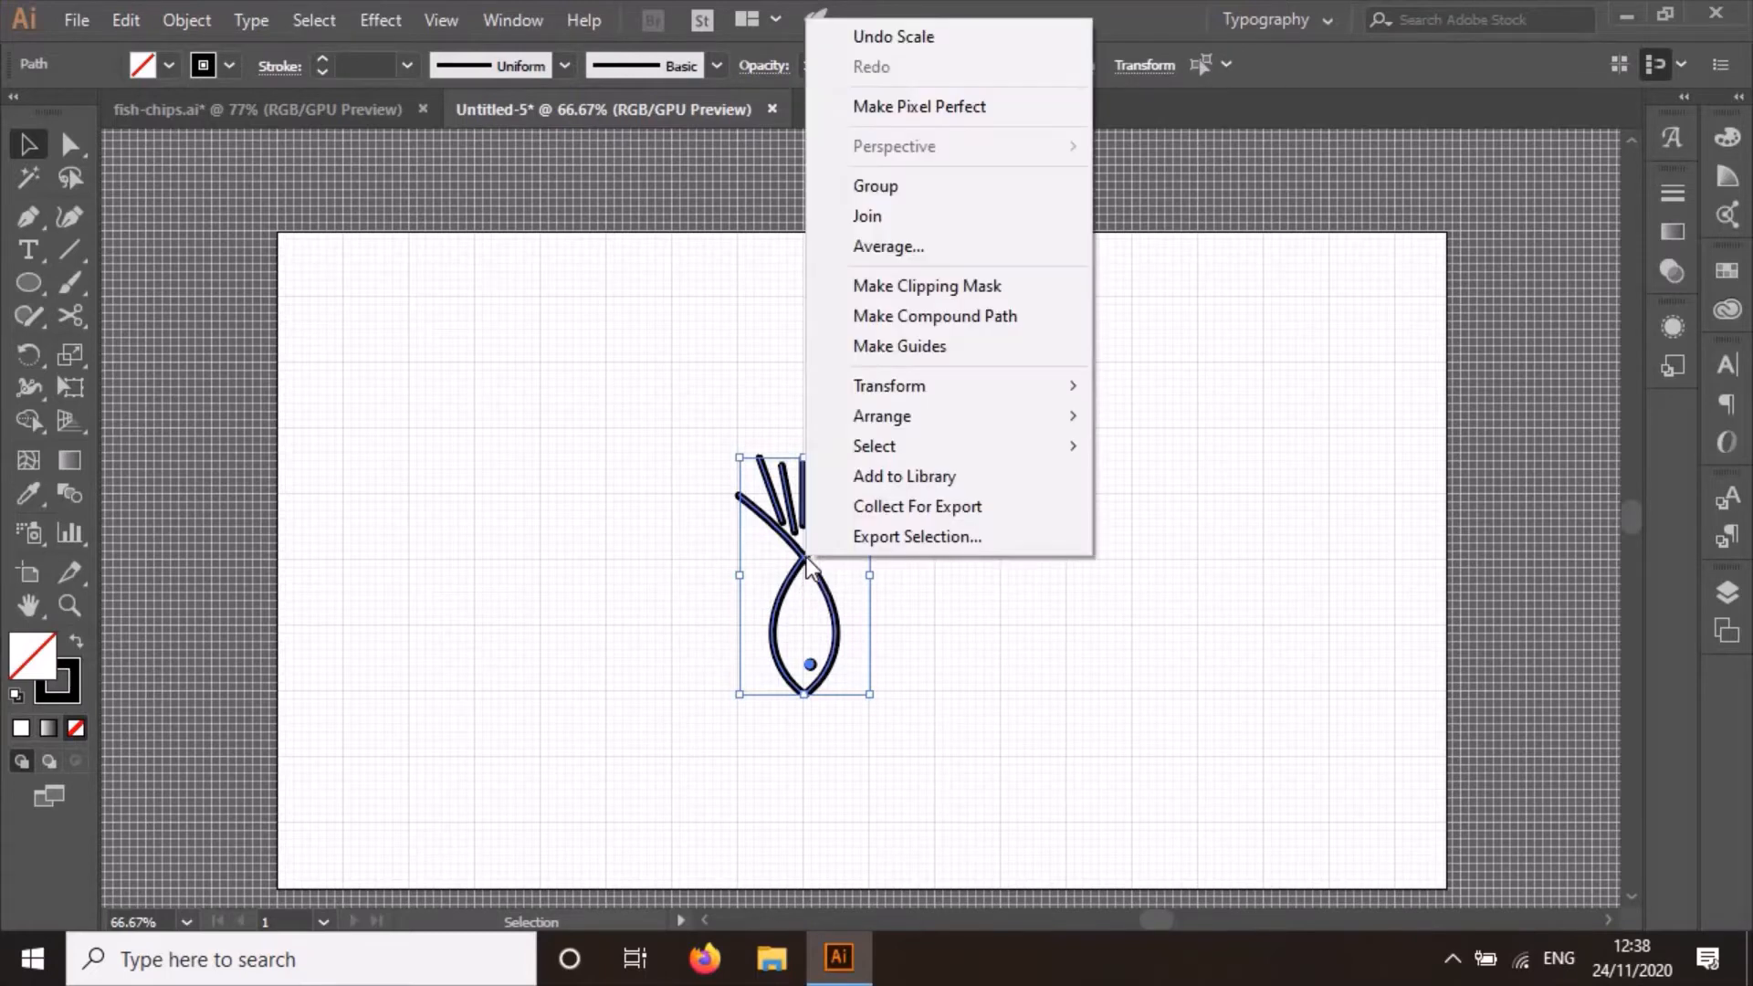
left_click(924, 186)
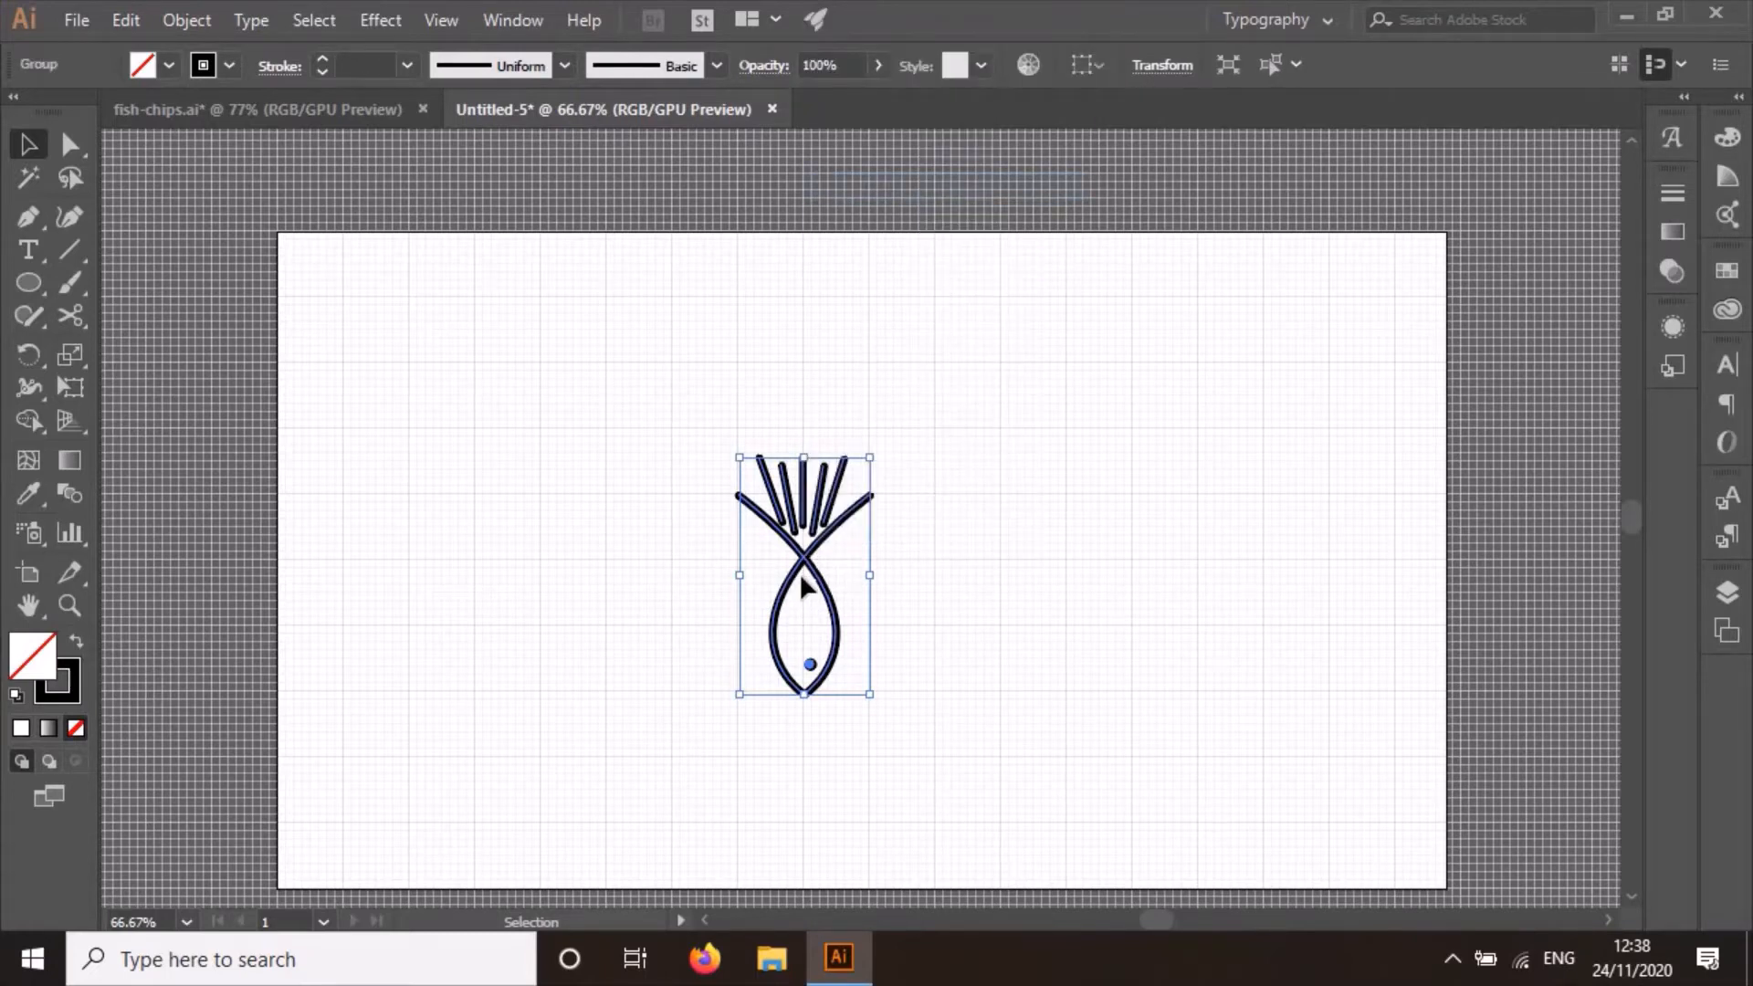
left_click_drag(826, 556, 850, 527)
left_click(714, 381)
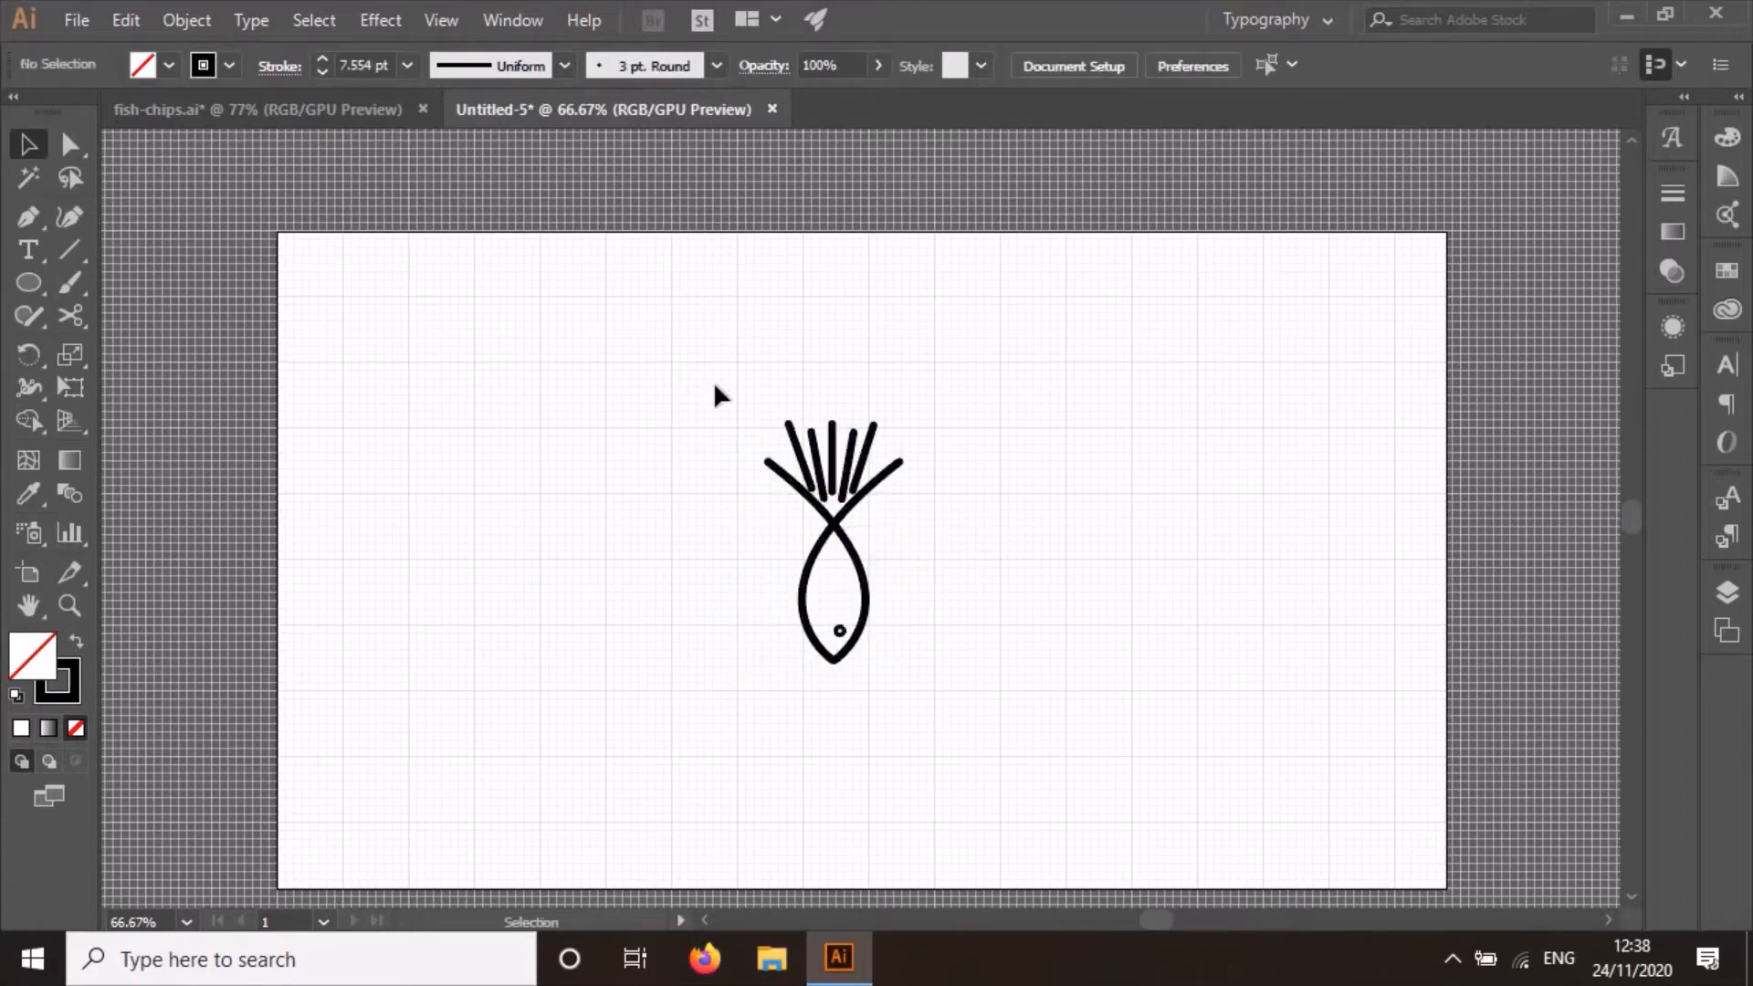
Align the grouped drawing to the artboard, centering it horizontally and vertically.
left_click_drag(709, 369, 940, 693)
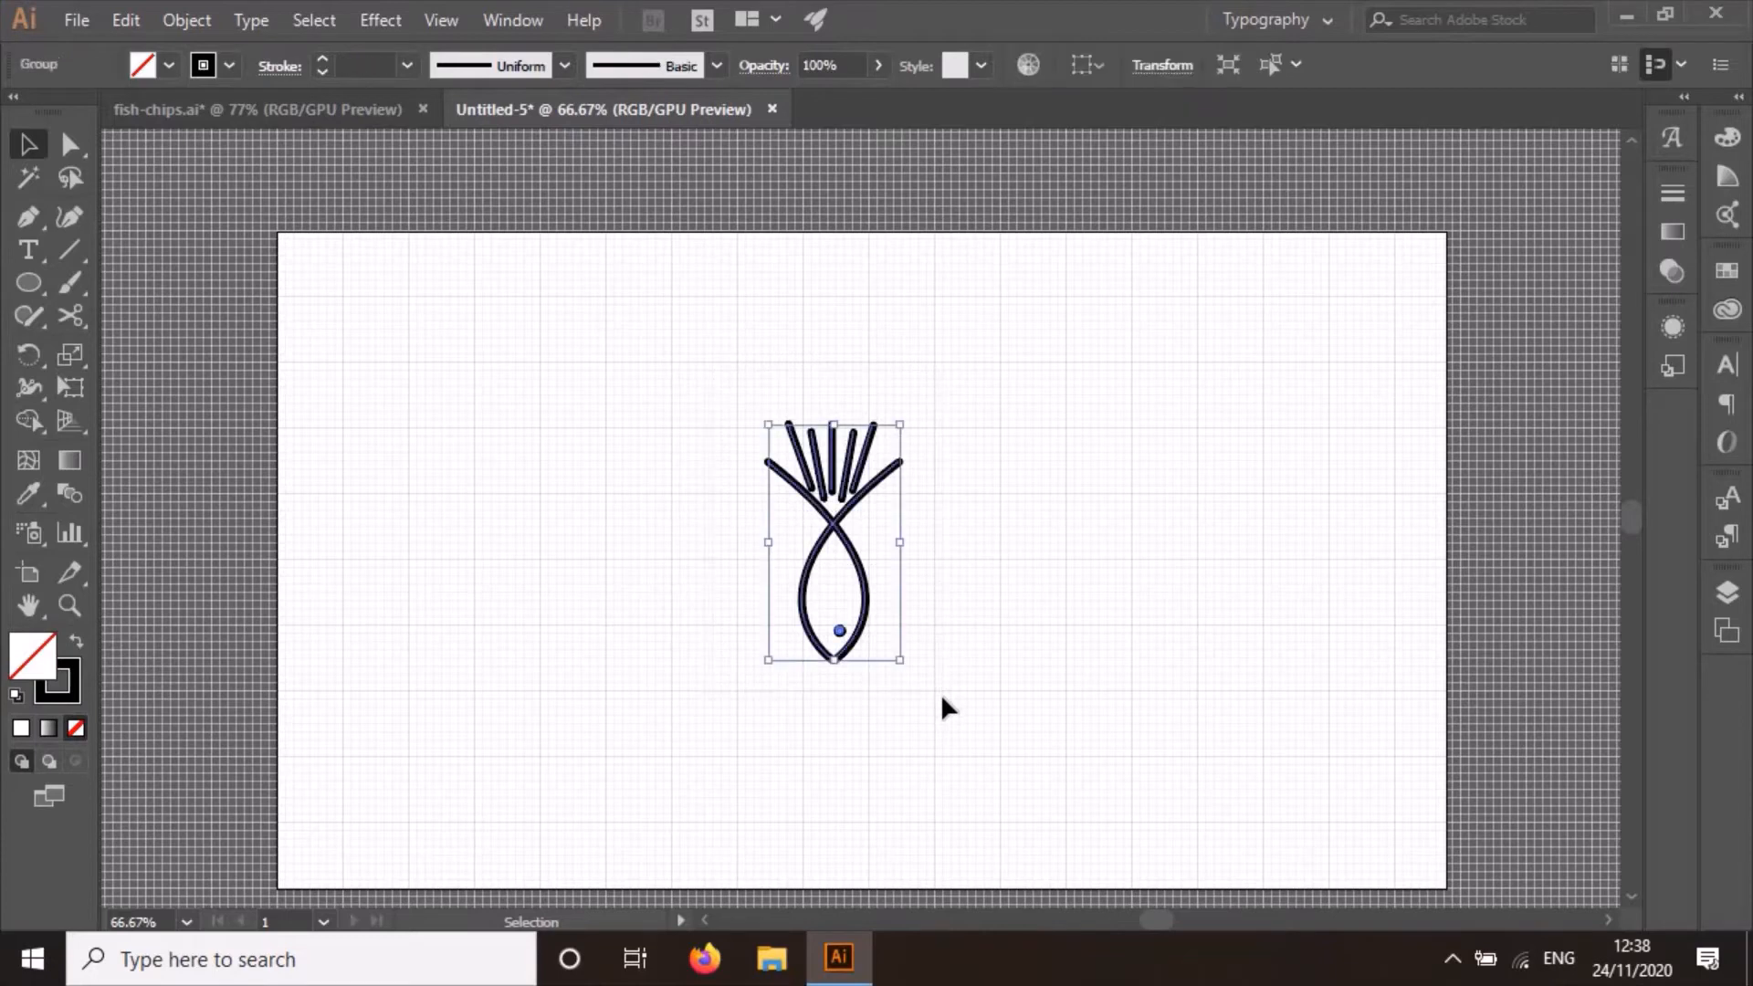
left_click(1099, 62)
left_click(1133, 156)
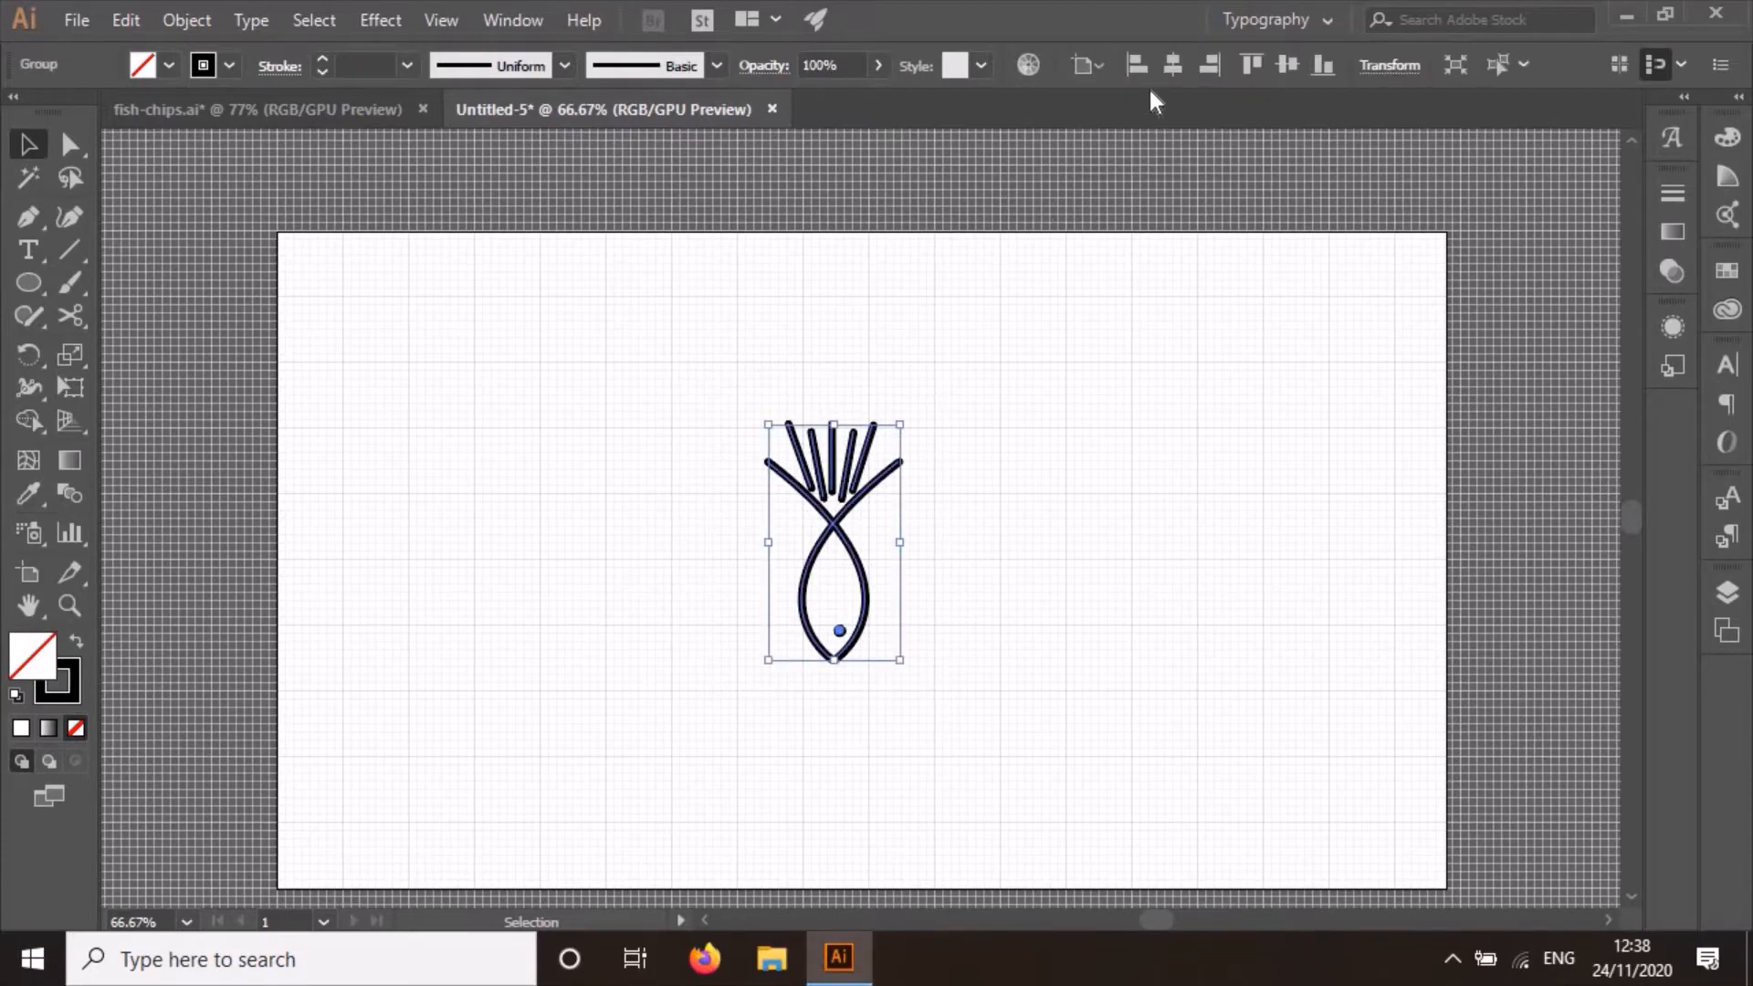
left_click(1172, 64)
left_click(1287, 64)
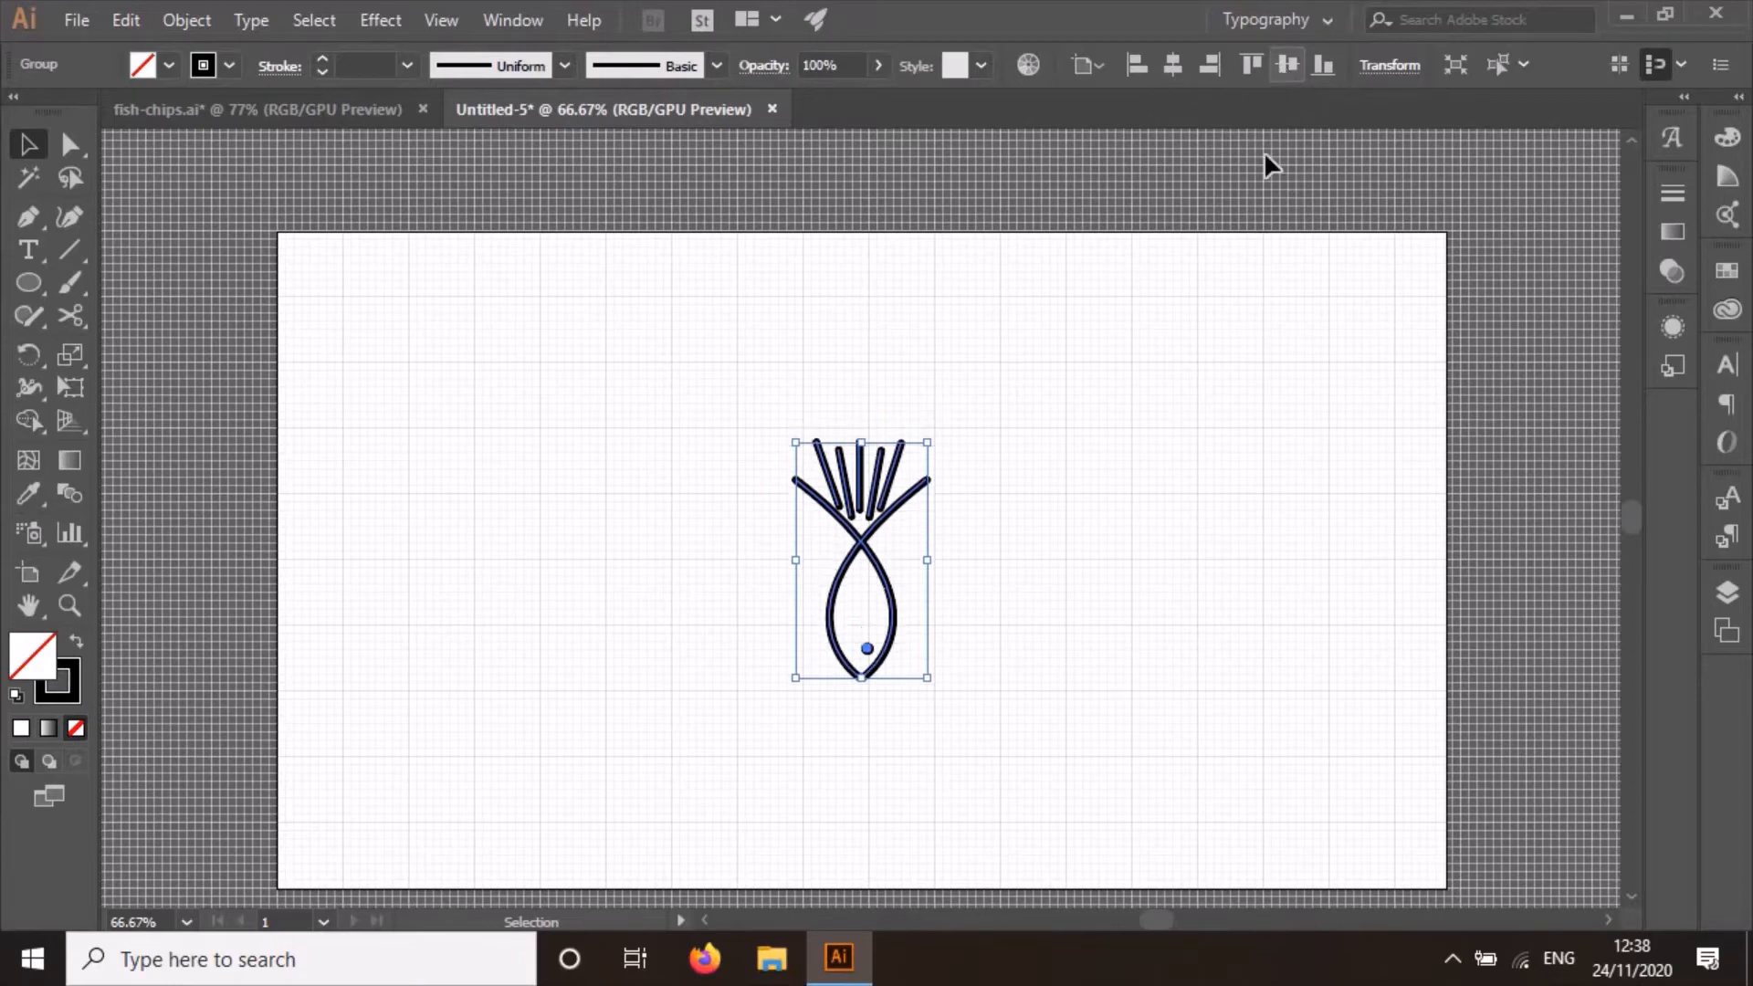
left_click(1061, 545)
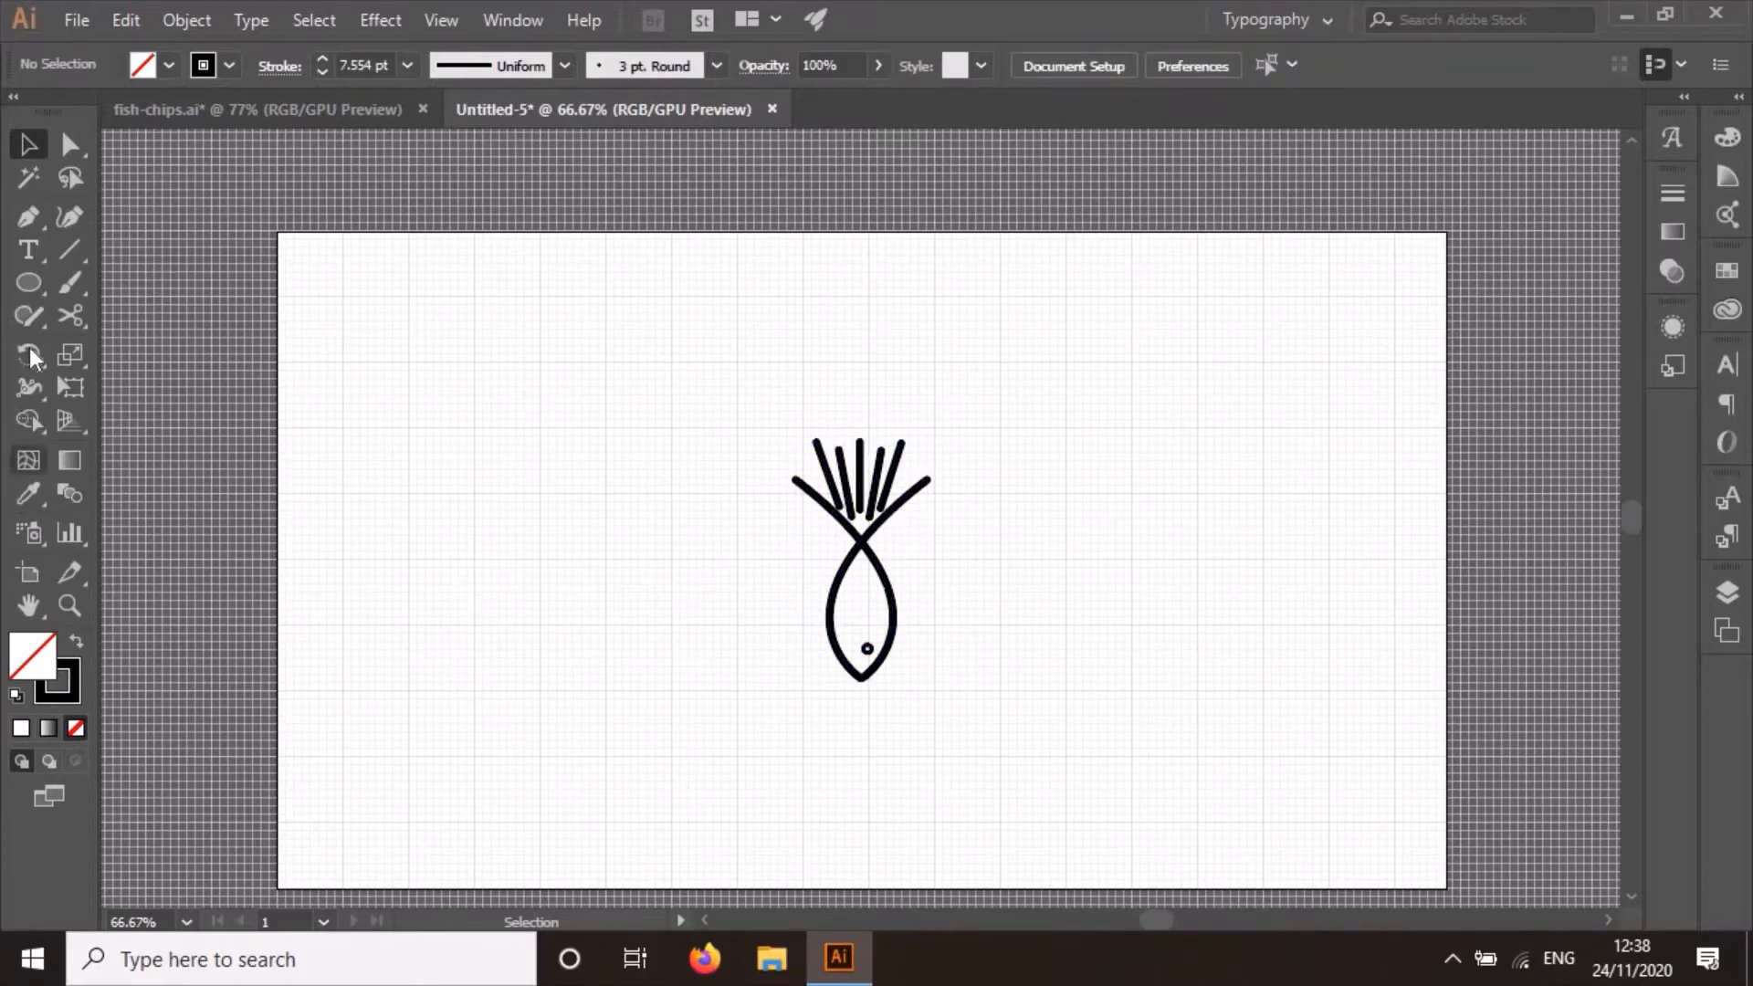
Create a text frame to the left of the fish and replace its placeholder text with FISH.
left_click(28, 249)
left_click_drag(520, 527, 787, 649)
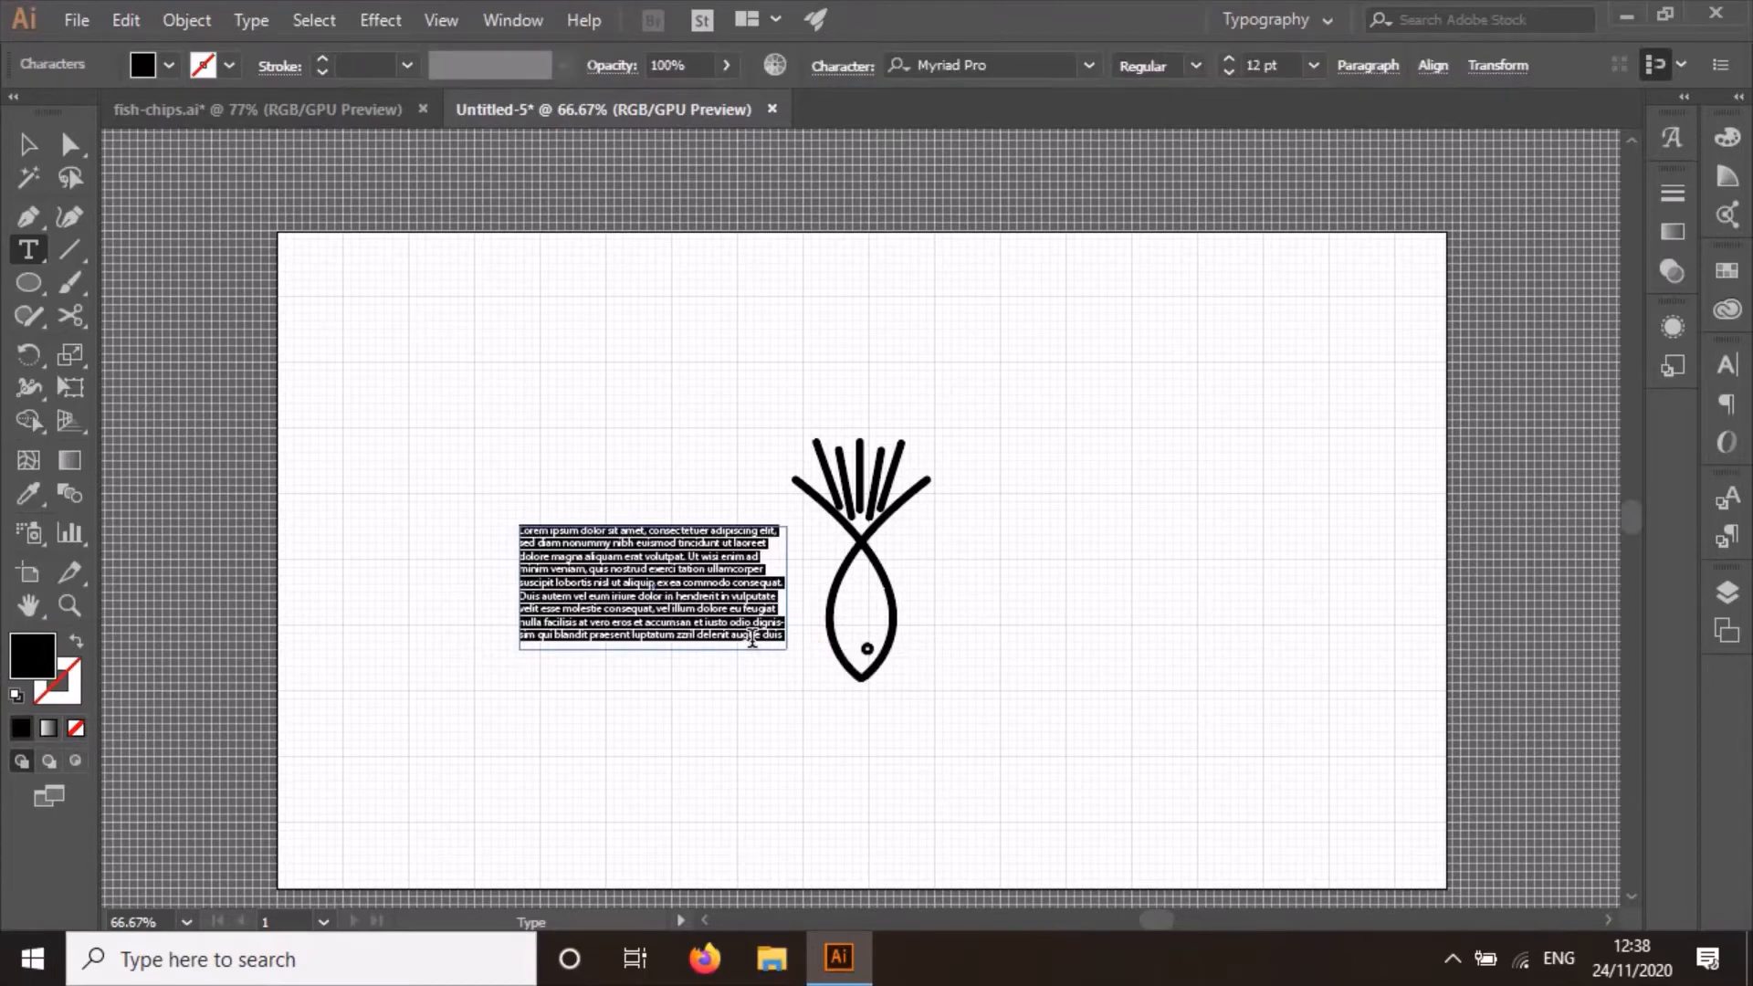
key("BackSpace")
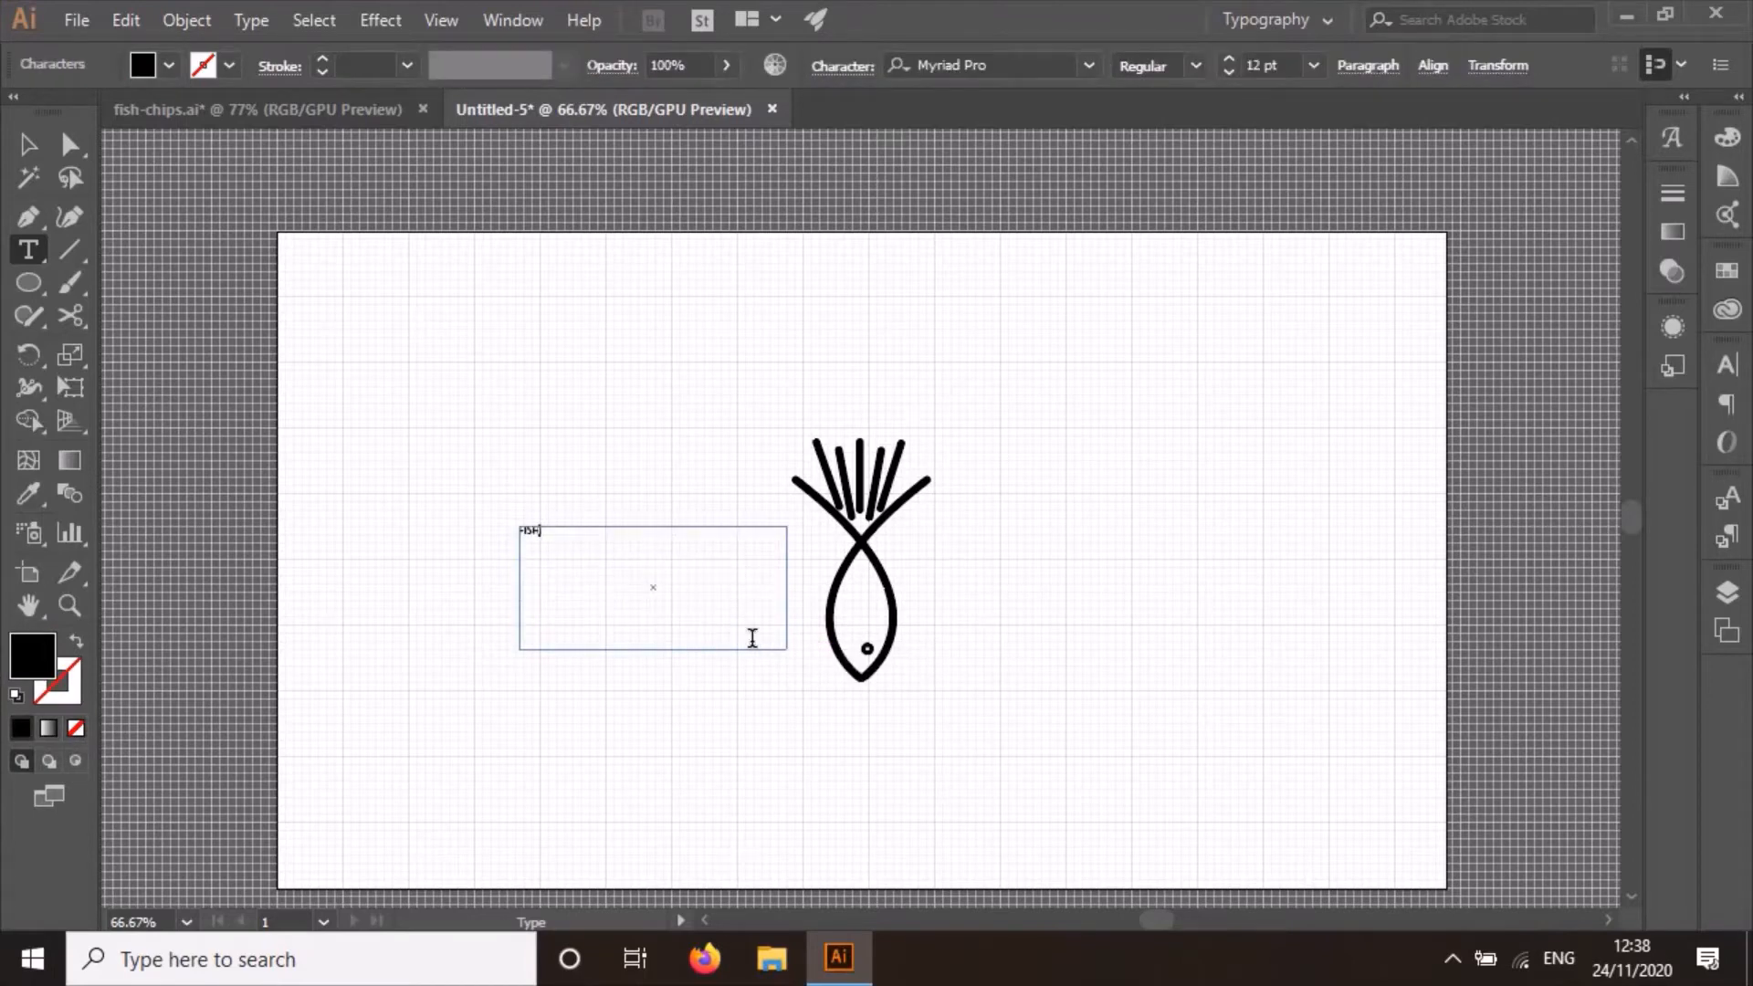
Select the whole word FISH and set its font to Lato Regular.
key("shift+Left")
key("shift+Left")
key("shift+Left")
key("shift+Left")
left_click(1093, 66)
left_click_drag(1389, 552, 1406, 188)
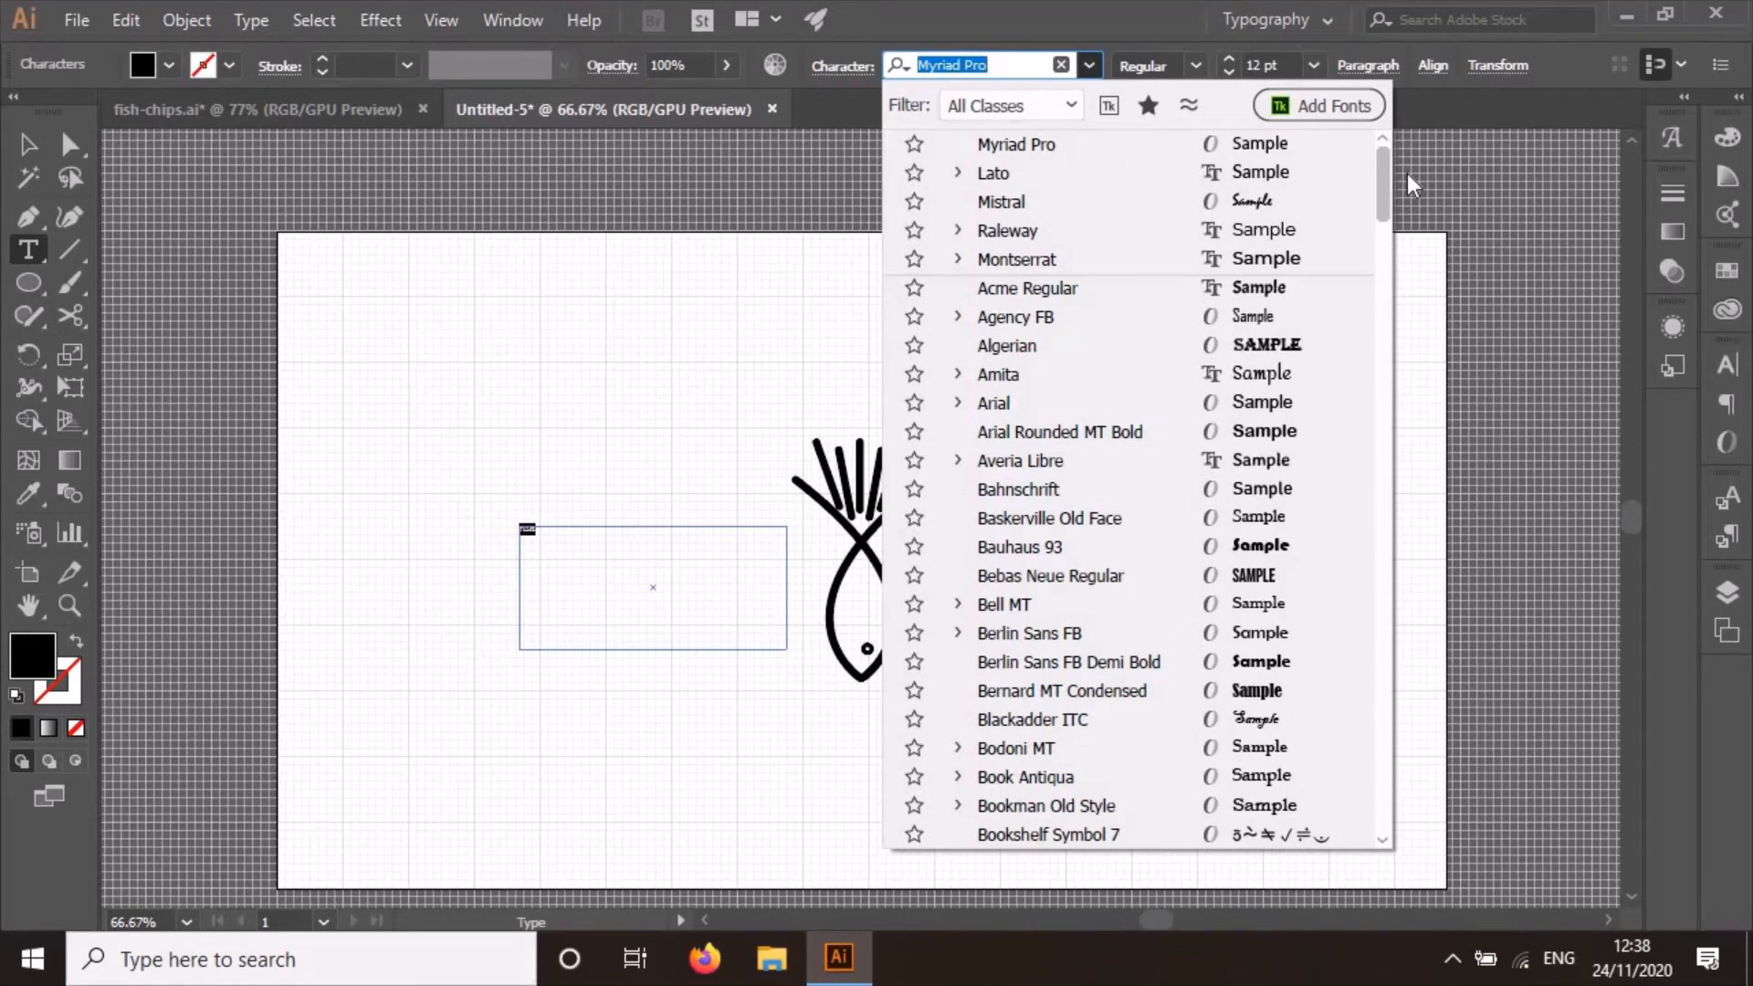
left_click(1070, 177)
left_click(1201, 68)
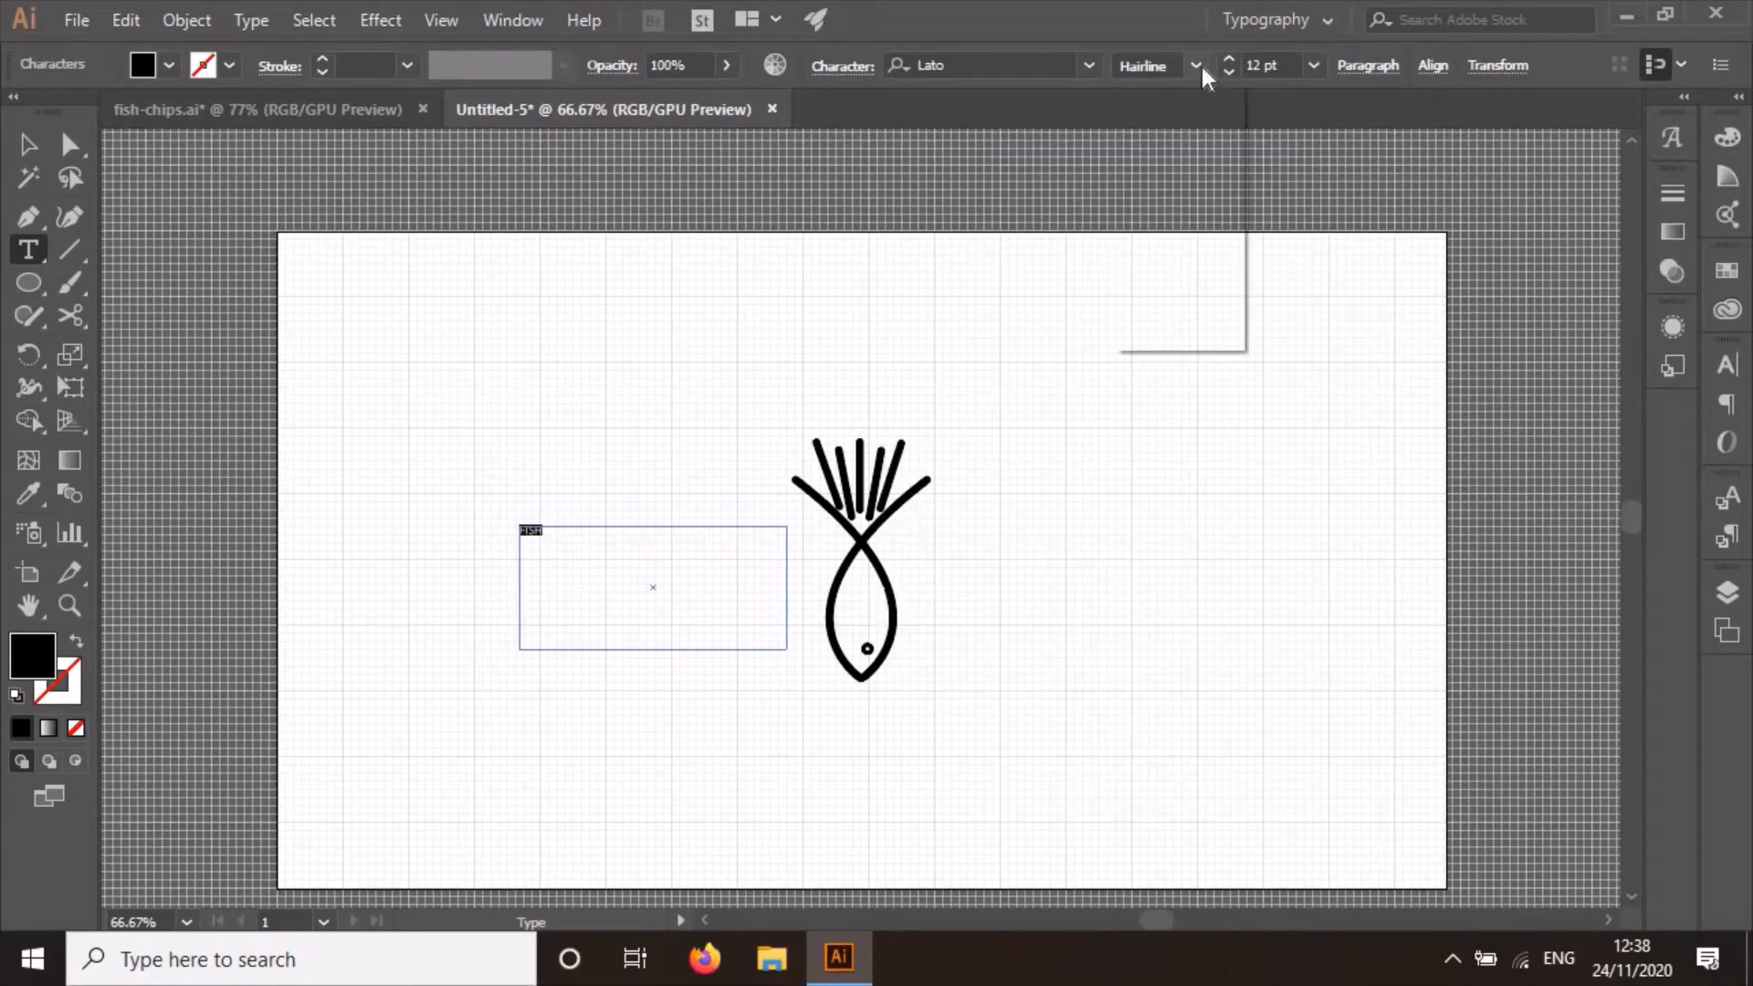
left_click(1203, 181)
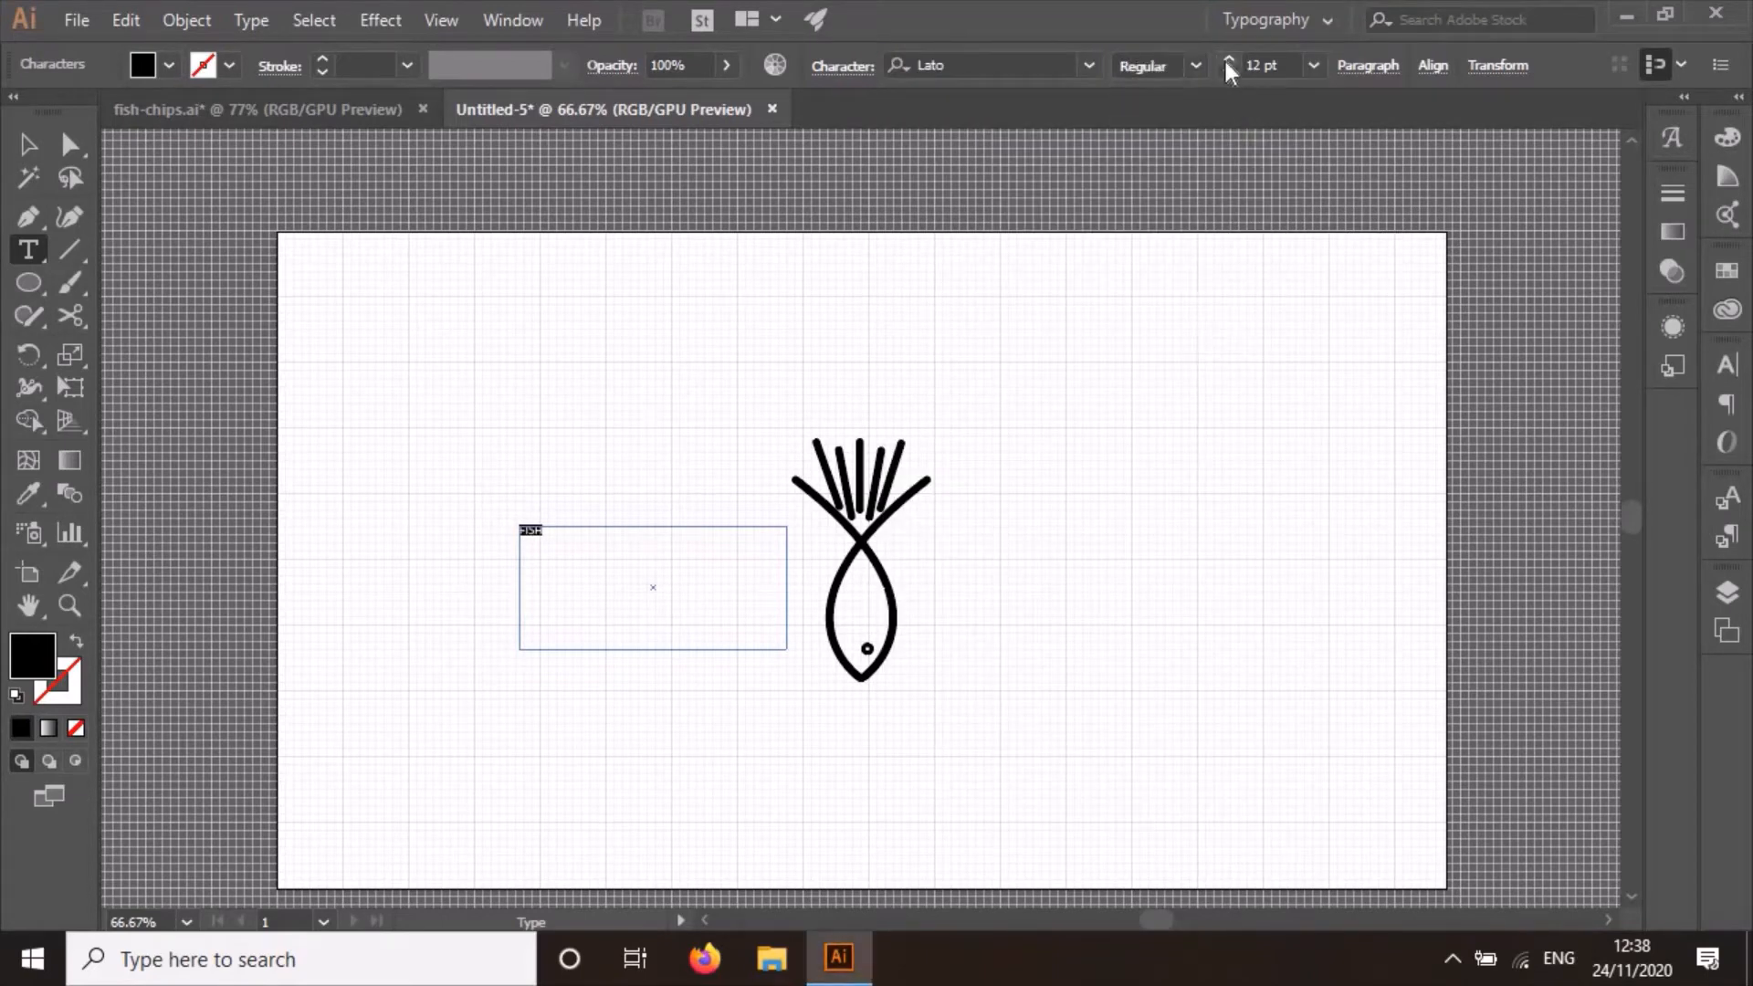
Set the font size of the word FISH to 100 pt.
left_click_drag(1225, 62, 1225, 62)
left_click_drag(1264, 65, 1244, 70)
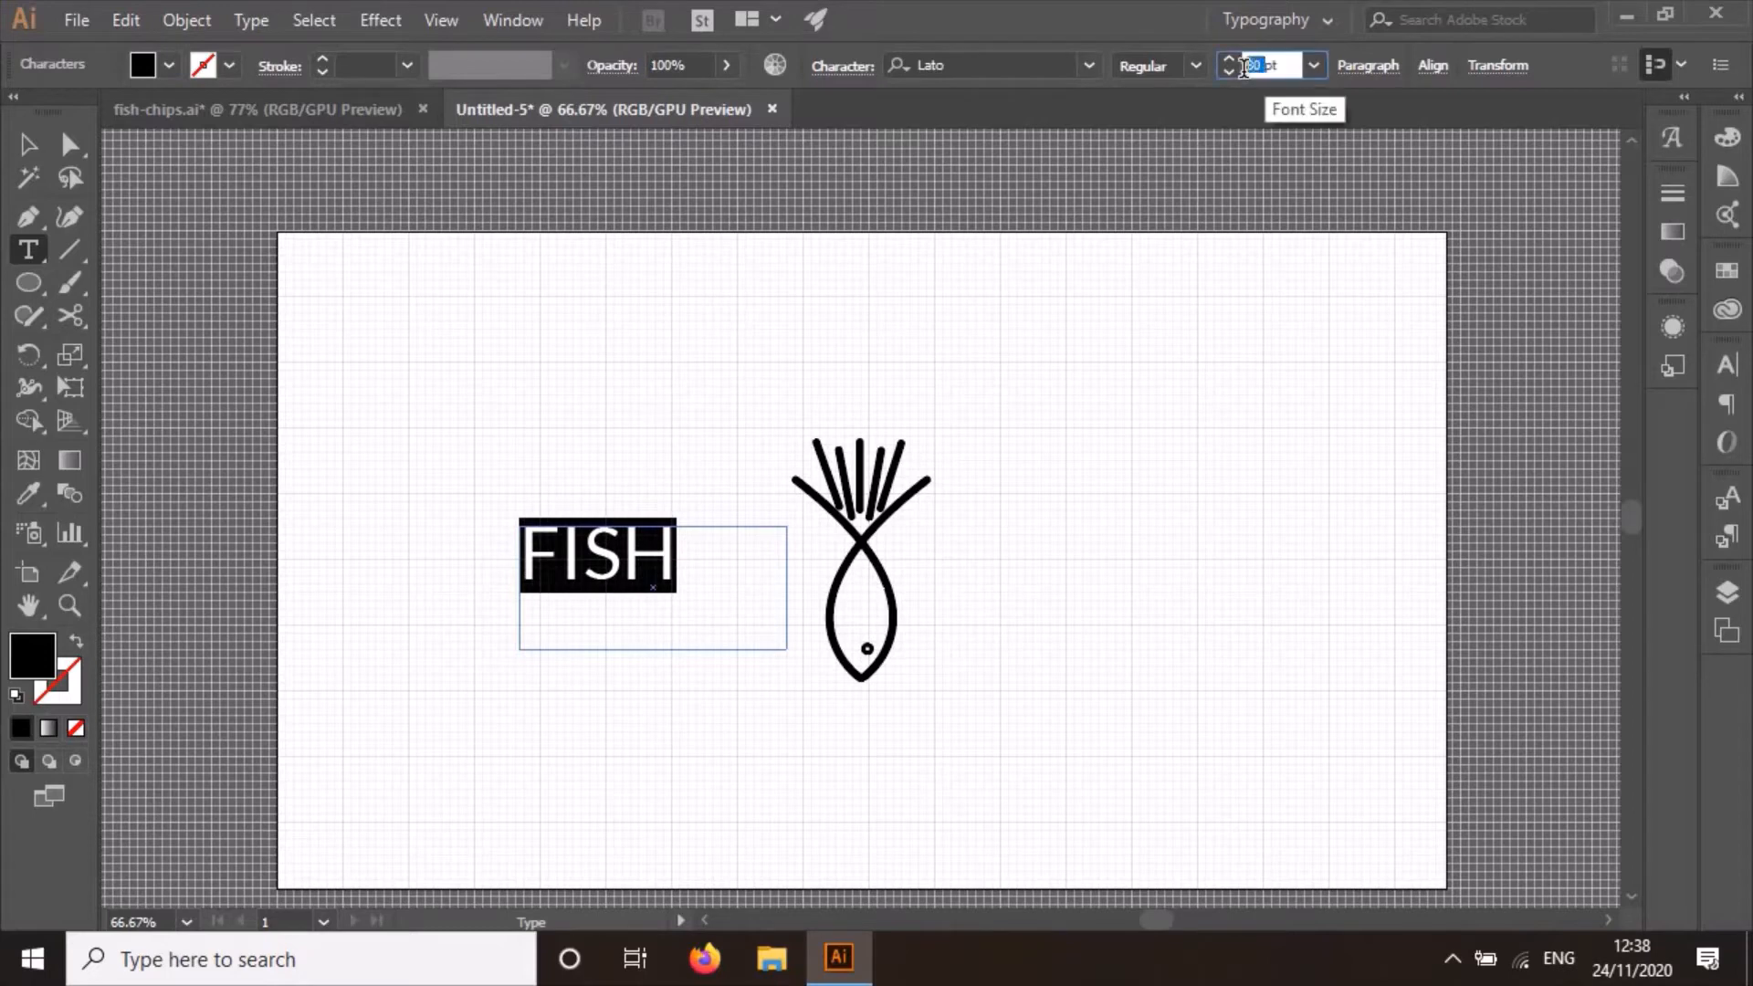
type("100")
key("Return")
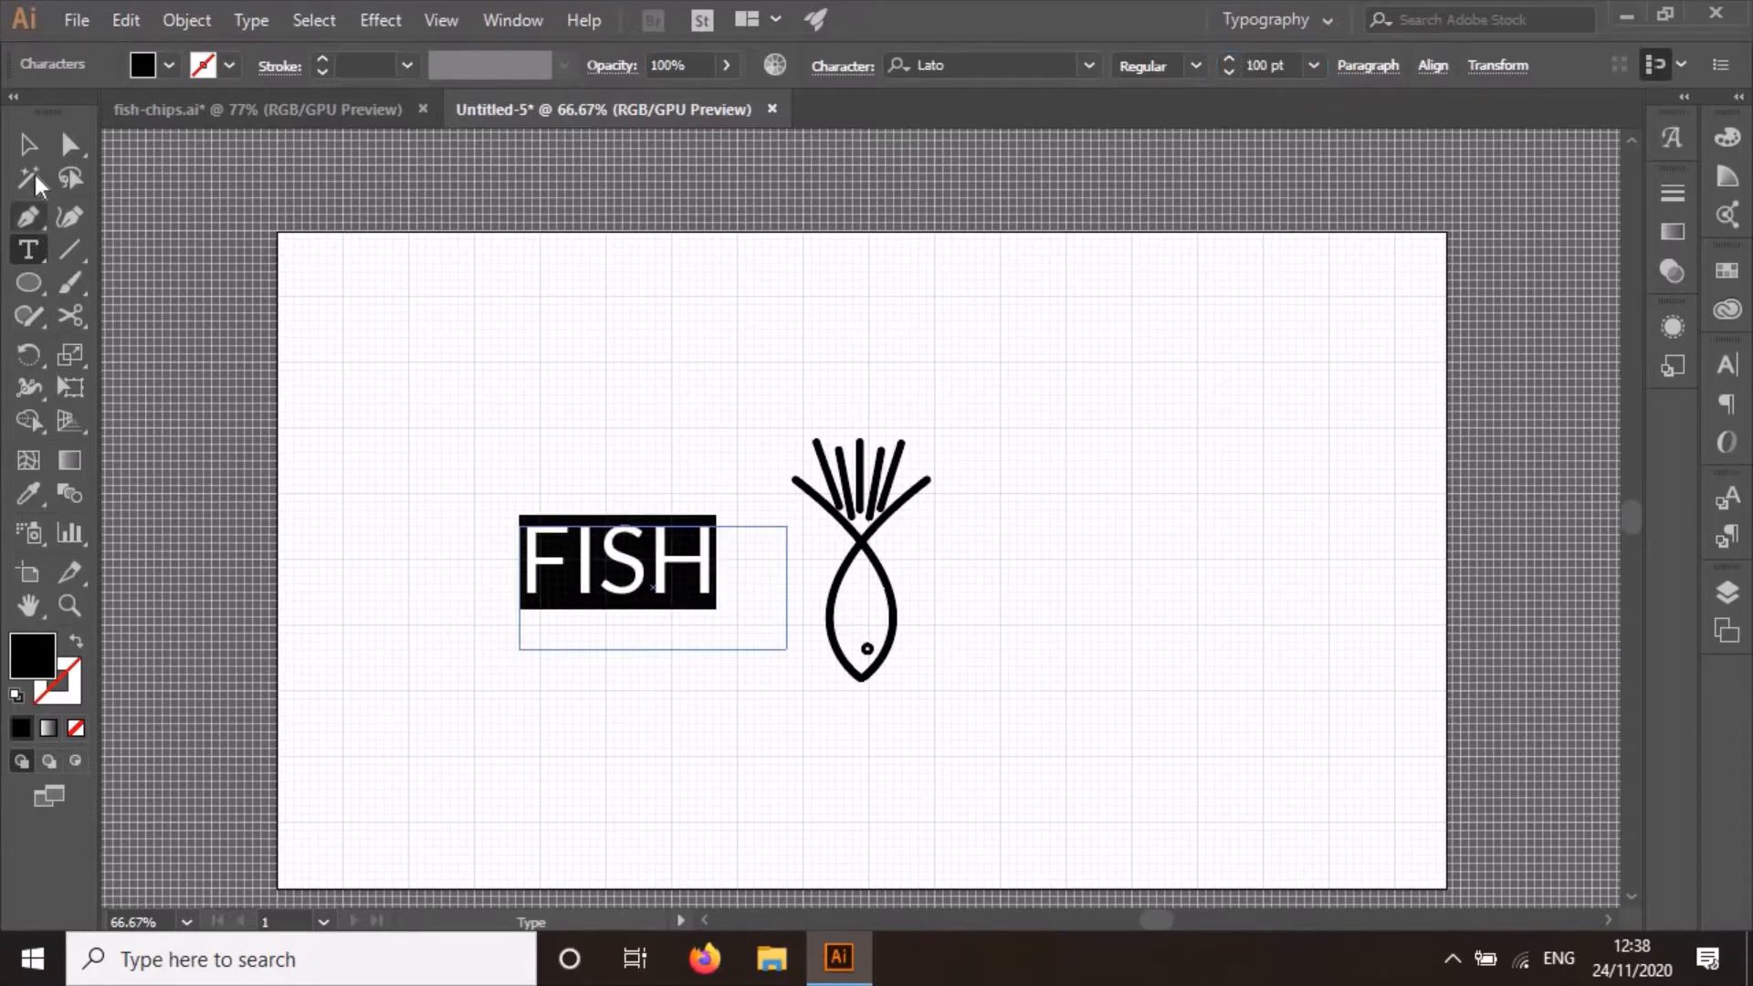
Shrink the FISH text frame to fit the word more closely and move it slightly down and to the right.
left_click(28, 144)
left_click_drag(662, 659, 653, 607)
left_click_drag(779, 564, 772, 565)
left_click_drag(638, 568, 657, 593)
left_click(1087, 849)
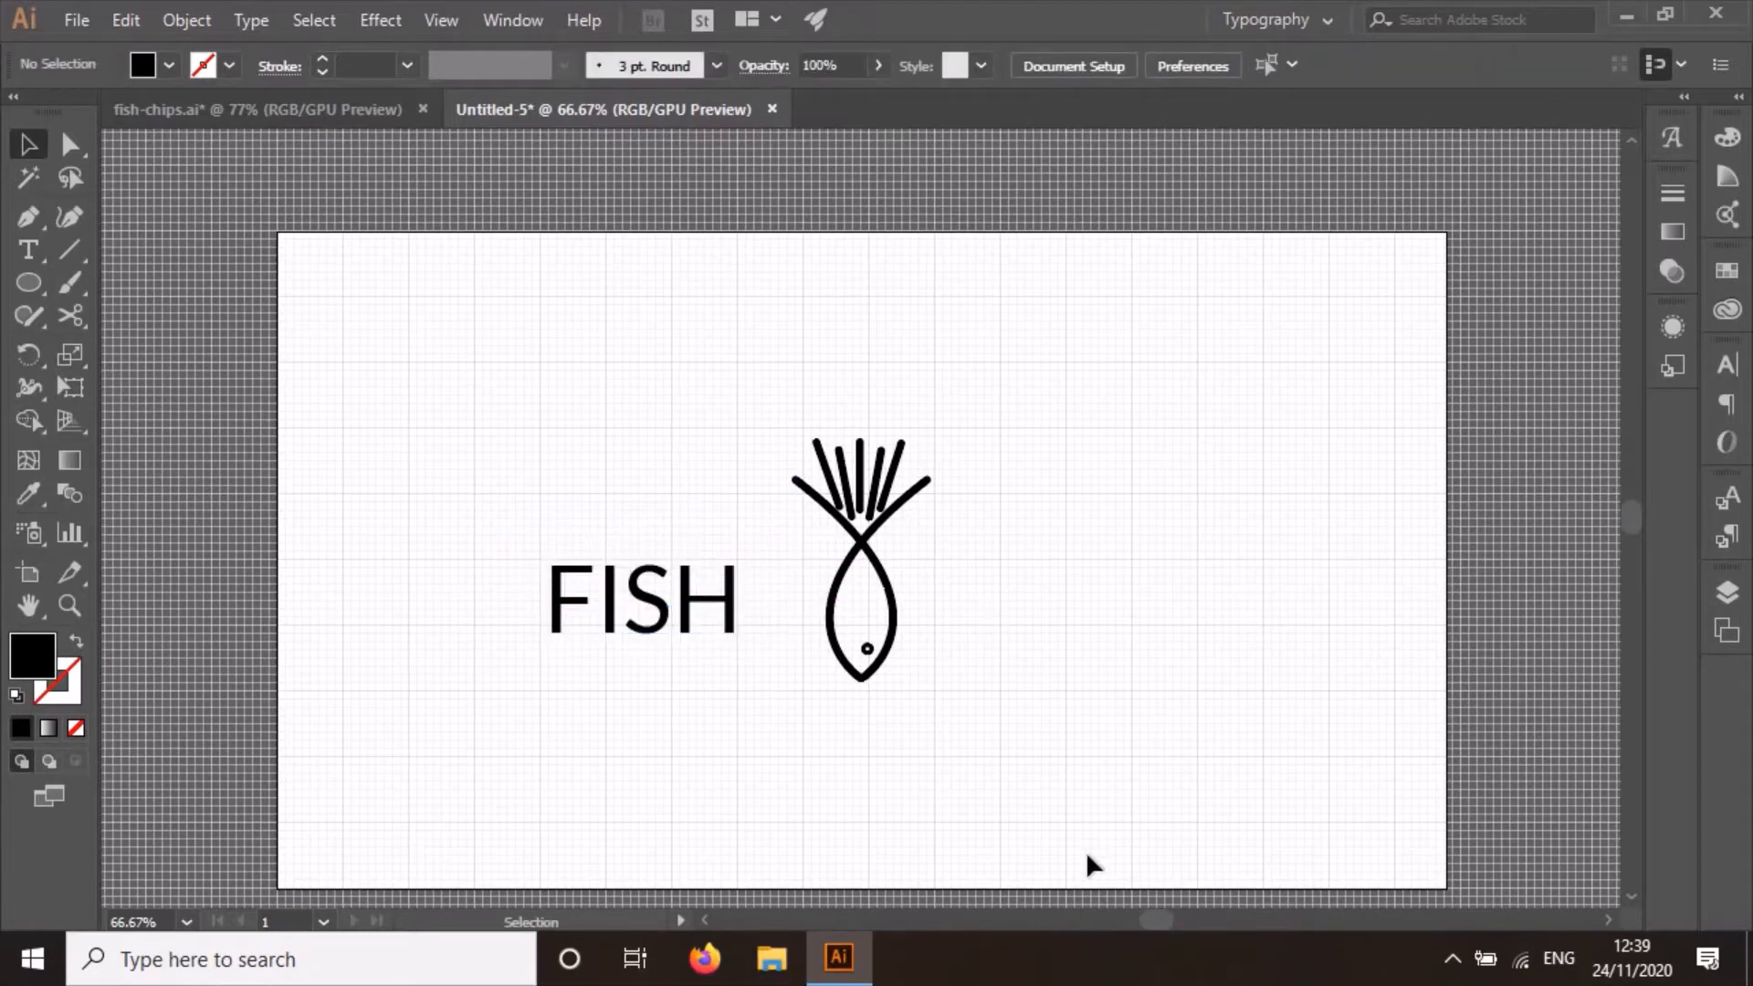
Duplicate the FISH text and place the copy to the right of the fish drawing, roughly level with the original.
left_click(651, 605)
key("ctrl+c")
key("ctrl+v")
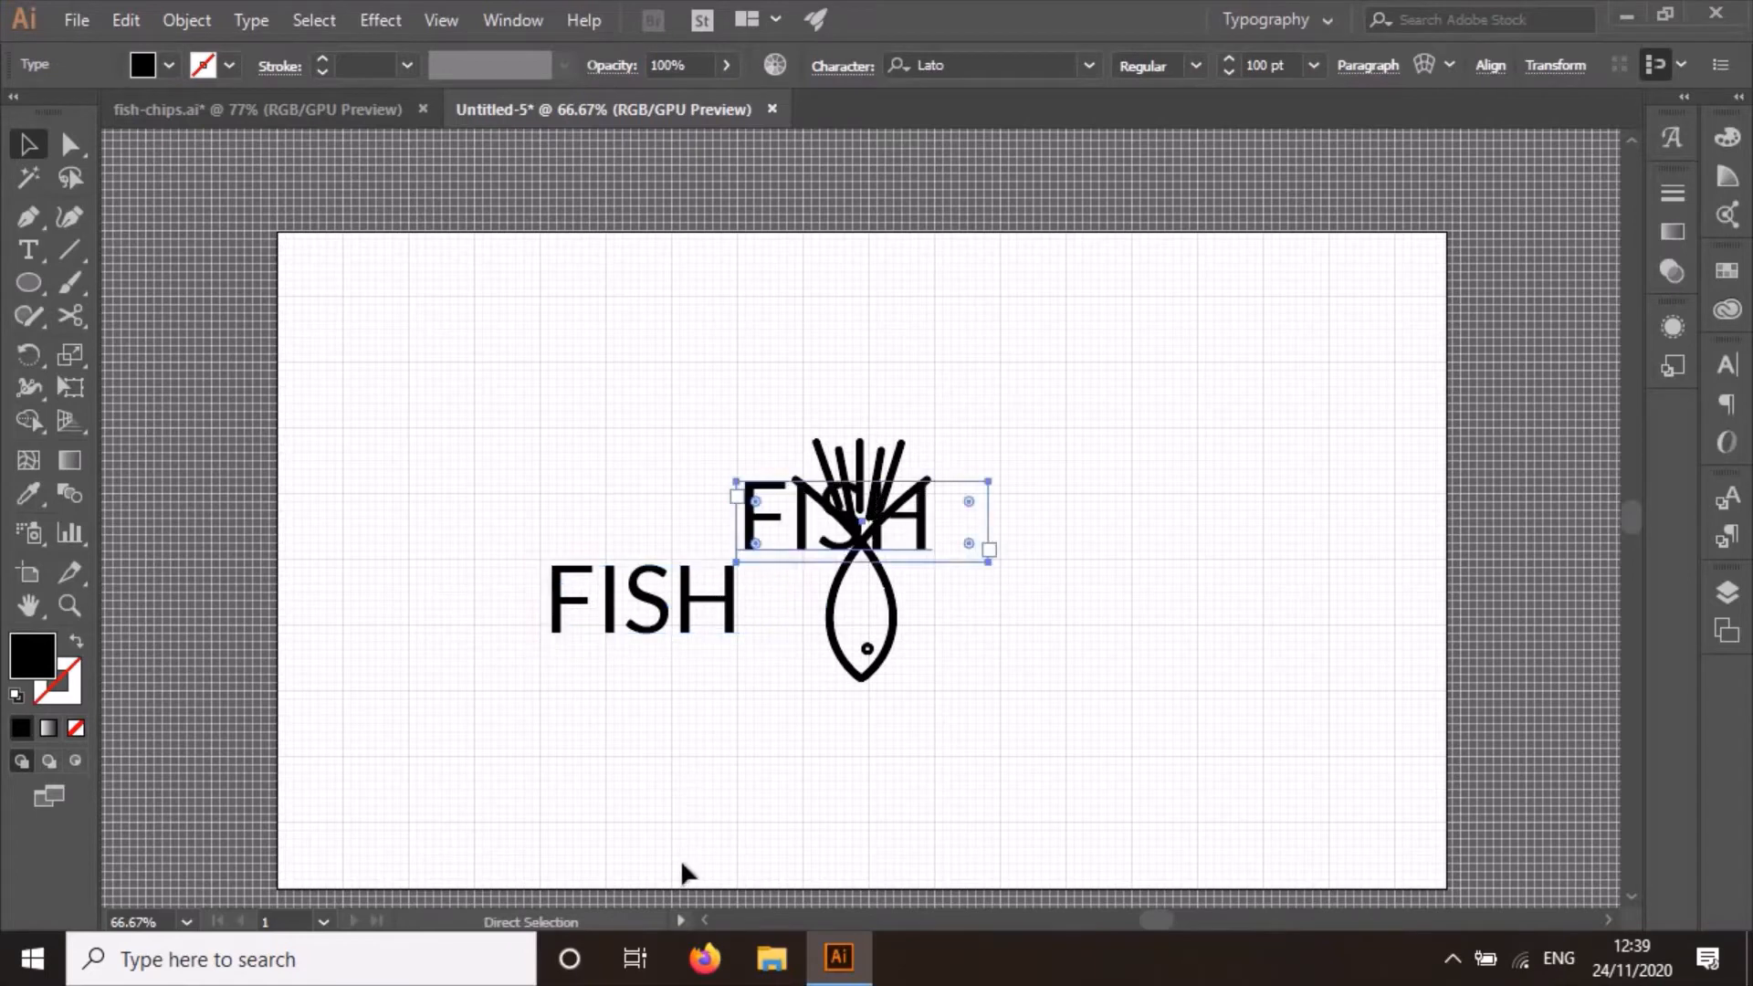
left_click_drag(766, 517, 992, 594)
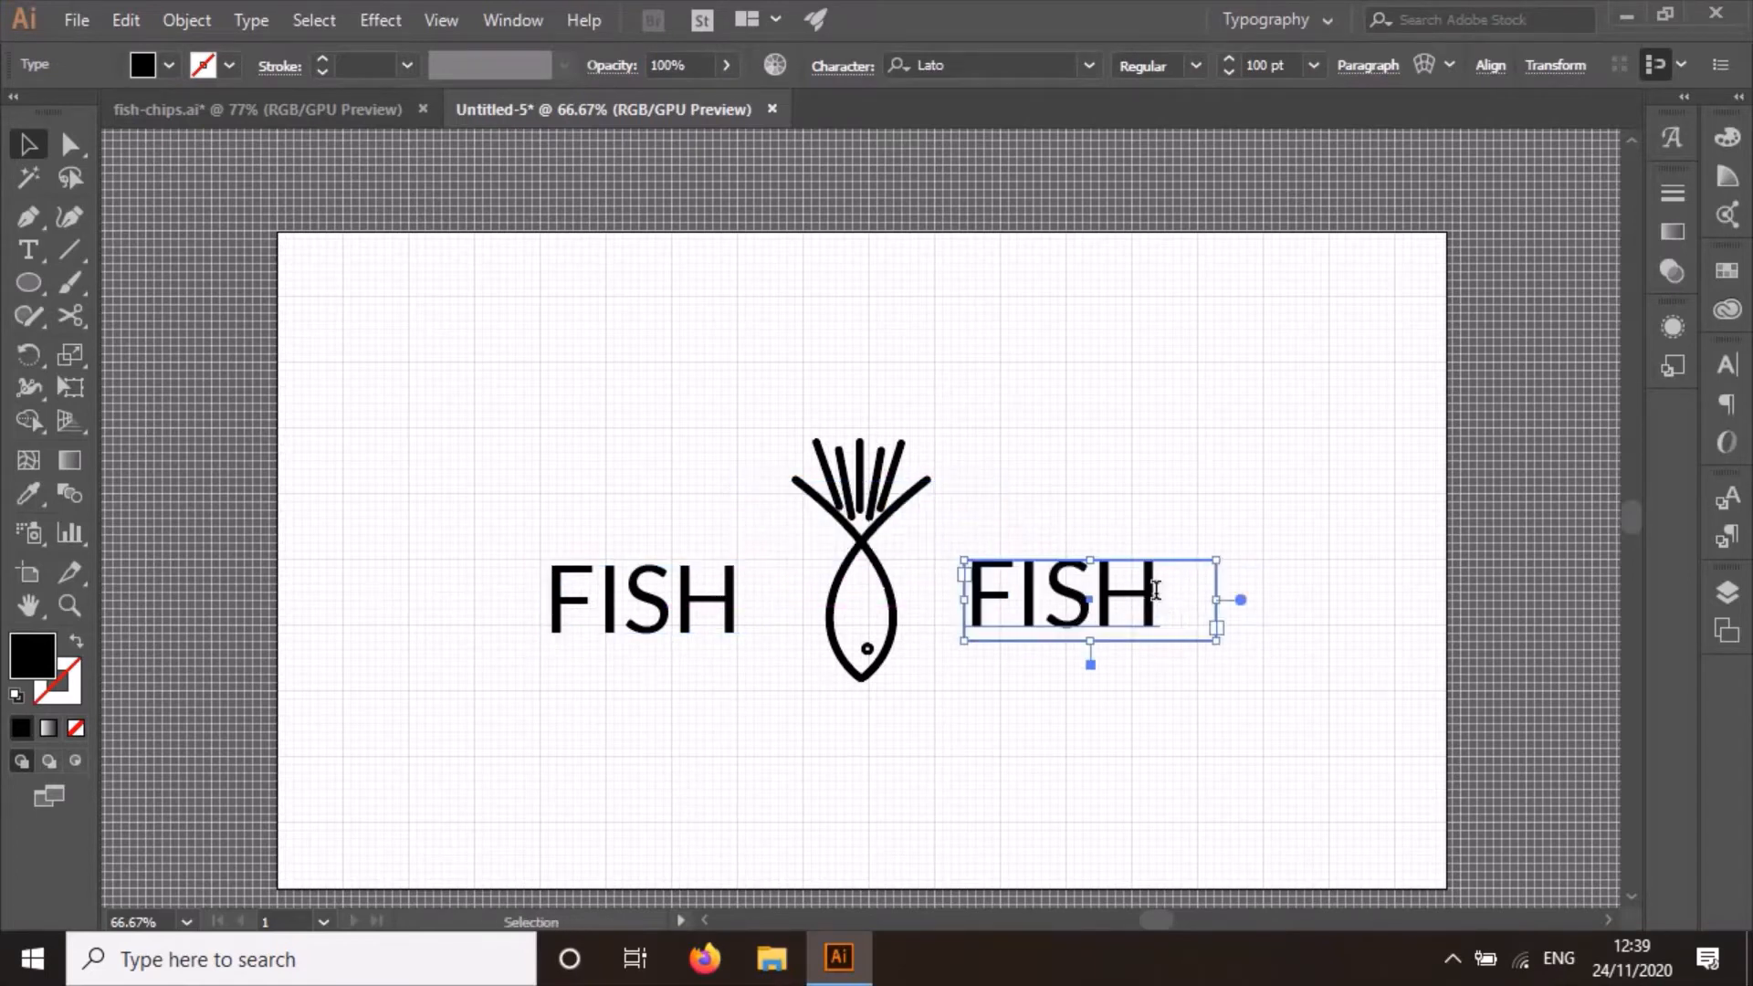
Replace the text of the copy to the right of the fish with CHIPS.
double_click(1157, 595)
key("BackSpace")
key("BackSpace")
key("BackSpace")
key("BackSpace")
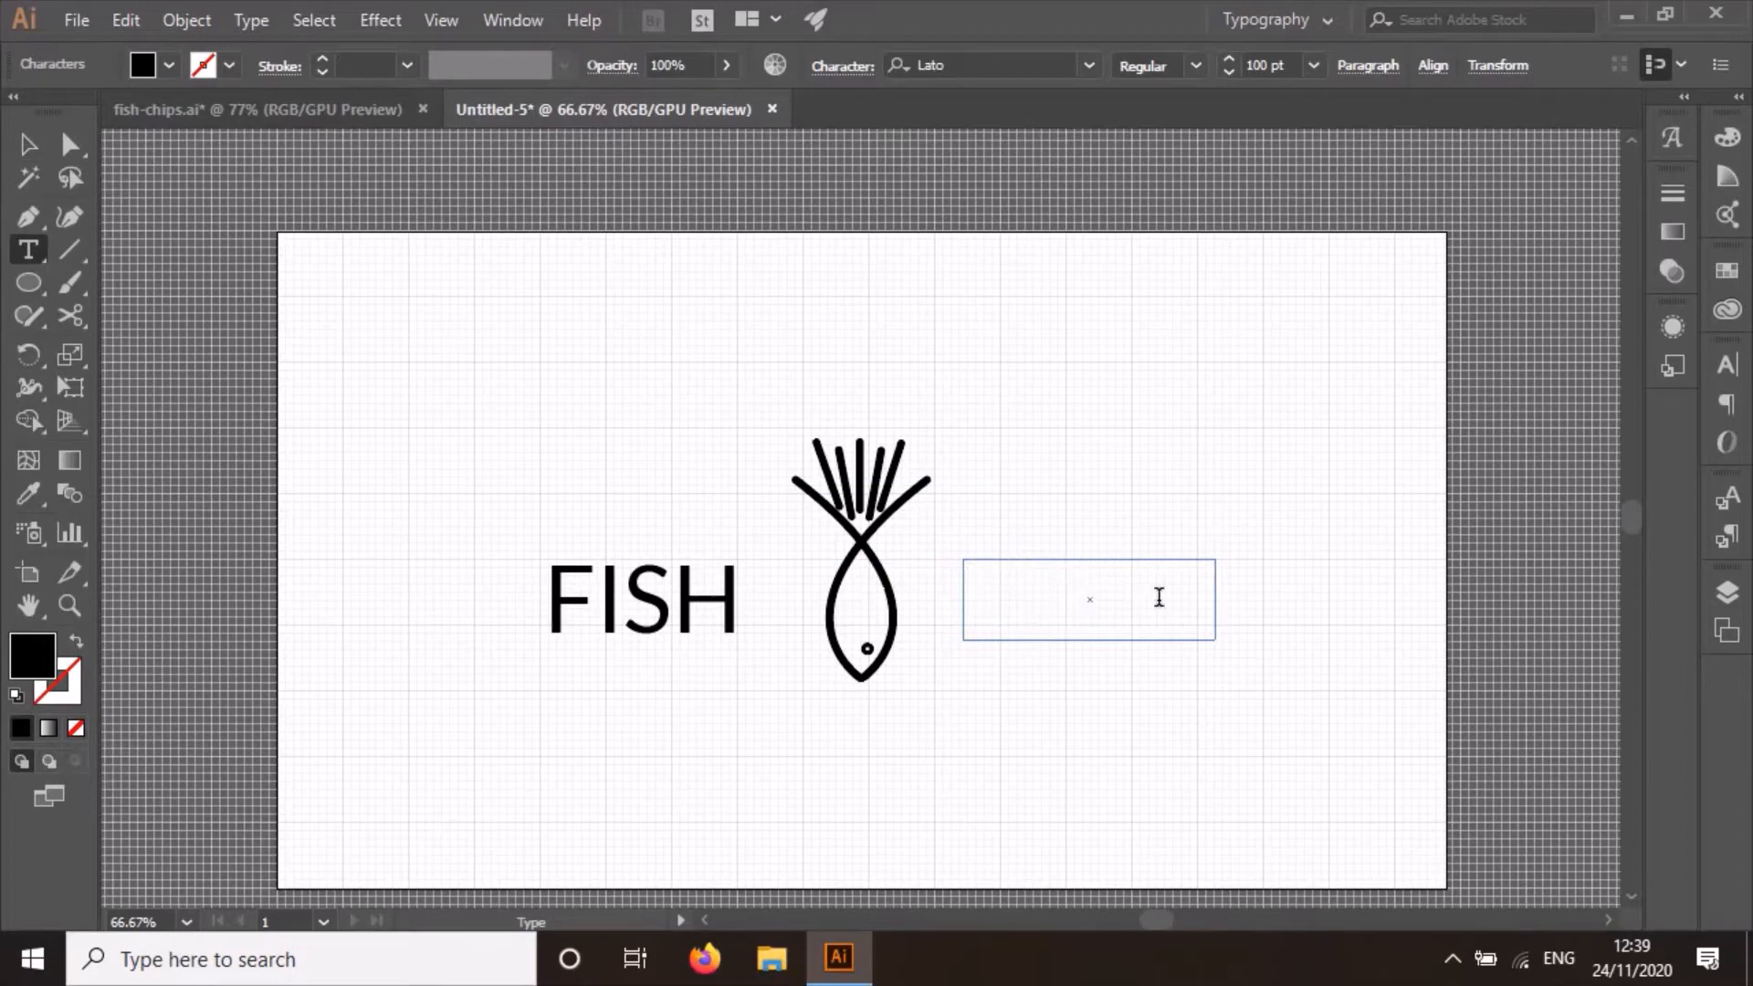
type("CHIP")
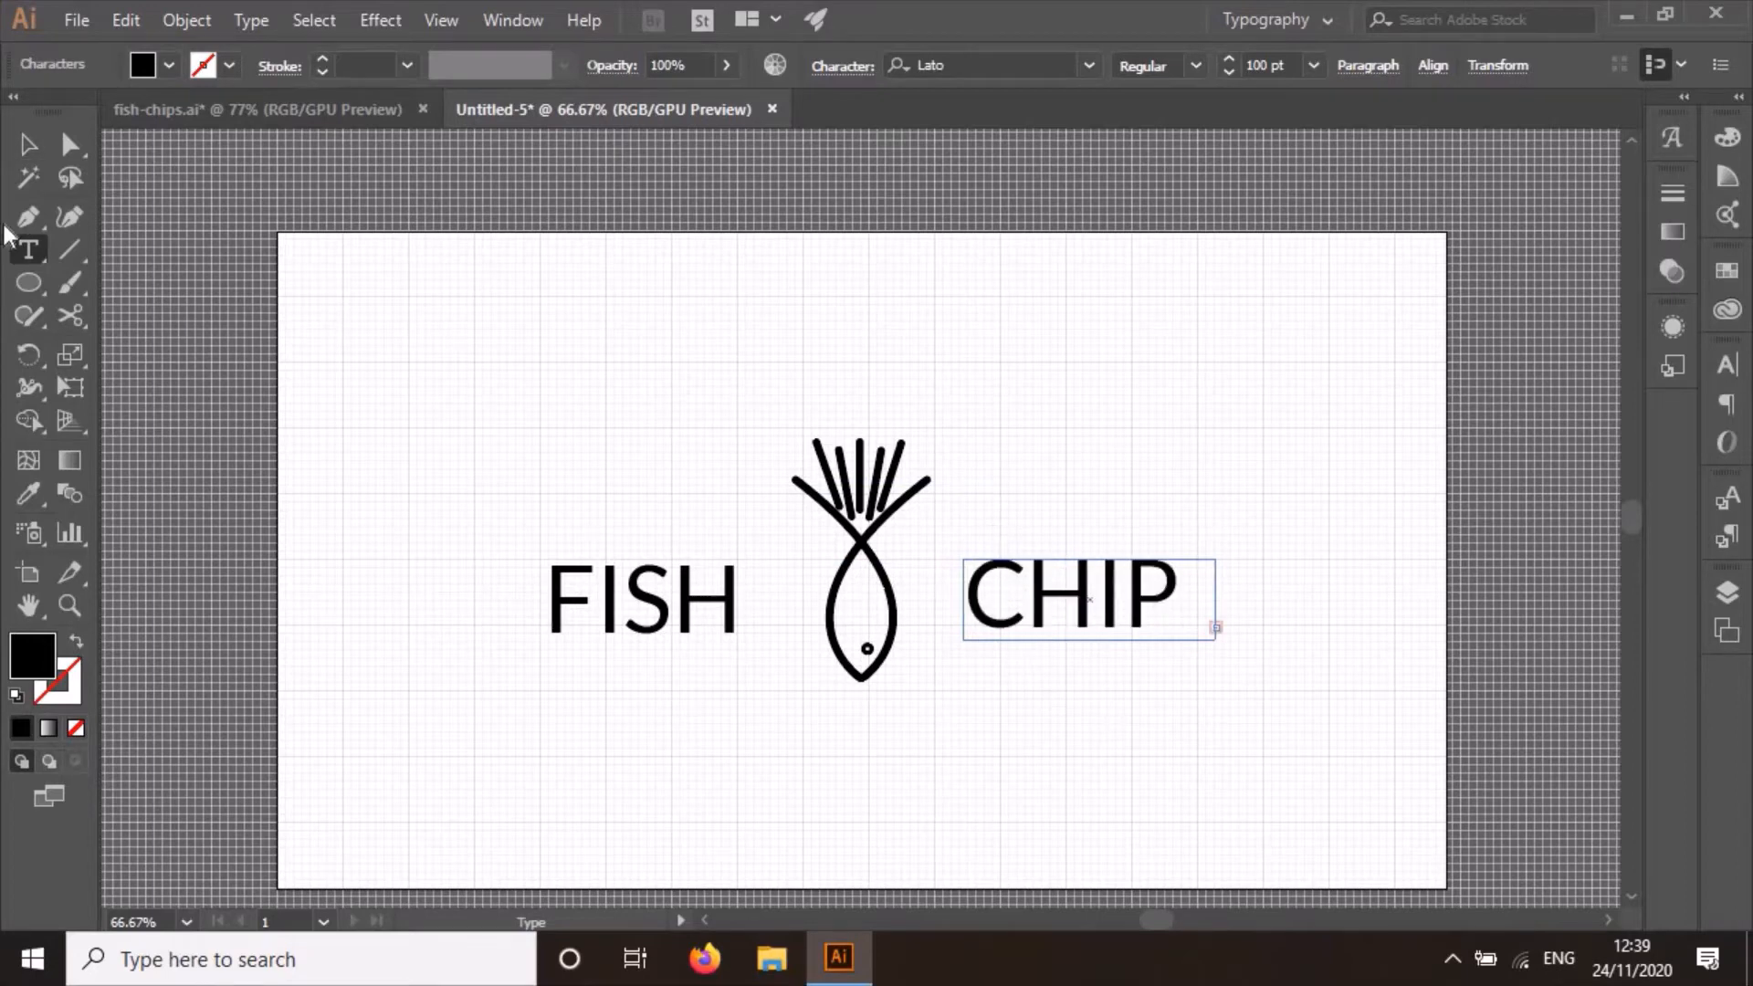
Widen the text frame right of the fish so that the whole word CHIPS fits on its line.
left_click(27, 144)
left_click(1123, 644)
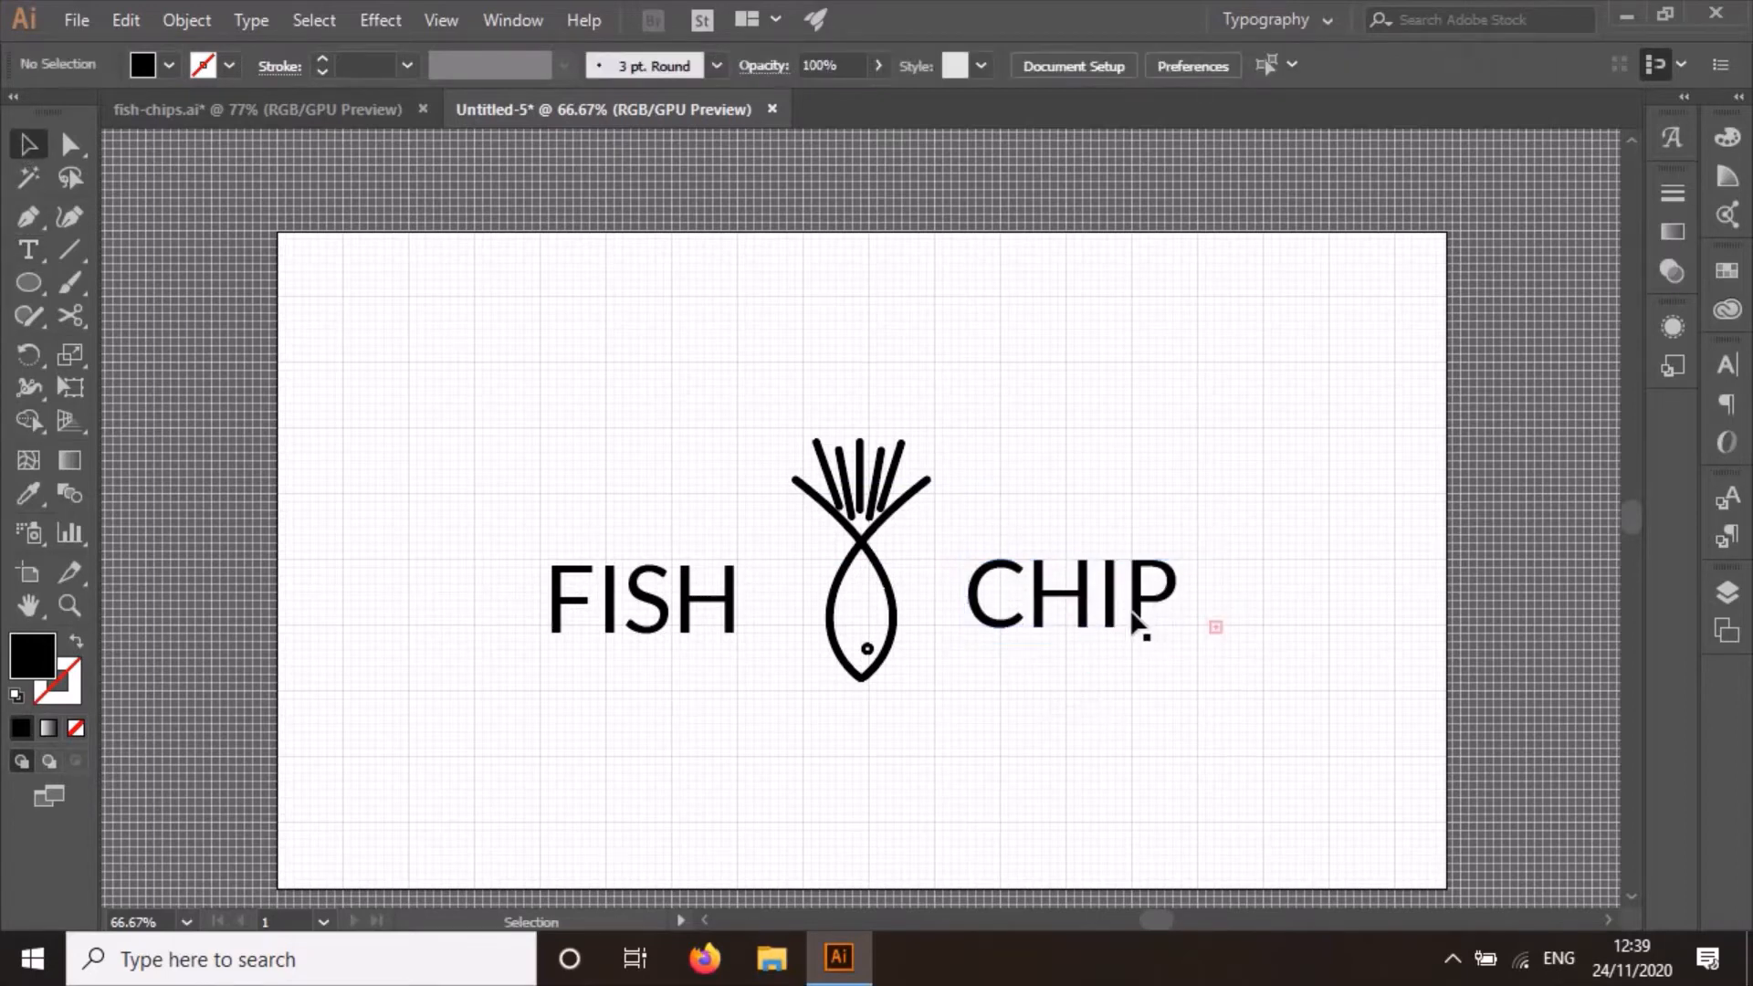
left_click(1203, 625)
left_click_drag(1215, 600, 1255, 598)
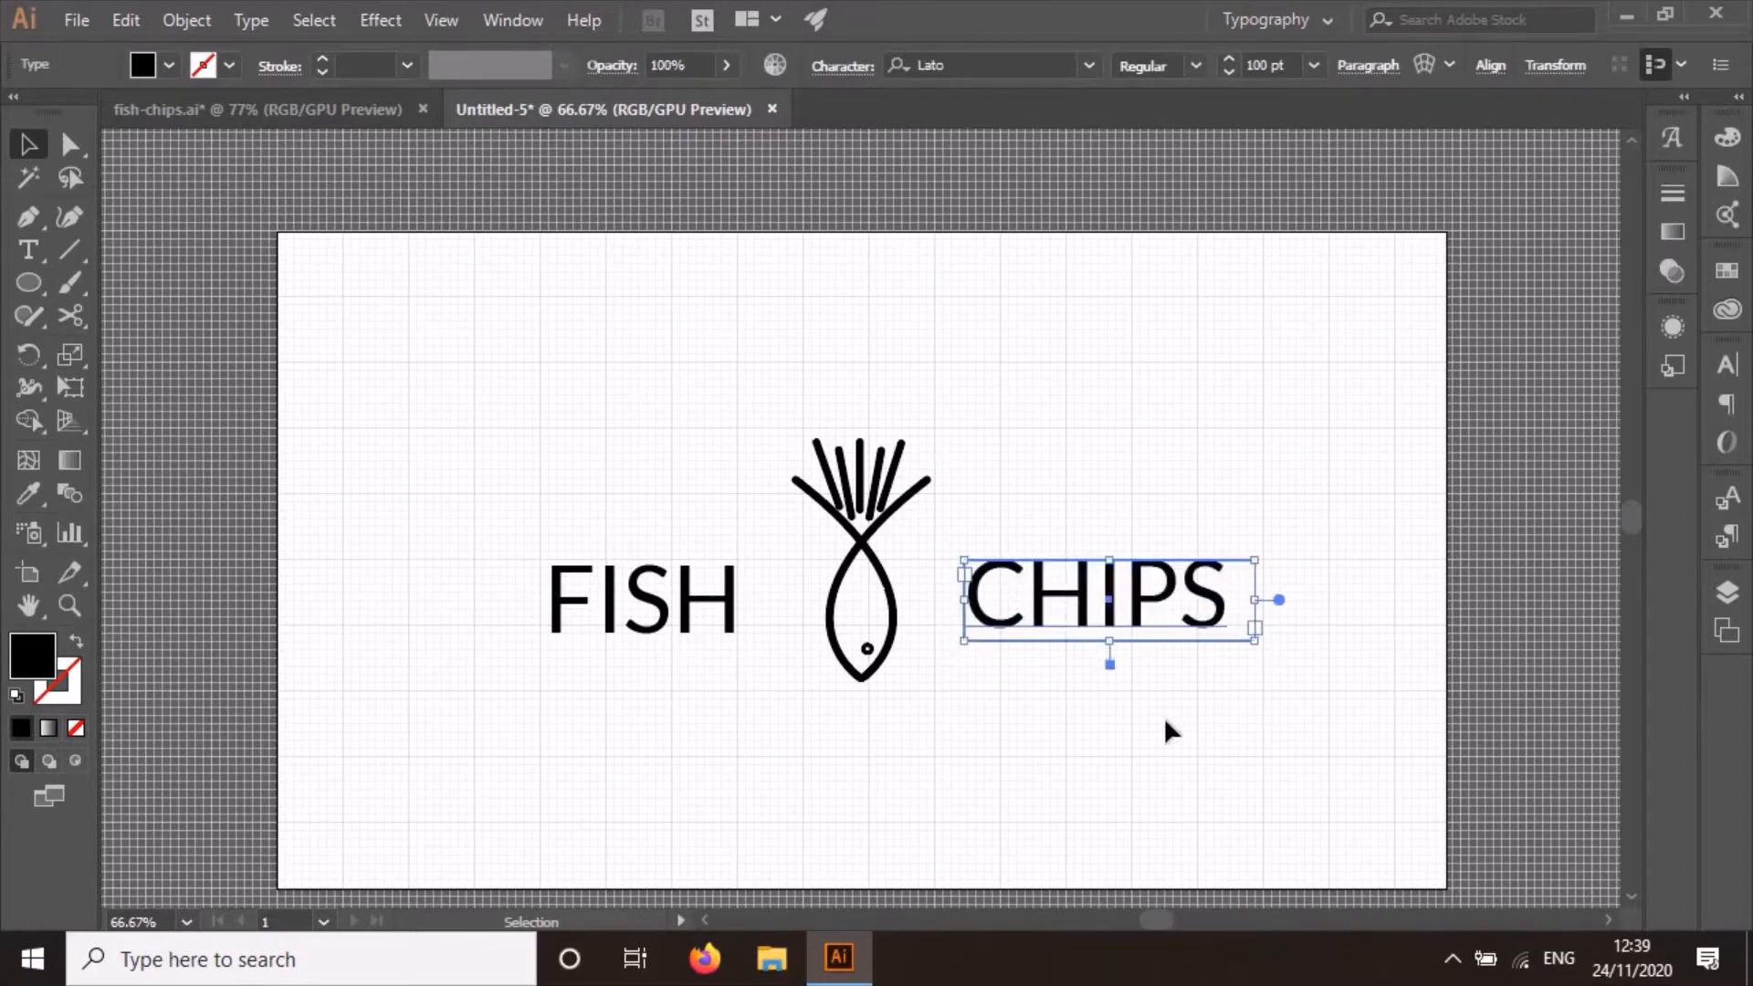
left_click(1140, 724)
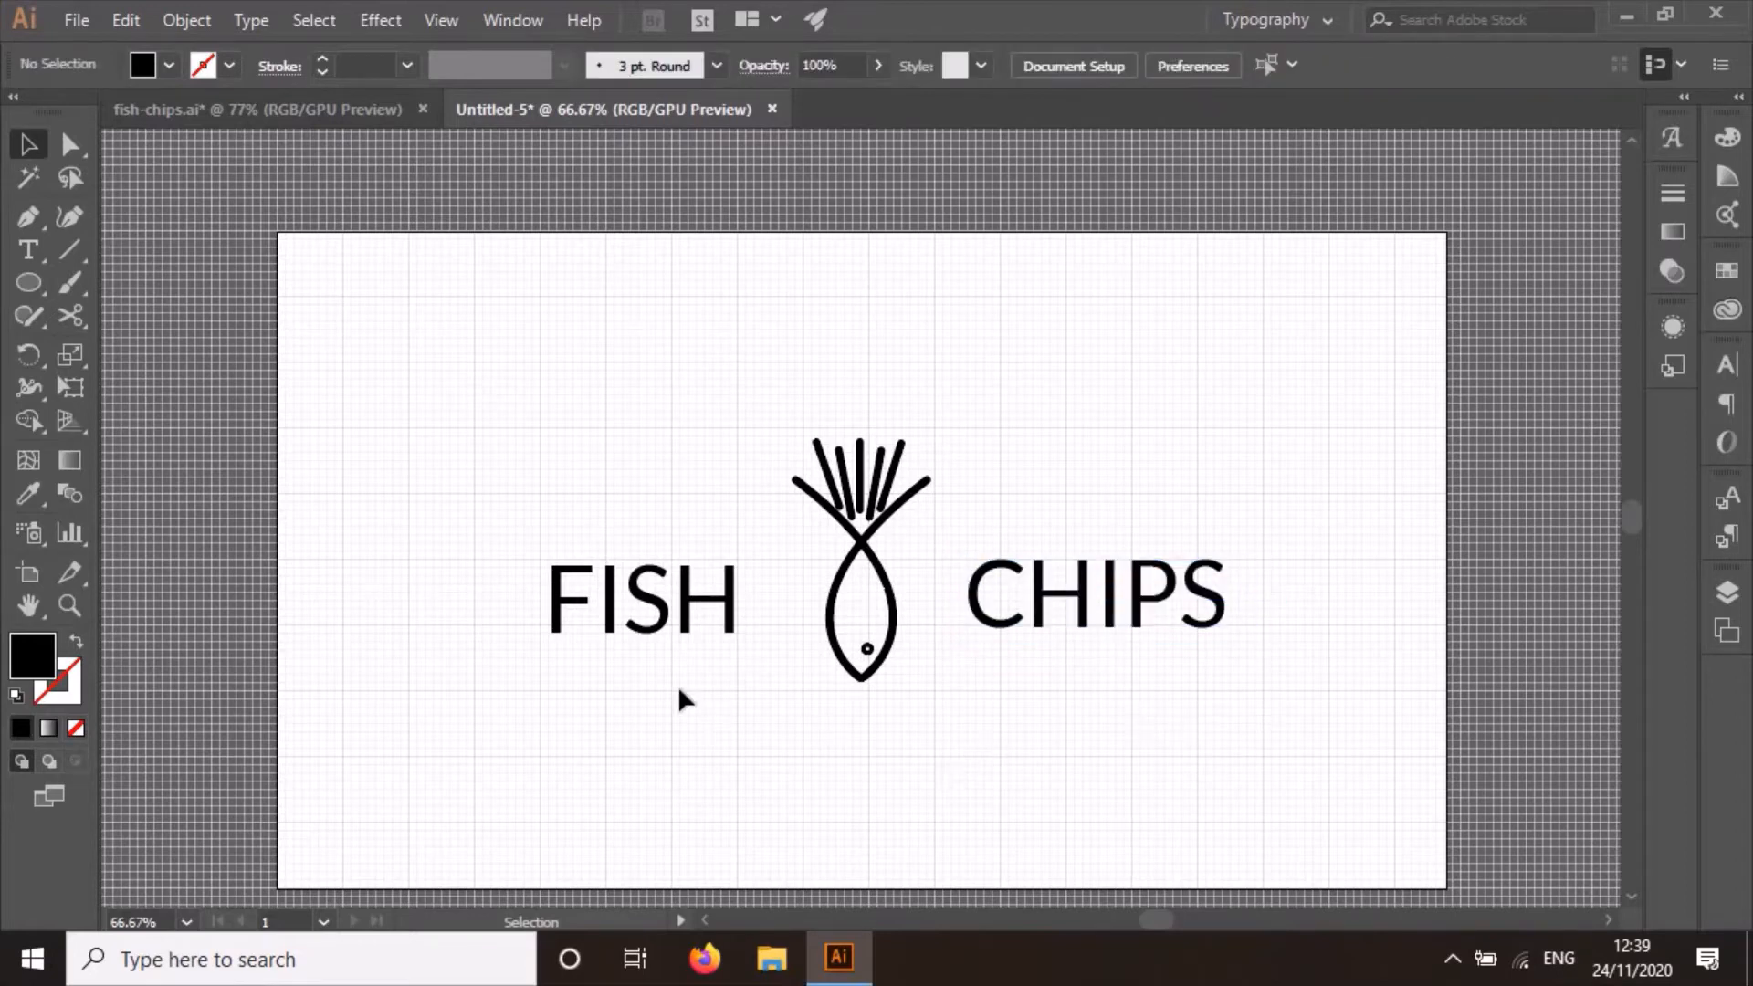
Convert the FISH text to outlines and ungroup it into separate letters.
left_click(564, 603)
right_click(563, 599)
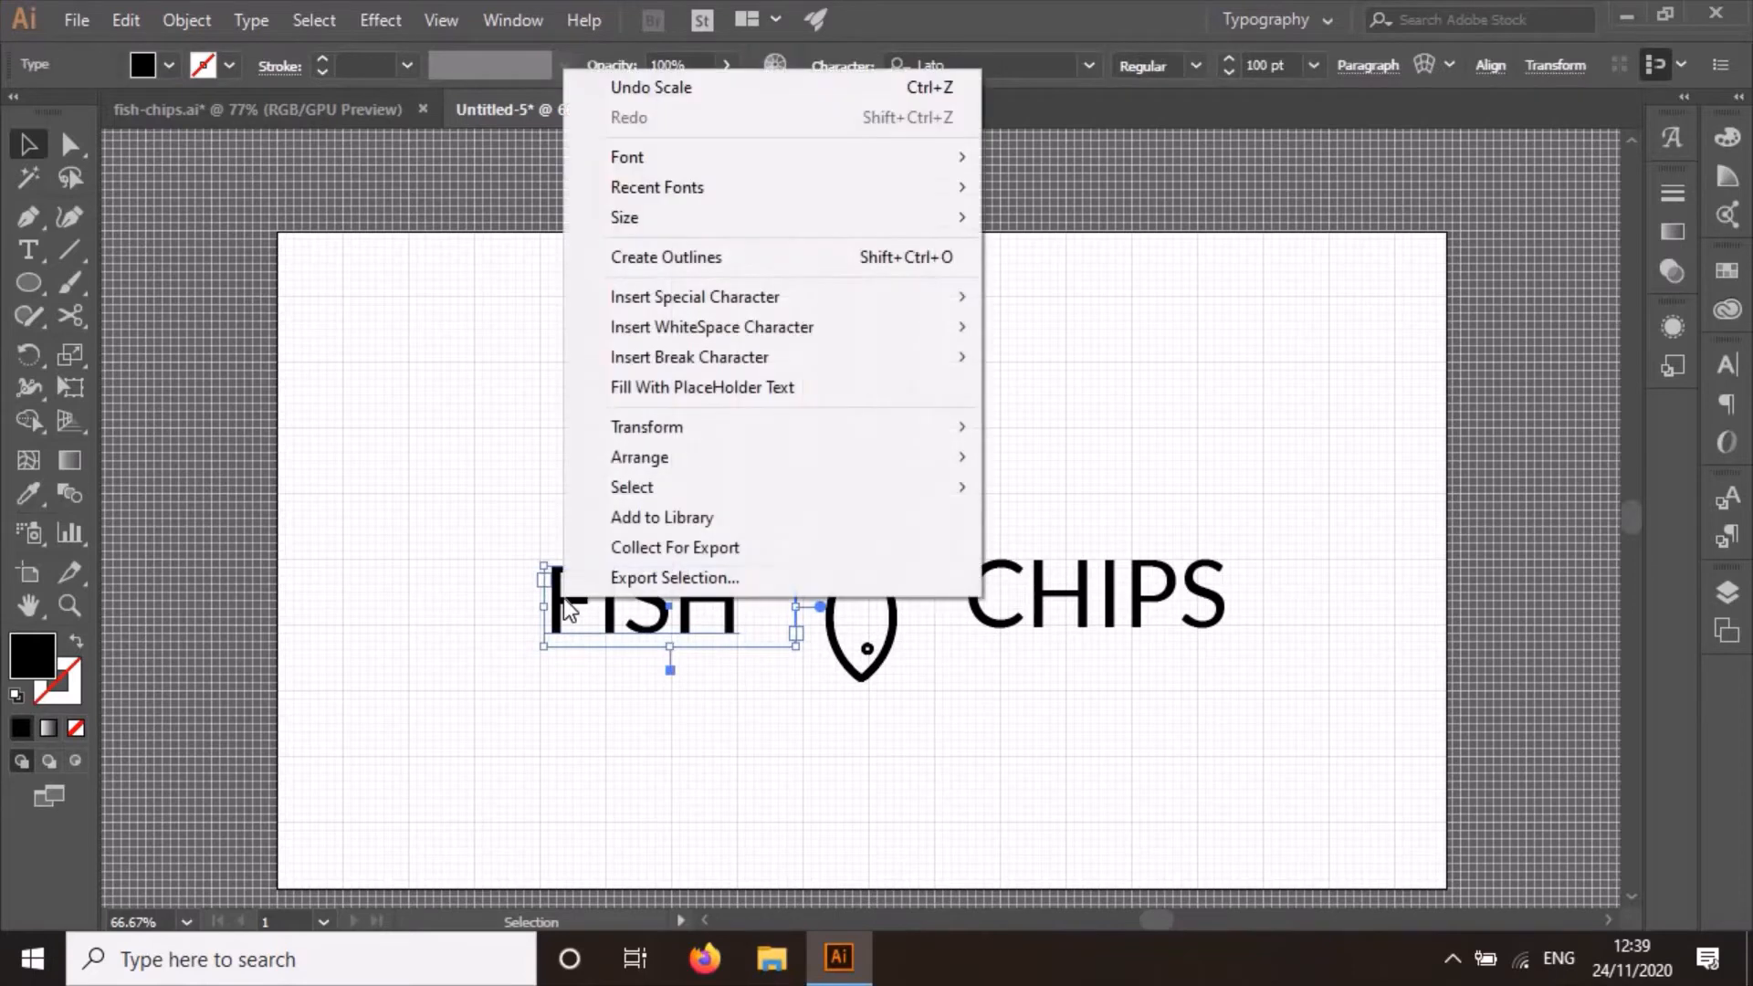
left_click(693, 262)
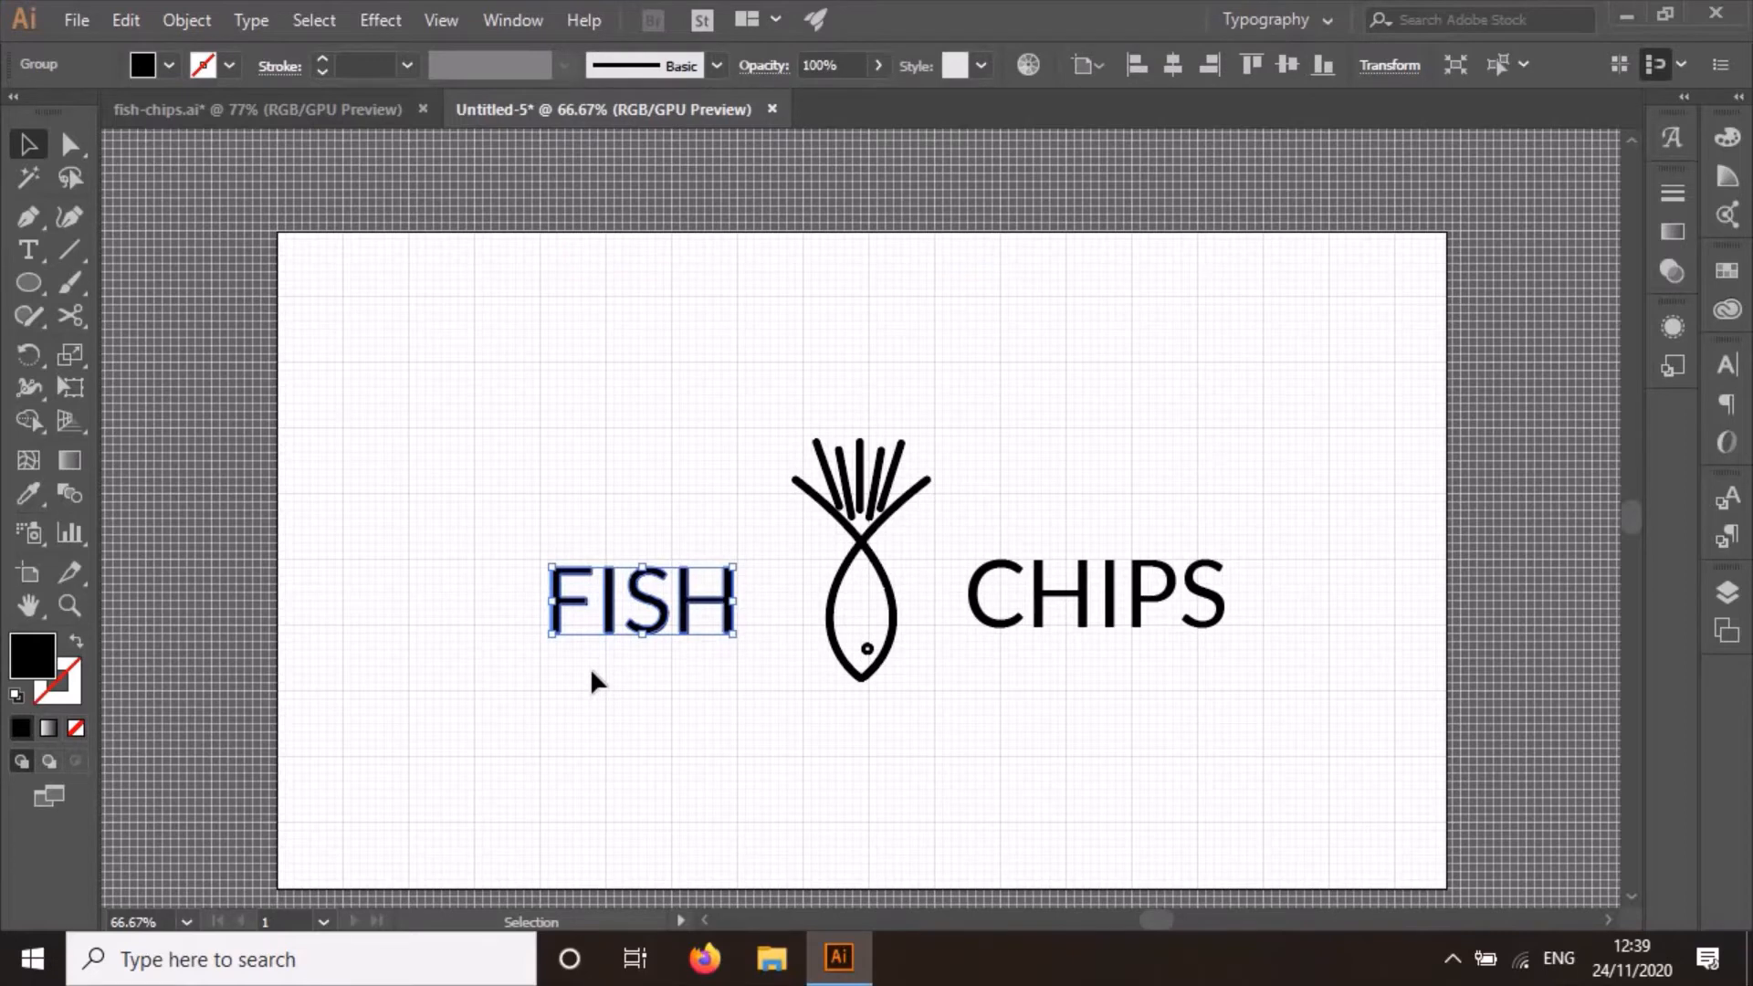
right_click(564, 603)
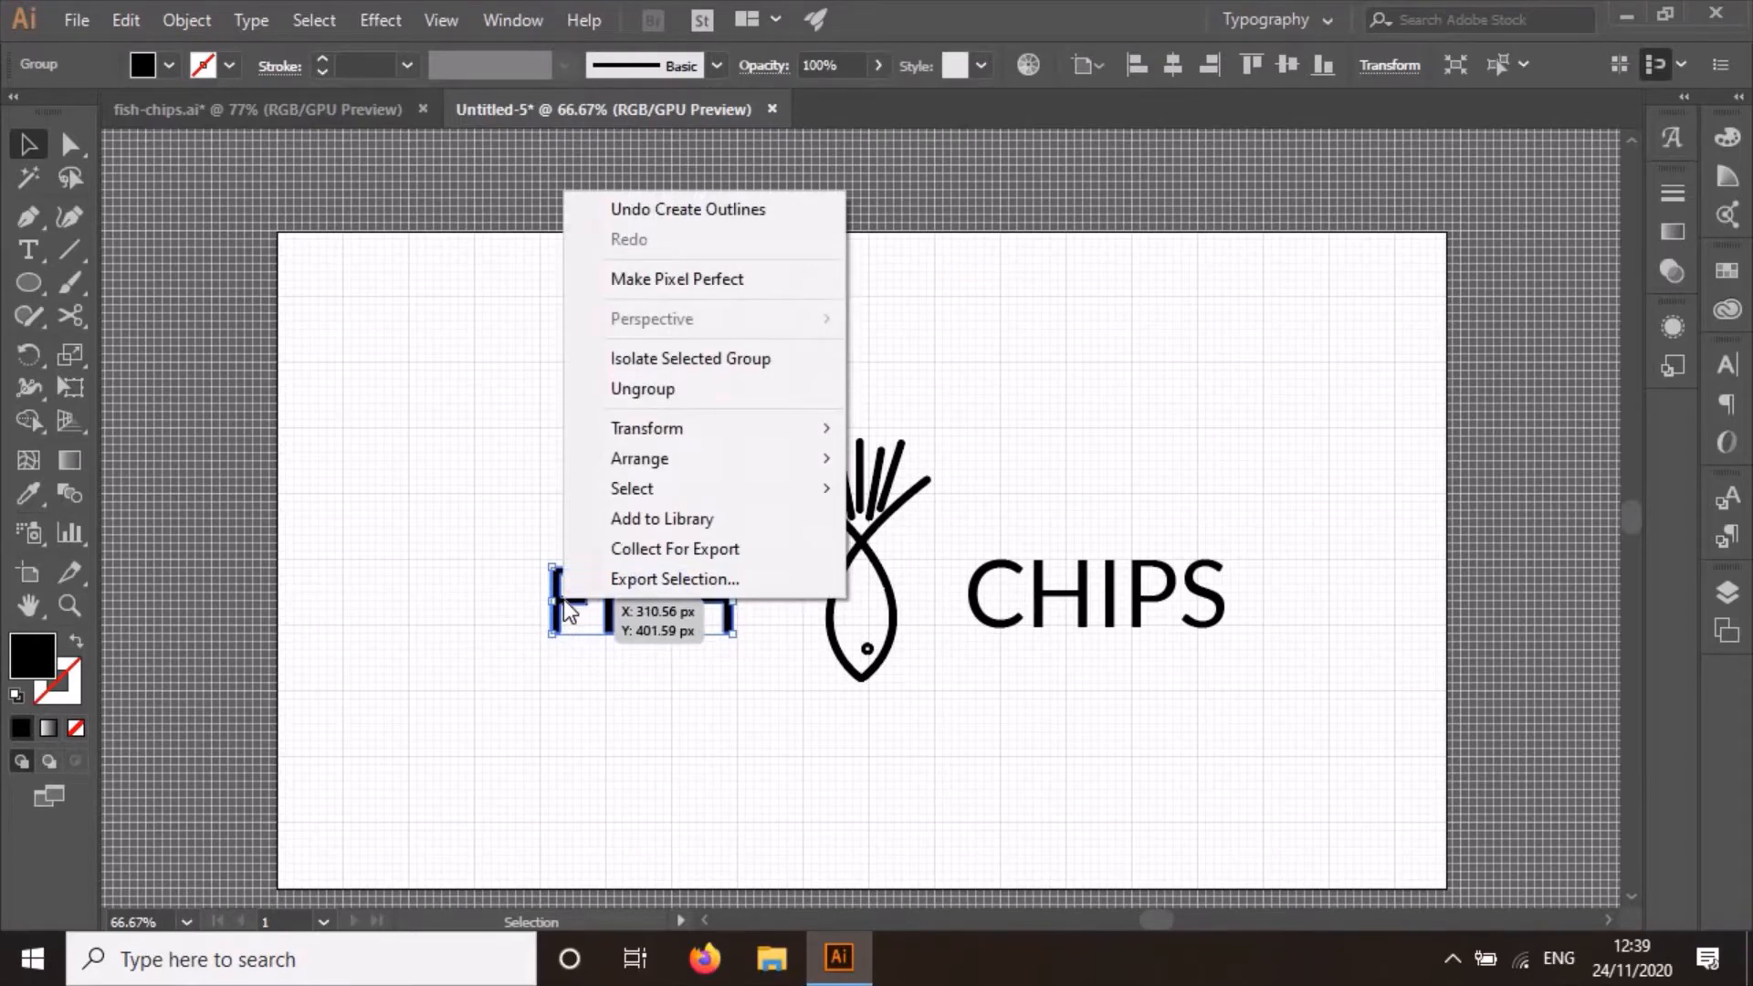
left_click(643, 381)
left_click(637, 664)
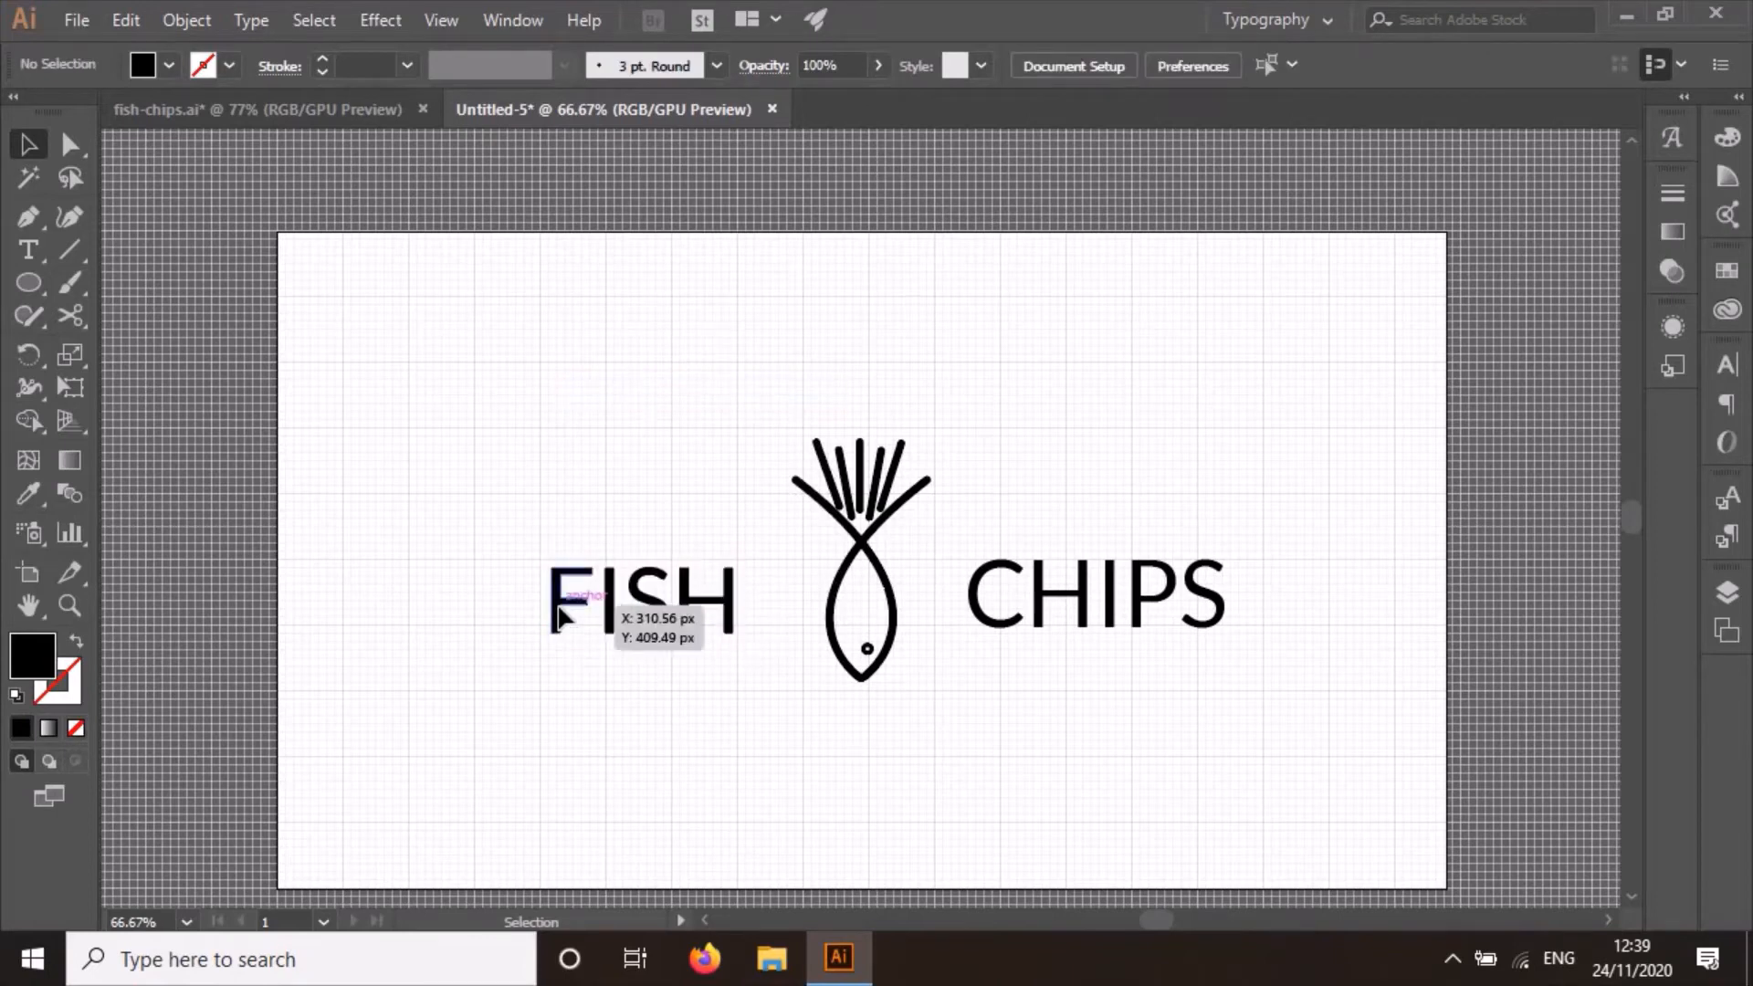
Move the letter F to the left, leaving a wide gap before the remaining letters of FISH.
left_click(559, 616)
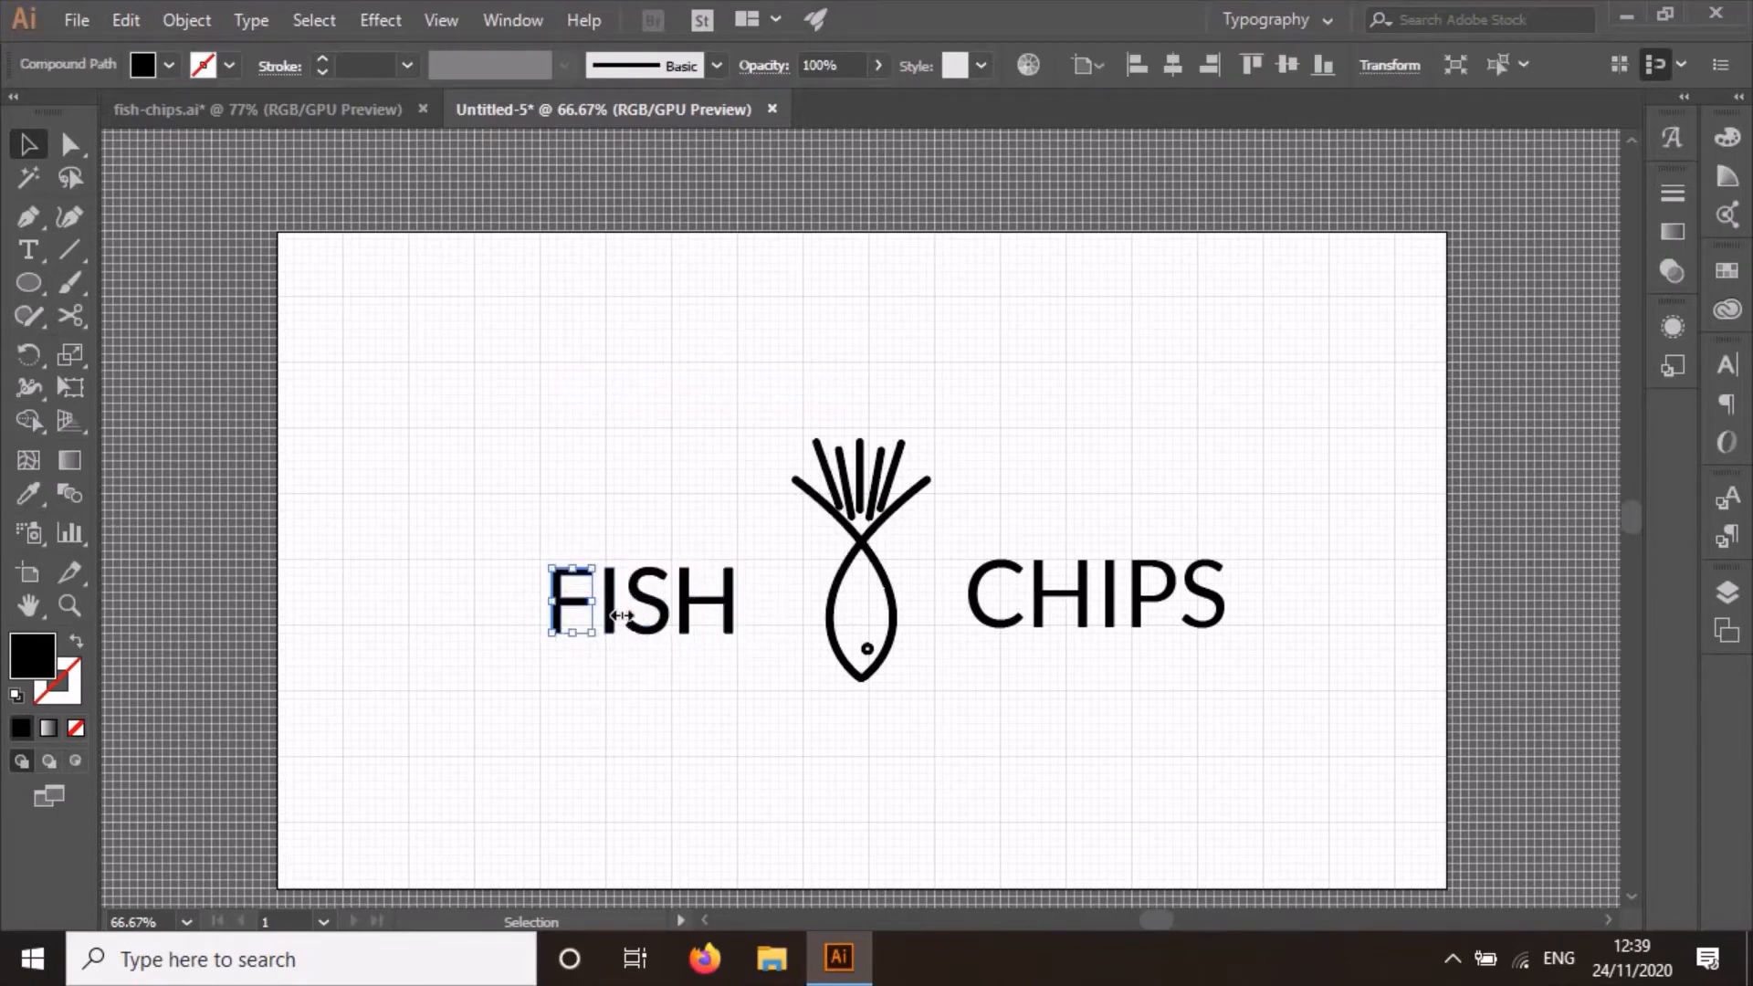
left_click(609, 614)
left_click(557, 611)
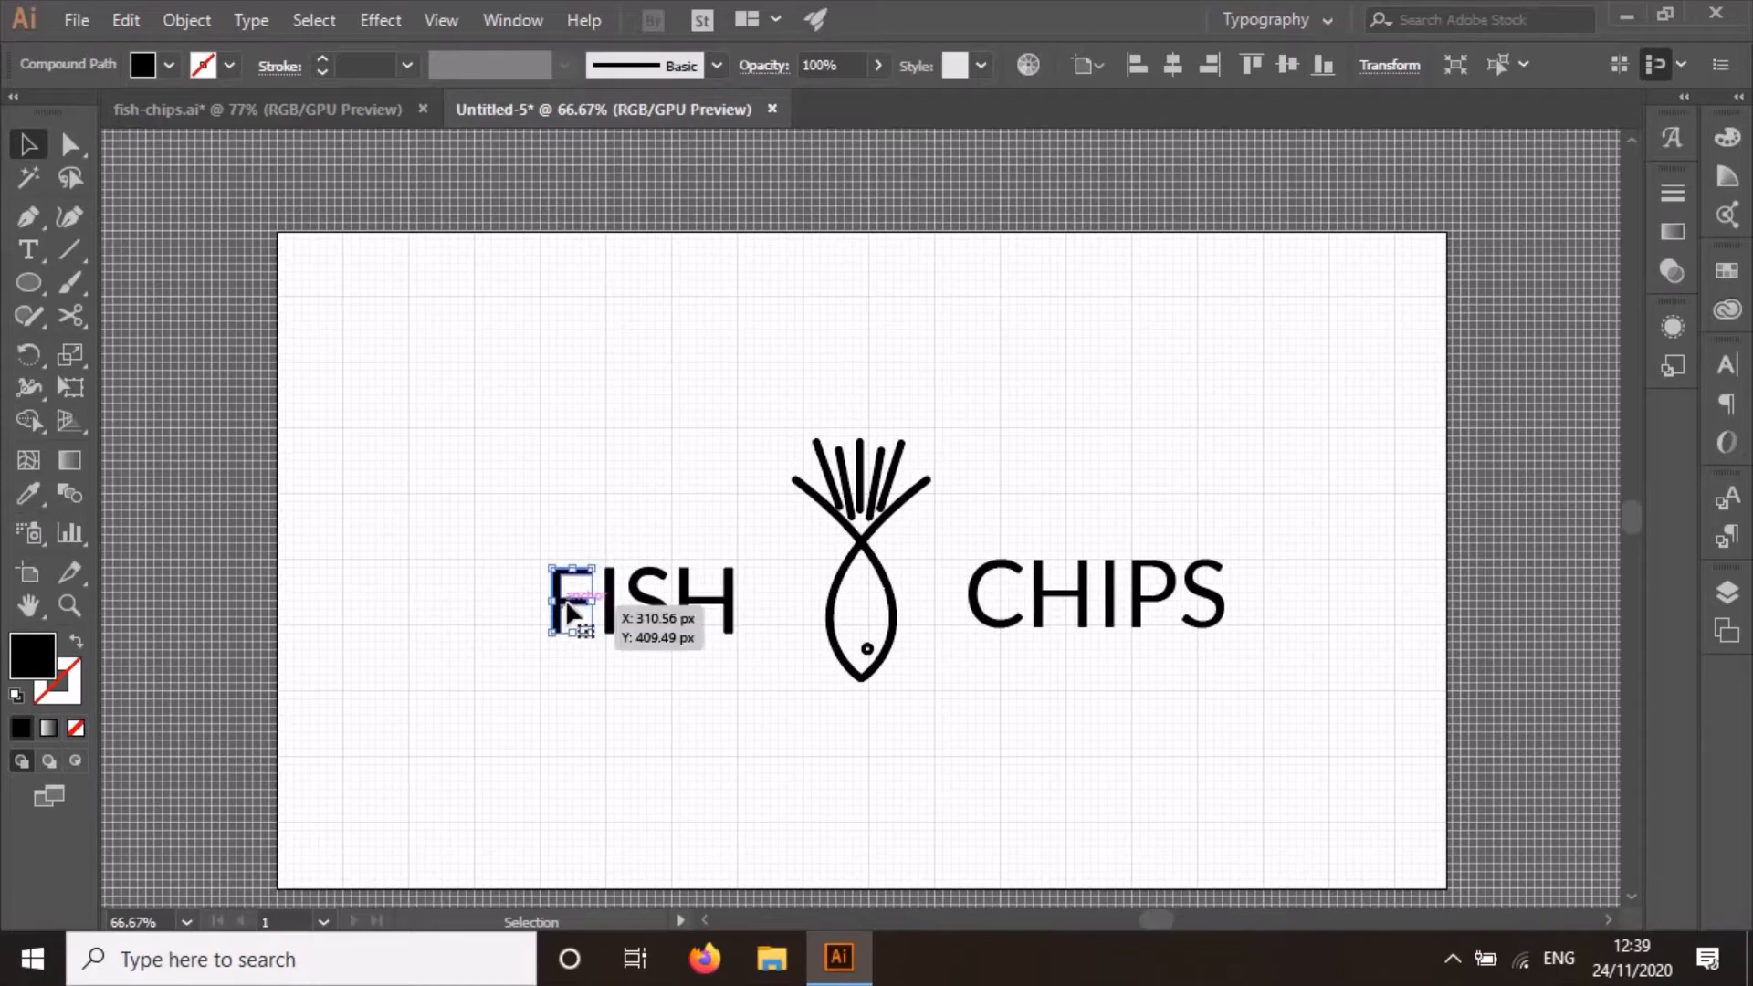
left_click_drag(568, 612, 500, 606)
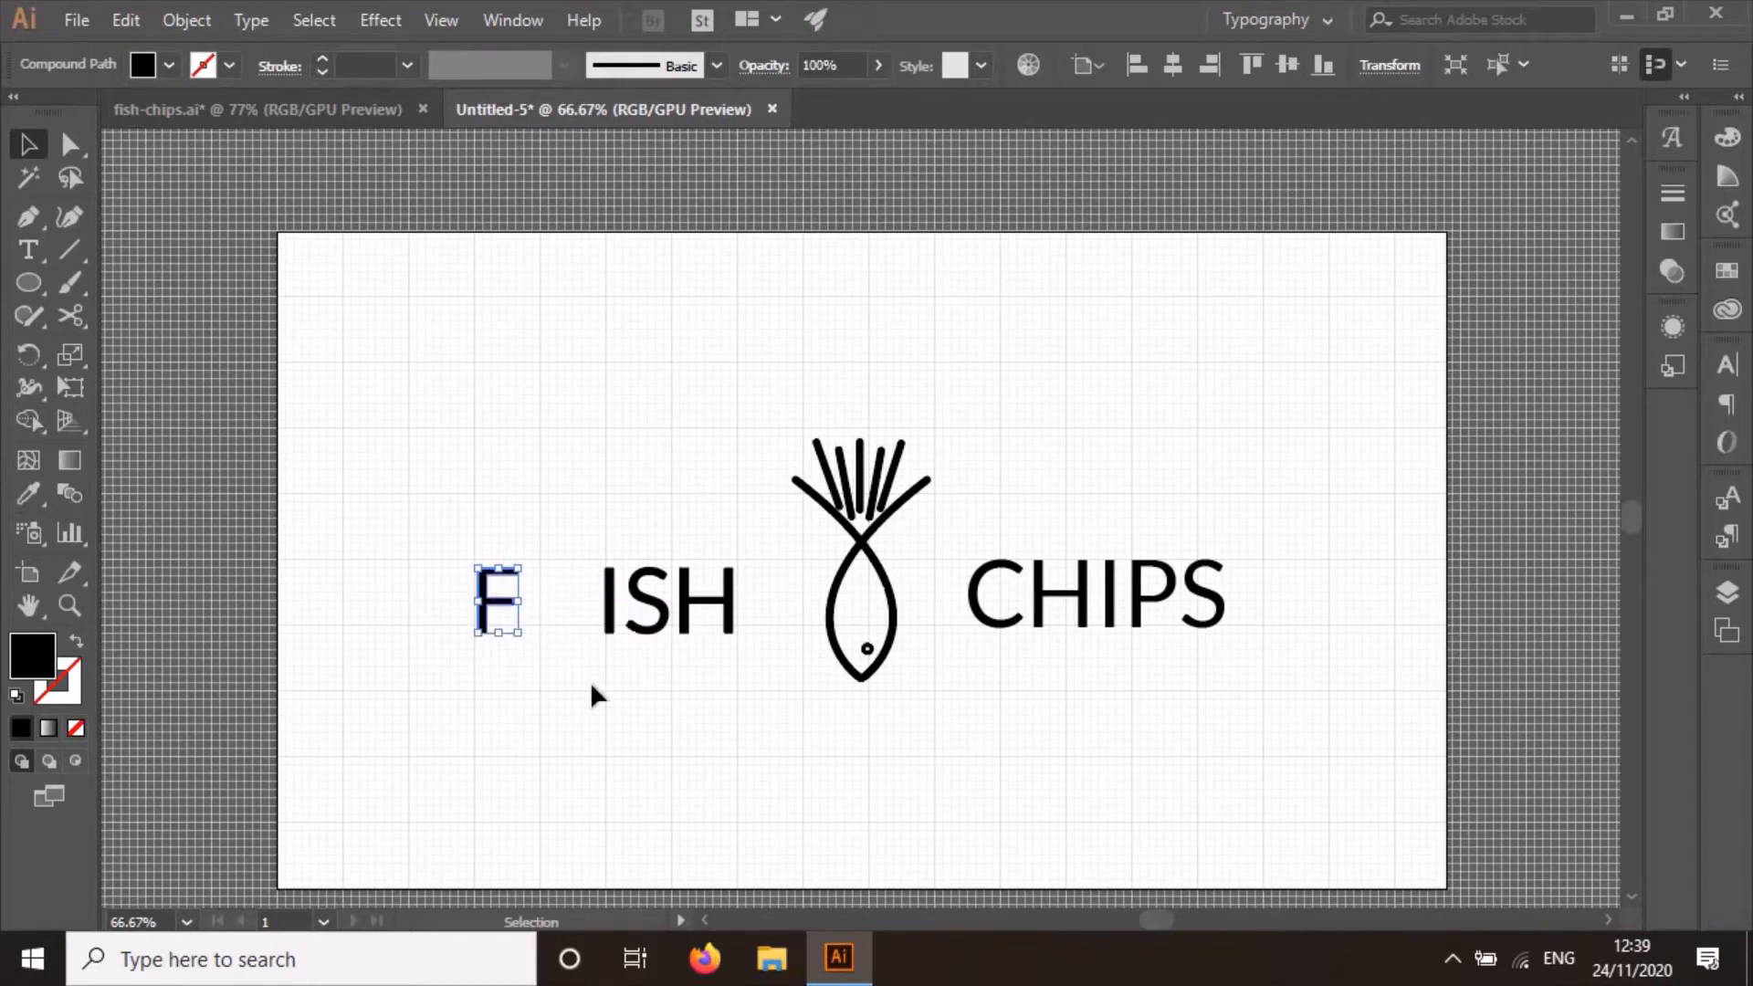
left_click(590, 681)
Align all four FISH letters to their vertical centers and distribute their horizontal spacing evenly, using Align to Selection for the distribution.
left_click_drag(439, 544, 771, 676)
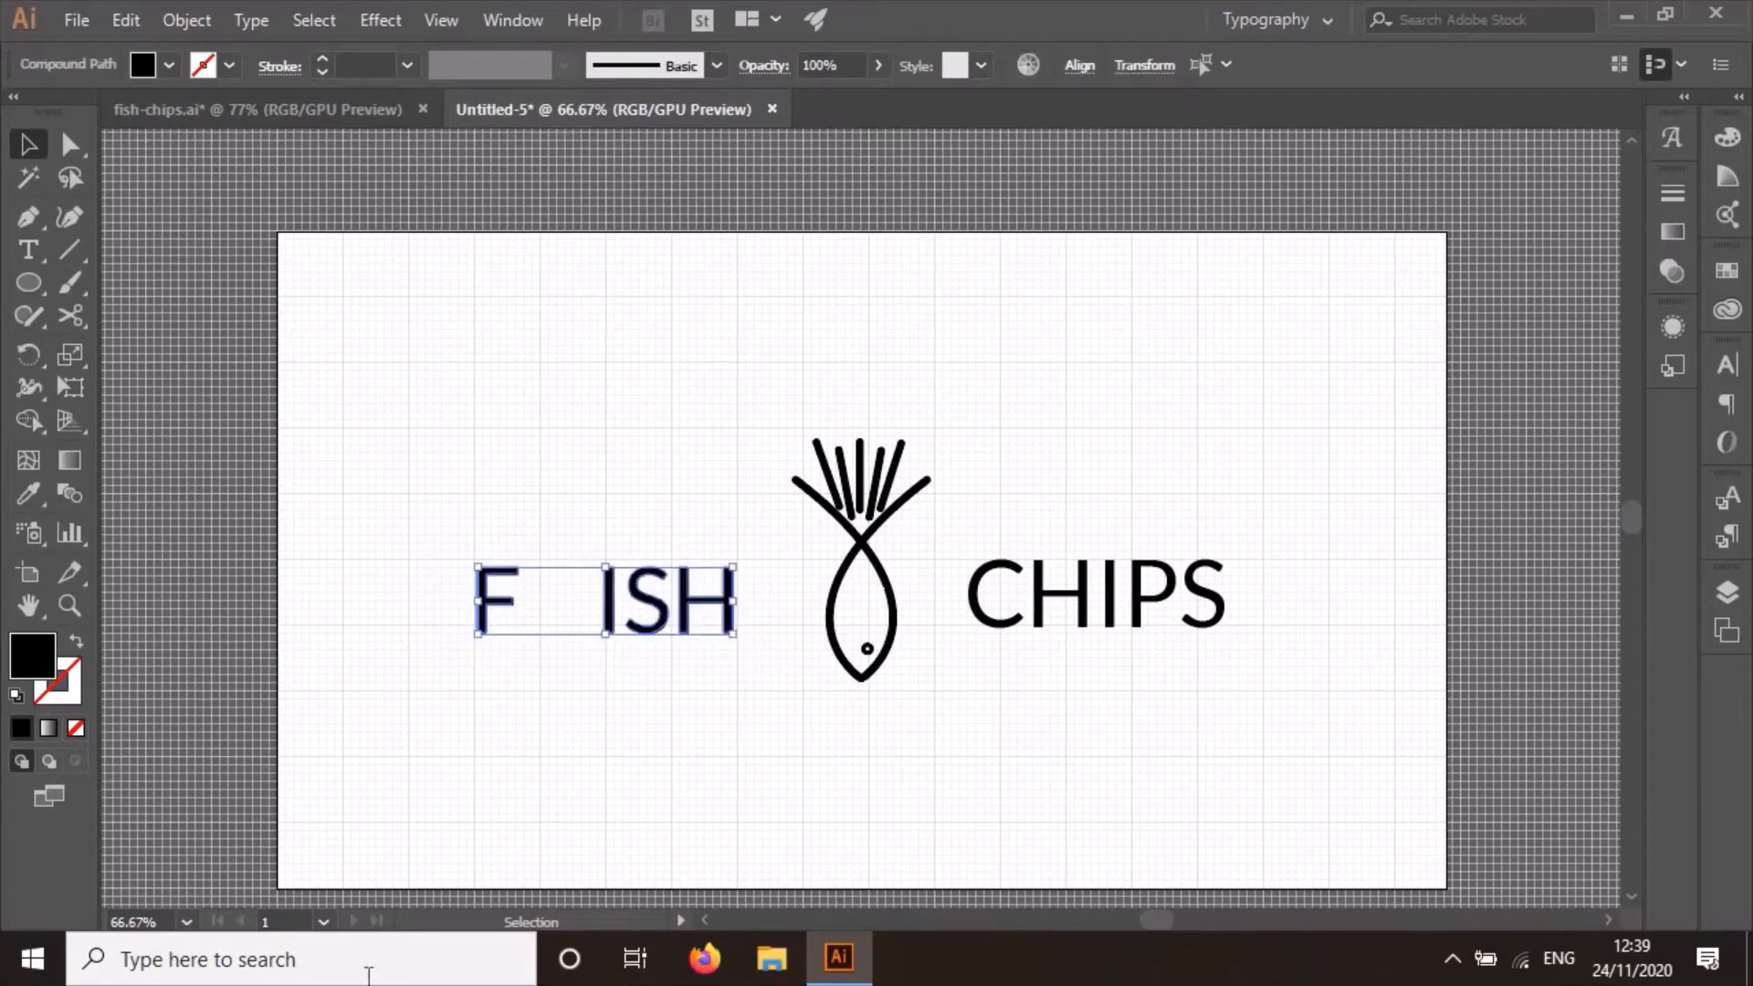
left_click(1080, 65)
left_click(1028, 134)
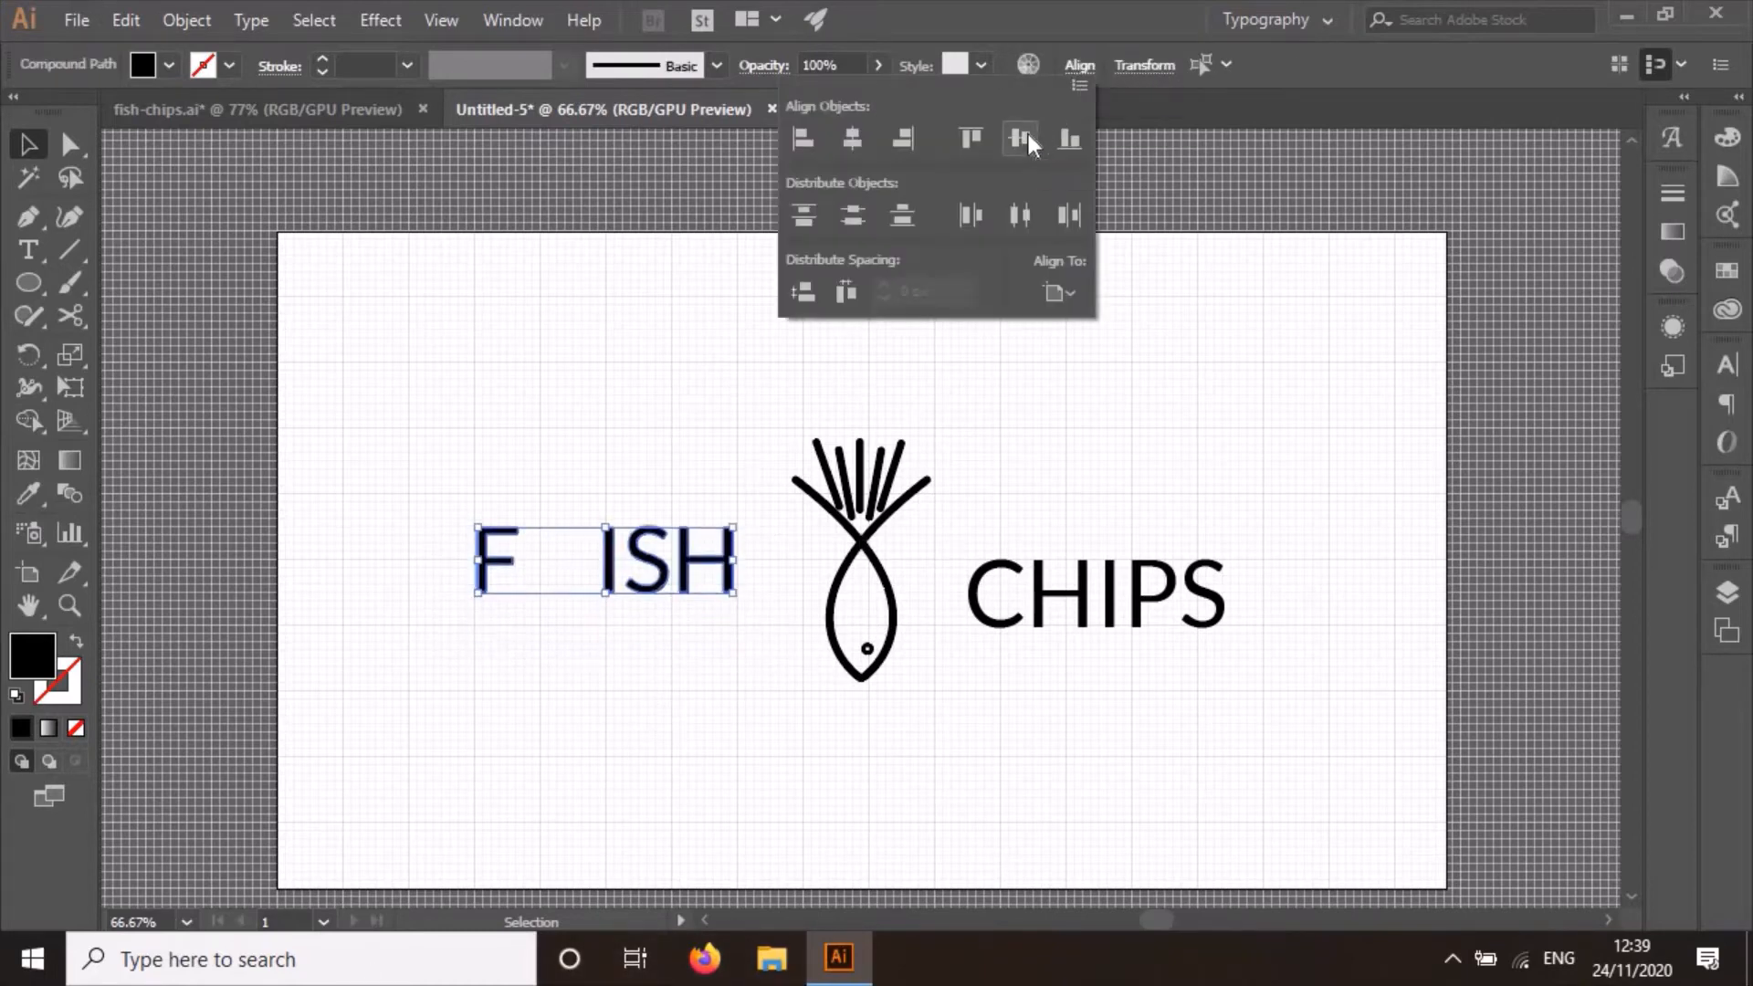
left_click(1062, 294)
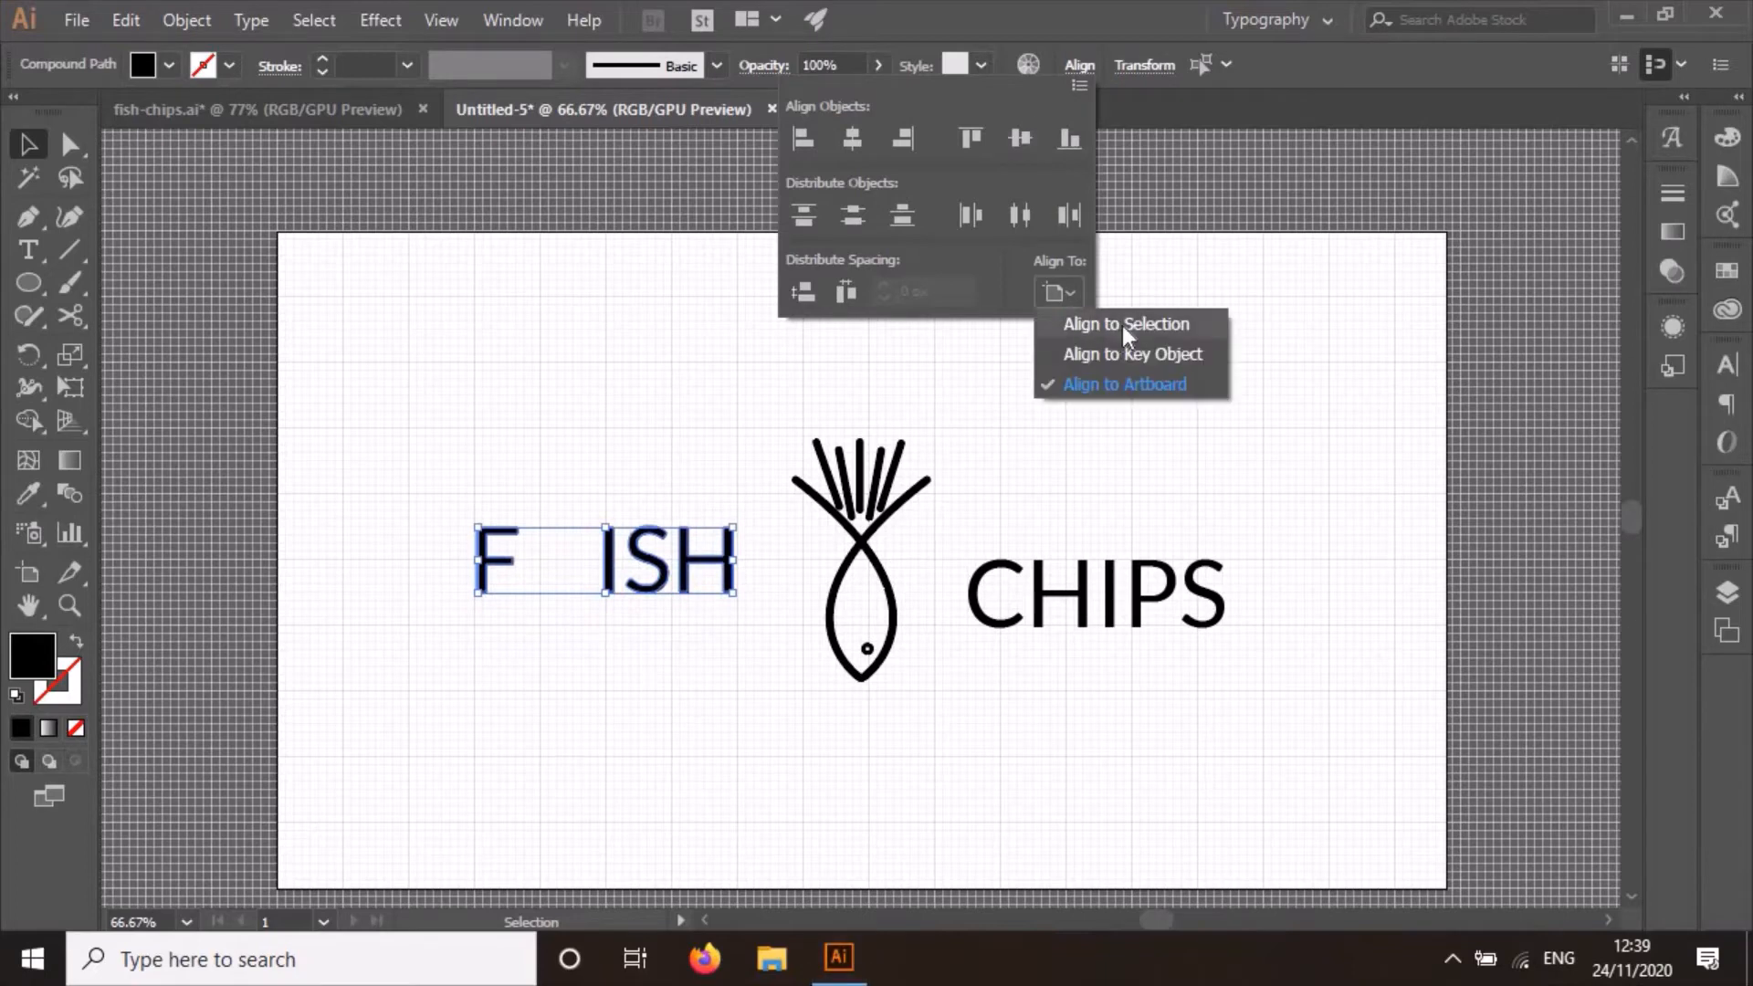
left_click(1147, 325)
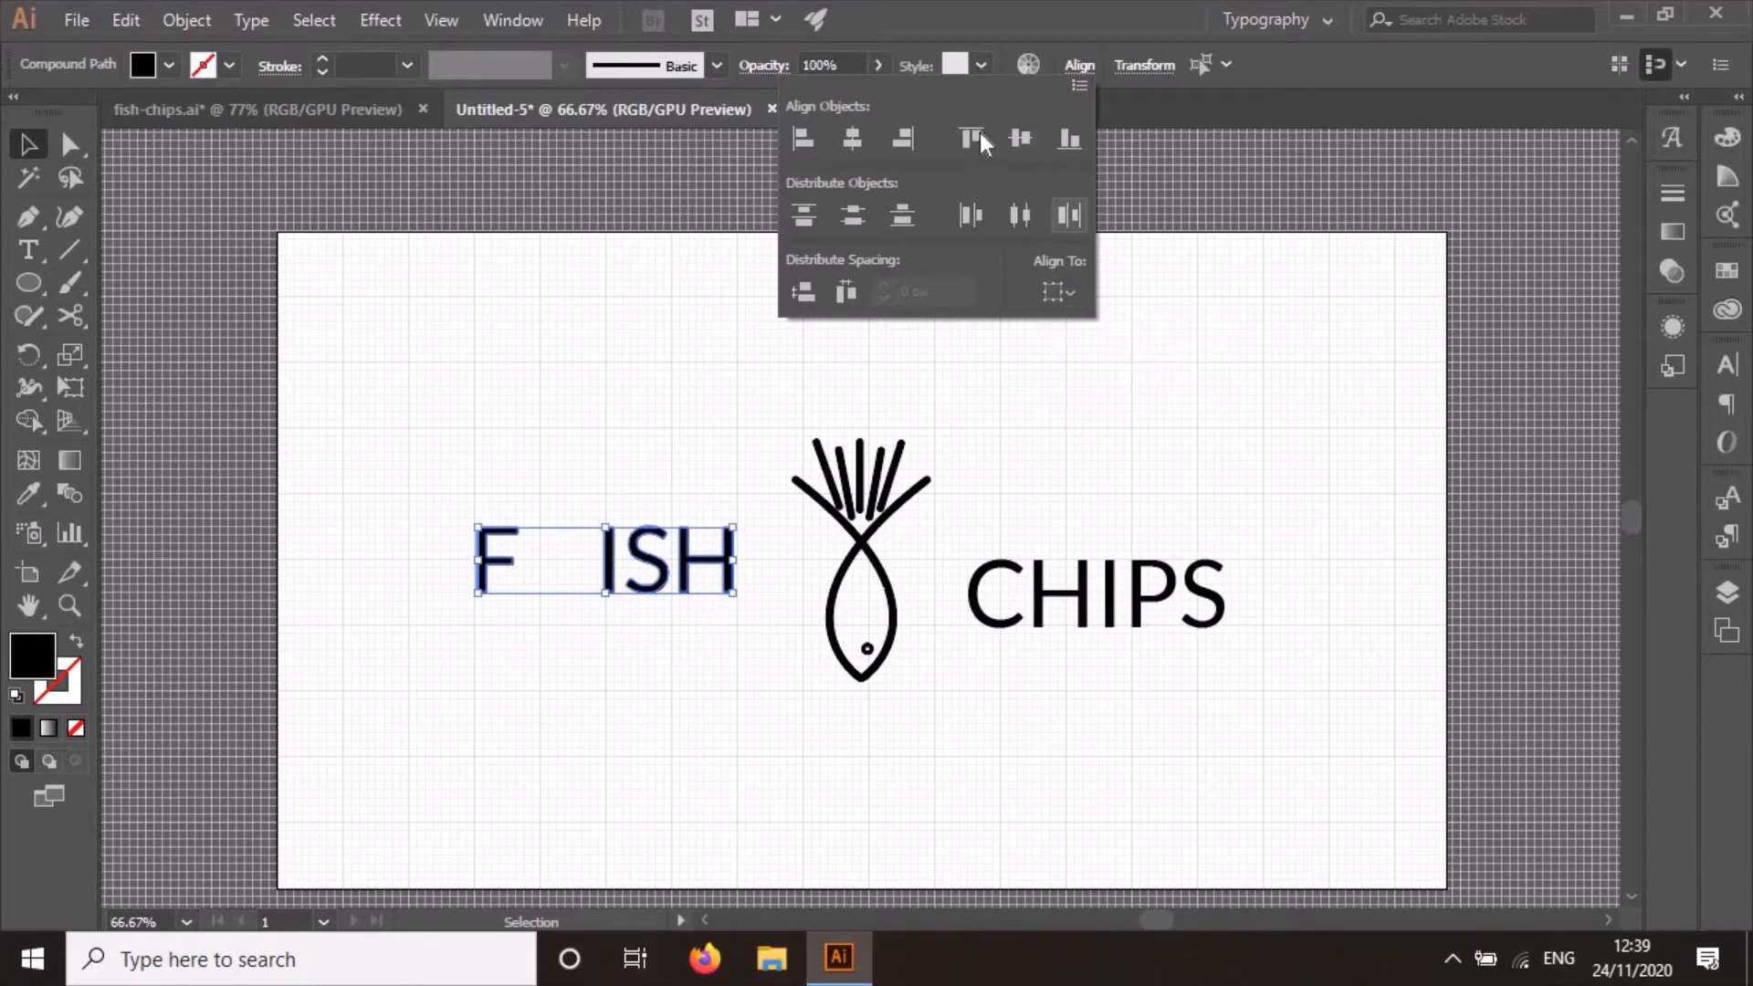
left_click(854, 293)
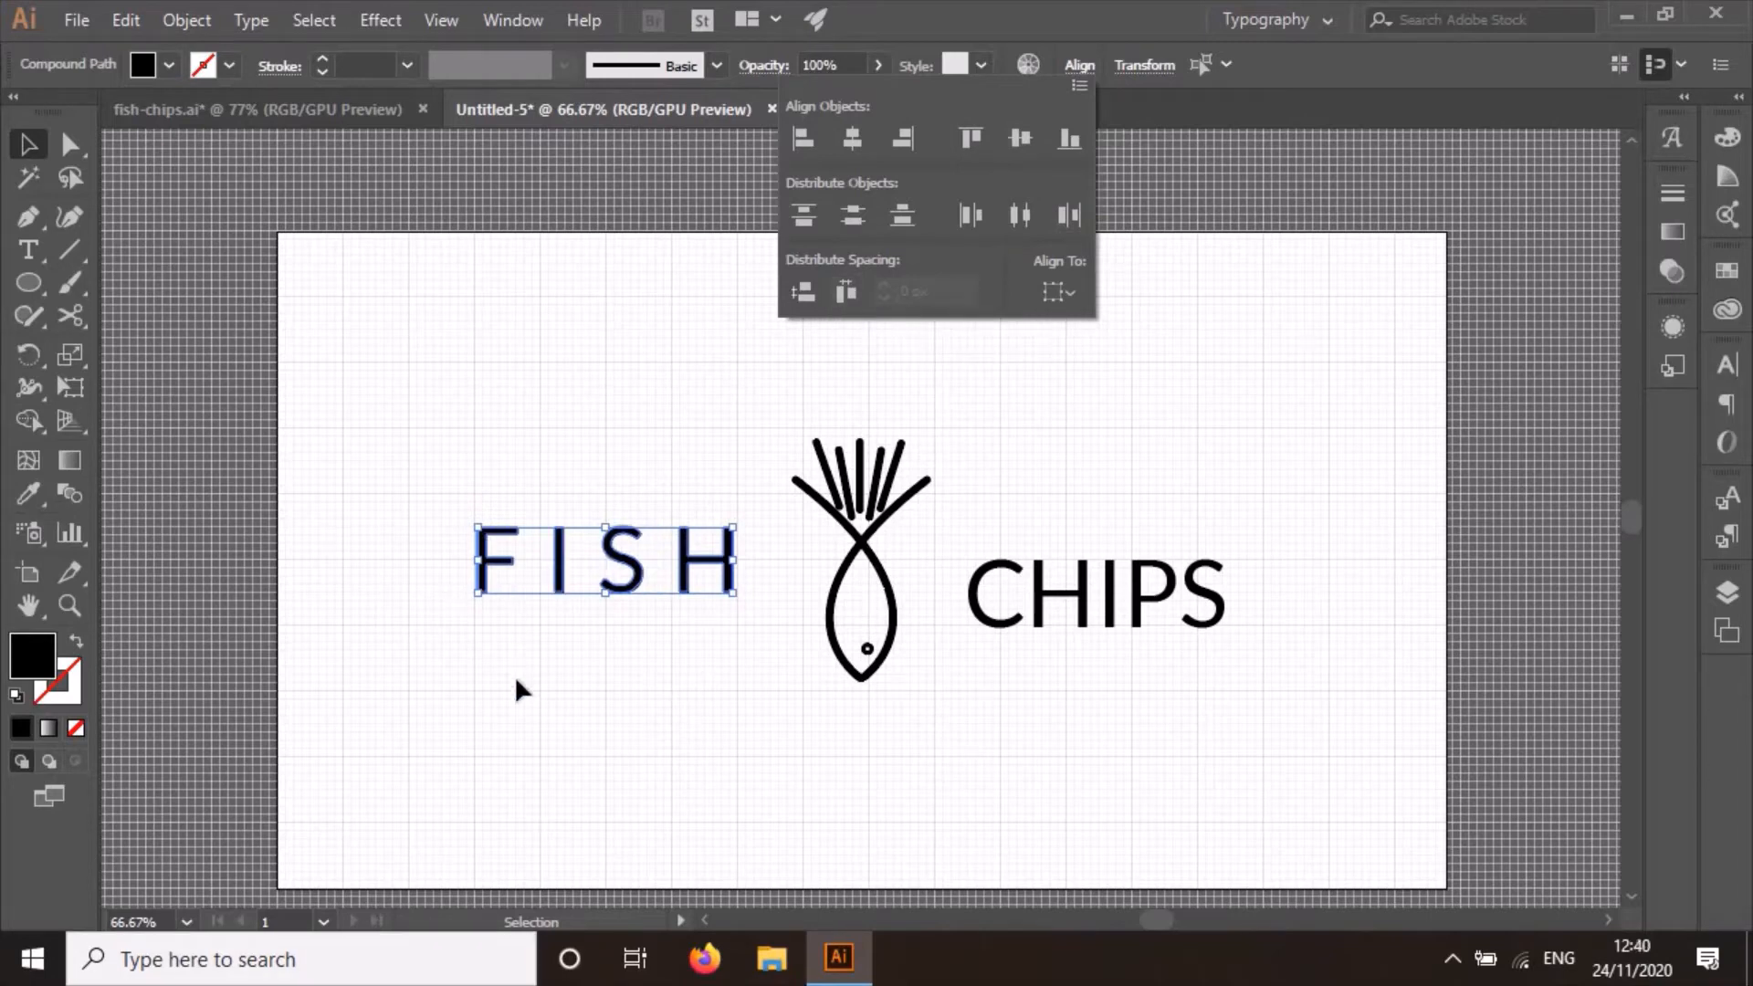
Move the spaced FISH letters together slightly down and to the right, beside the fish's body.
left_click_drag(402, 453, 758, 632)
left_click_drag(626, 589, 646, 633)
left_click(1147, 736)
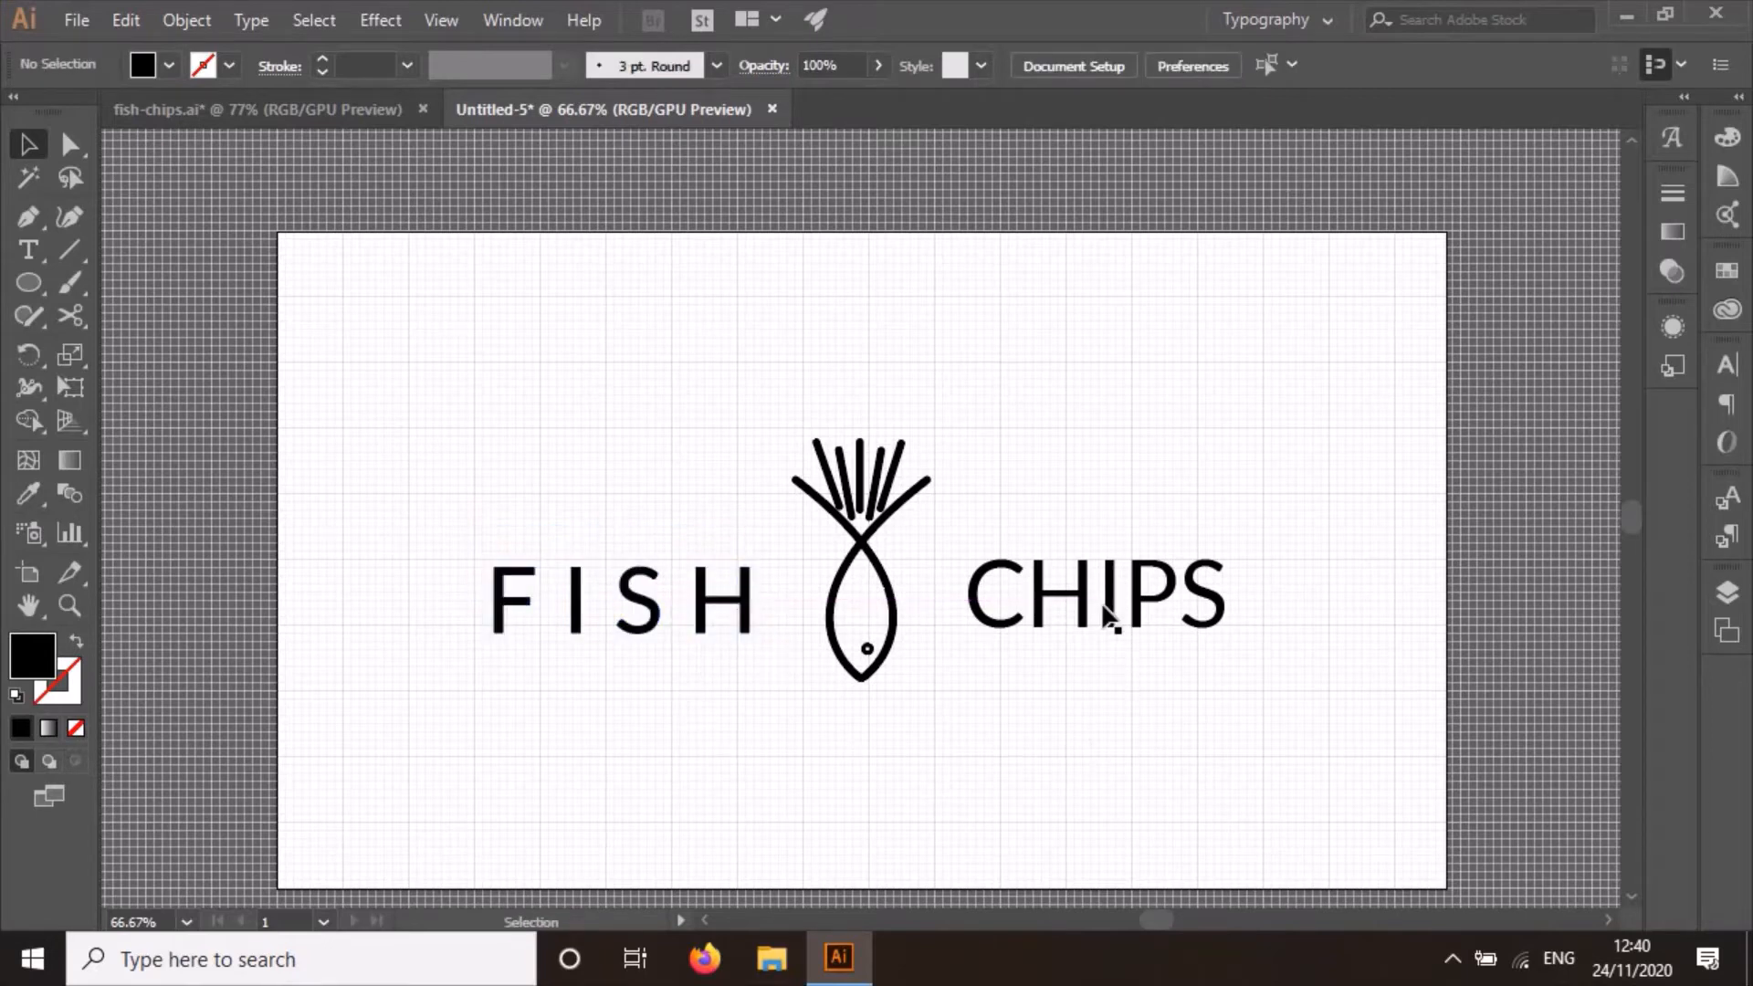
Convert the CHIPS text to outlines and ungroup it into separate letters.
left_click(1008, 594)
right_click(1005, 575)
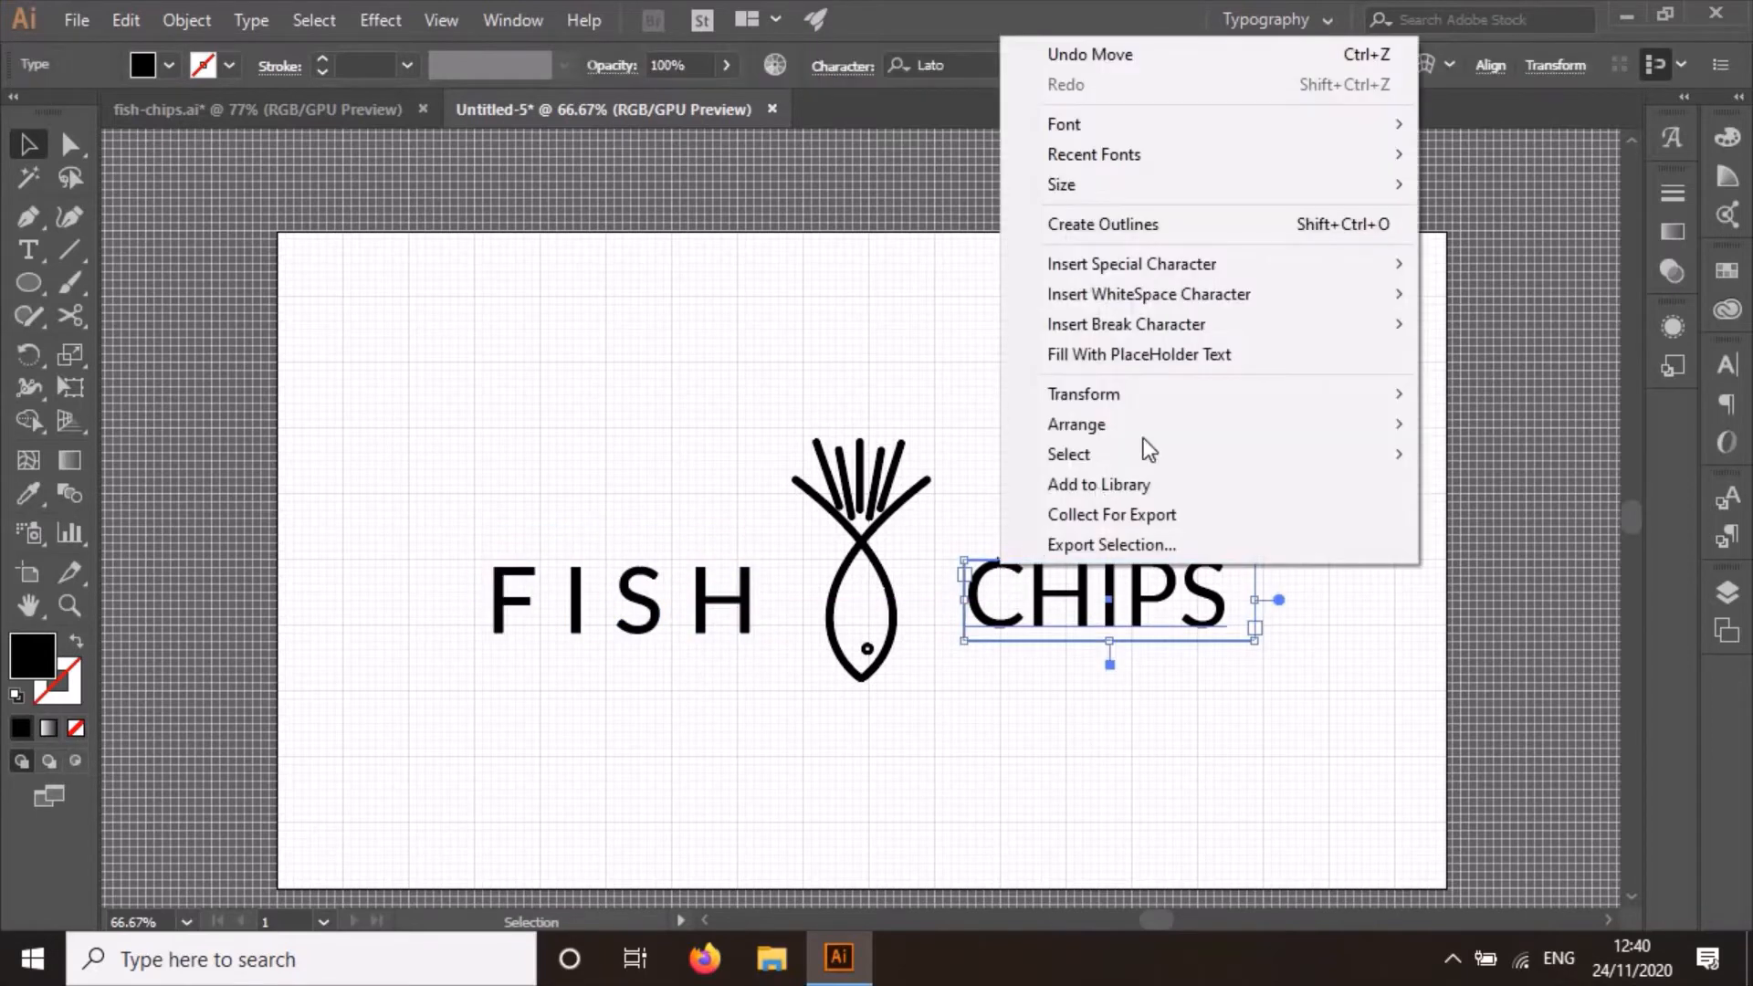
left_click(1190, 224)
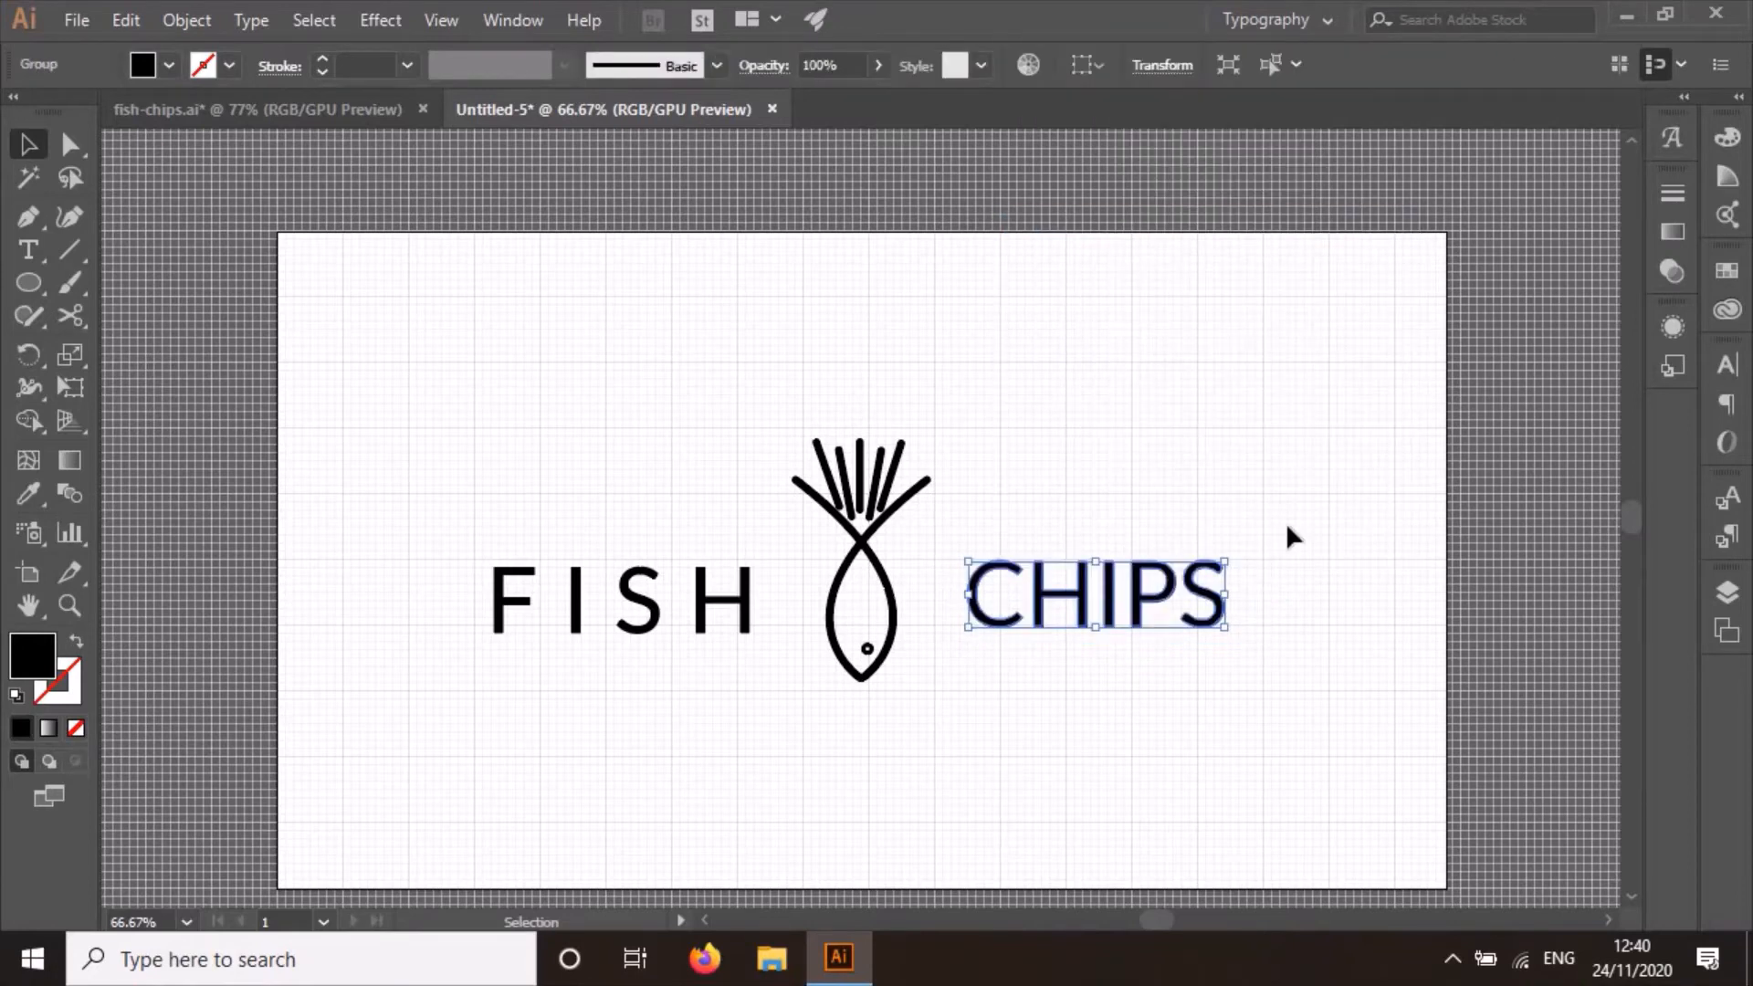
right_click(1137, 604)
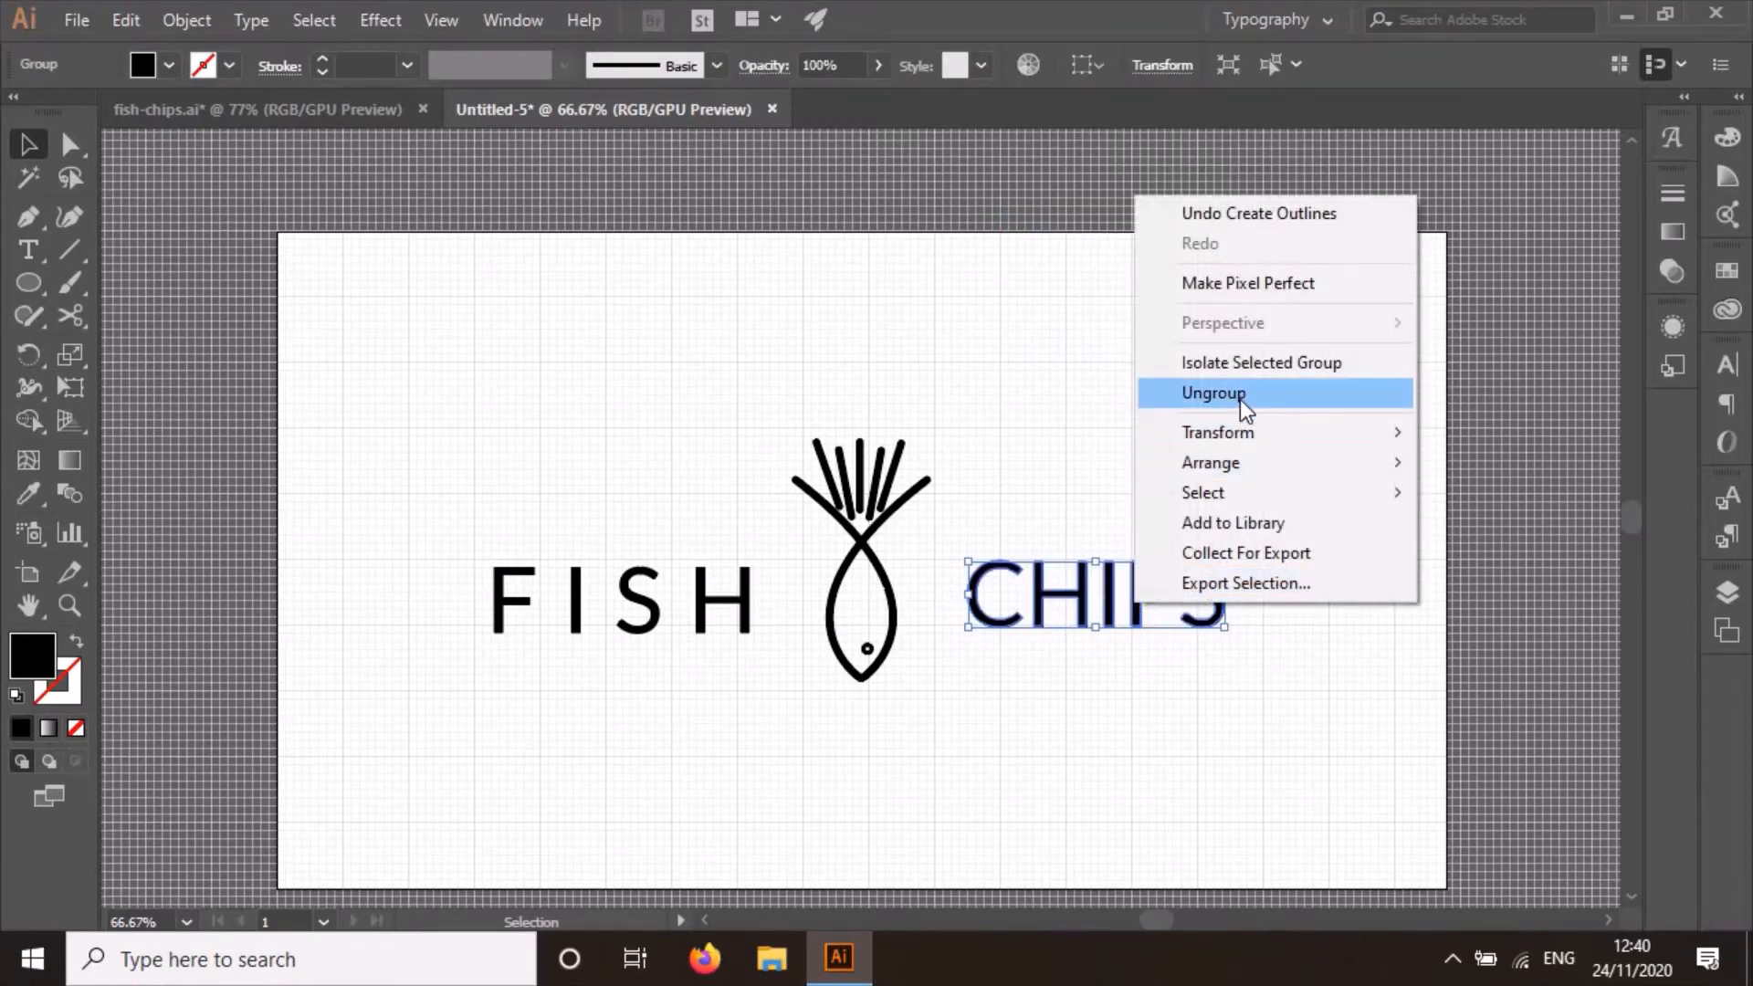
left_click(1239, 394)
left_click(1081, 748)
Move the letter S of CHIPS to the right, leaving a wide gap after the P.
left_click(1216, 617)
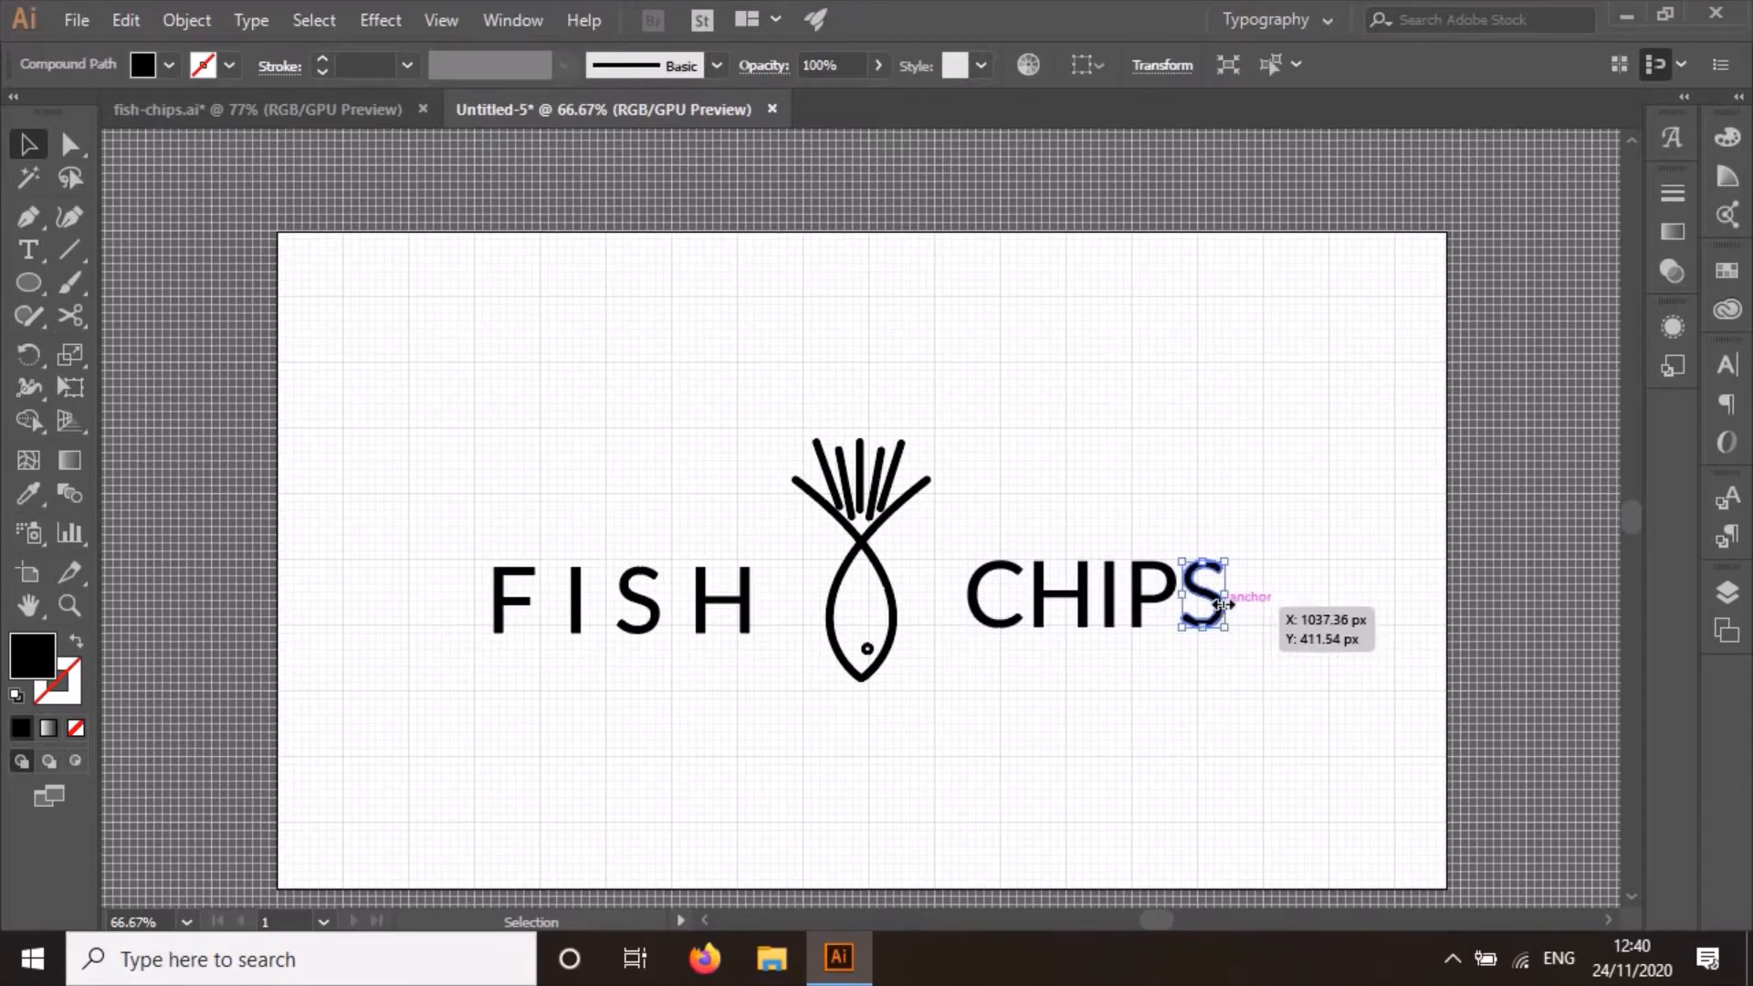
left_click_drag(1233, 604, 952, 694)
left_click(1196, 669)
left_click_drag(1276, 601, 1270, 604)
Align all five CHIPS letters to their vertical centers and distribute their horizontal spacing evenly.
left_click_drag(1306, 548, 964, 665)
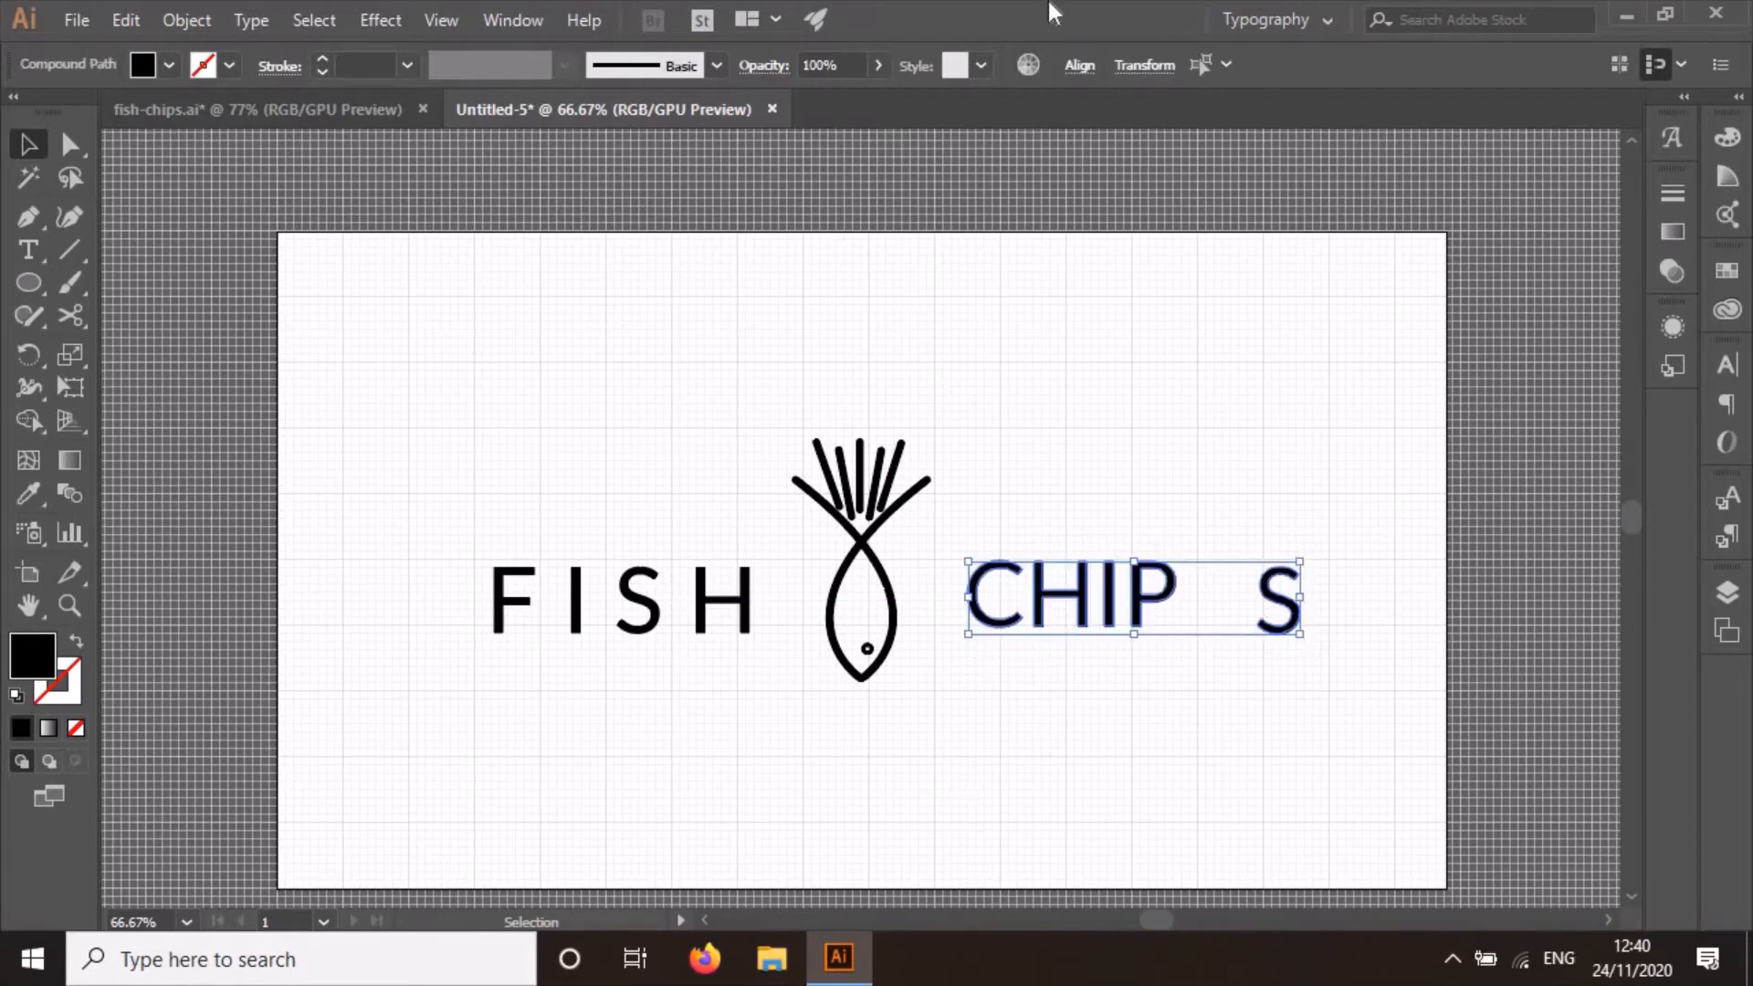
left_click(1080, 66)
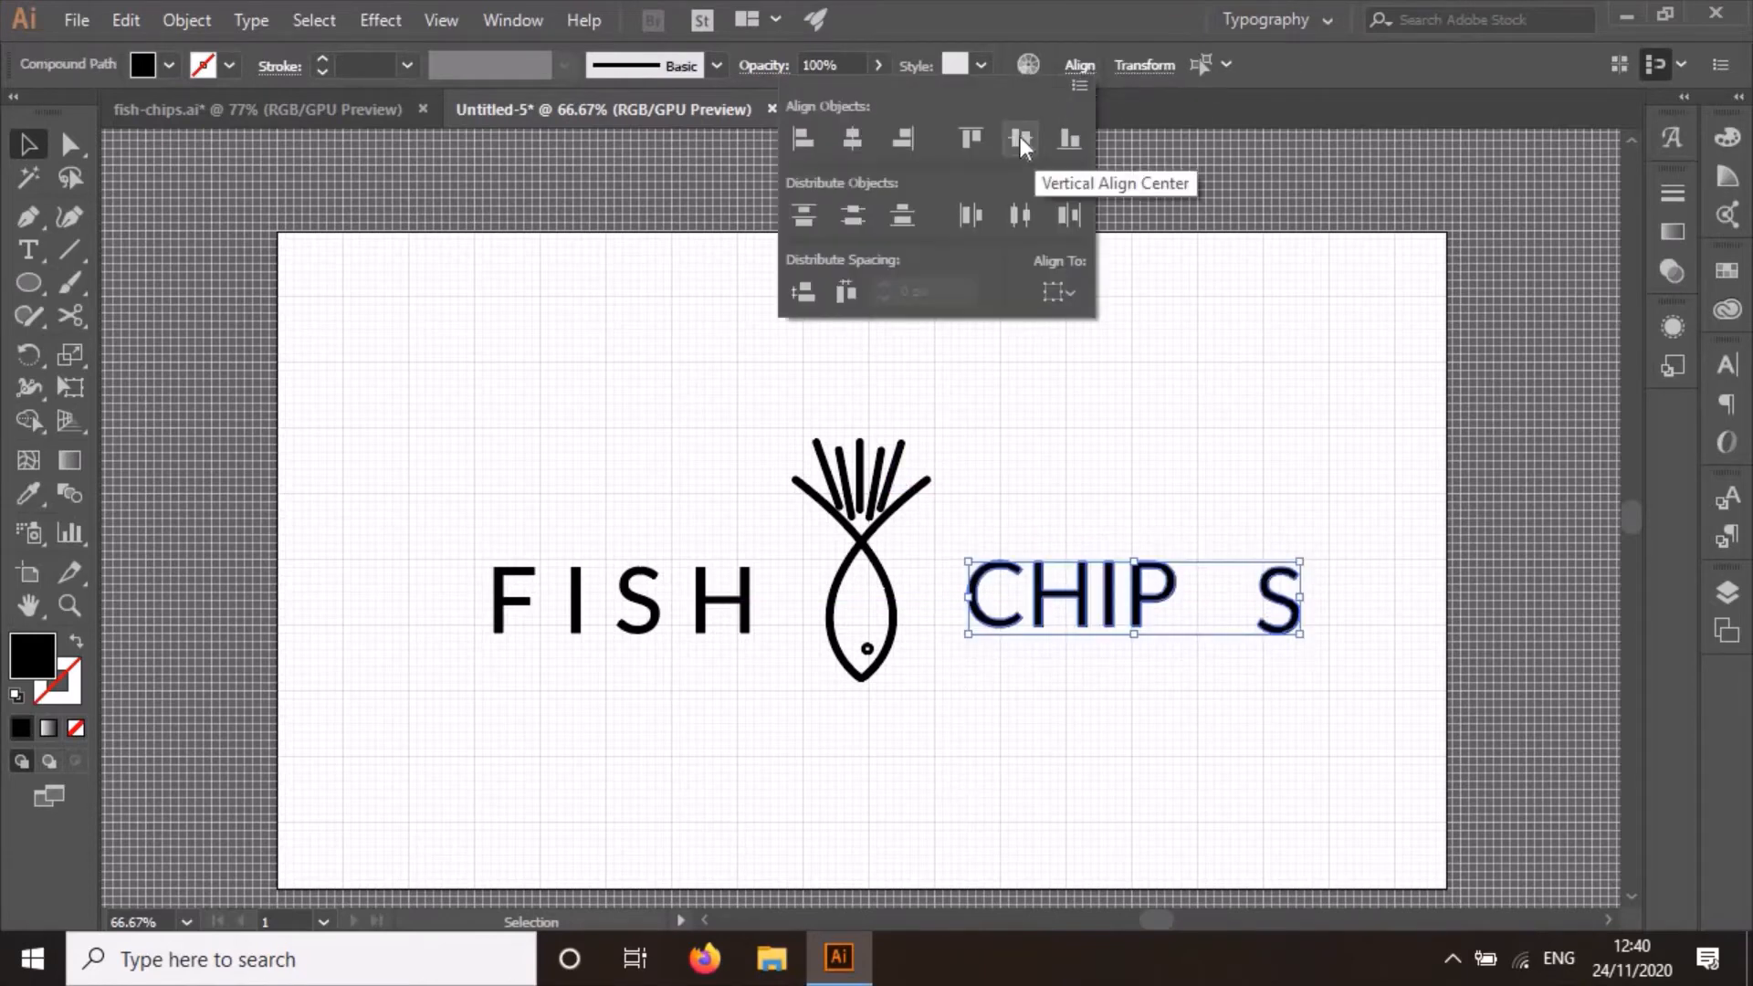
left_click(1021, 137)
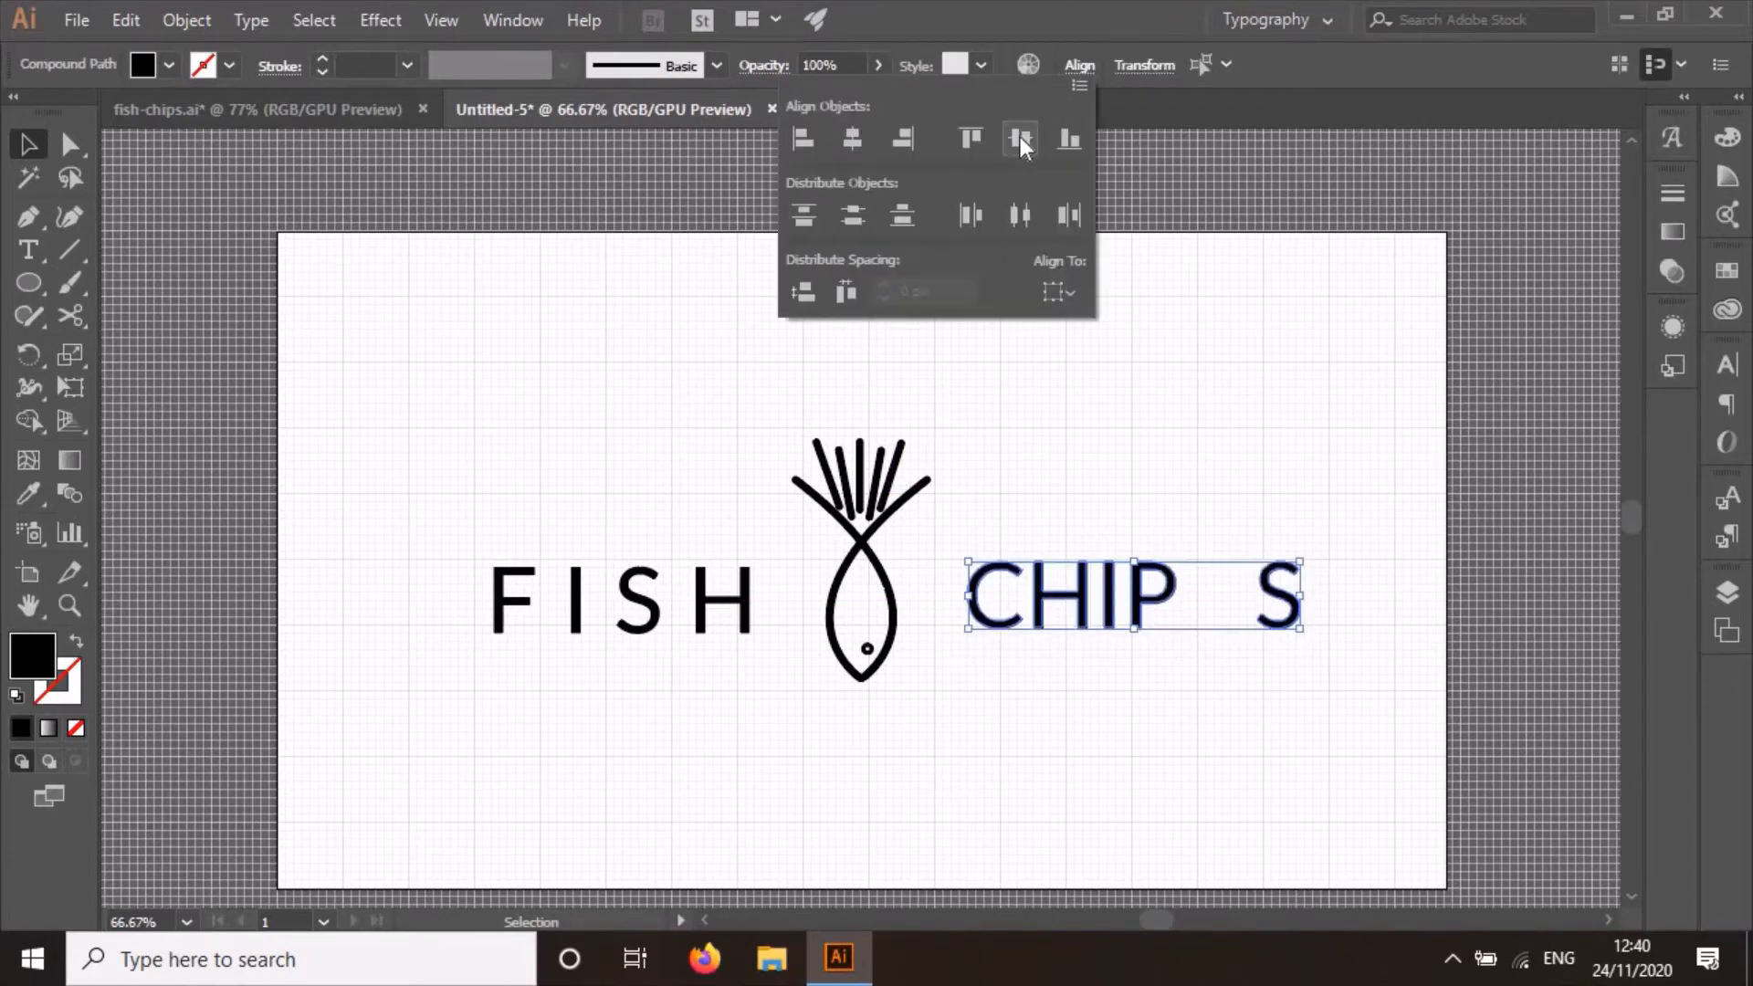
left_click(851, 290)
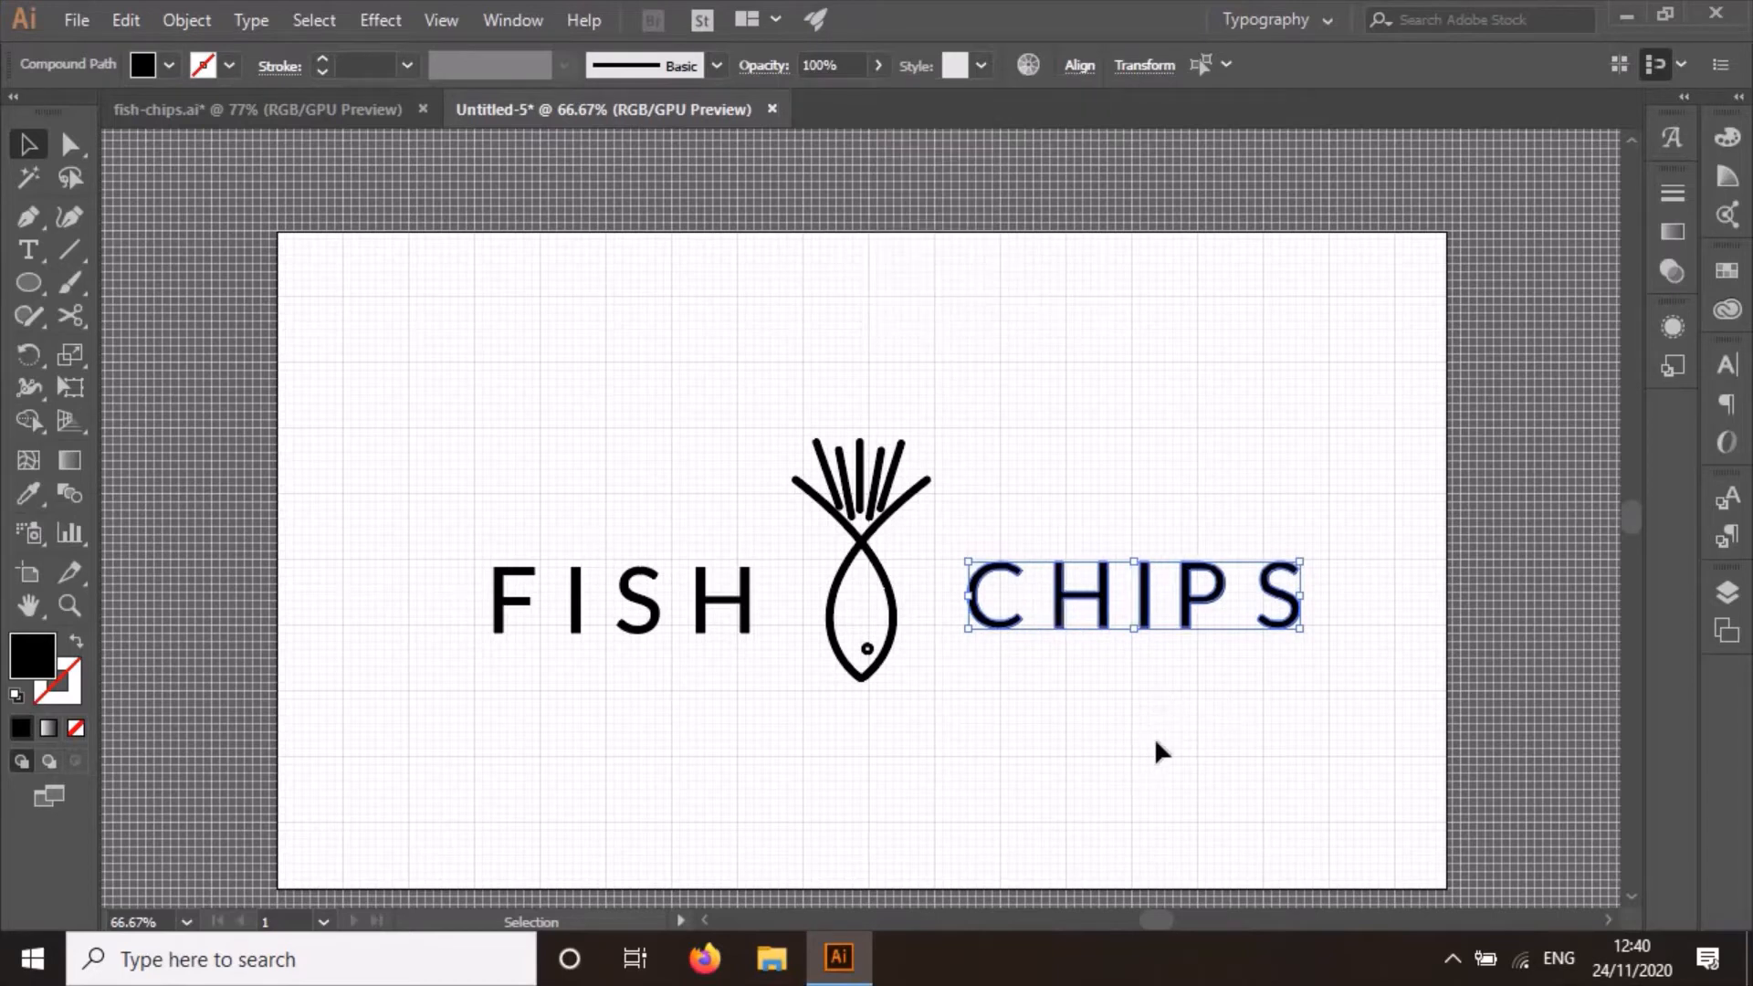
left_click(1159, 682)
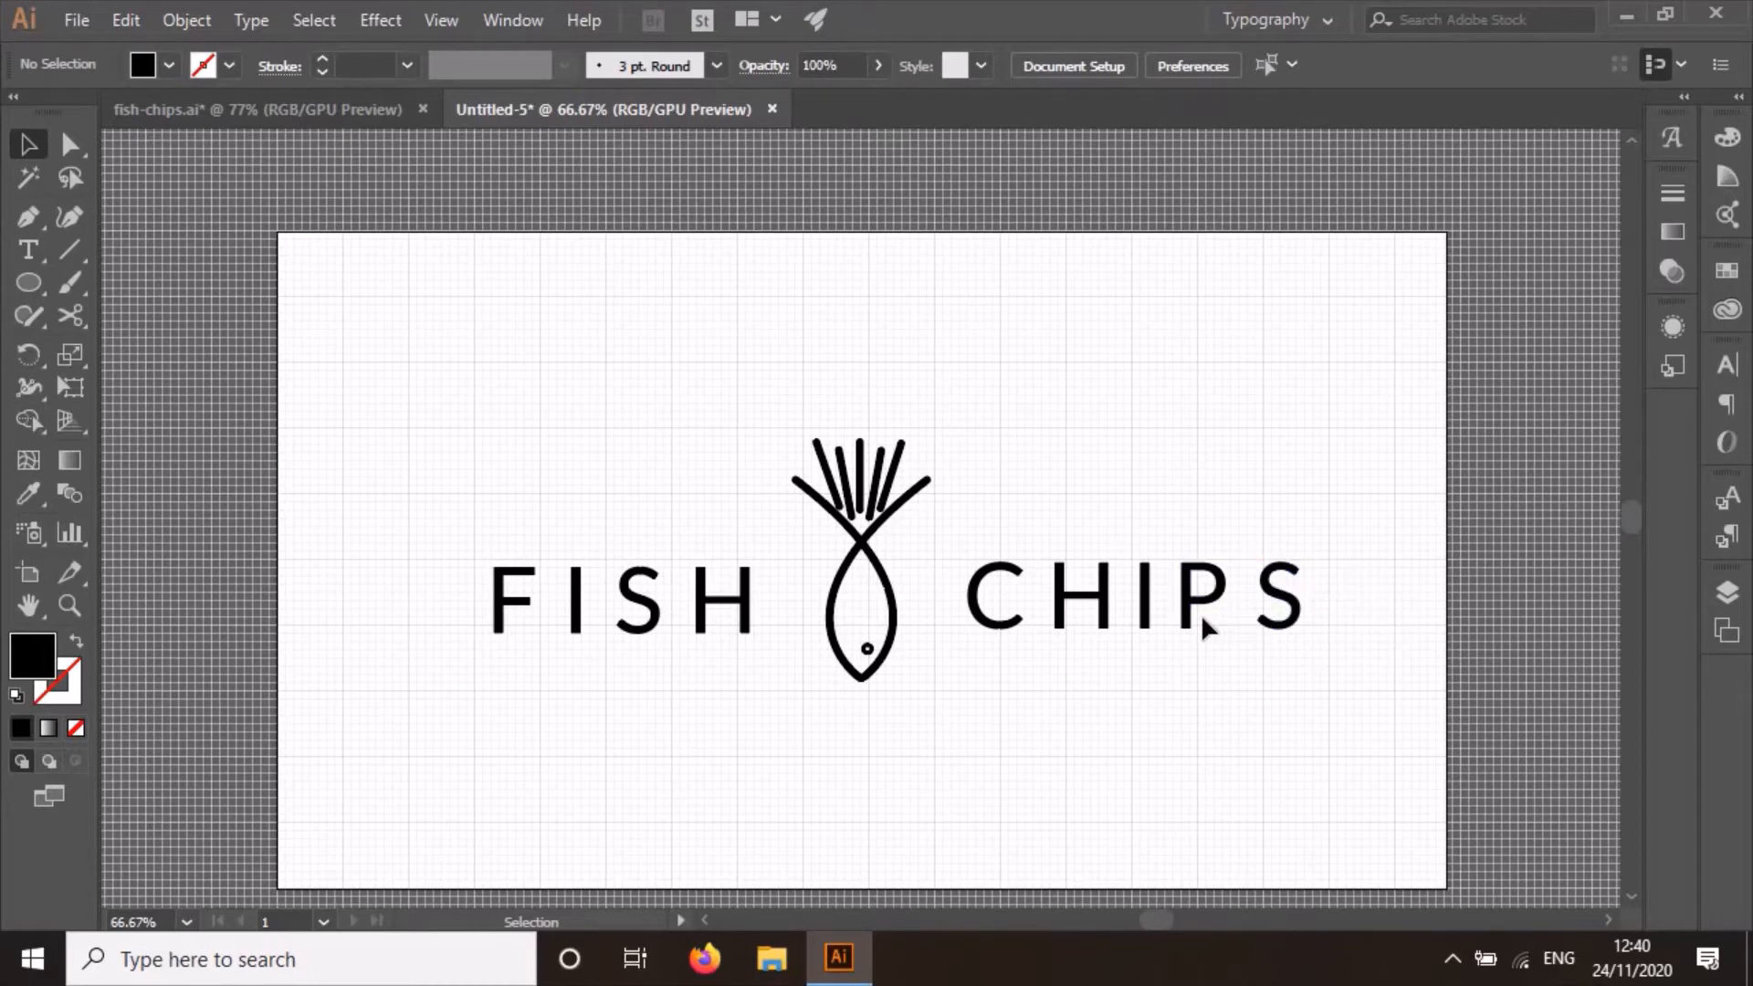
Nudge the letter S of CHIPS slightly left to tighten its gap after the P.
left_click(1278, 594)
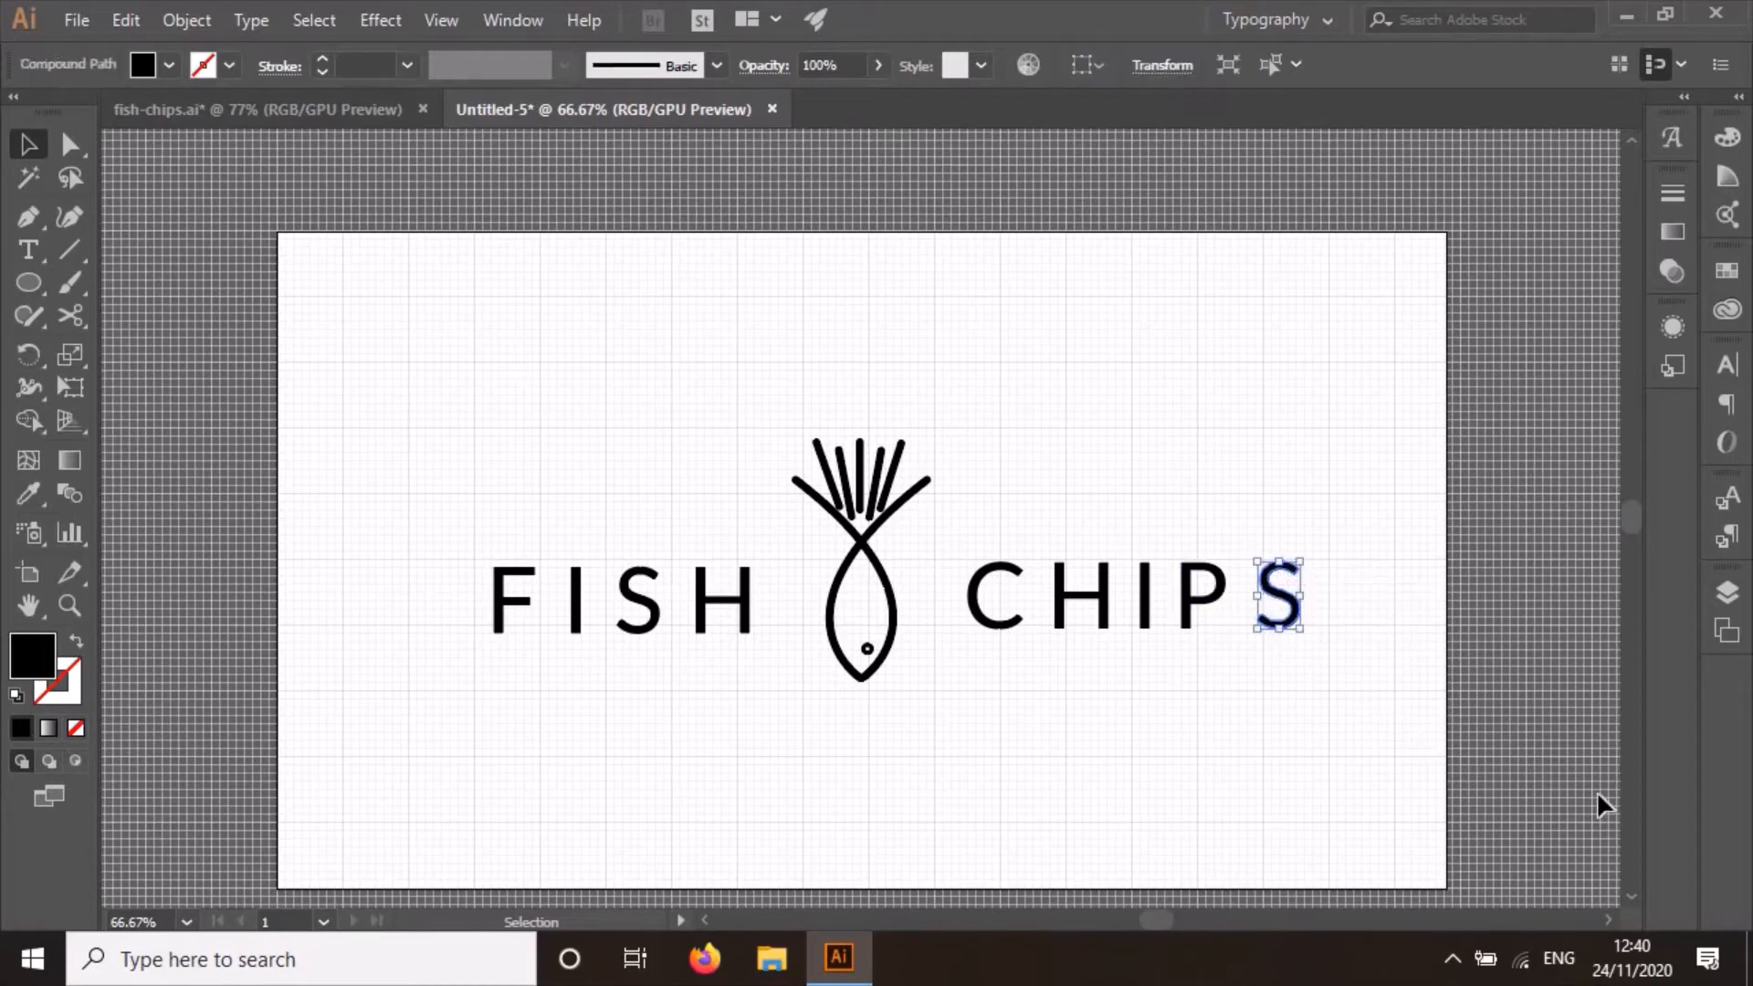
key("Left")
key("Left")
key("Left")
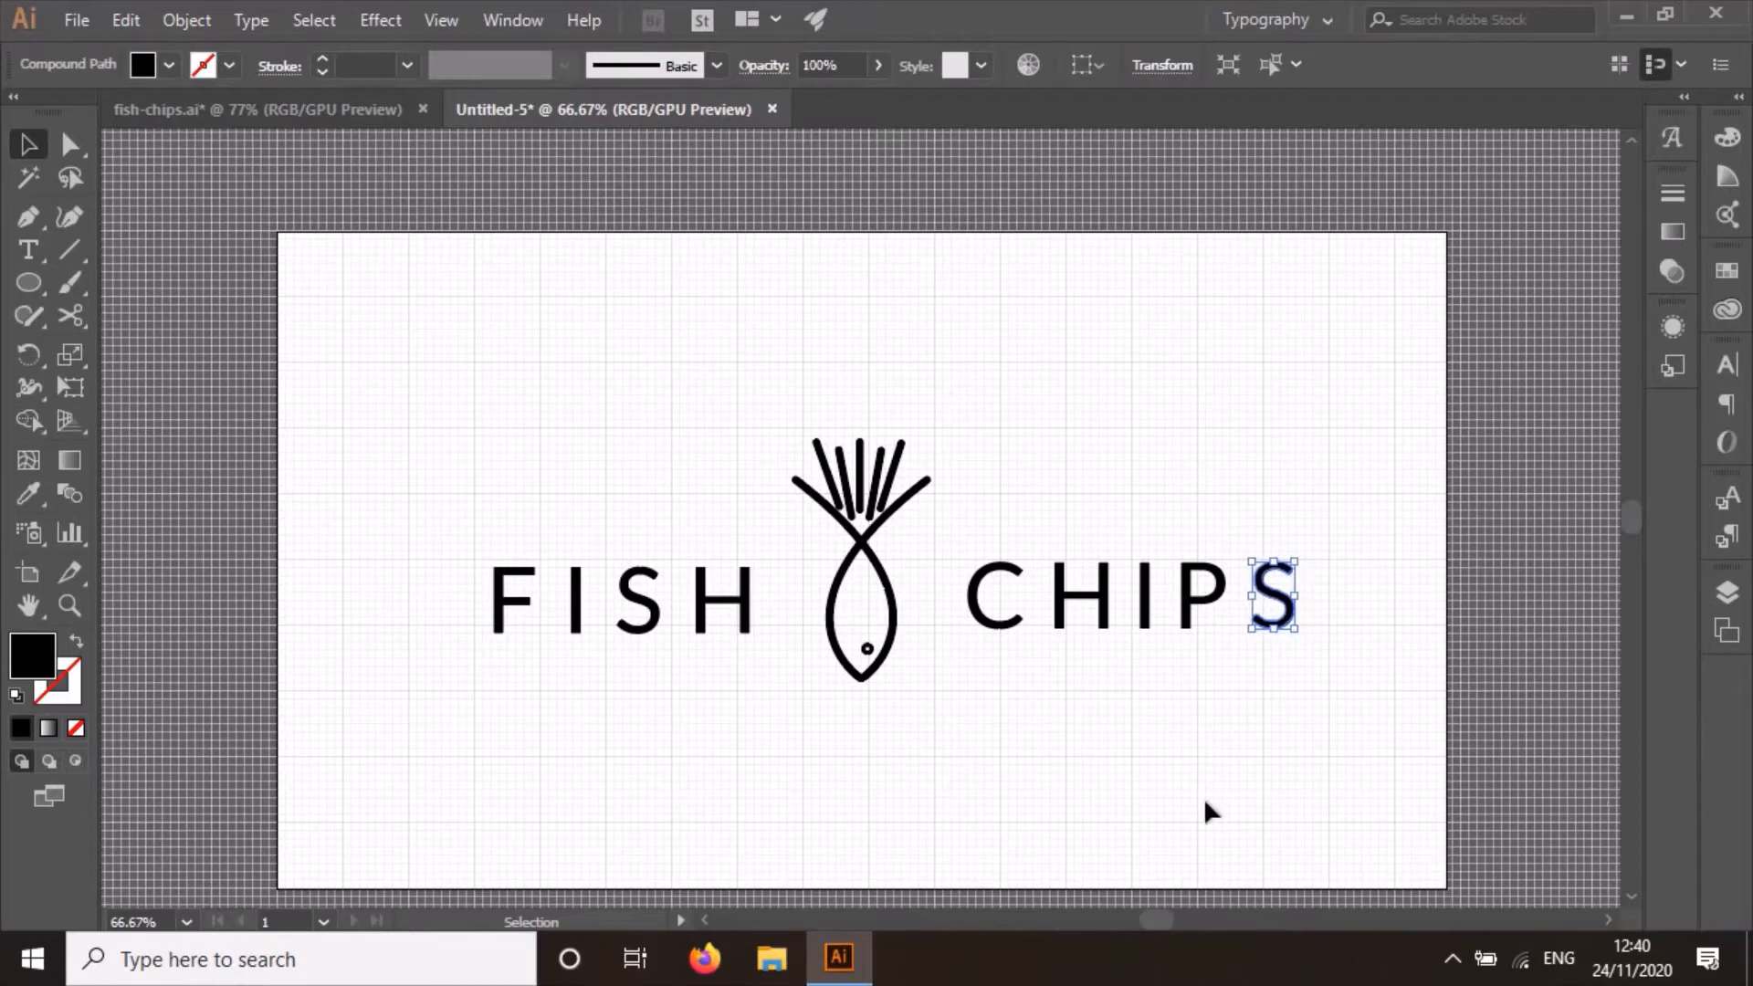
left_click(1255, 746)
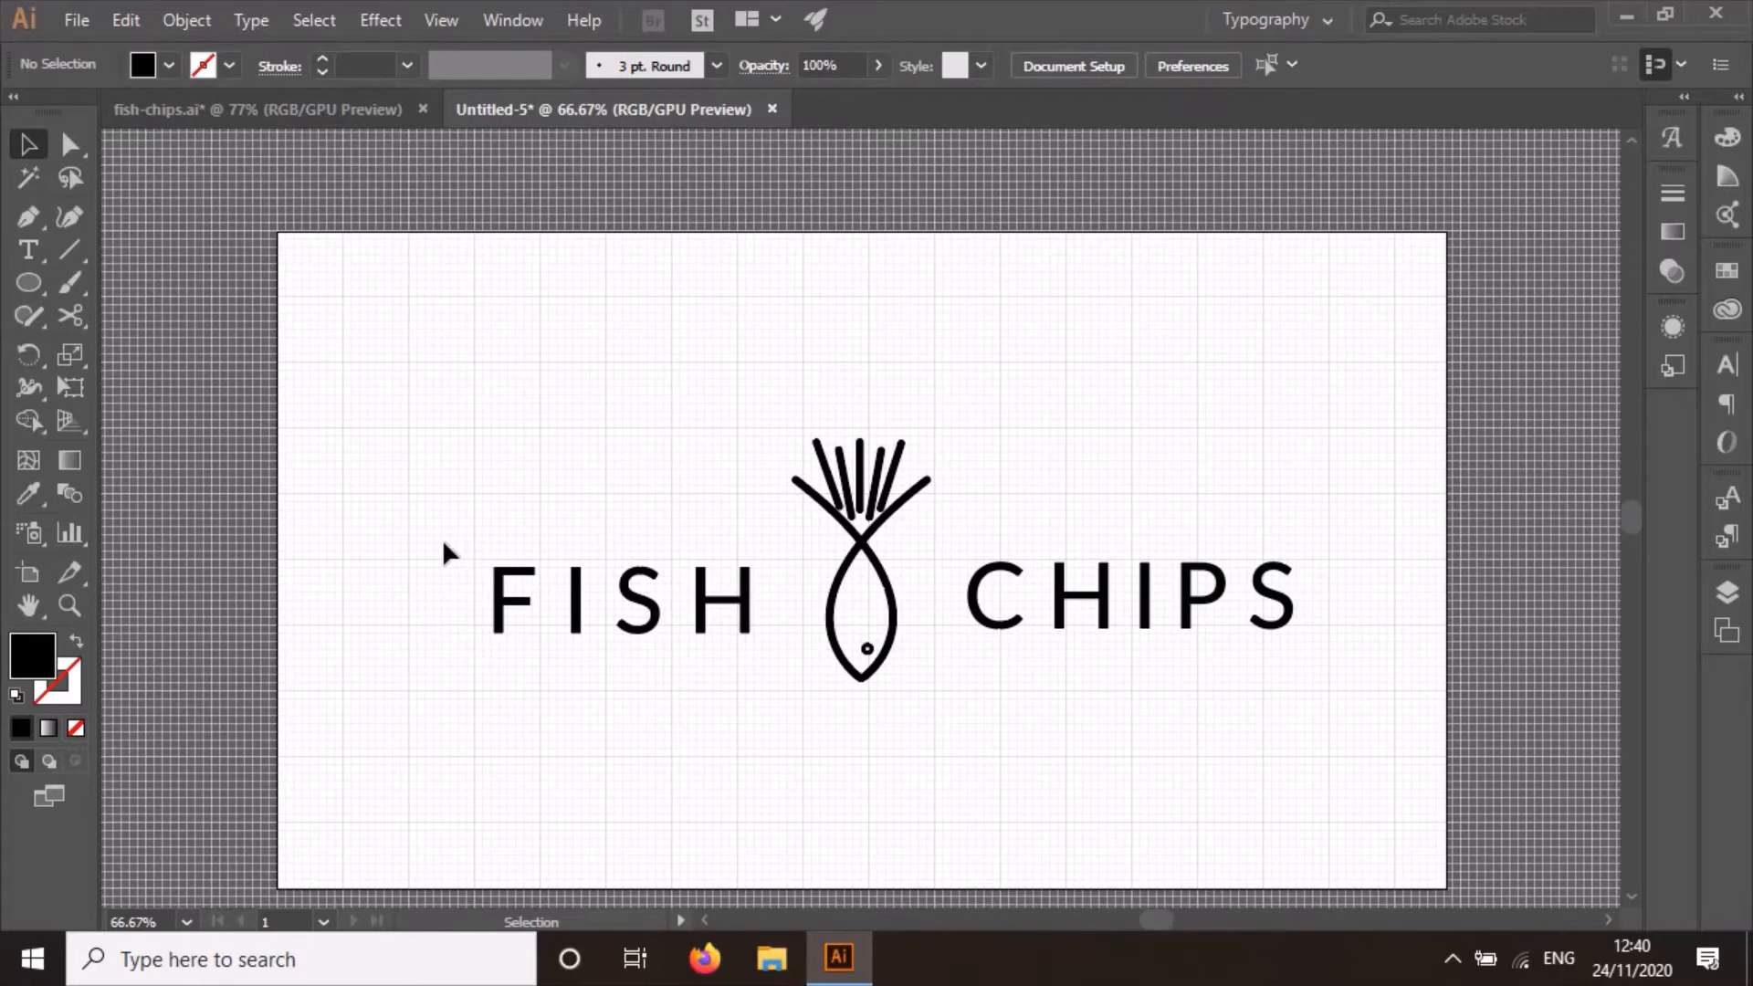
left_click_drag(443, 546, 743, 711)
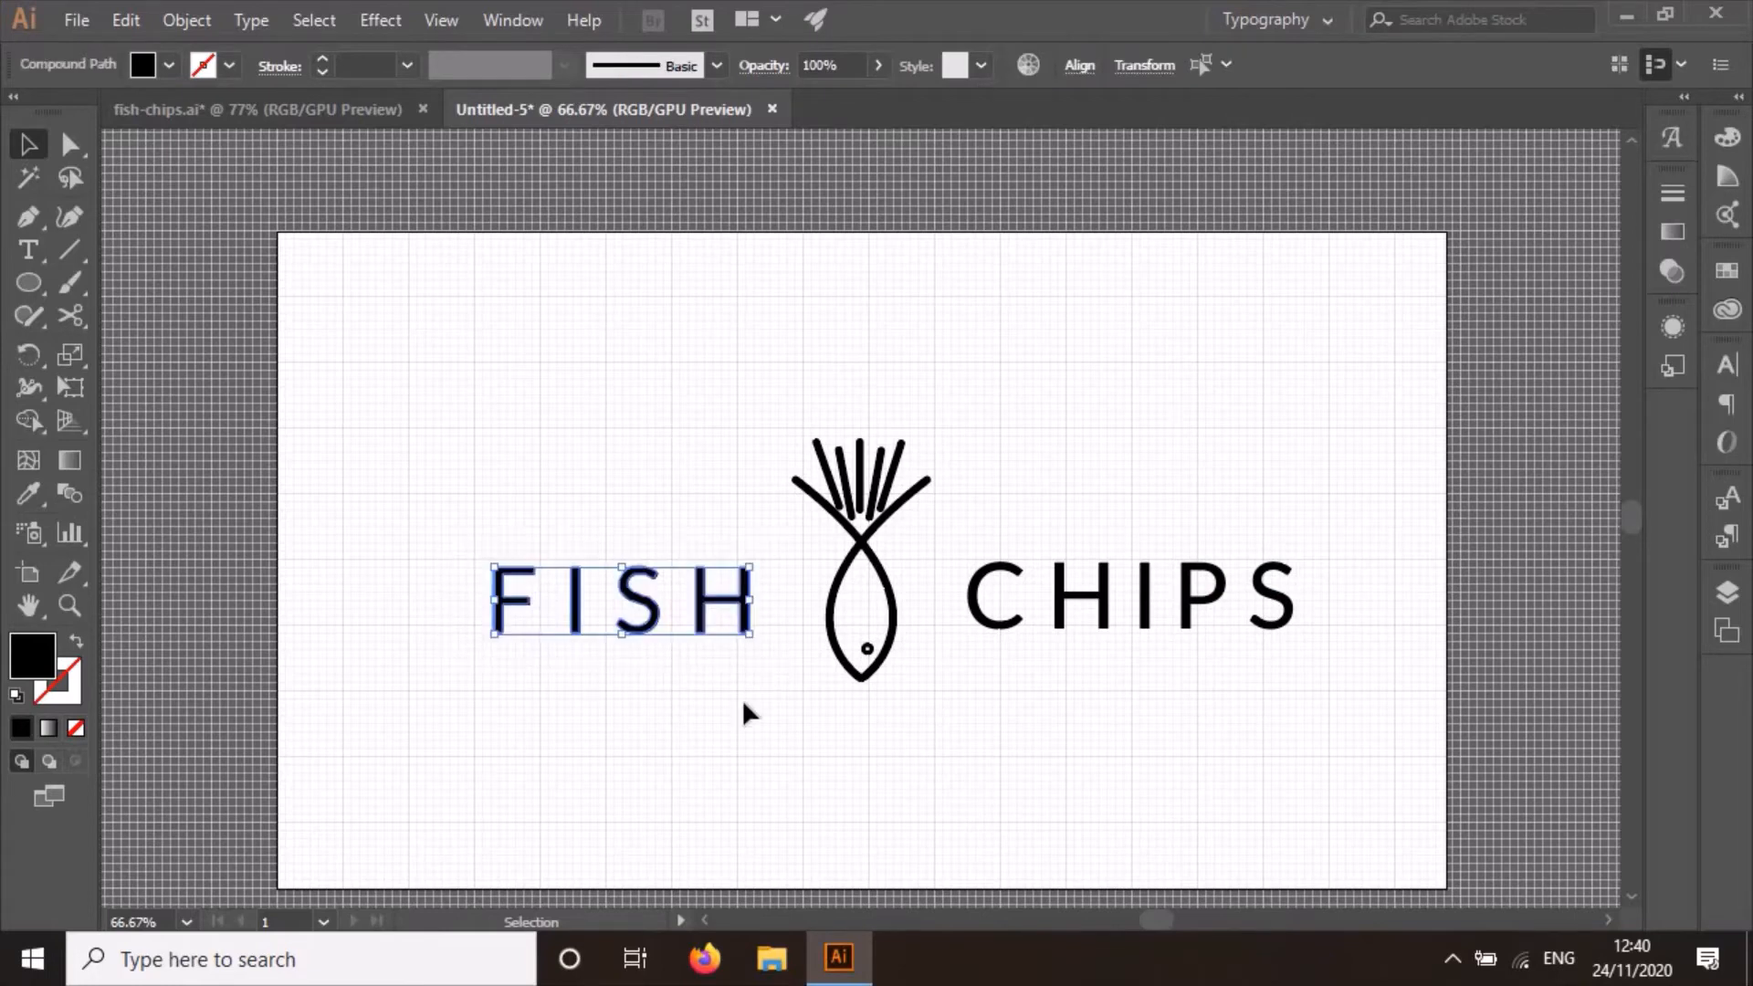
right_click(641, 607)
left_click(599, 697)
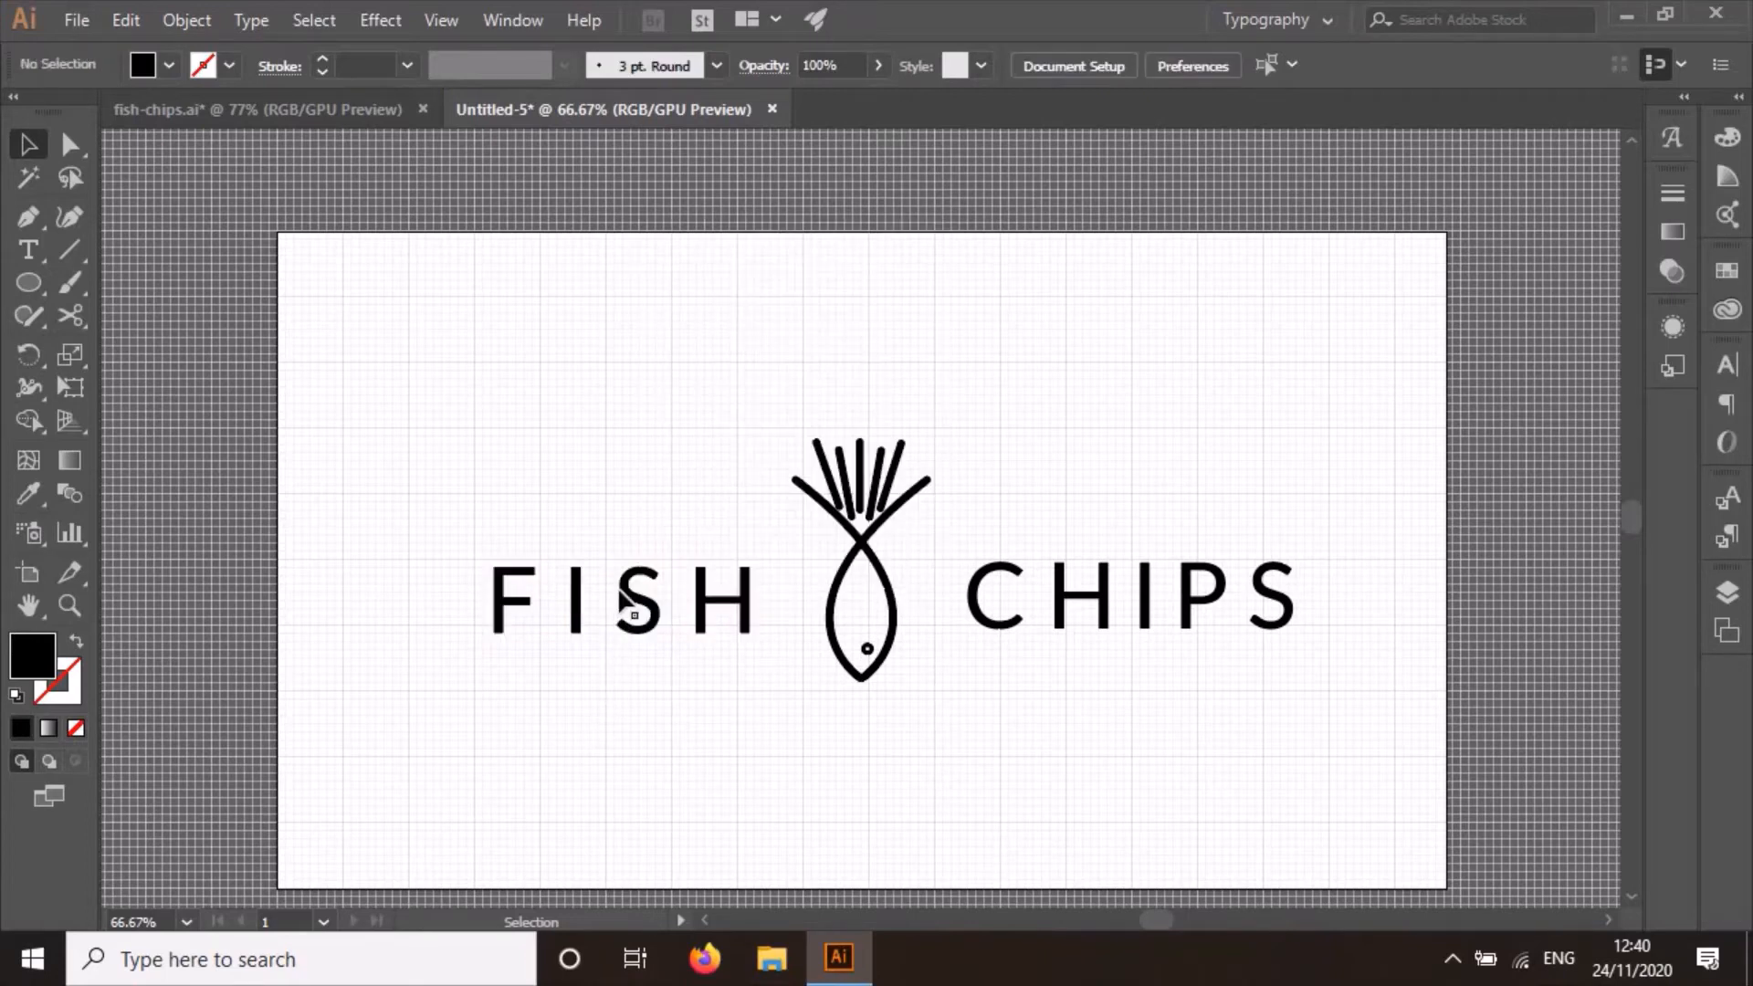
left_click_drag(422, 529, 803, 689)
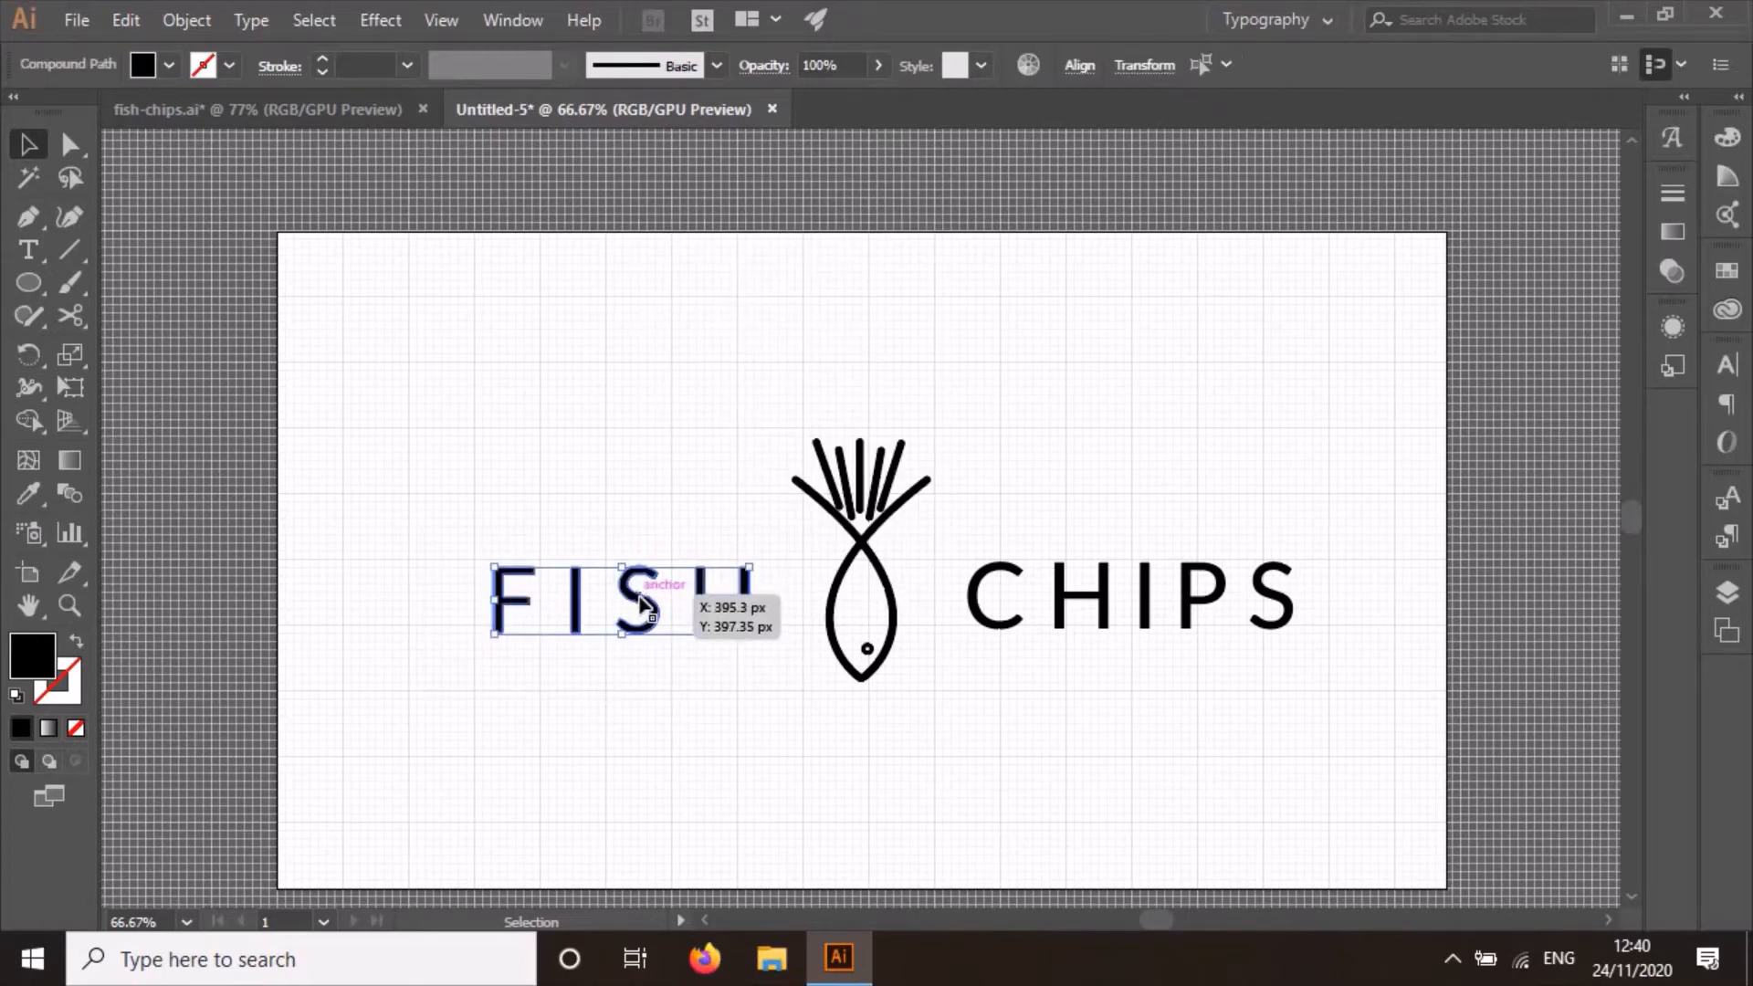
right_click(641, 604)
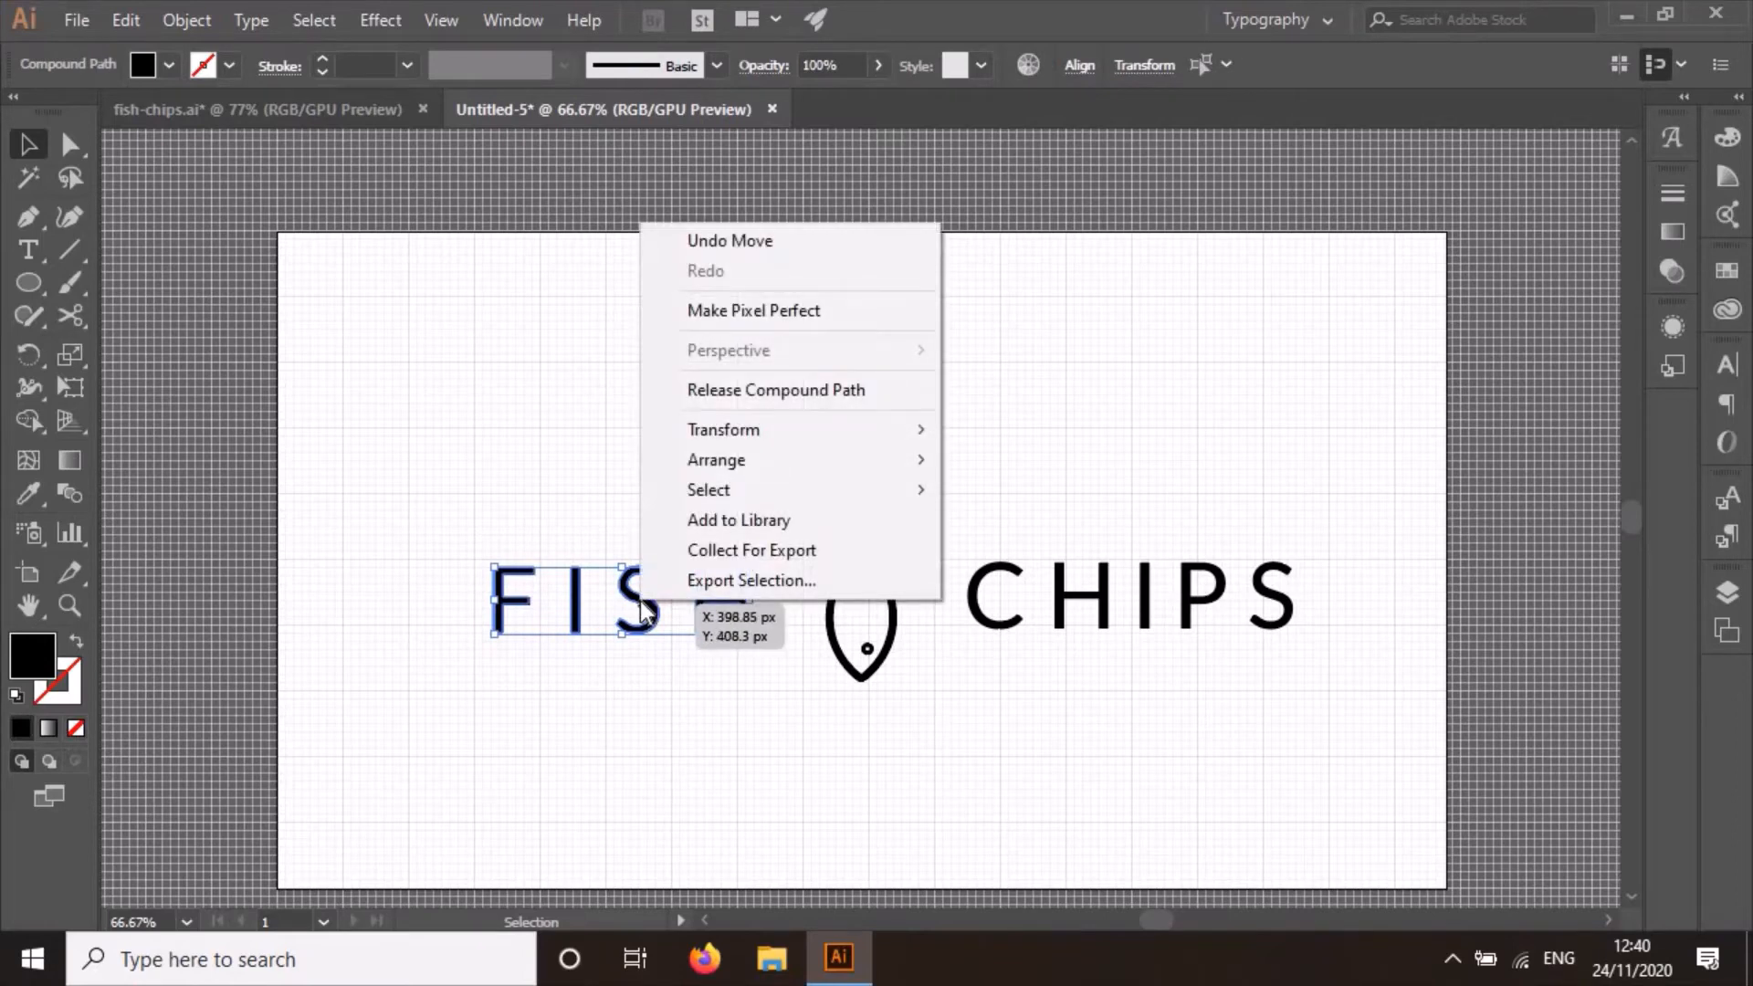
left_click(698, 681)
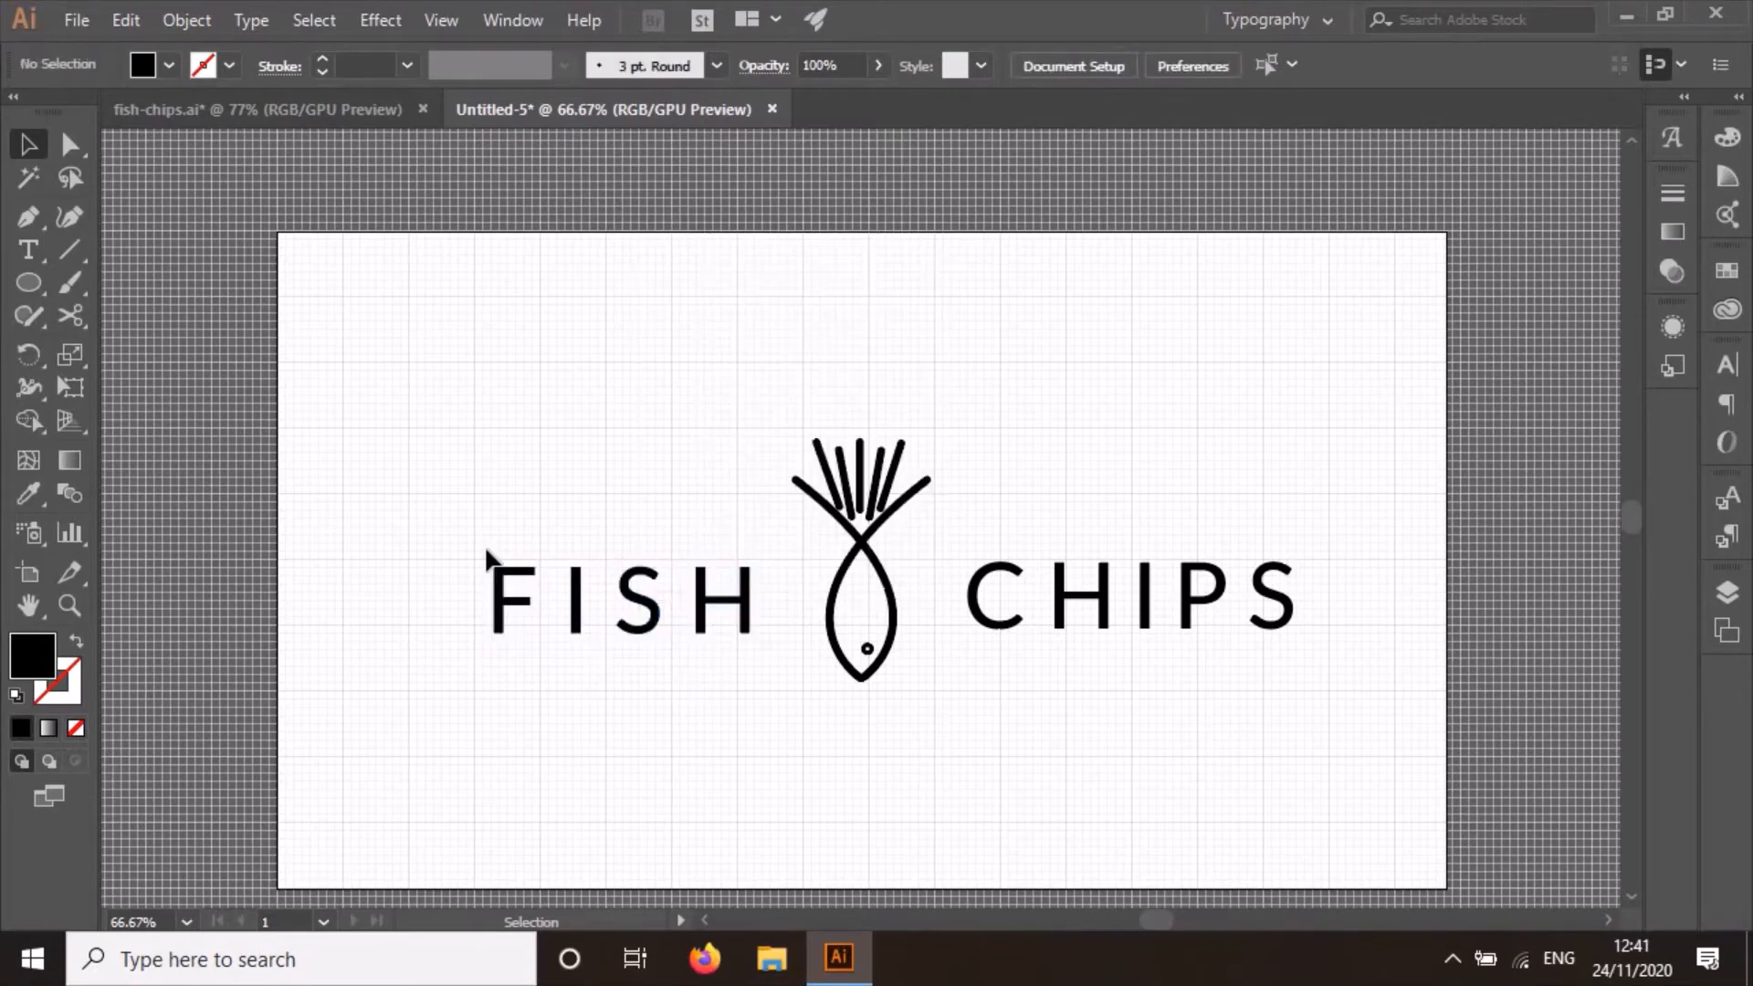
Group the four FISH letters together and the five CHIPS letters together as two separate groups.
left_click_drag(454, 514, 770, 661)
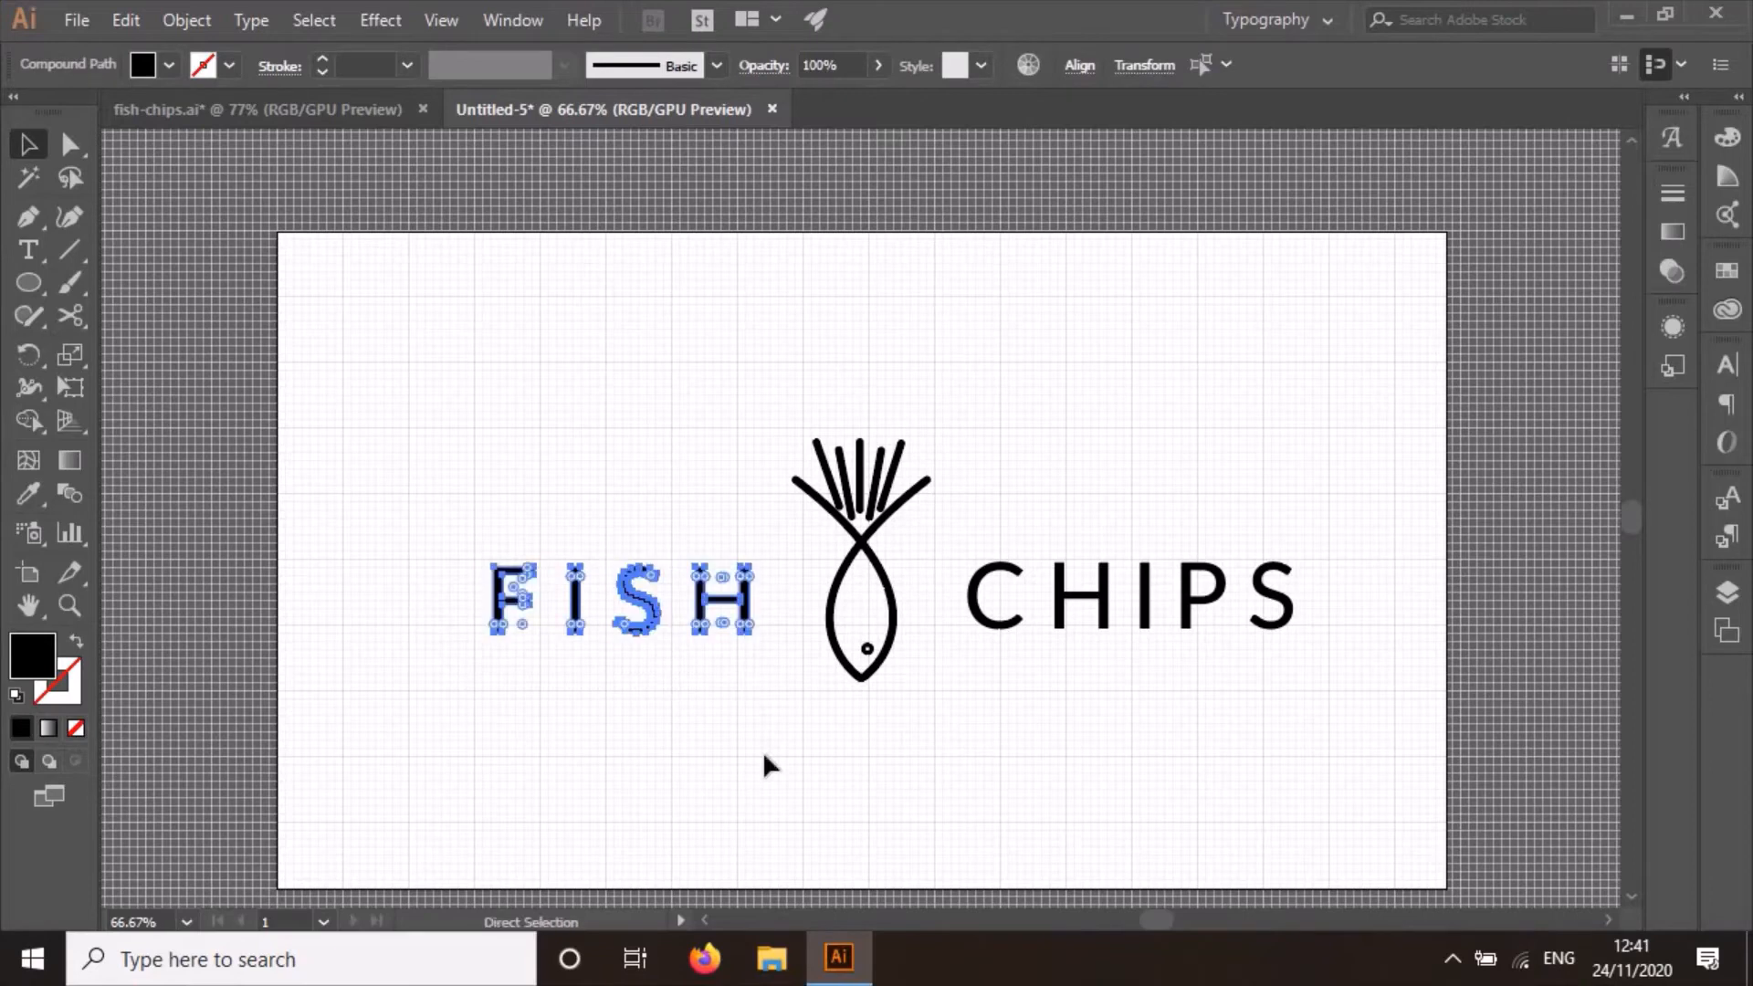
left_click(956, 604)
left_click_drag(945, 539, 1316, 681)
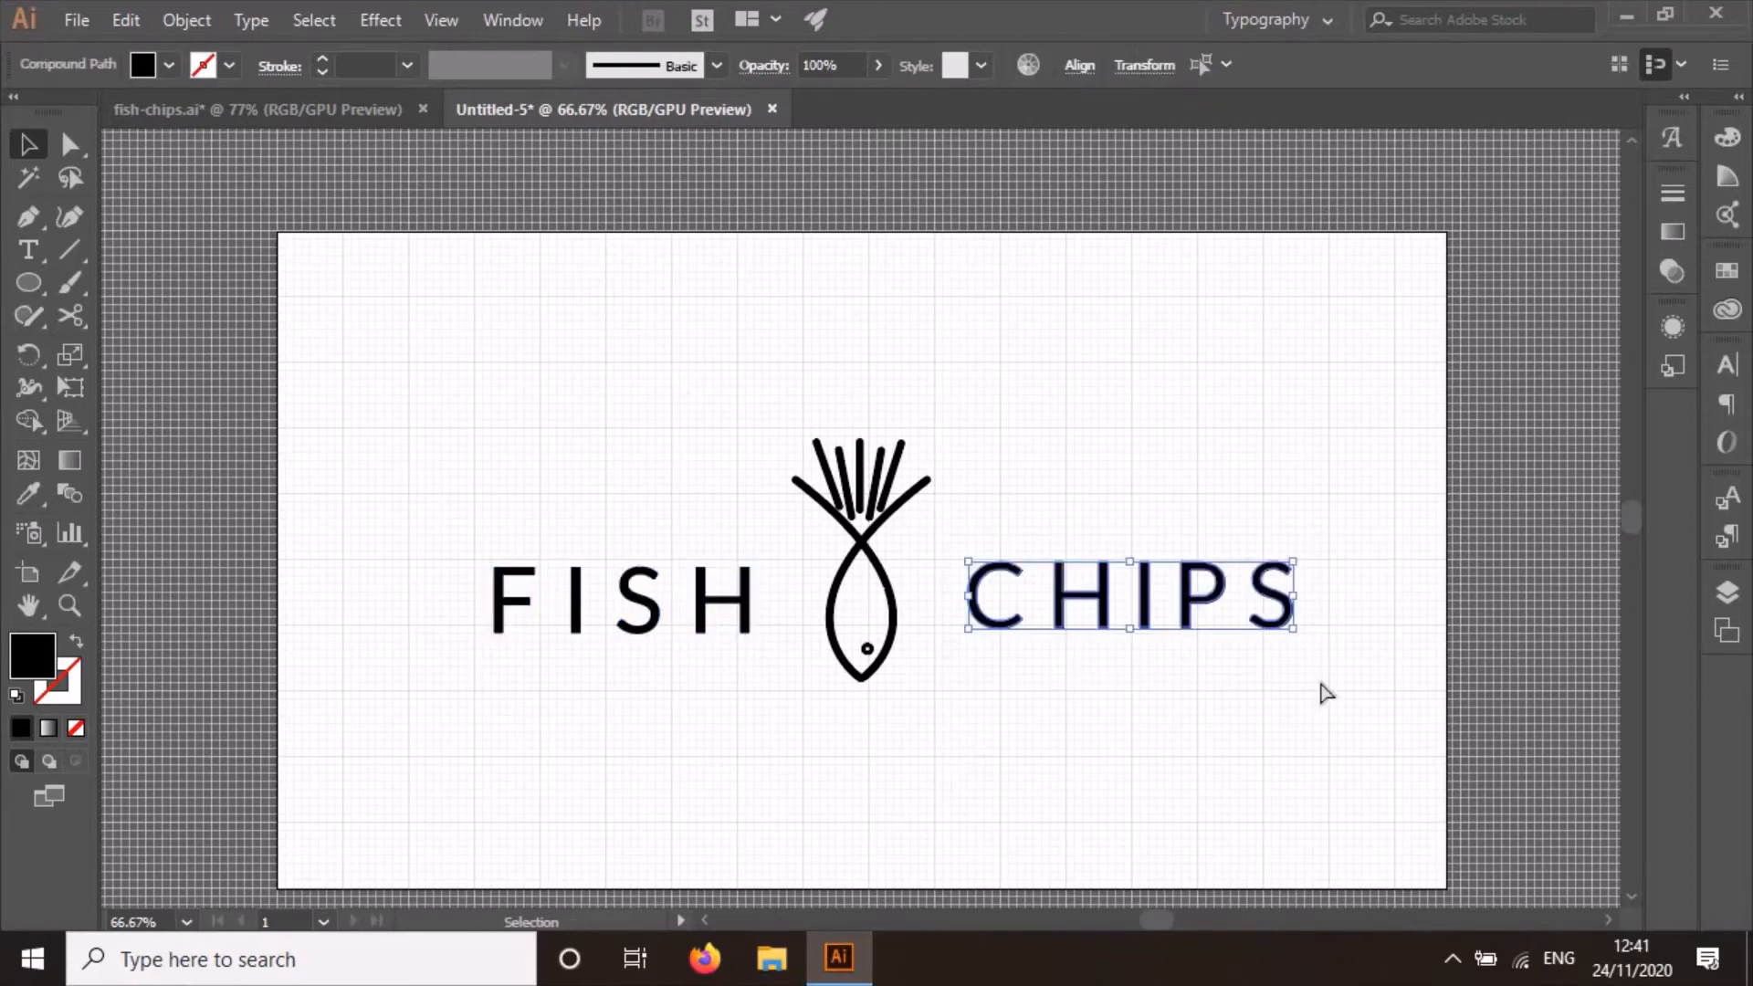
key("ctrl+g")
left_click(1092, 705)
left_click(698, 606)
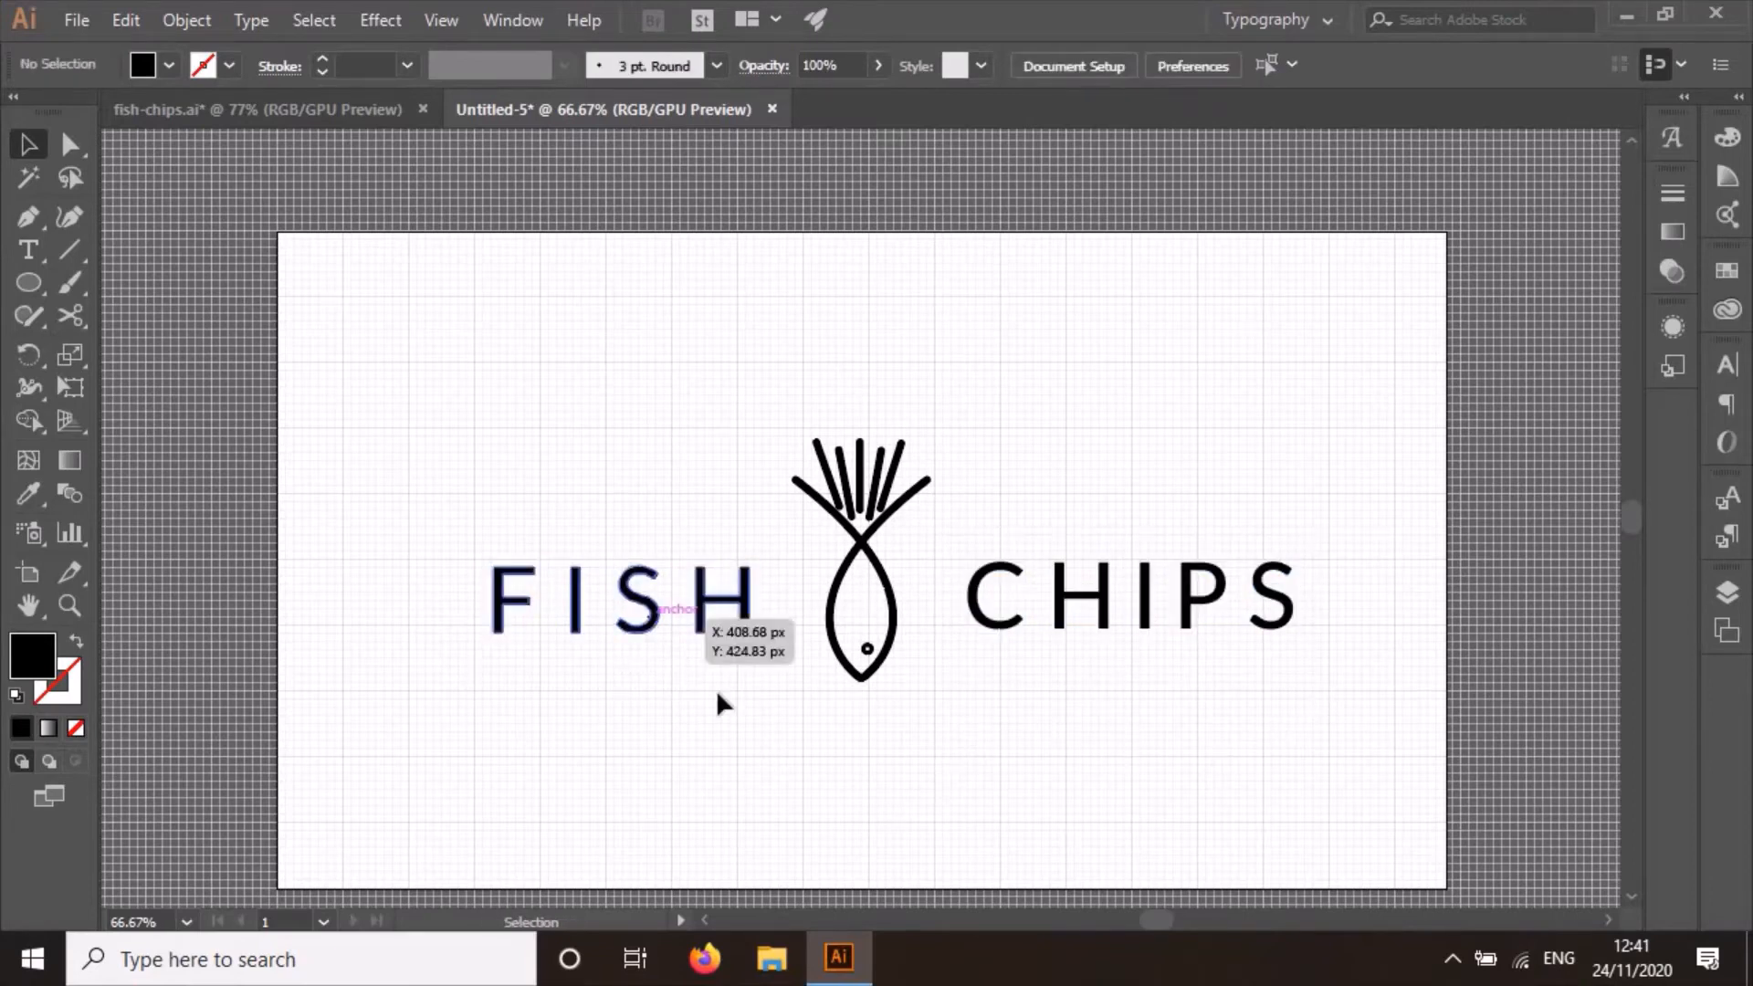
Align the FISH group, the fish symbol and the CHIPS group to their common vertical center.
left_click(904, 600)
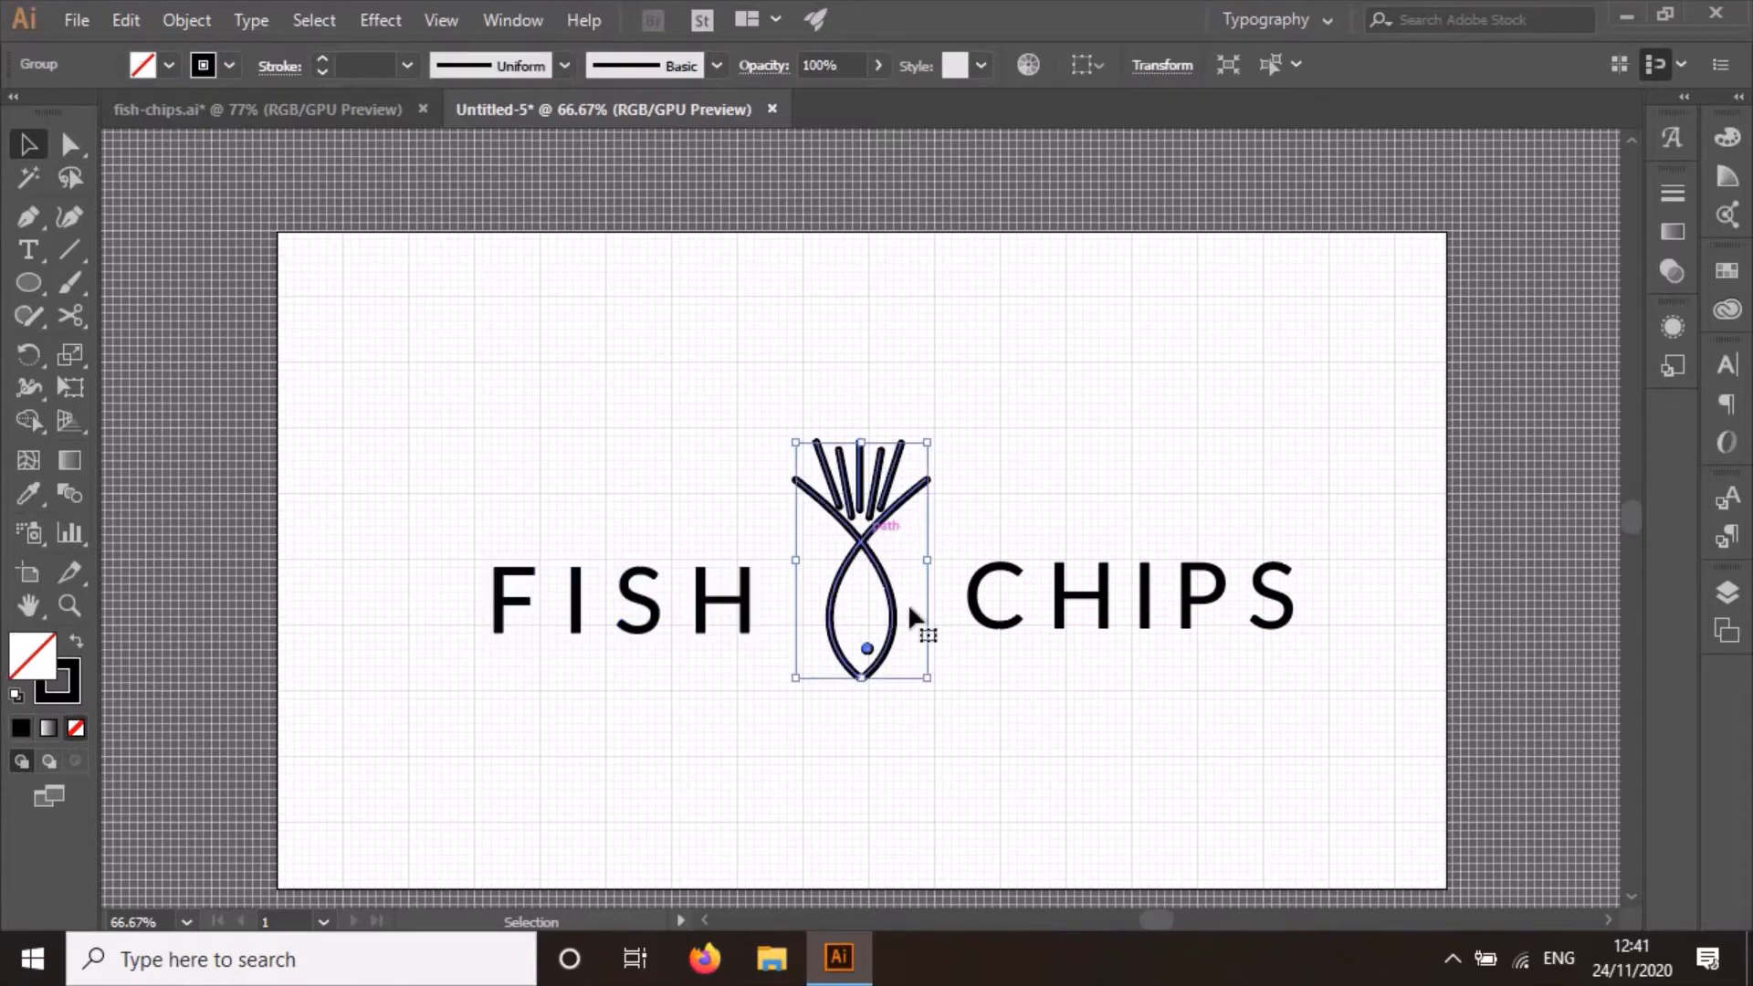
left_click(652, 613)
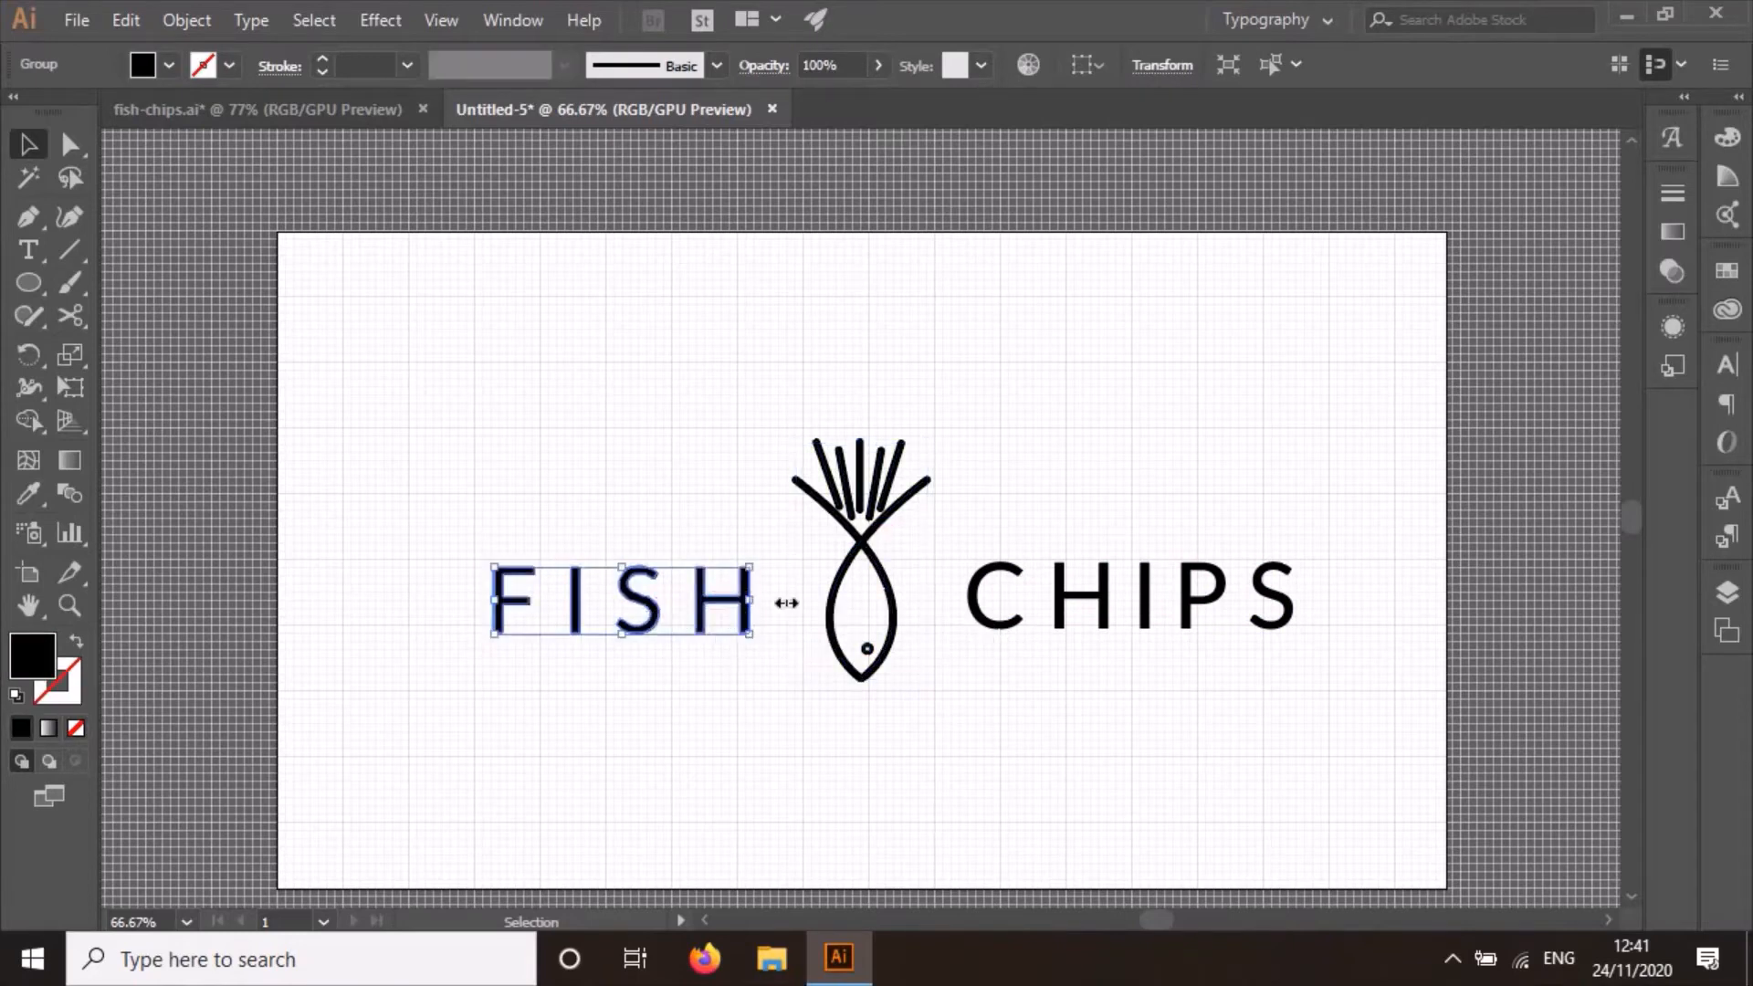
left_click(988, 566, "shift")
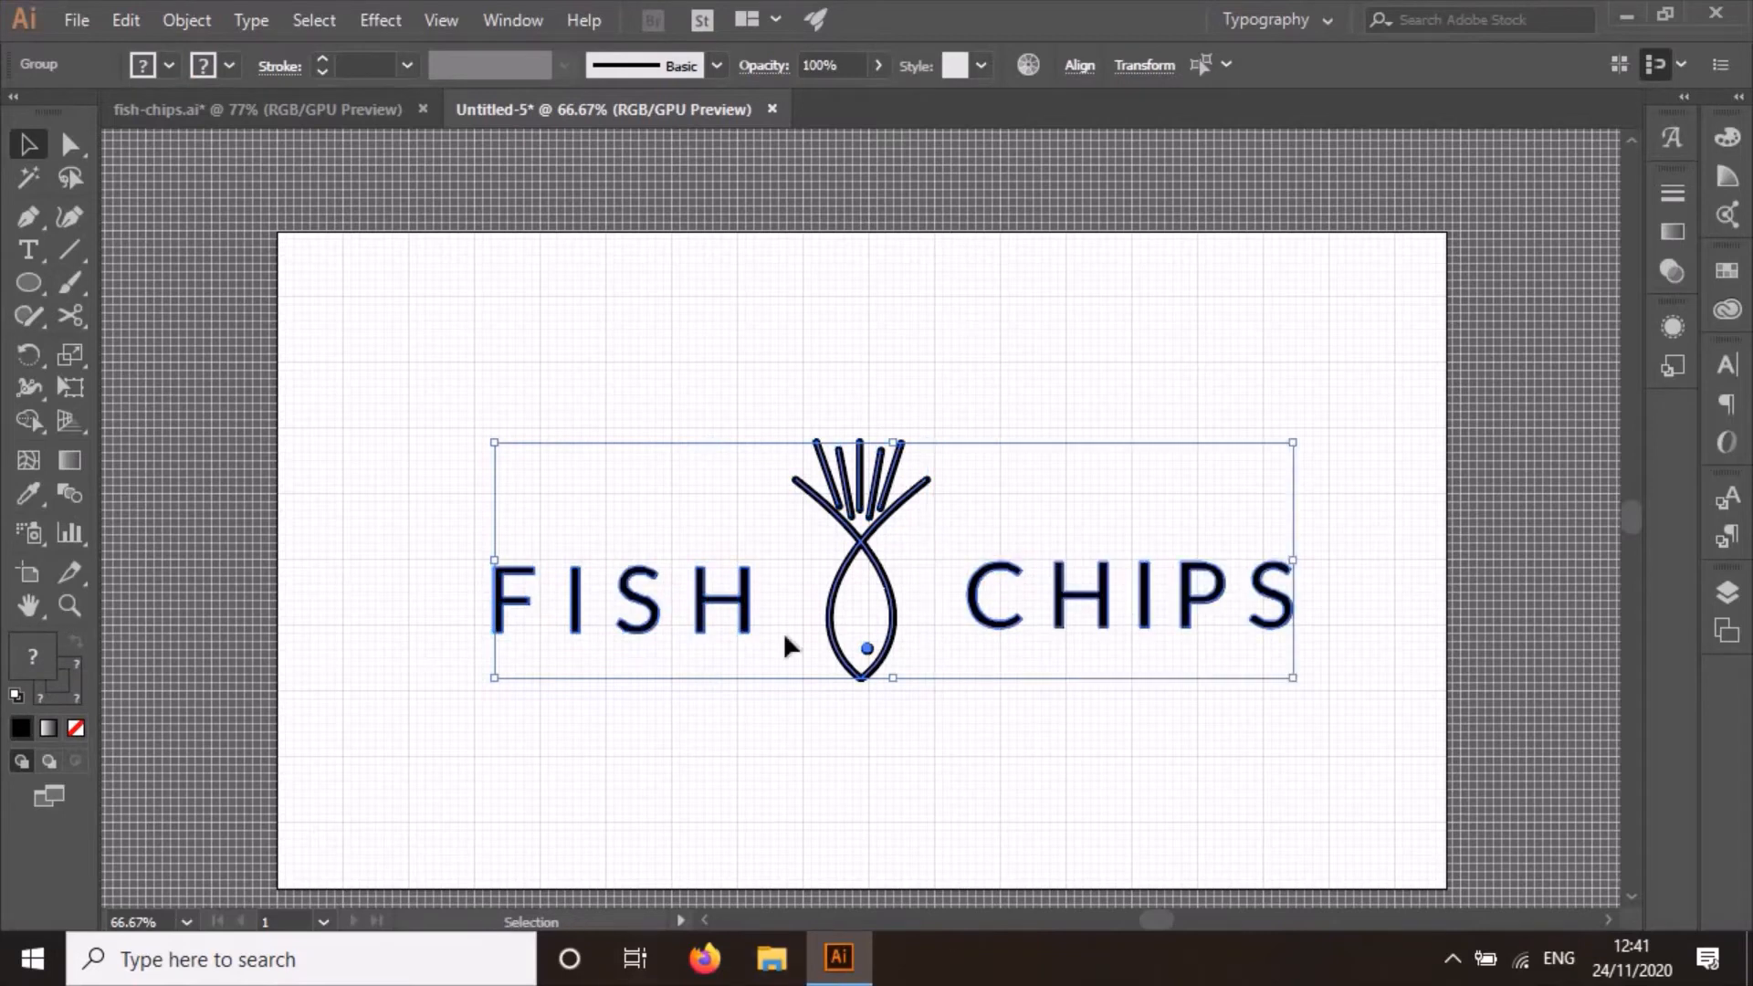
left_click(1077, 66)
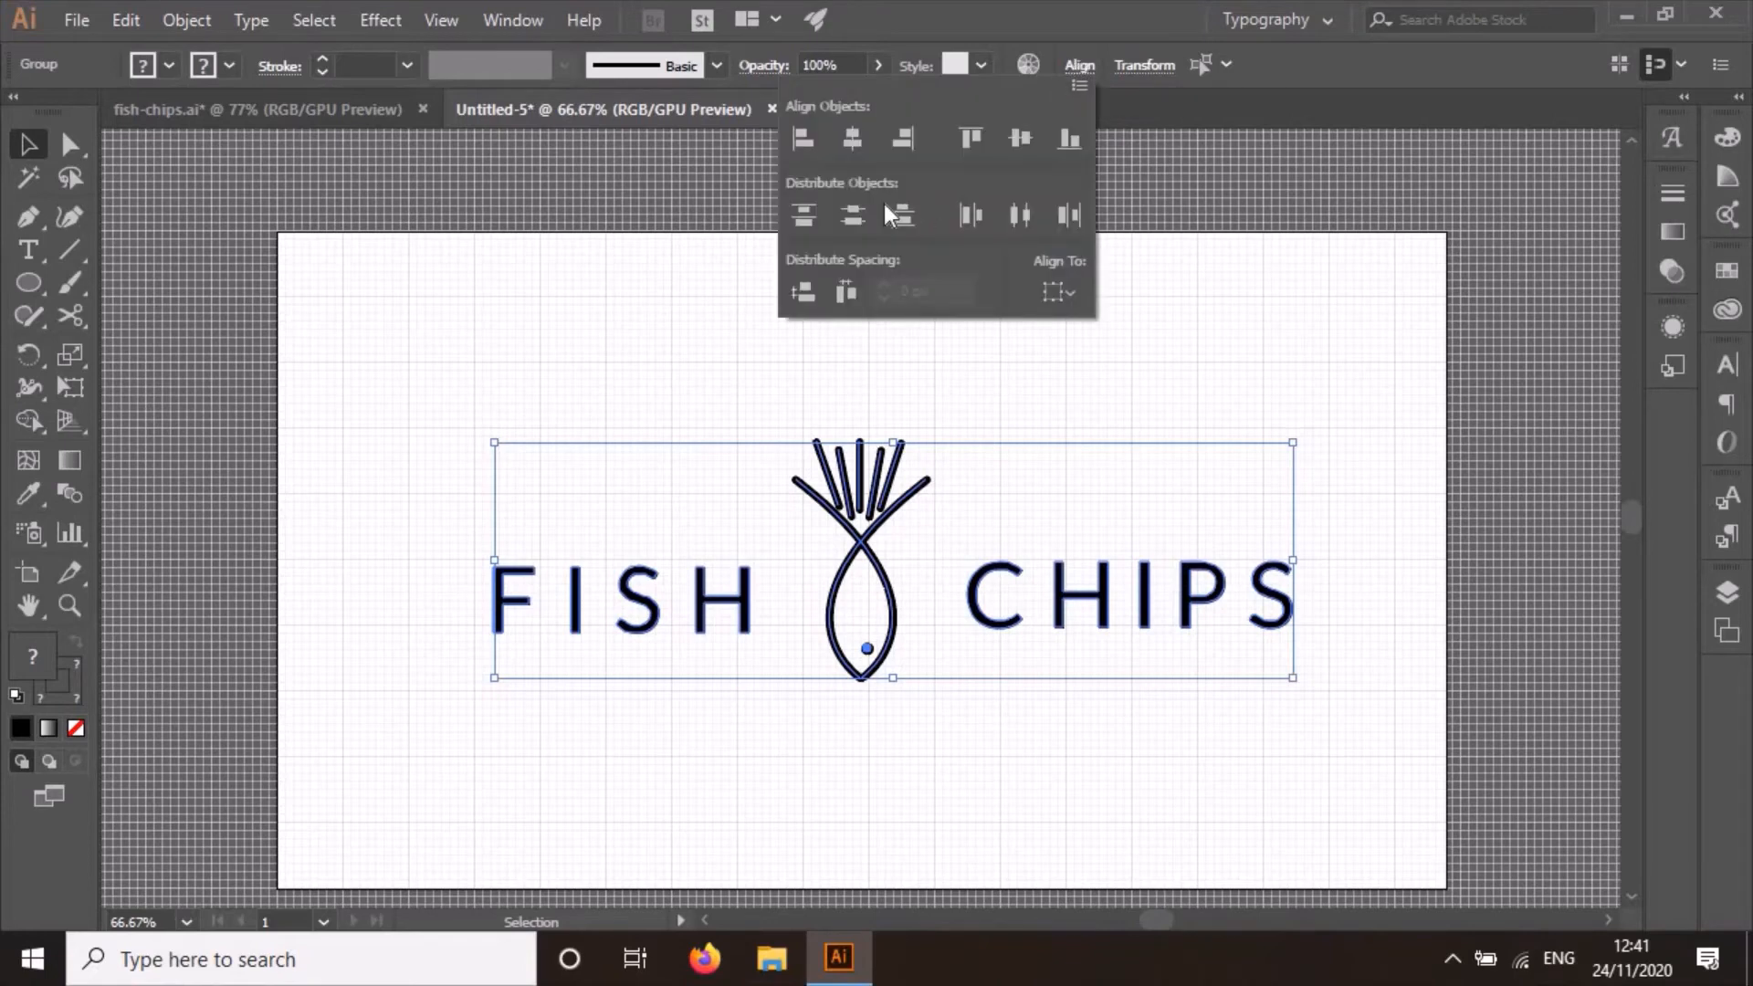
left_click(1026, 138)
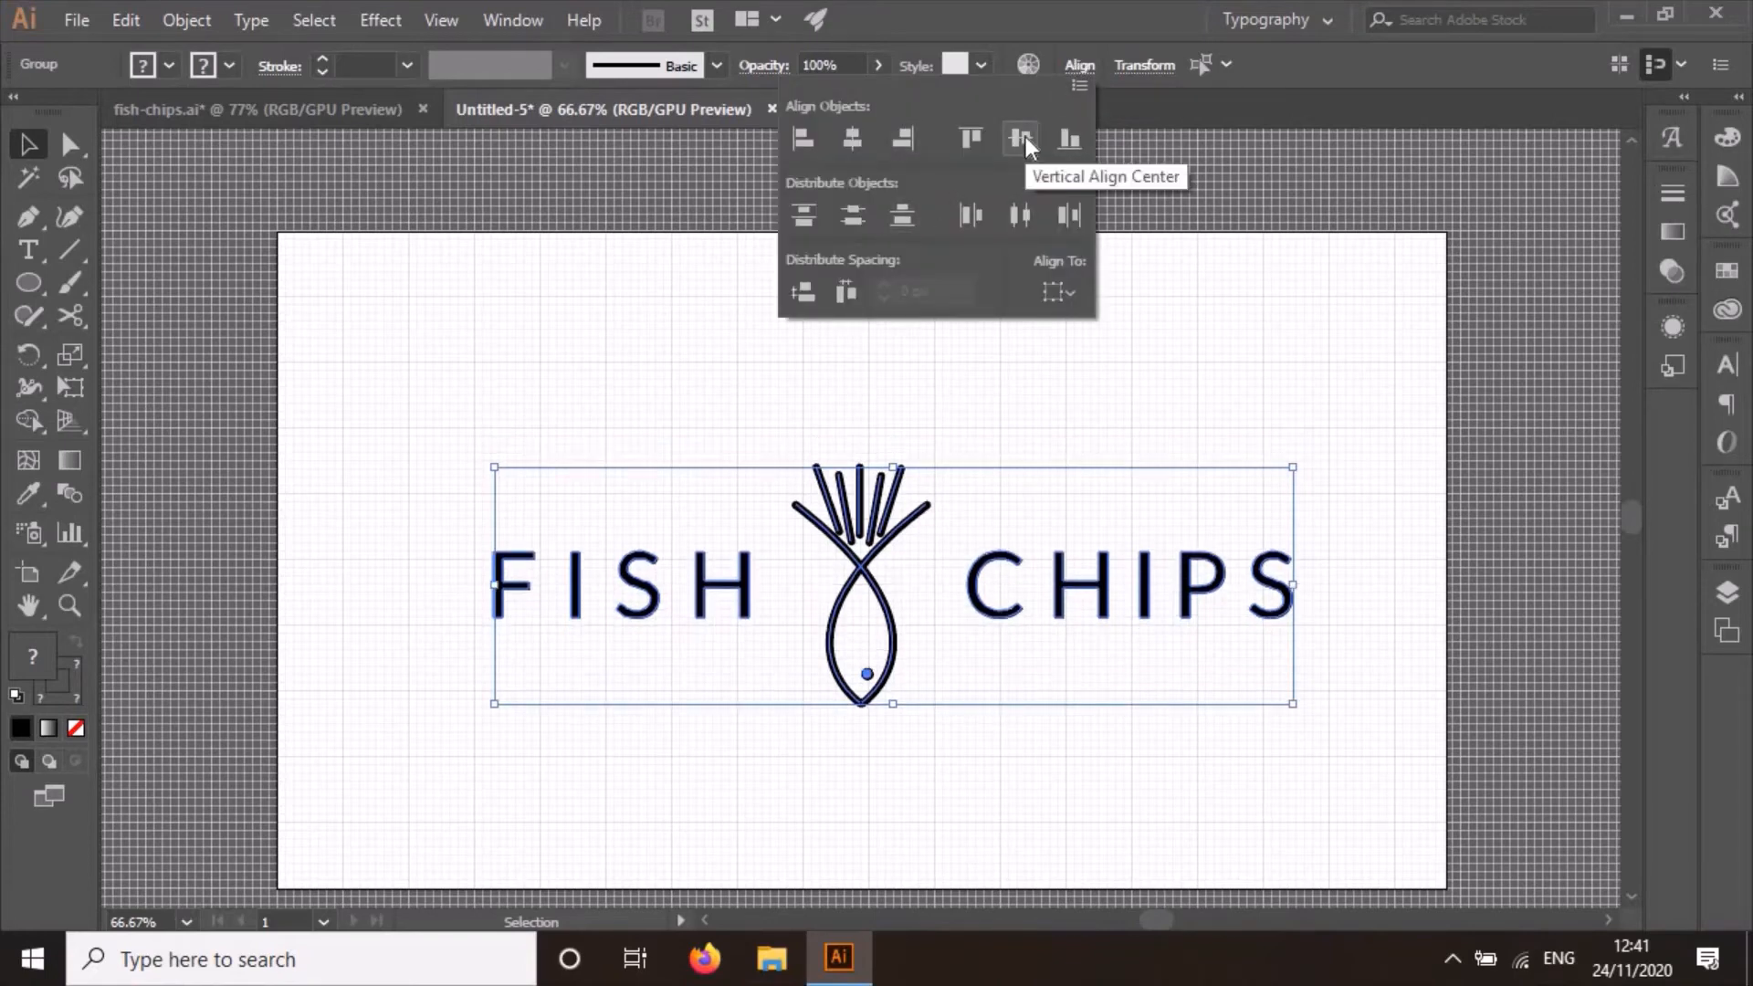
left_click(1093, 763)
left_click(1094, 761)
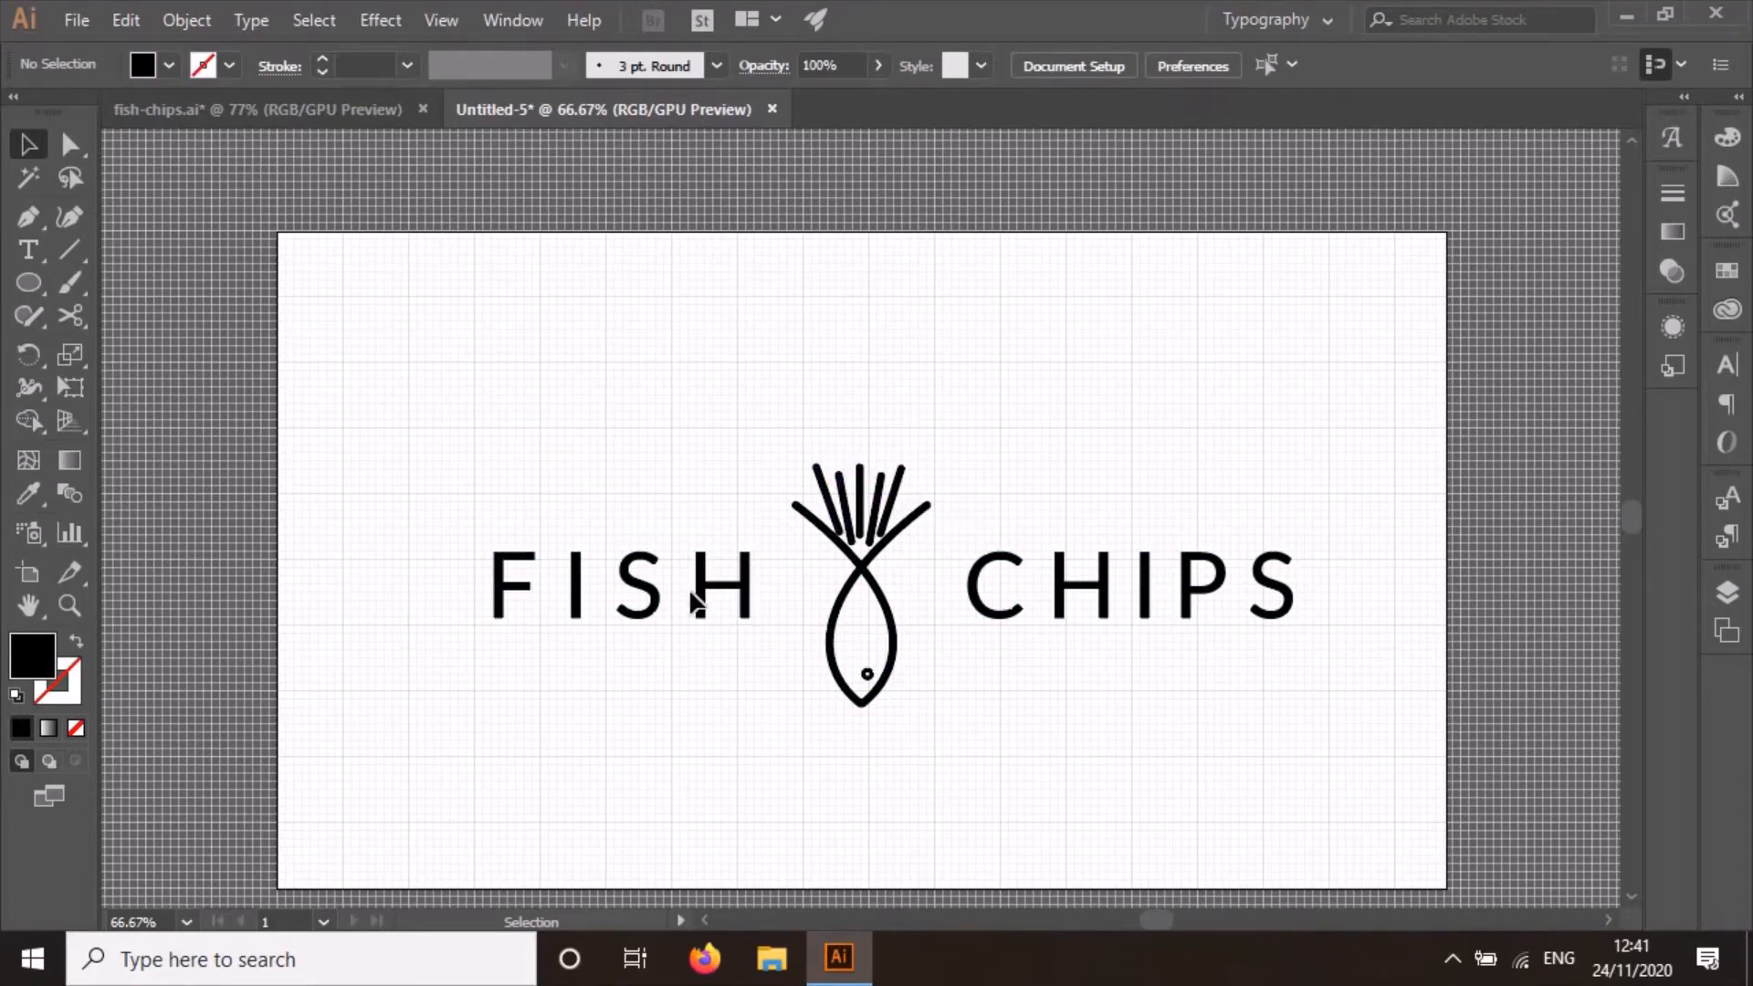
Nudge the FISH and CHIPS groups slightly down together relative to the fish symbol.
left_click(717, 588)
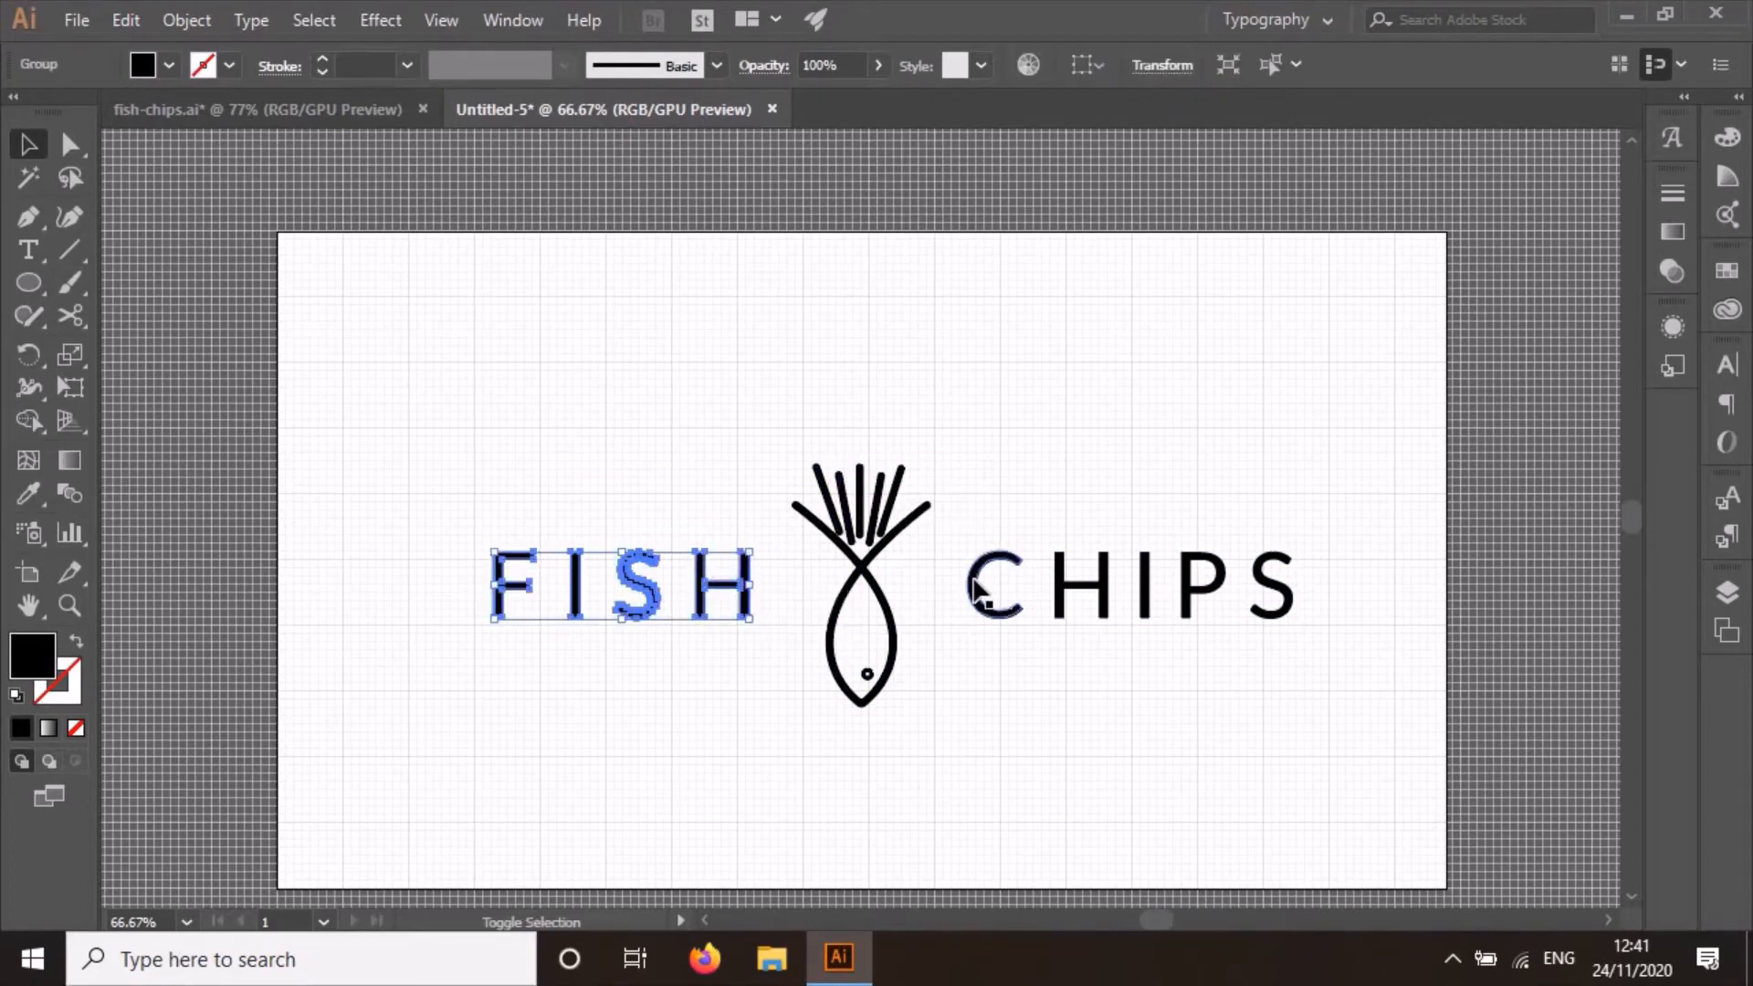
left_click(975, 589, "shift")
key("Down")
key("Down")
key("Down")
key("Down")
key("Down")
key("Down")
key("Down")
key("Down")
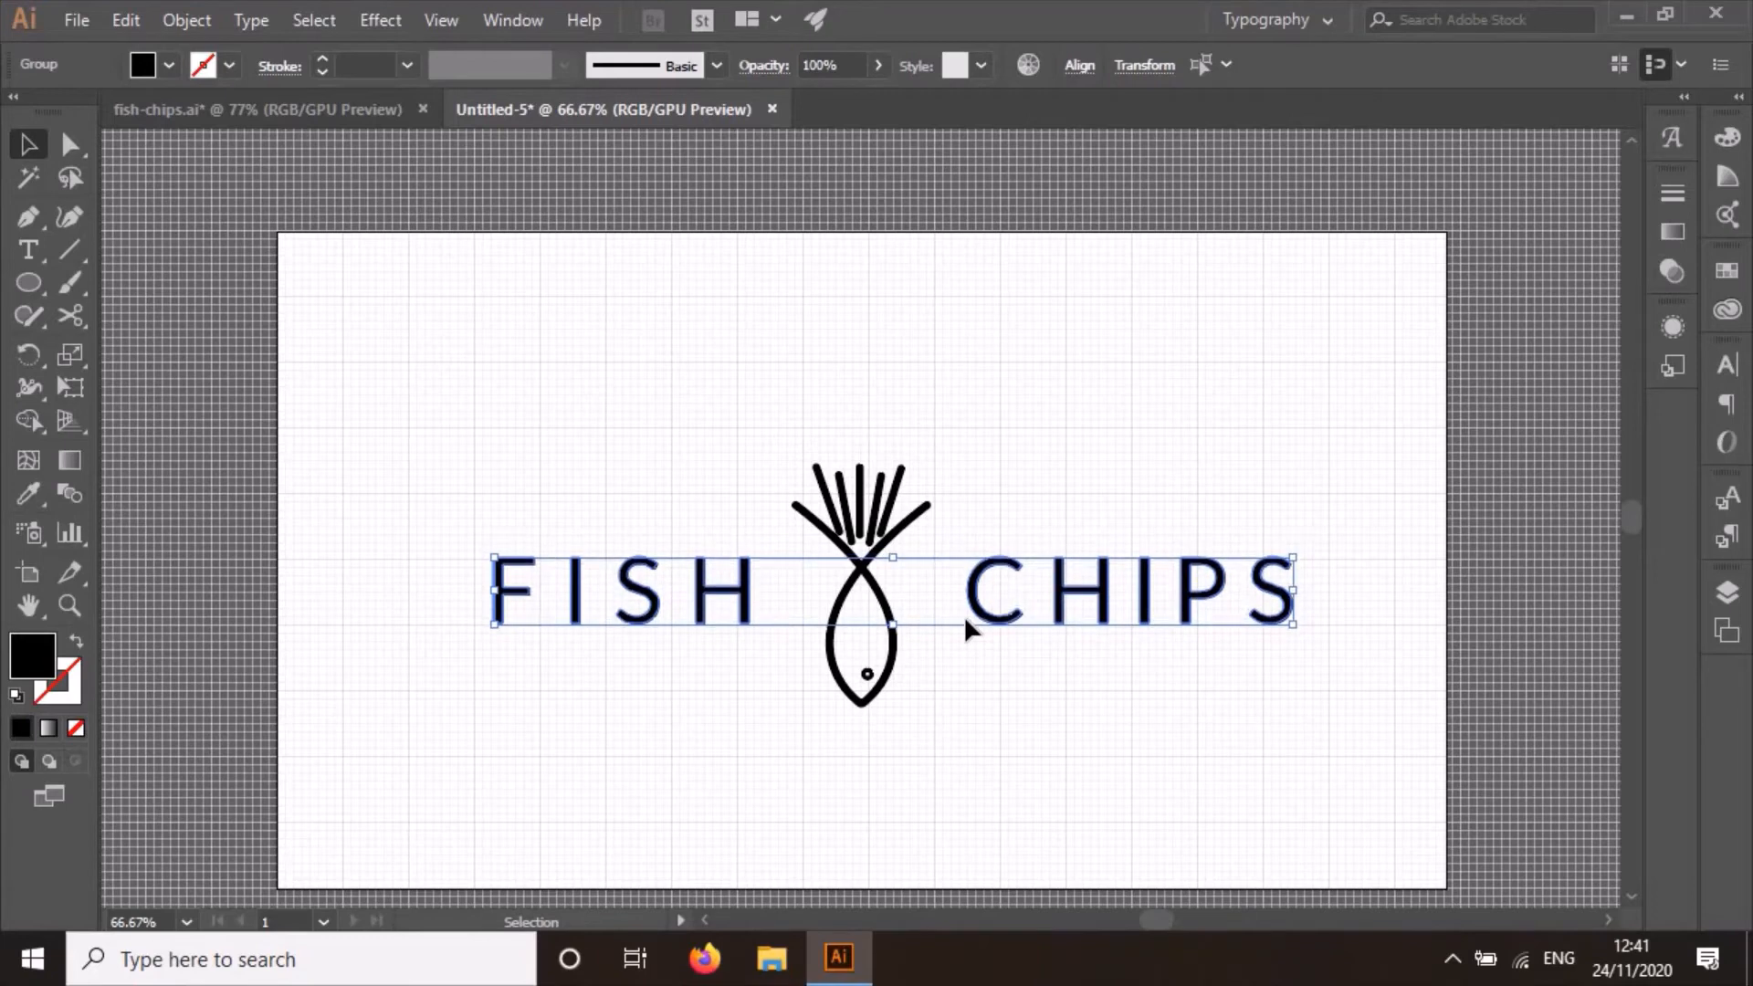
left_click(961, 693)
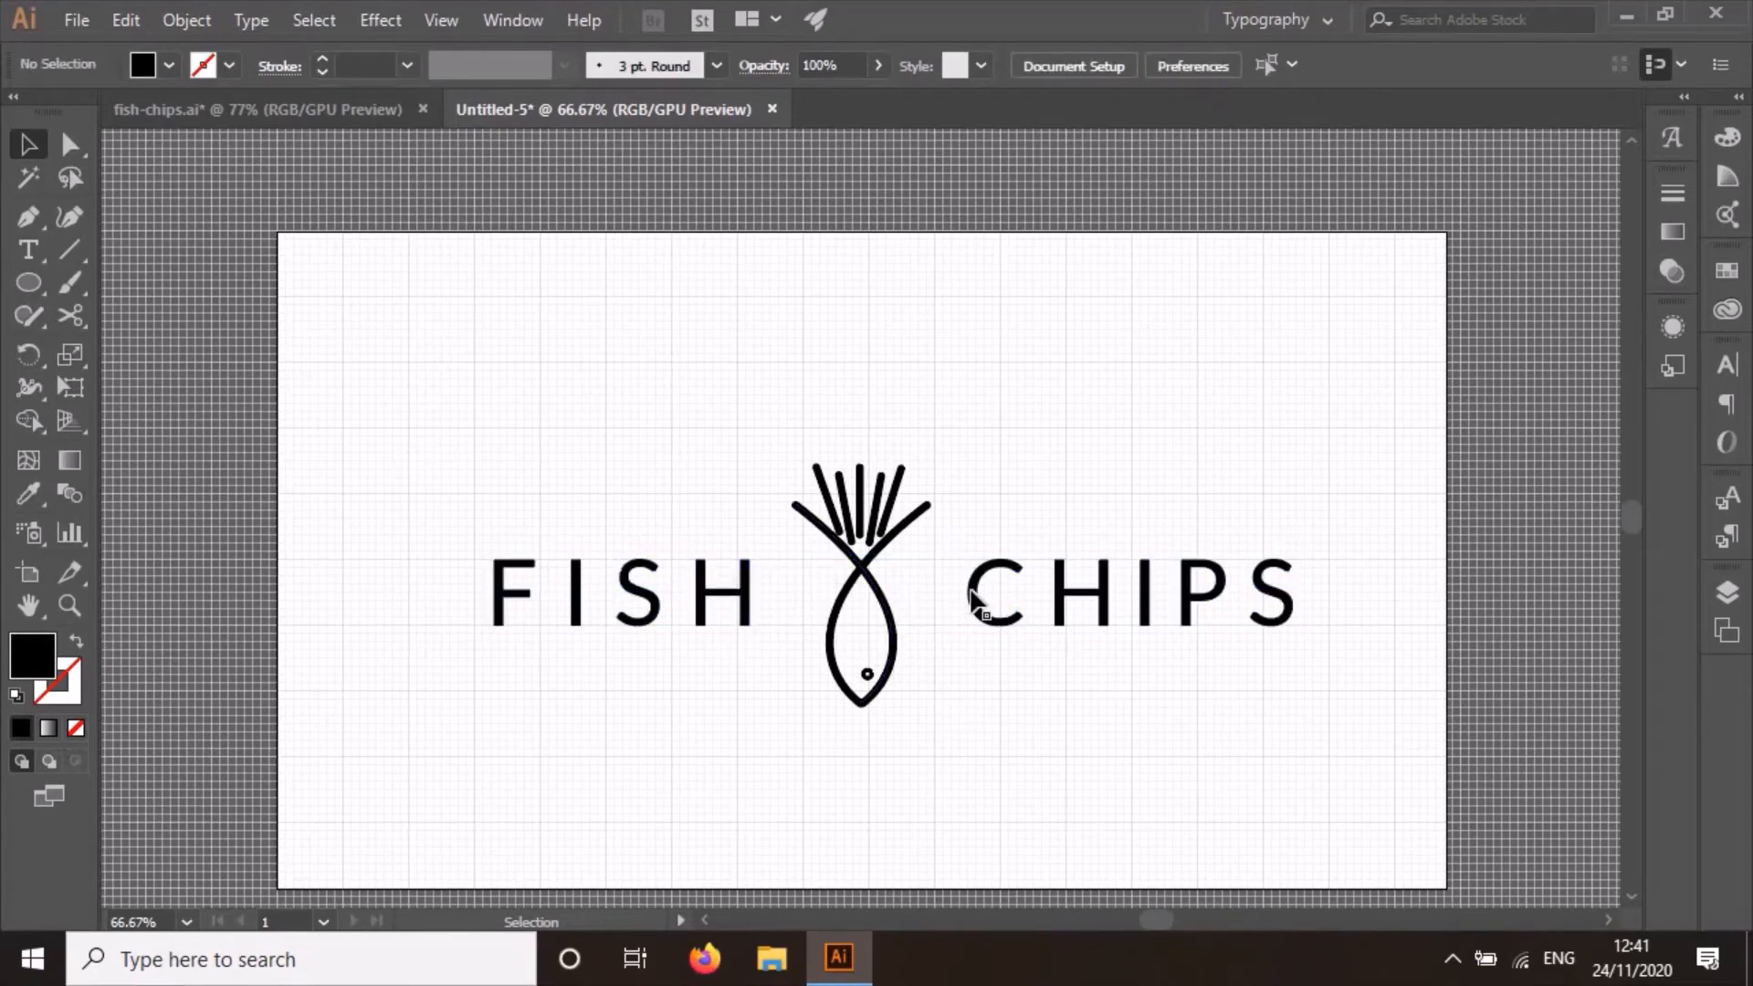
Distribute the horizontal spacing evenly between the FISH group, the fish symbol and the CHIPS group.
left_click_drag(395, 402, 1346, 705)
left_click(1079, 64)
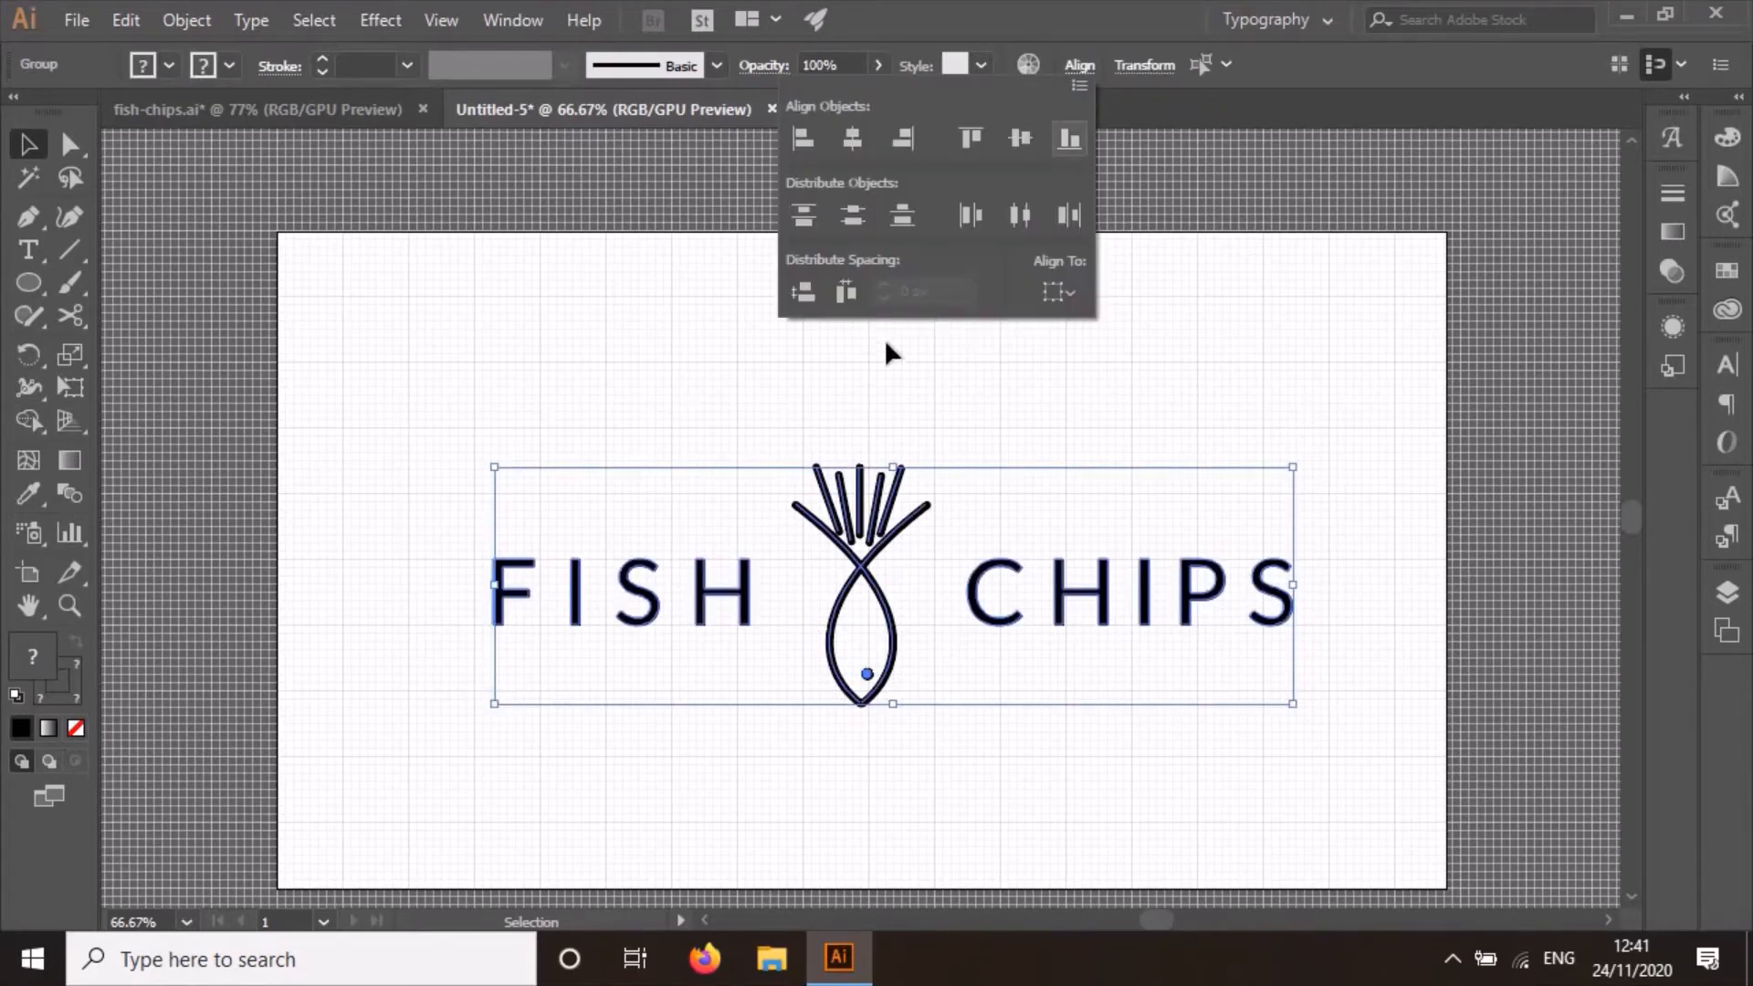
left_click(845, 298)
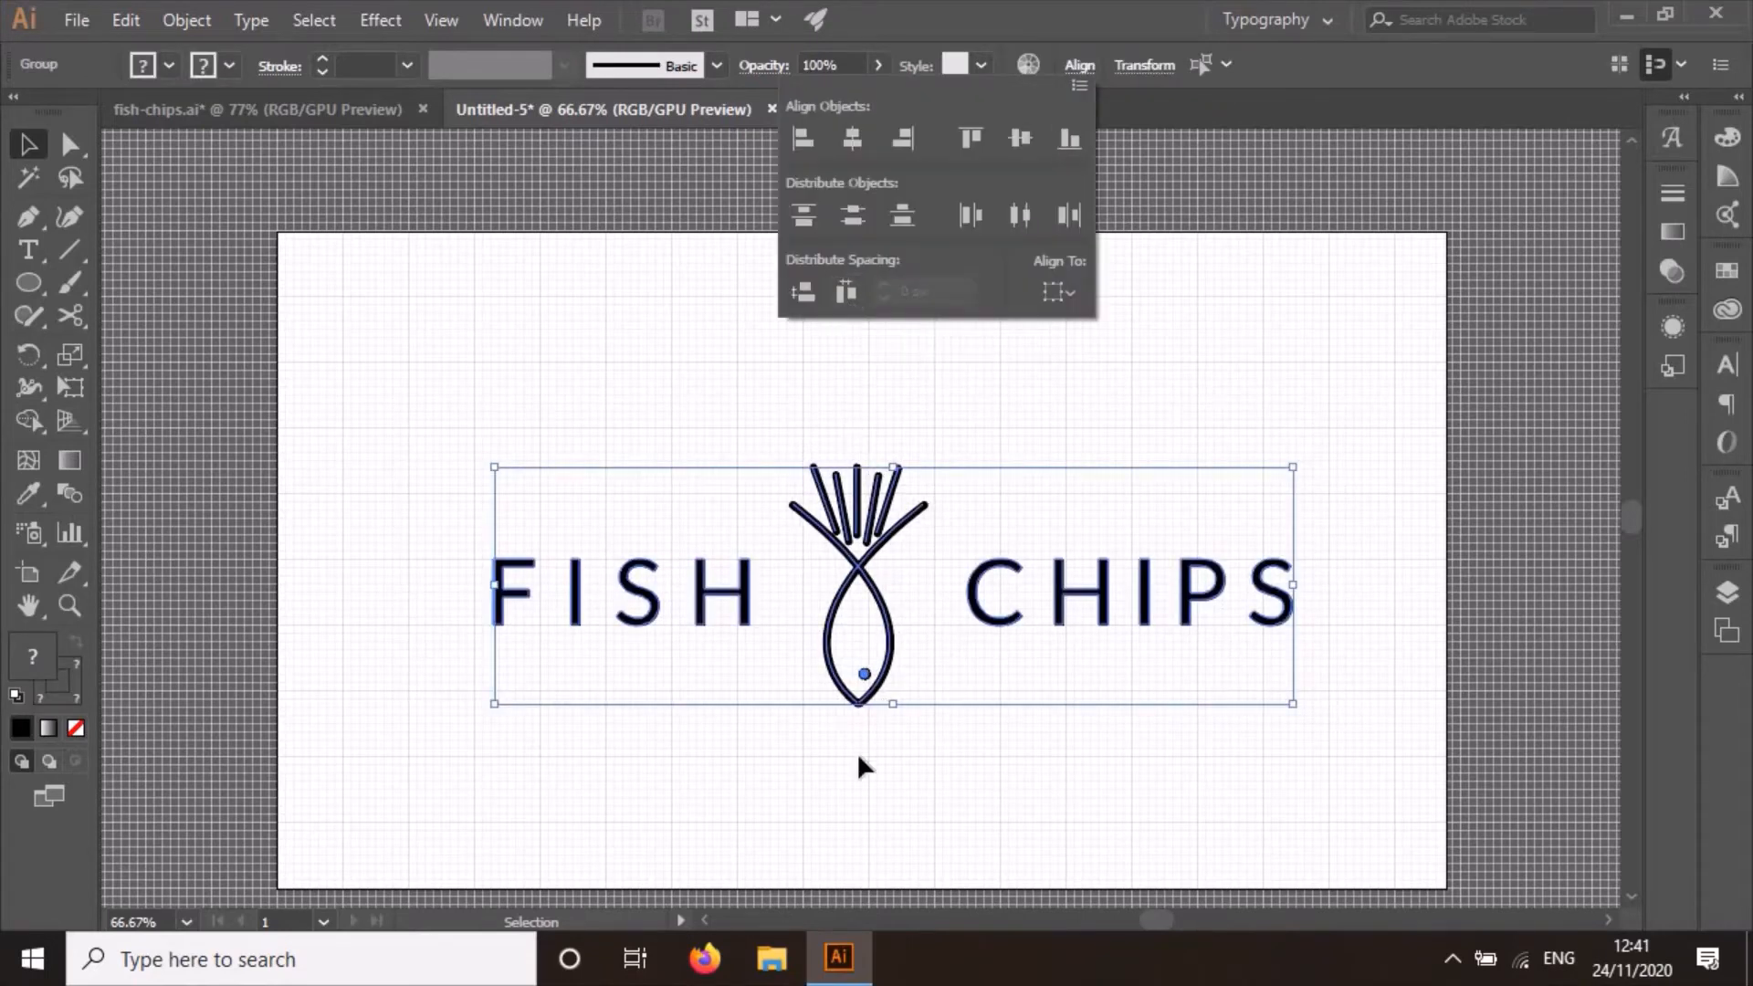
left_click(857, 753)
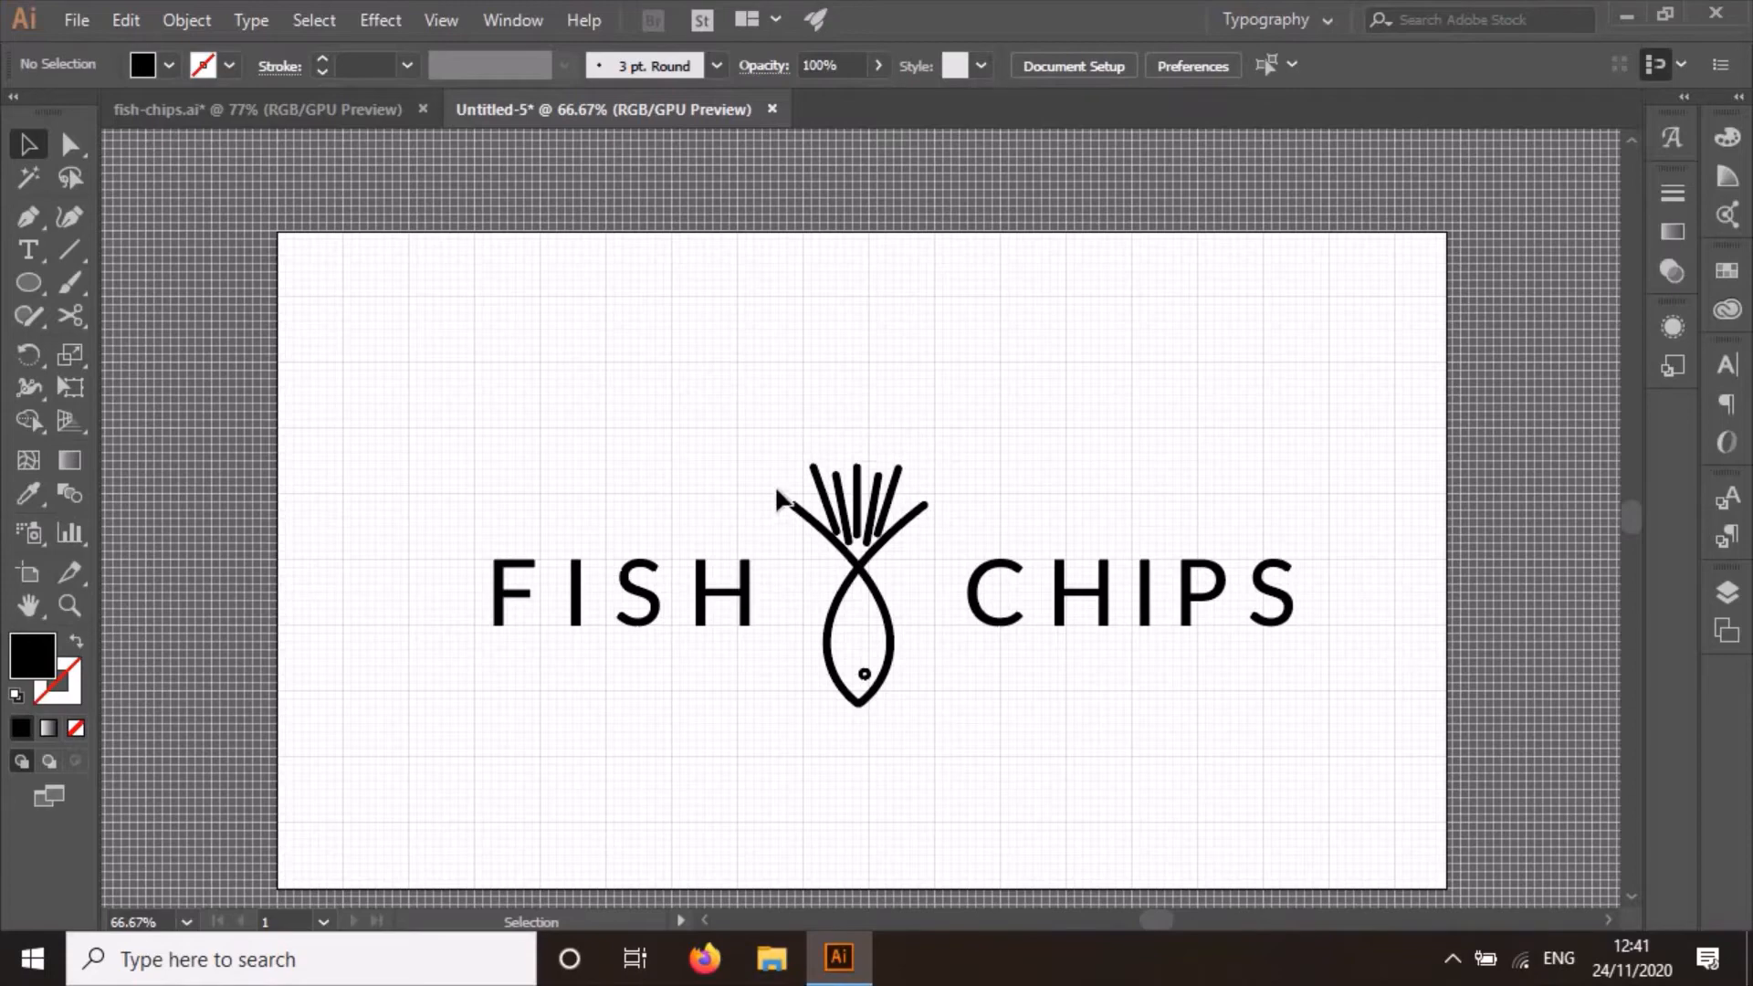
Check the finished logo in fish-chips.ai and draw a circle over the fish symbol in the new document.
left_click(322, 111)
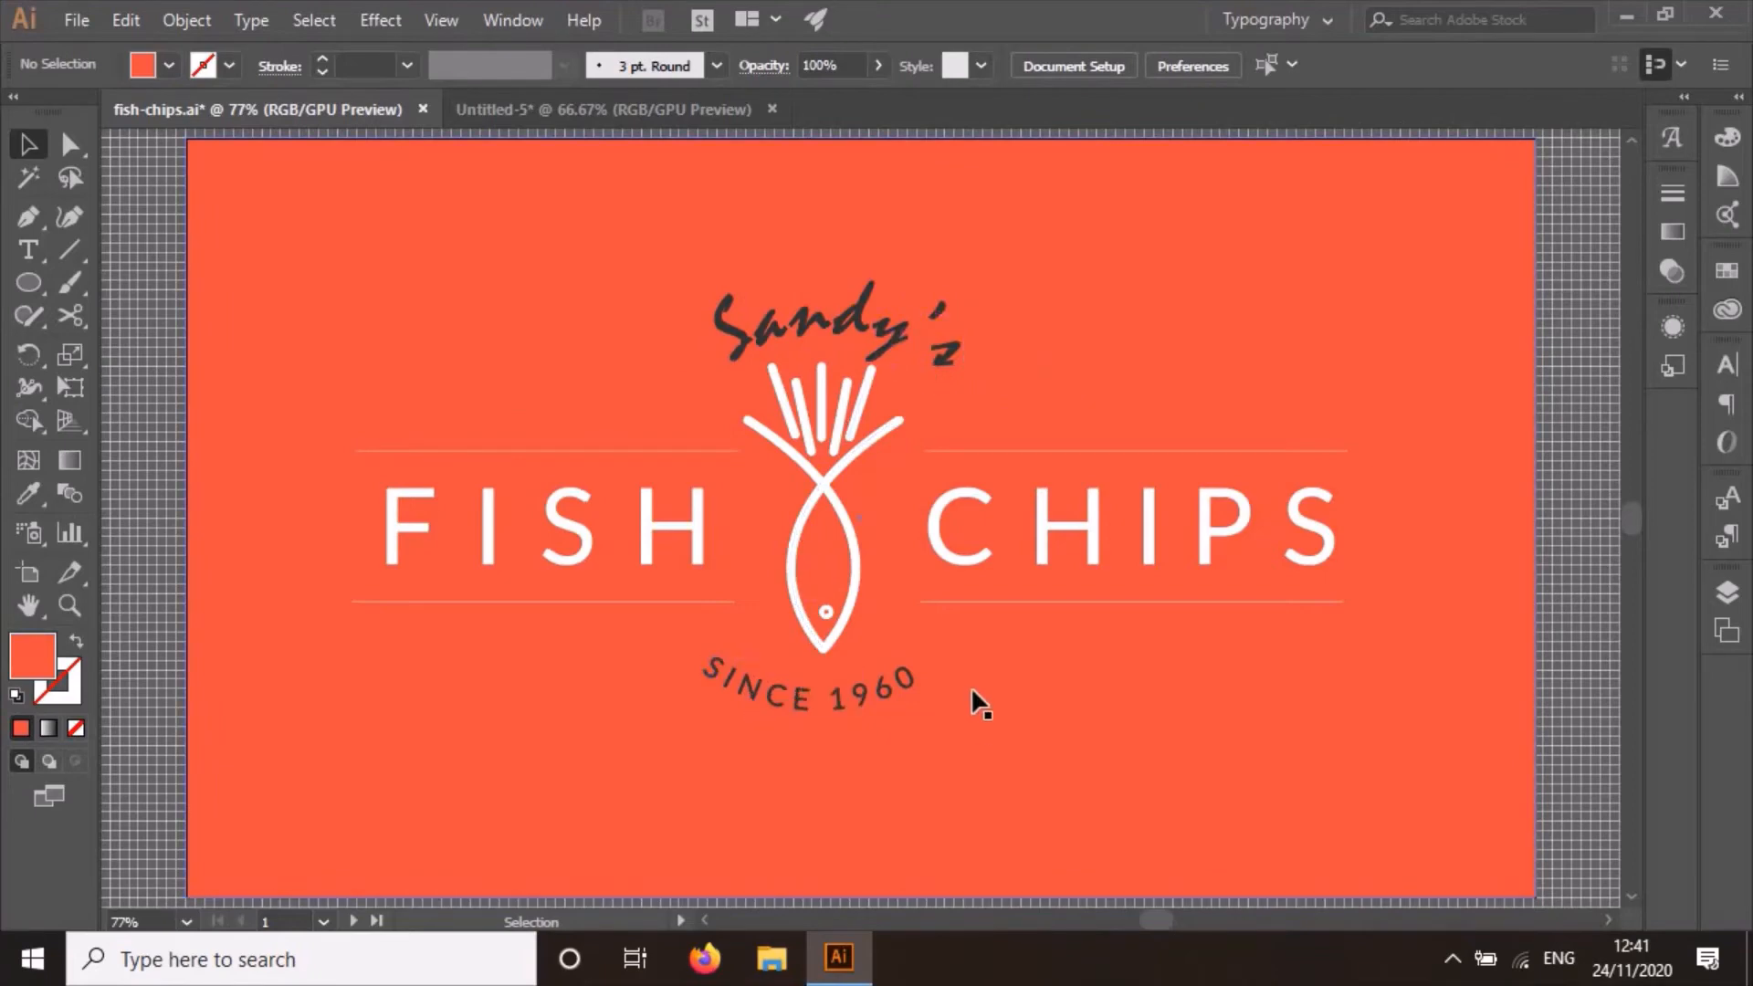
left_click(577, 109)
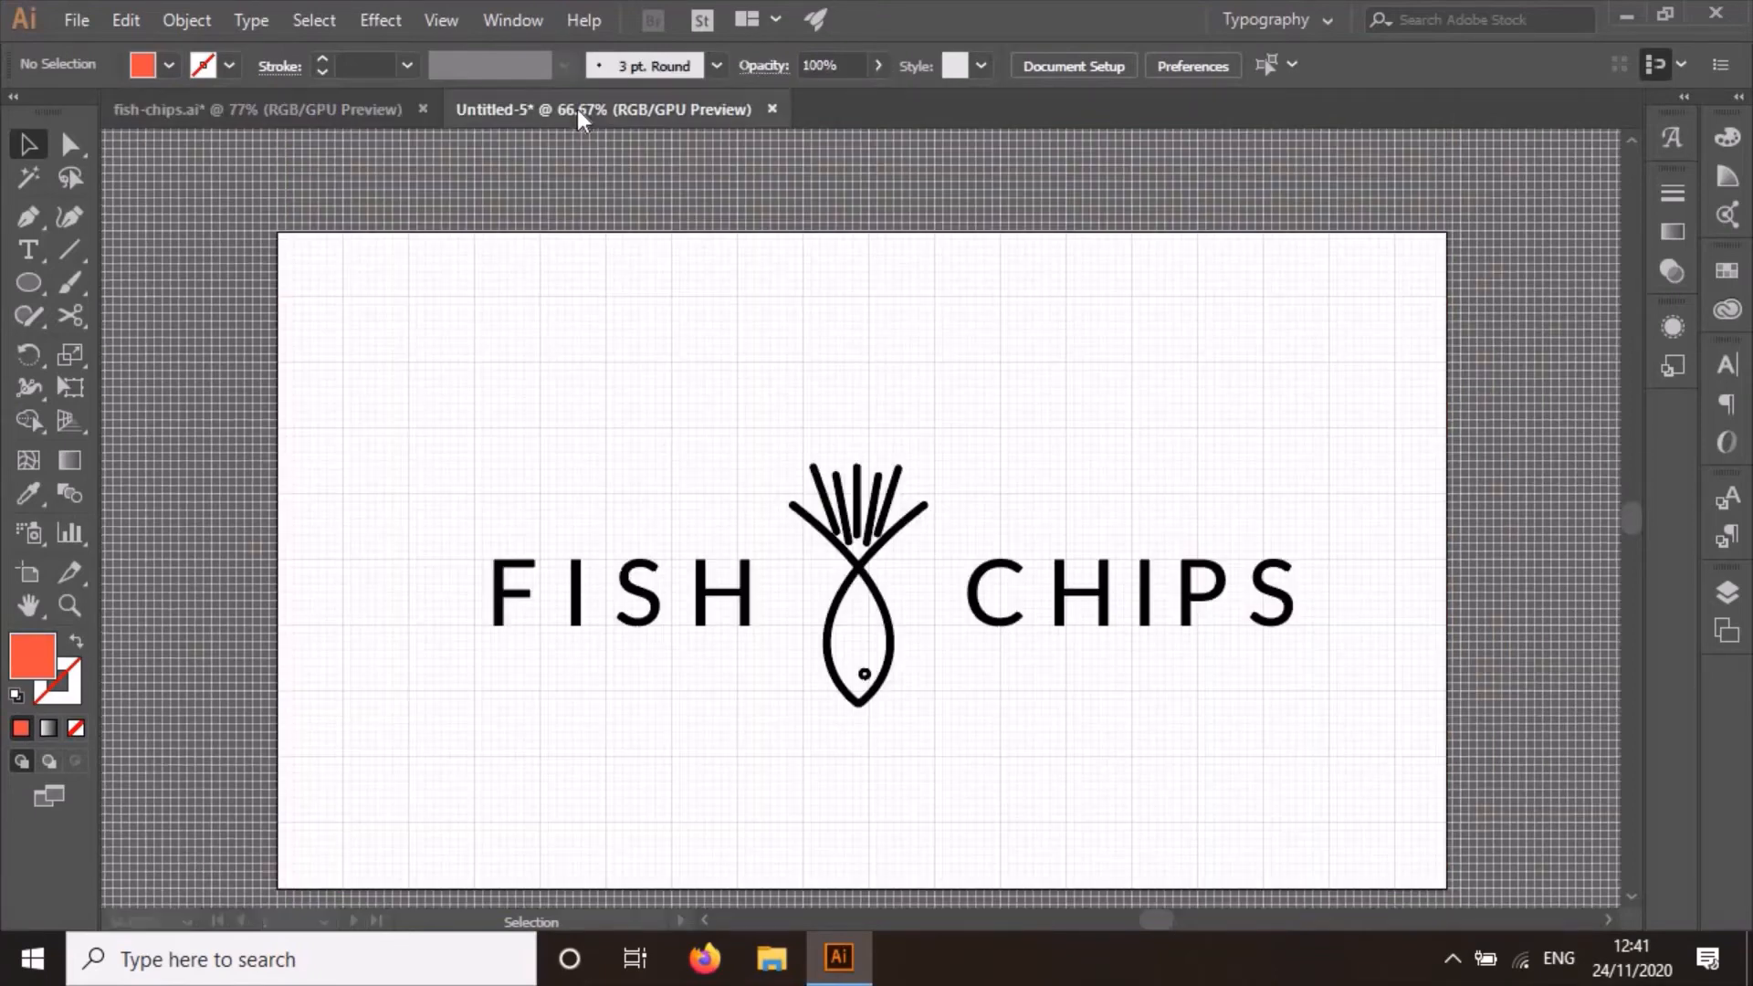
left_click(29, 282)
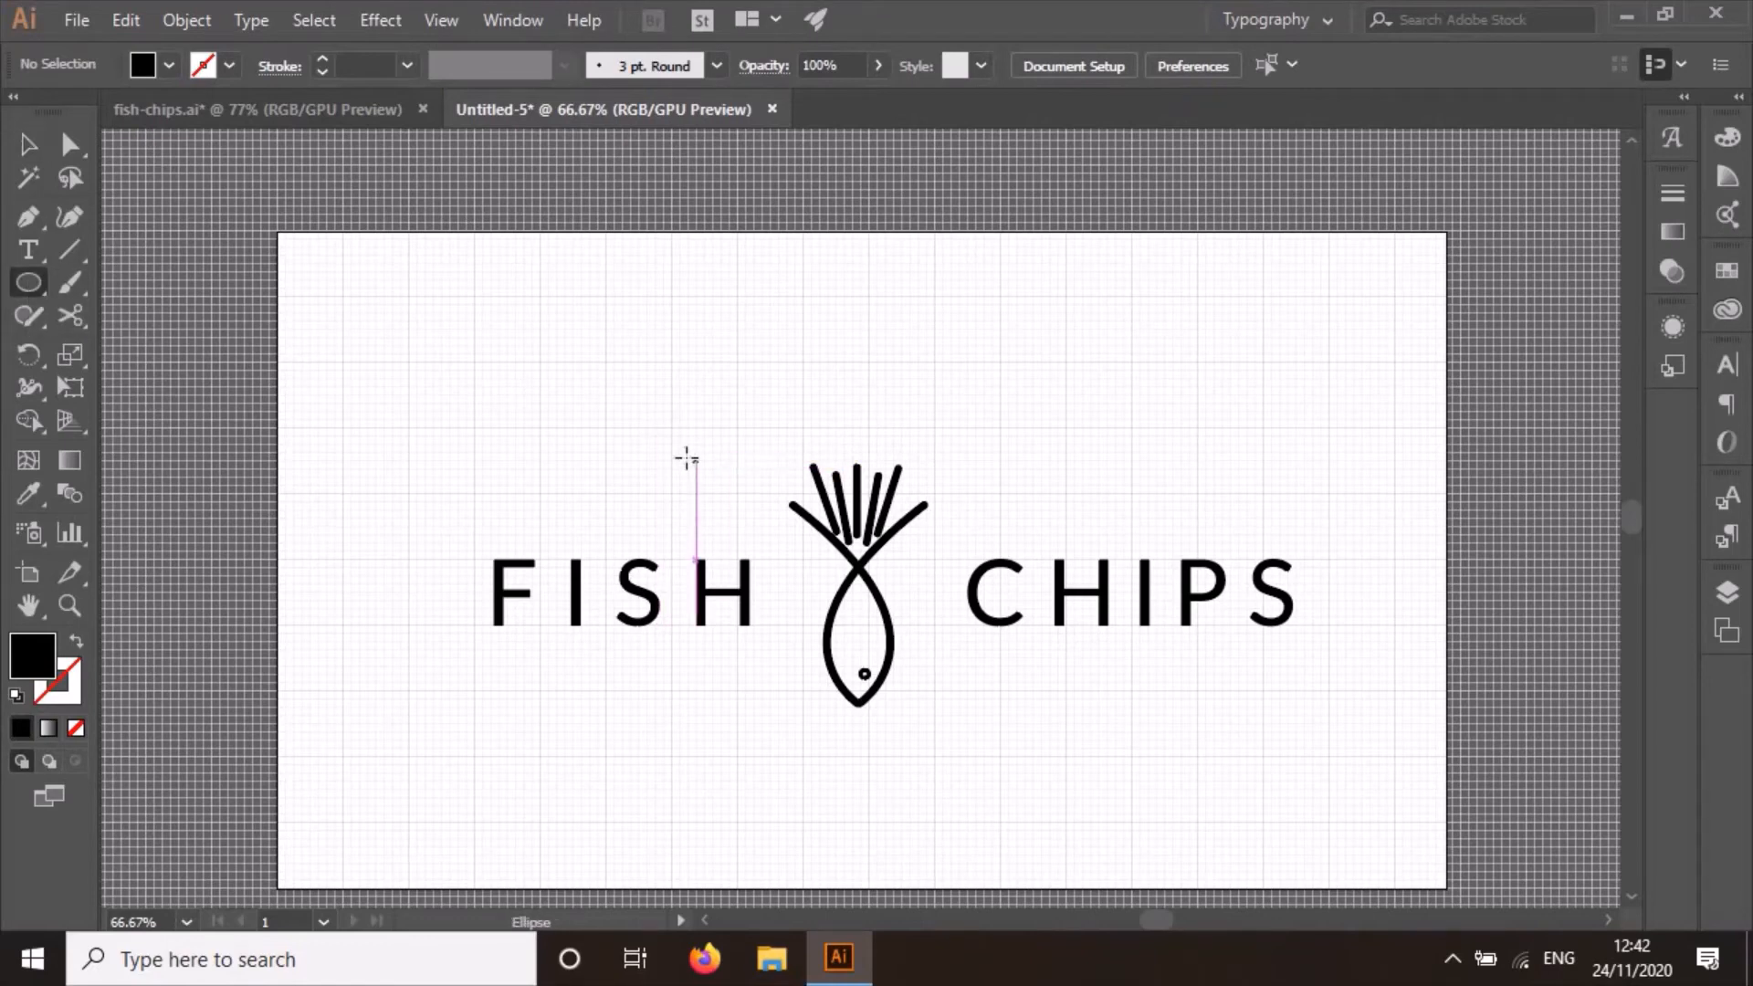
left_click_drag(676, 444, 987, 692)
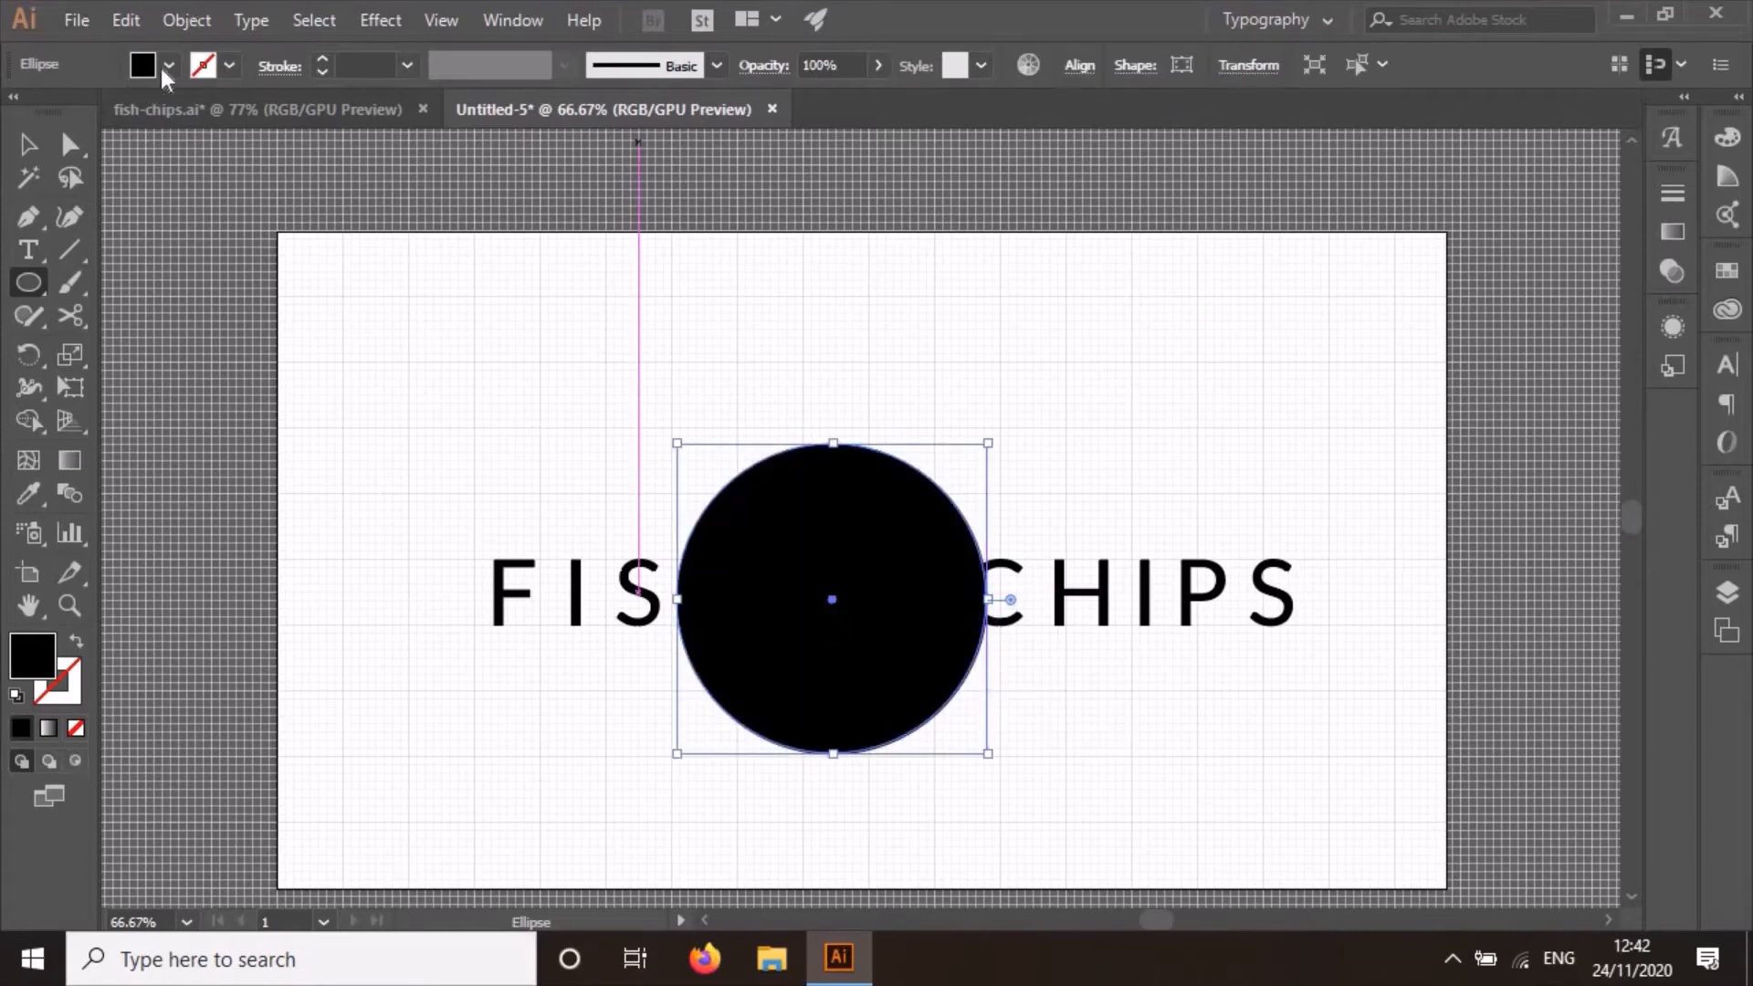
Remove the circle's fill and give it a thin black 1 pt stroke.
left_click(169, 65)
left_click(18, 111)
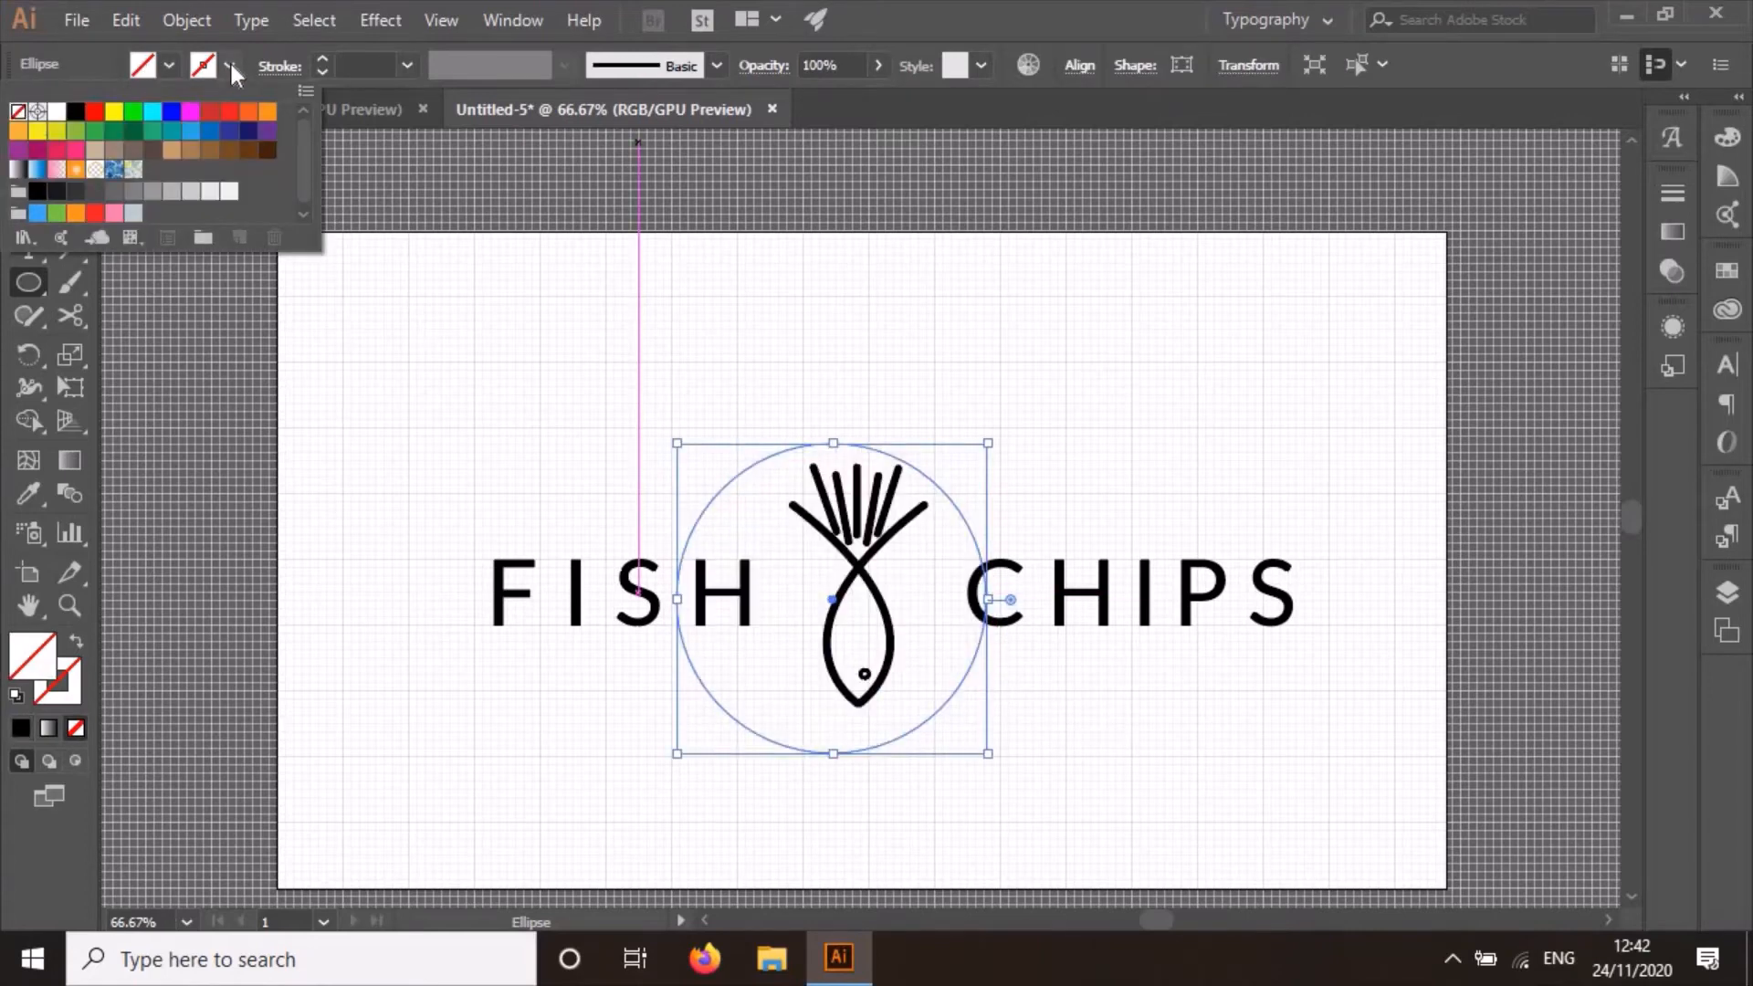
left_click(229, 65)
left_click(231, 64)
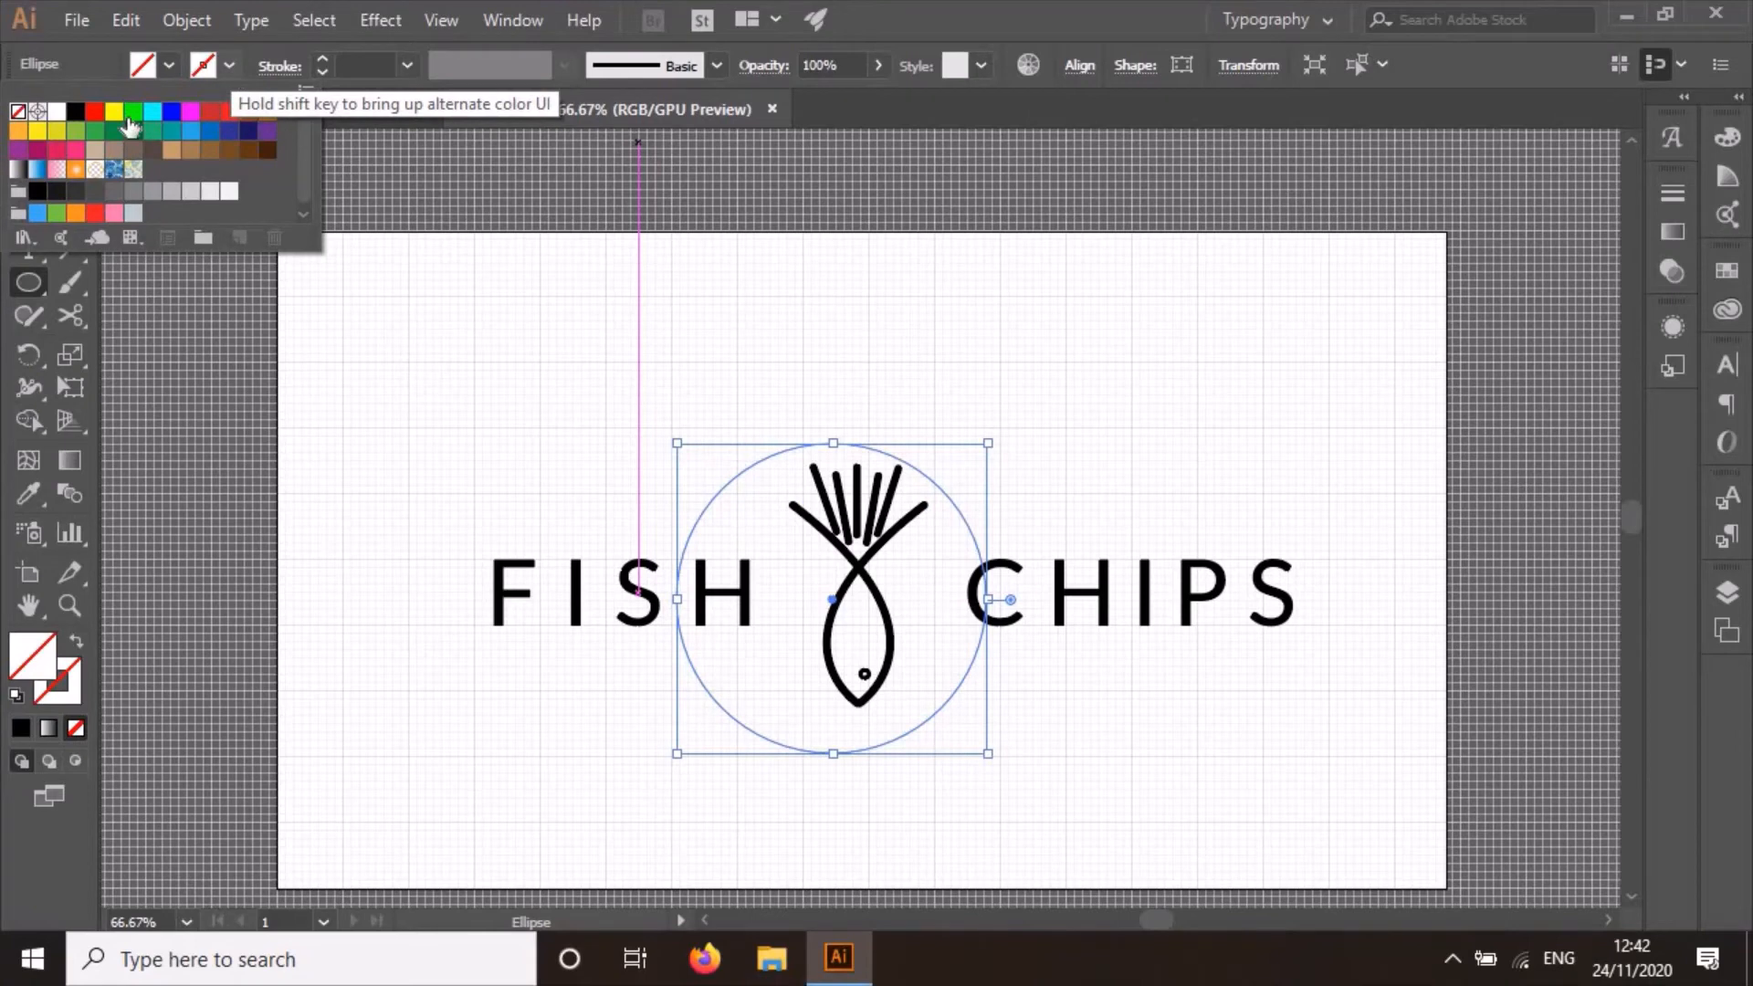
left_click(40, 190)
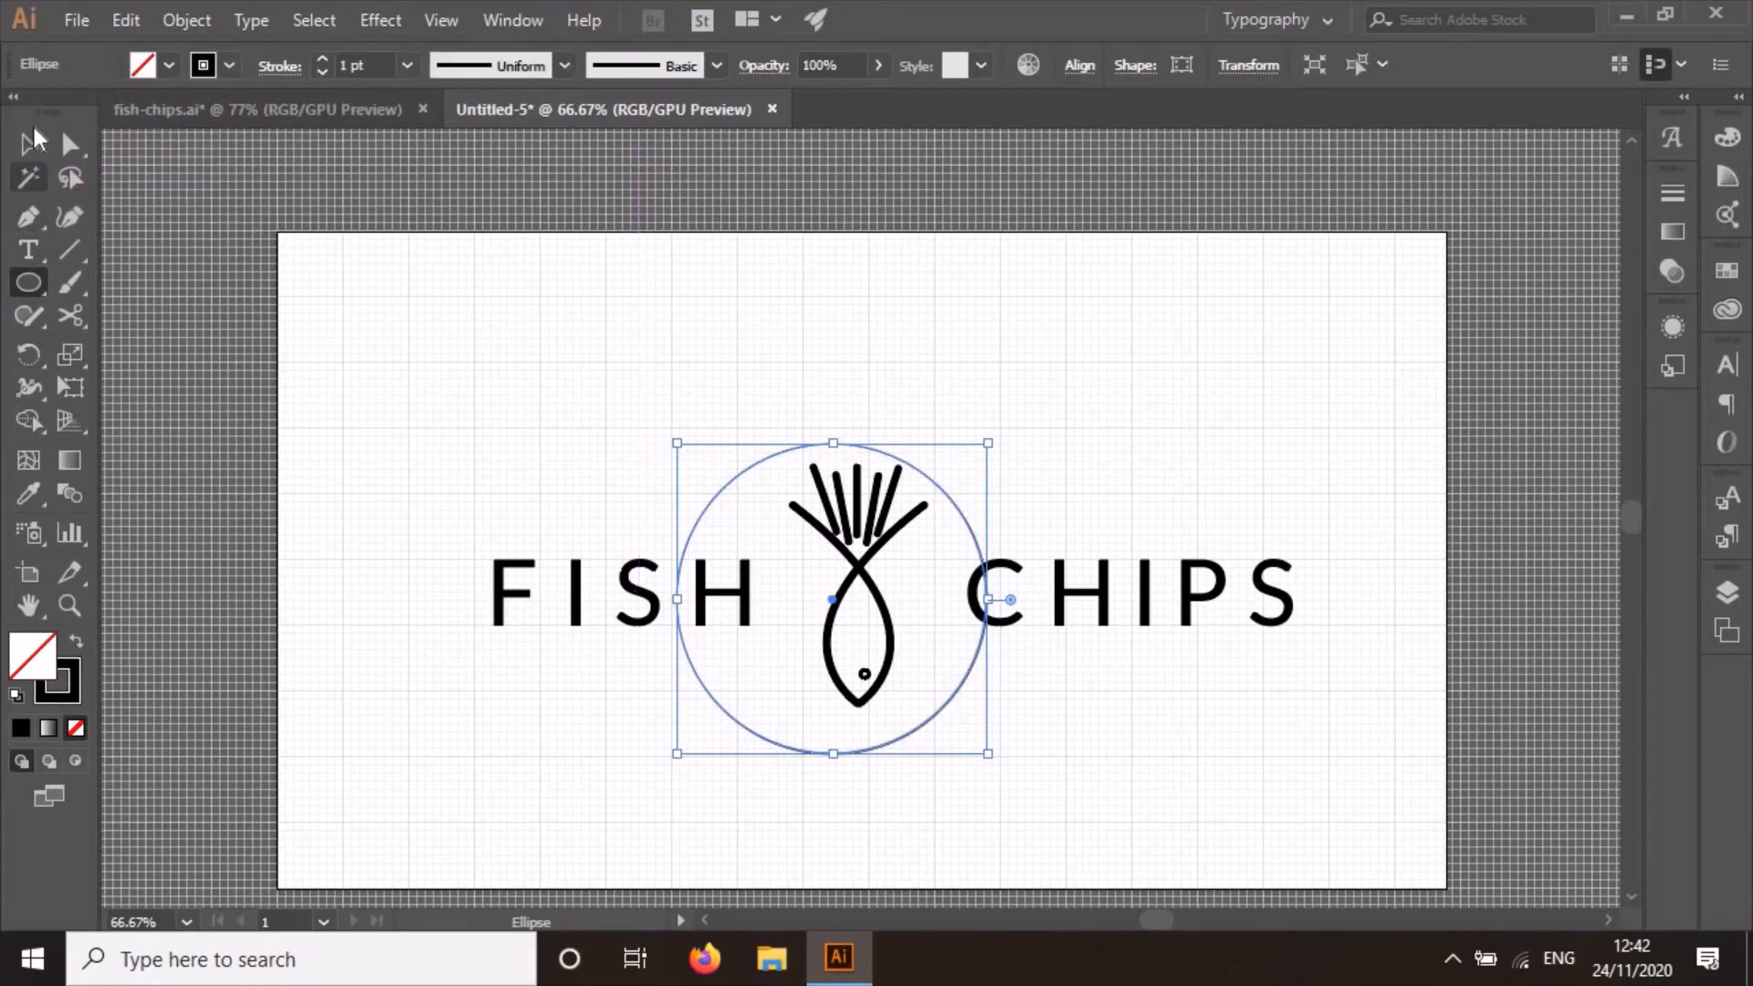
left_click(28, 144)
left_click(363, 321)
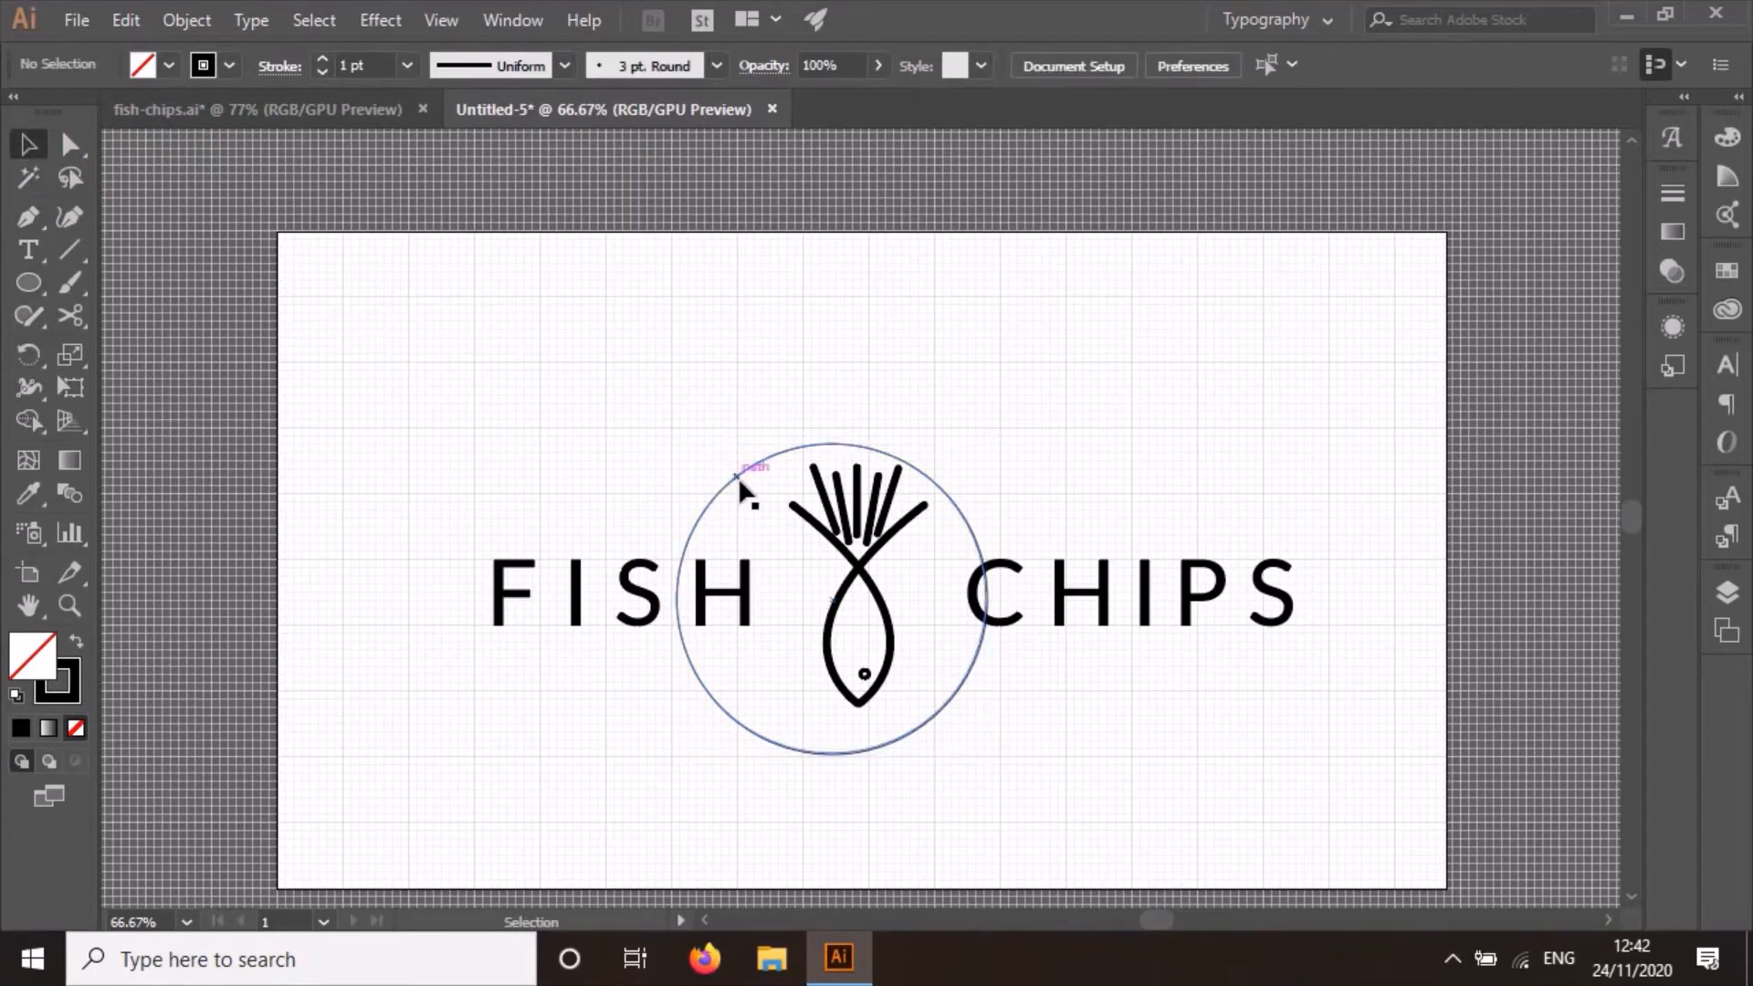
Move the circle over the fish symbol and centre it horizontally and vertically on the symbol as the key object.
left_click(735, 491)
left_click_drag(715, 499, 742, 527)
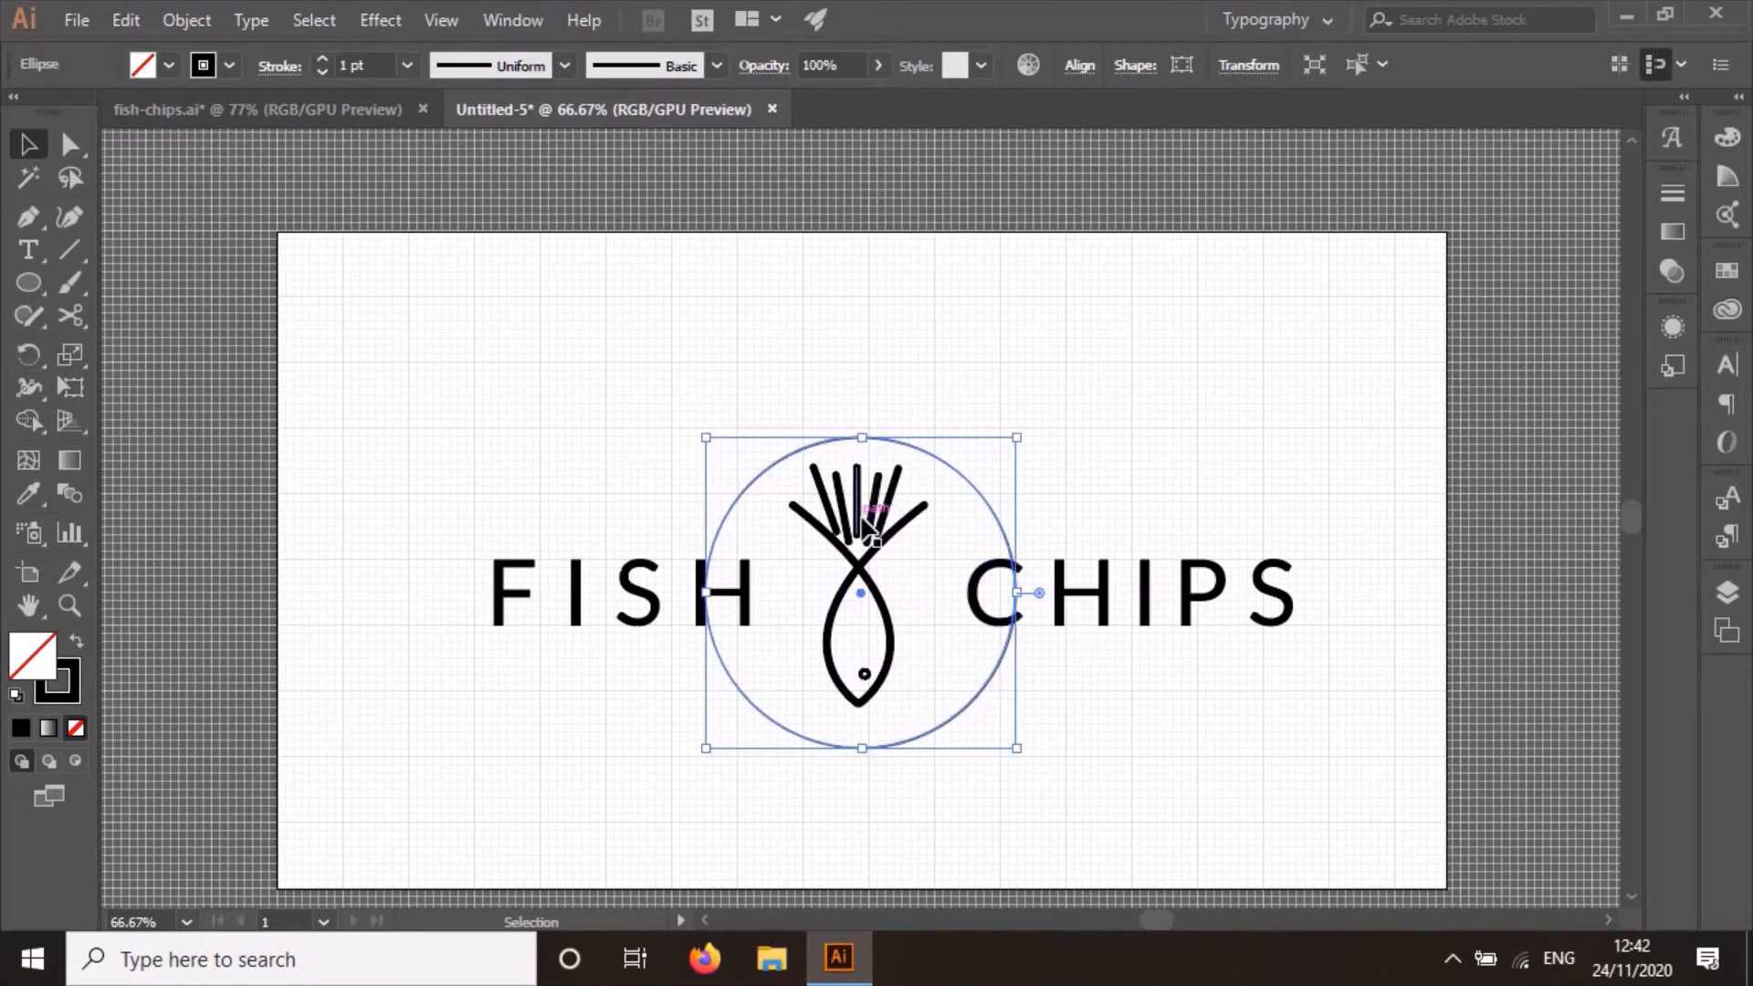
left_click(877, 493, "shift")
left_click(1079, 65)
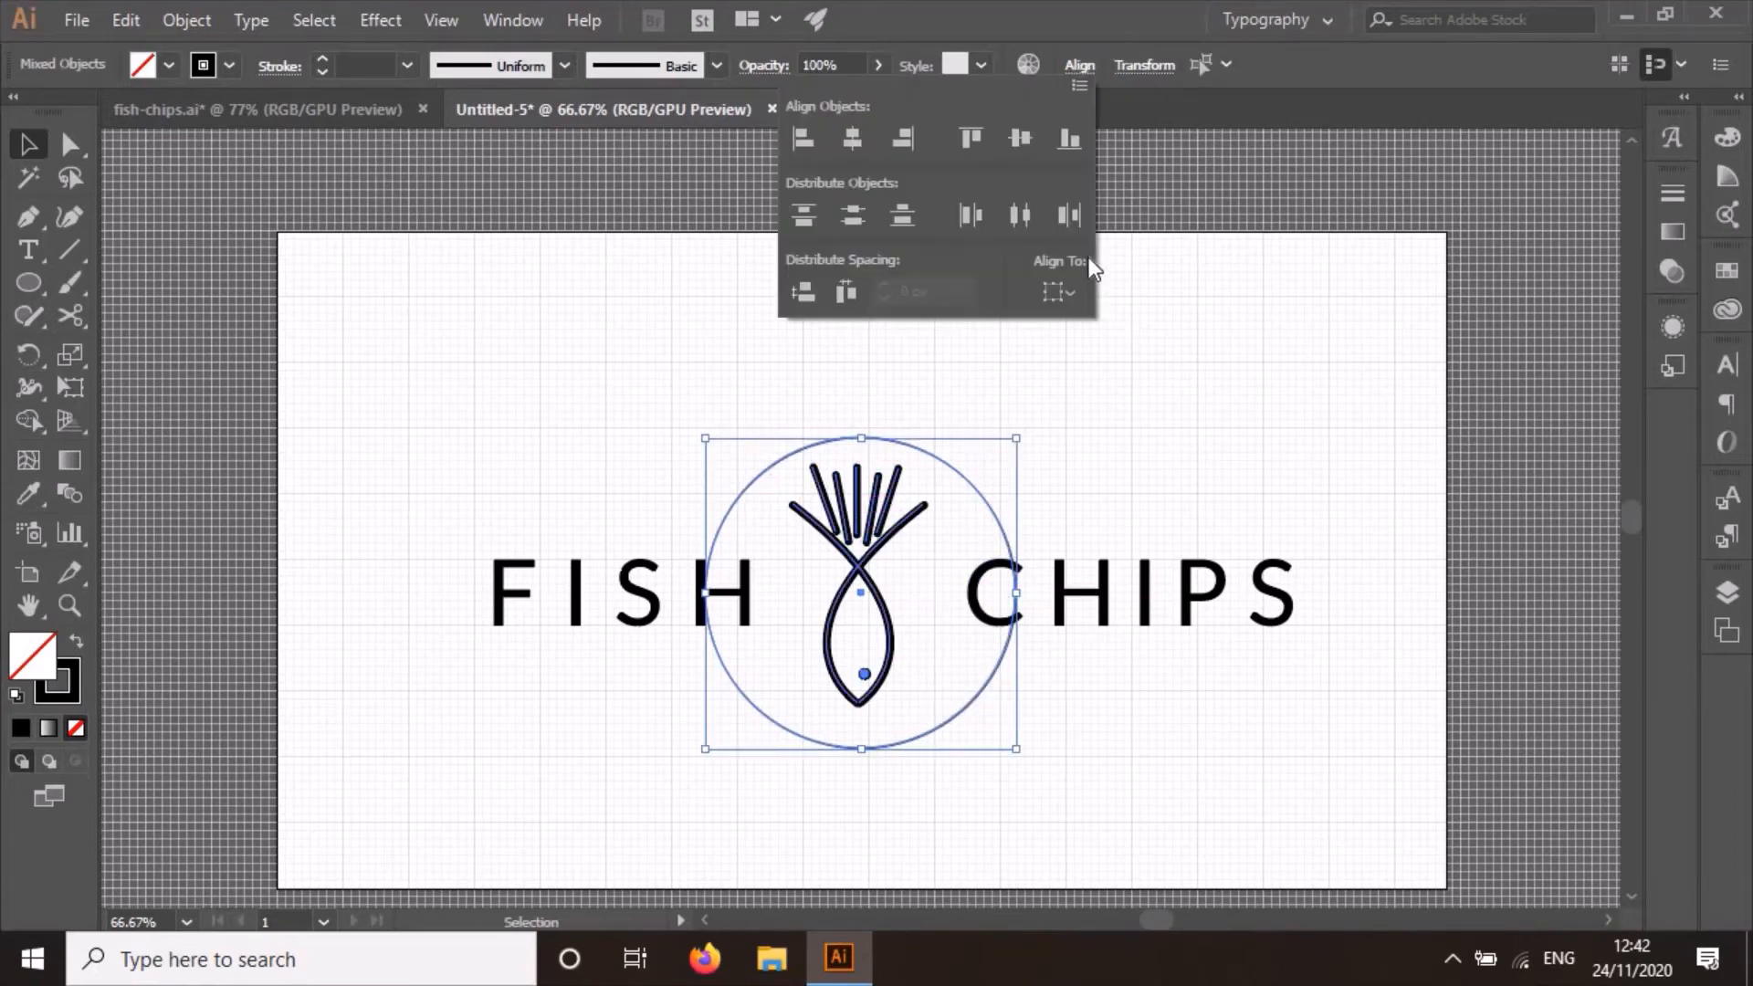
left_click(1059, 292)
left_click(1109, 358)
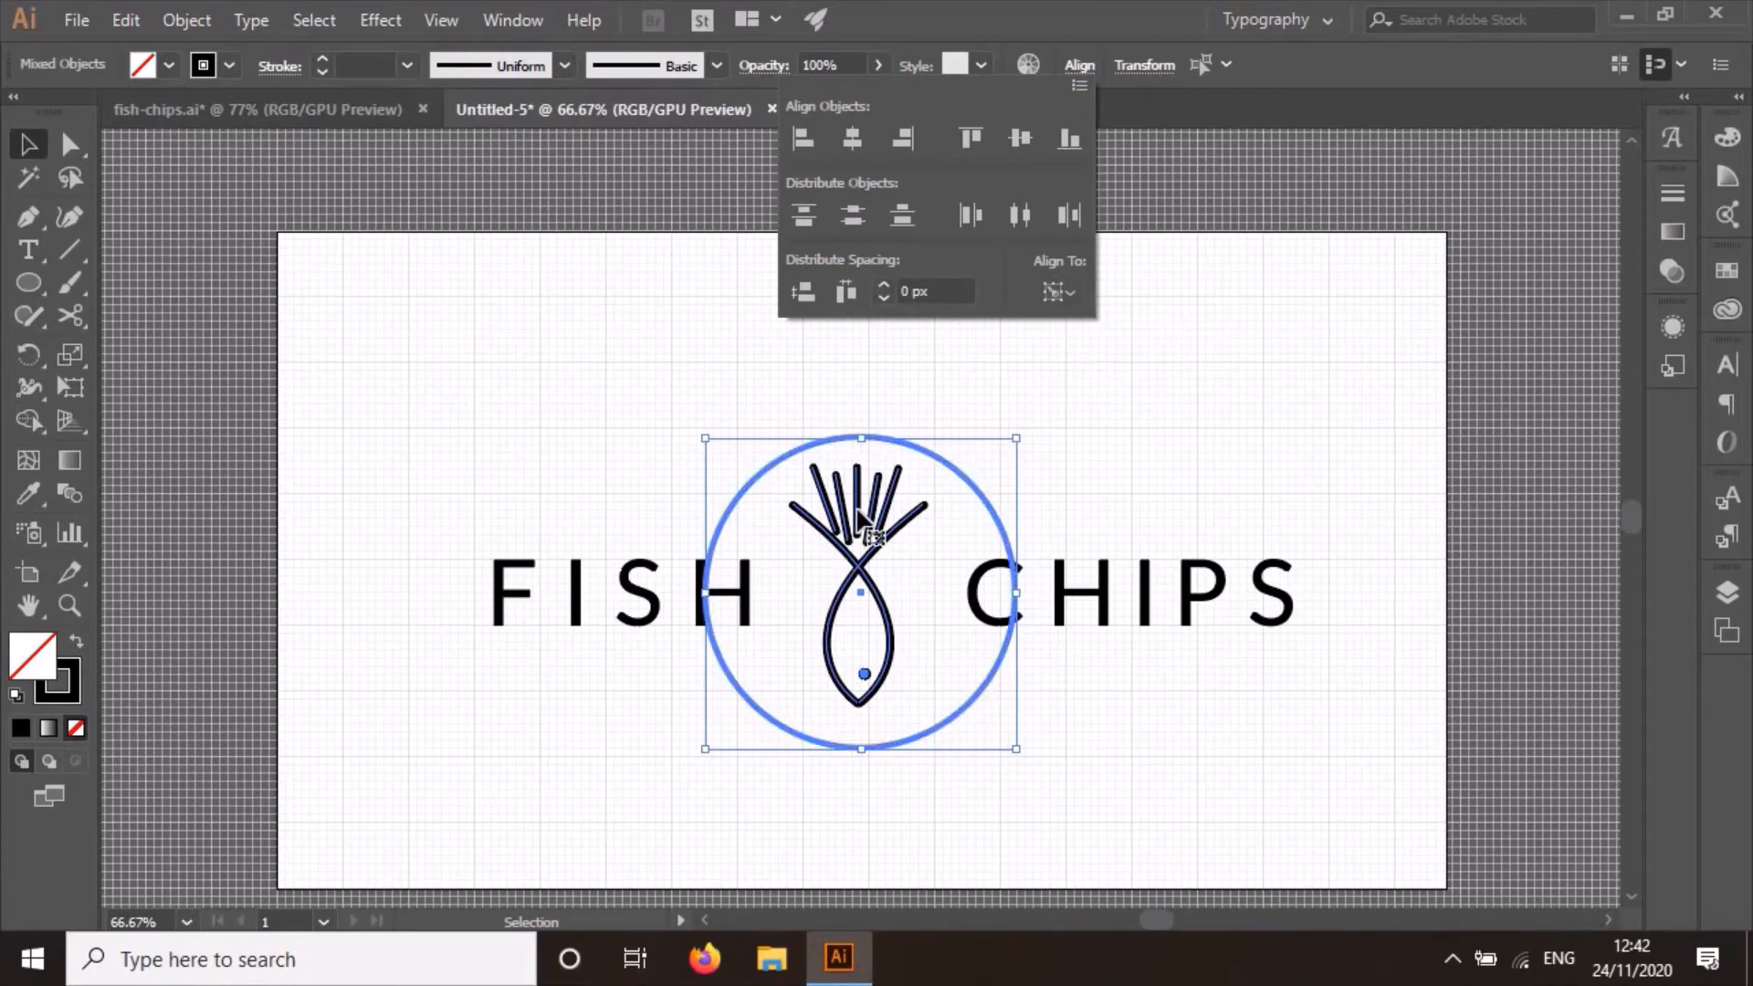
left_click(863, 510)
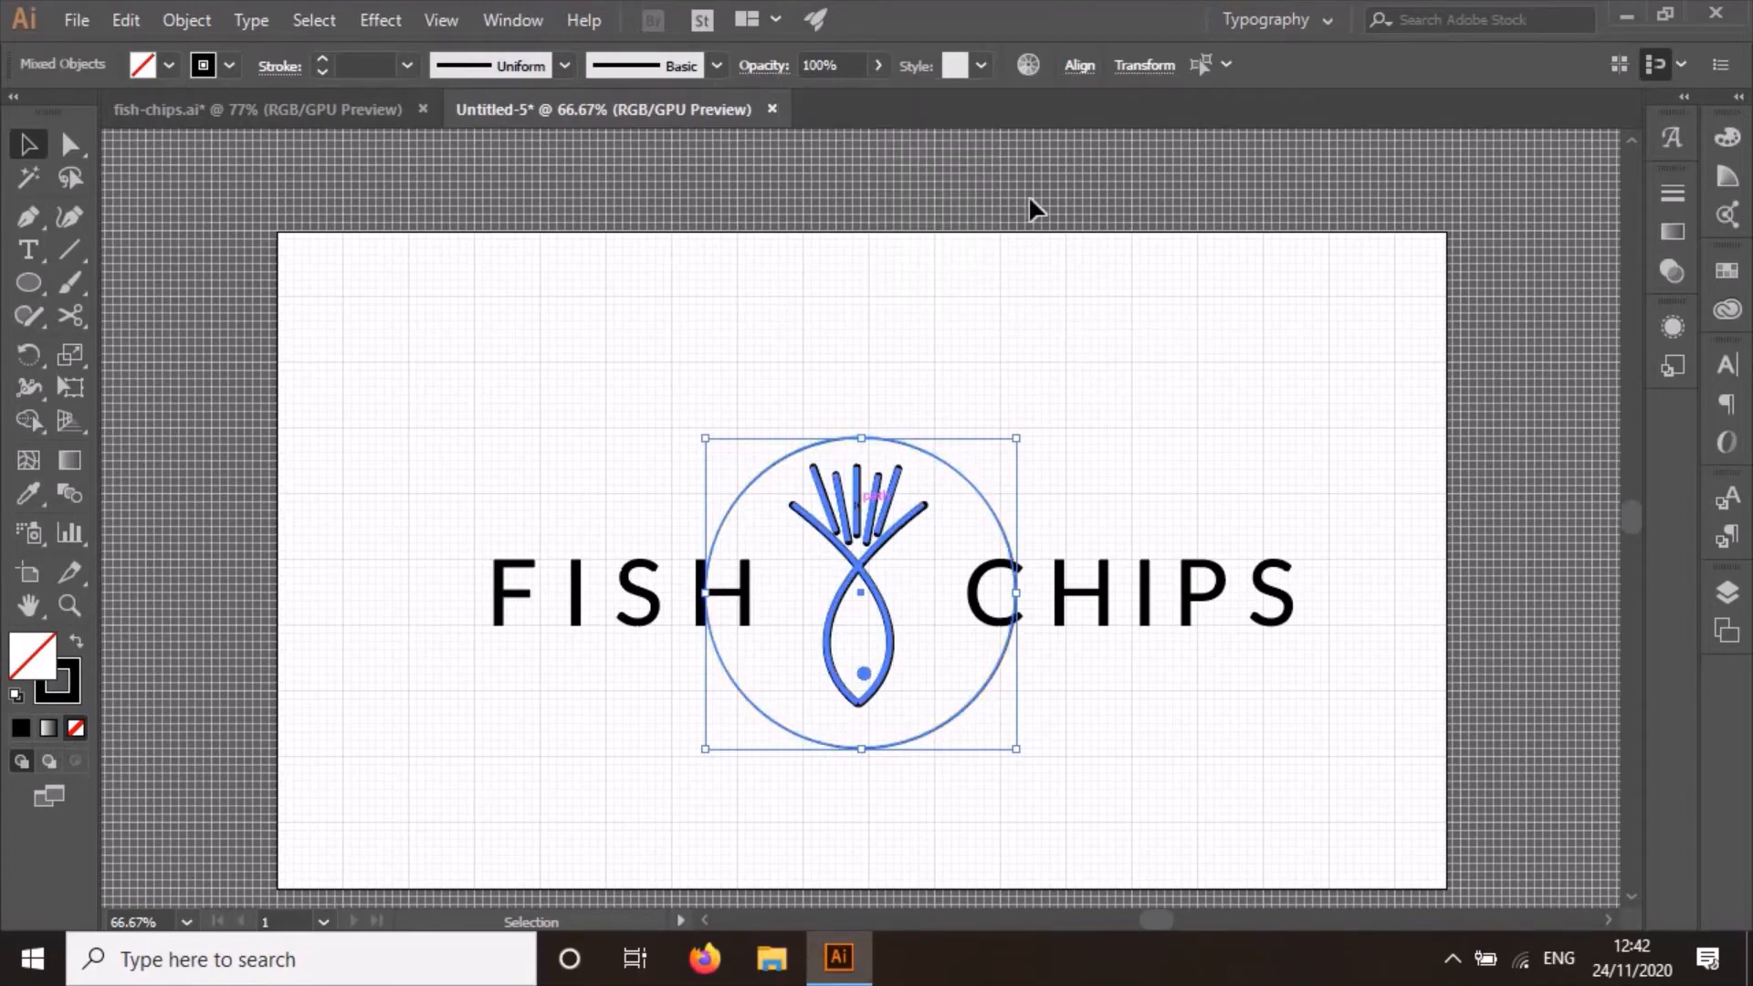
left_click(1079, 65)
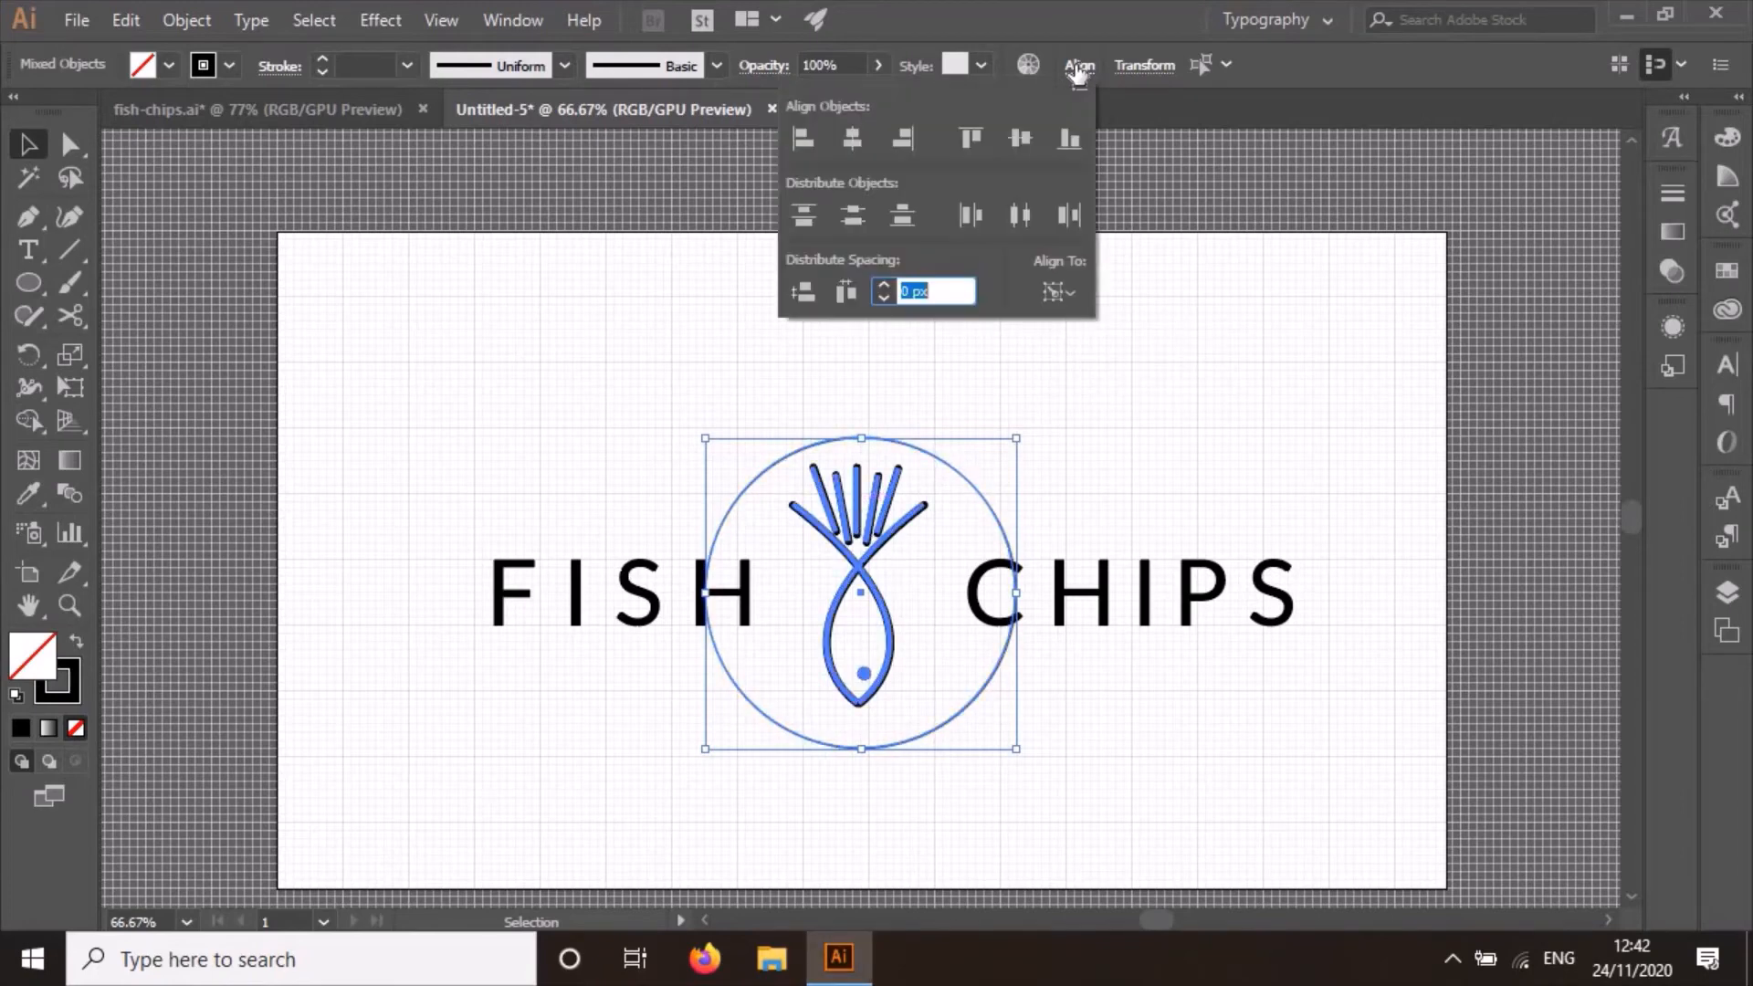
left_click(852, 137)
left_click(1020, 138)
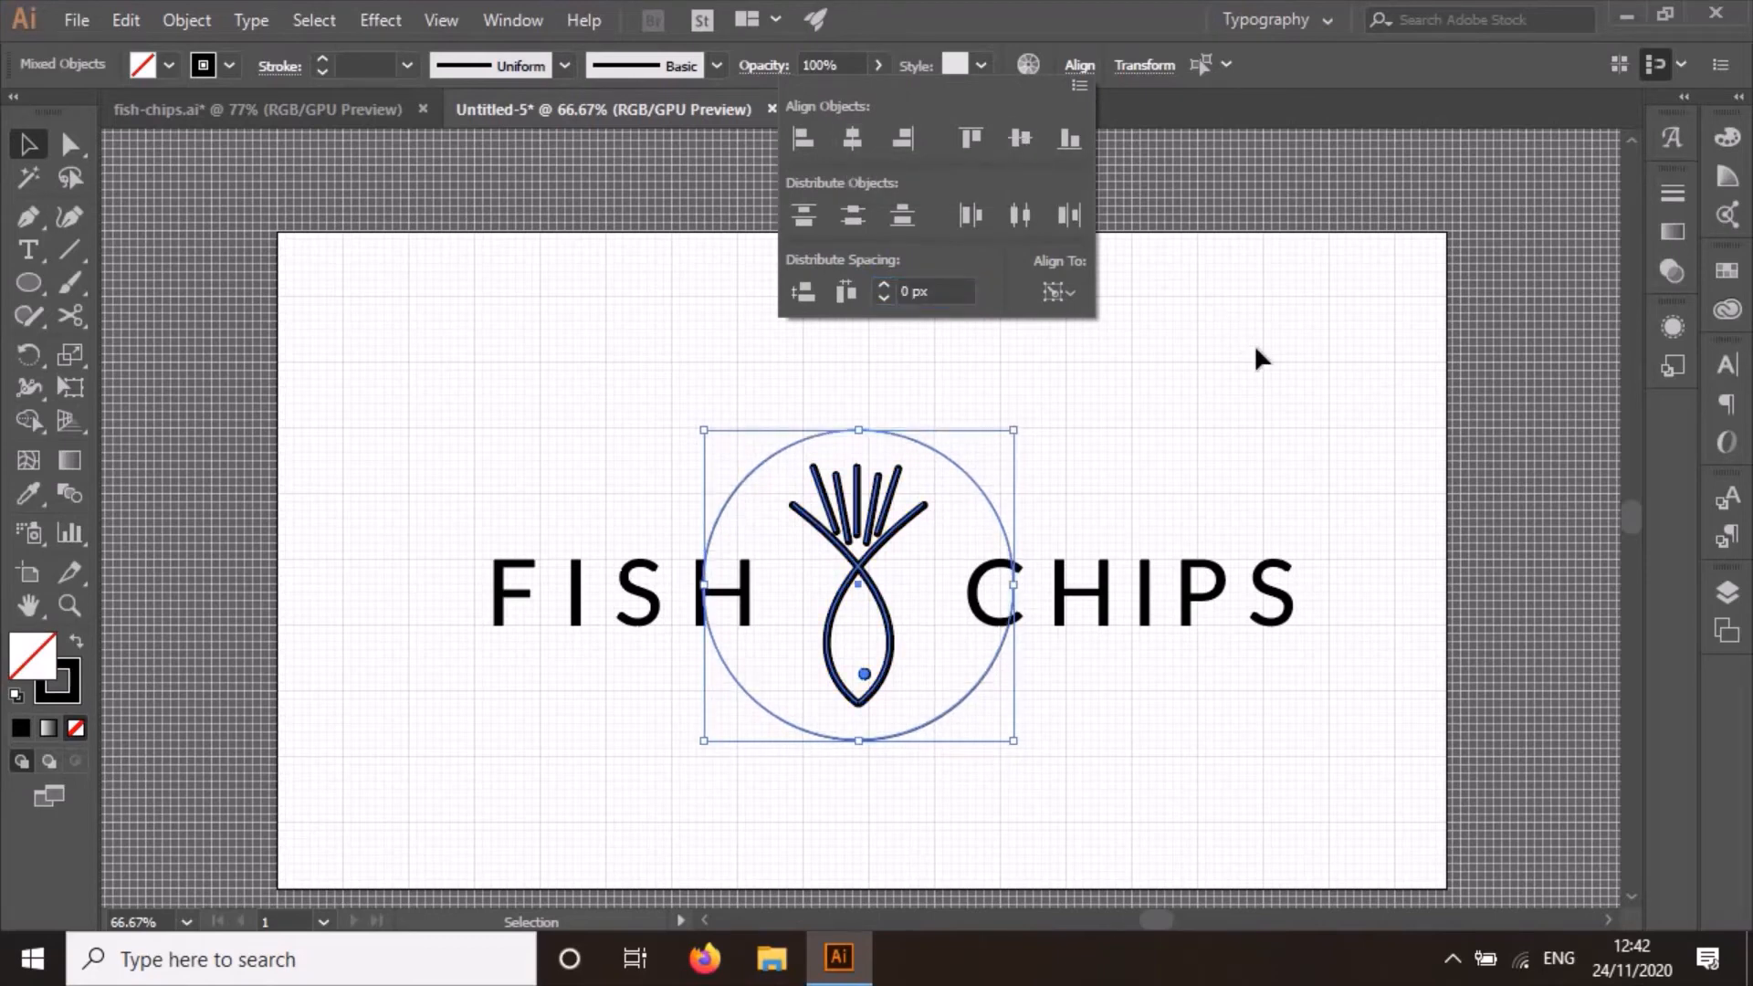
left_click(1256, 352)
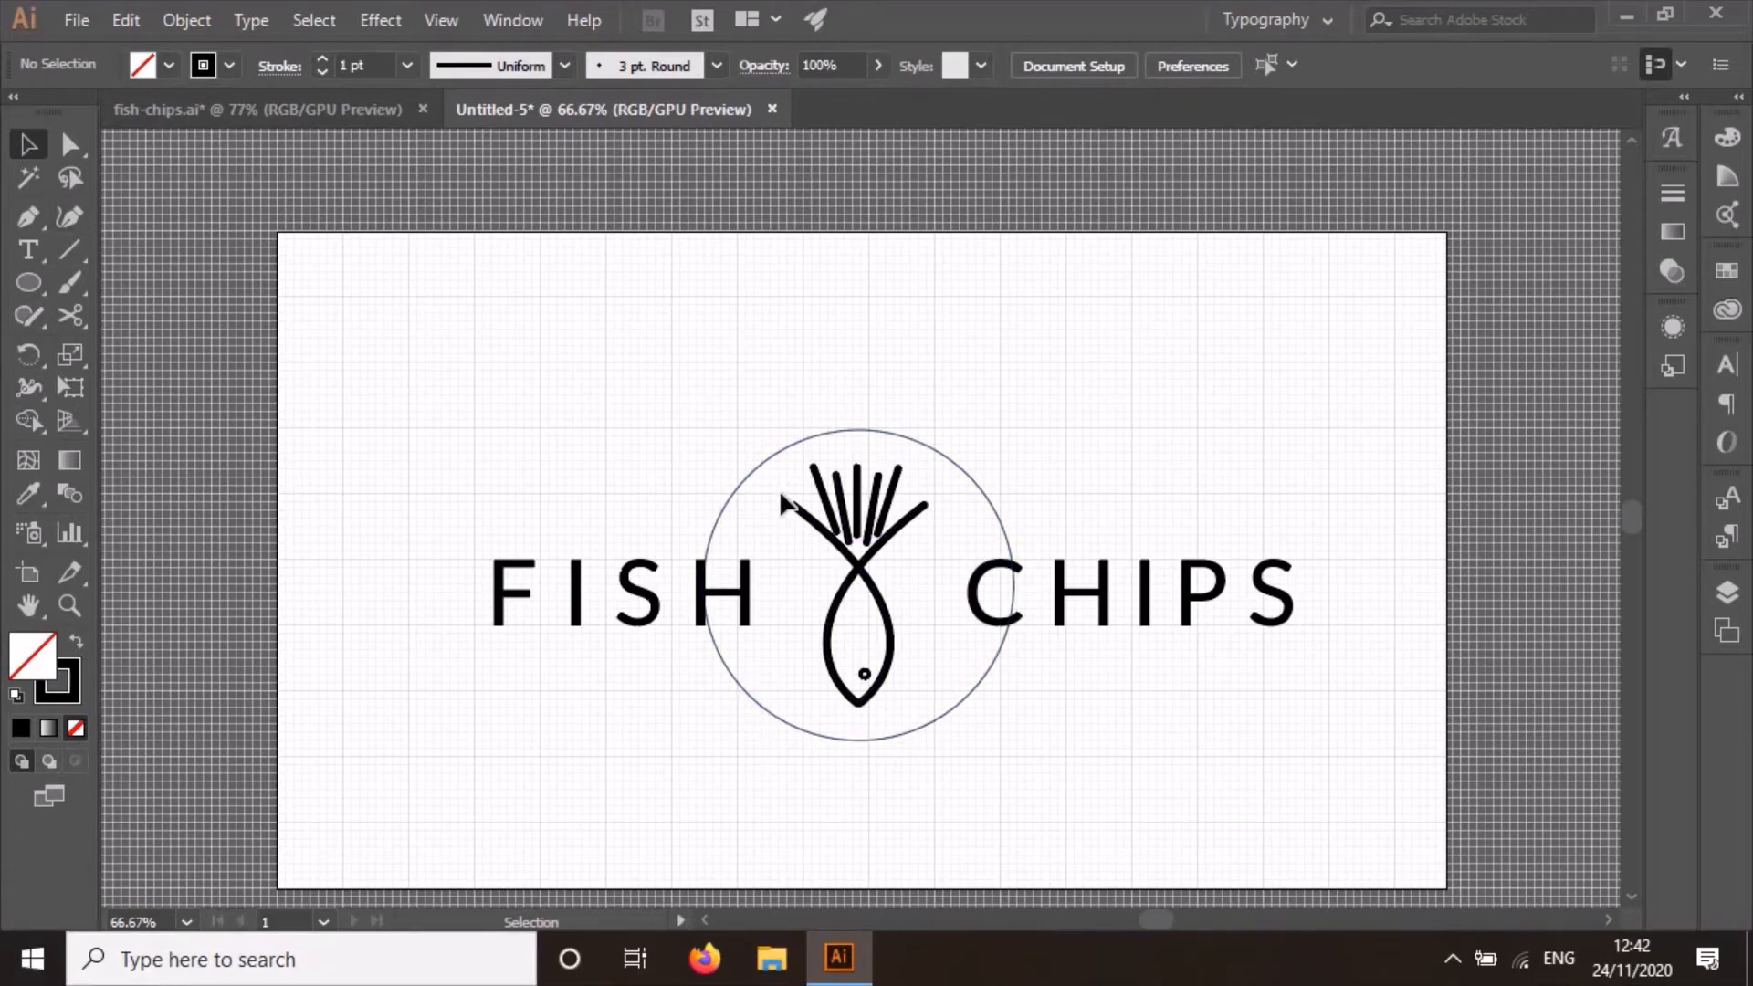
Add the text "Sandy’s" along the circle's upper arc as type on a path at 53 pt.
left_click(974, 482)
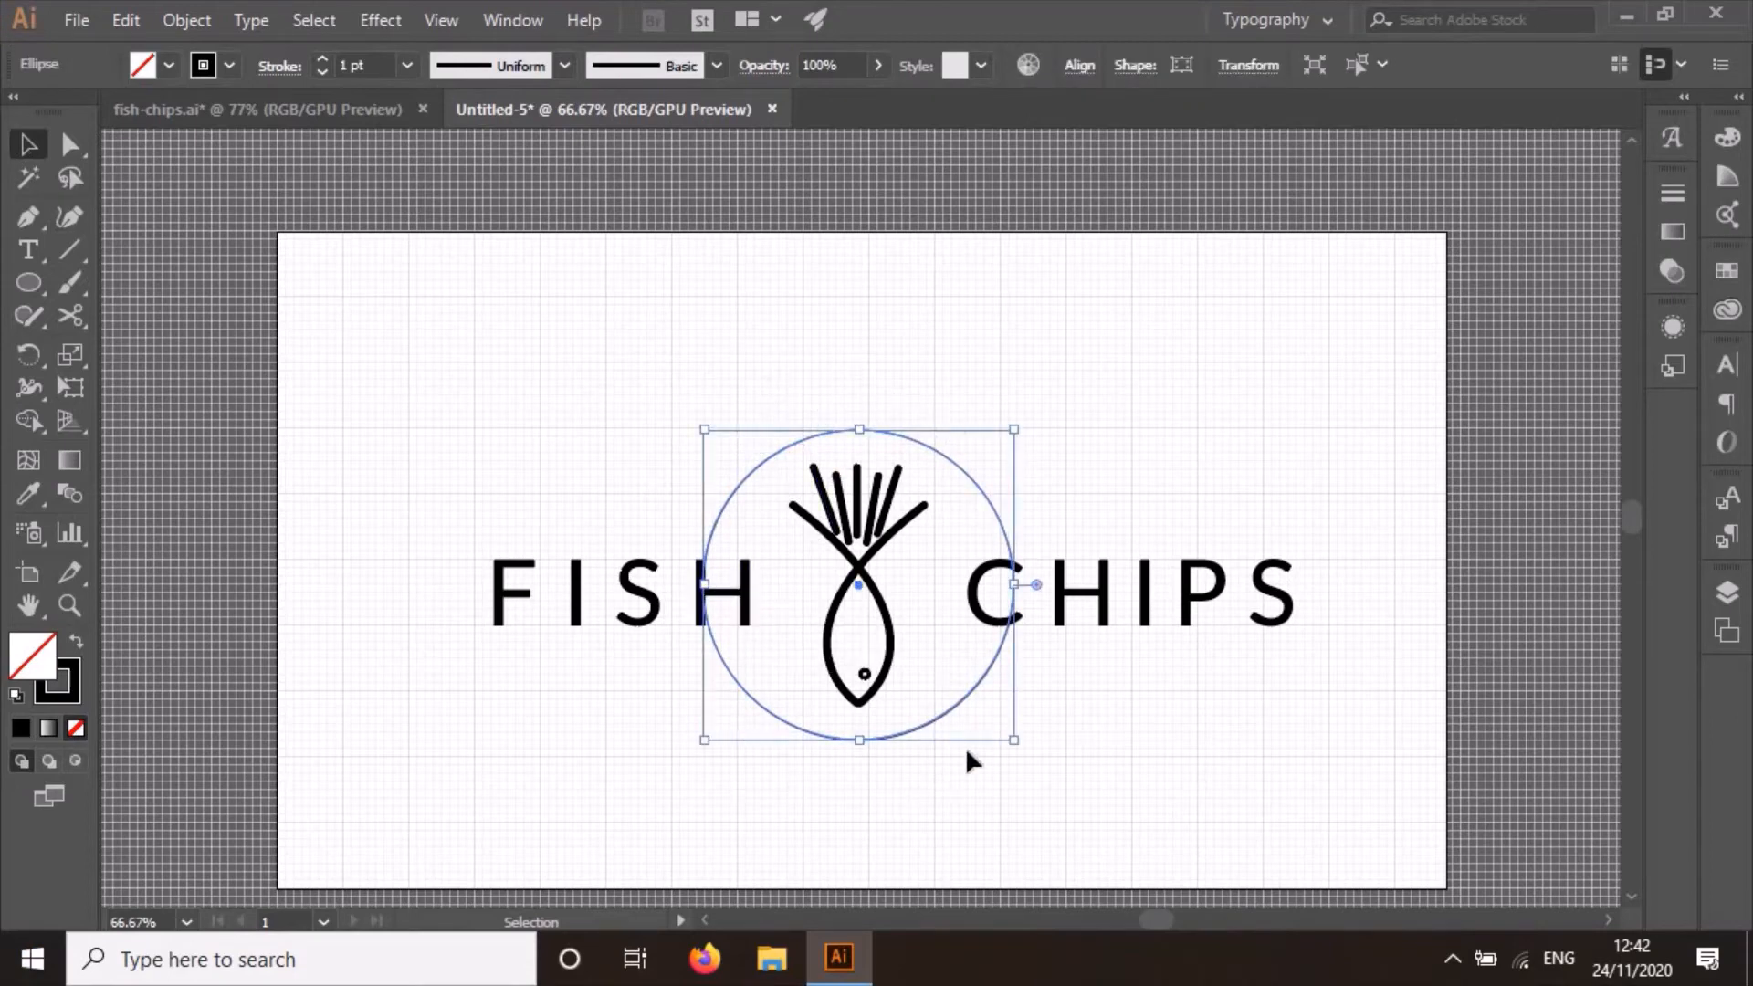
left_click(24, 253)
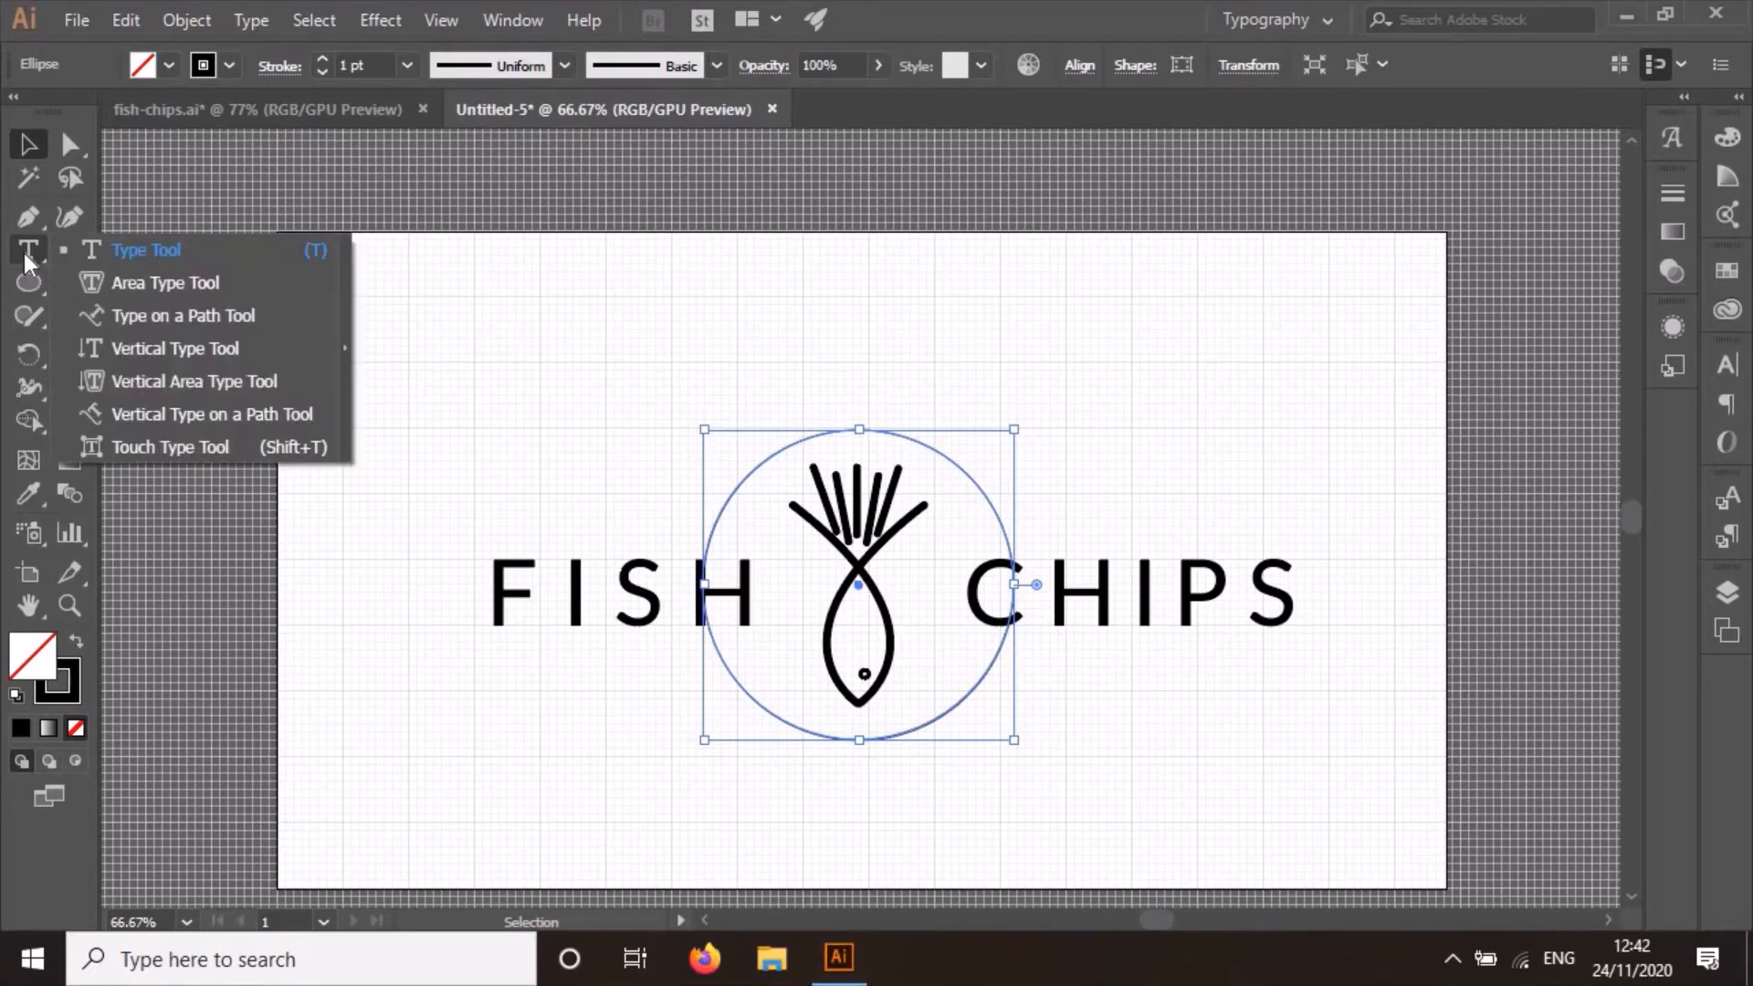
left_click(149, 315)
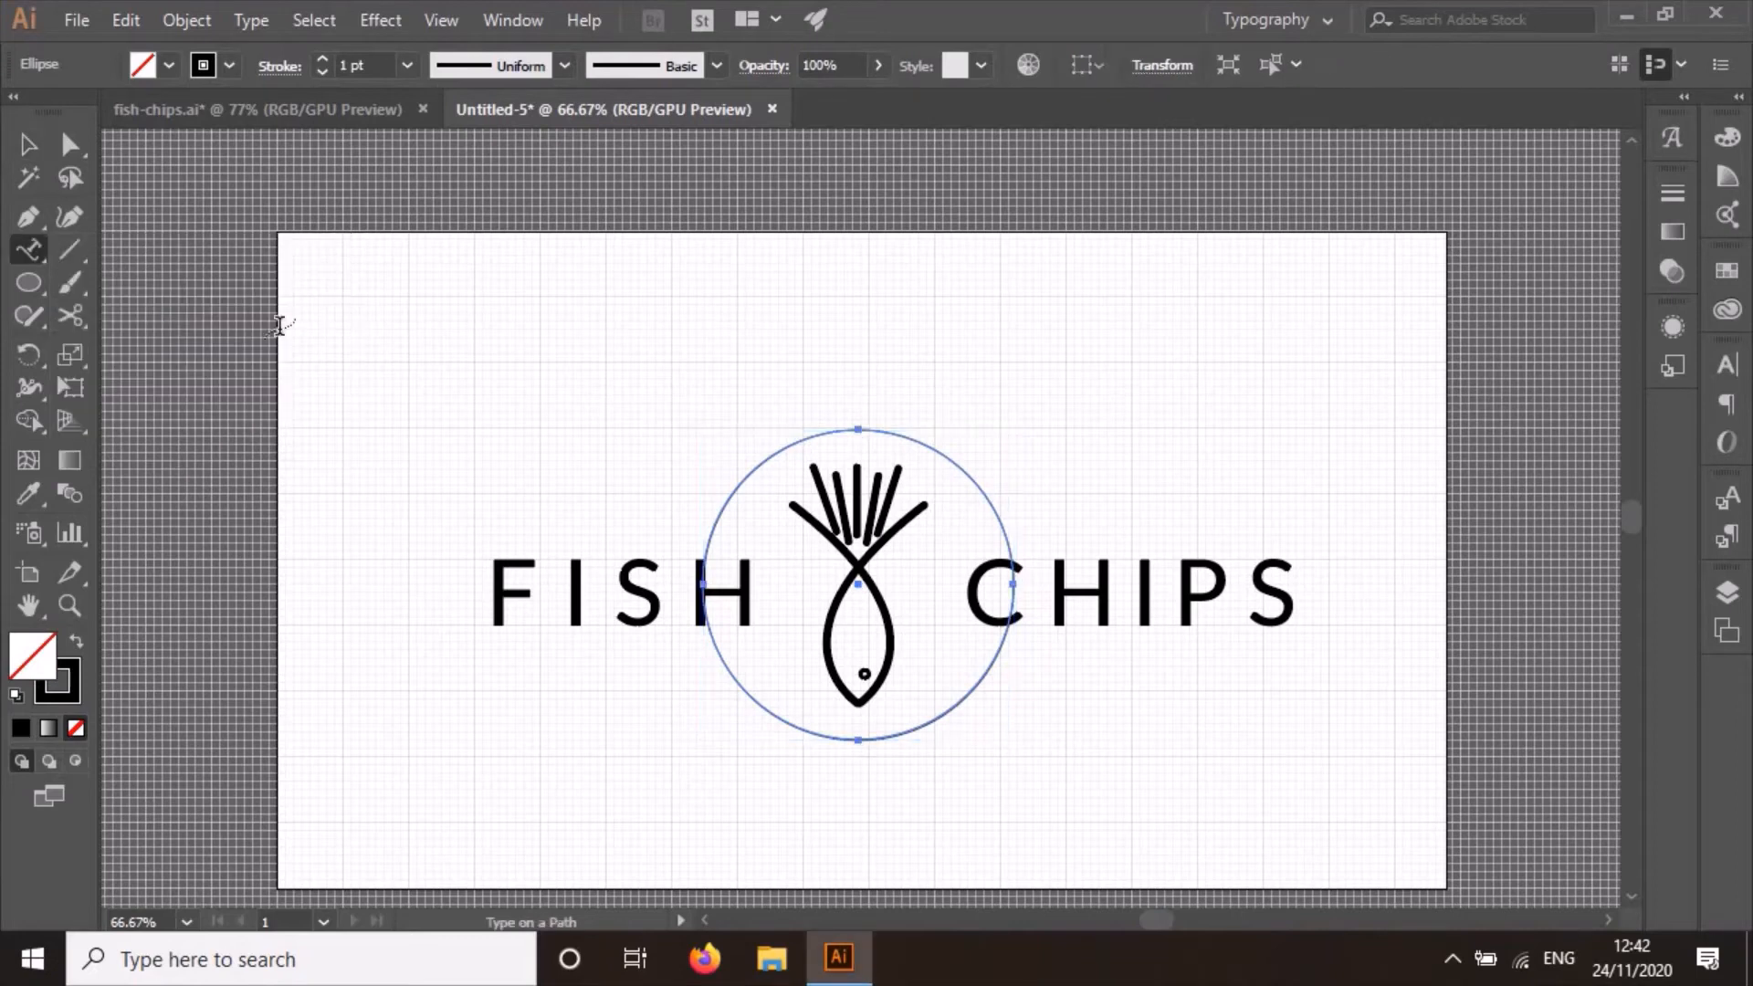
left_click(791, 442)
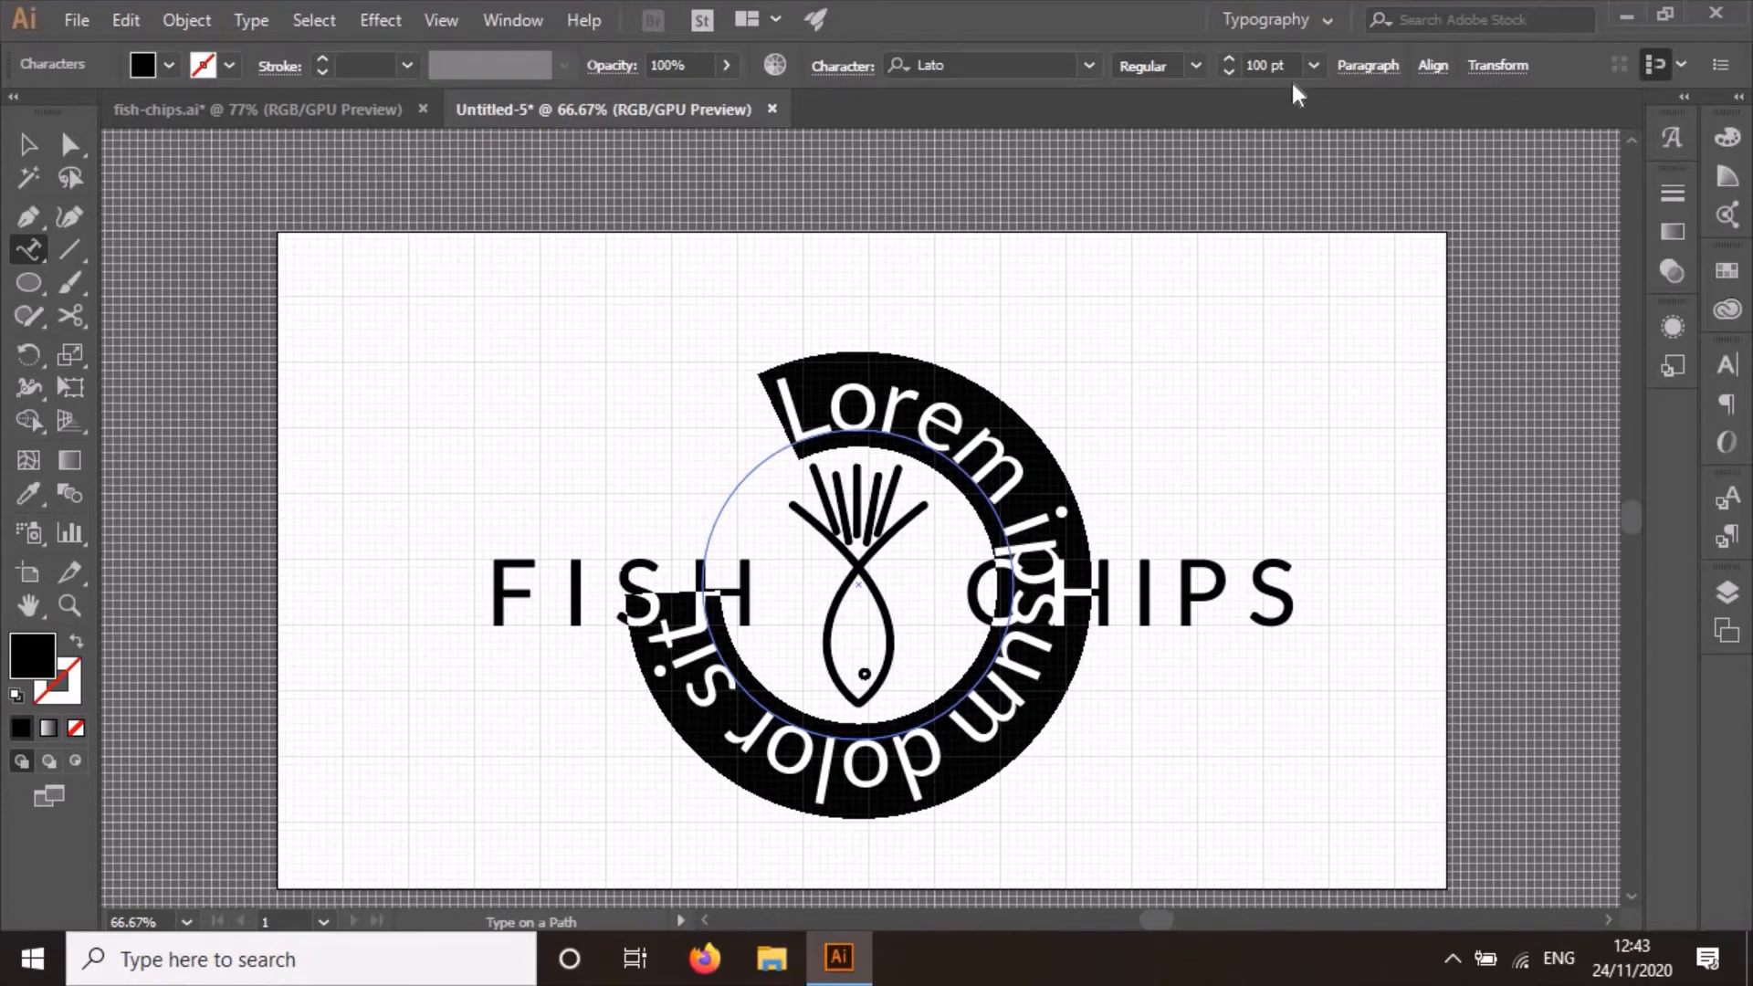
left_click(1228, 73)
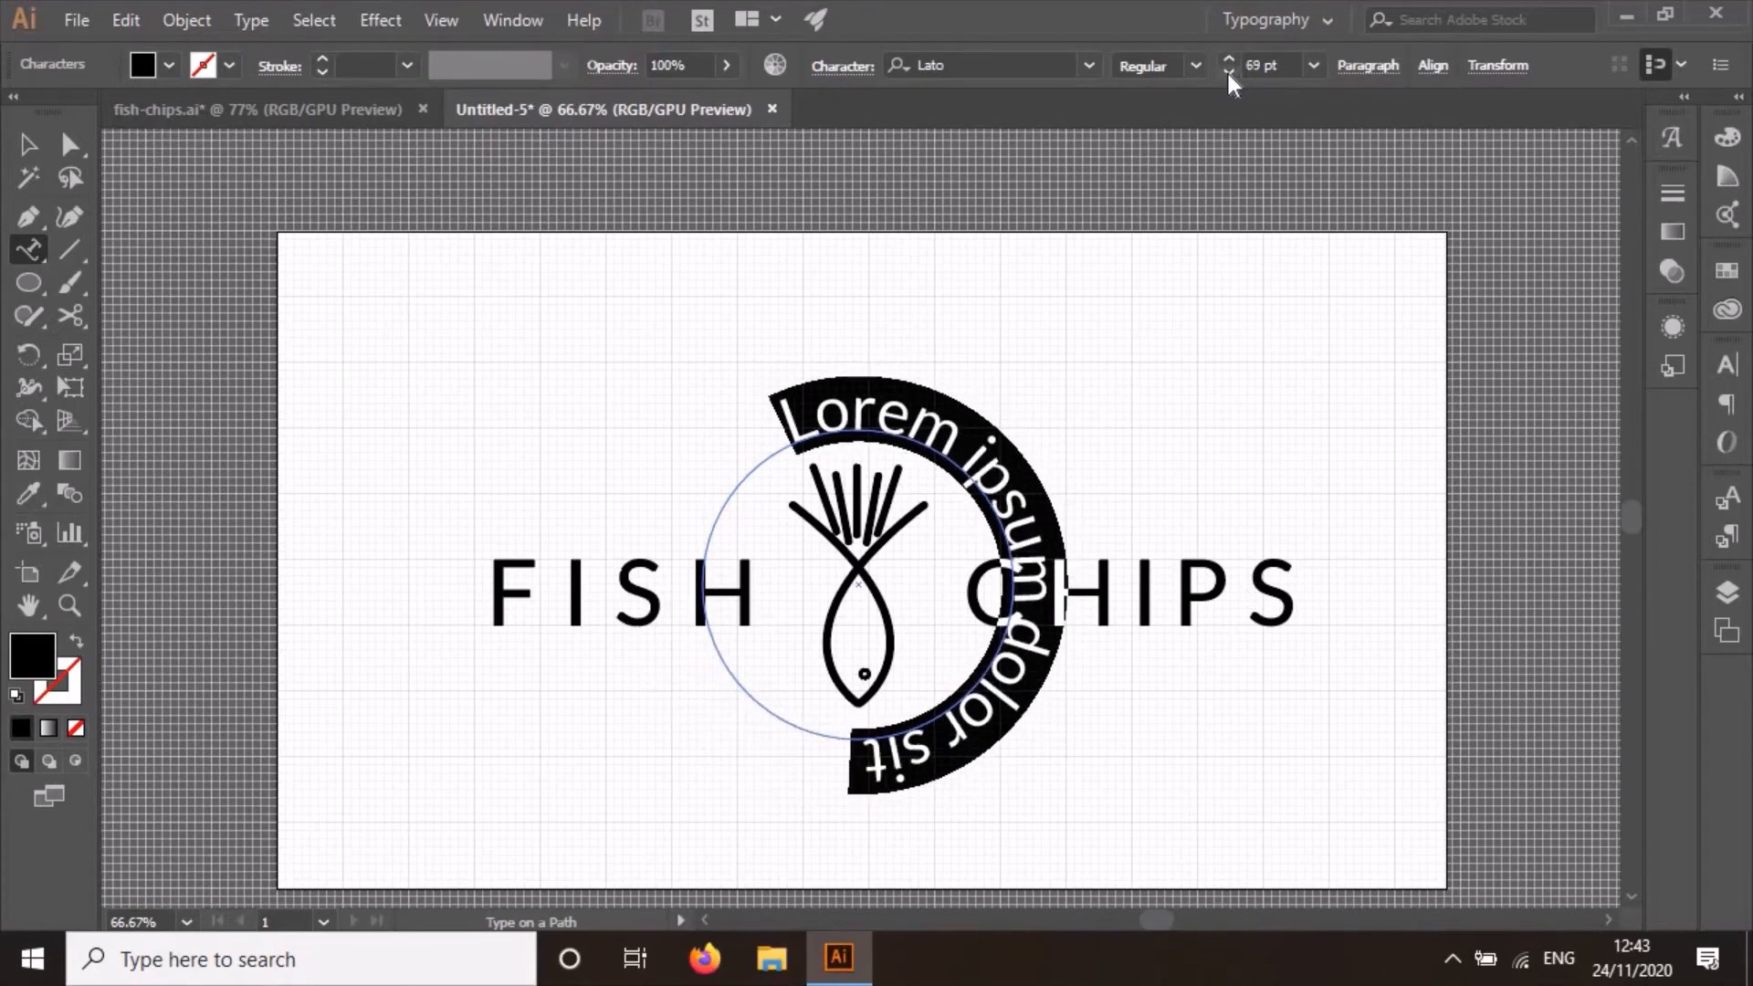
left_click(1228, 72)
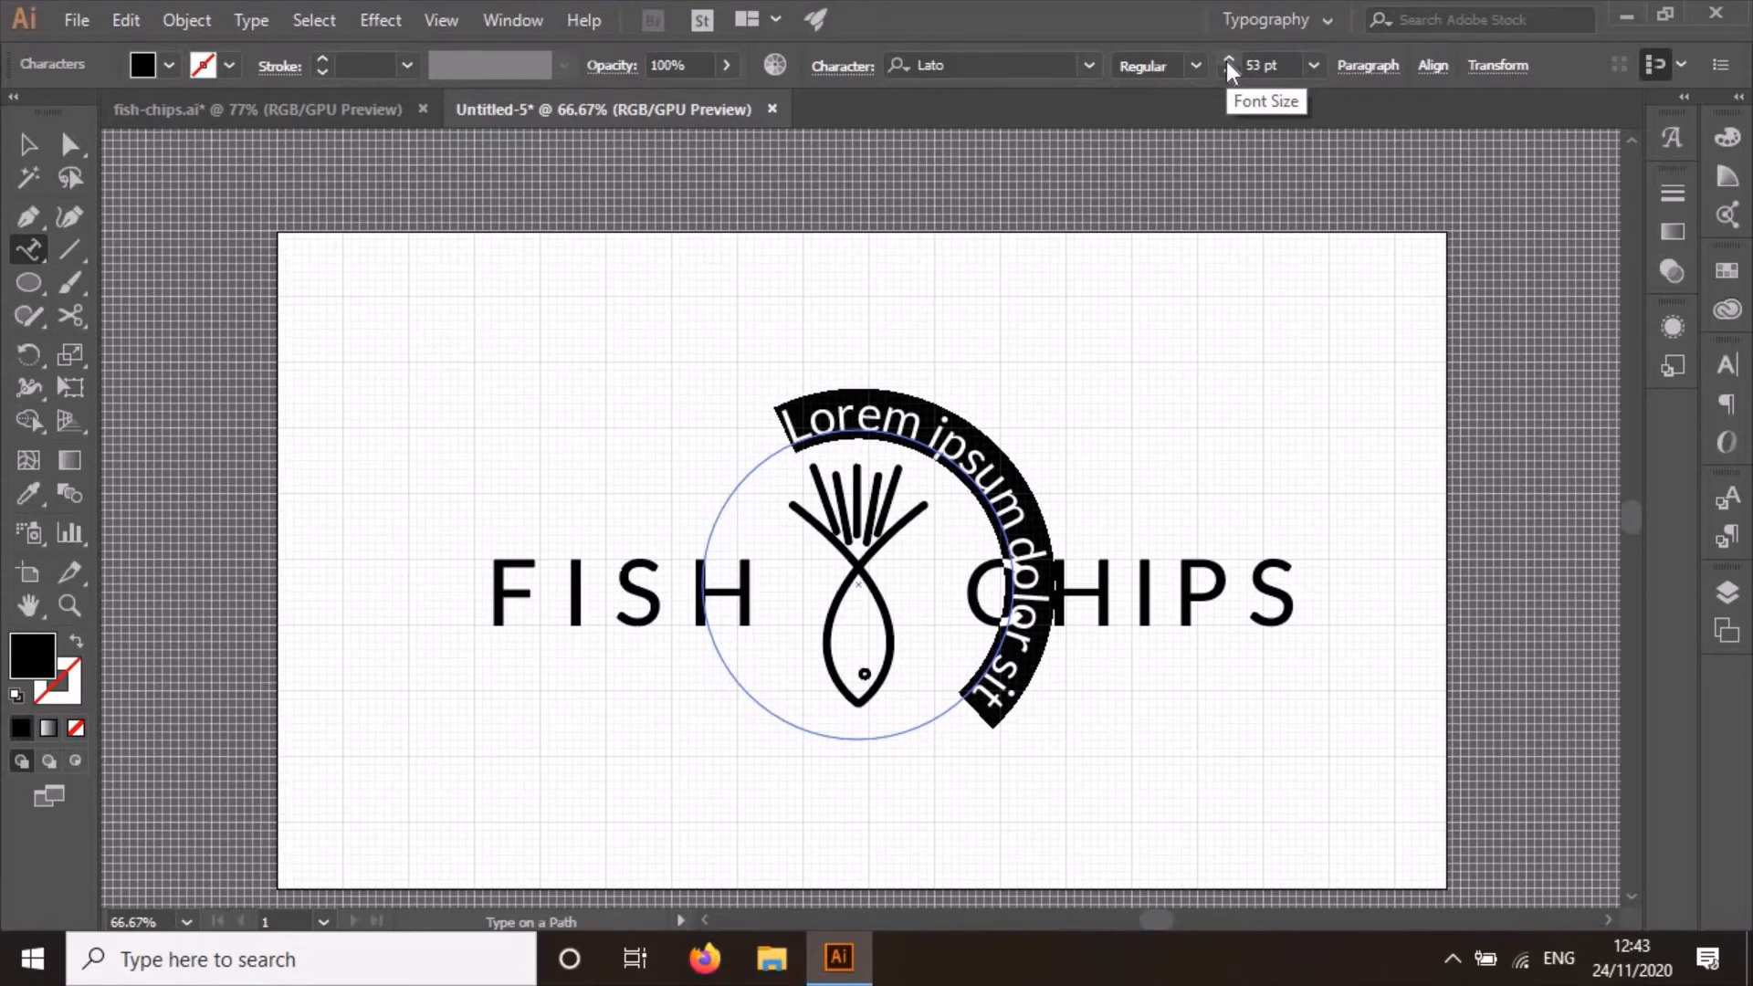
type("Sandy")
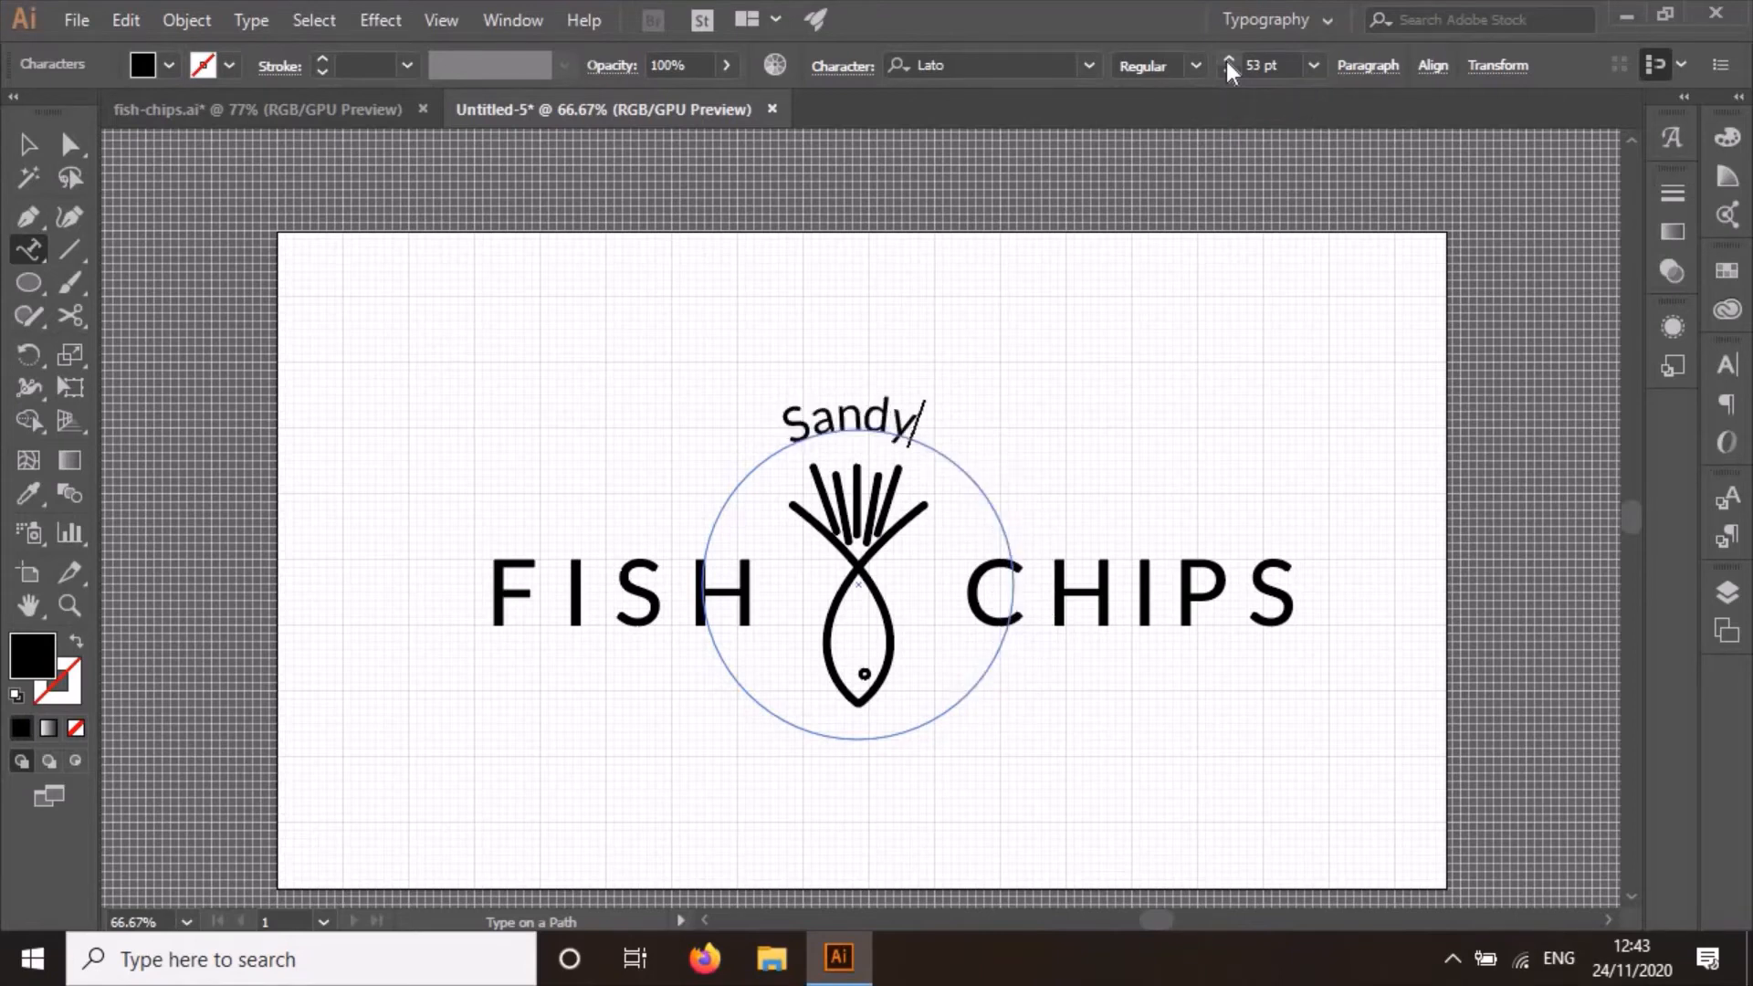
type("’s")
Change the font of the curved Sandy’s text to Mistral.
left_click(1089, 65)
left_click(1090, 66)
key("ctrl+a")
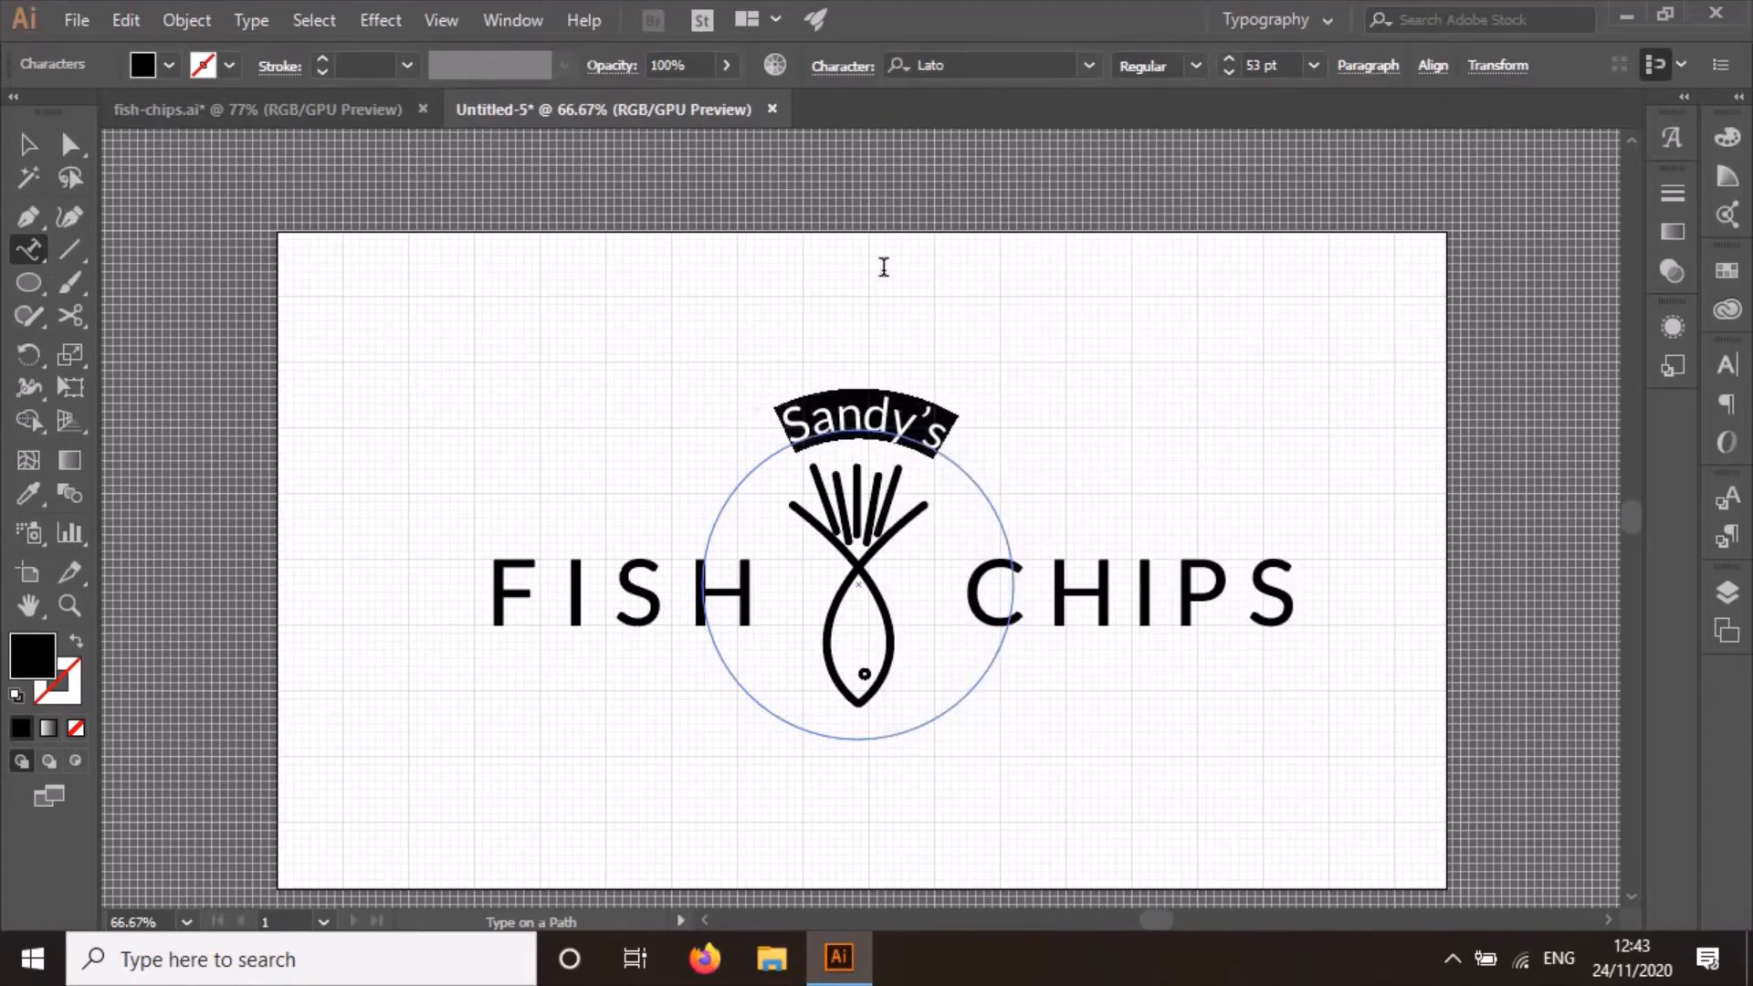
left_click(1092, 70)
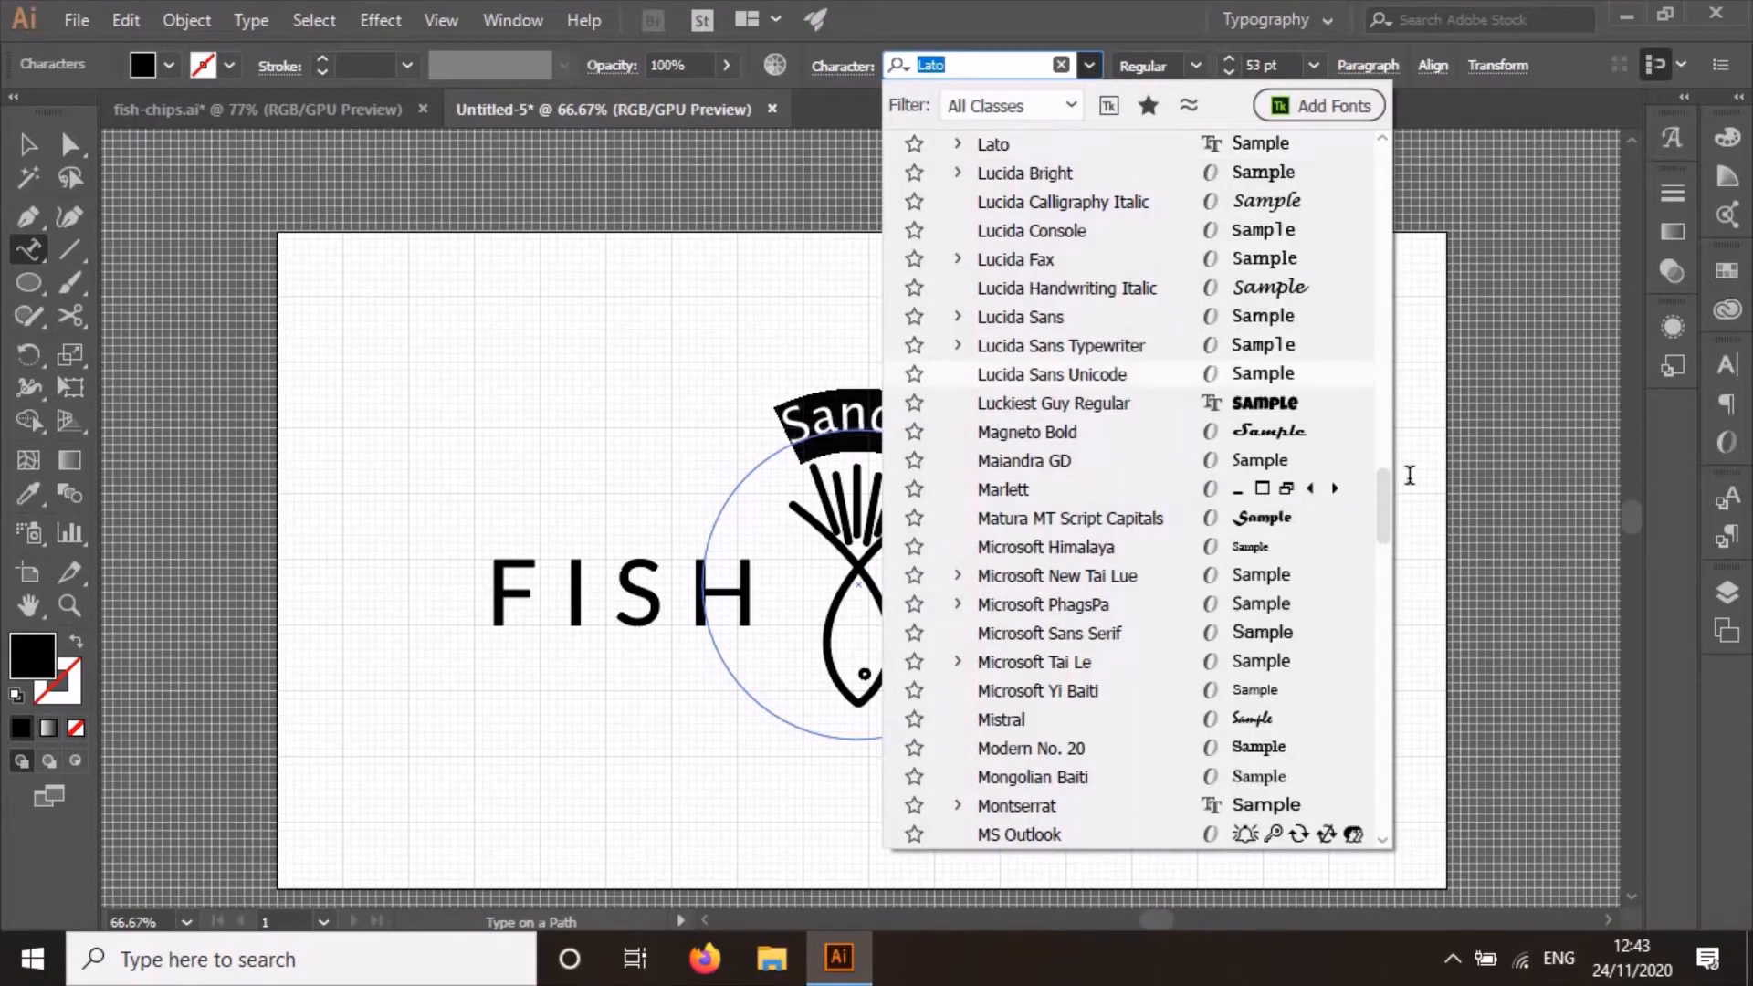
scroll(1372, 341, "up", 15)
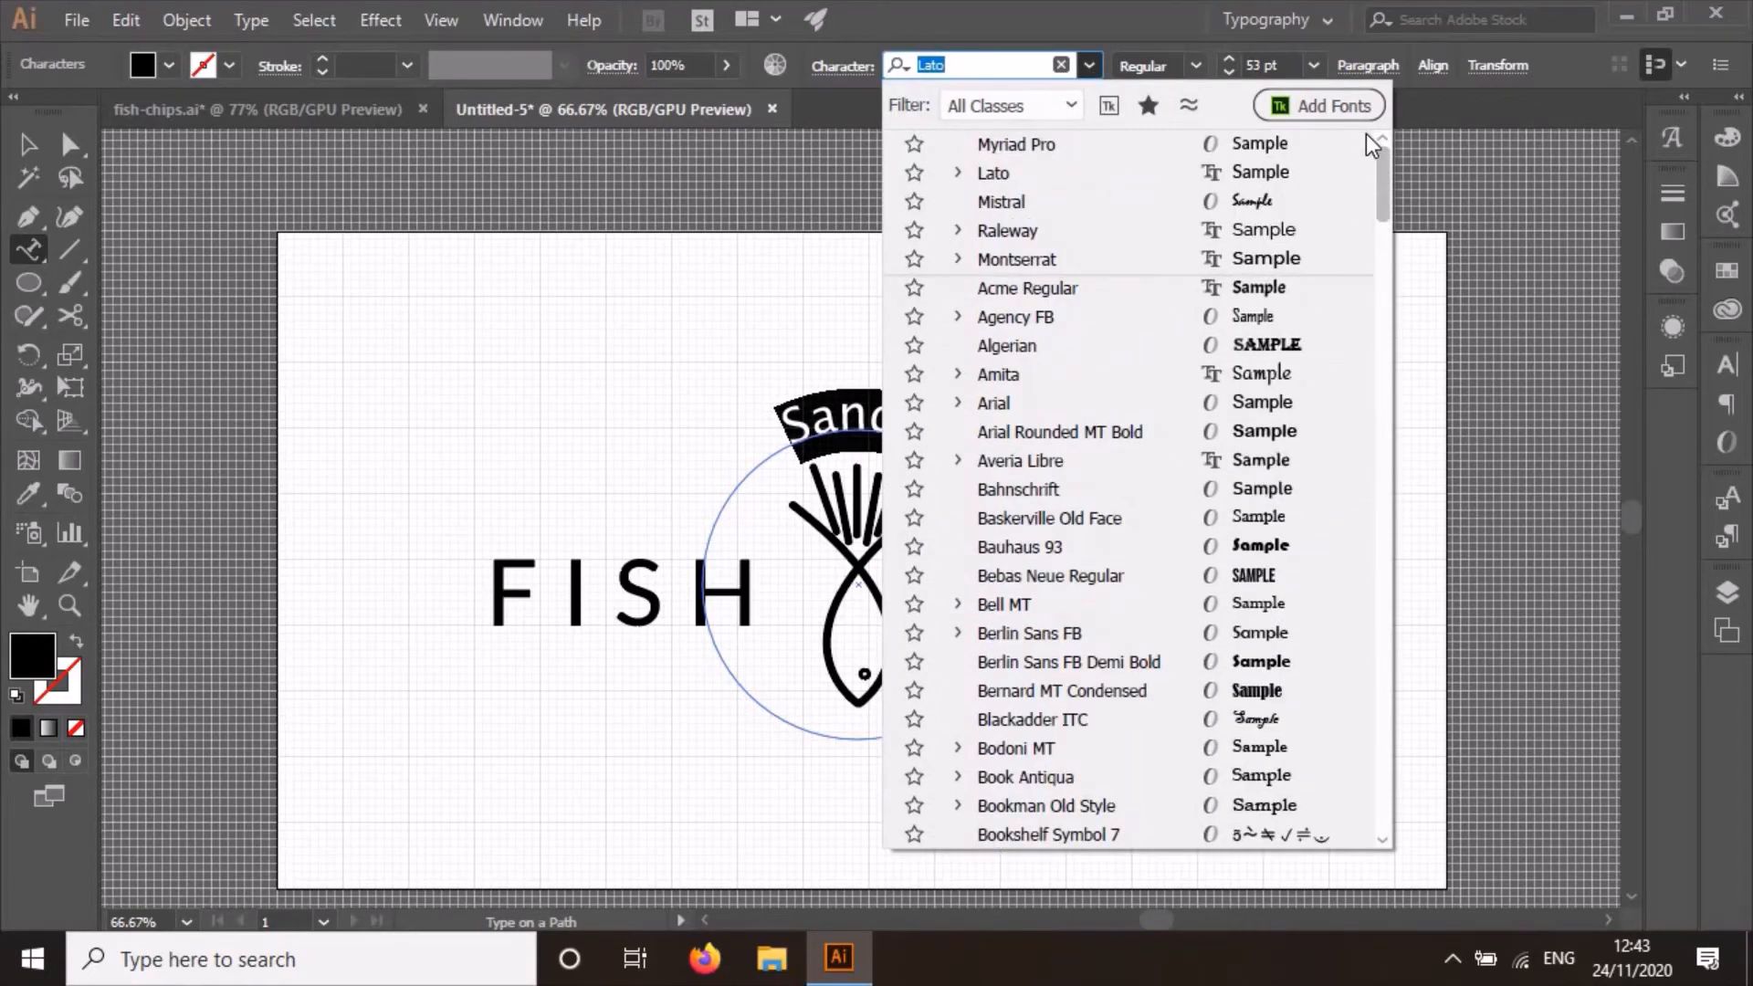
left_click(1056, 206)
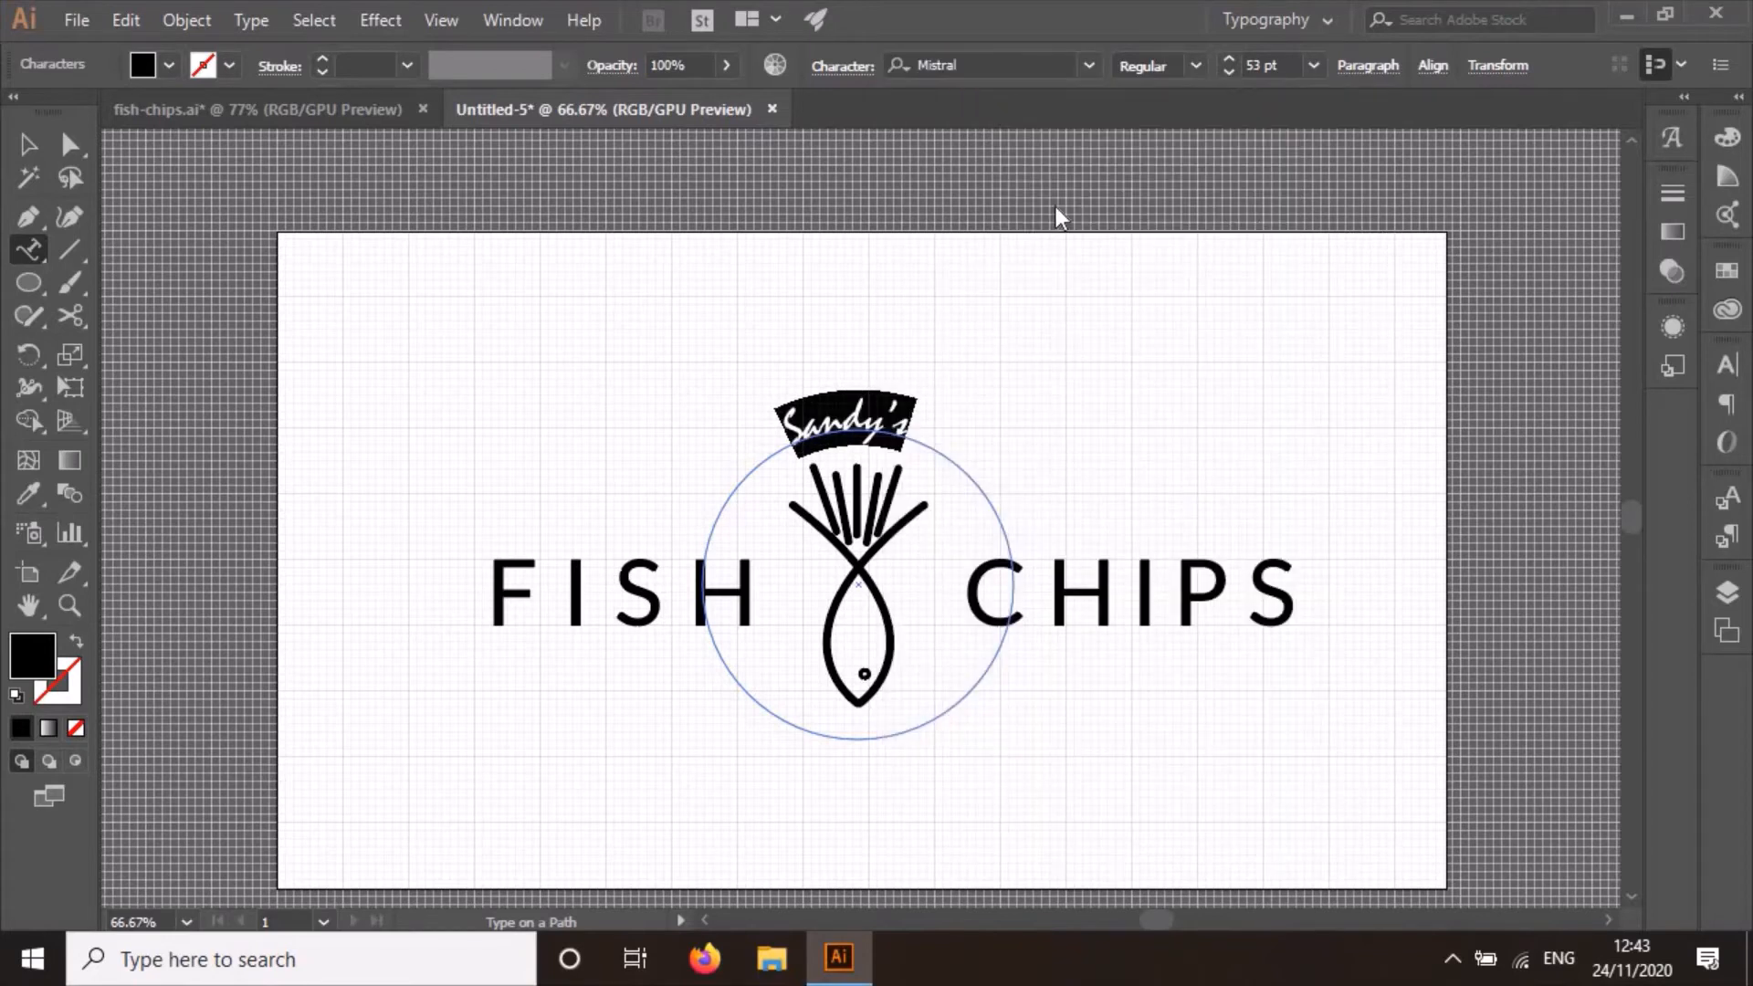
Increase the font size of the curved Sandy’s text to 80 pt.
left_click(1230, 59)
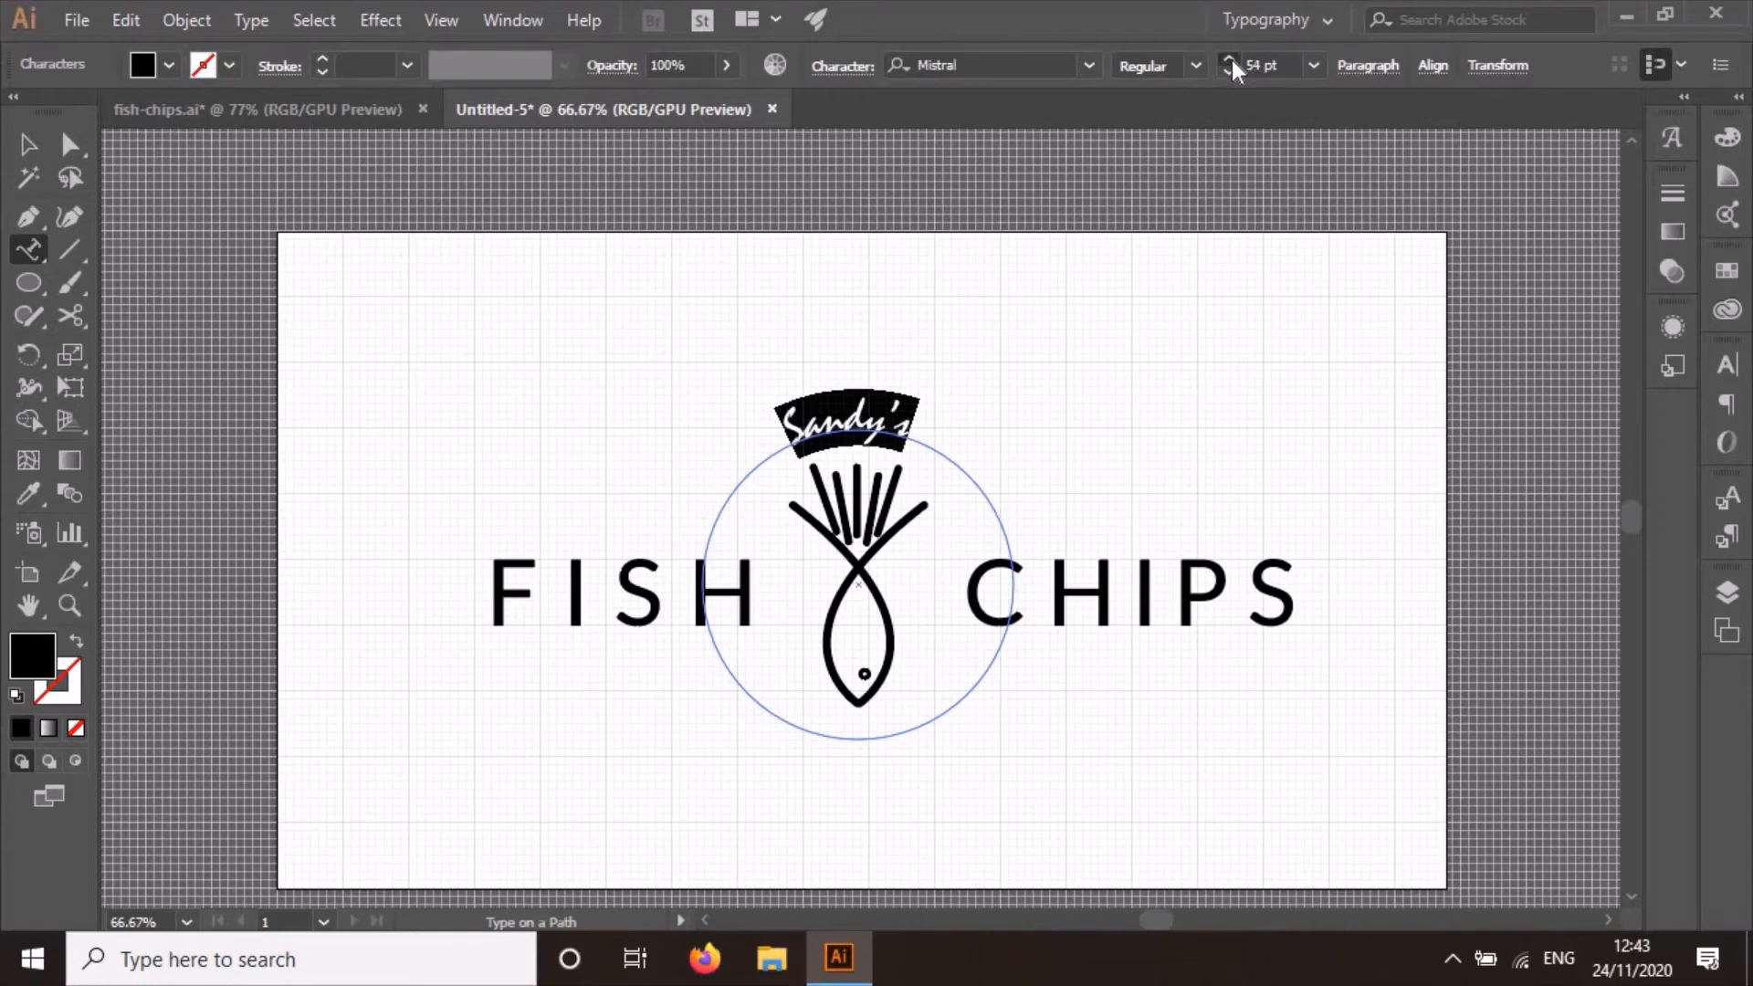
left_click(1230, 59)
left_click(1230, 59)
left_click(1230, 59)
left_click(1230, 60)
left_click(1230, 59)
left_click(1229, 60)
left_click(1230, 59)
left_click(1230, 60)
left_click(1230, 59)
left_click(1229, 60)
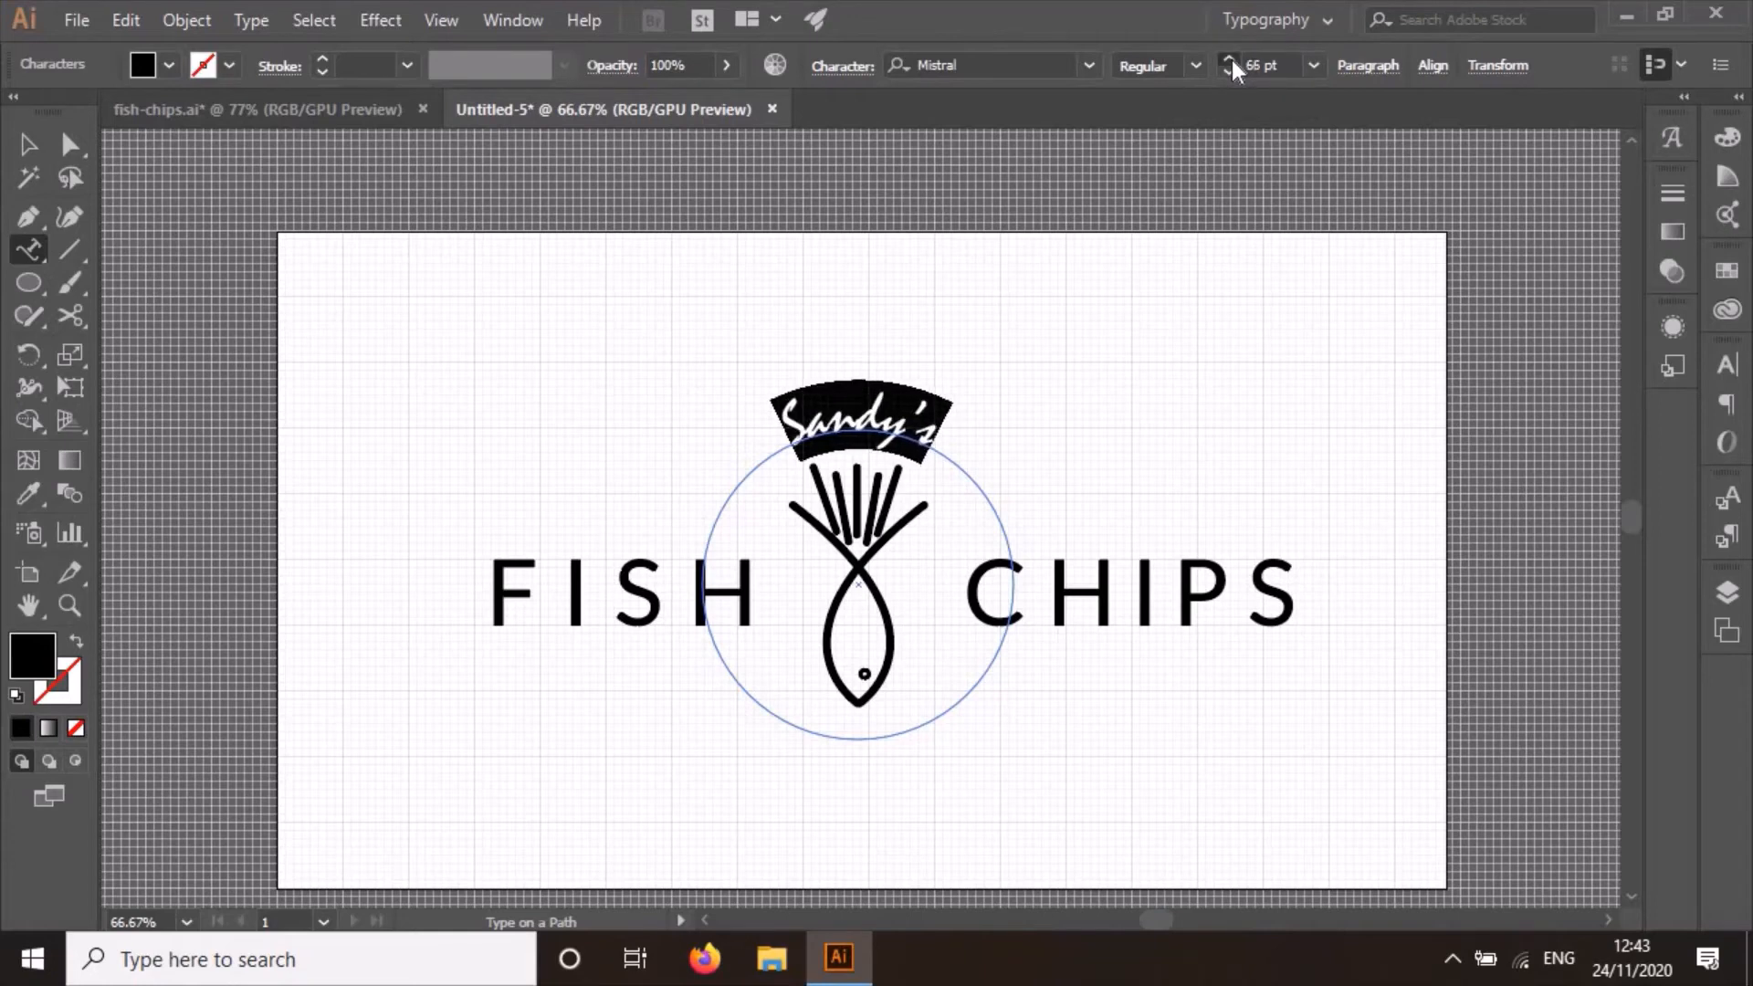
left_click(1230, 59)
left_click(1230, 60)
left_click(1230, 59)
left_click(1230, 60)
left_click(1230, 59)
left_click(1230, 59)
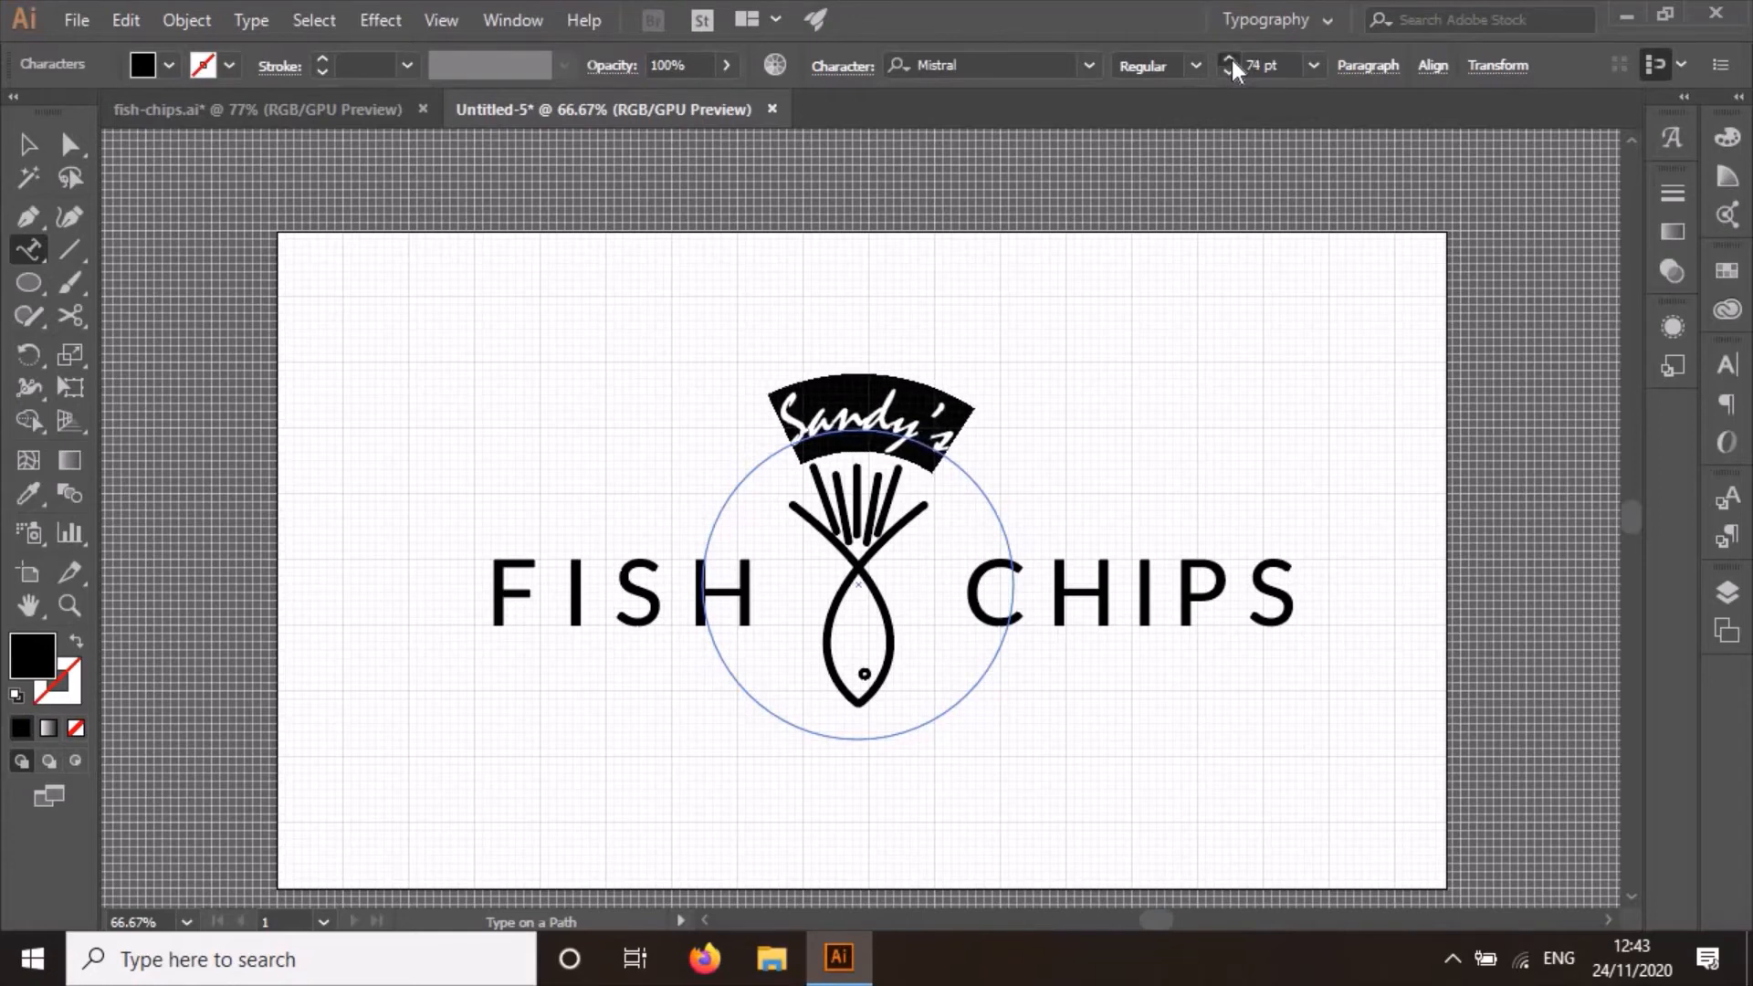
left_click(1230, 60)
left_click(1230, 60)
left_click(1230, 60)
left_click(1230, 60)
left_click(1230, 60)
left_click(1230, 59)
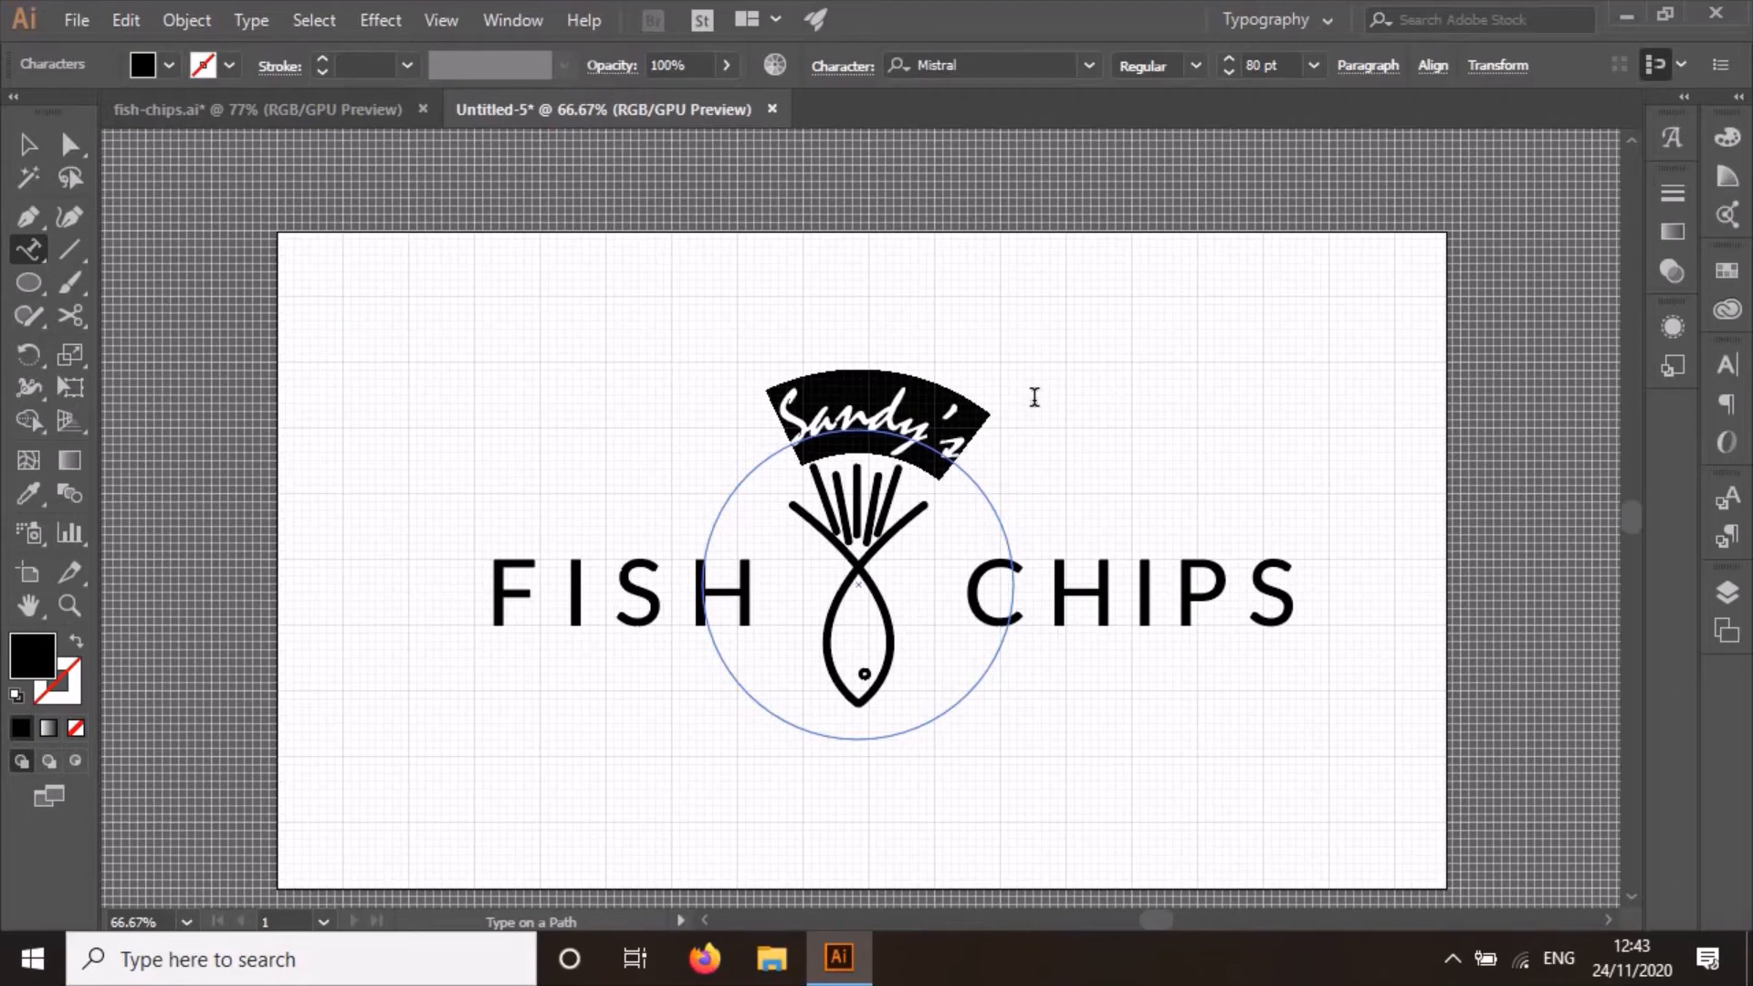
Widen the letter spacing of Sandy’s and slide the text along the circle to centre it above the fish symbol.
key("space")
key("alt+Right")
key("alt+Right")
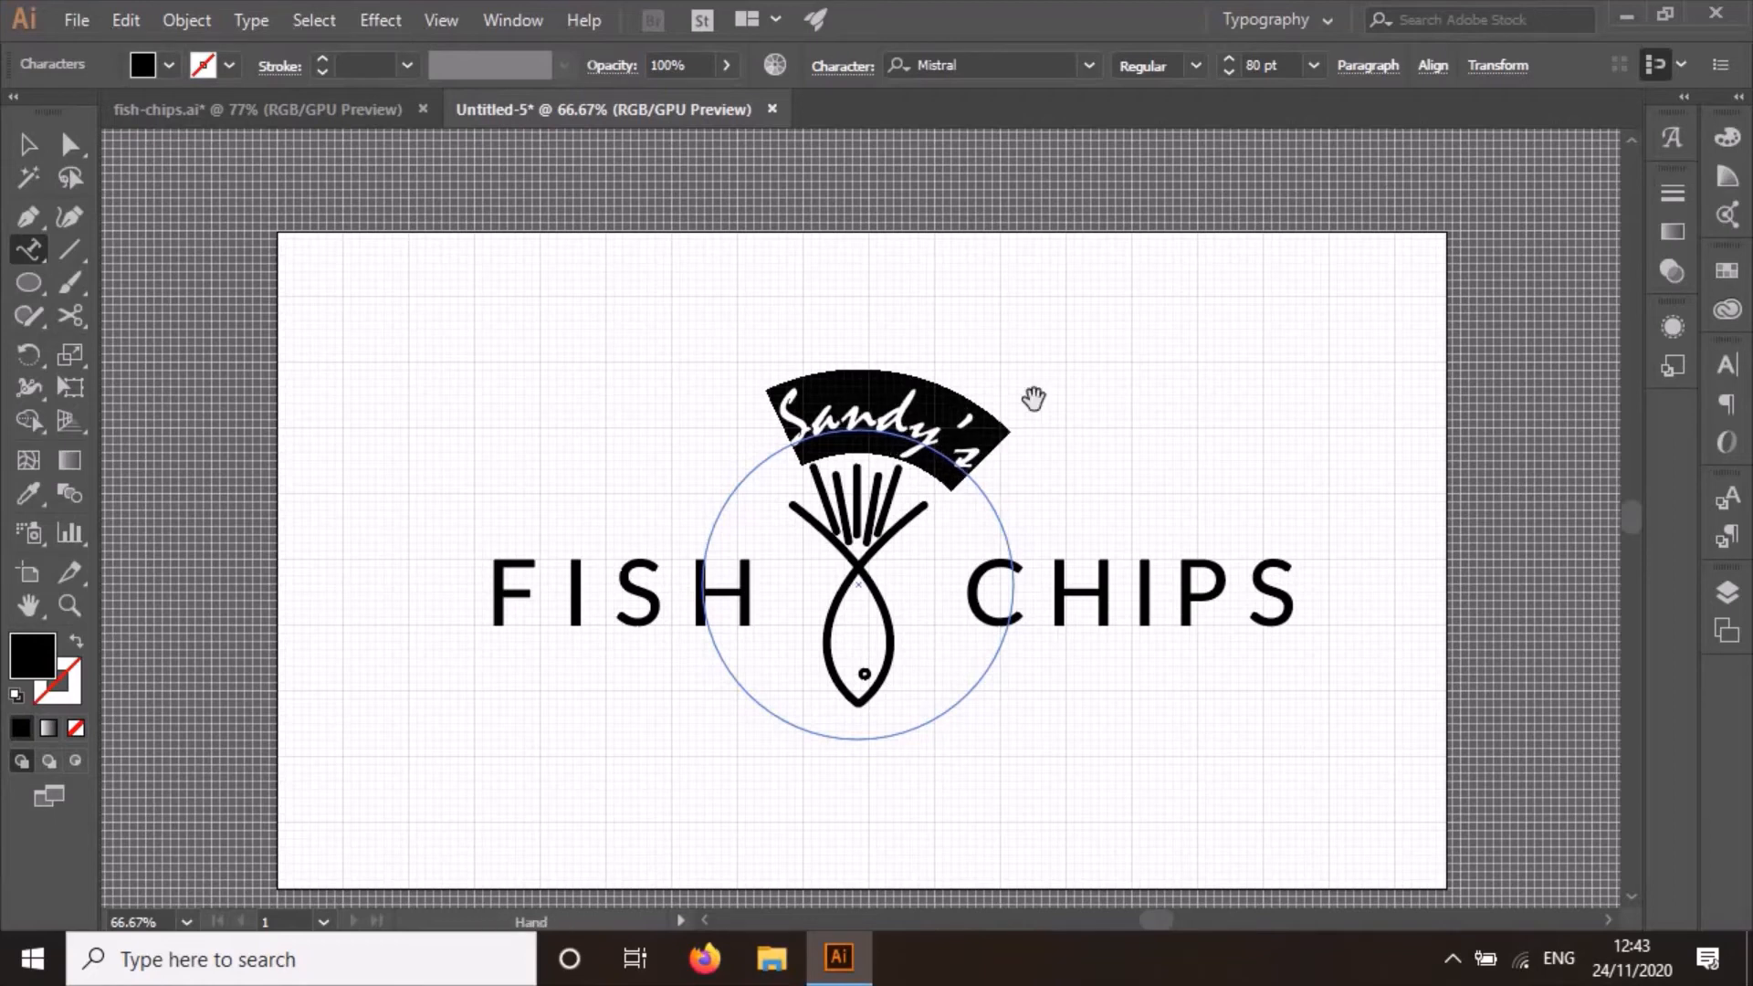
key("alt+Right")
key("alt+Right")
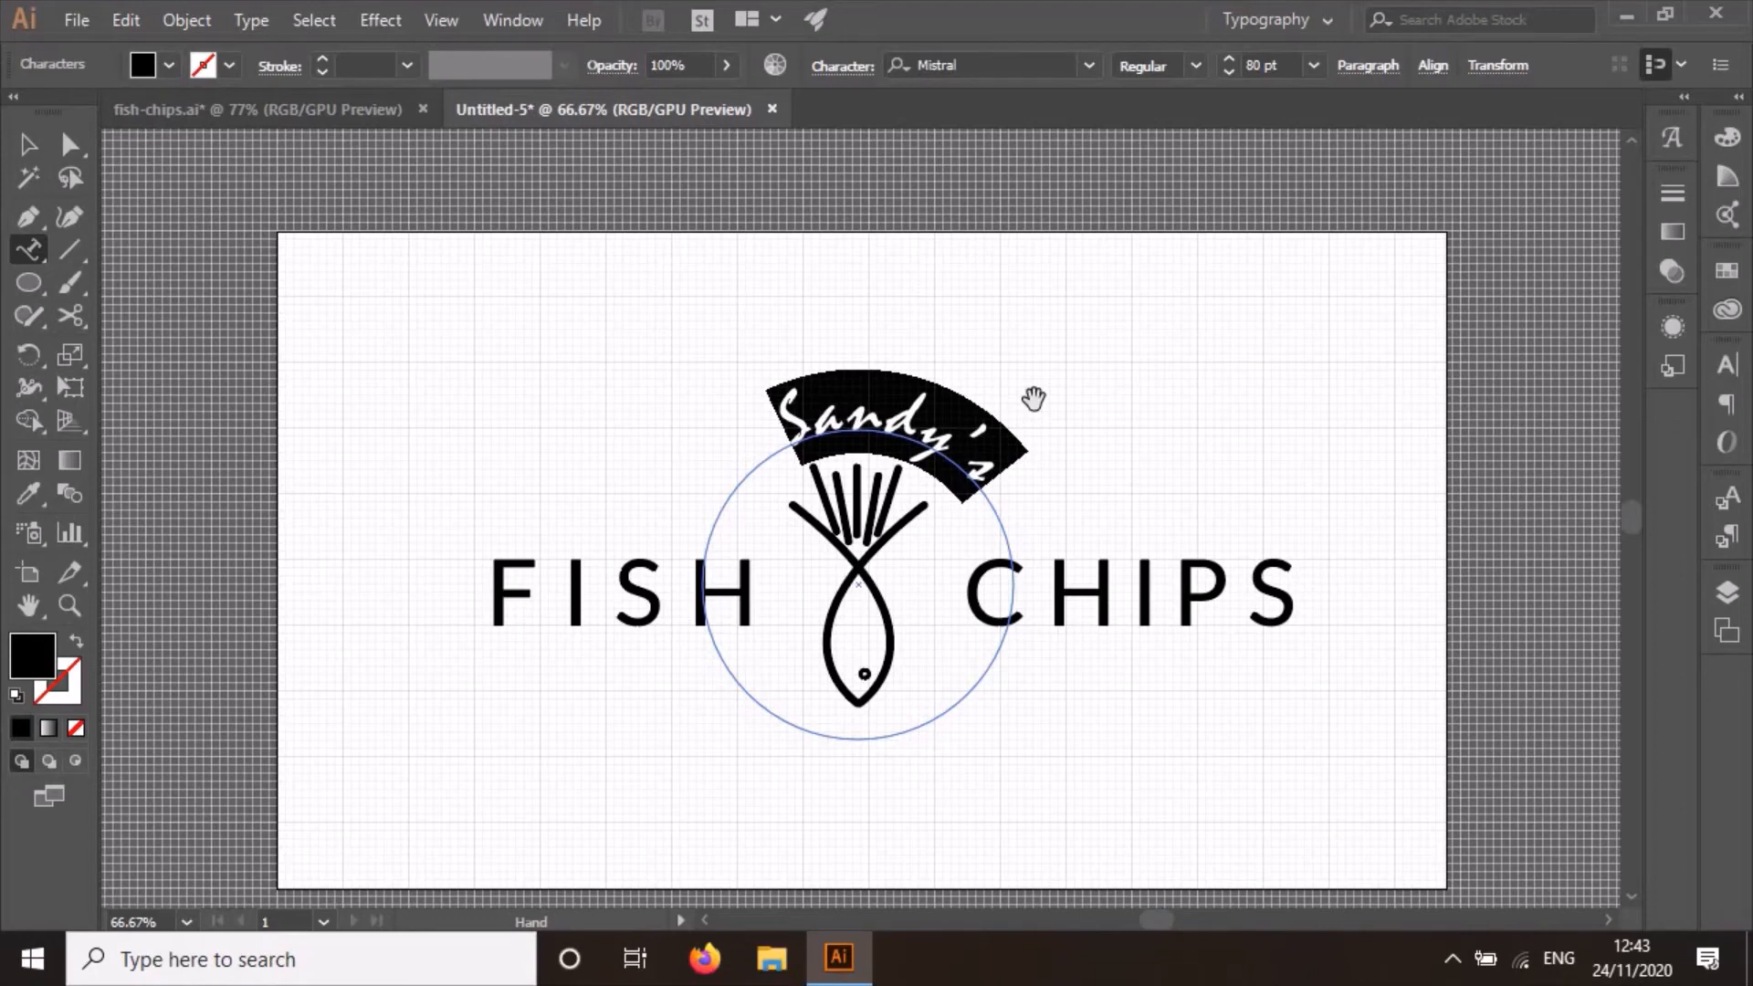
key("alt+Right")
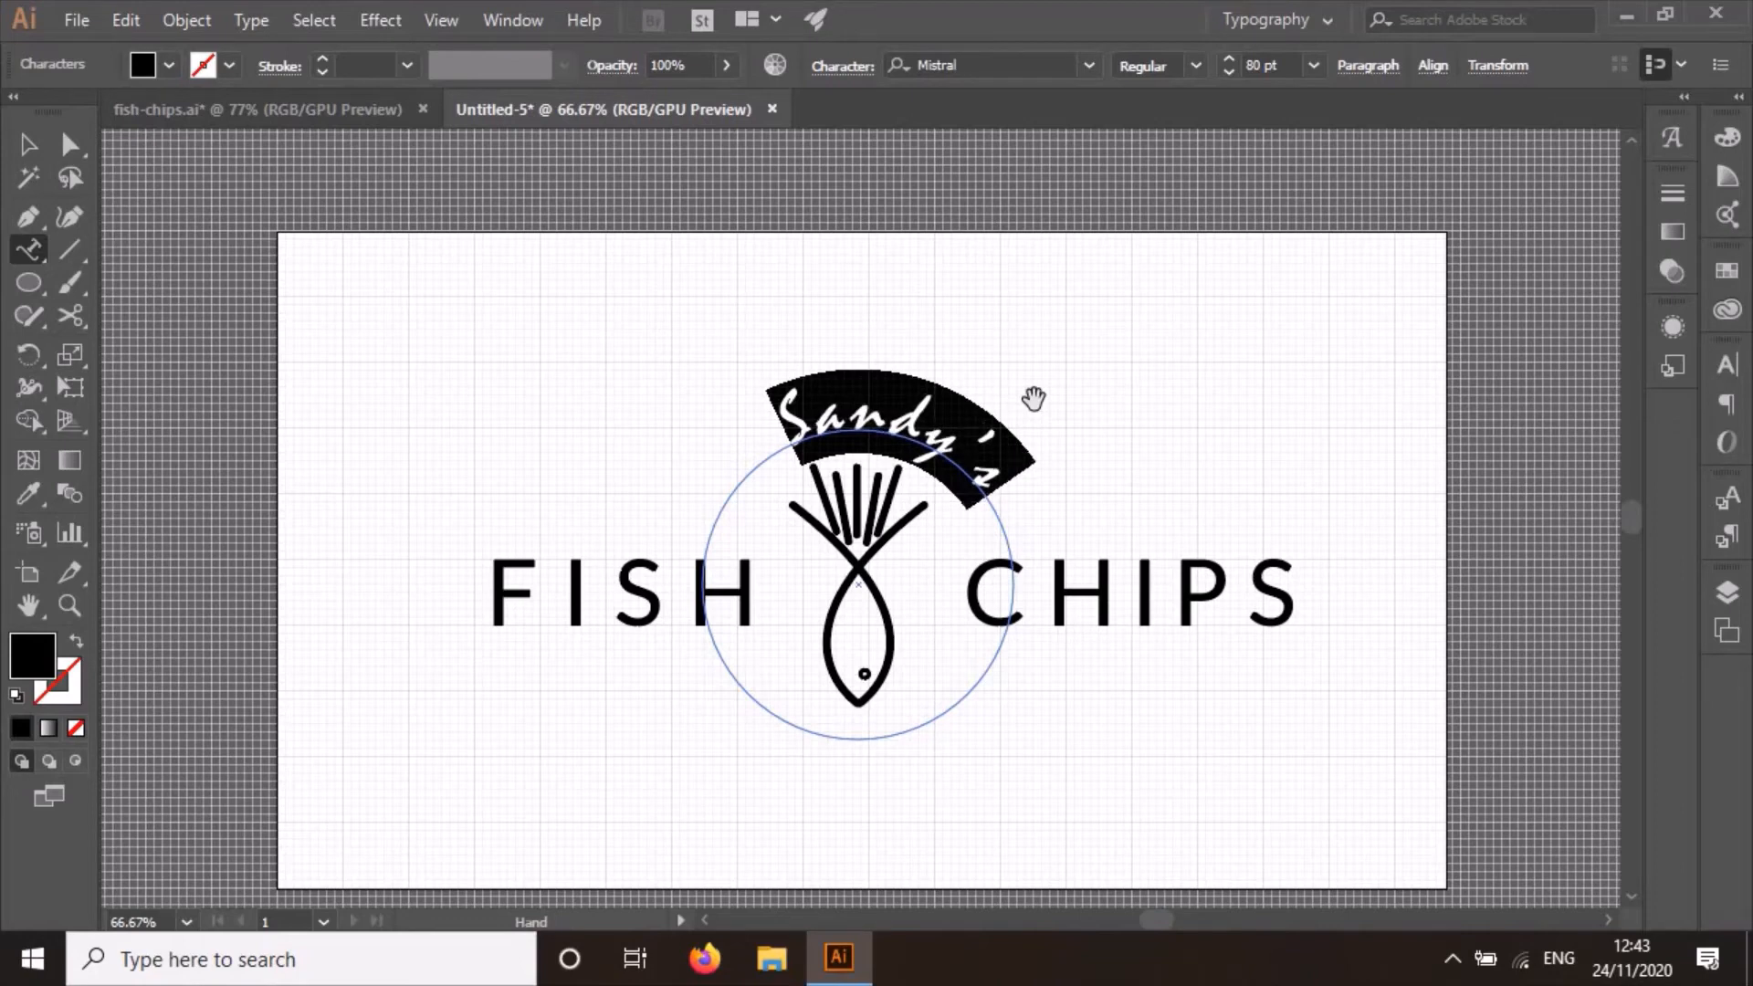
key("alt+Left")
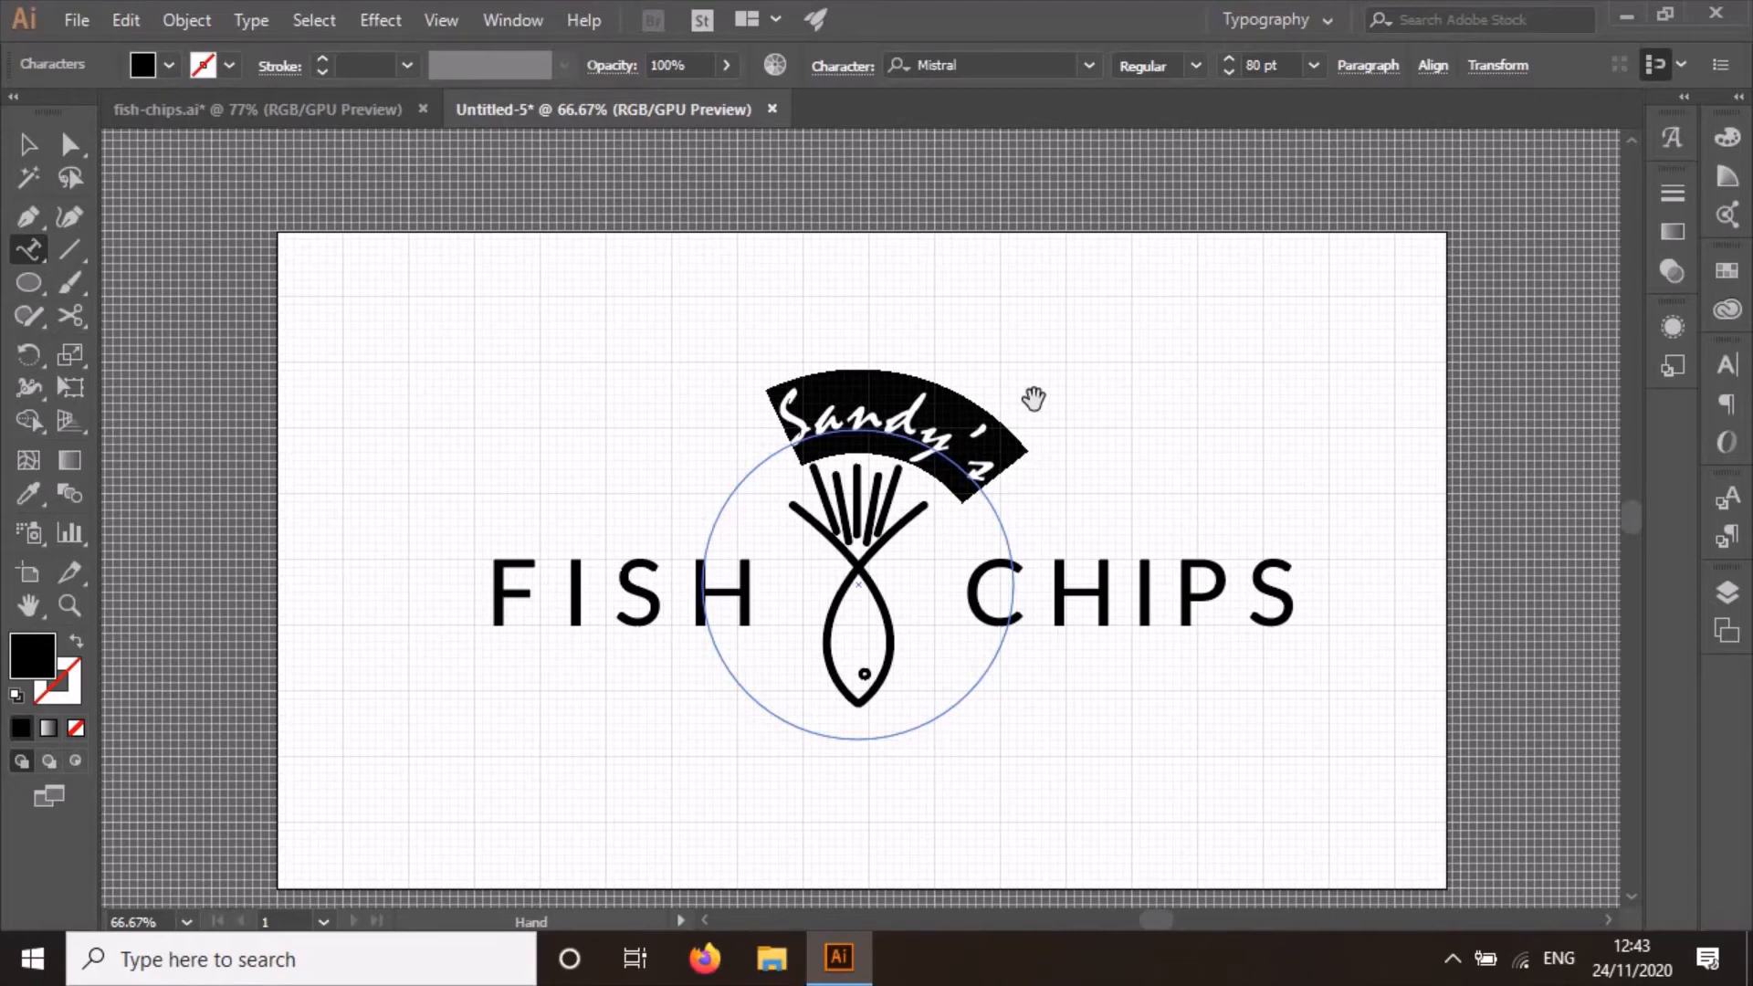
left_click(27, 144)
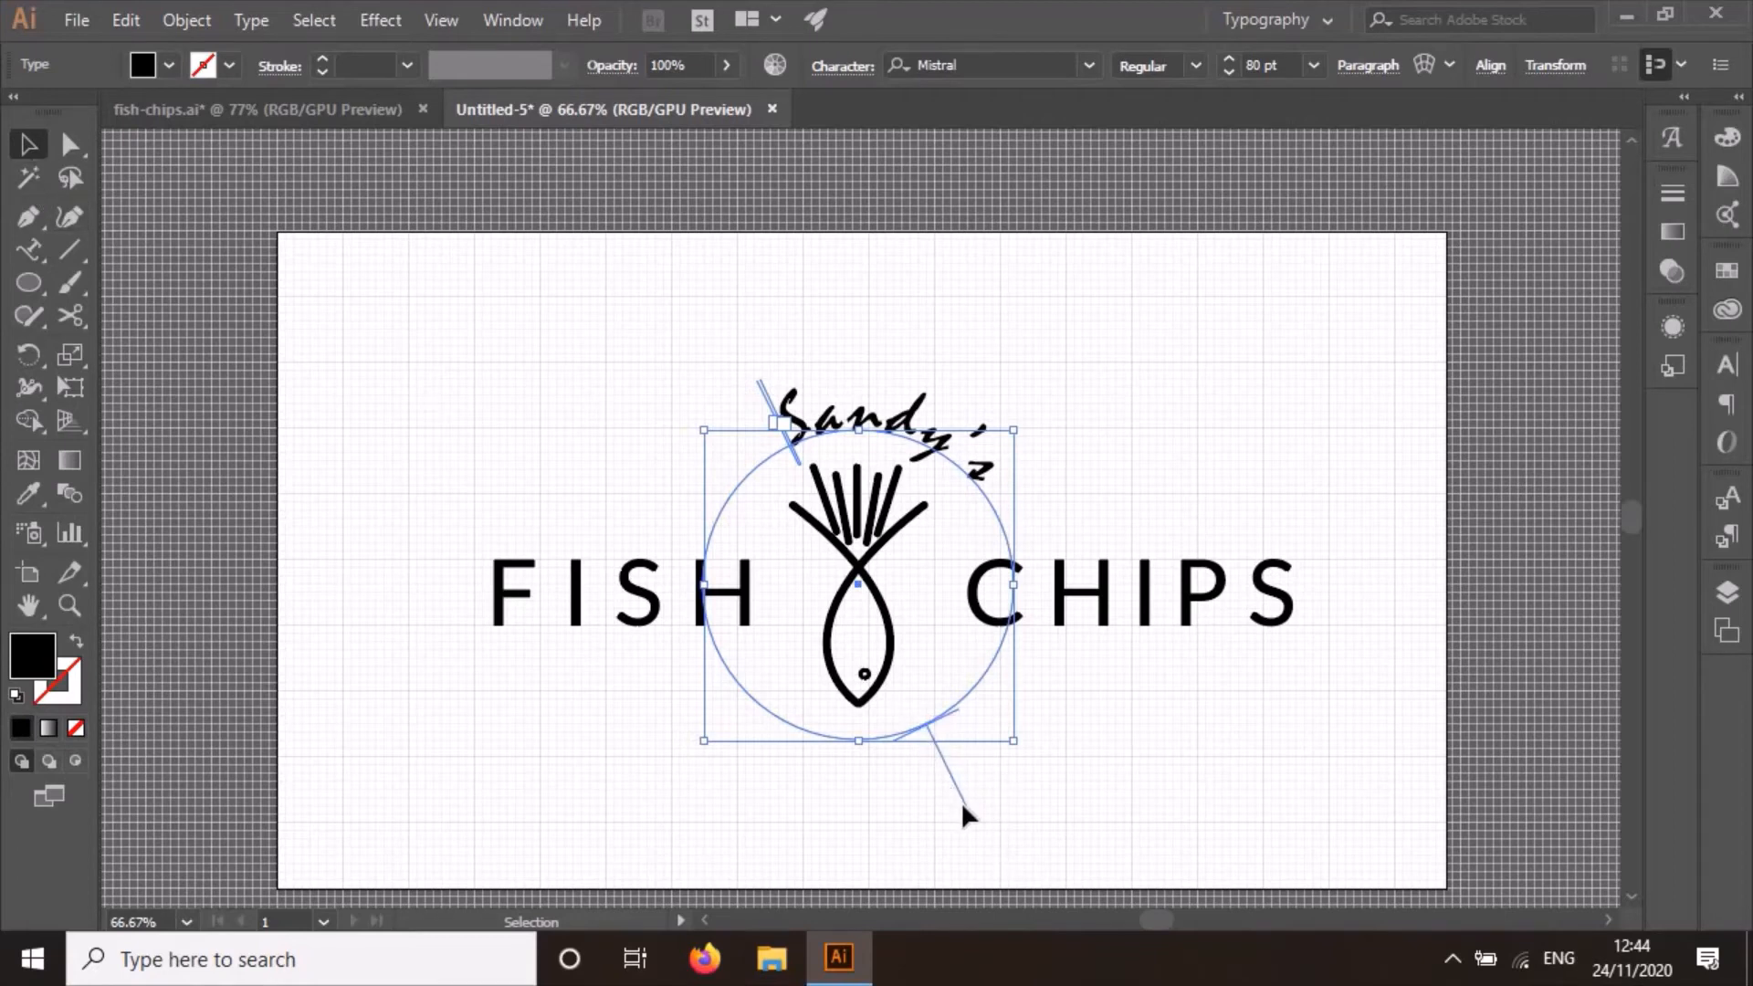
left_click_drag(967, 811, 978, 785)
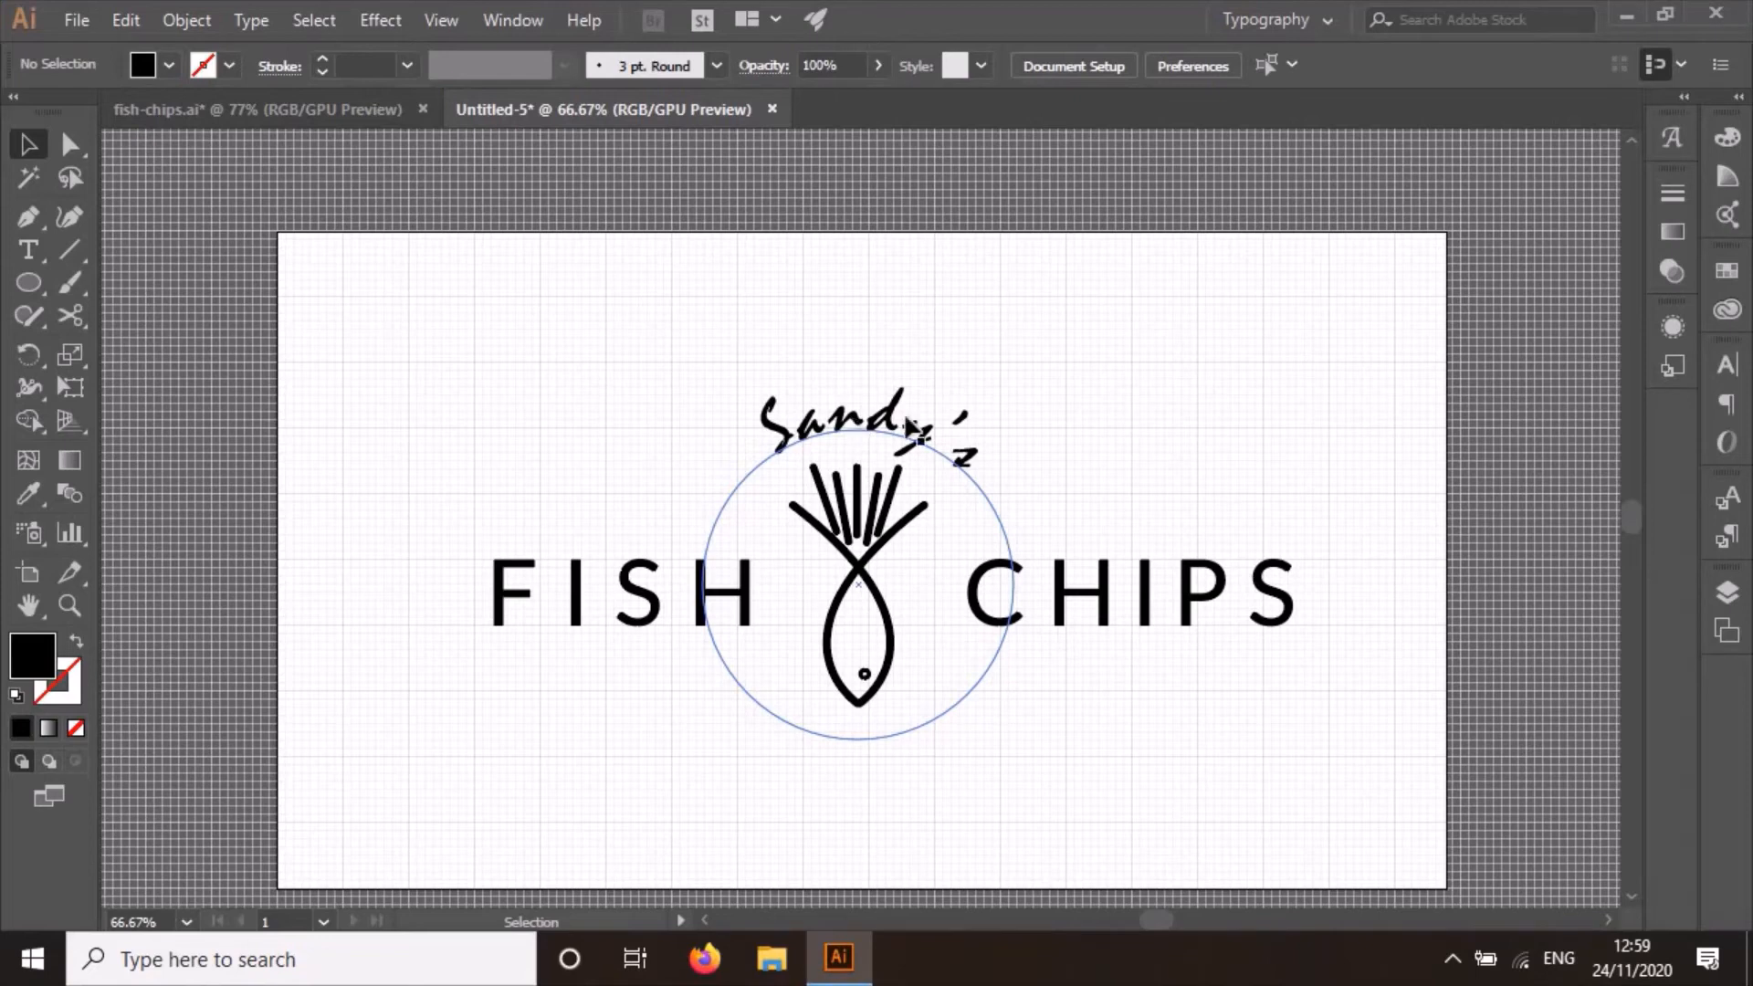
Place a copy of the curved Sandy’s text in the artboard's upper-left area and replace its wording with "SINCE 1960".
left_click(859, 422)
left_click_drag(859, 421, 429, 350)
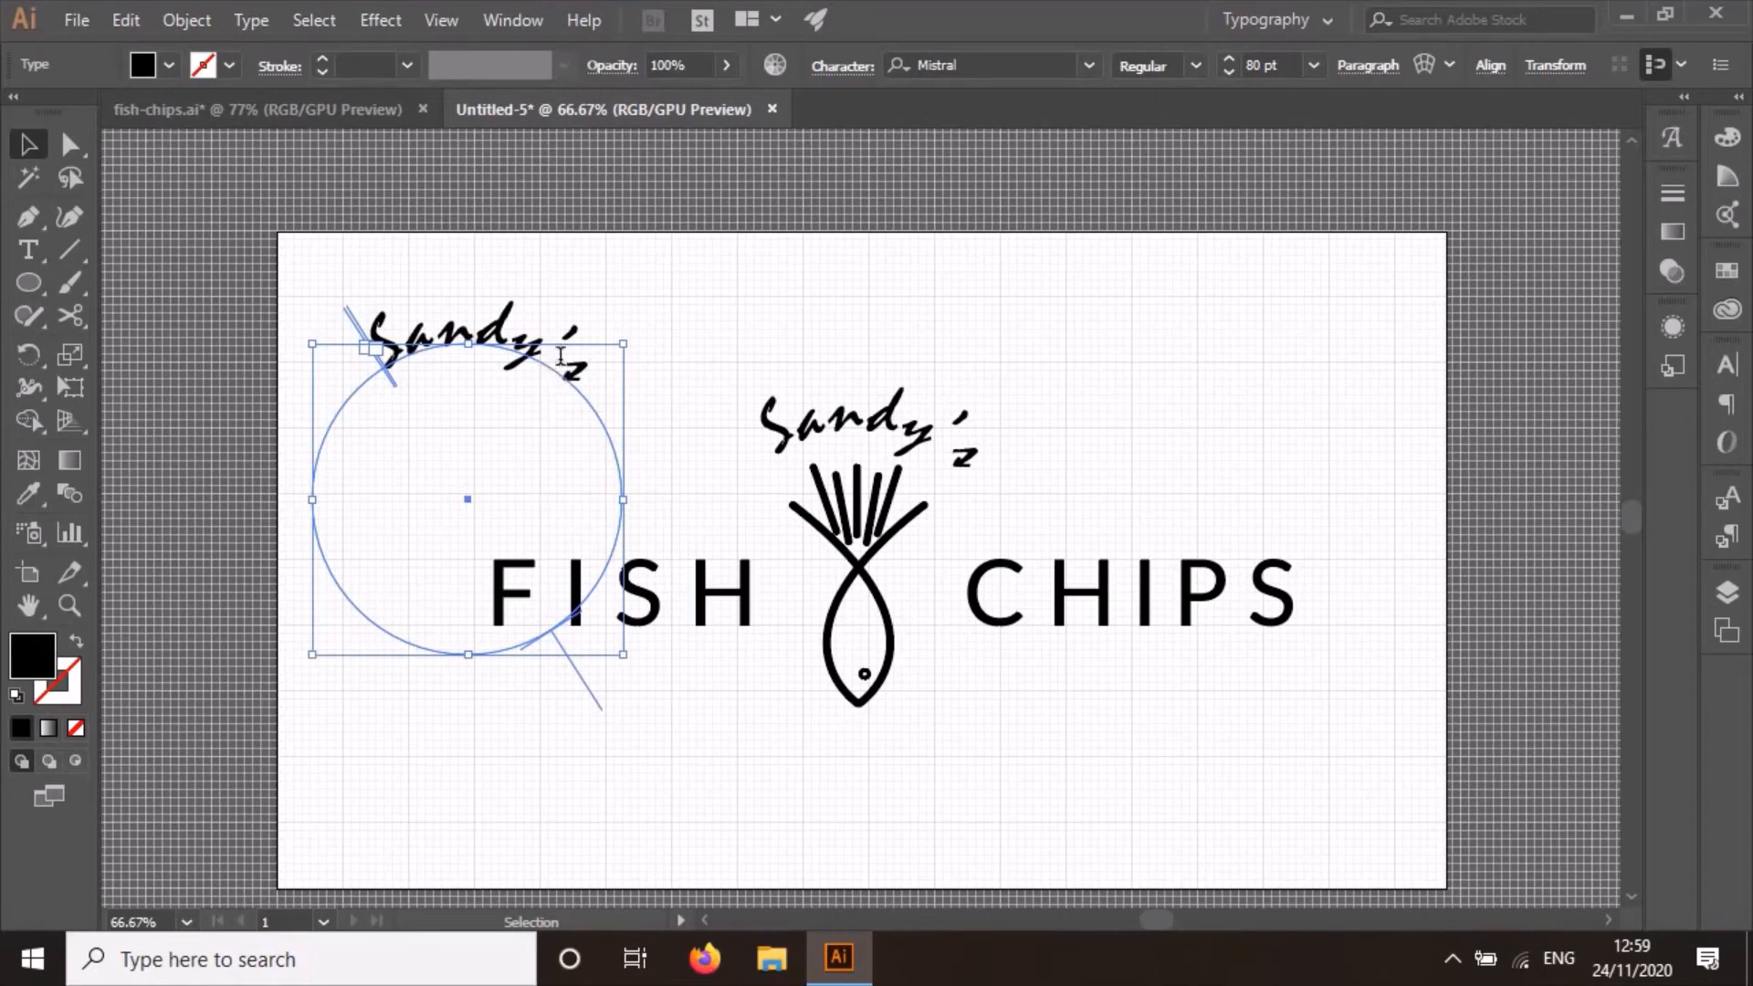
double_click(544, 359)
left_click_drag(583, 370, 374, 336)
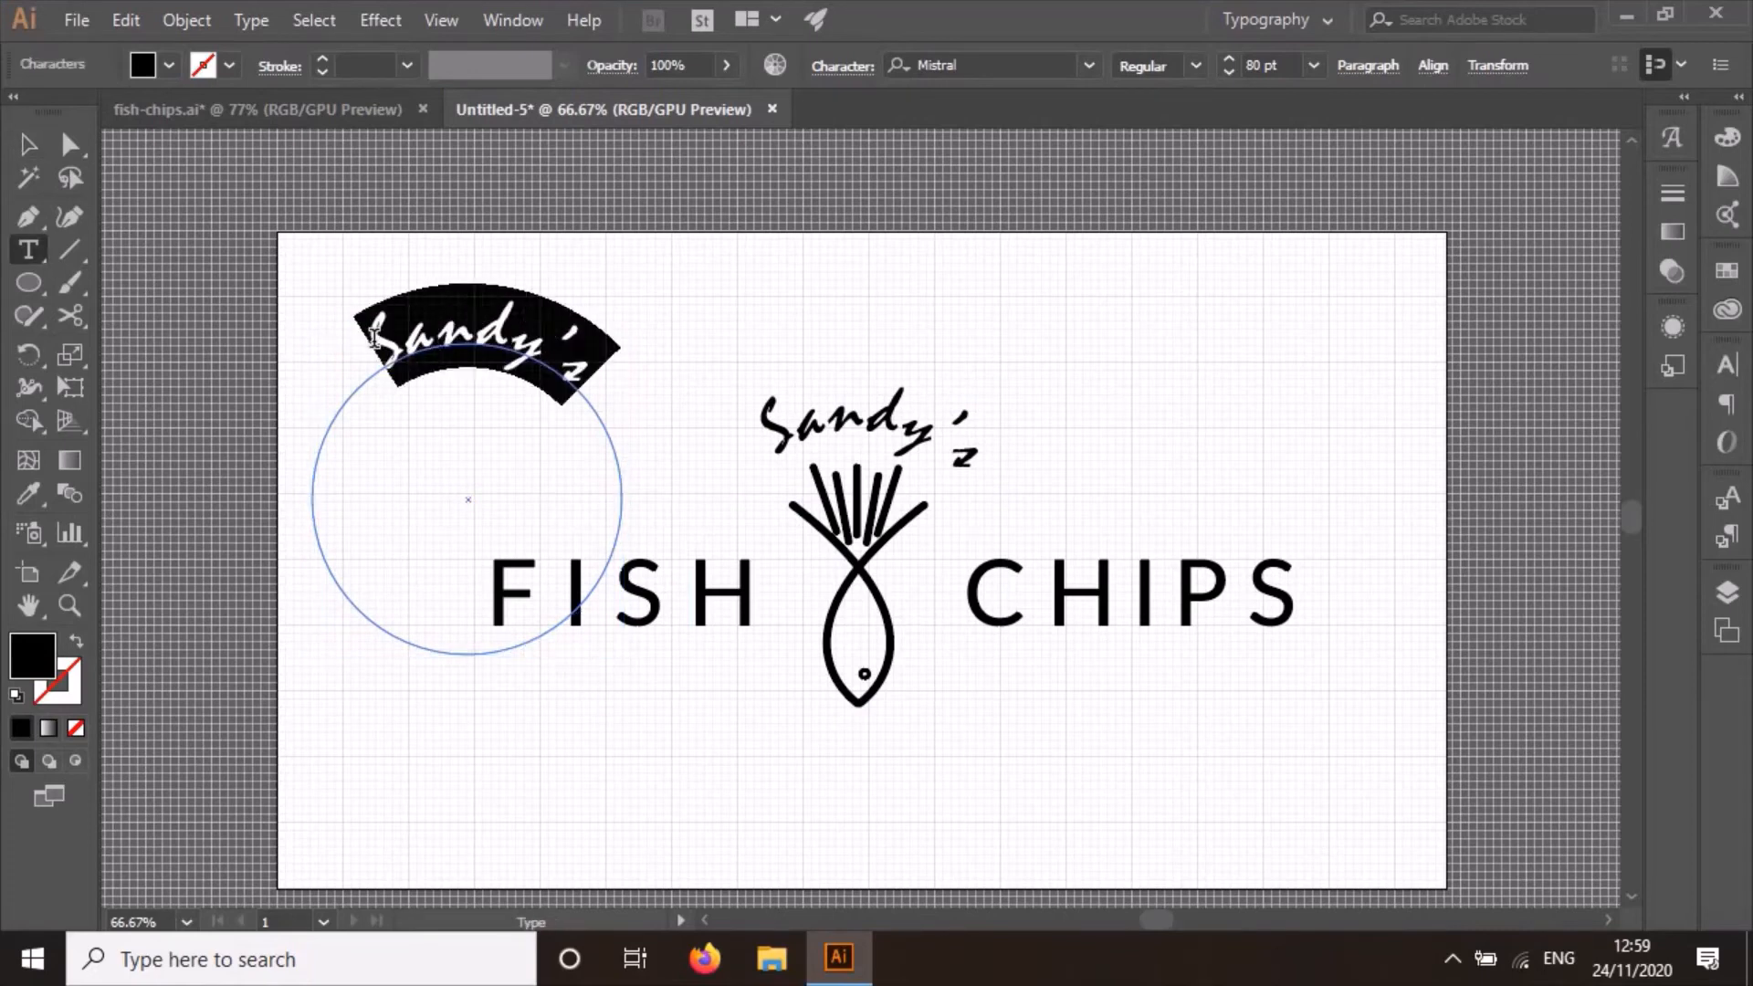
type("SINCE")
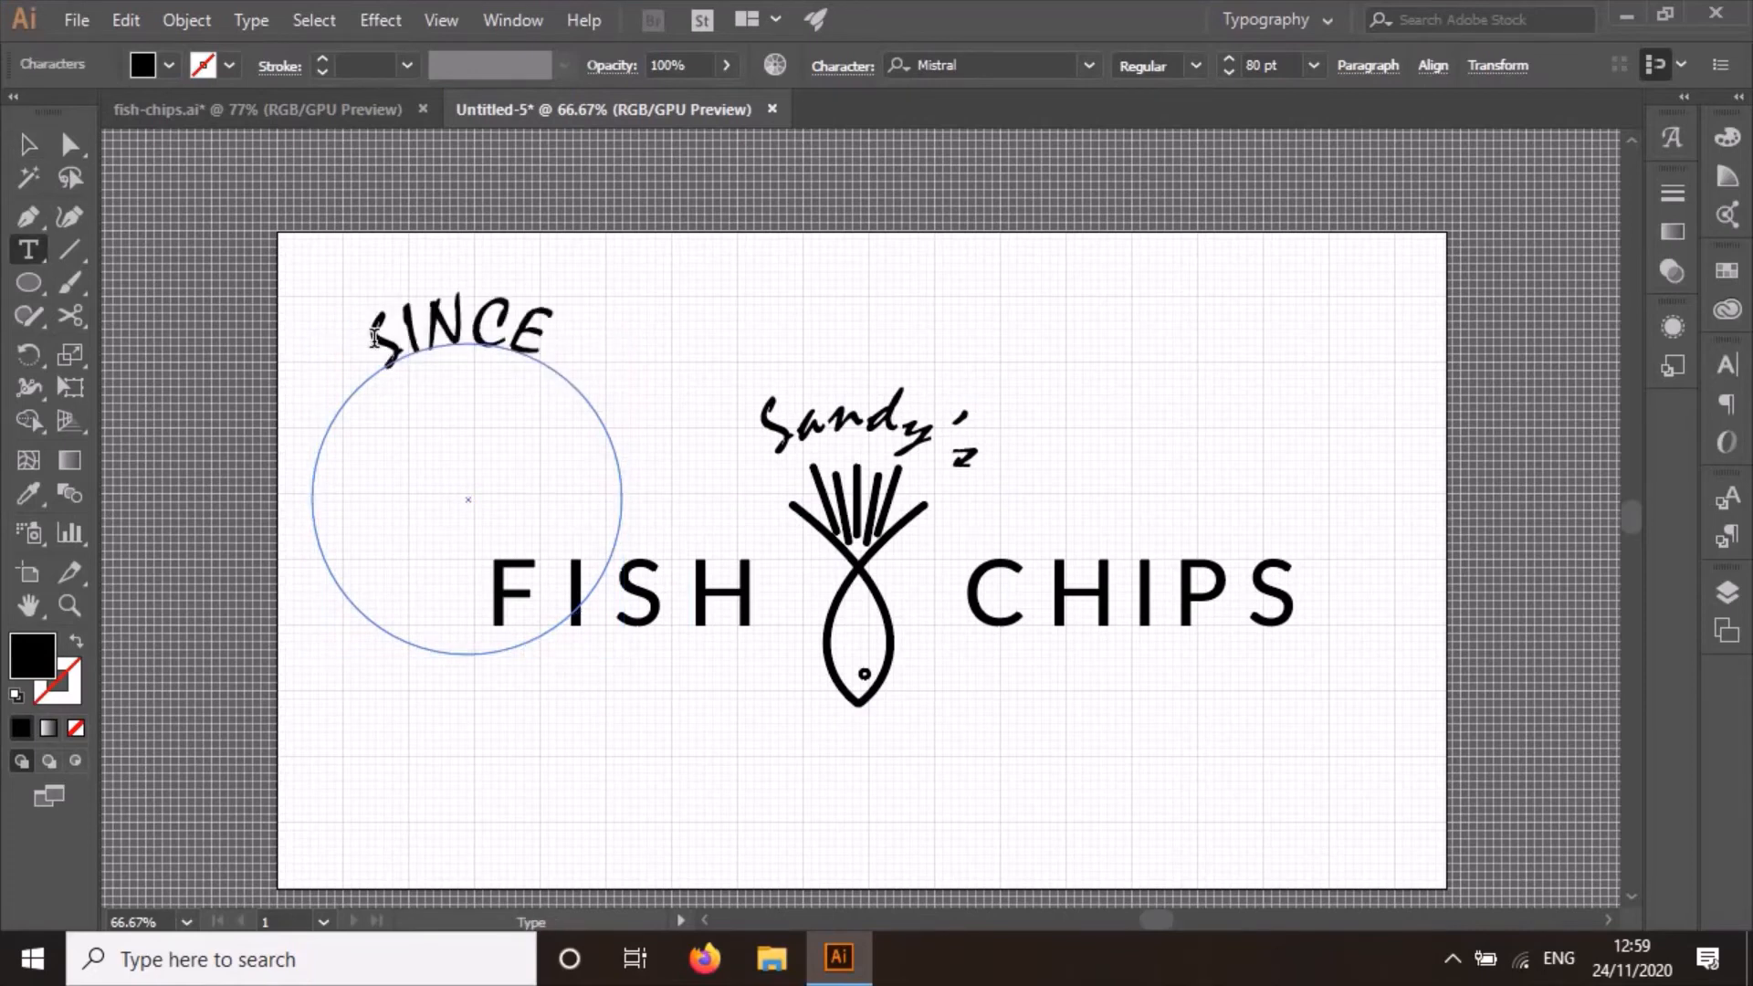
type(" 1960")
Set the font of the curved SINCE 1960 text to Lato Regular.
key("ctrl+a")
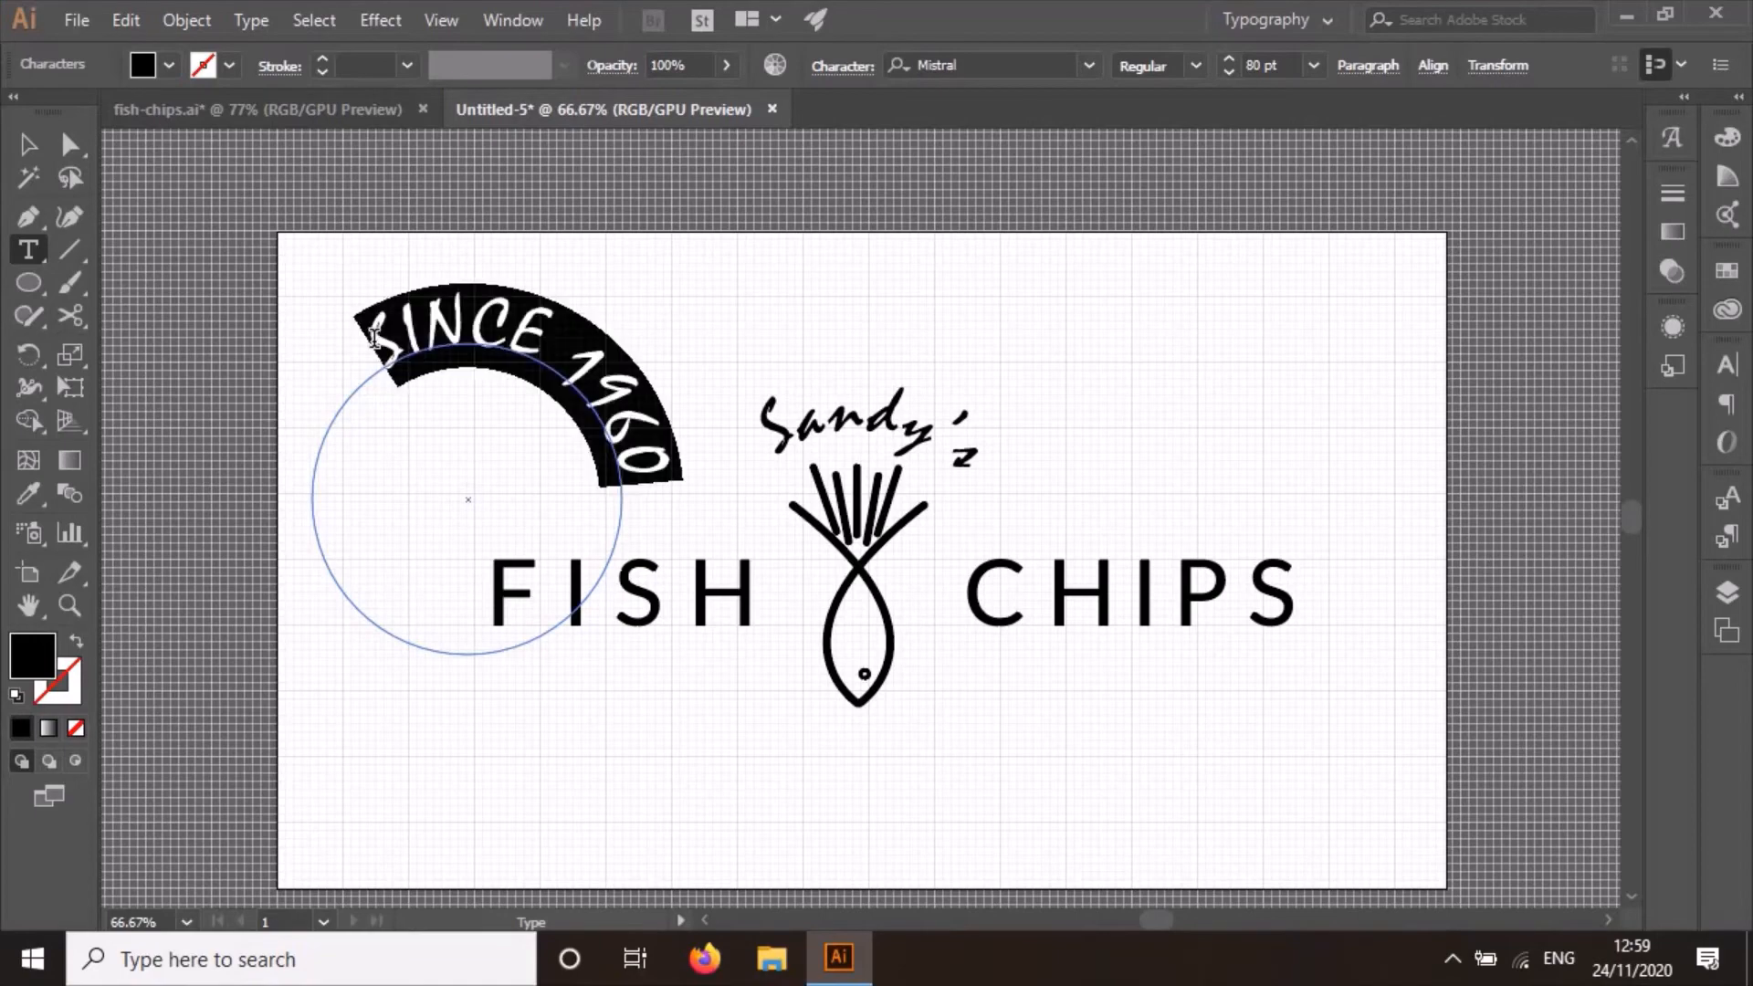
left_click(1096, 64)
left_click_drag(1384, 511, 1366, 182)
scroll(1366, 183, "up", 10)
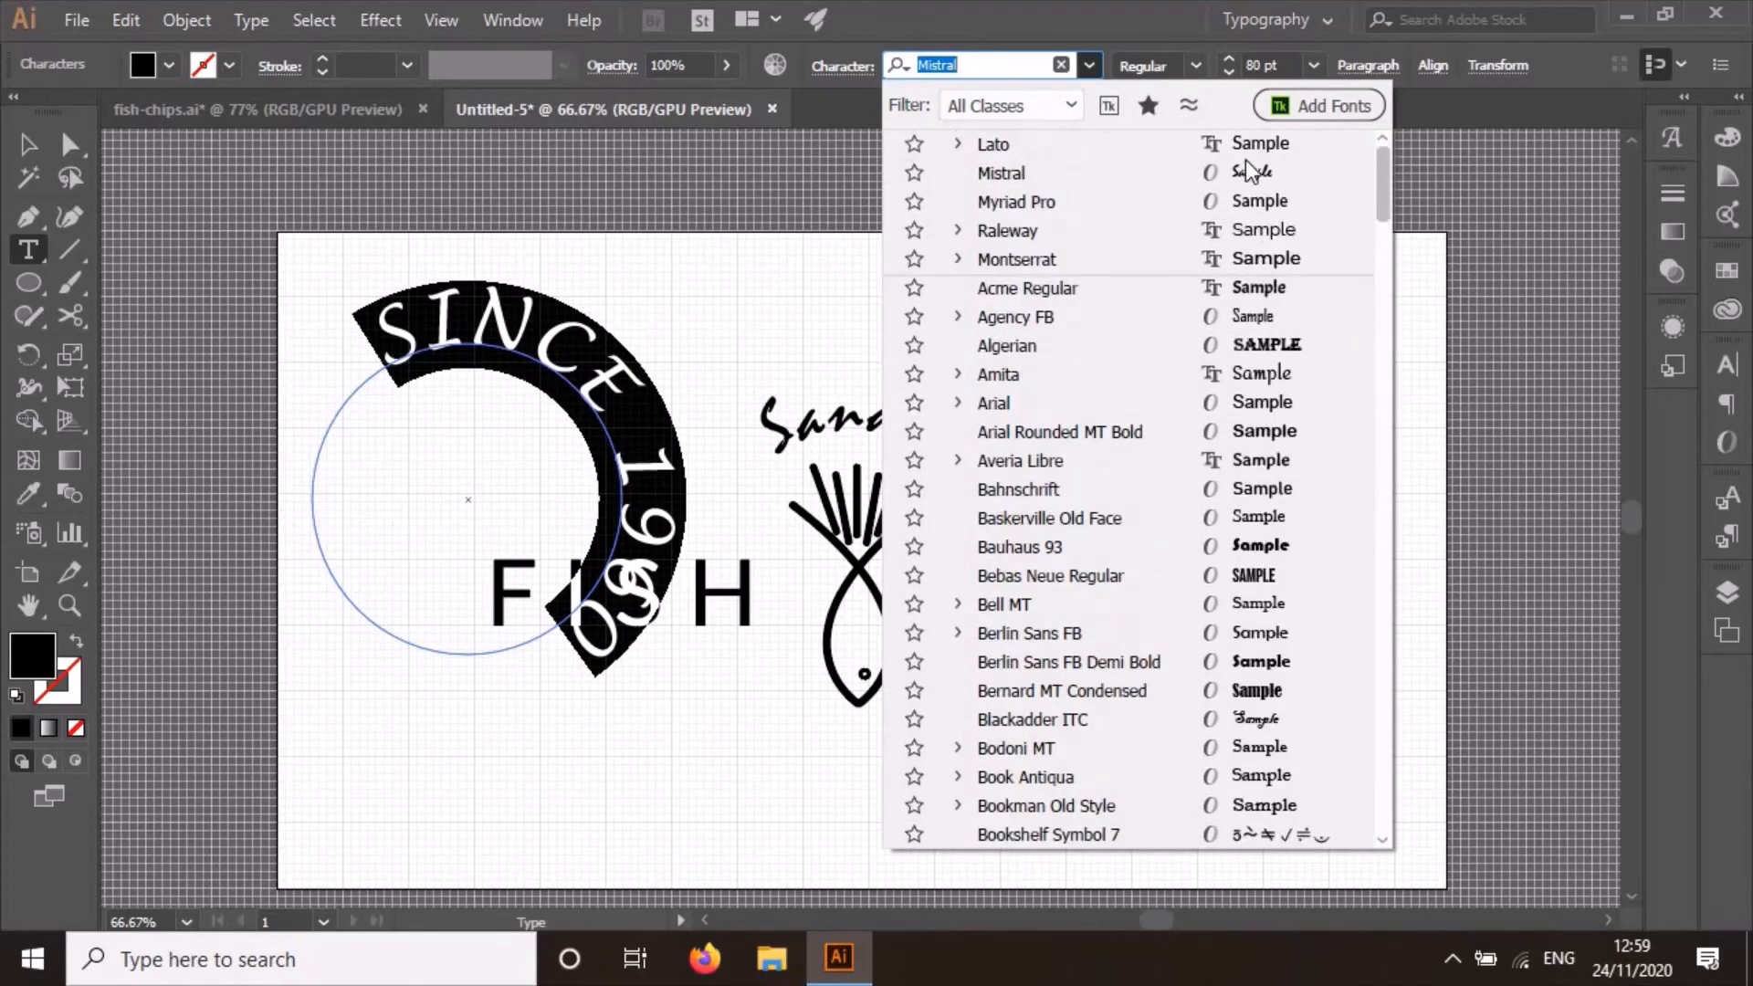
left_click(1064, 150)
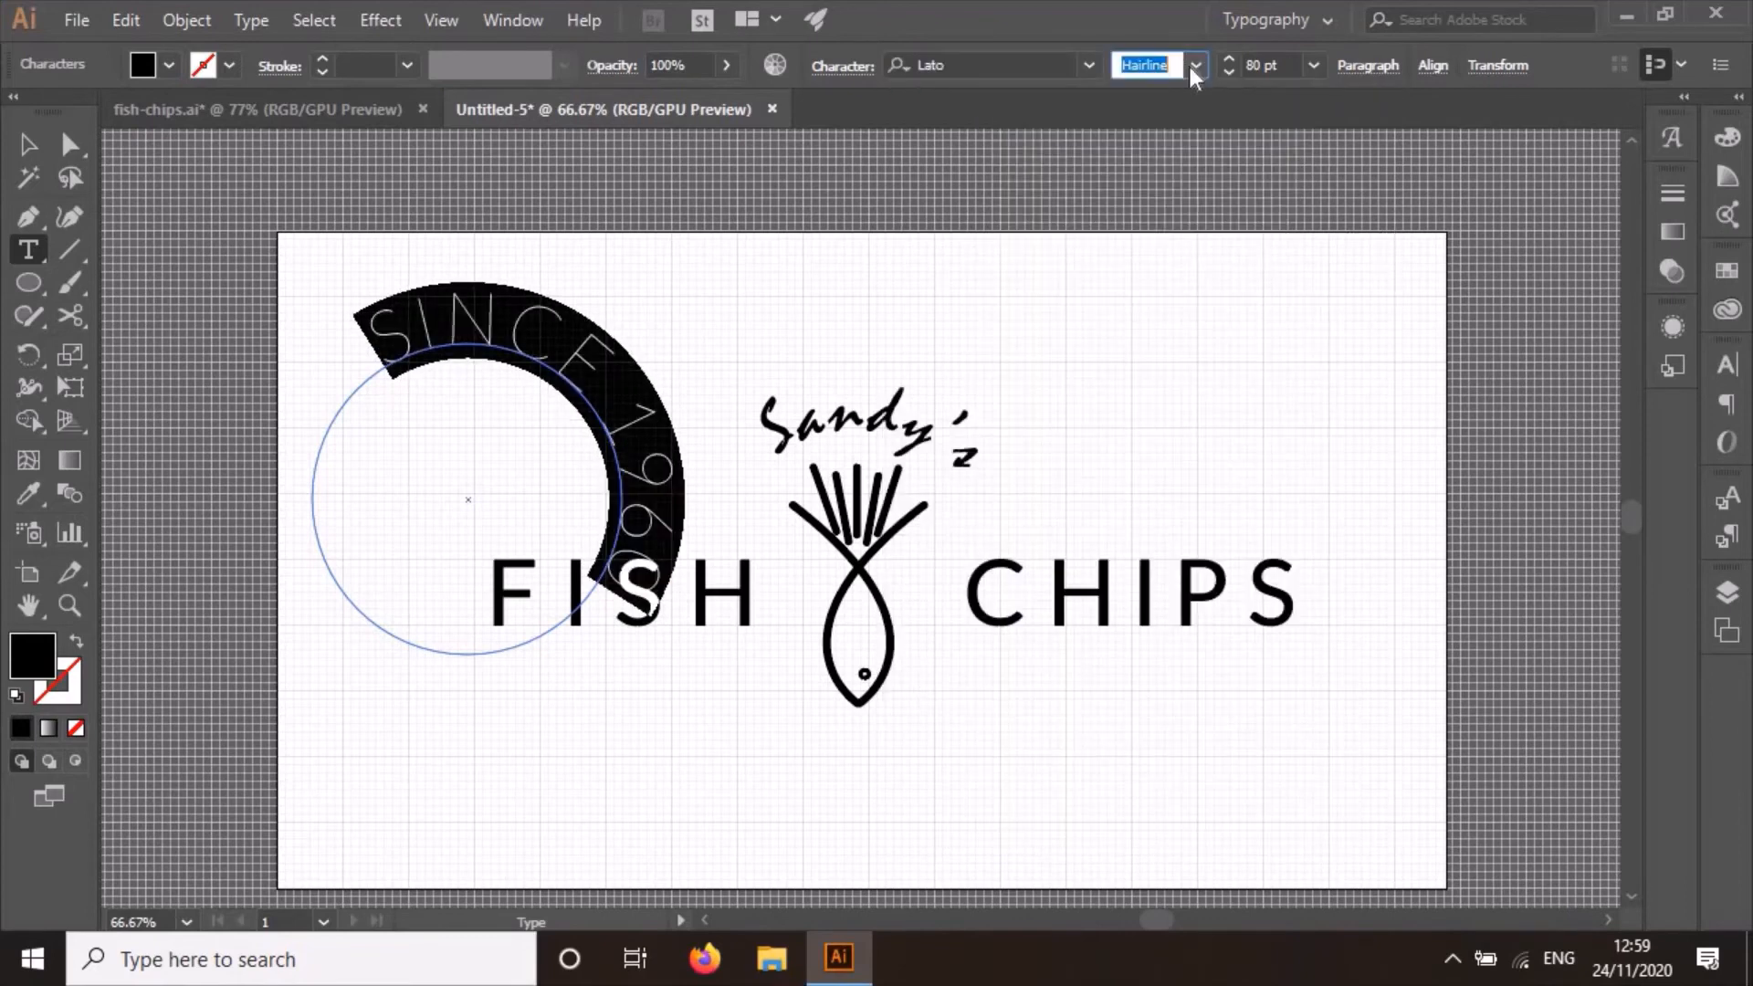
left_click(1192, 65)
left_click(1185, 181)
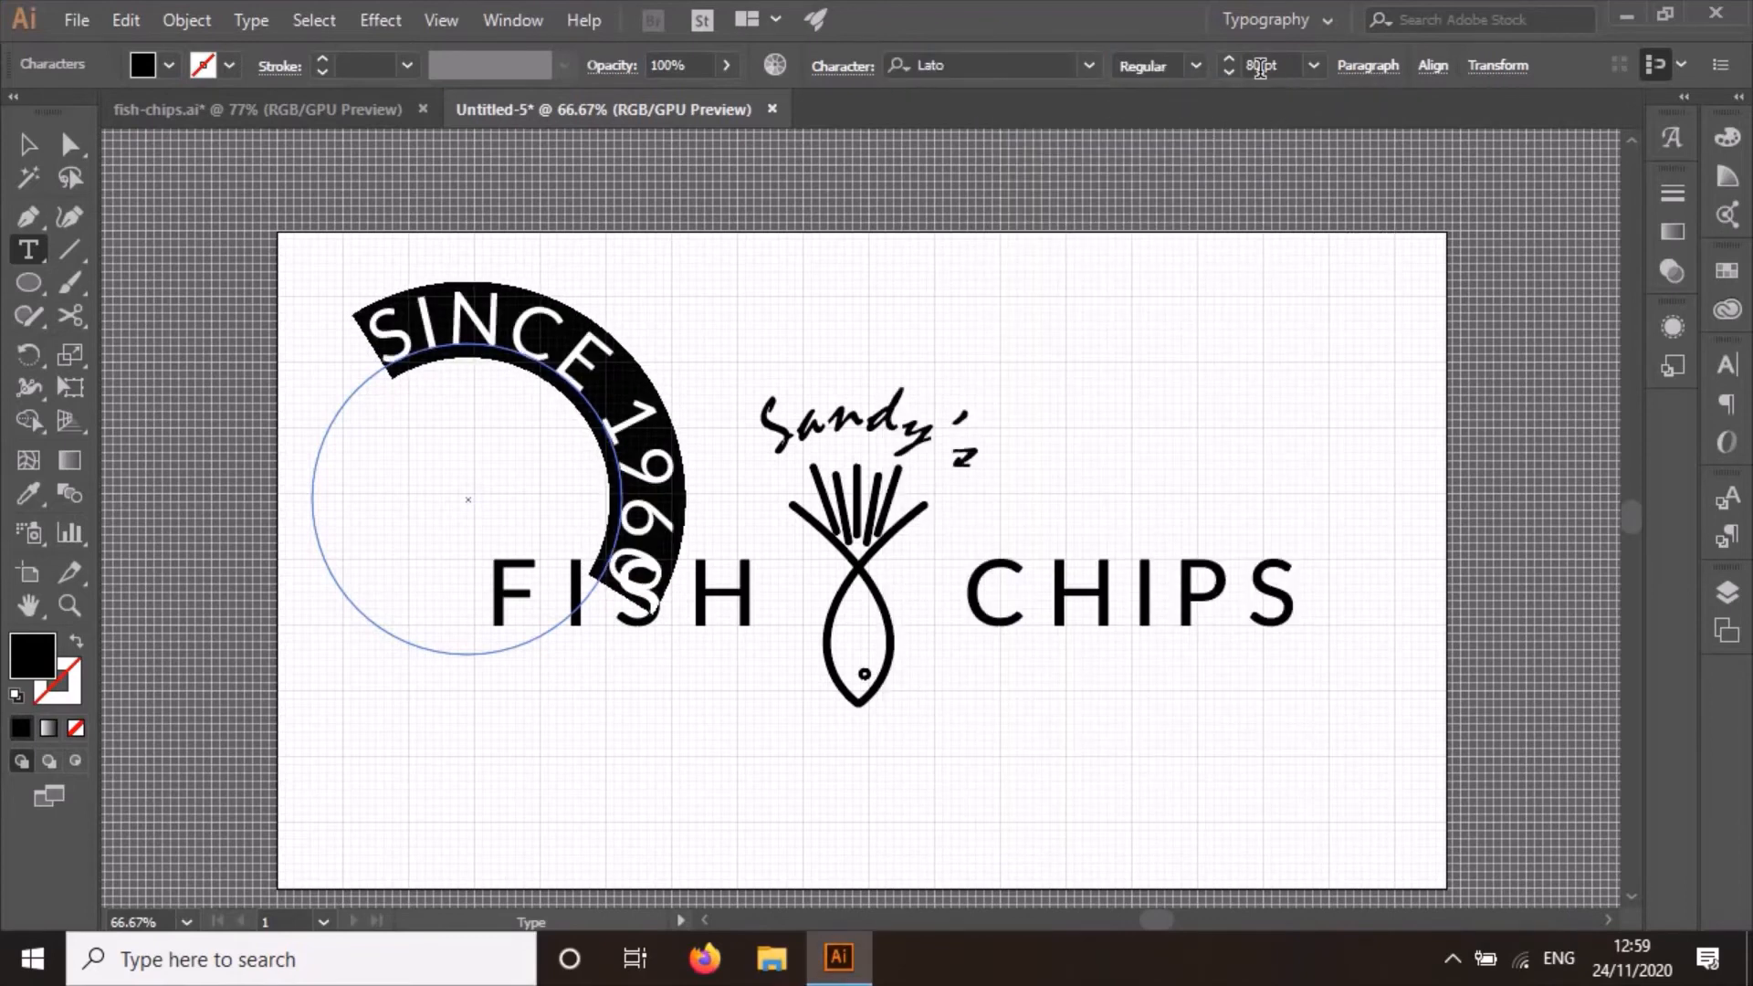
Set the font size of the curved SINCE 1960 text to 38 pt.
left_click(1260, 65)
type("38")
key("Return")
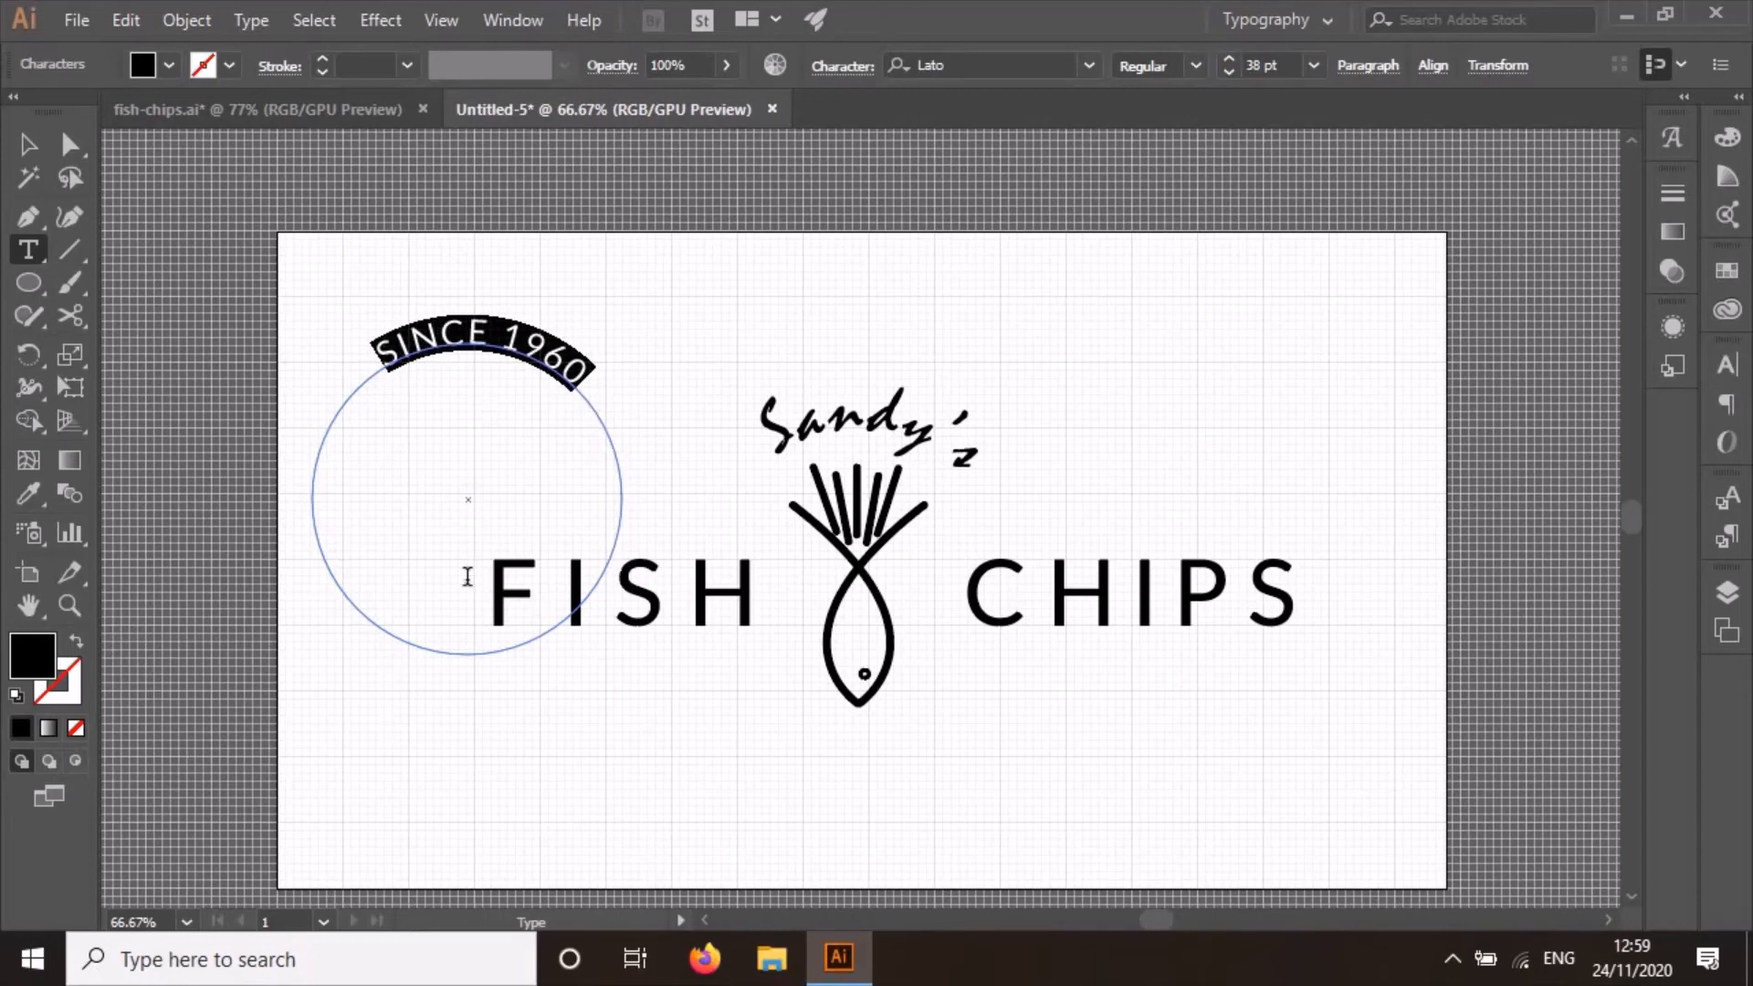
Slide the SINCE 1960 text to the underside of its circle and move the circle over the word FISH.
left_click(28, 145)
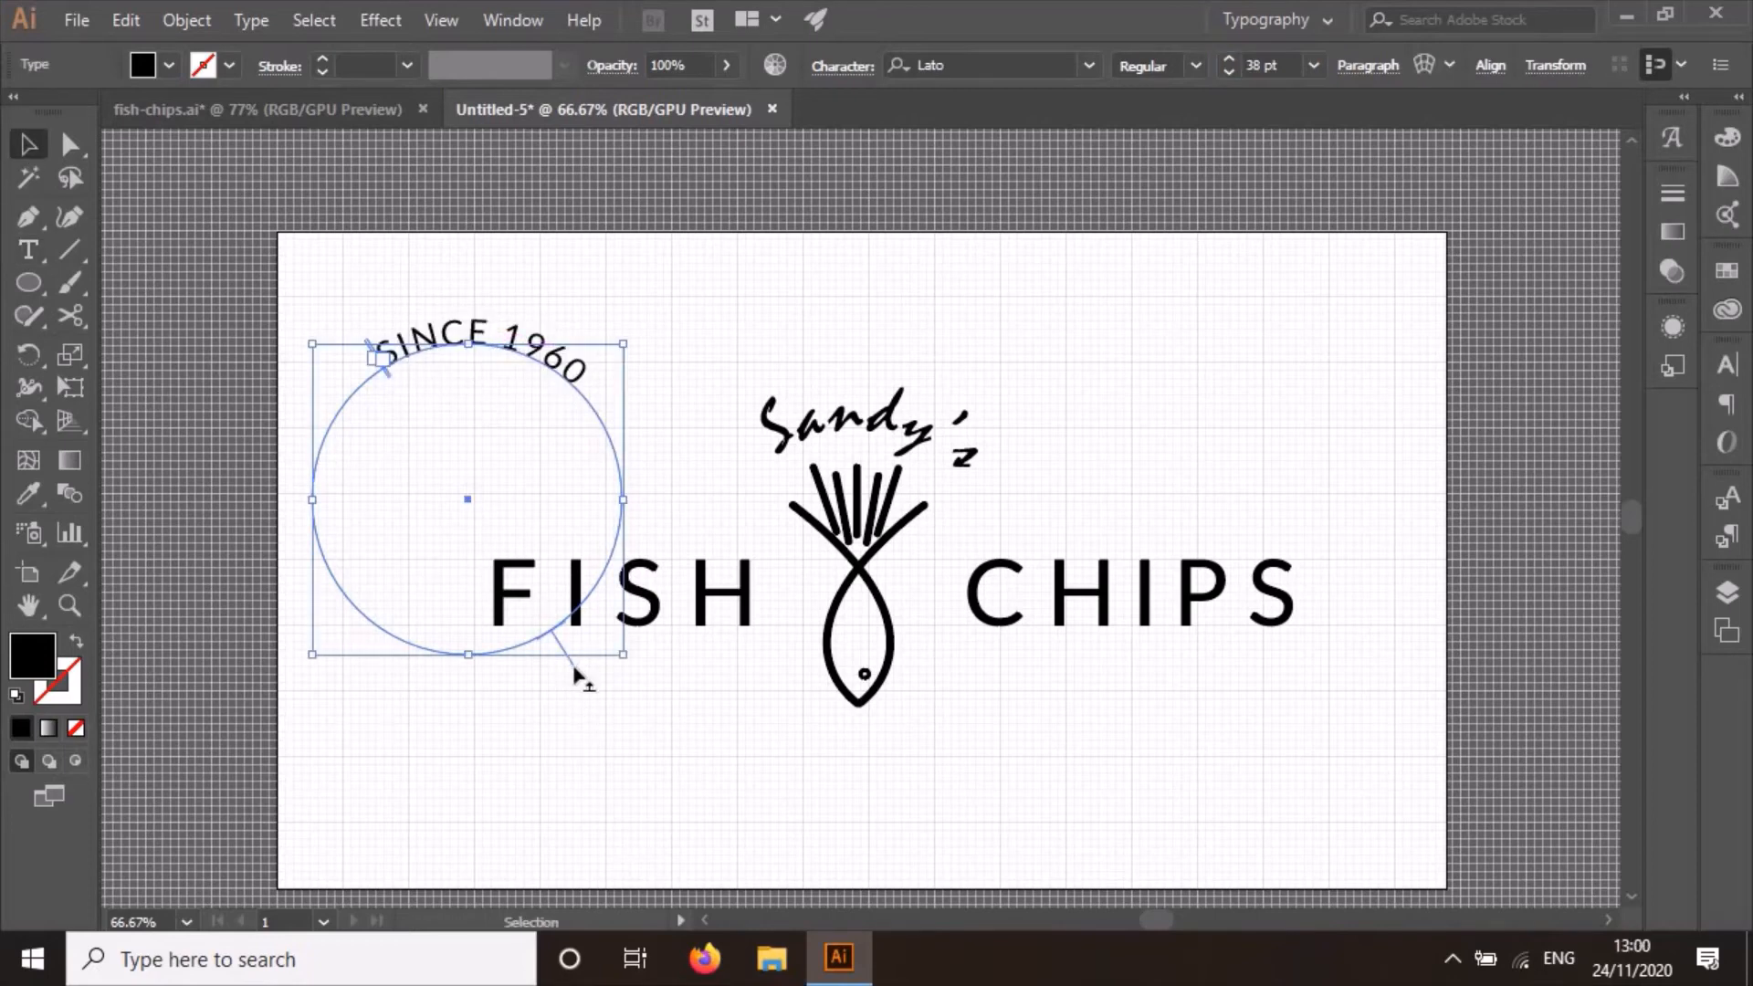
left_click_drag(575, 671, 621, 692)
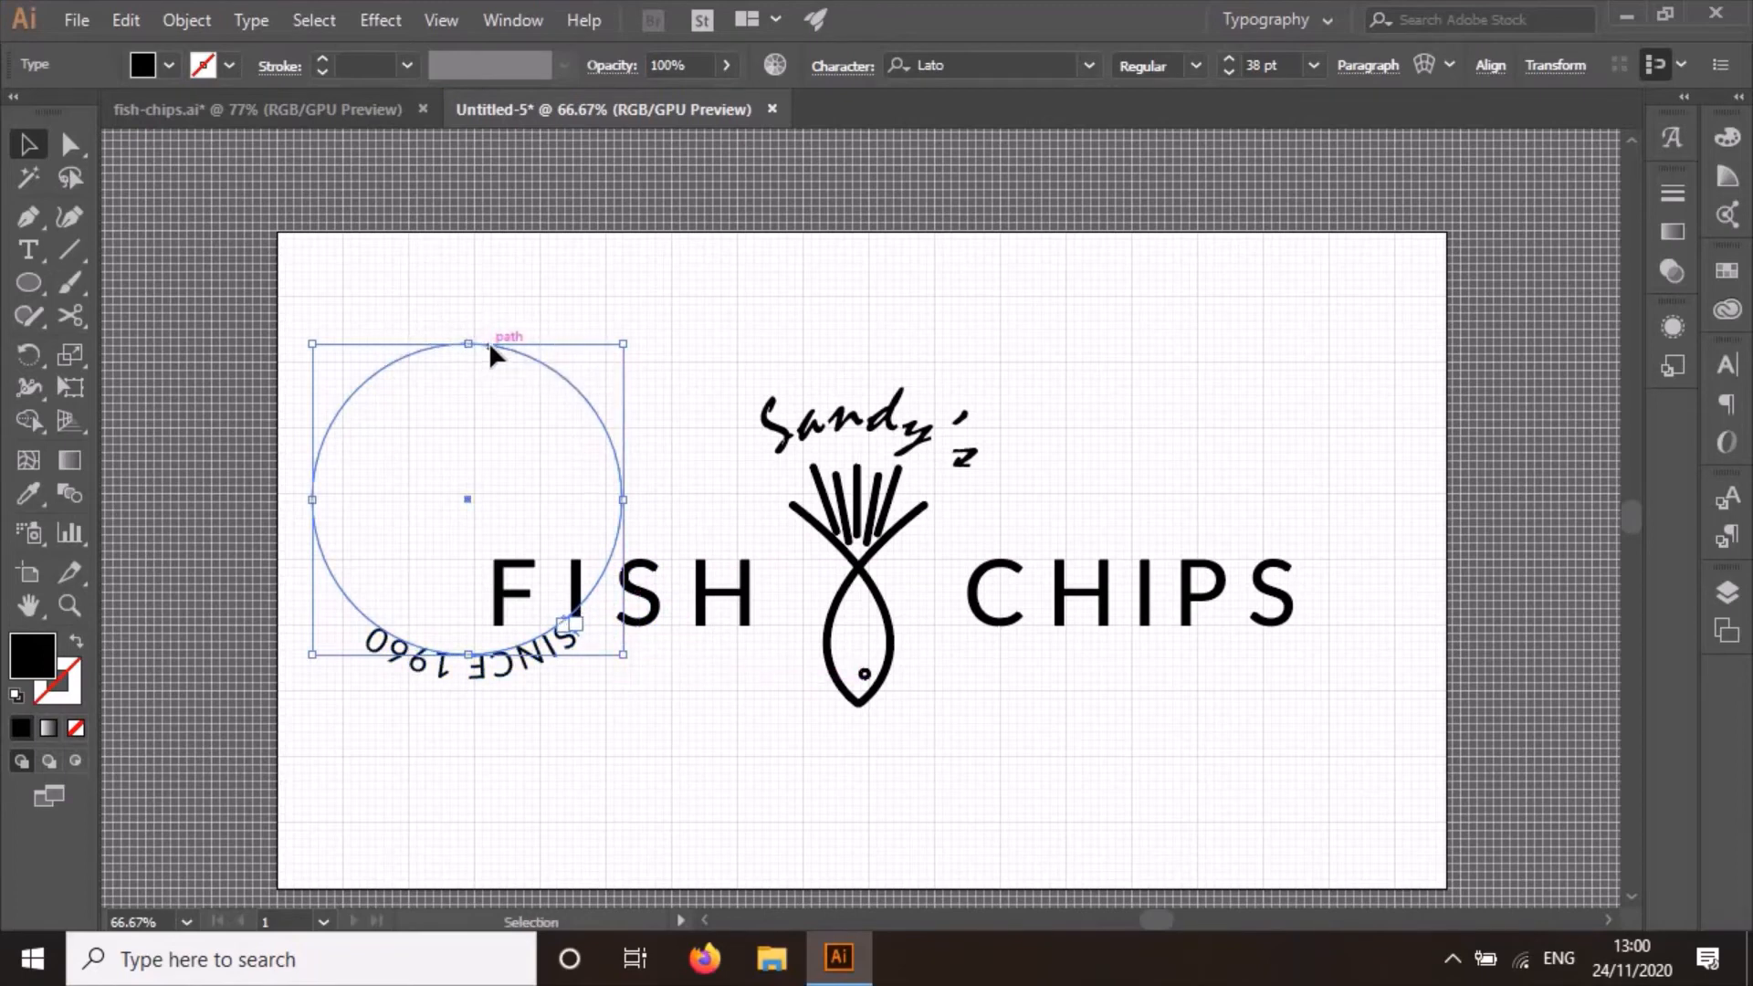
left_click_drag(491, 347, 603, 482)
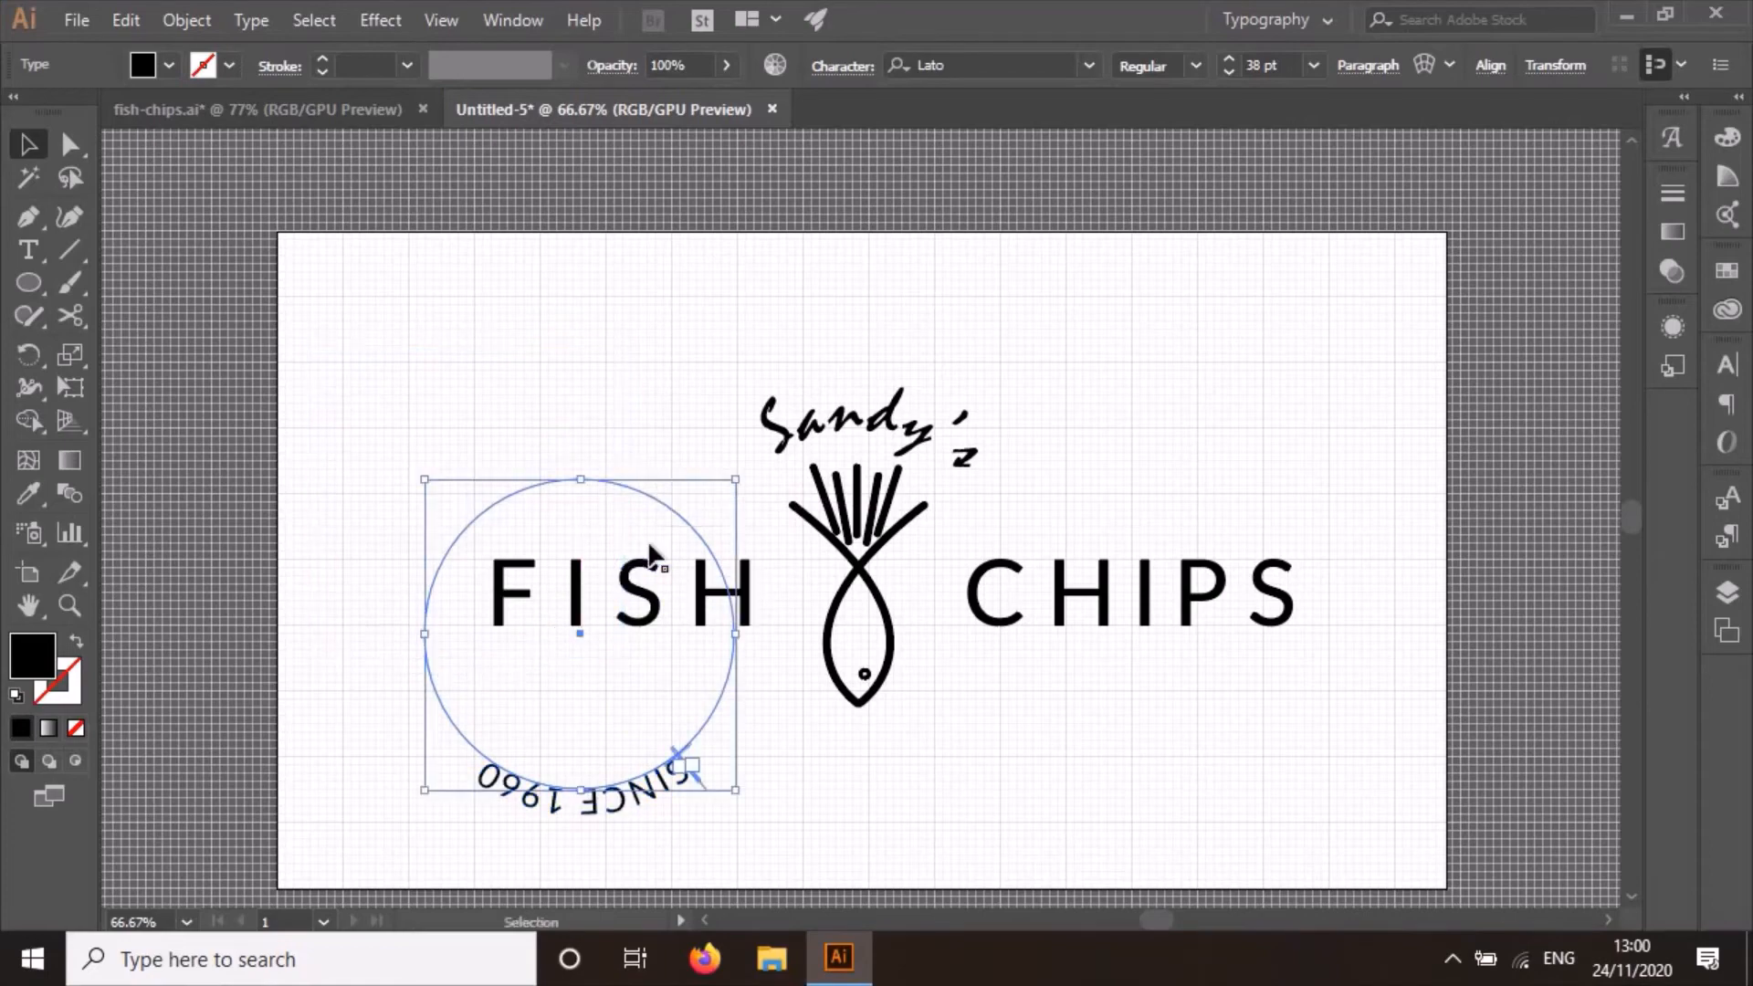
Flip the SINCE 1960 text to the inside of its circle through the Type on a Path options.
left_click(256, 19)
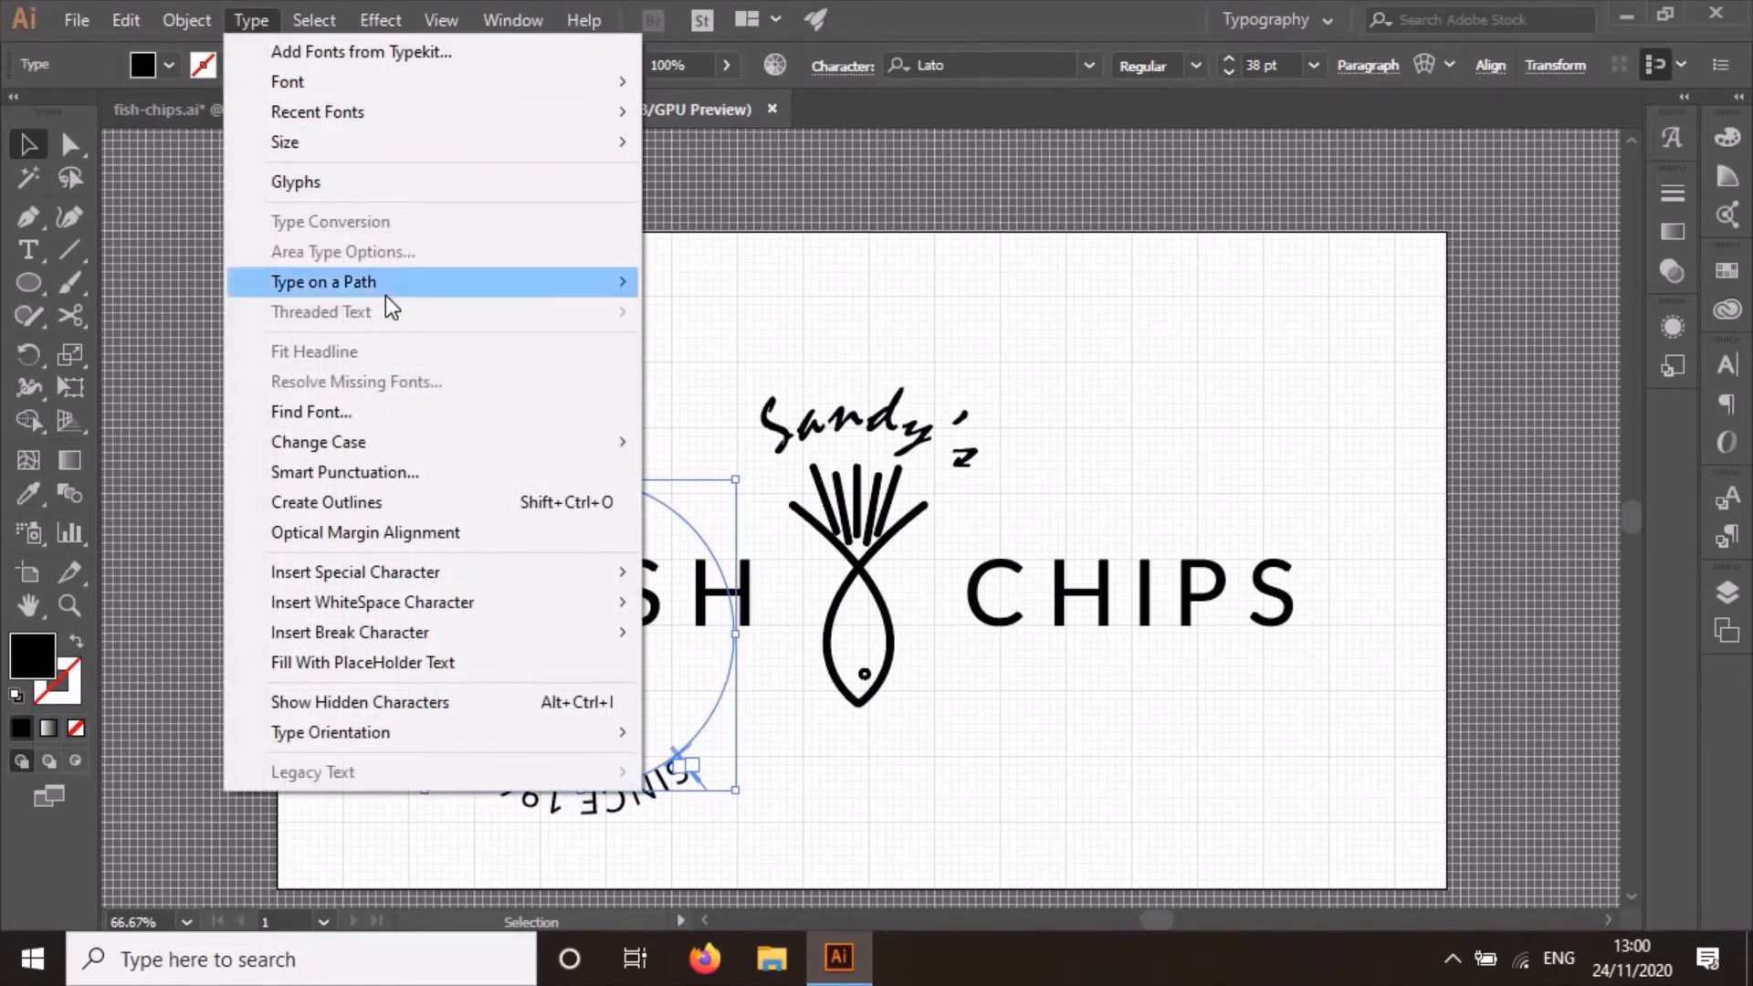
mouse_move(387, 292)
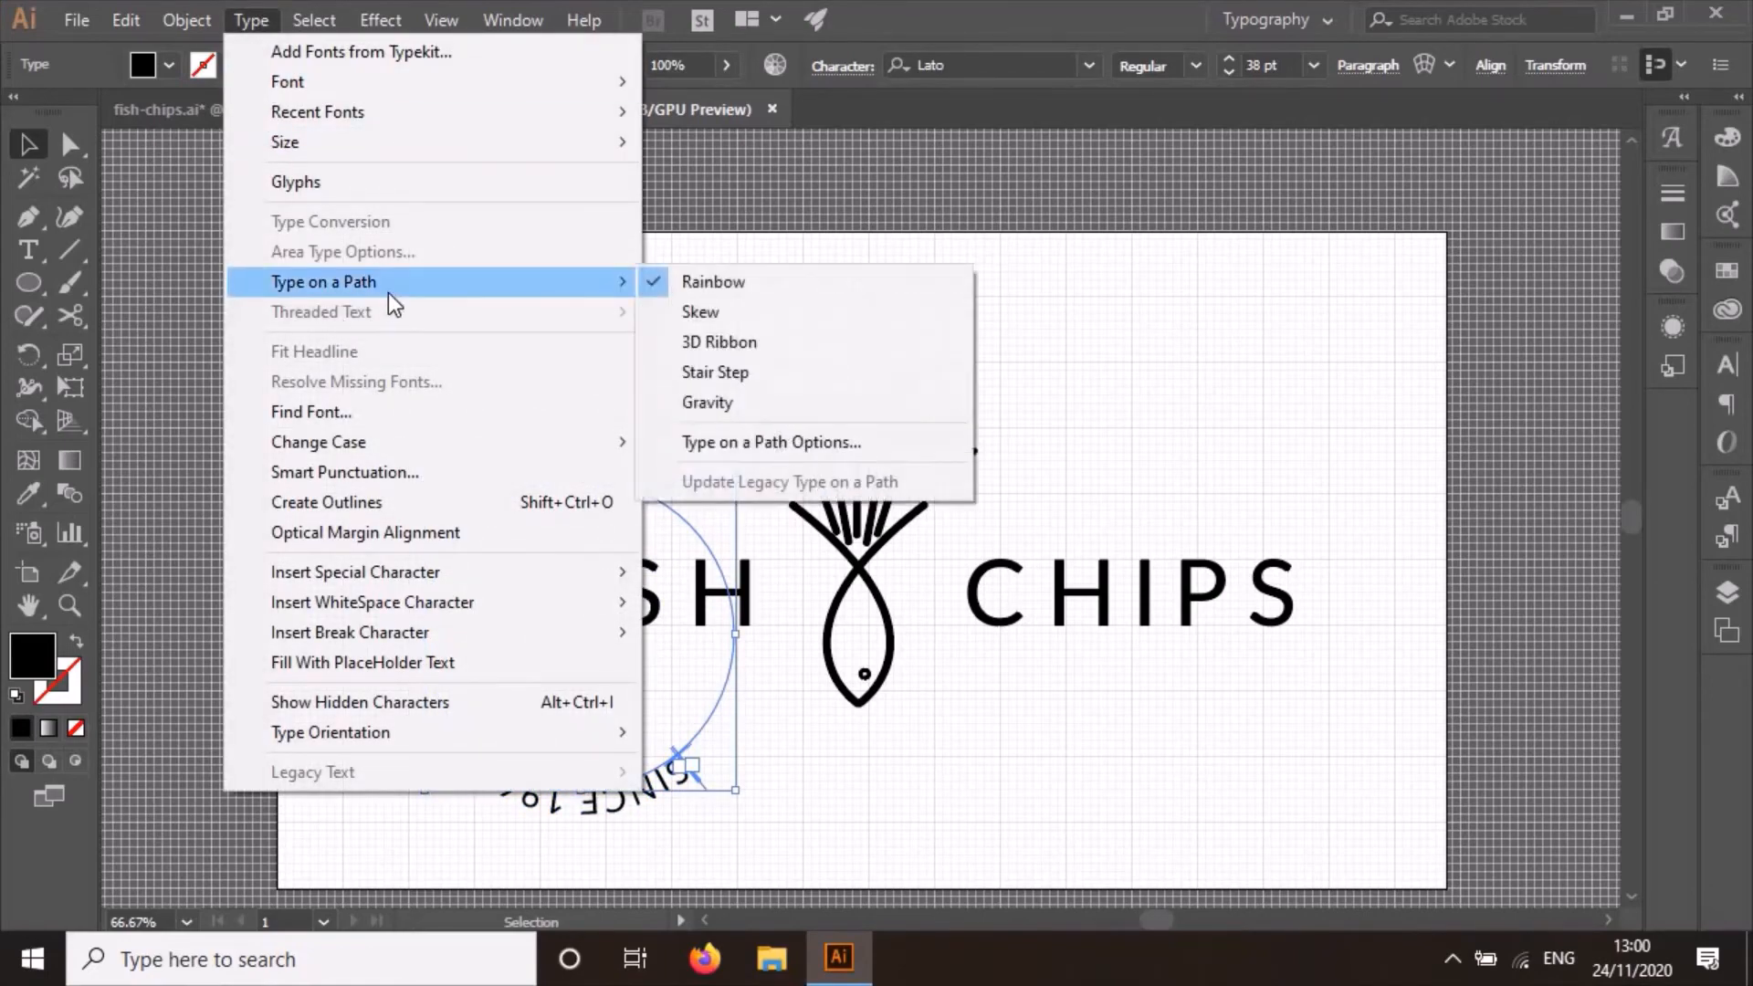
left_click(831, 441)
left_click(1136, 453)
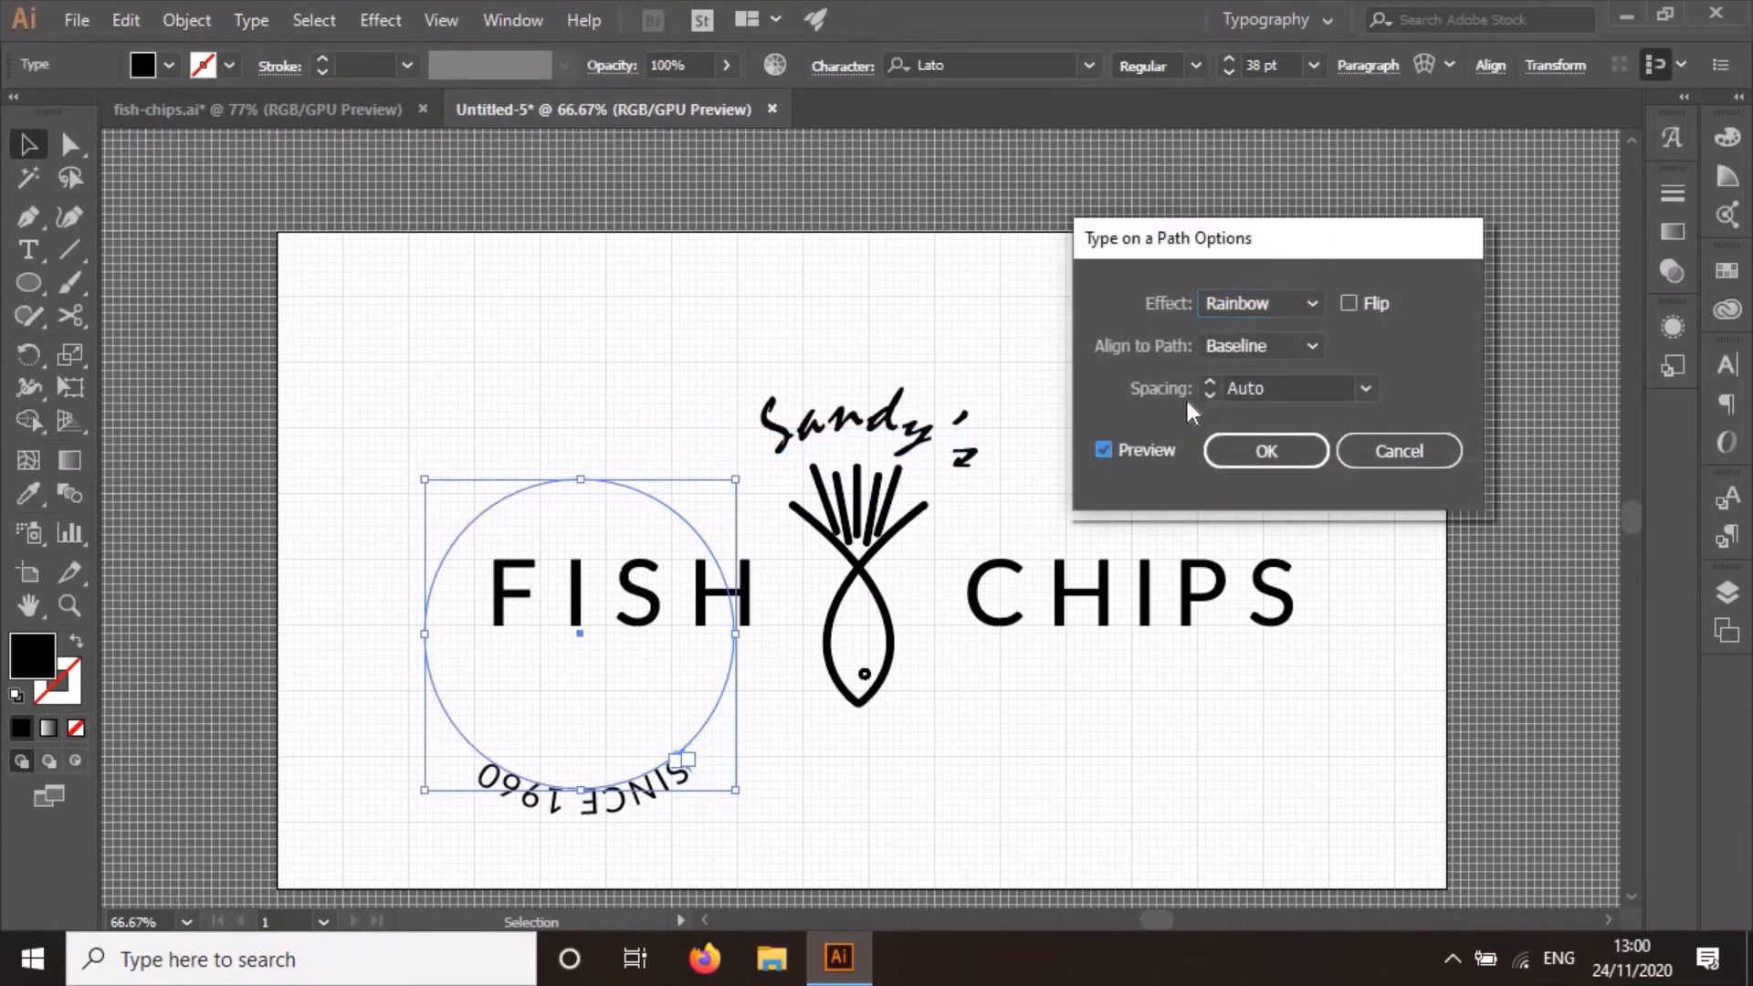
left_click(1348, 304)
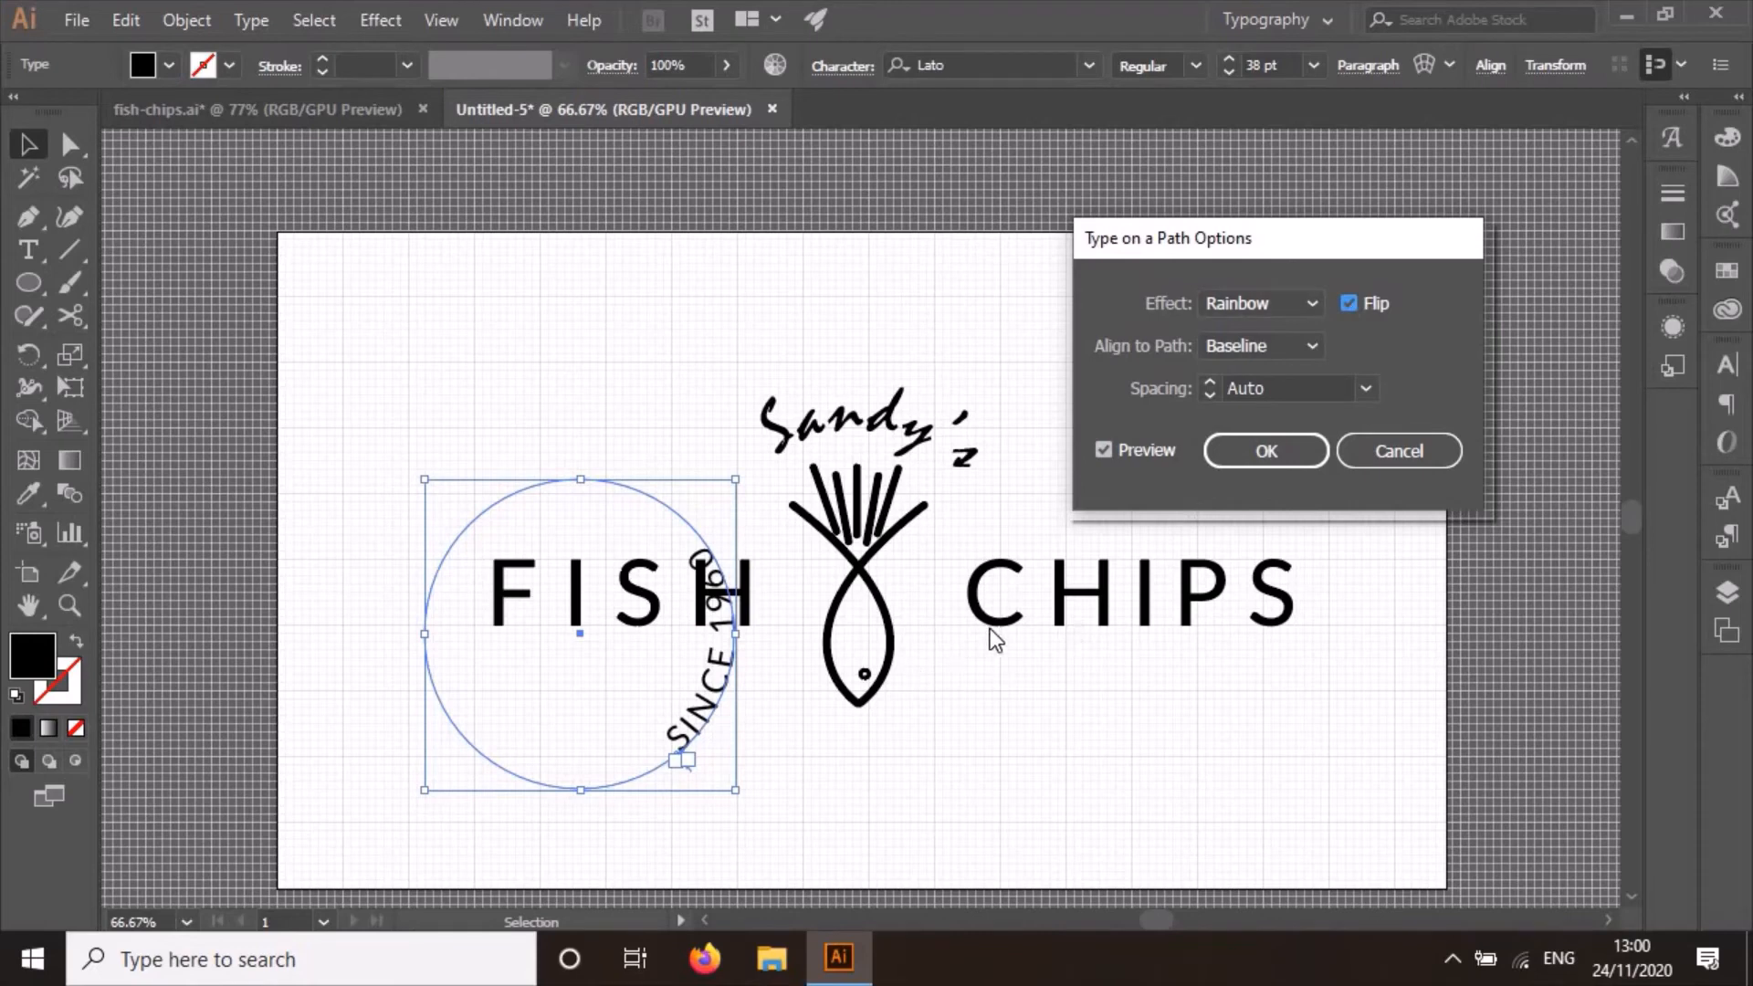
left_click(1269, 464)
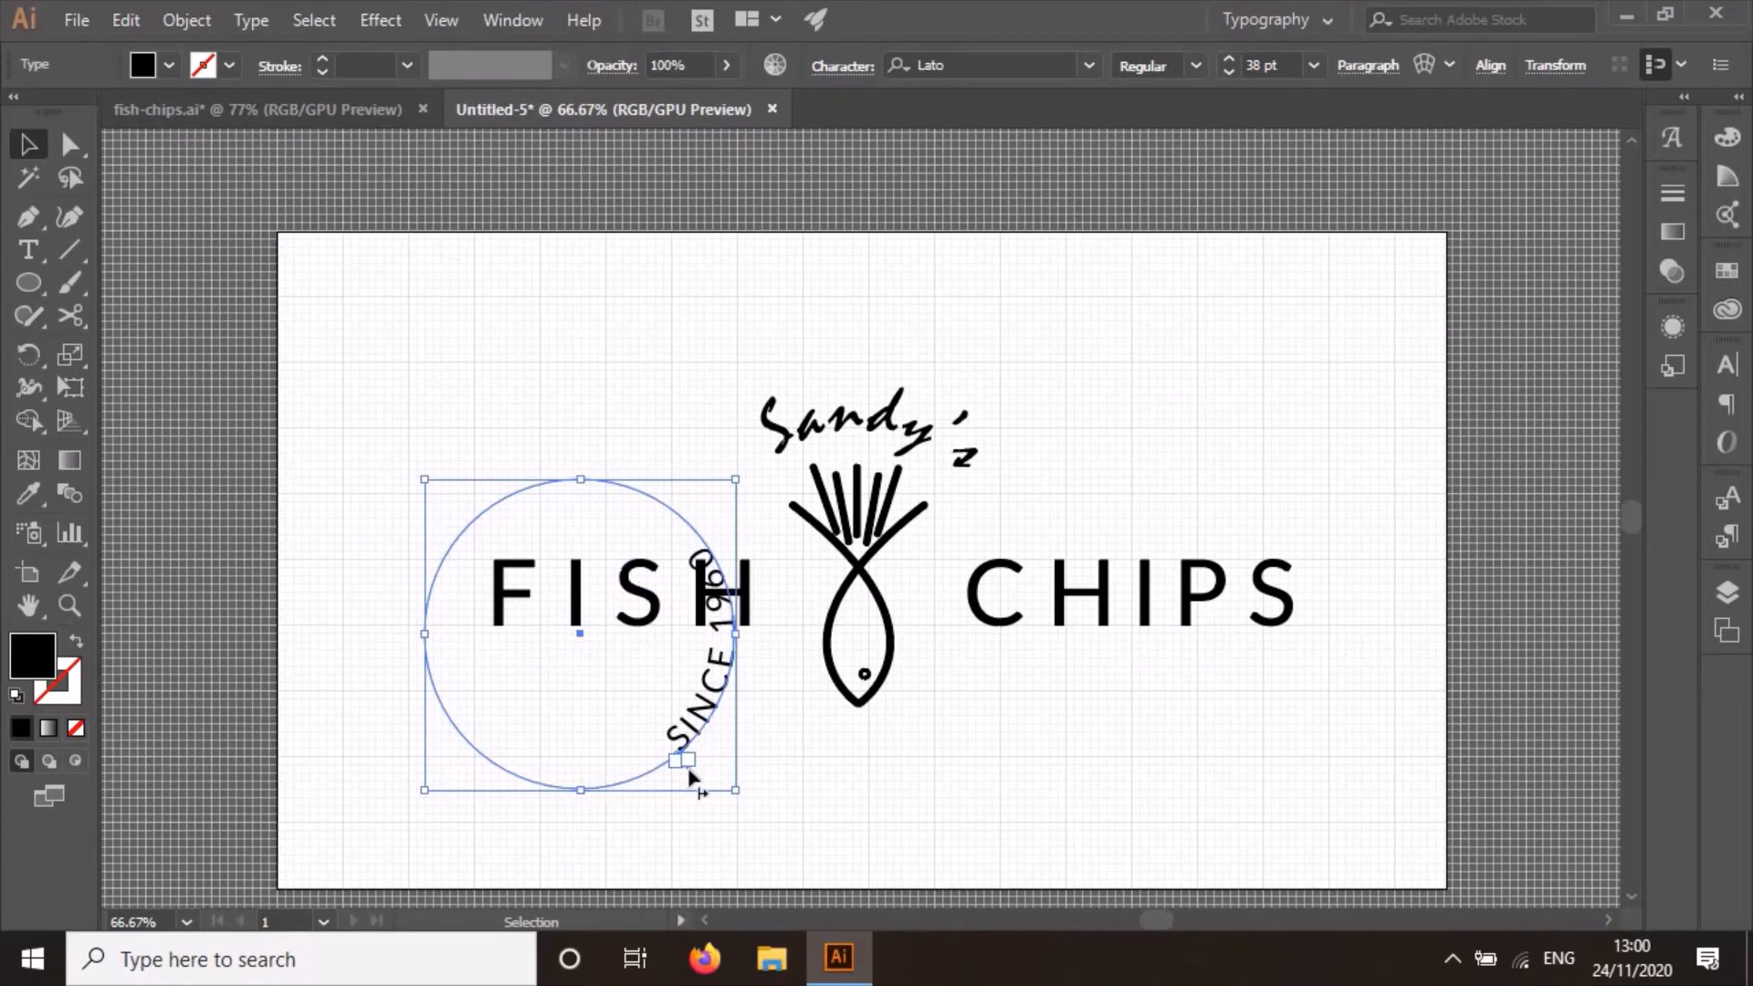
Slide the flipped SINCE 1960 text along its path so it reads upright at the bottom of the circle.
left_click_drag(683, 764, 610, 794)
left_click_drag(509, 493, 635, 465)
left_click_drag(697, 486, 736, 520)
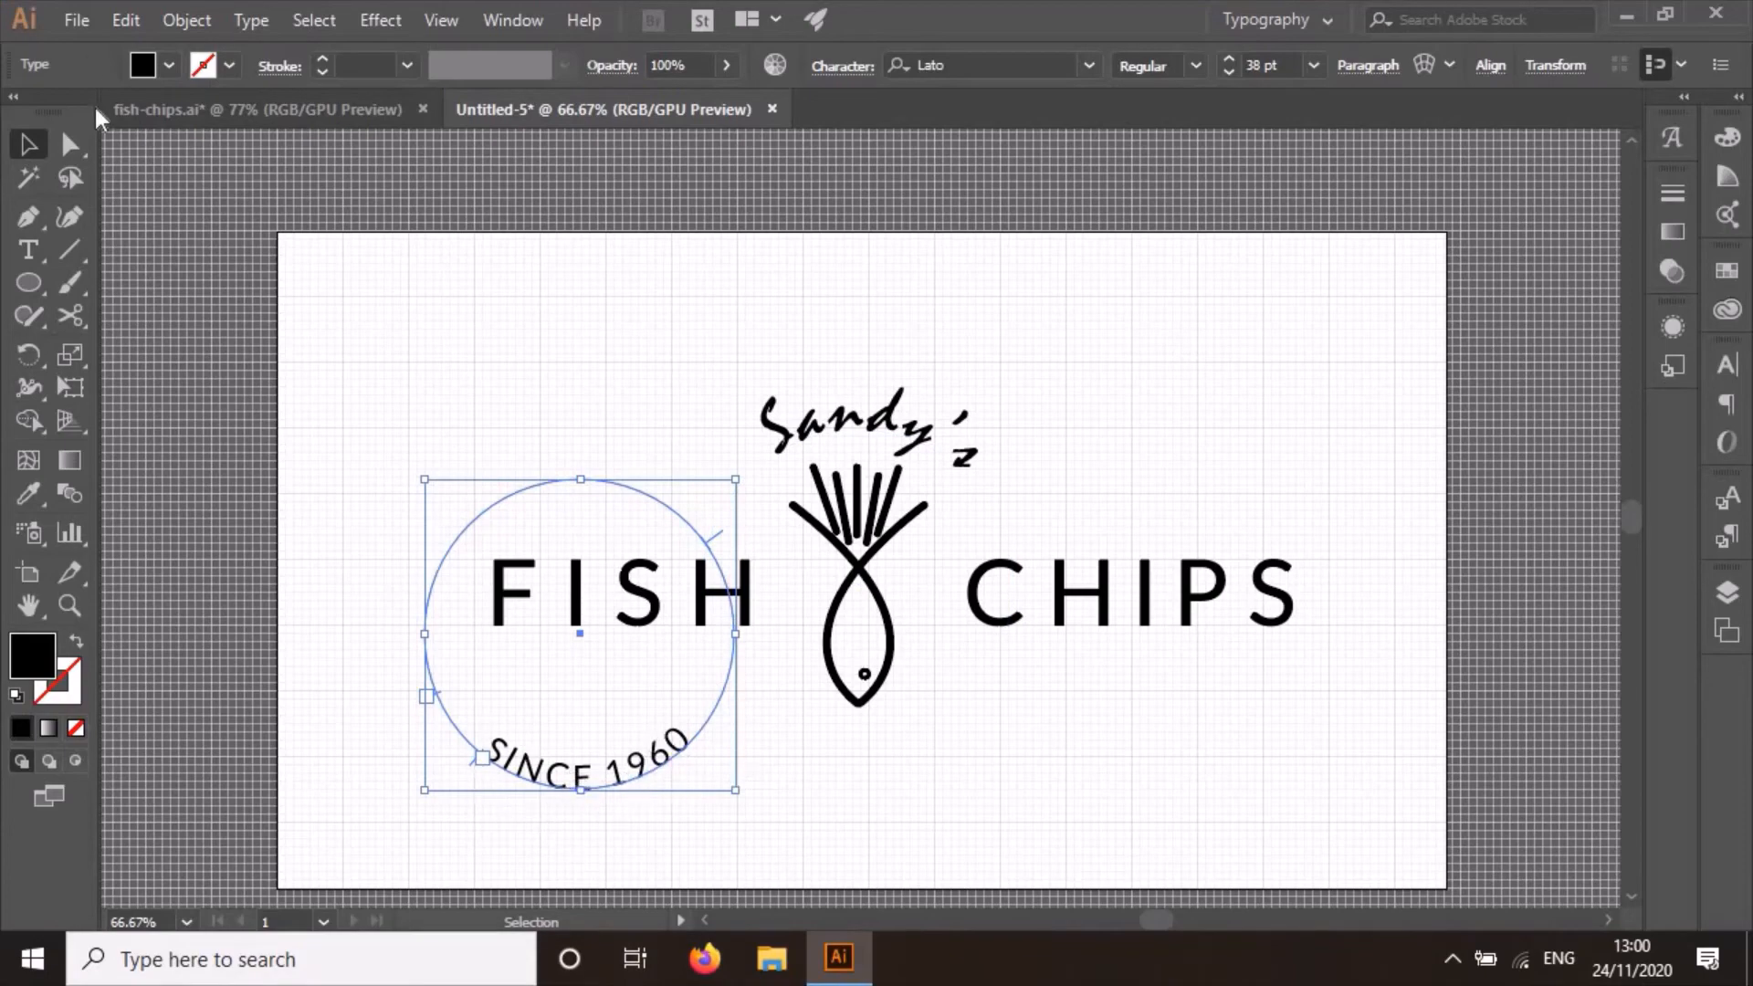
Align the SINCE 1960 text to its path by Ascender, placing the letters outside the circle's lower edge.
left_click(250, 20)
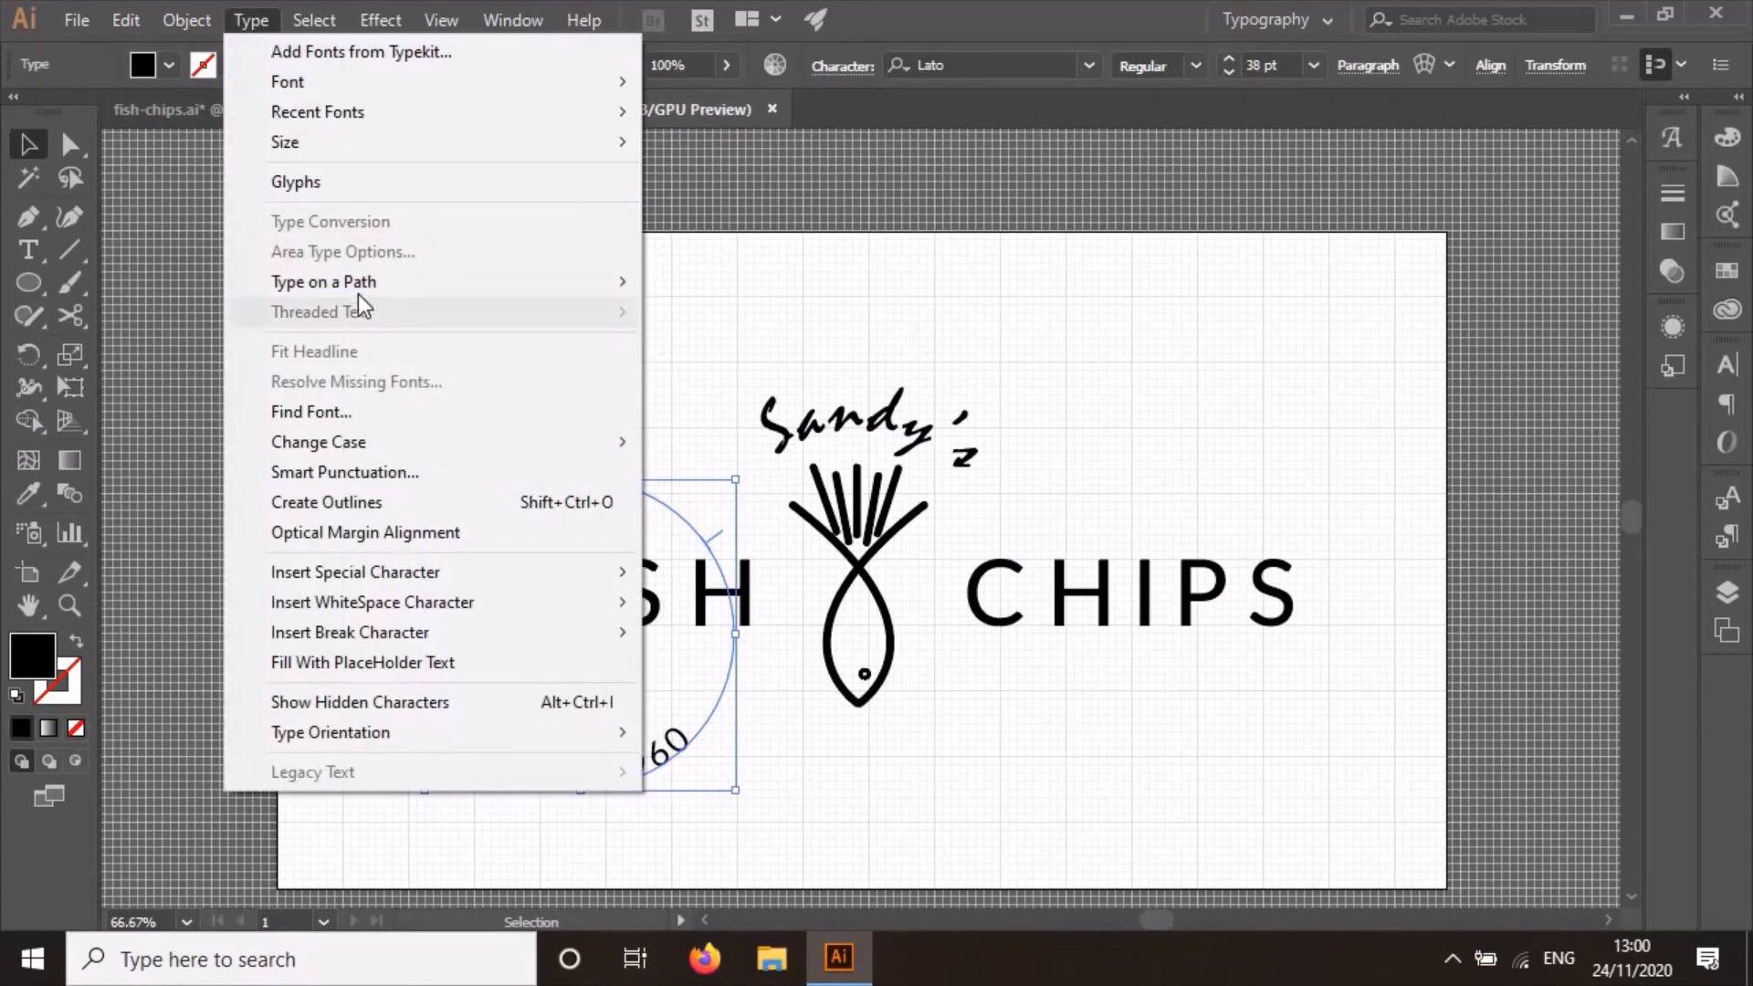
mouse_move(360, 279)
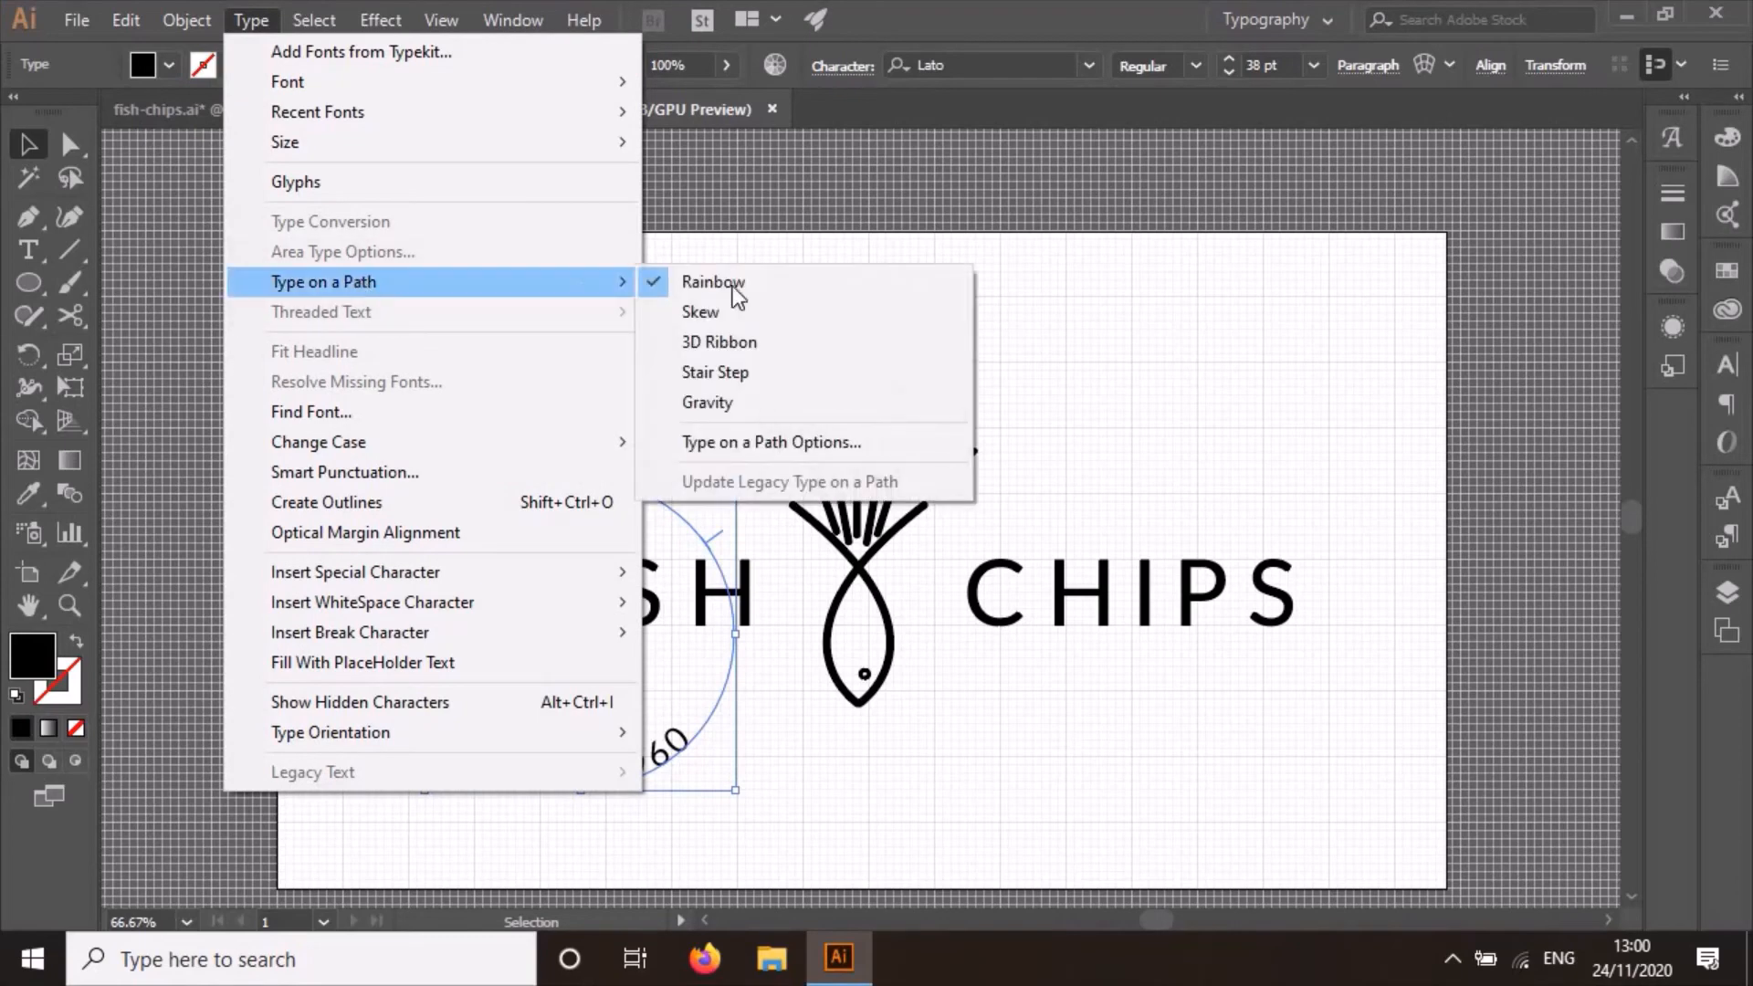
left_click(829, 445)
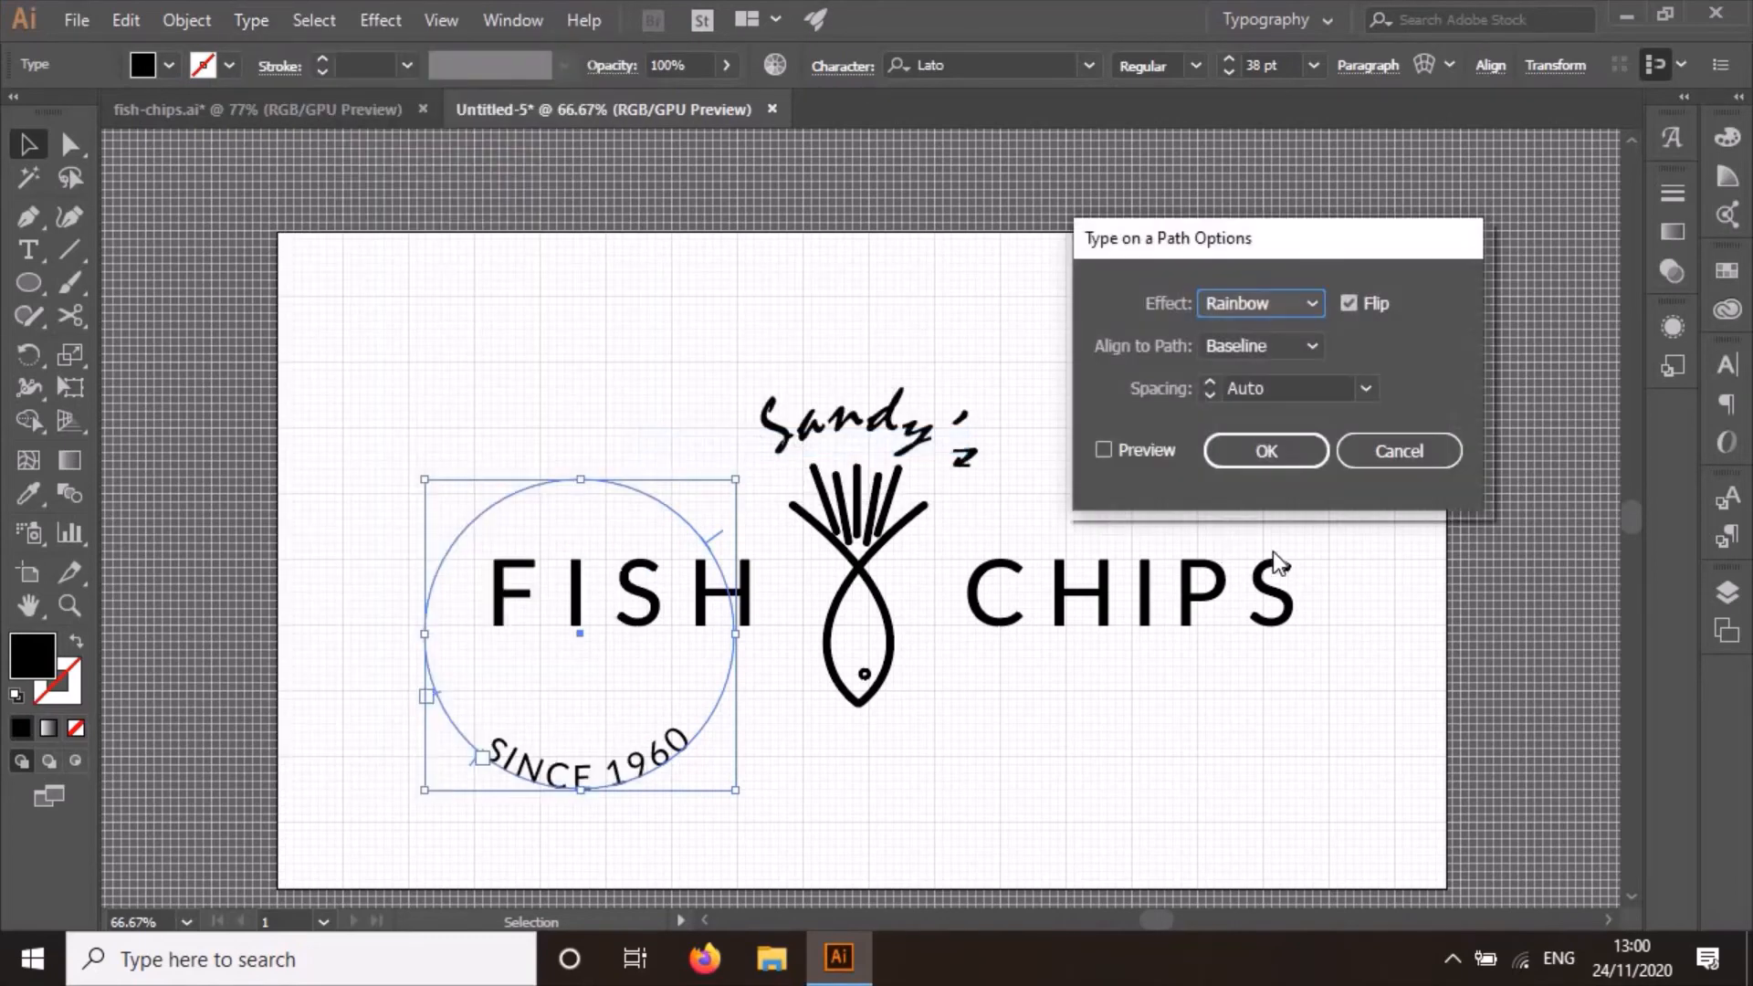
left_click(1143, 448)
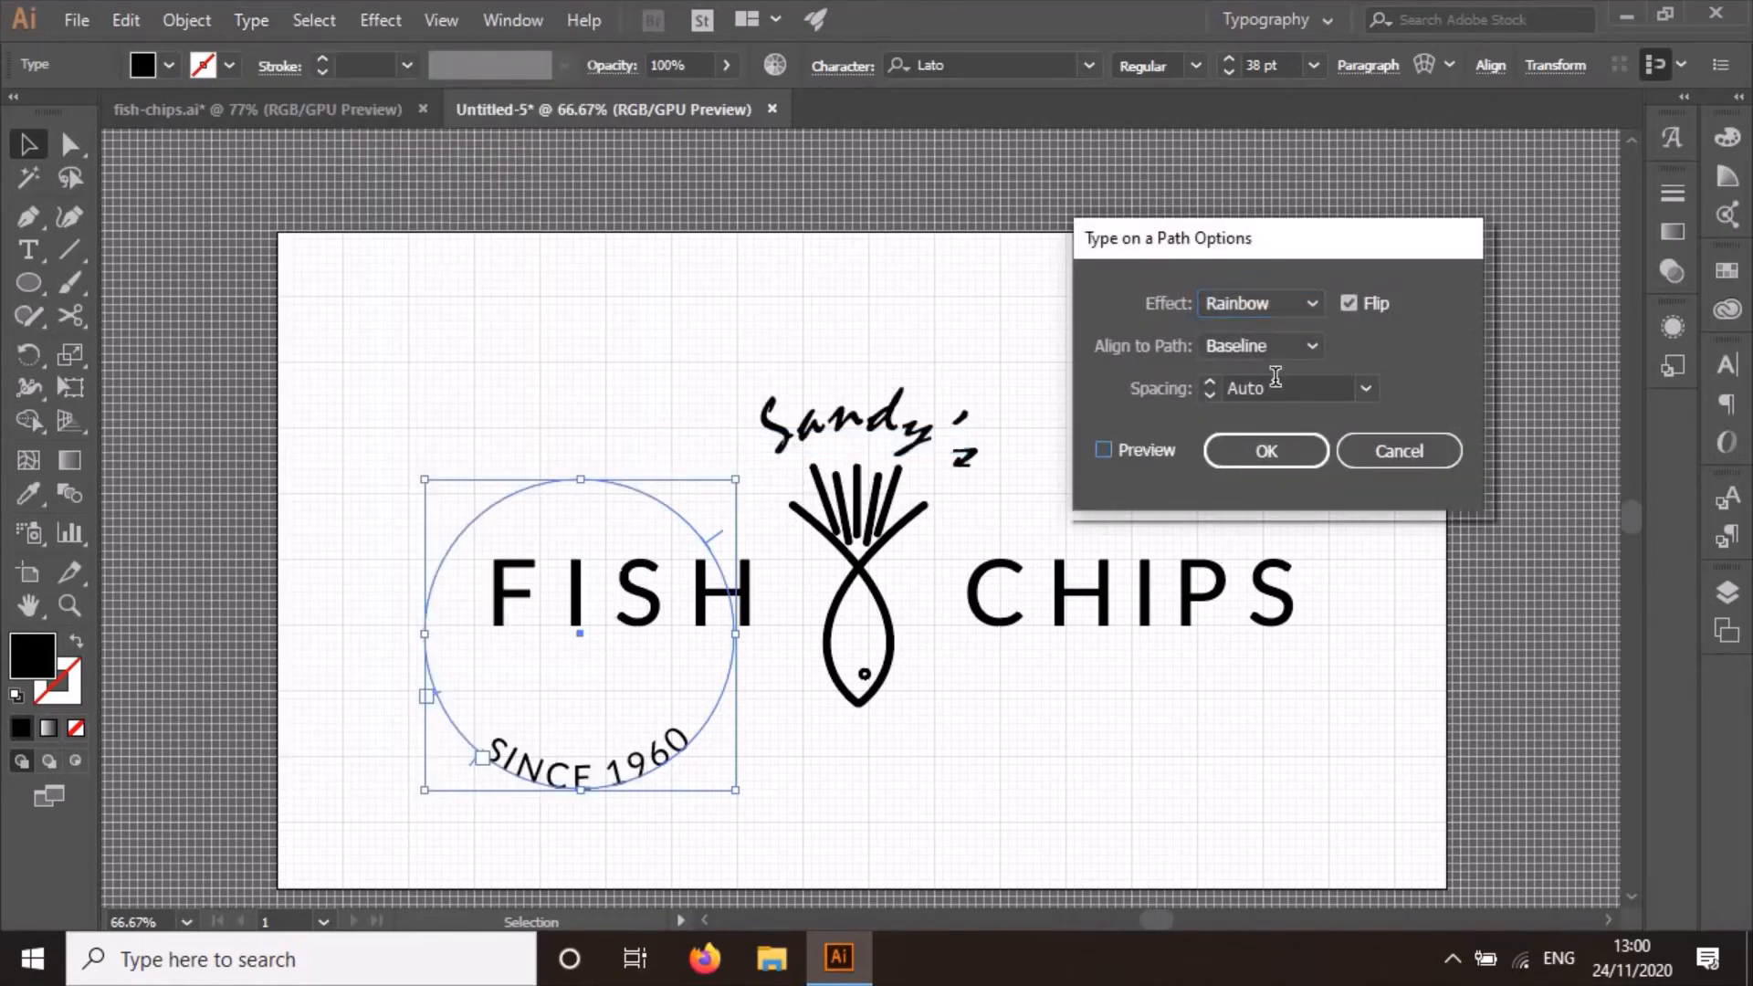
left_click(1306, 338)
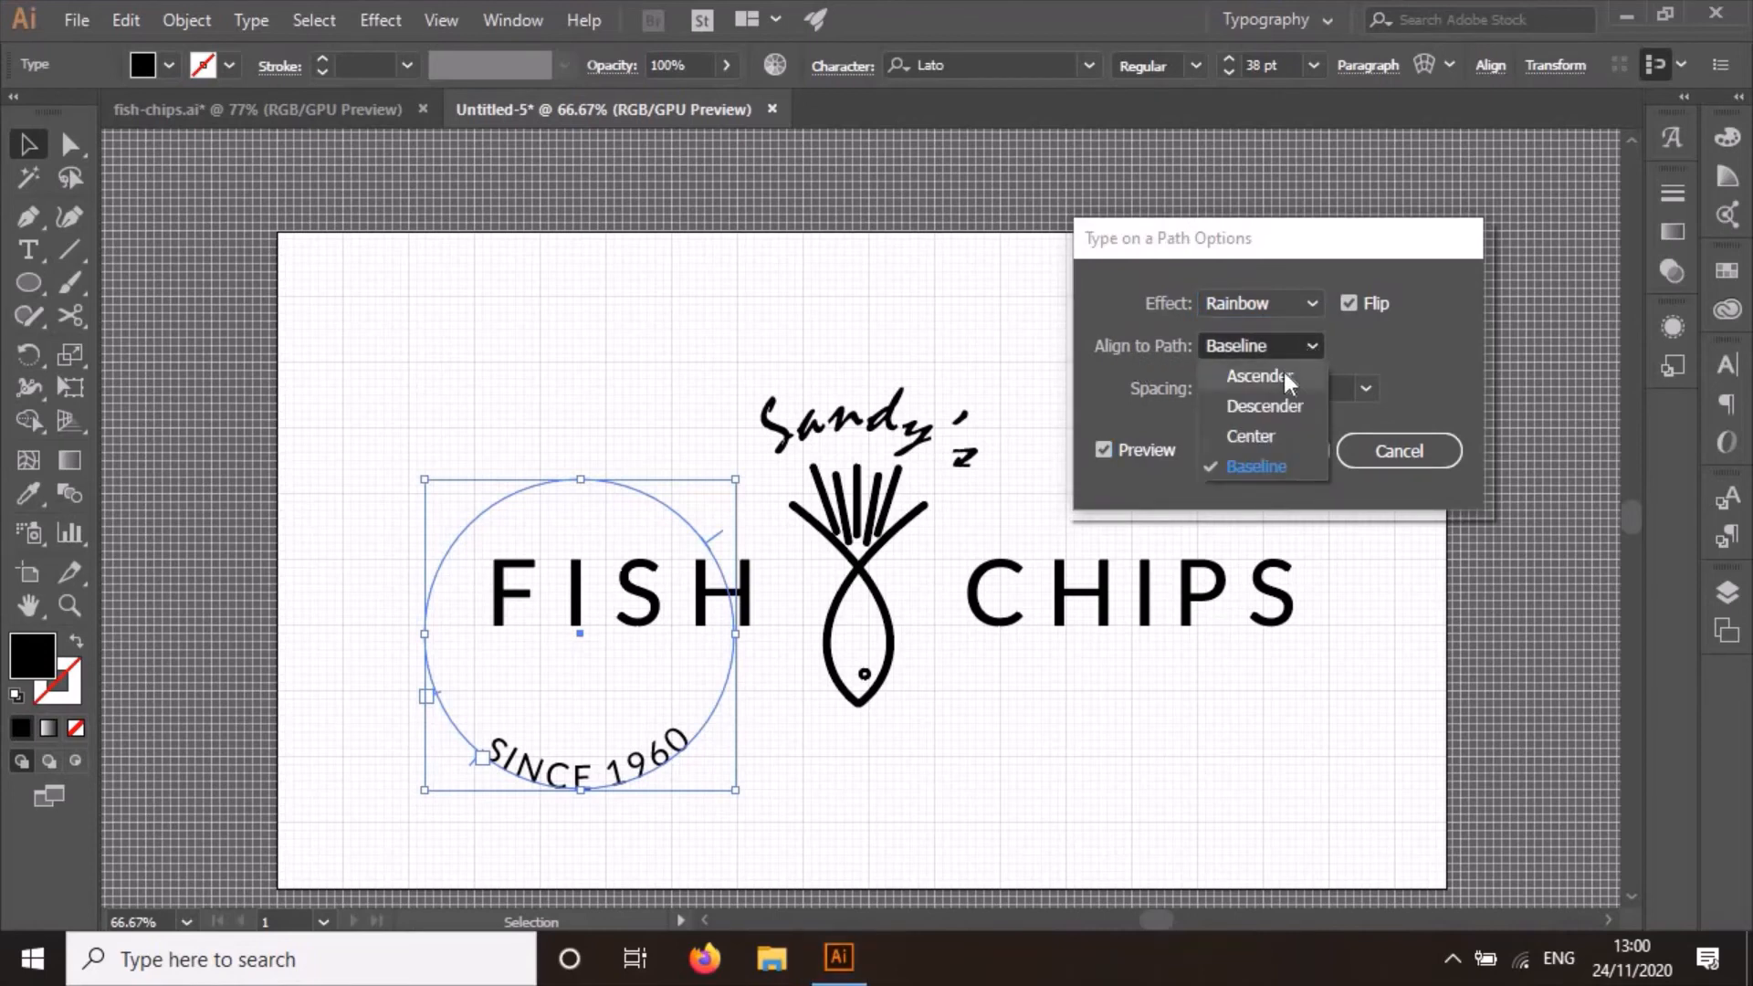
left_click(1286, 374)
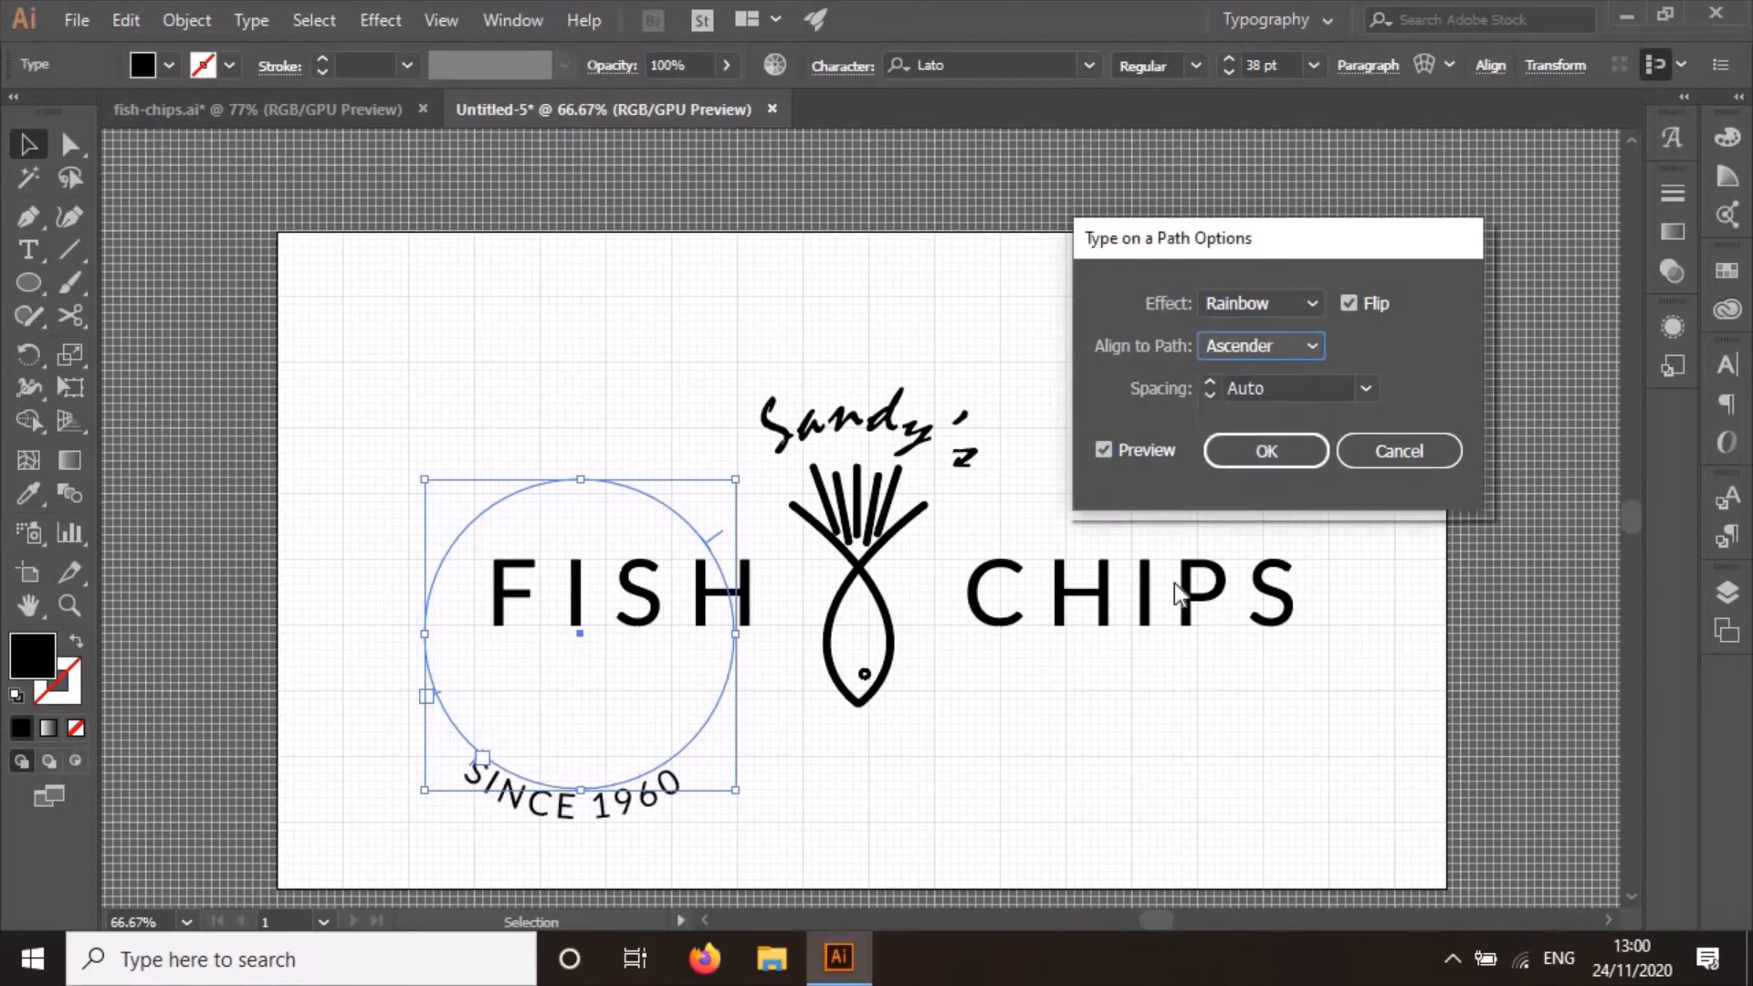
left_click(1287, 462)
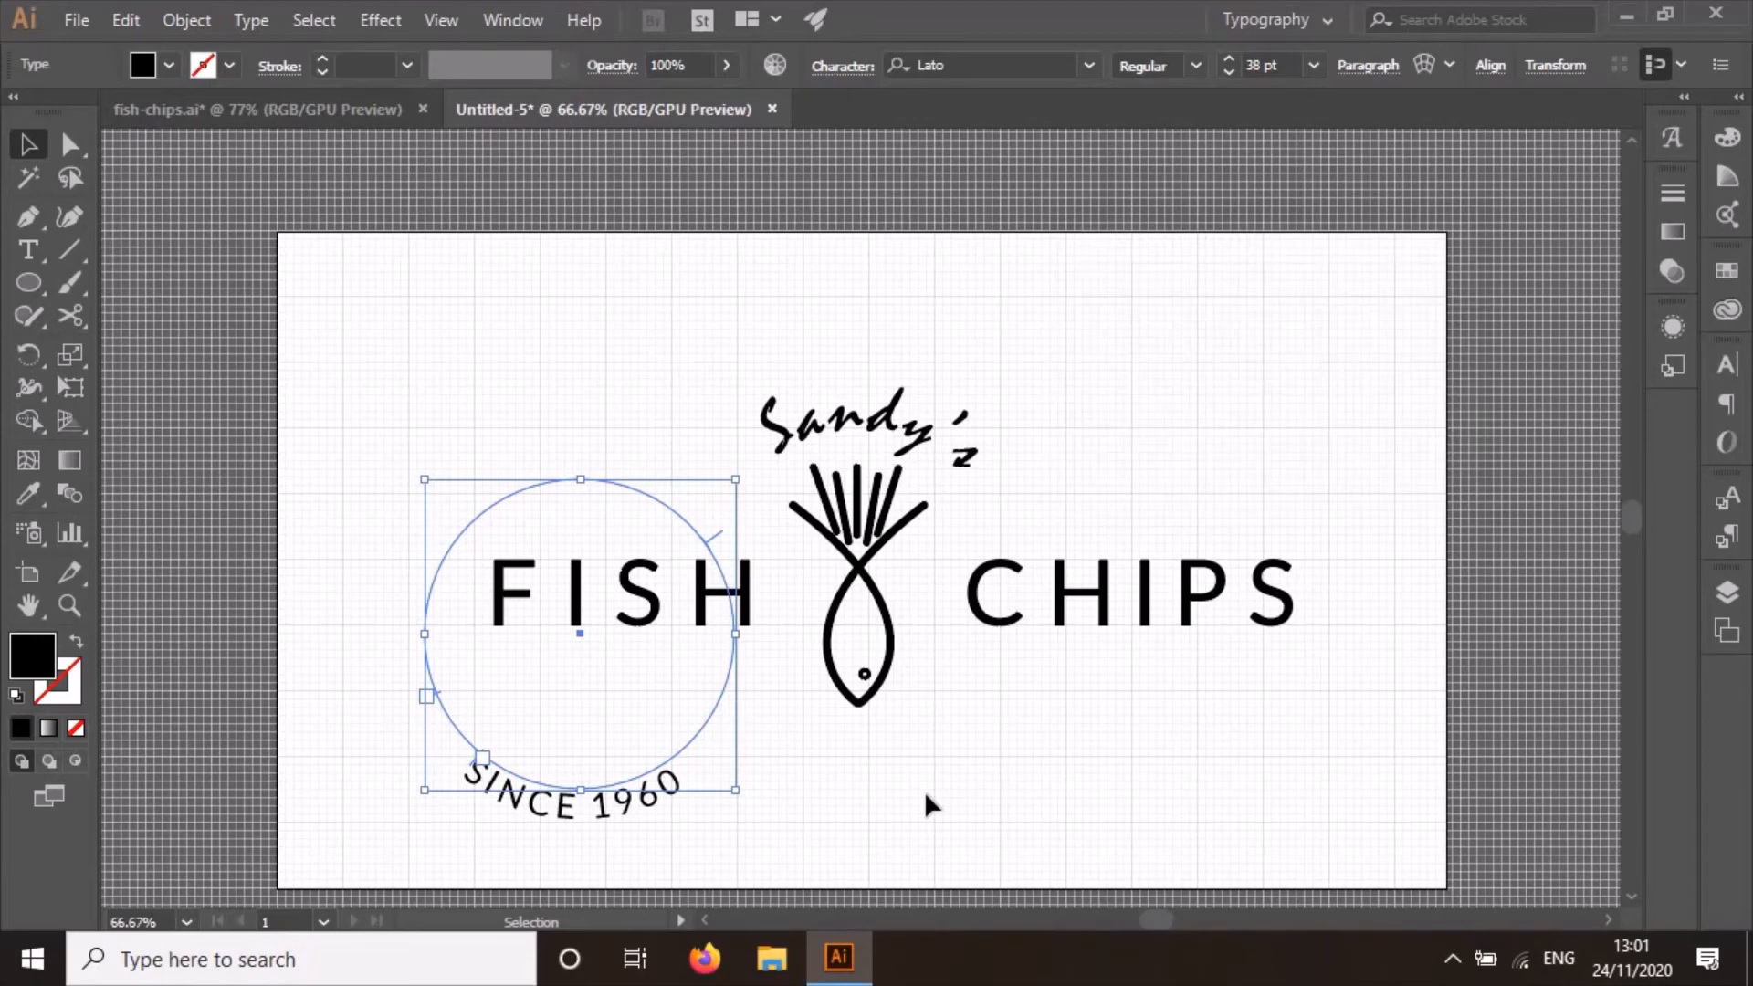
left_click(895, 804)
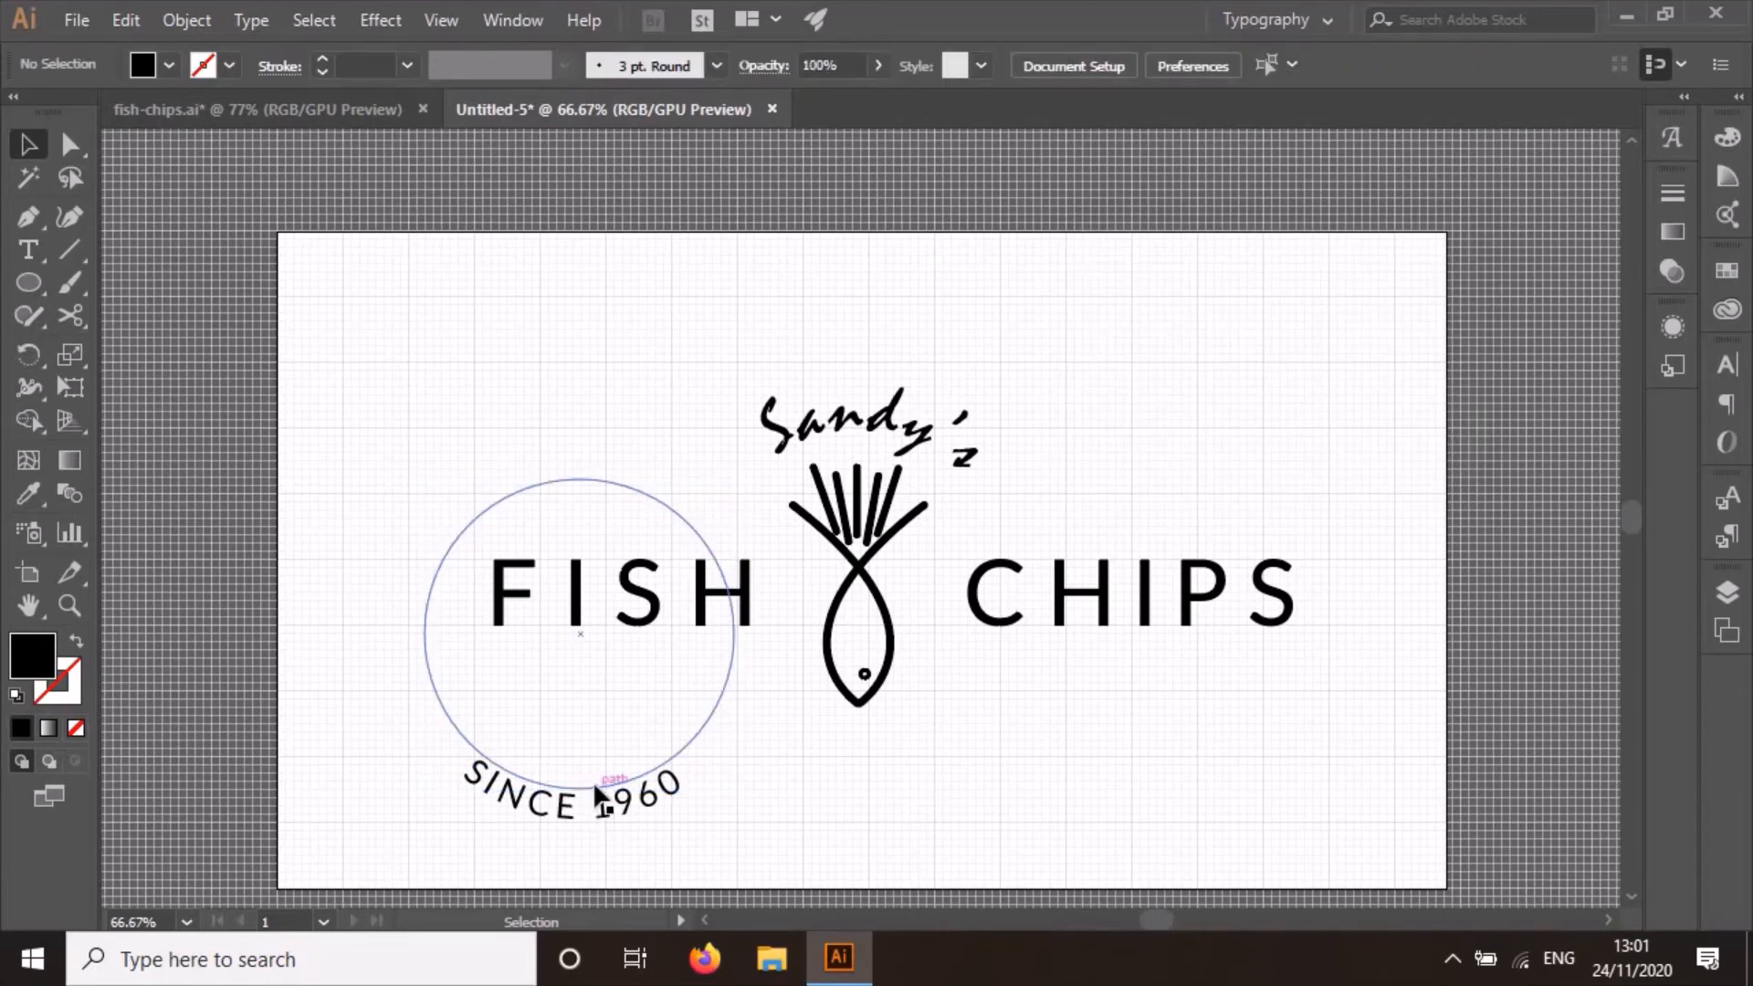
Move the SINCE 1960 circle towards the fish symbol and centre it horizontally and vertically on Sandy’s circle as the key object.
left_click_drag(595, 787, 994, 787)
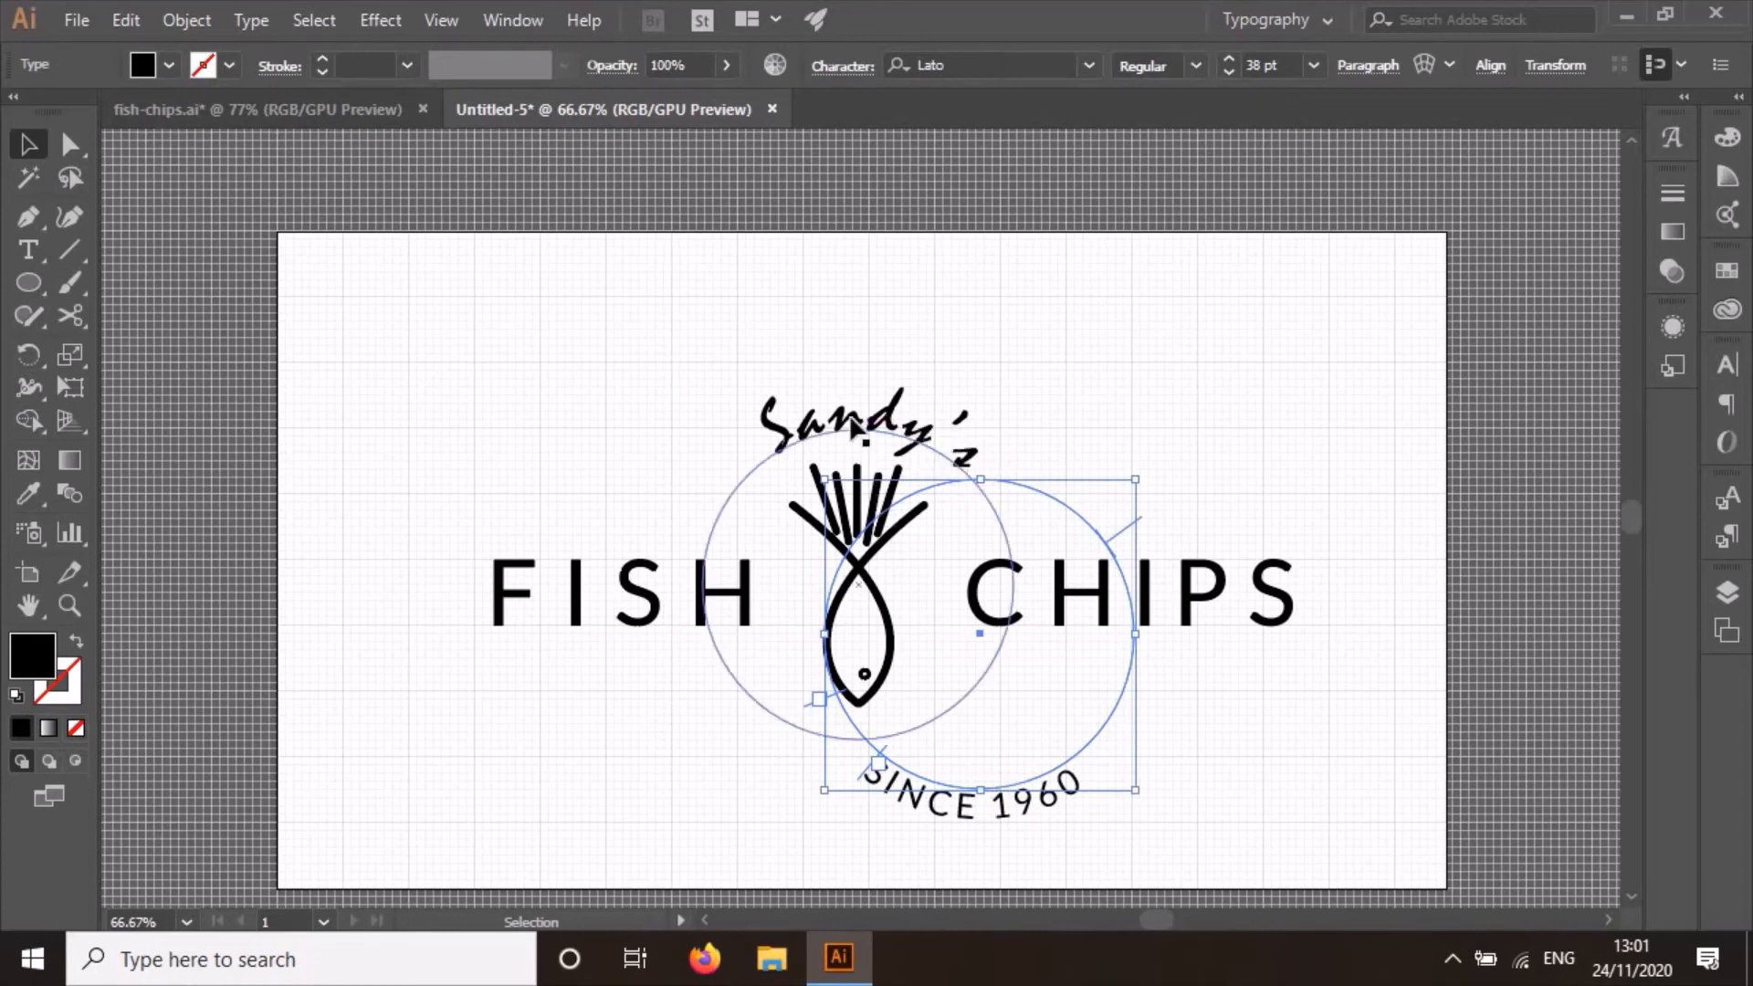
left_click(852, 421, "shift")
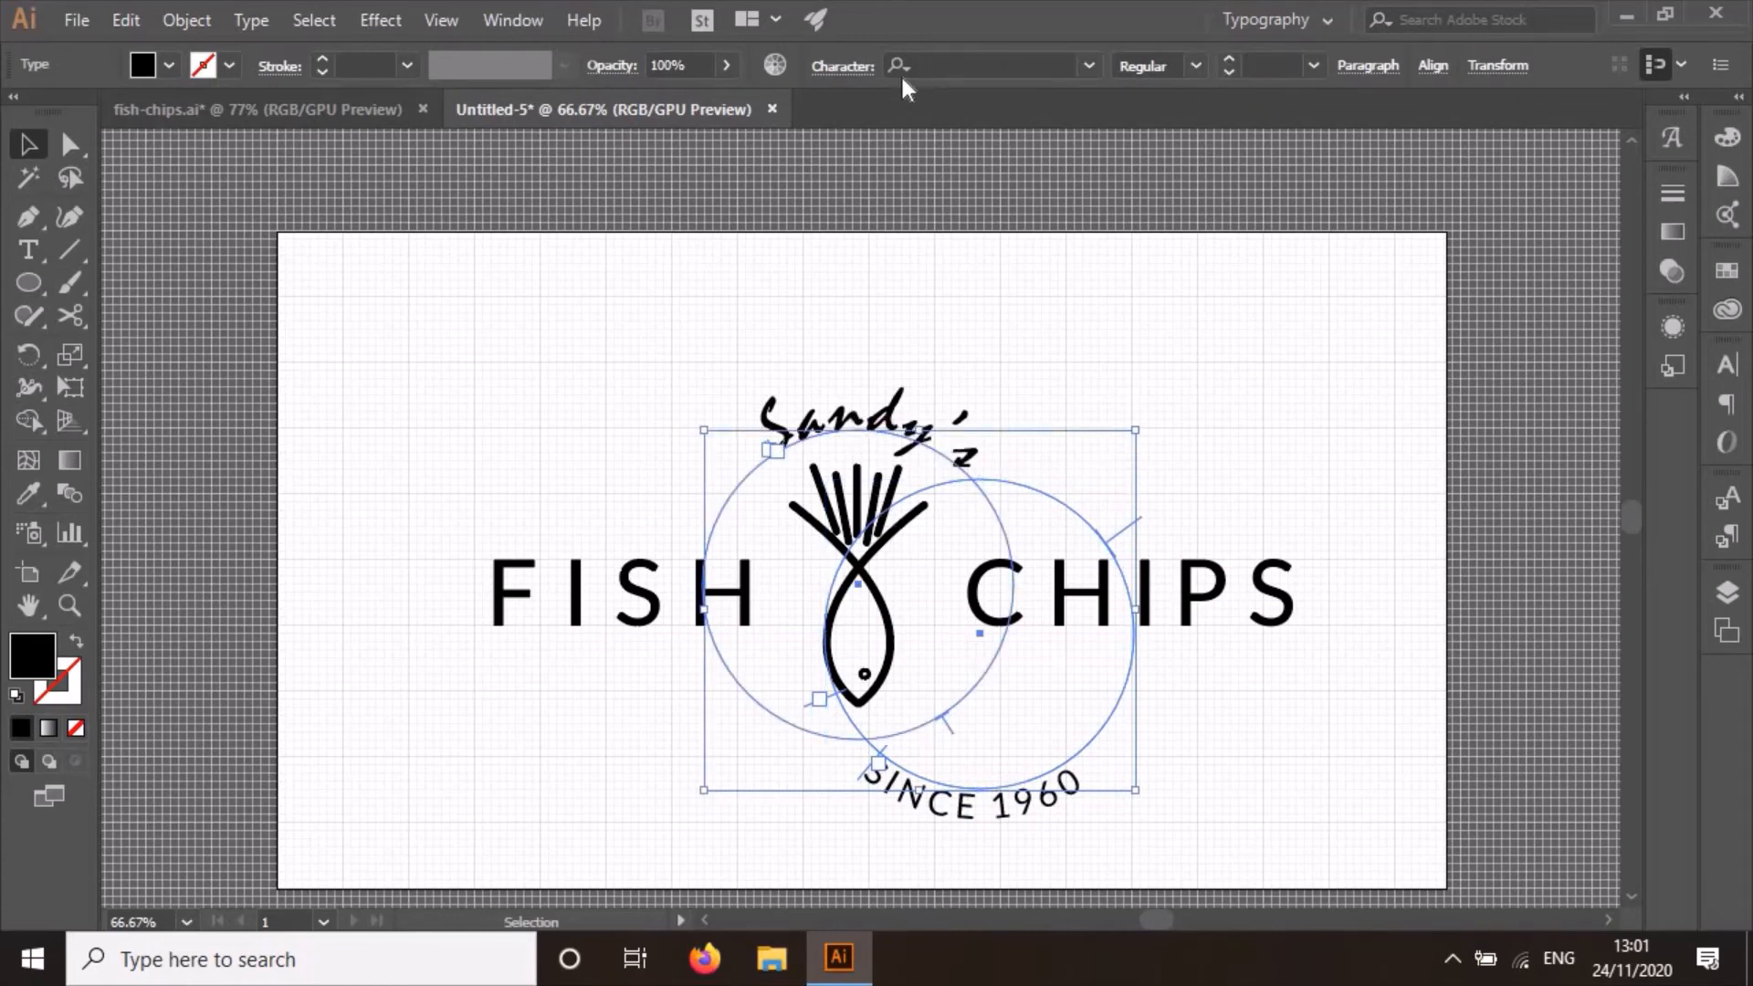
left_click(1432, 66)
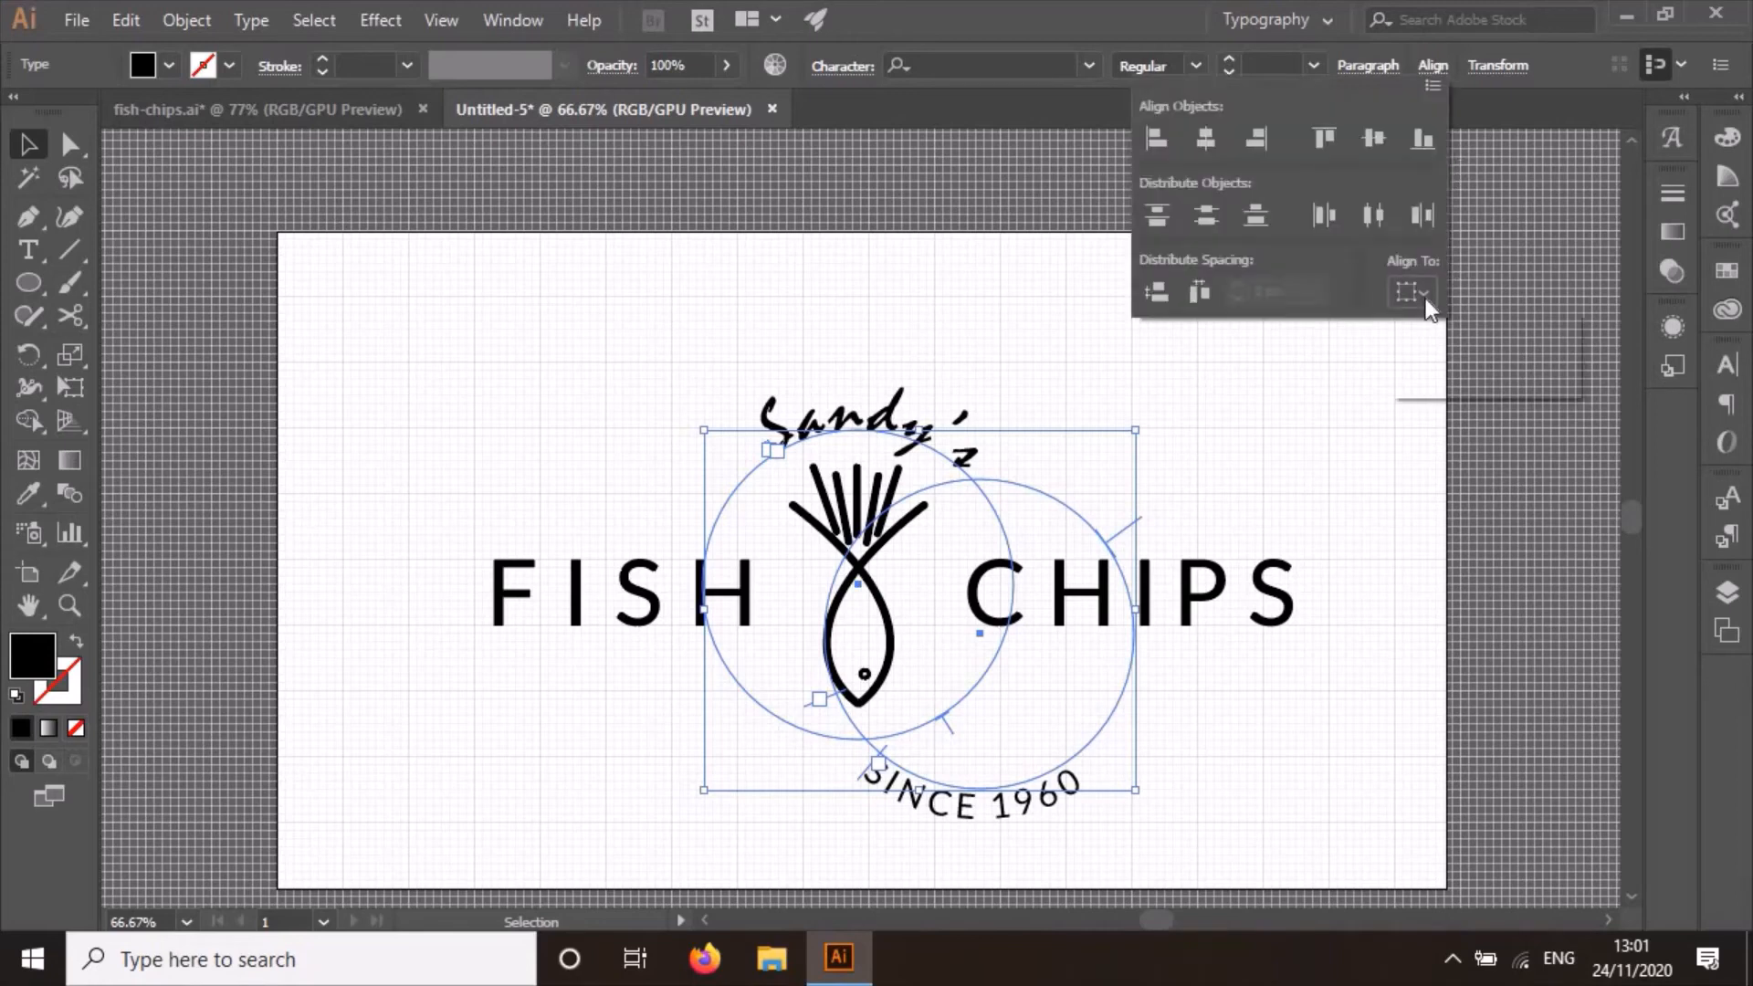
left_click(1425, 300)
left_click(1455, 359)
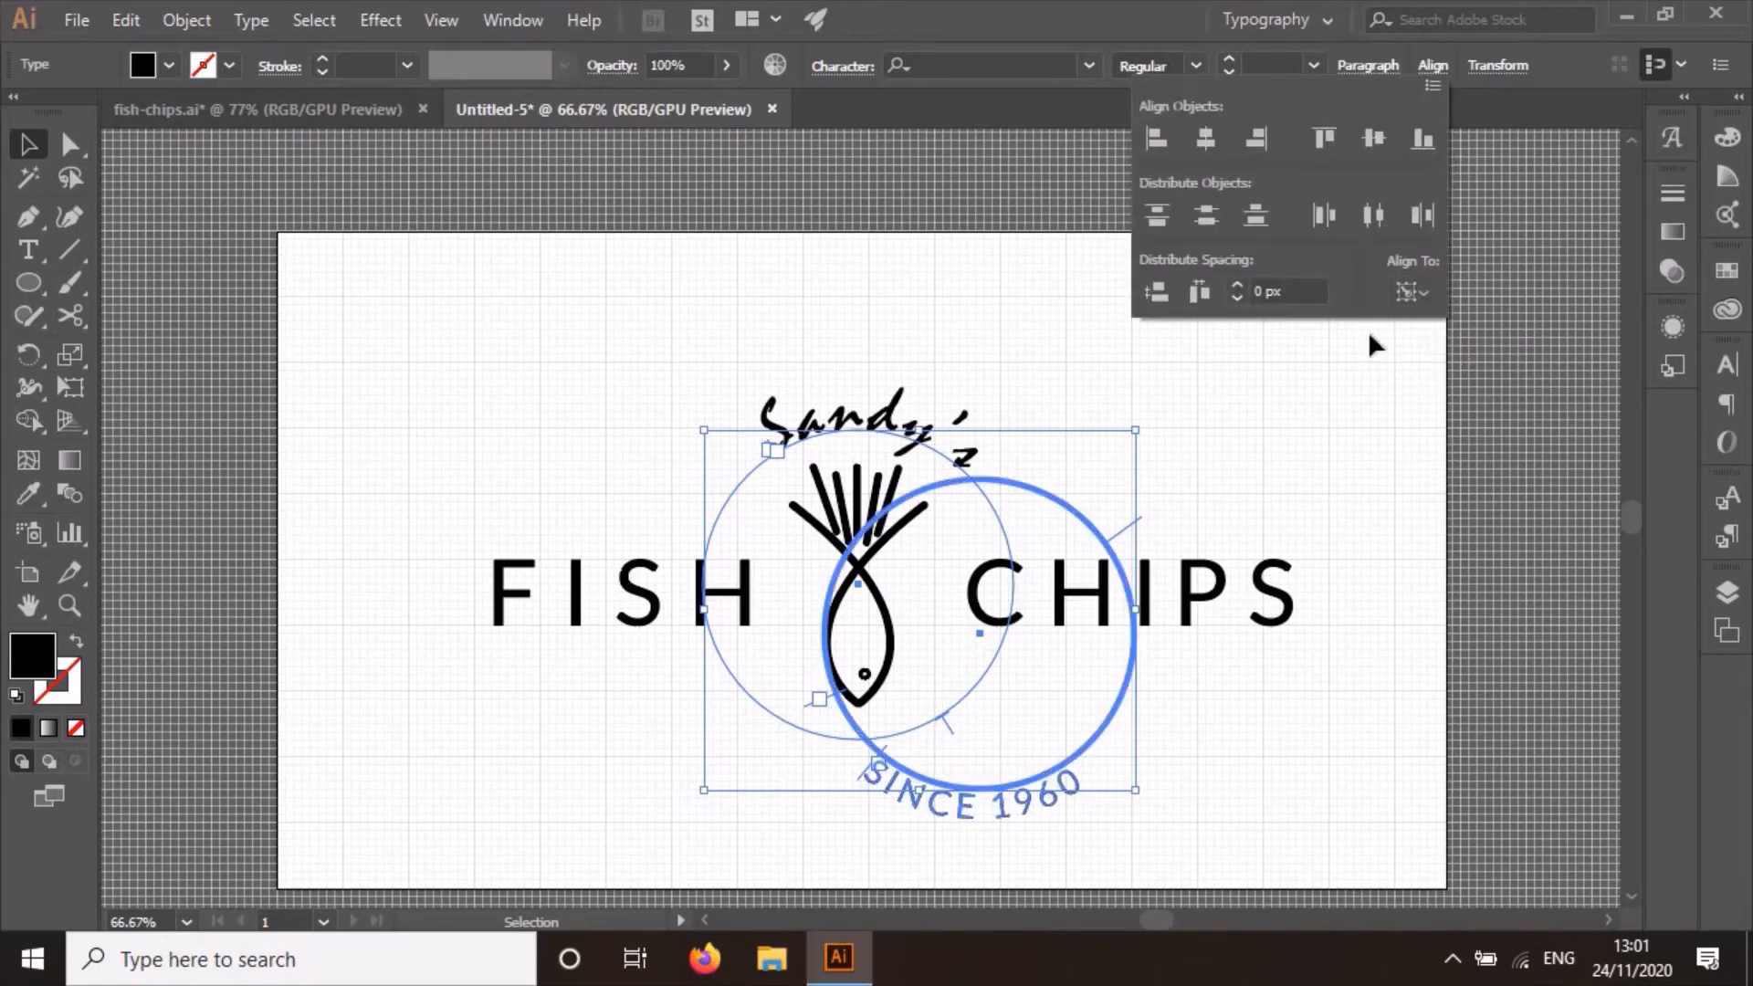
left_click(794, 440)
left_click(794, 440)
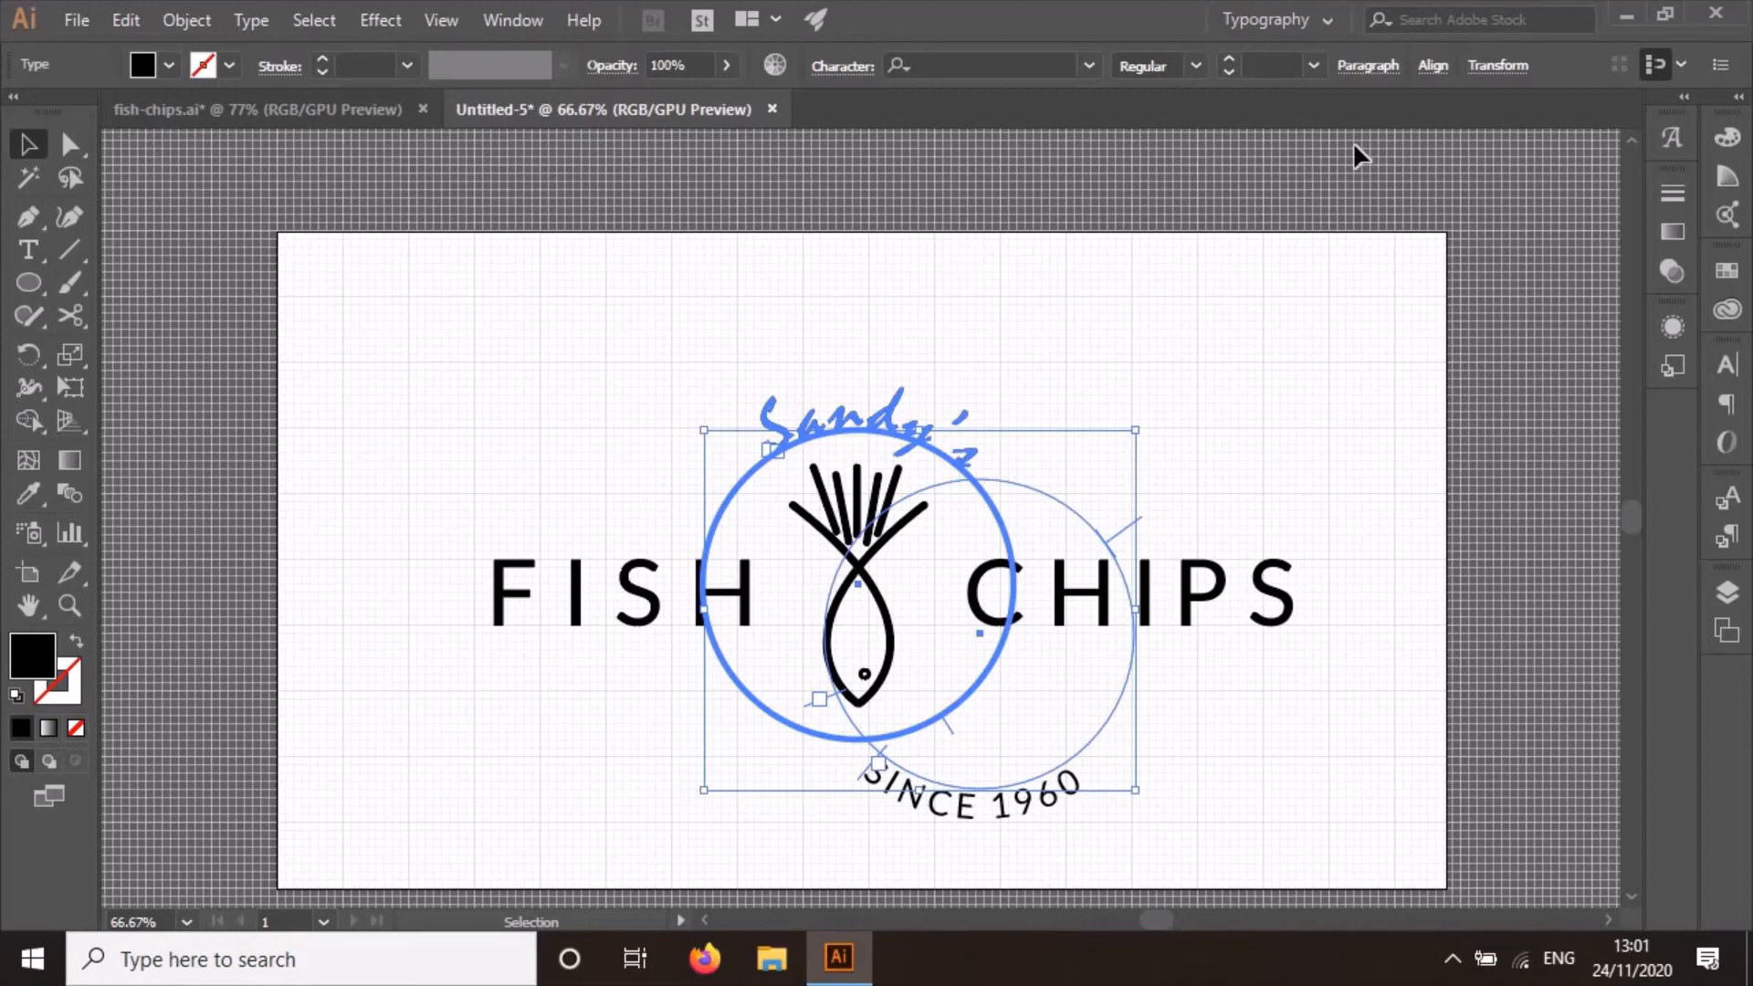
left_click(1431, 66)
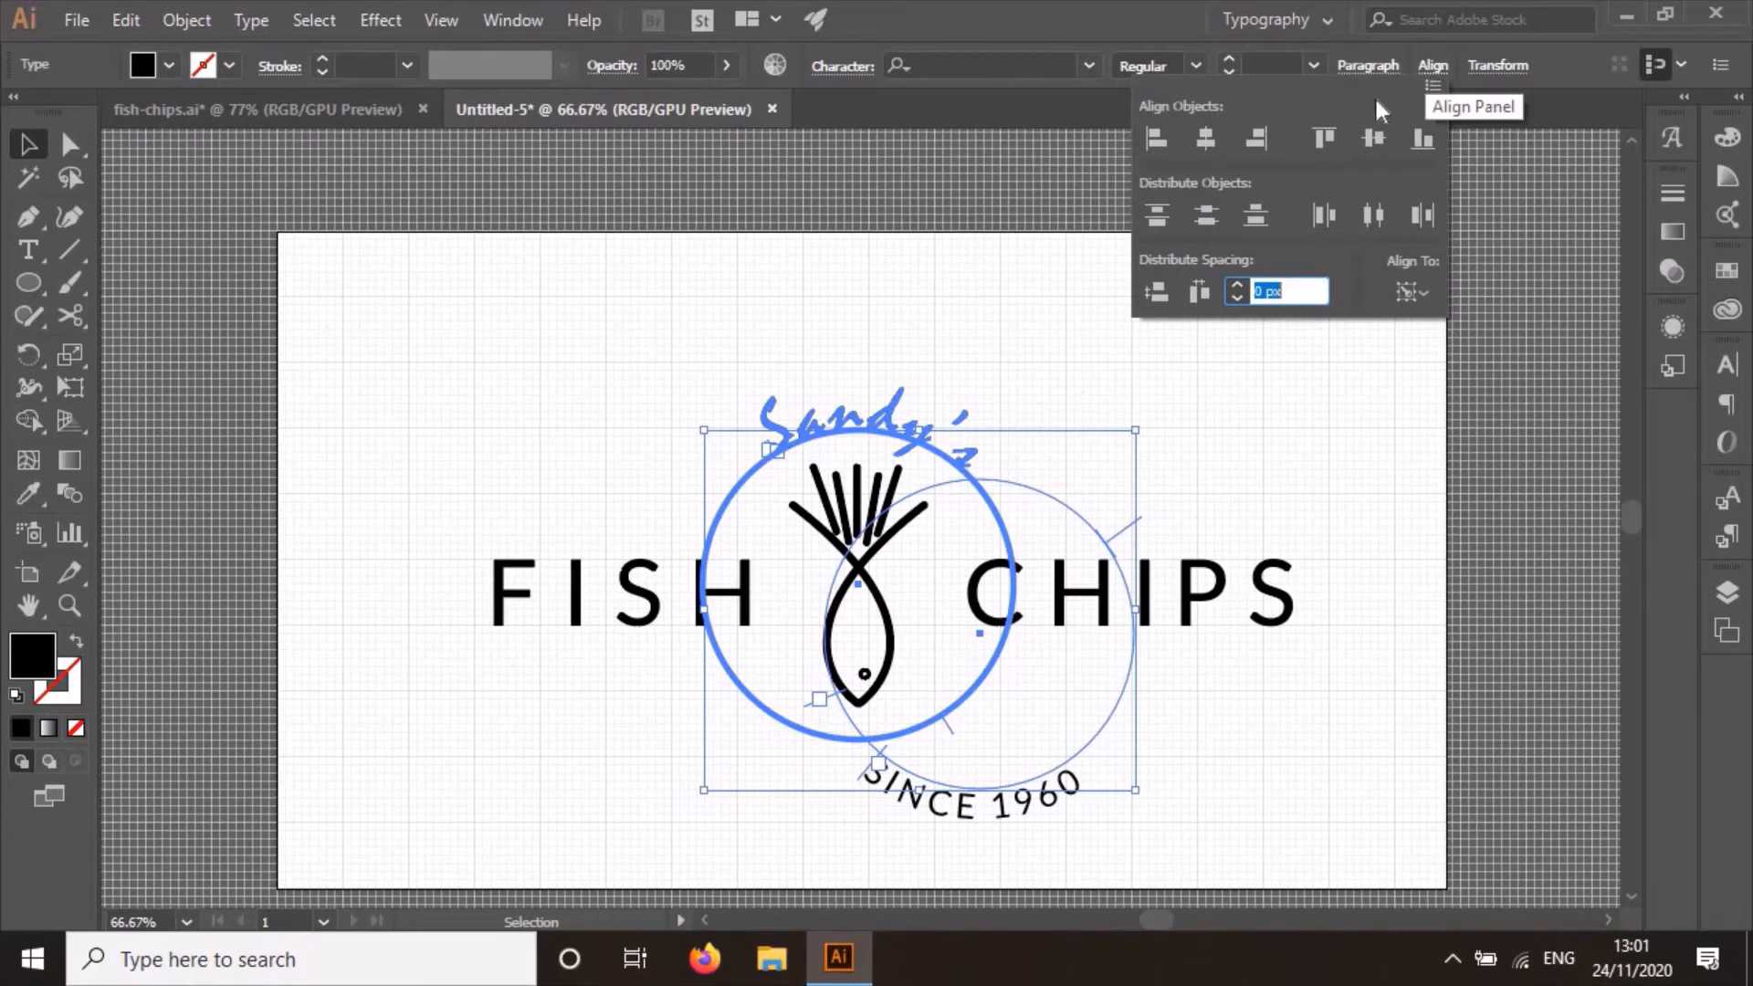
left_click(1202, 139)
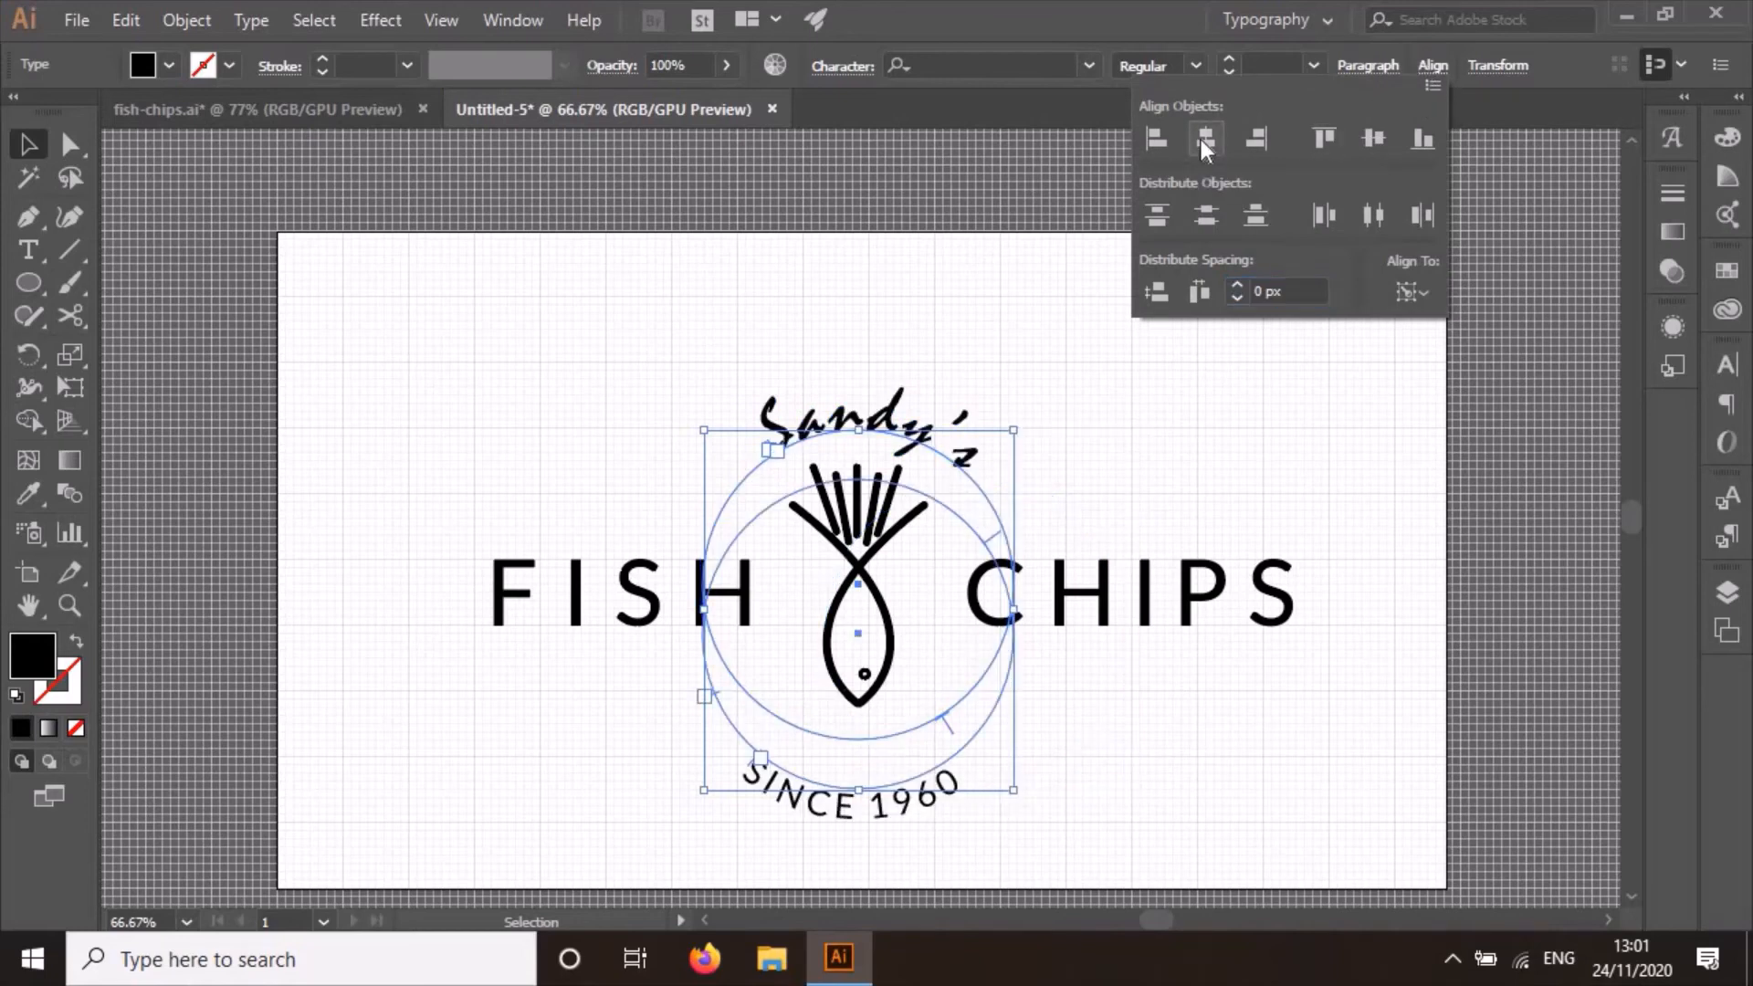
left_click(1373, 138)
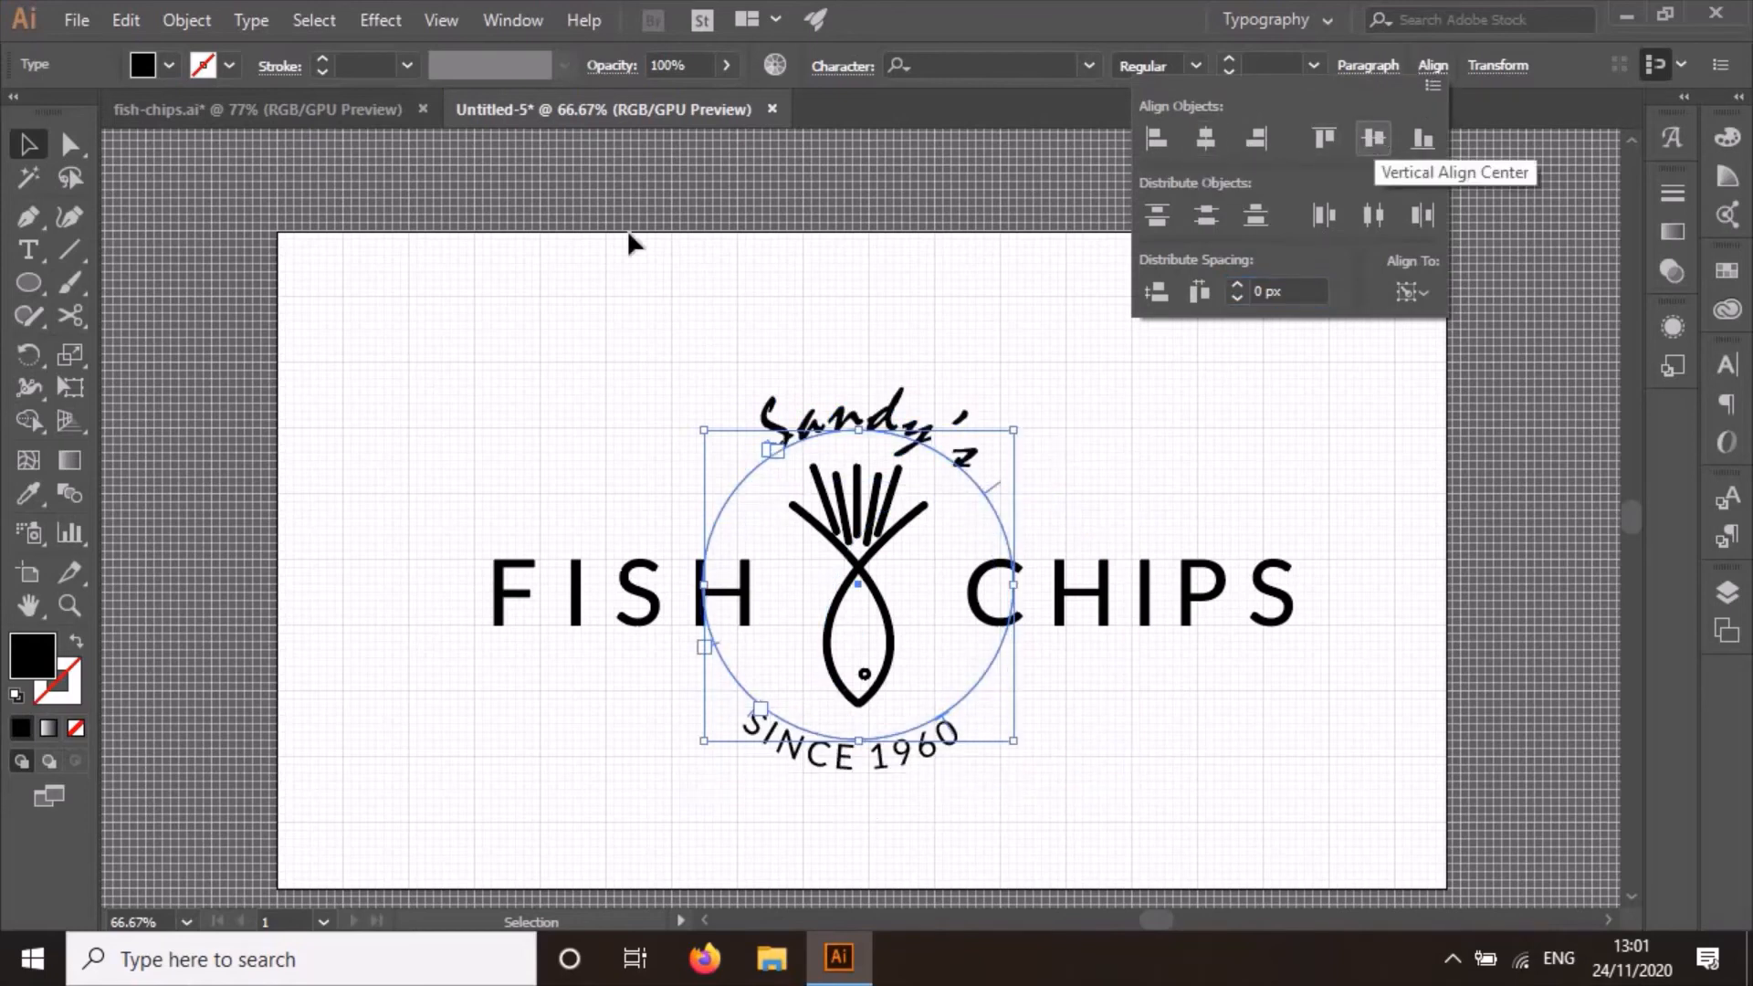
left_click(347, 310)
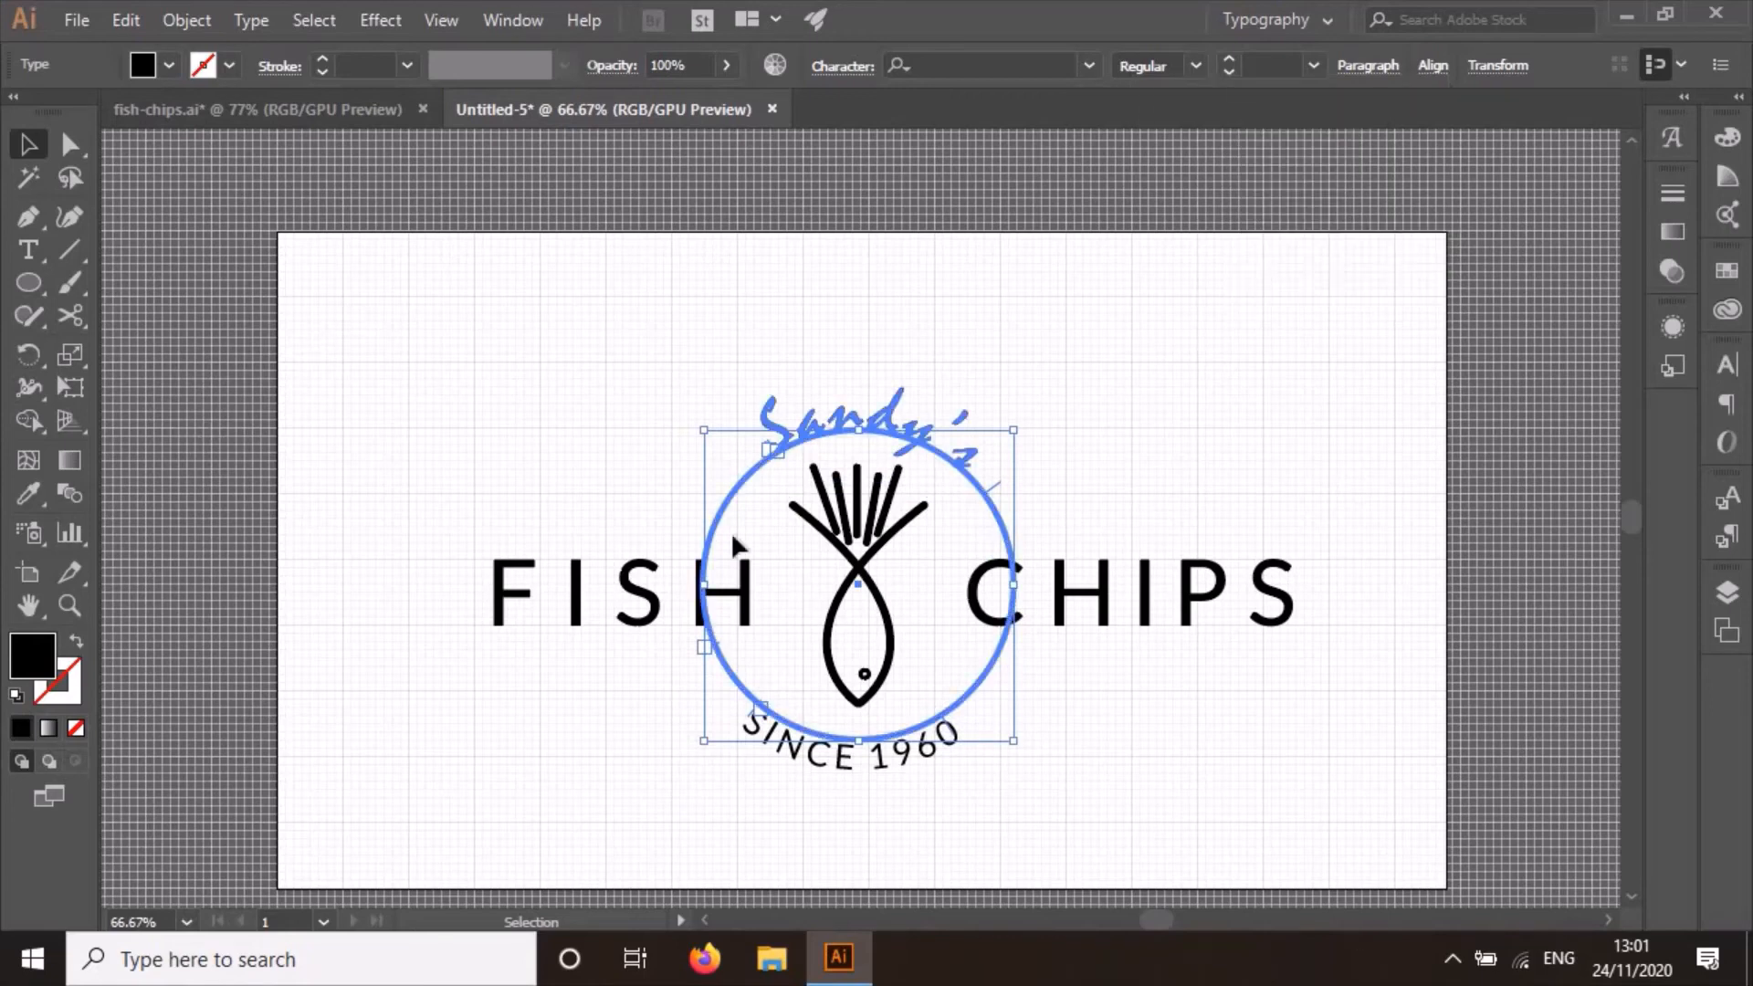
left_click(1158, 738)
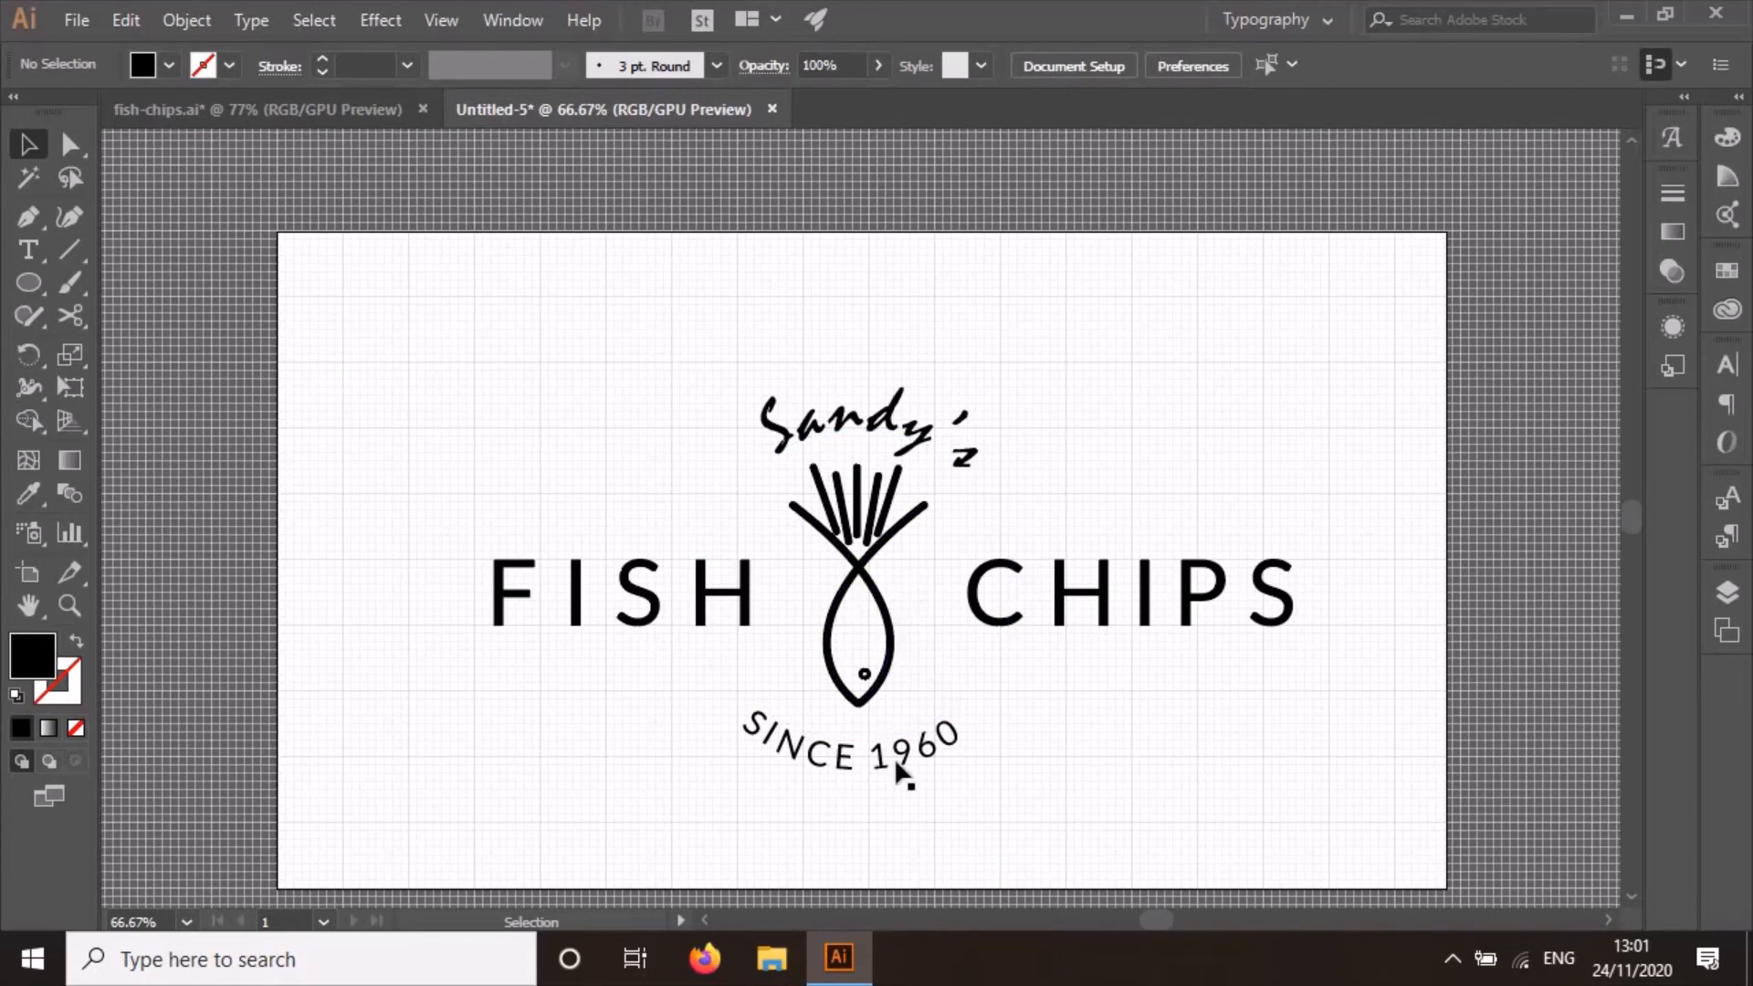
Convert the curved SINCE 1960 and Sandy’s texts to outlines.
left_click(860, 758)
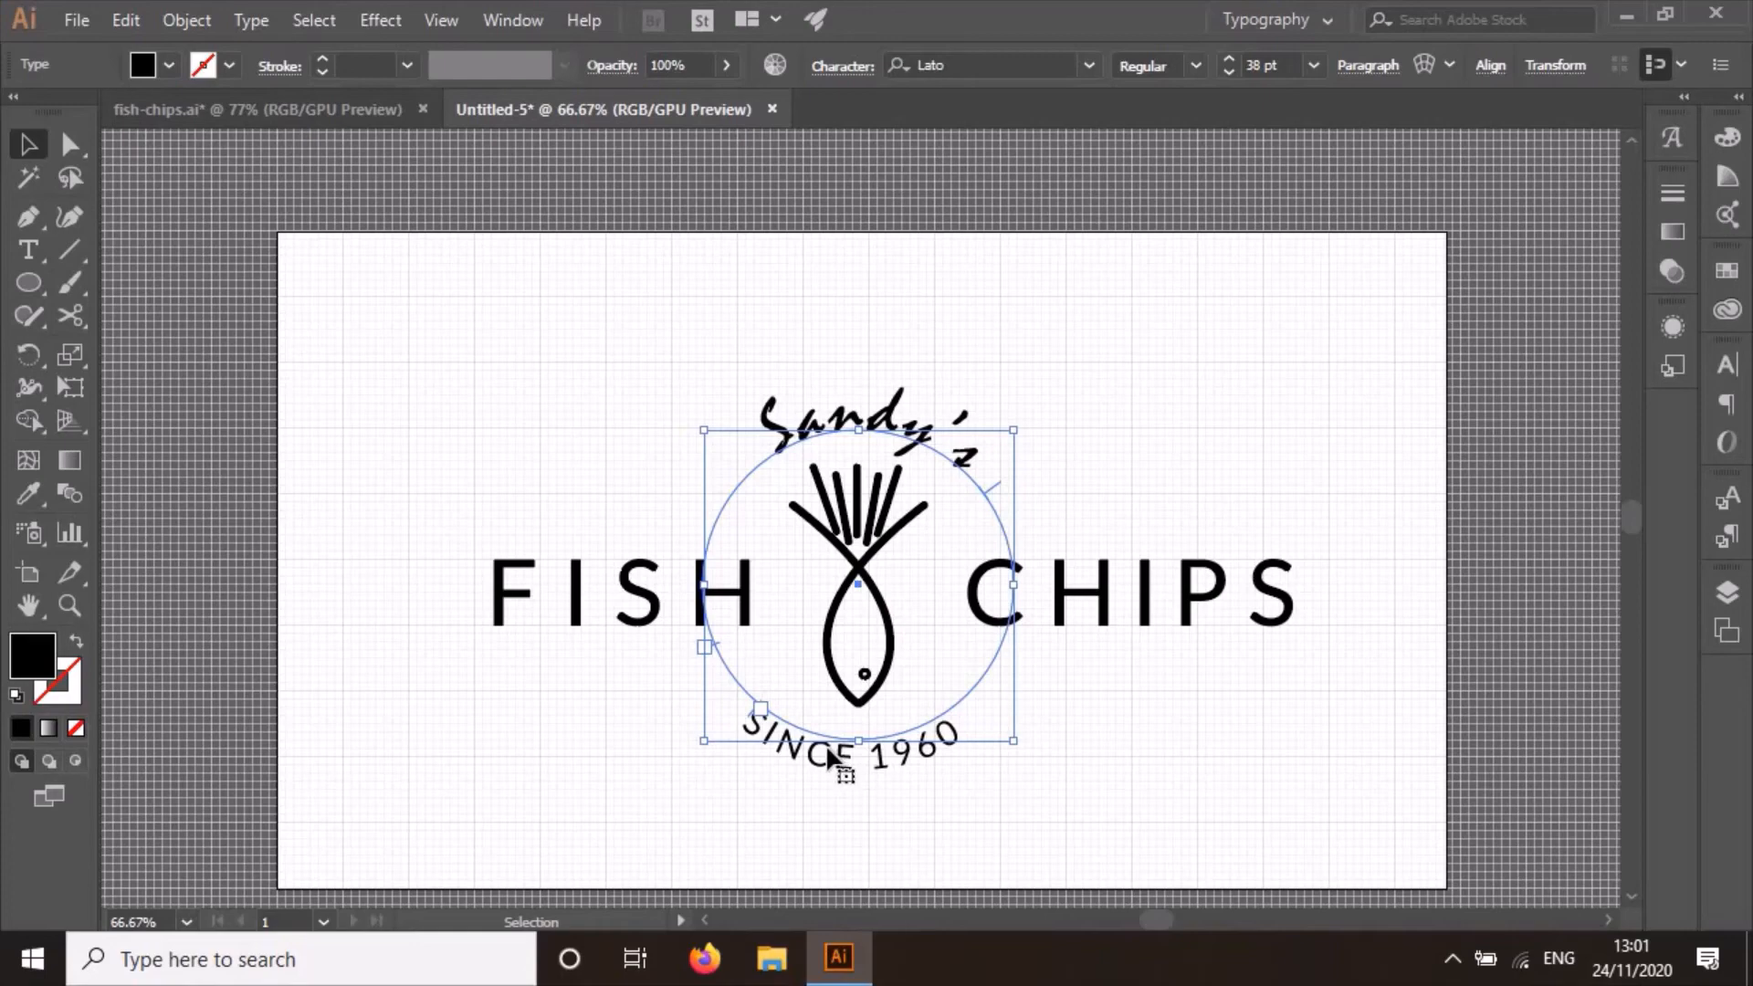
right_click(829, 750)
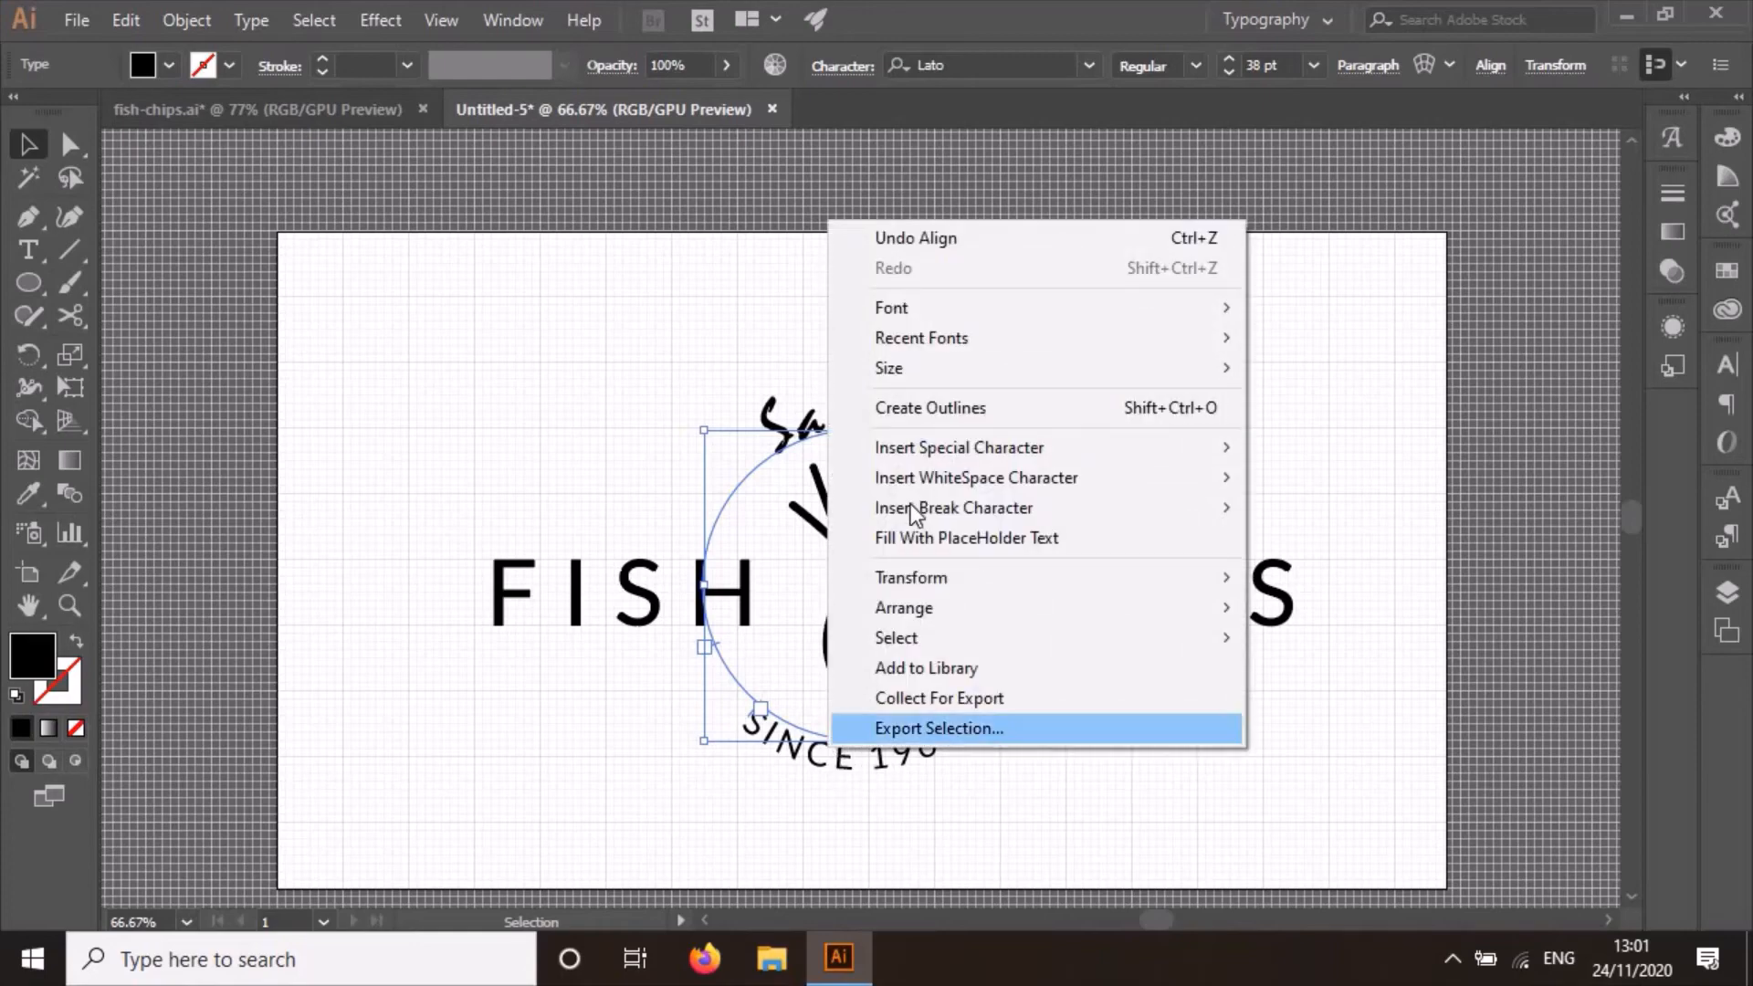
left_click(939, 413)
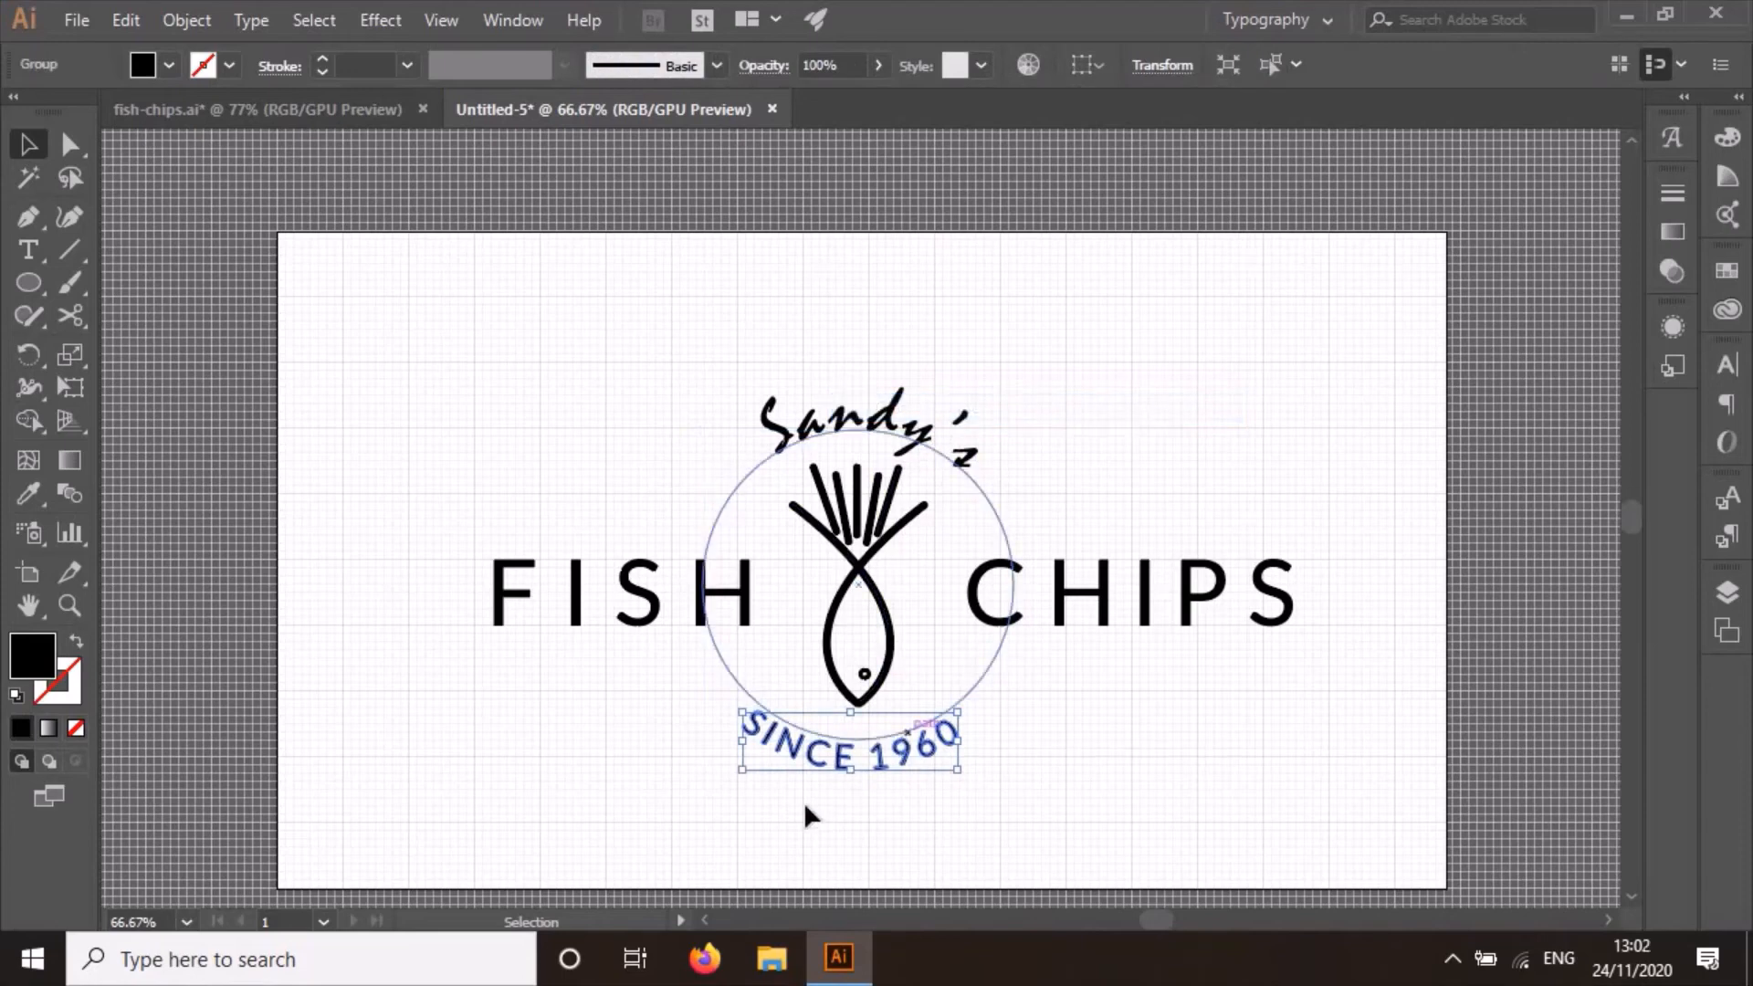
left_click(870, 432)
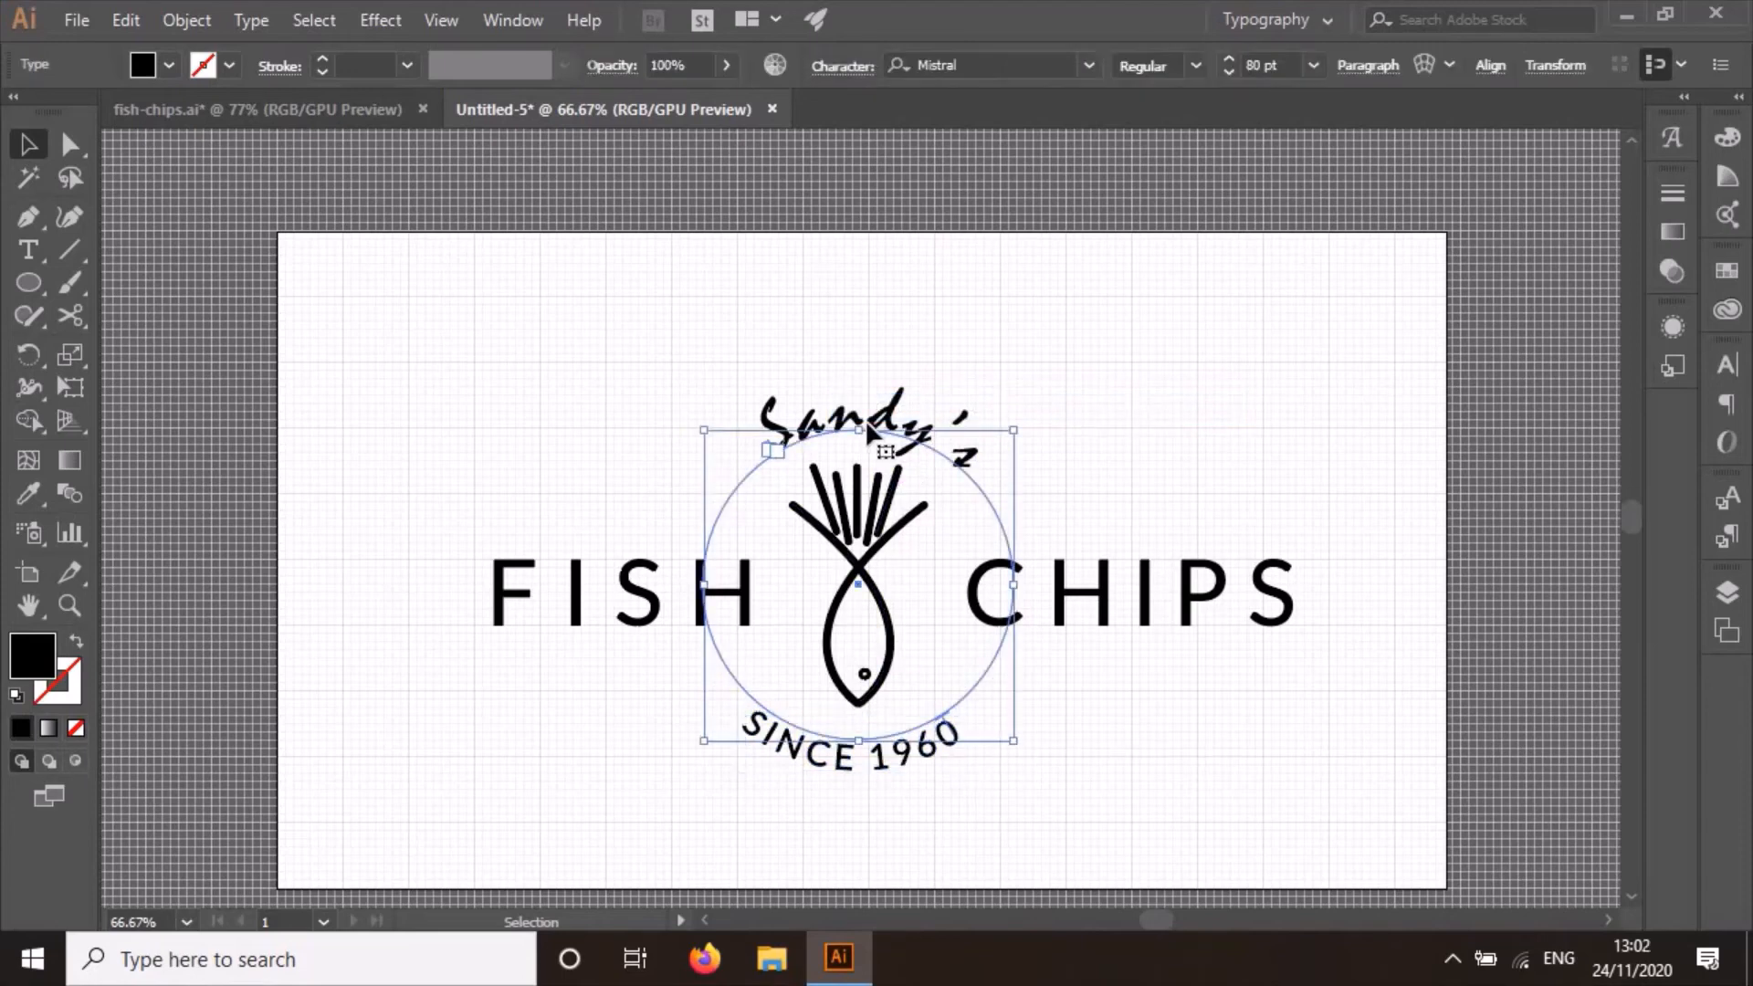
right_click(864, 419)
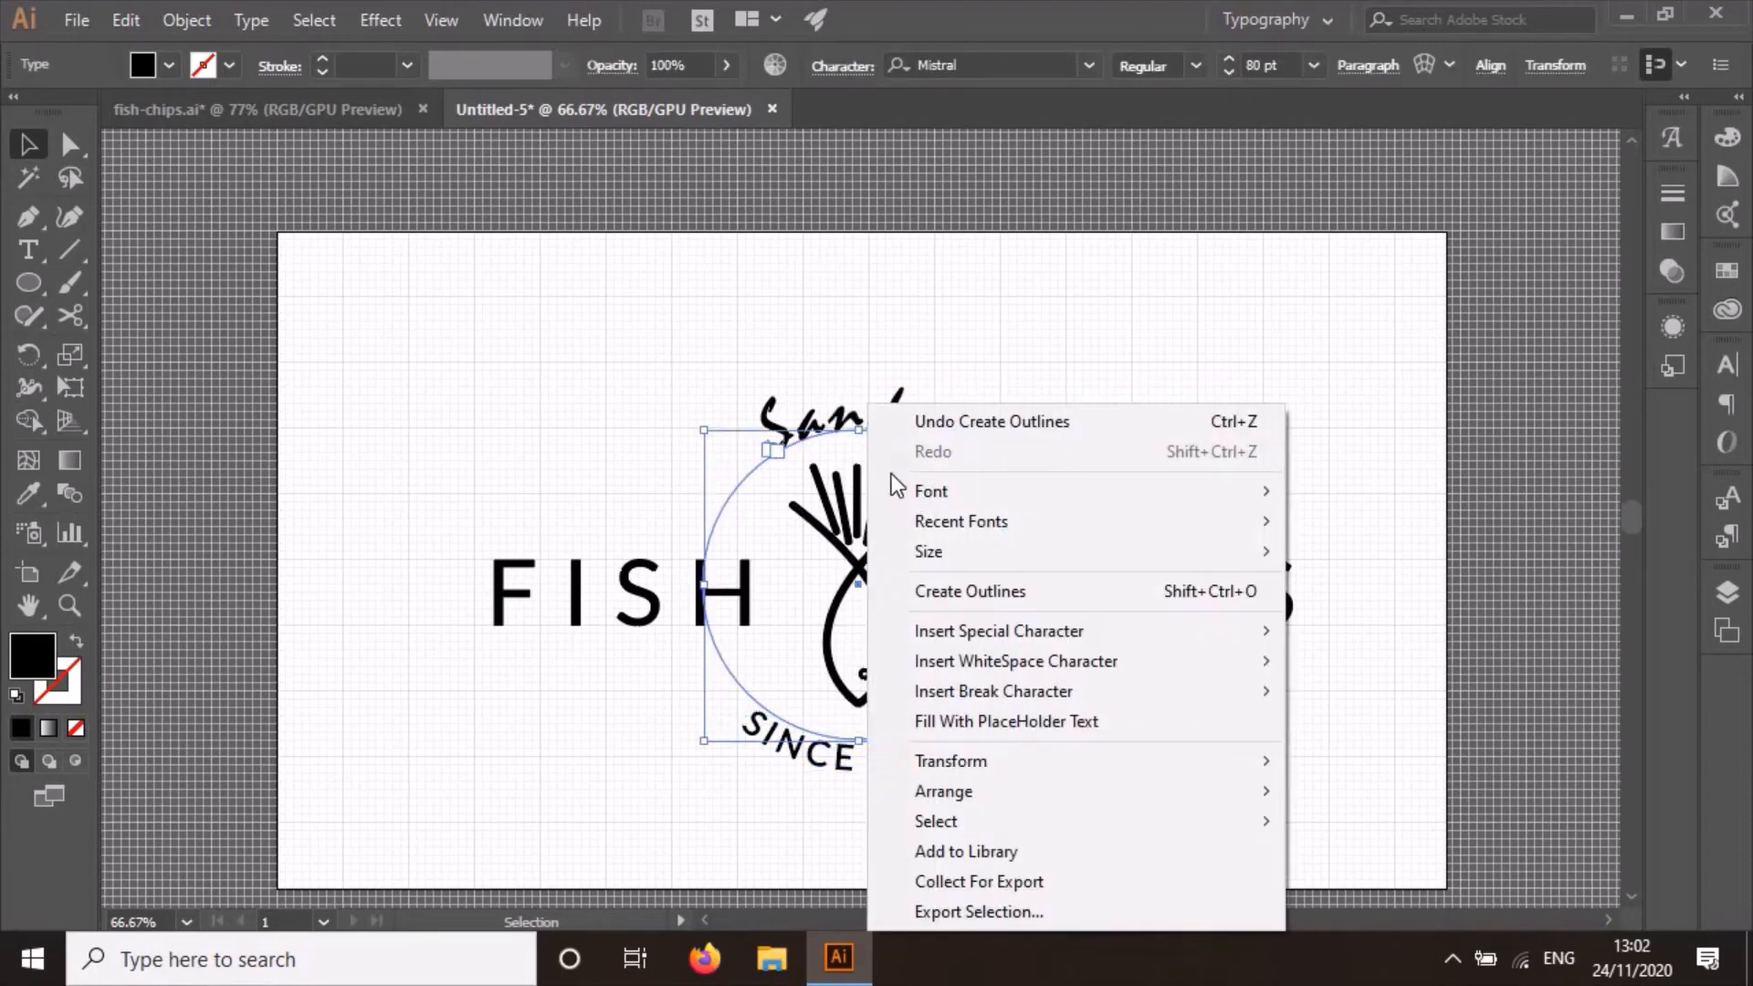
left_click(944, 591)
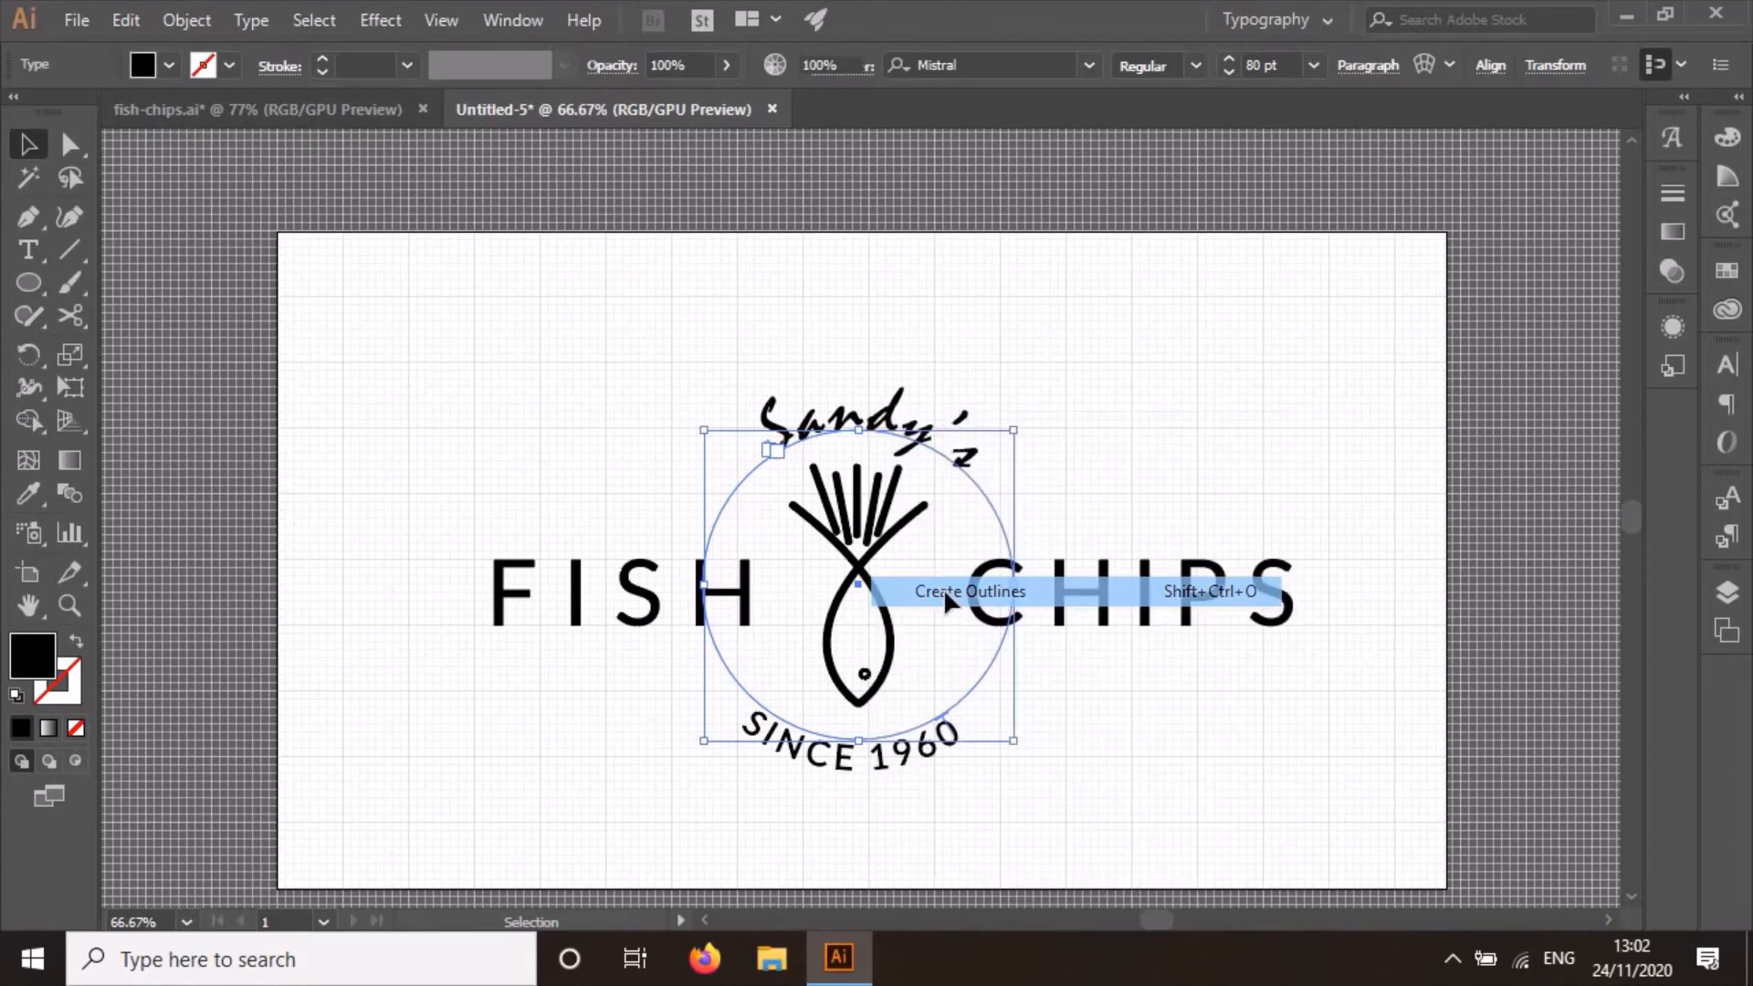
left_click(1112, 714)
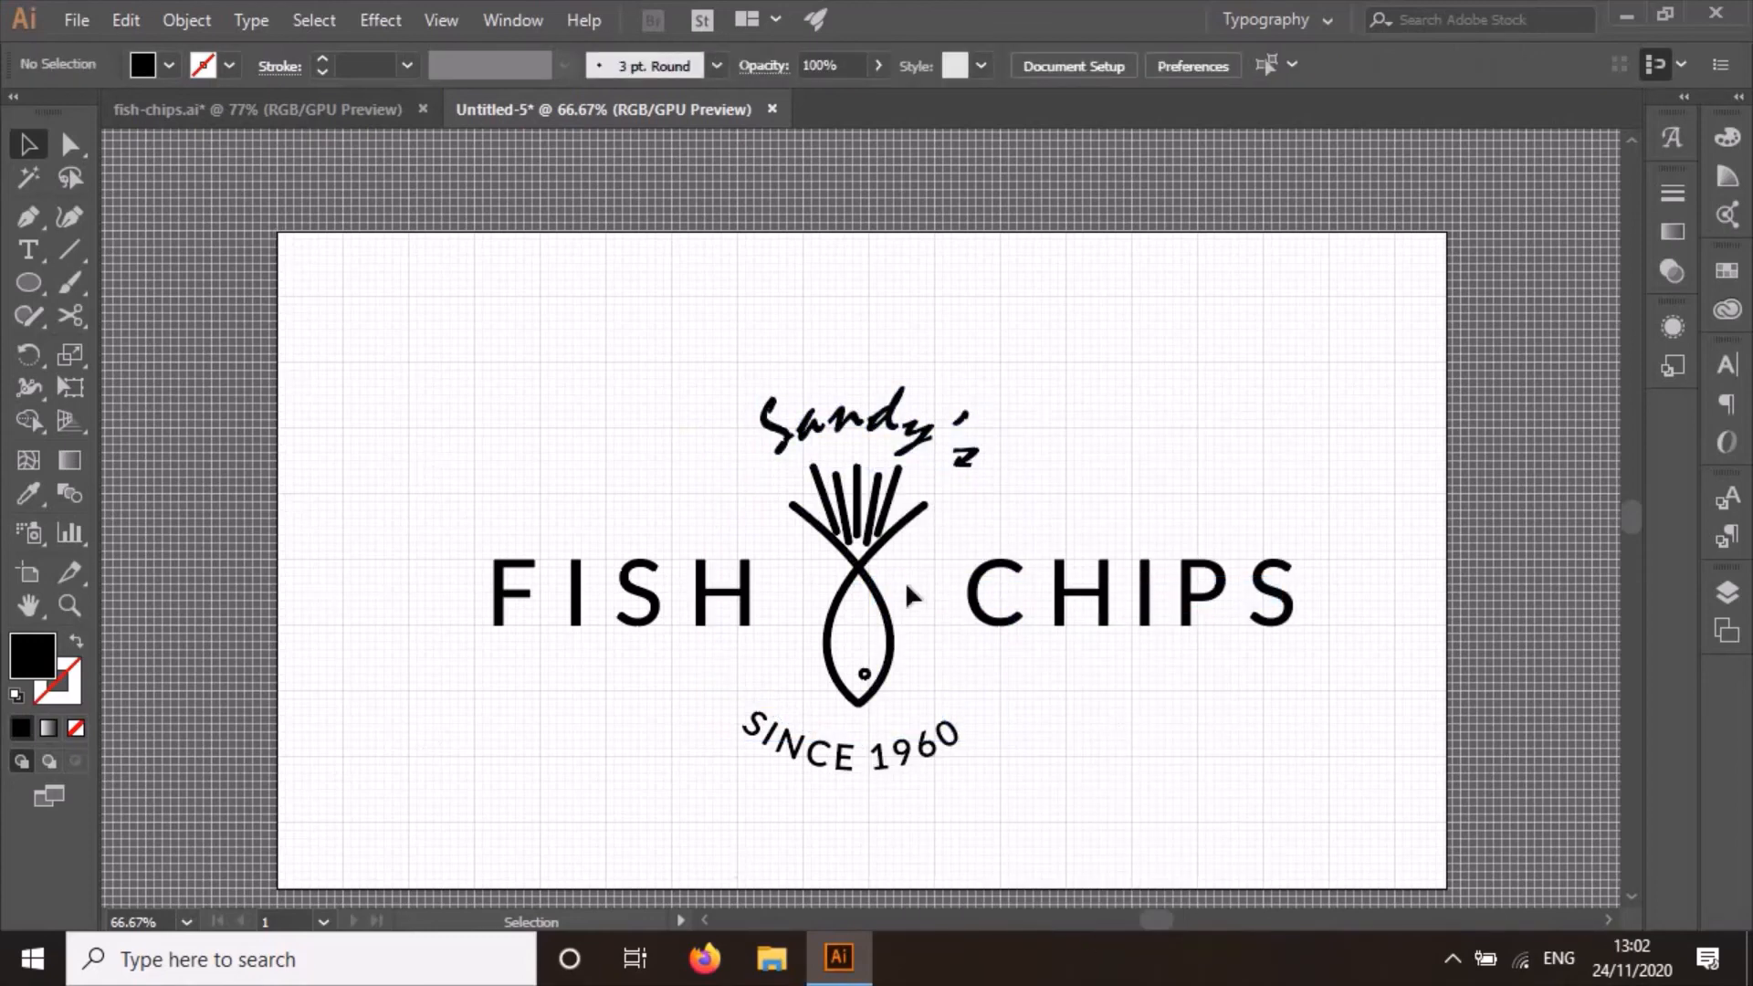
Nudge the SINCE 1960 lettering upwards, slightly closer to the fish symbol.
left_click(851, 751)
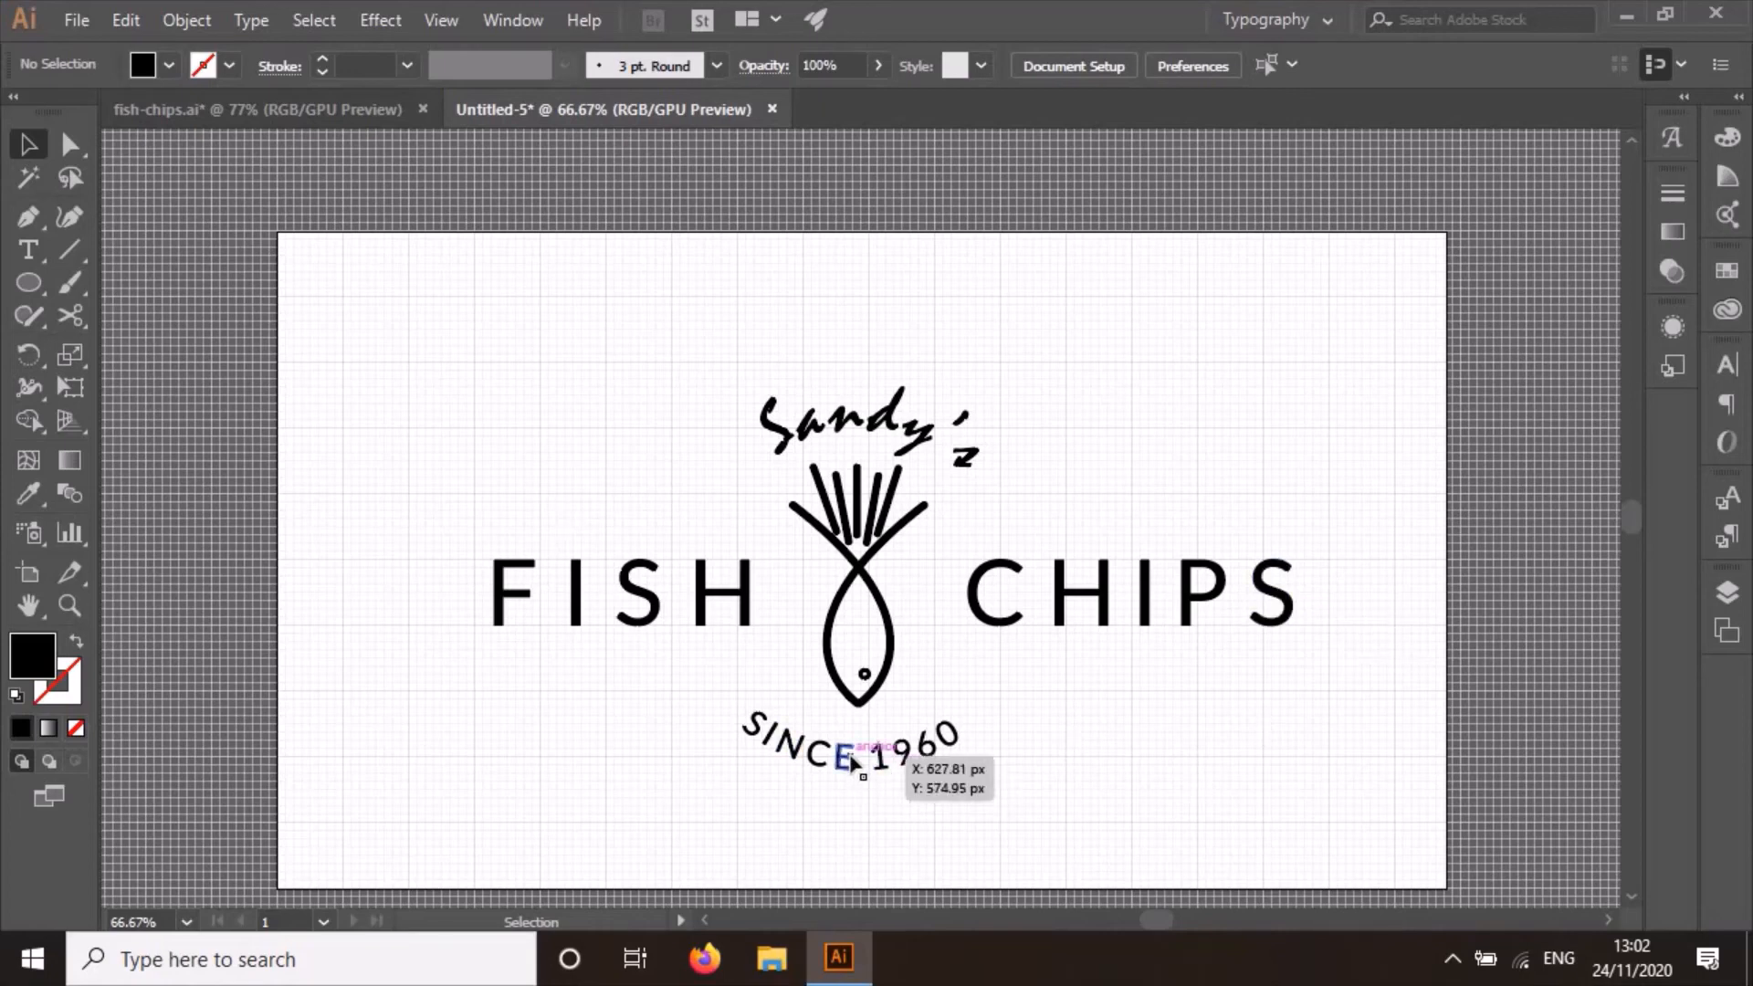
key("Up")
key("Up")
key("Up")
key("Up")
key("Up")
key("Up")
key("Up")
key("Up")
key("Up")
key("Up")
key("Up")
key("Up")
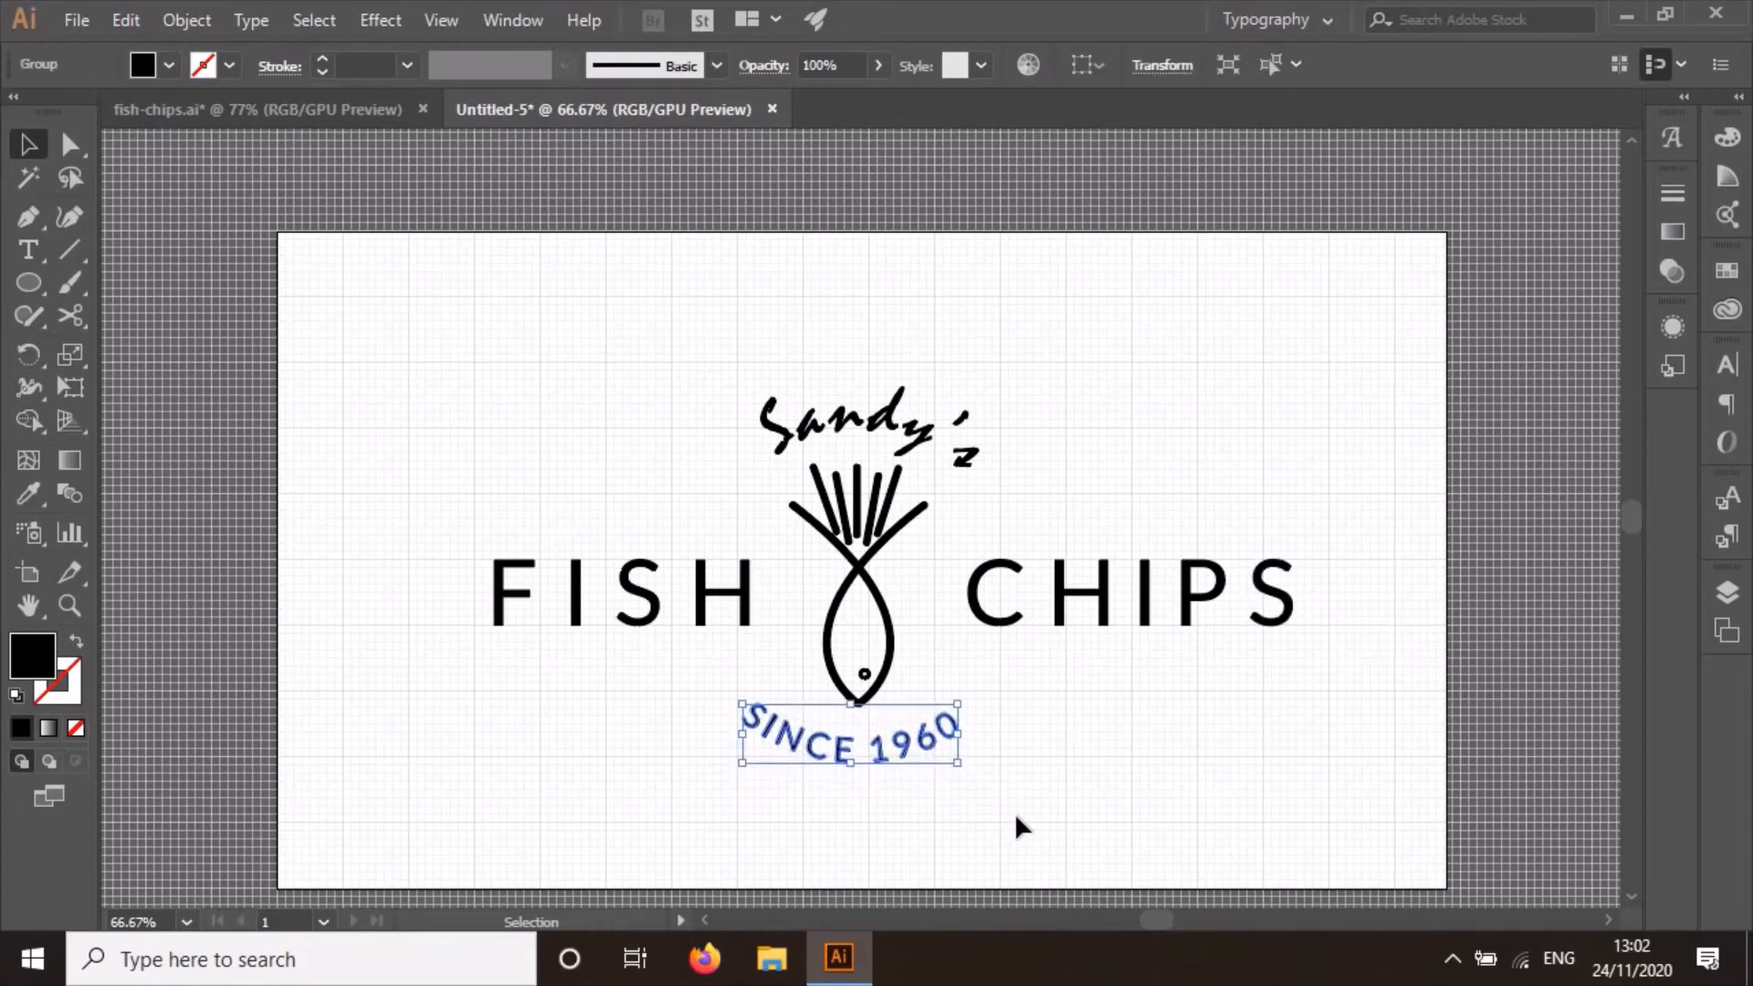
left_click(1137, 800)
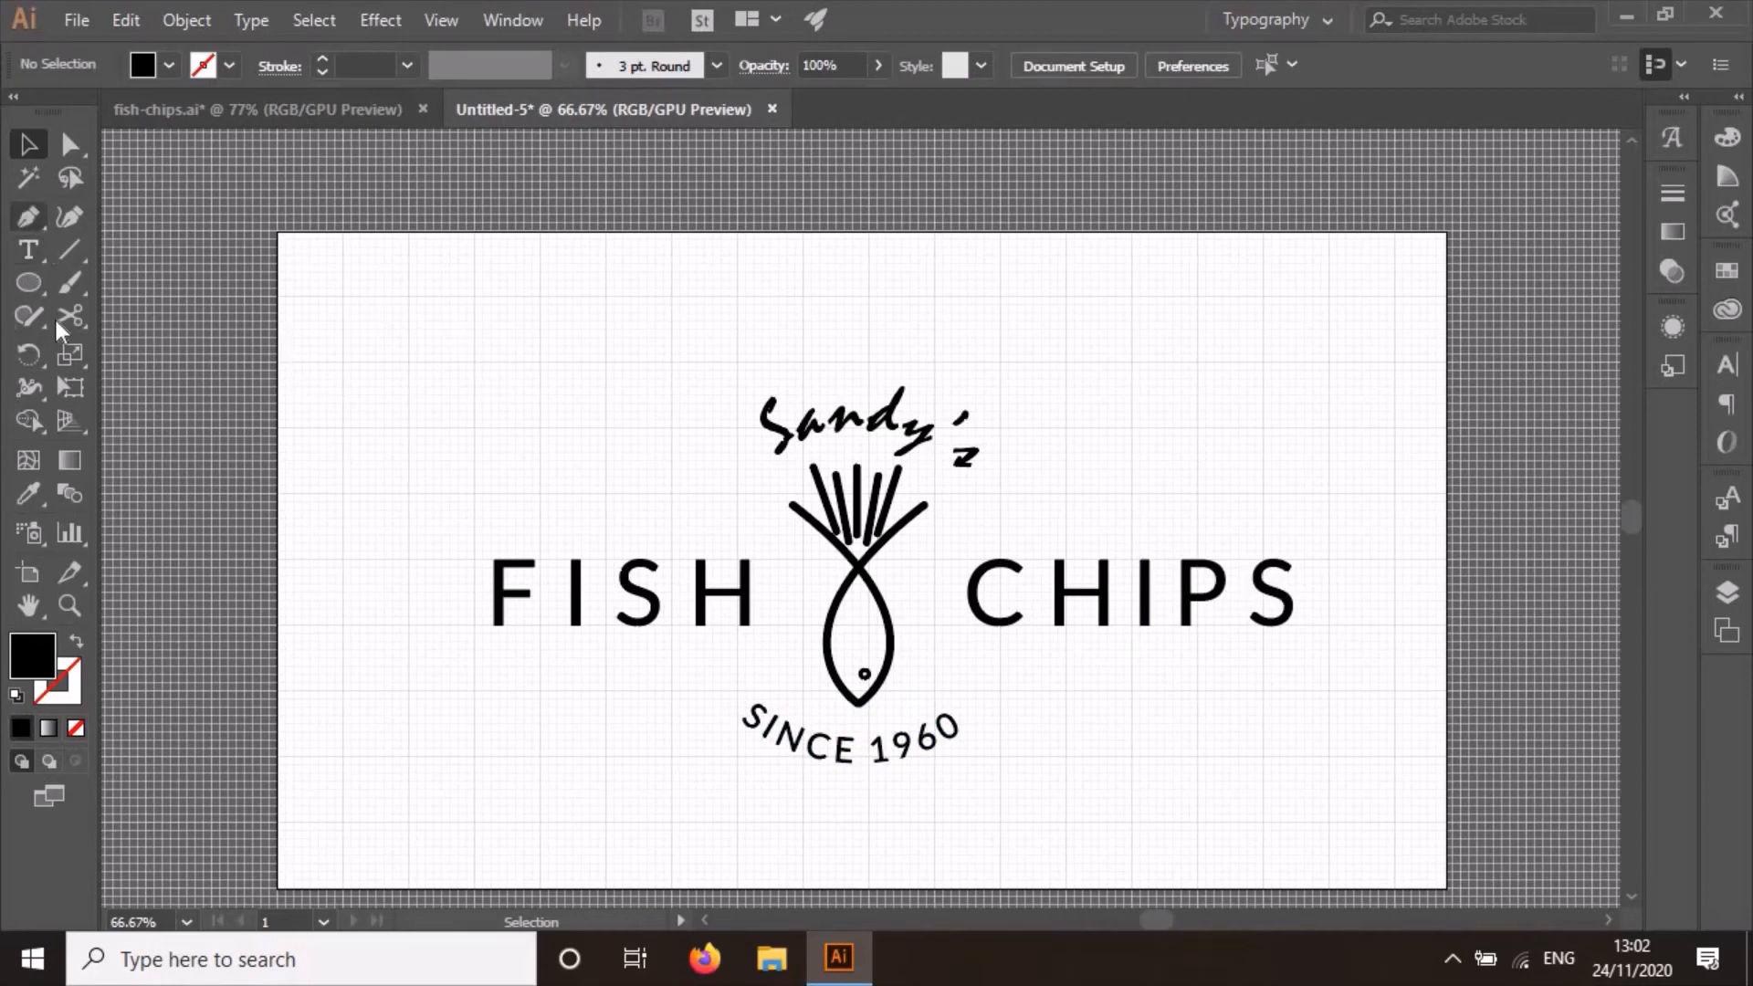
Draw a rectangle covering the whole artboard, 1280 px wide, from its upper-left to its lower-right corner.
left_click(28, 283)
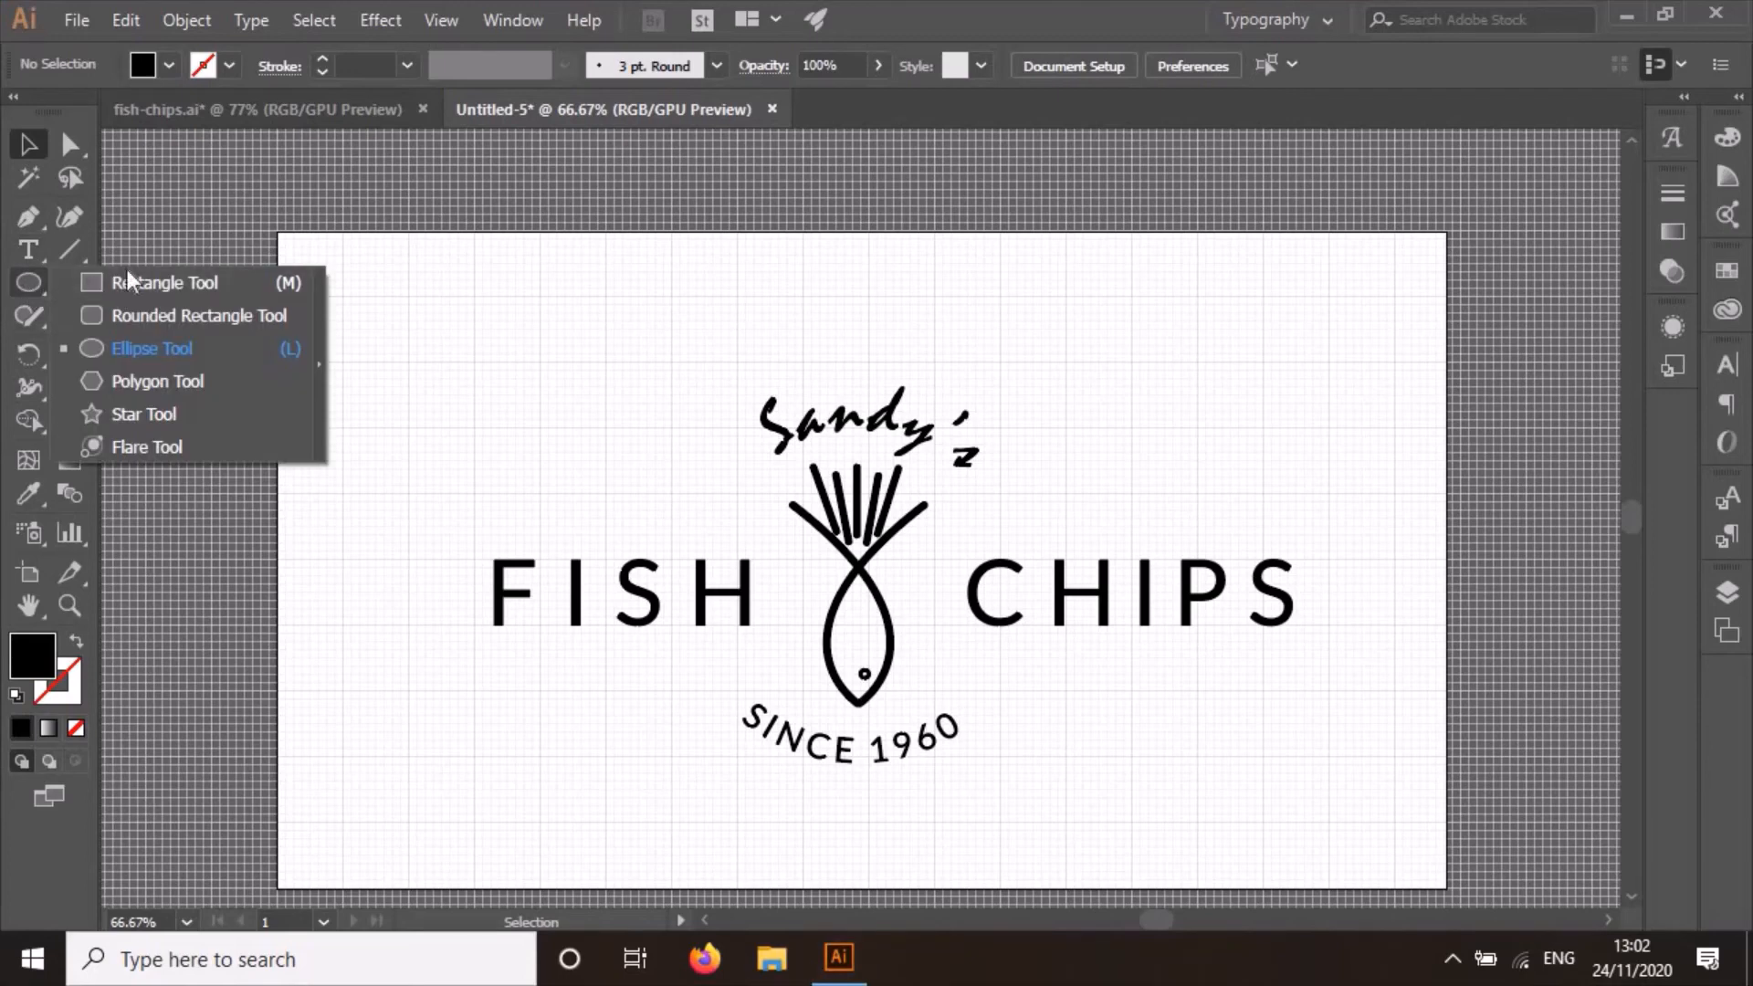
left_click(233, 282)
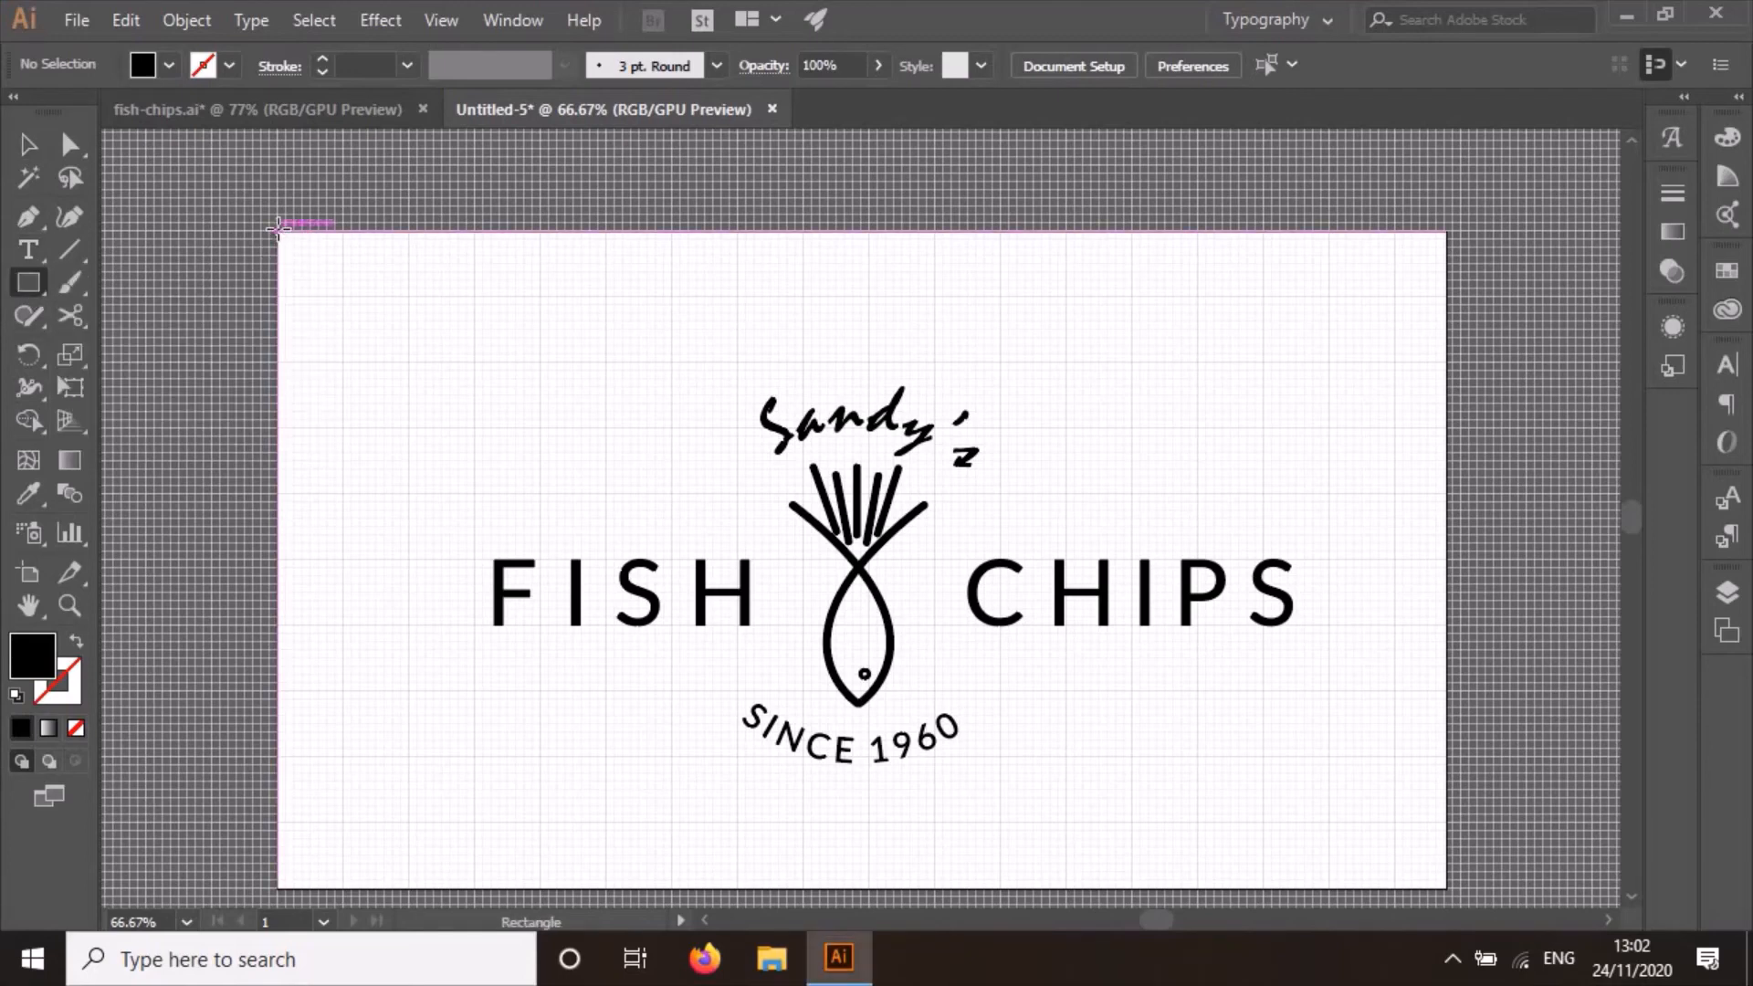
left_click_drag(278, 230, 1442, 893)
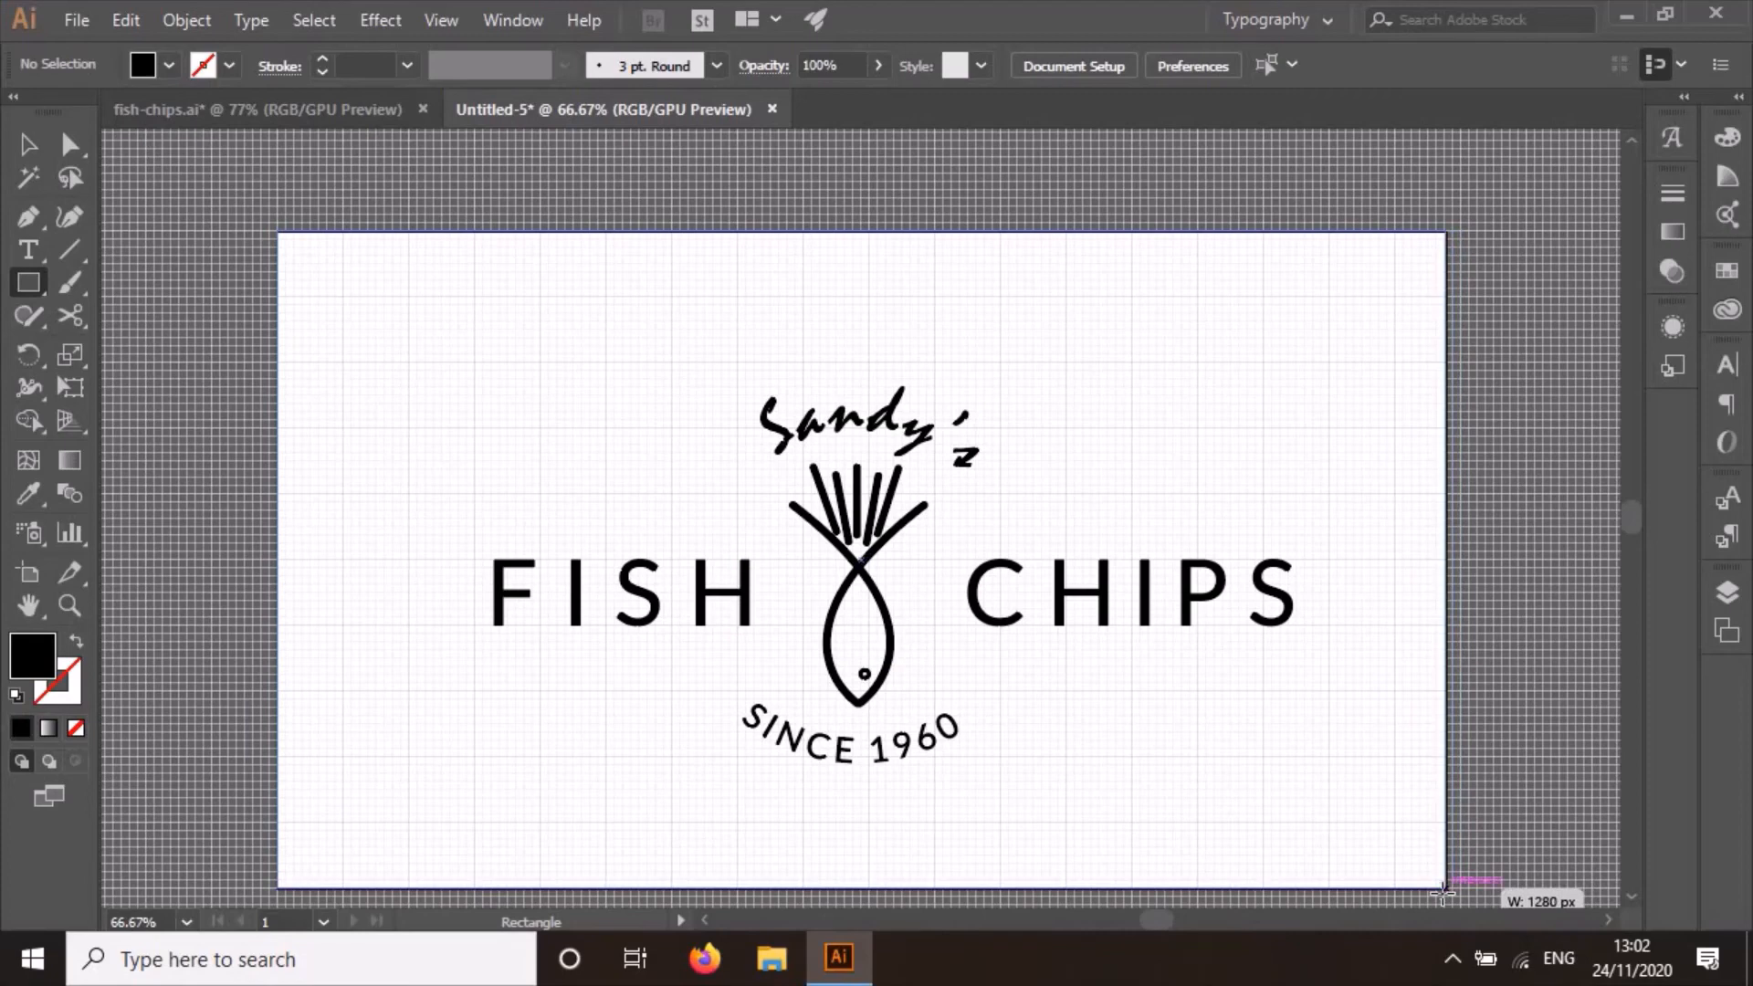
left_click_drag(1443, 893, 1445, 895)
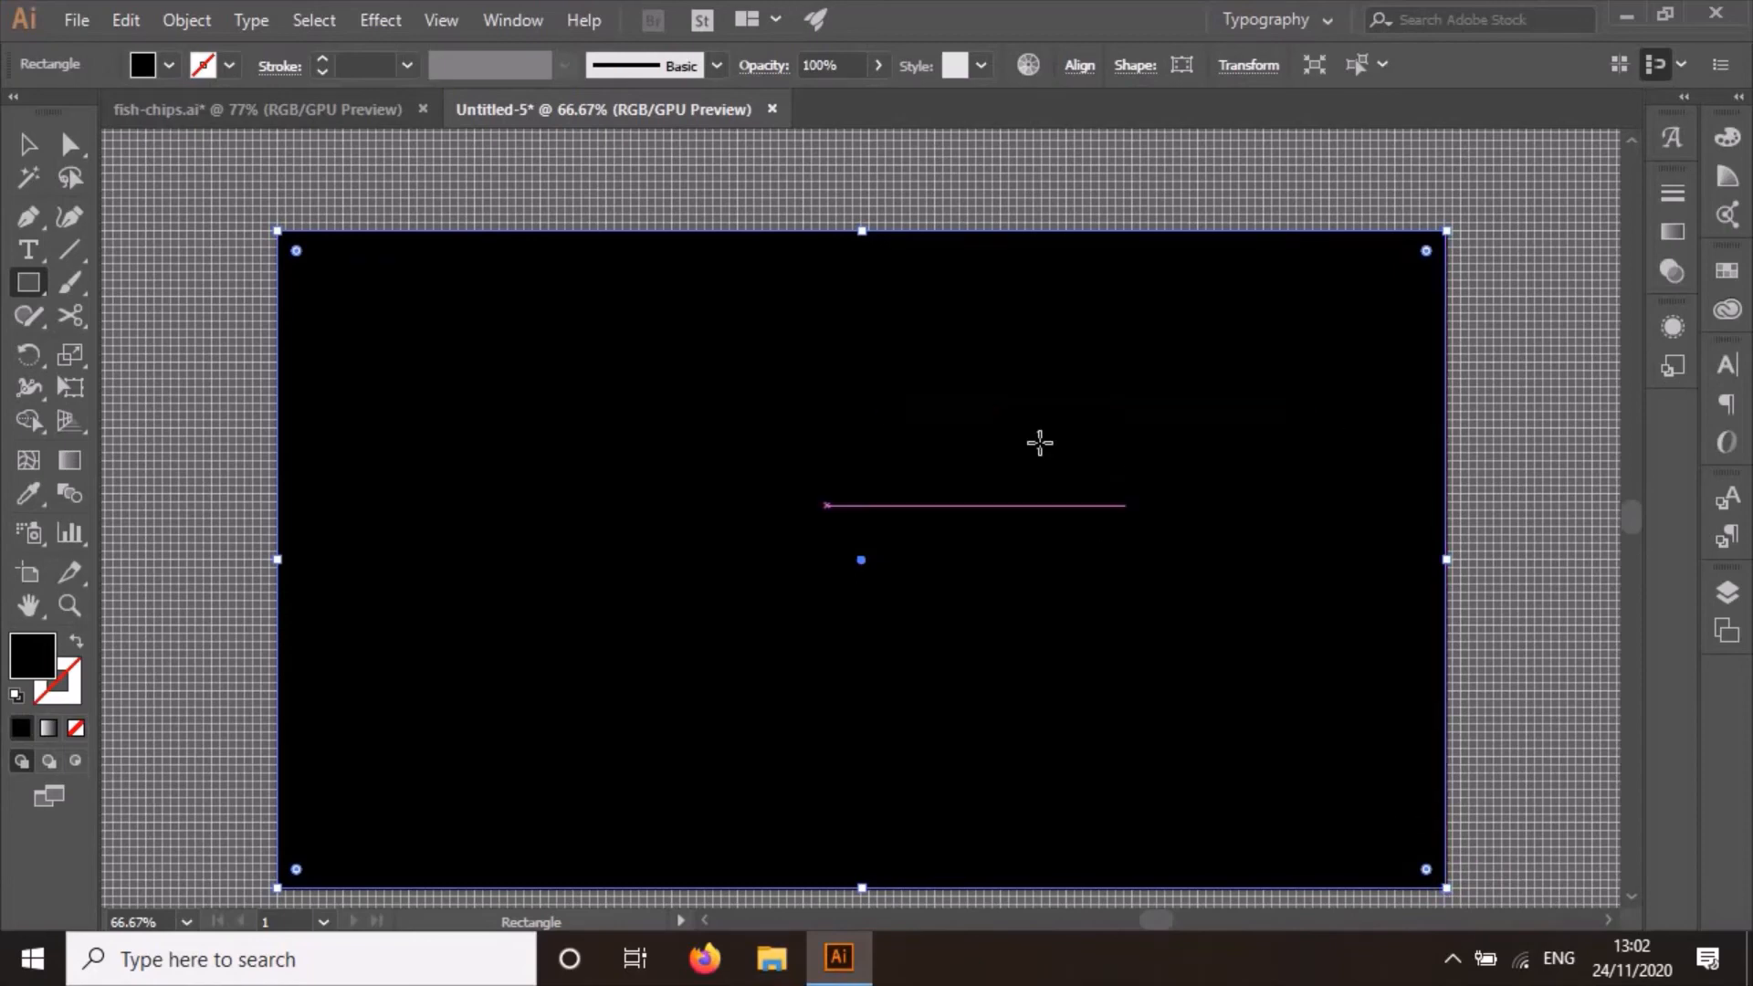
Copy the background's hex colour F14F40 from fish-chips.ai and apply it as the fill of the new document's rectangle.
left_click(311, 111)
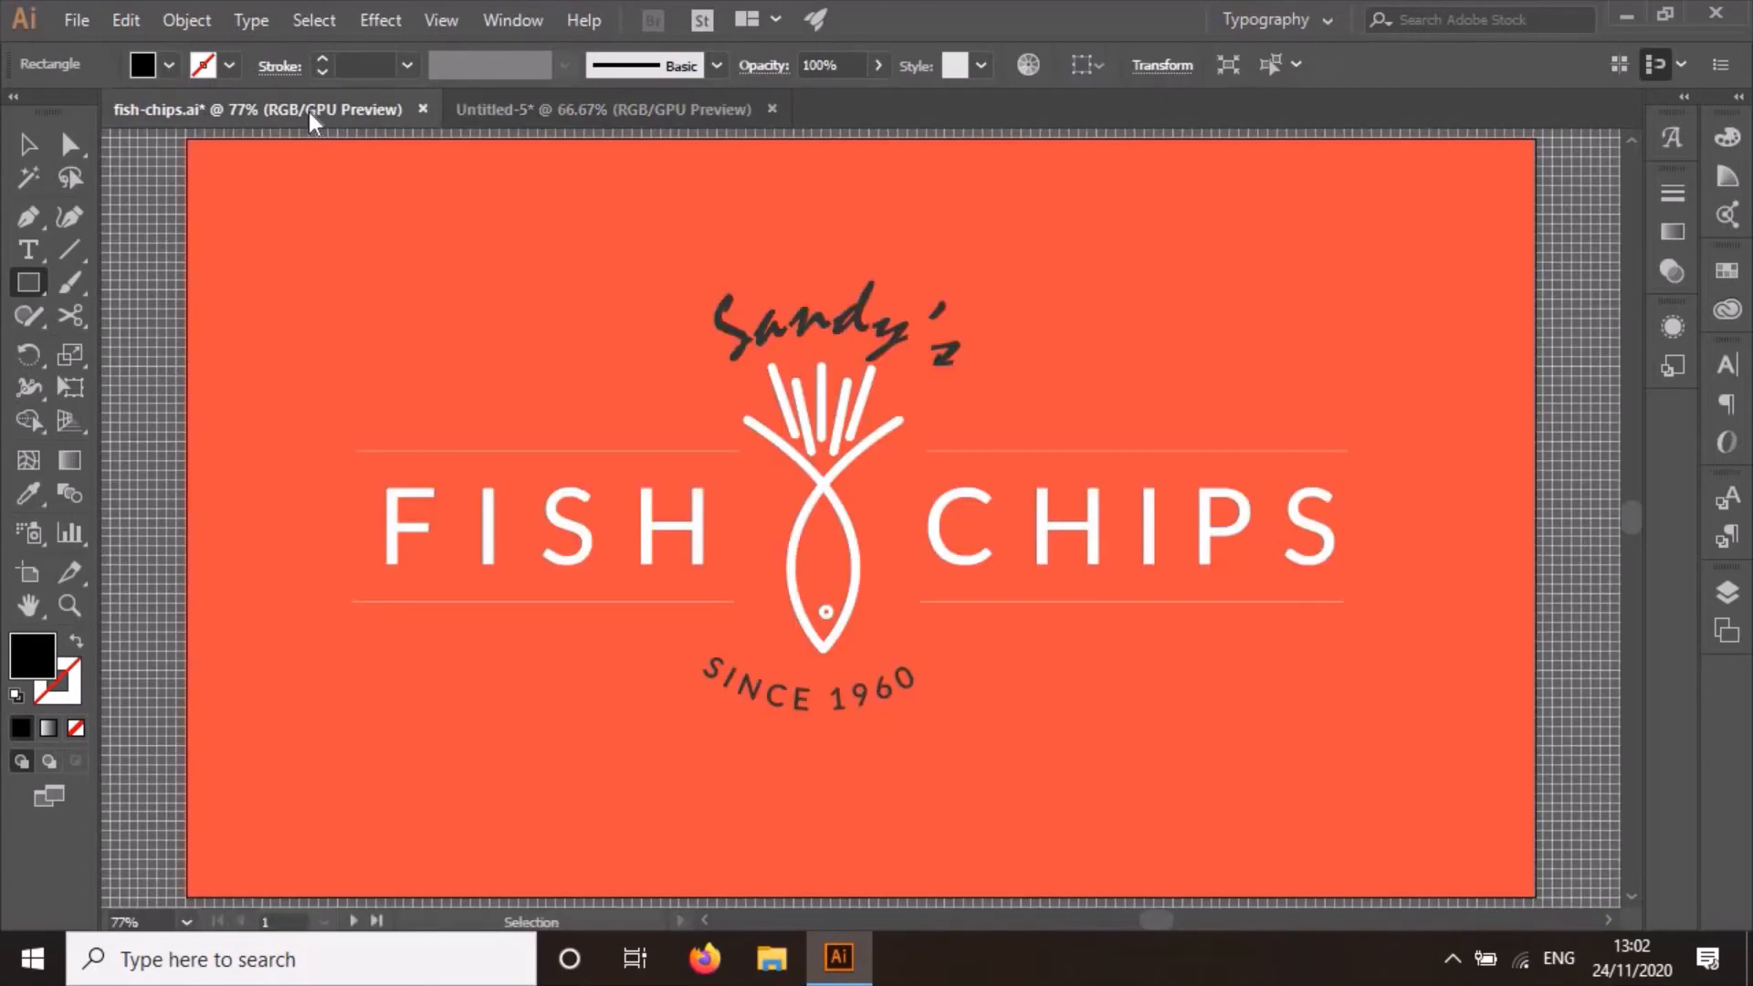
left_click(169, 66, "shift")
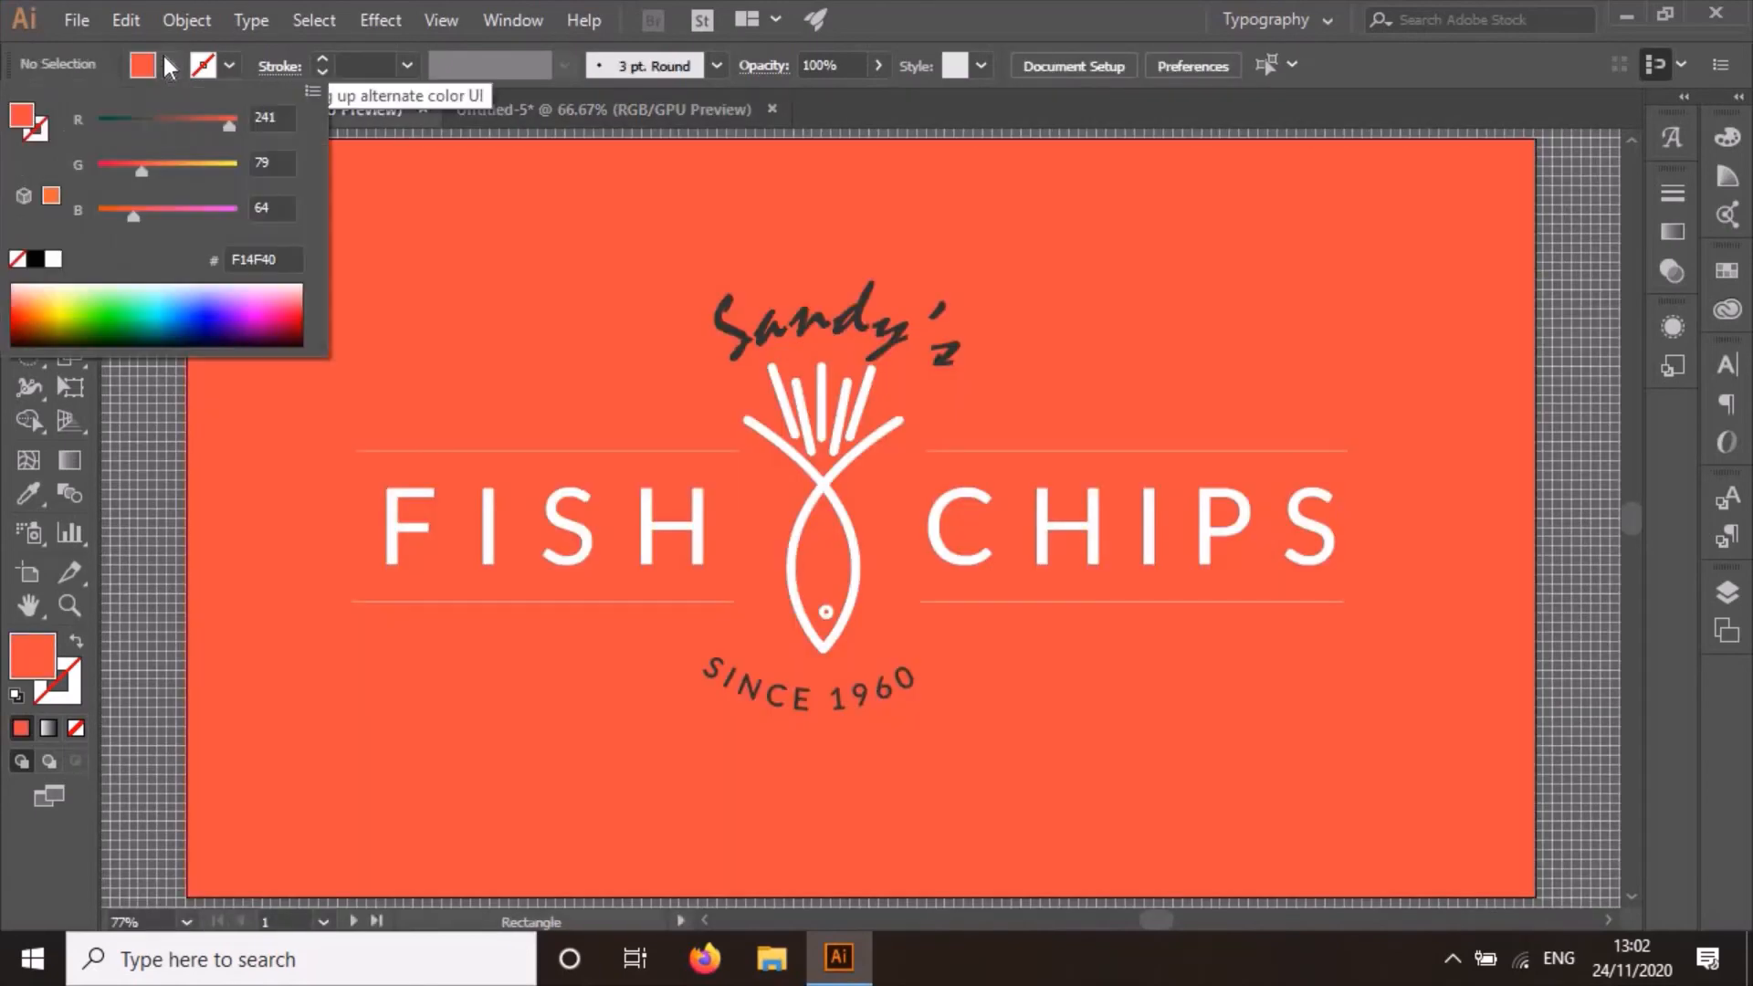
left_click(282, 256)
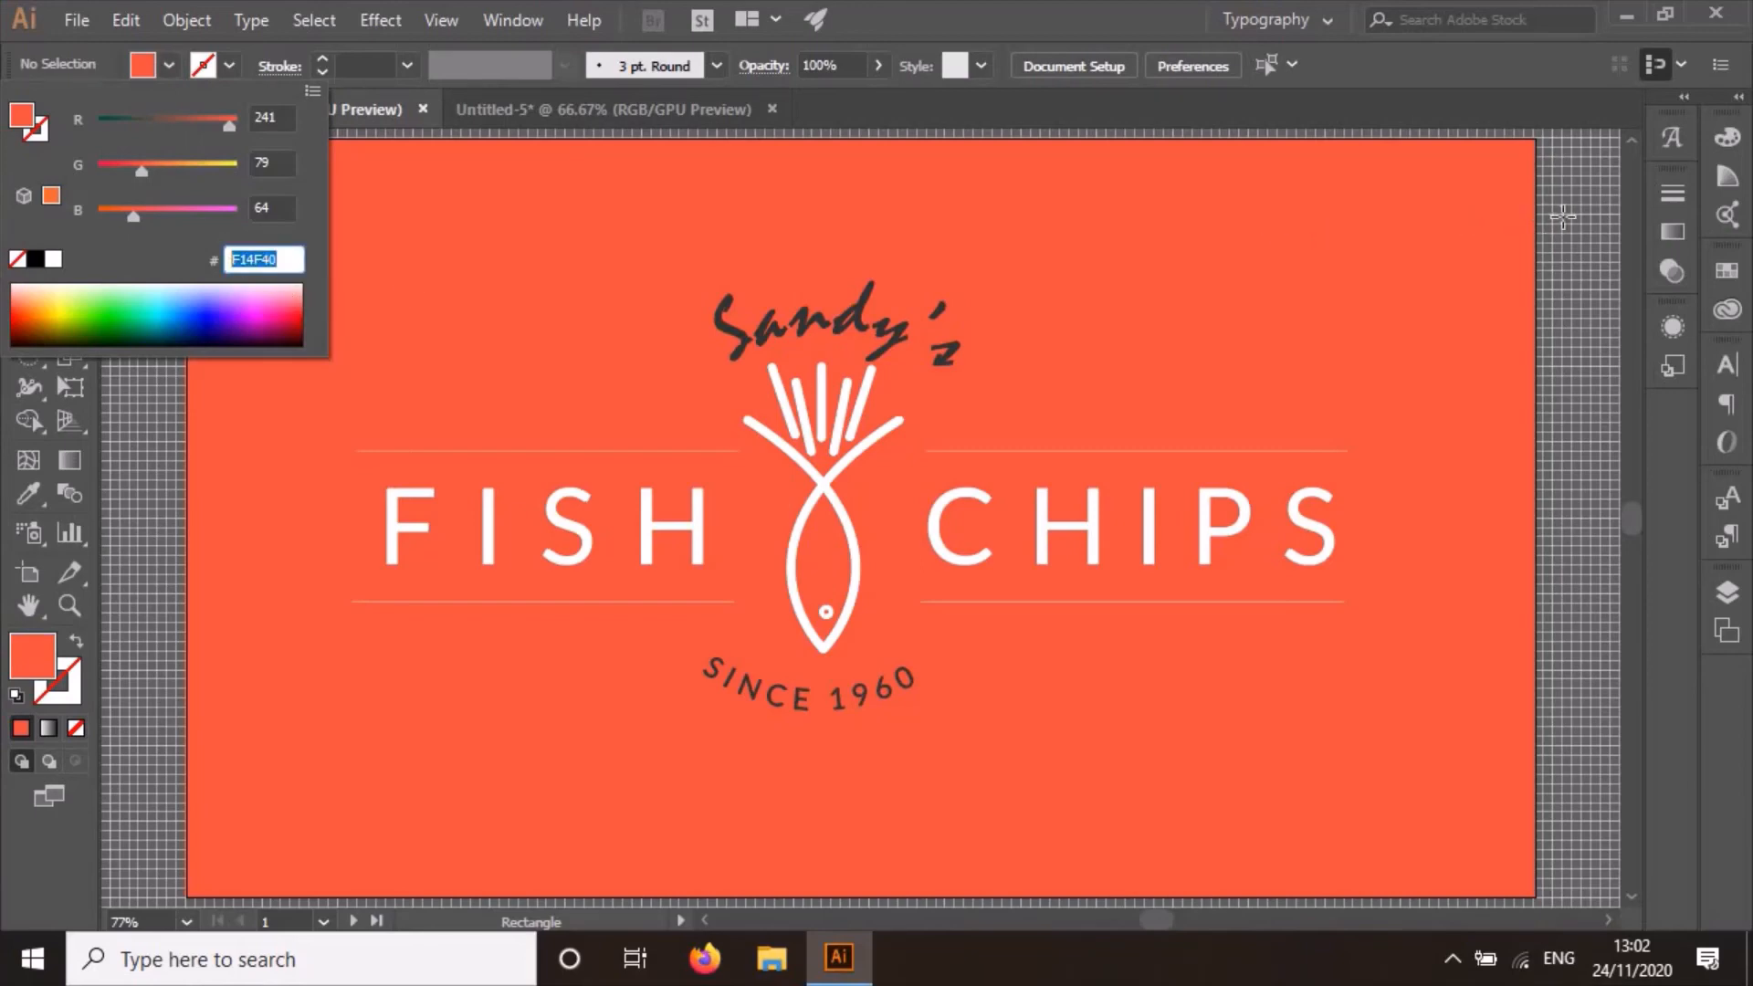
left_click(513, 117)
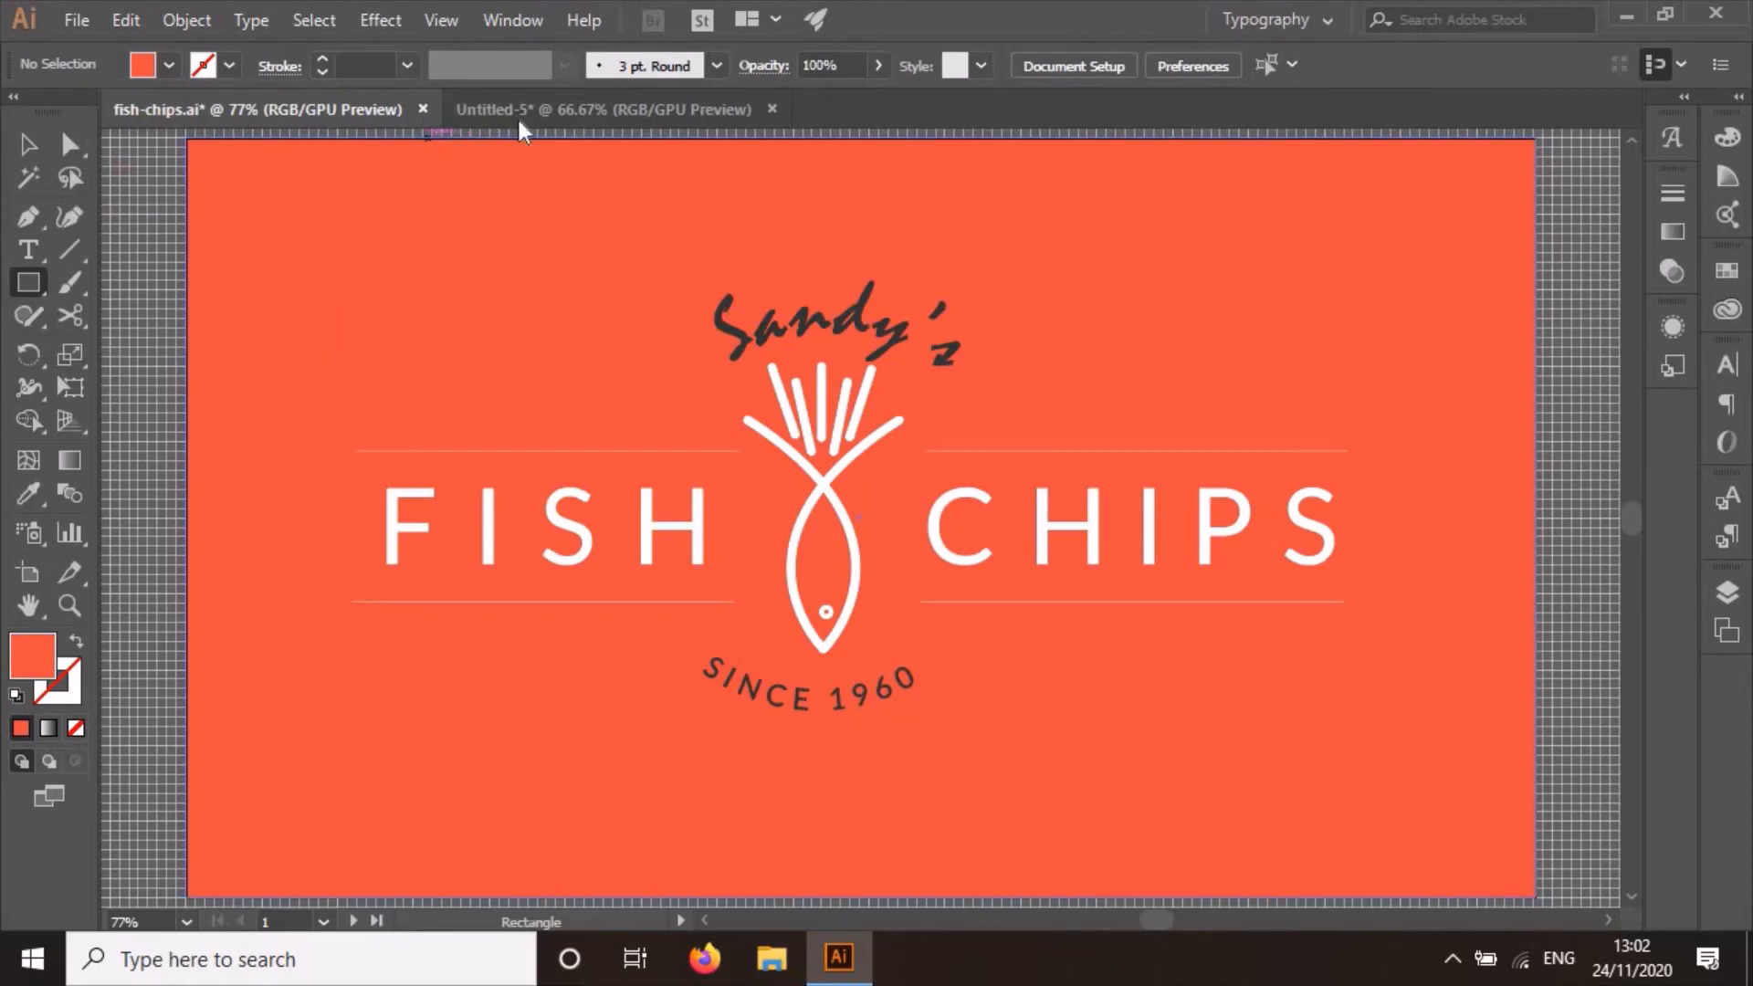
left_click(522, 111)
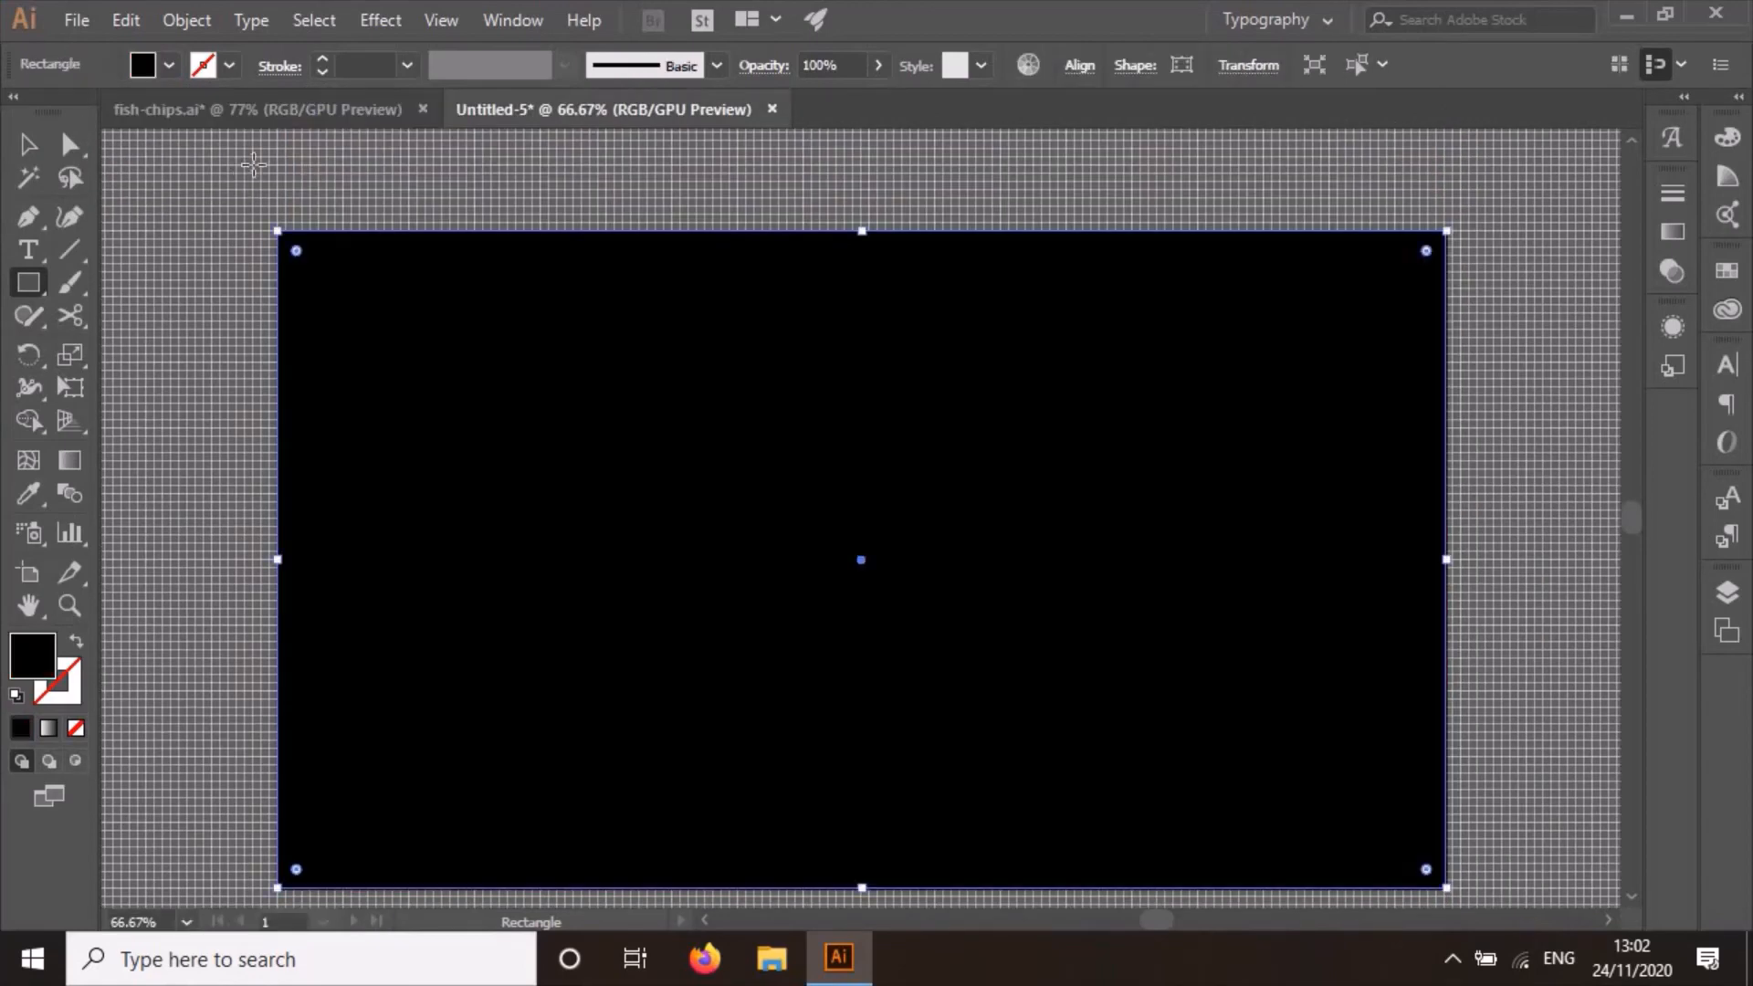
left_click(170, 66)
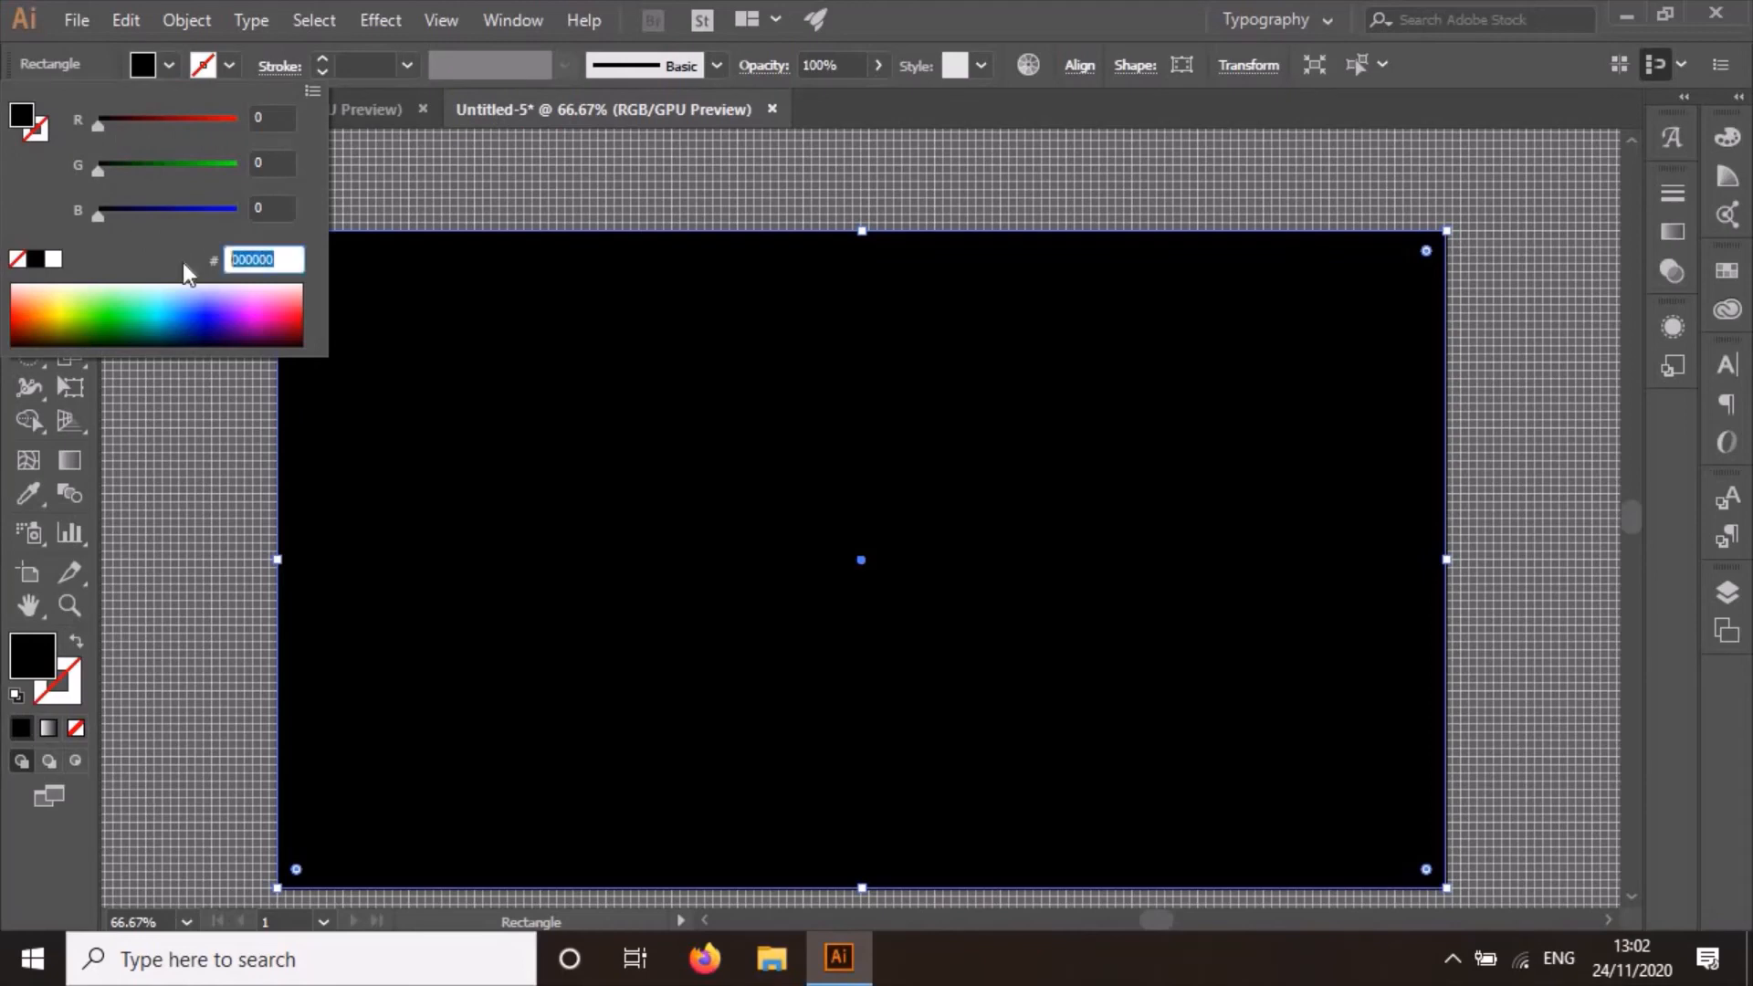
key("ctrl+v")
key("Return")
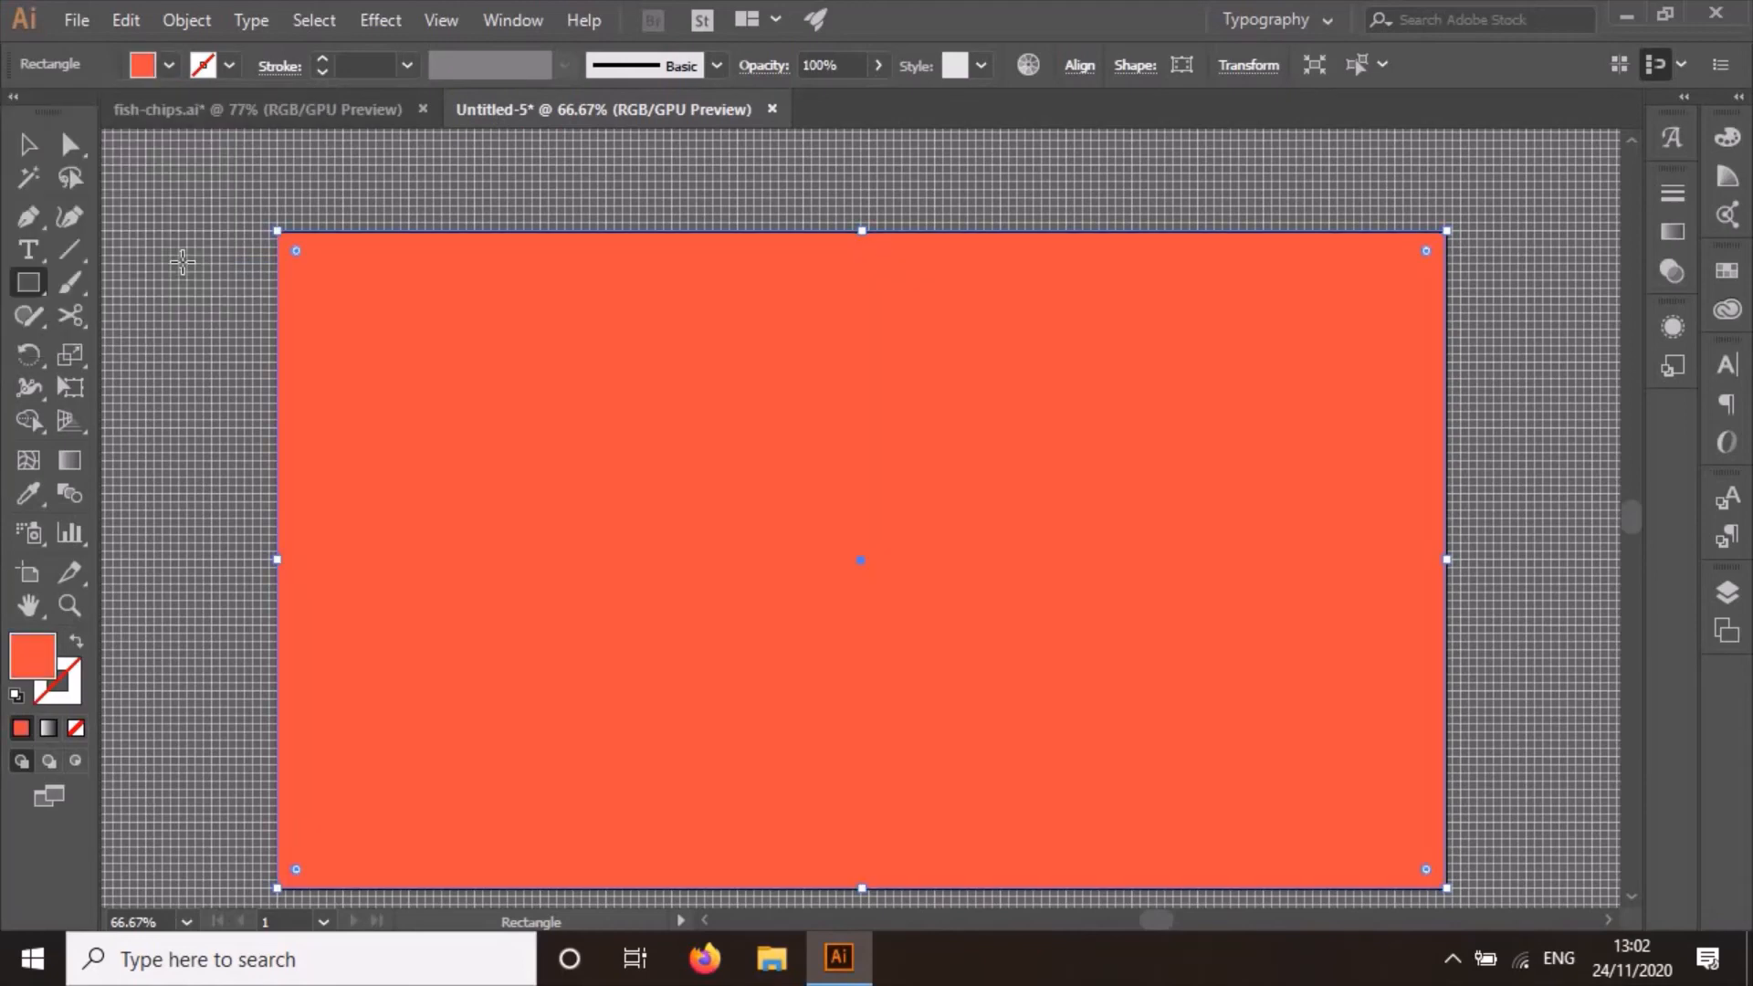
Send the red background rectangle to the back, behind all the logo artwork.
left_click(24, 146)
right_click(1387, 595)
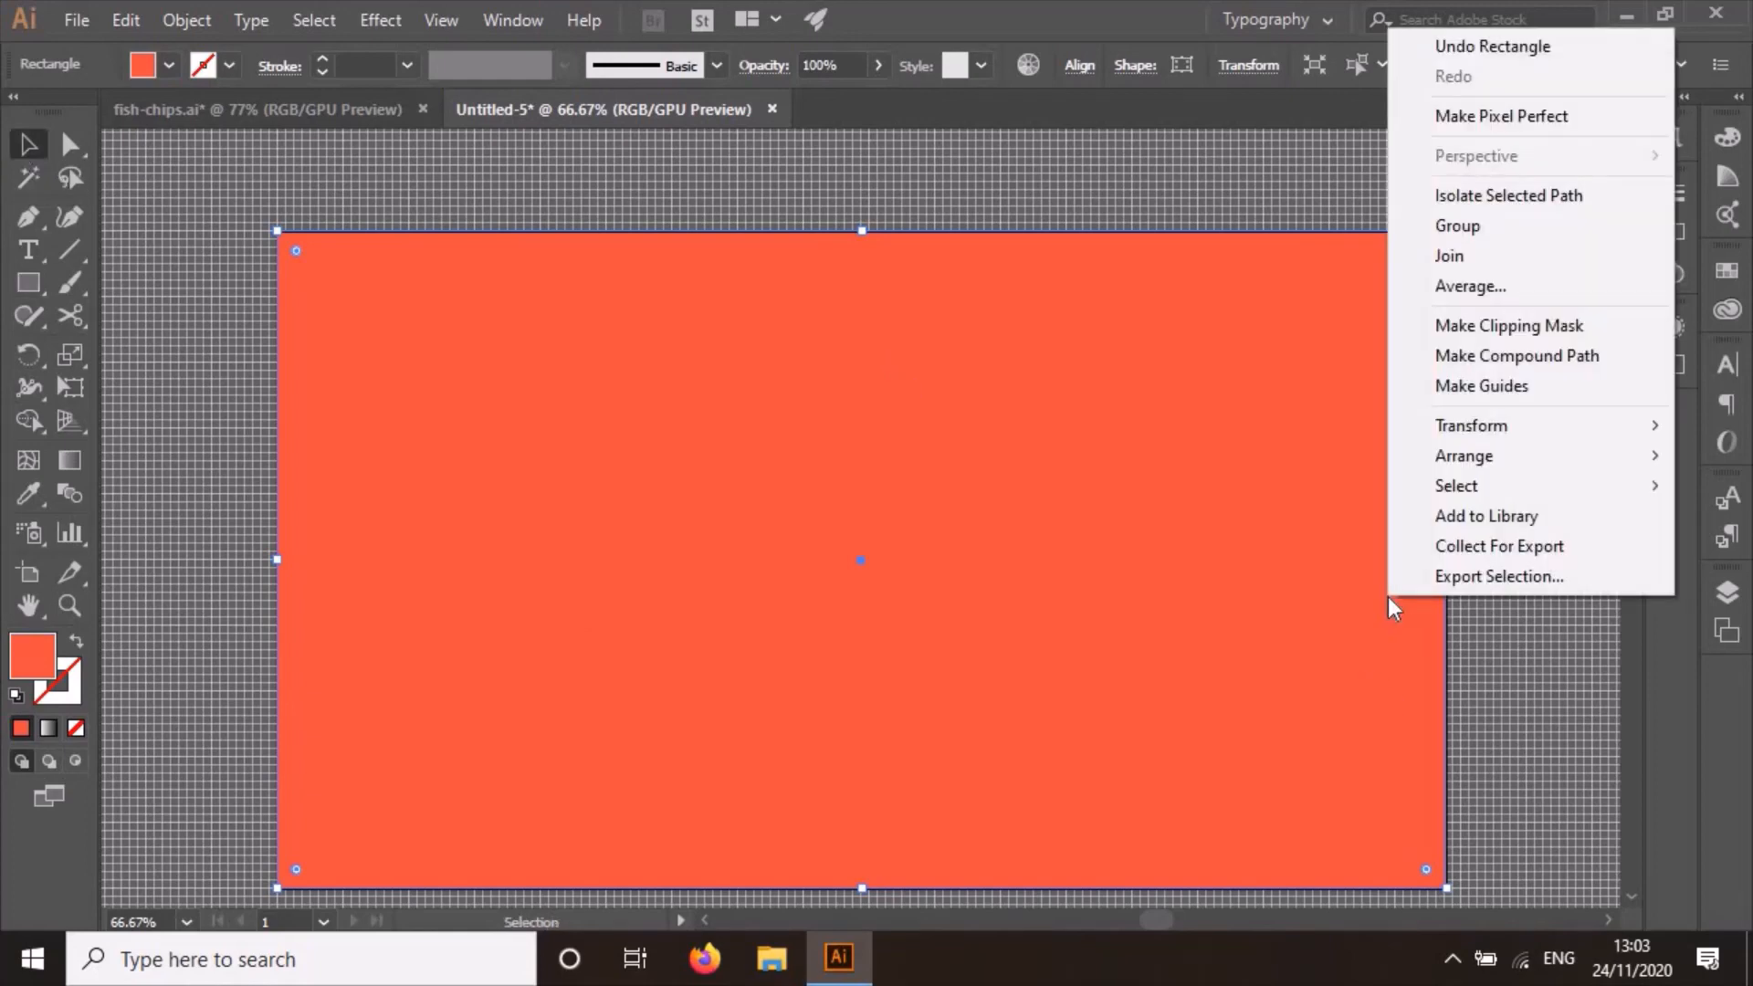
mouse_move(1507, 454)
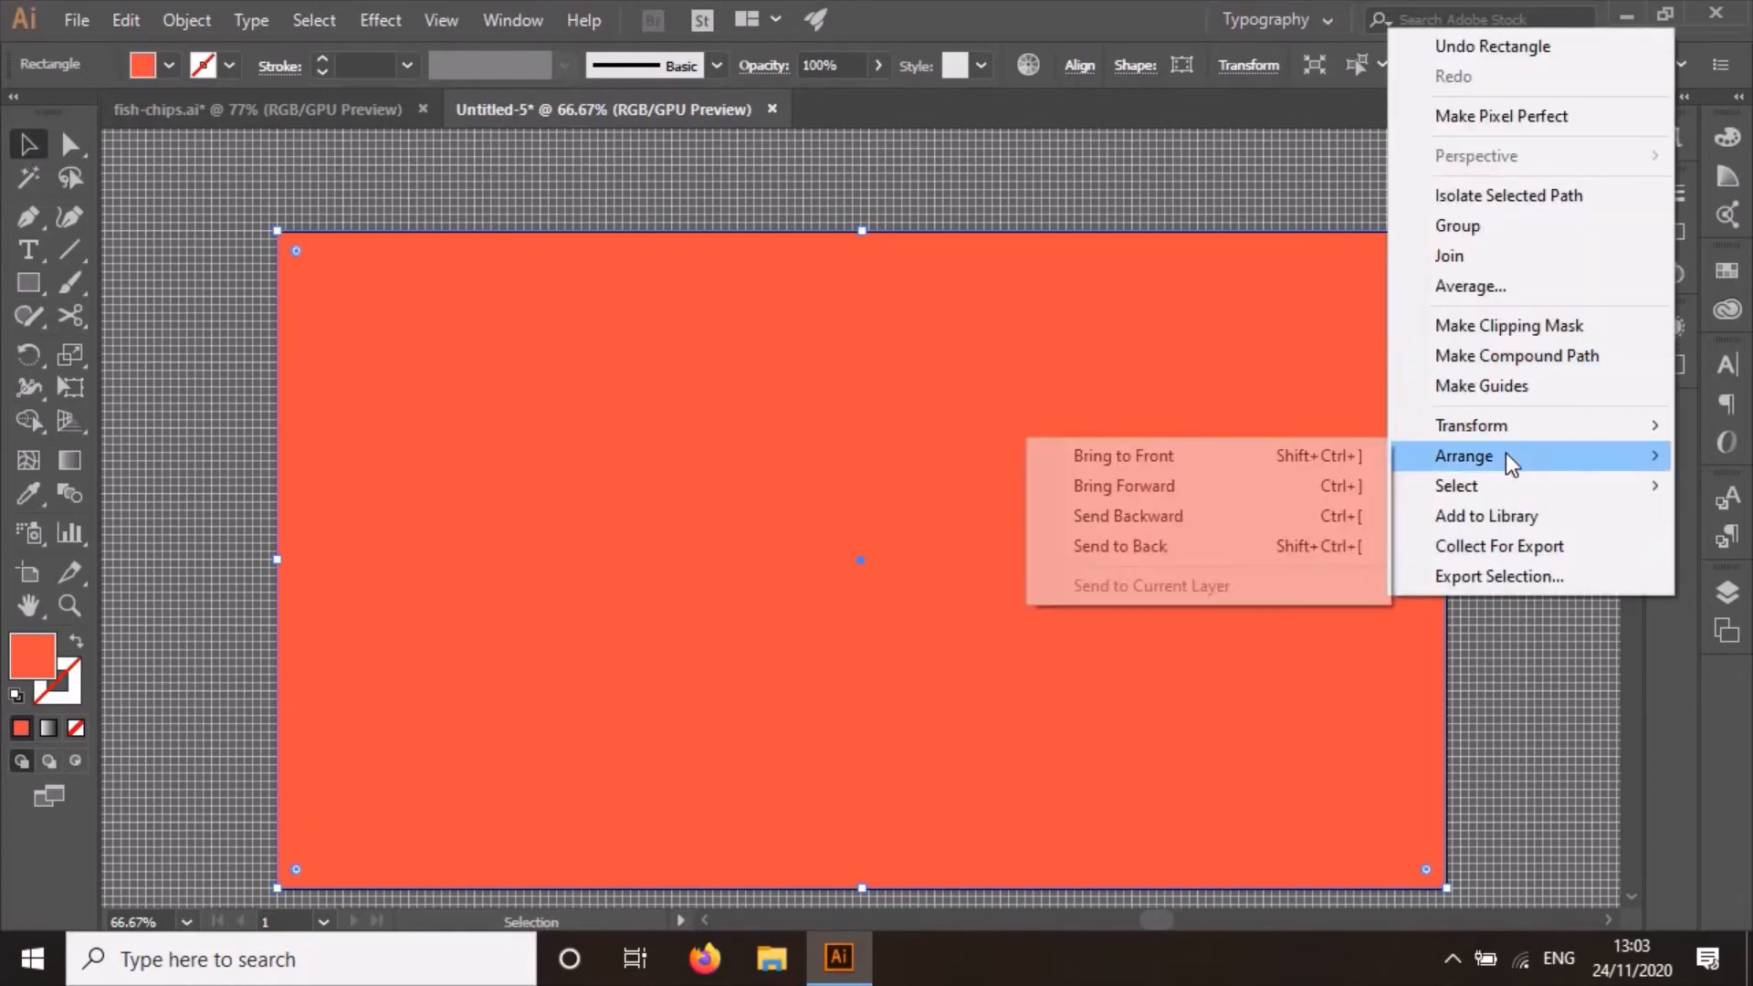
left_click(1203, 551)
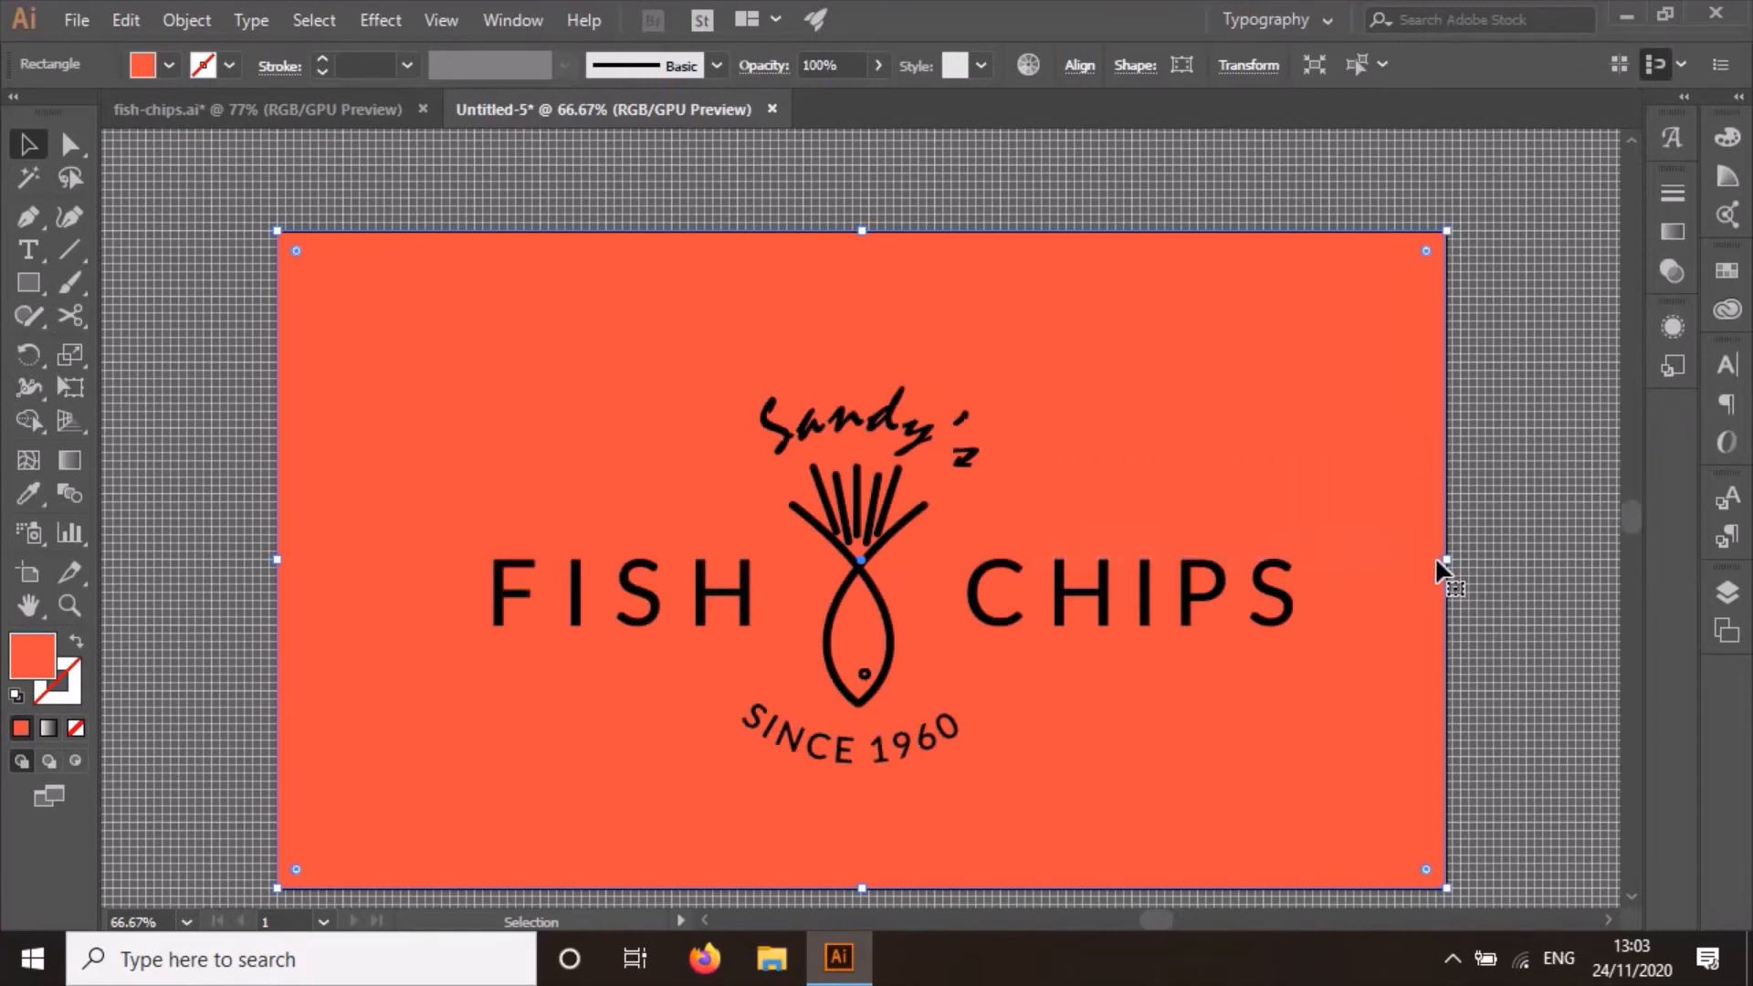
left_click(1530, 554)
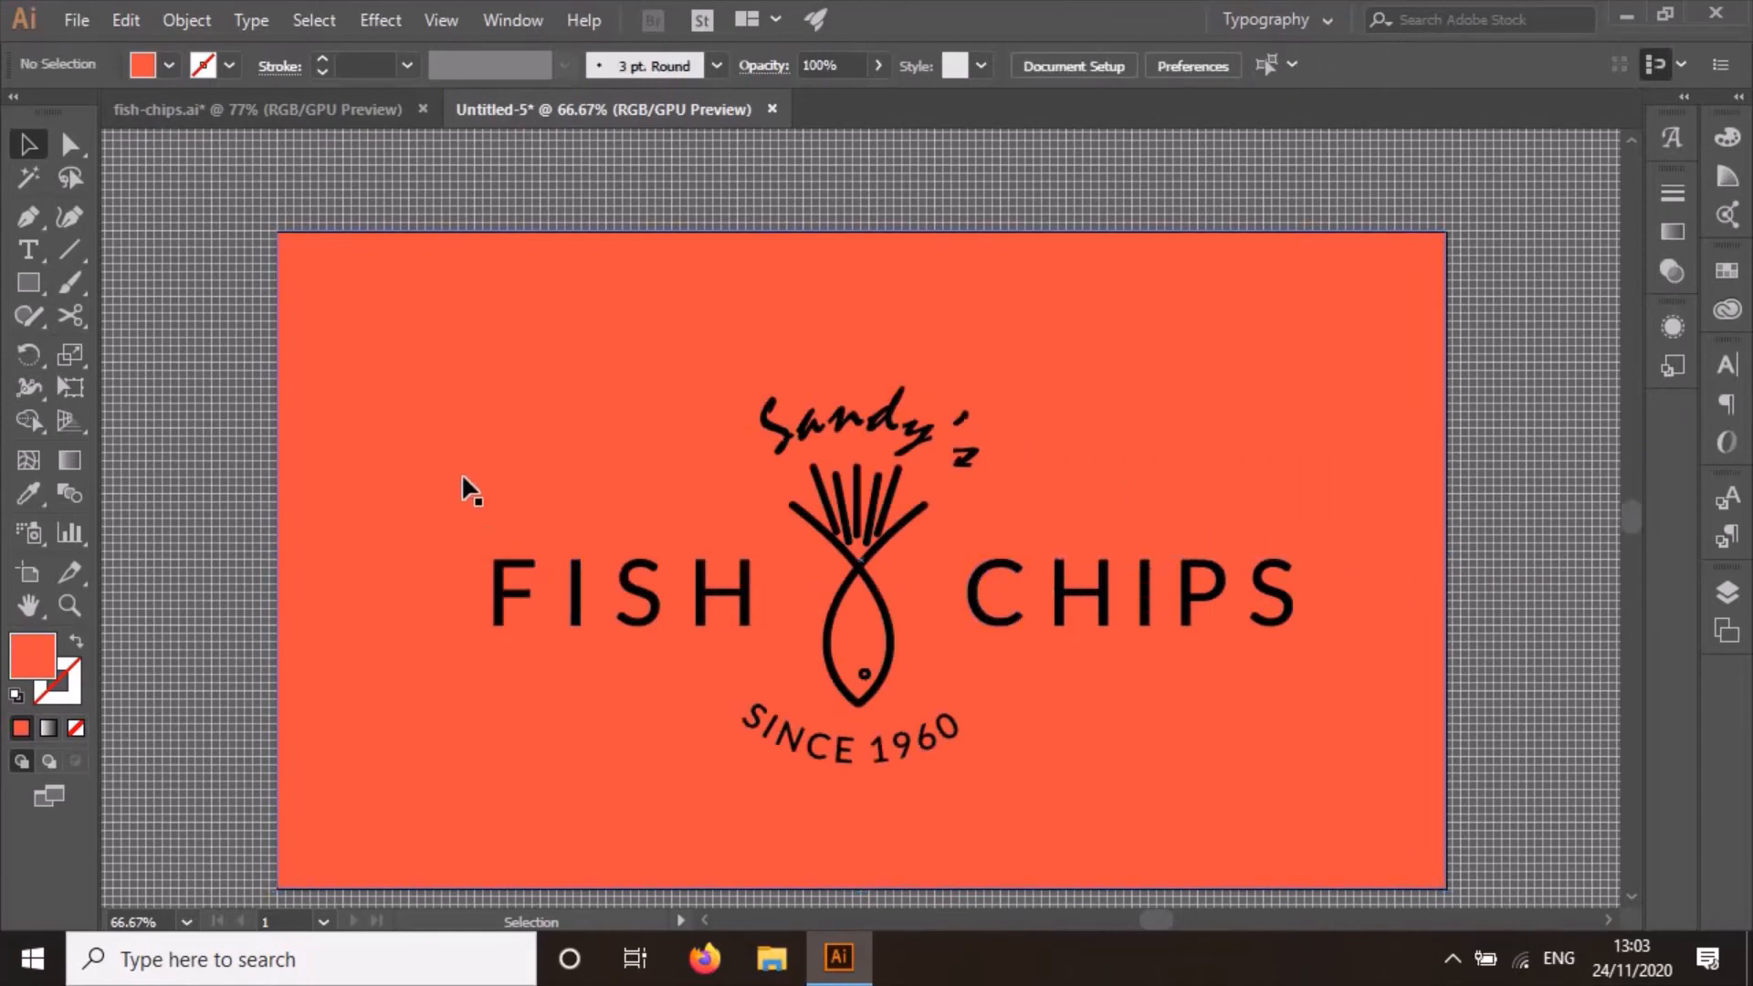
Lock the background rectangle inside Layer 1.
left_click(1729, 595)
left_click(1455, 359)
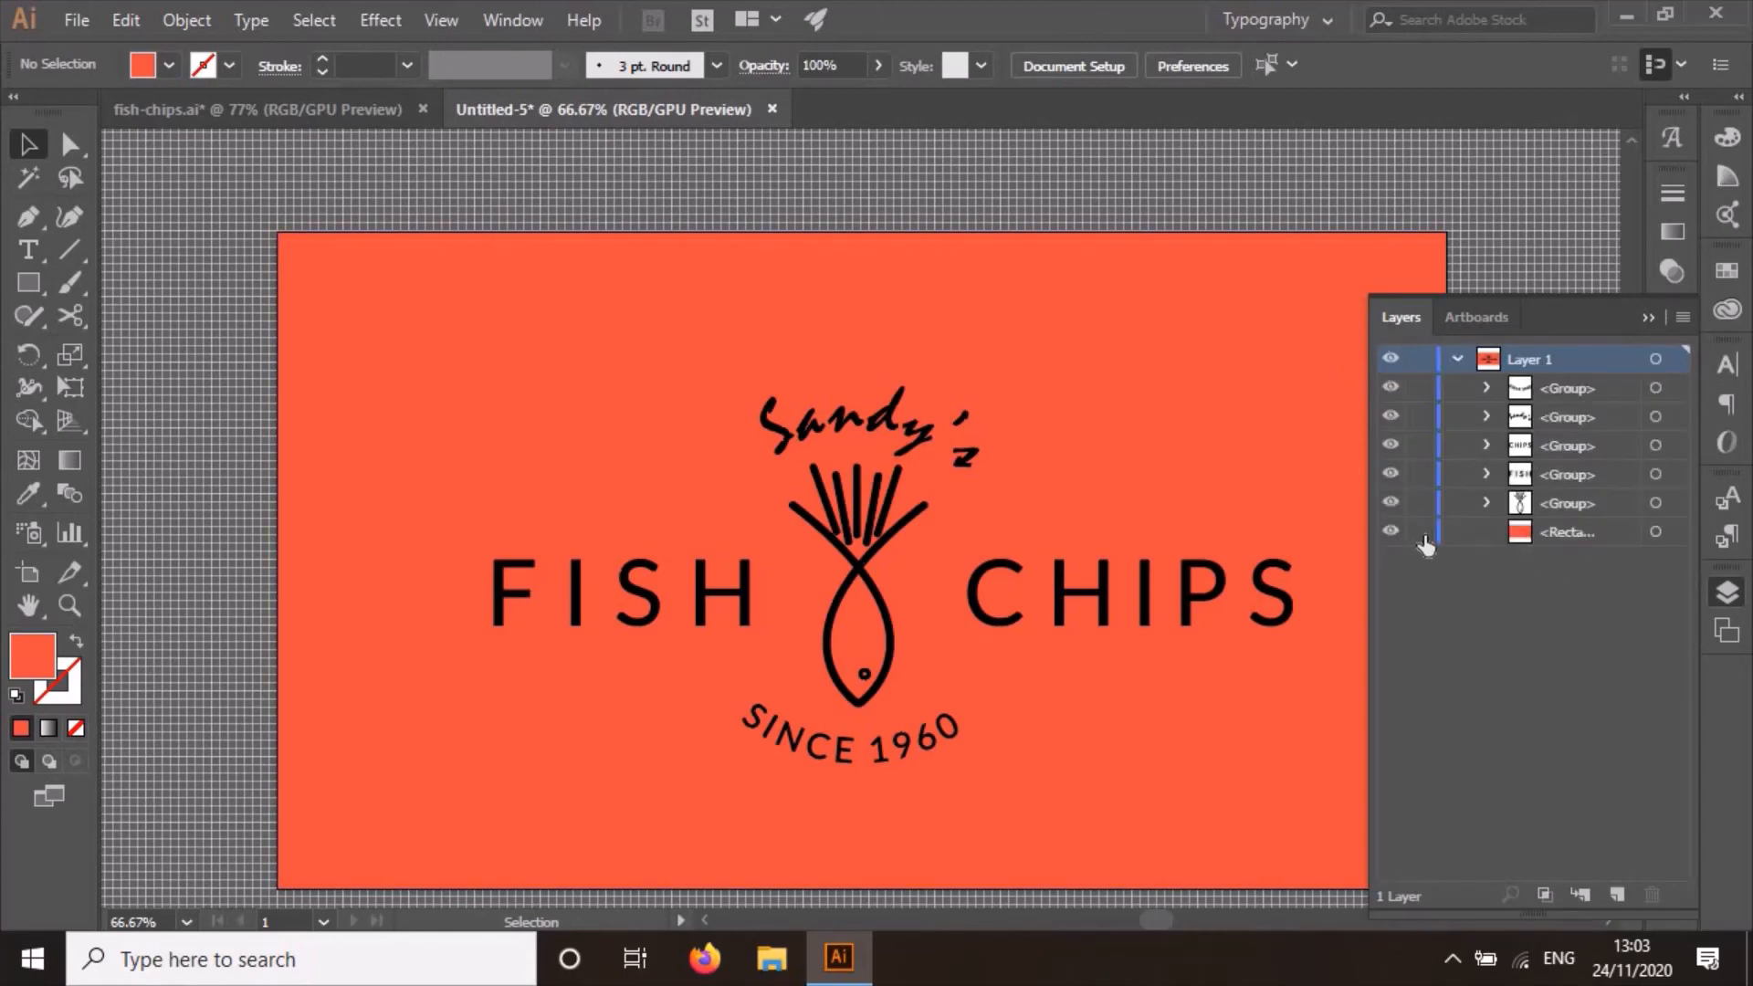
left_click(1648, 318)
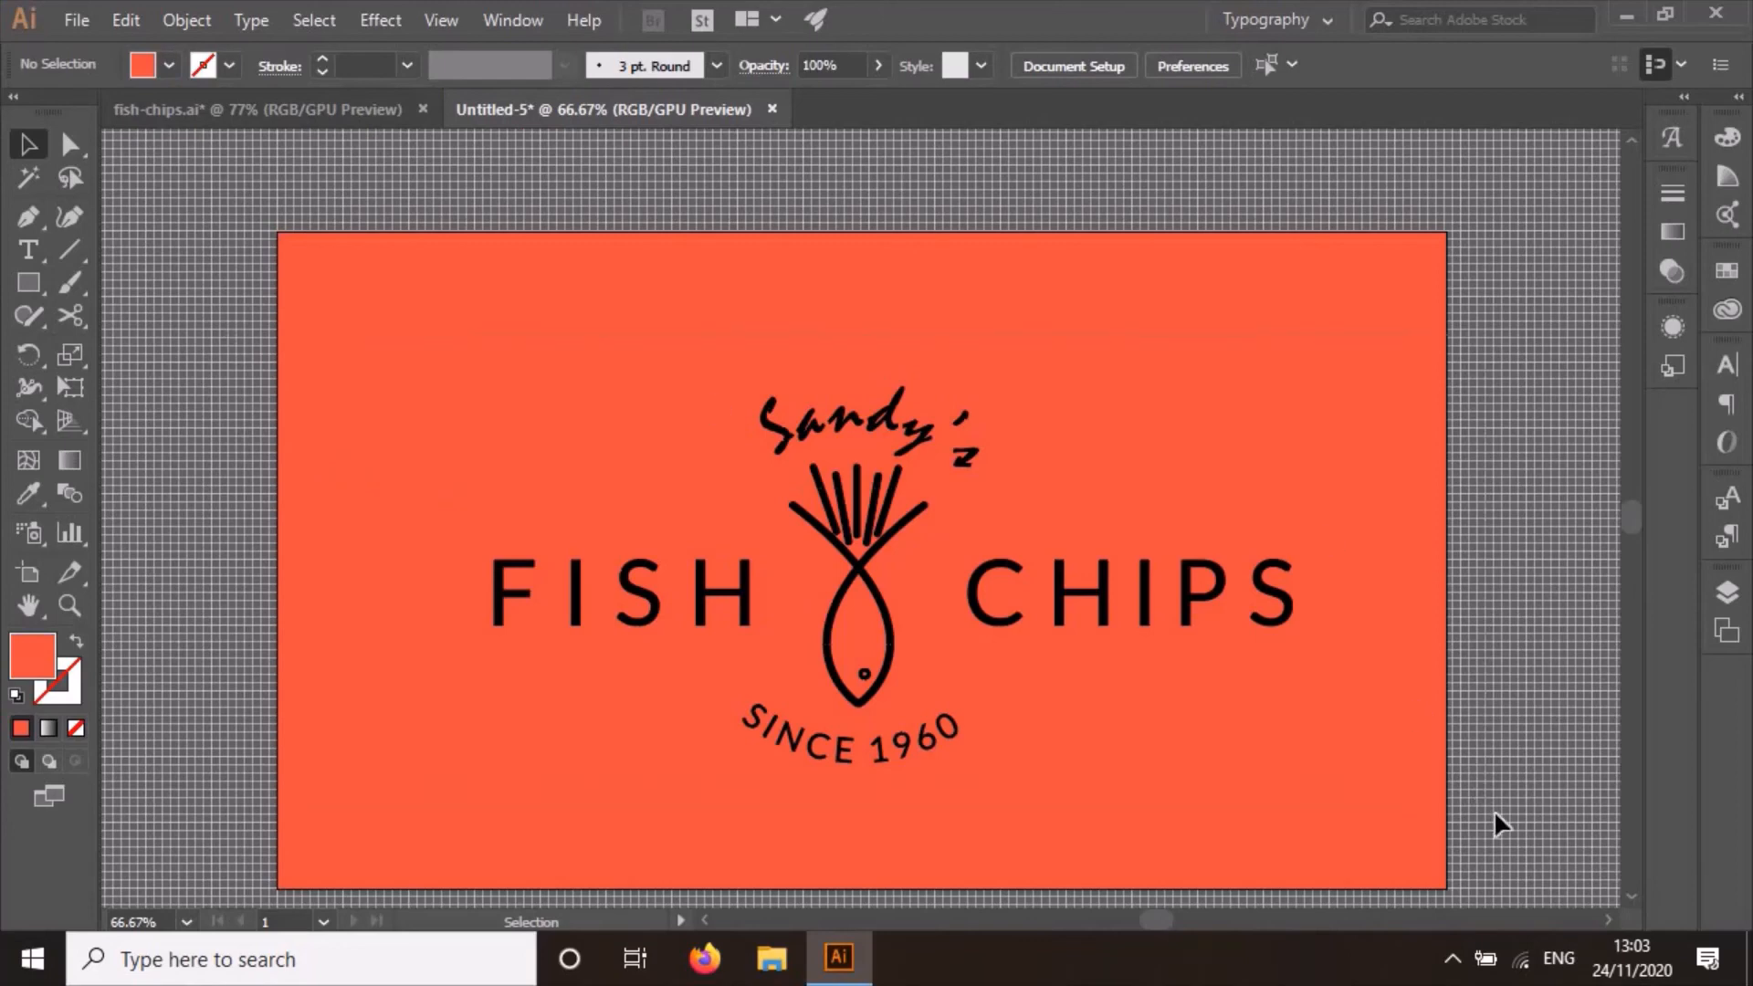
Group all the logo elements and centre the group horizontally and vertically on the artboard.
key("ctrl+a")
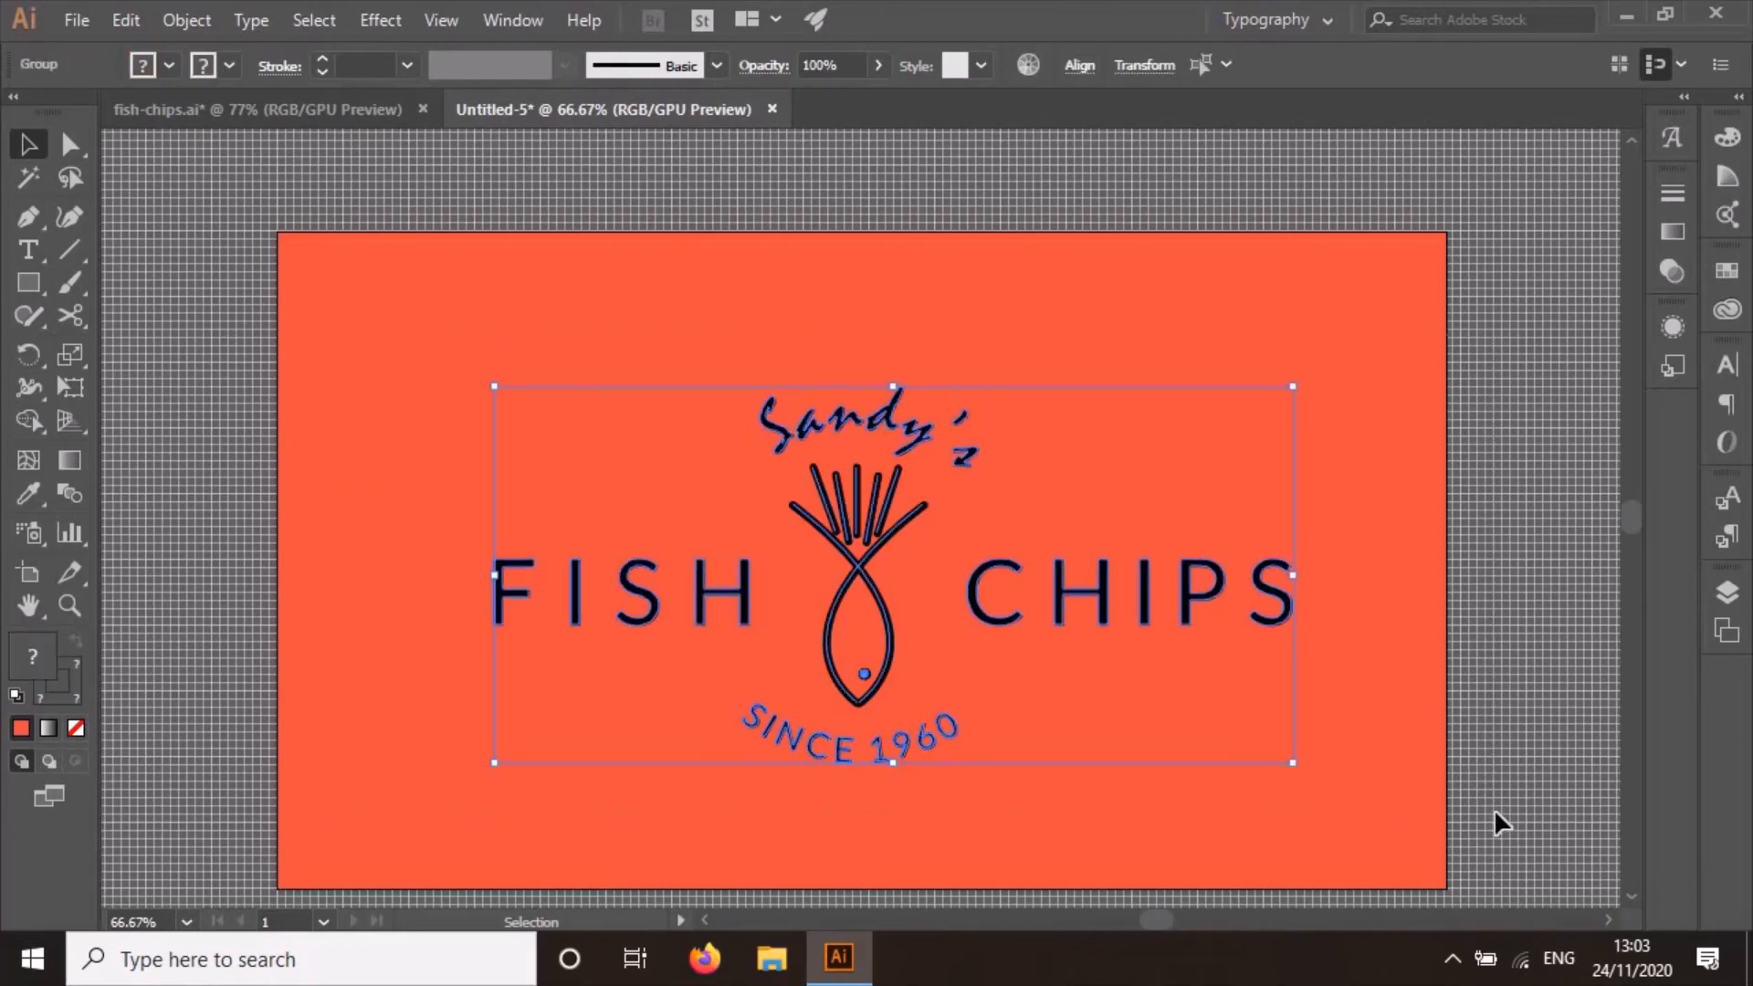
key("a")
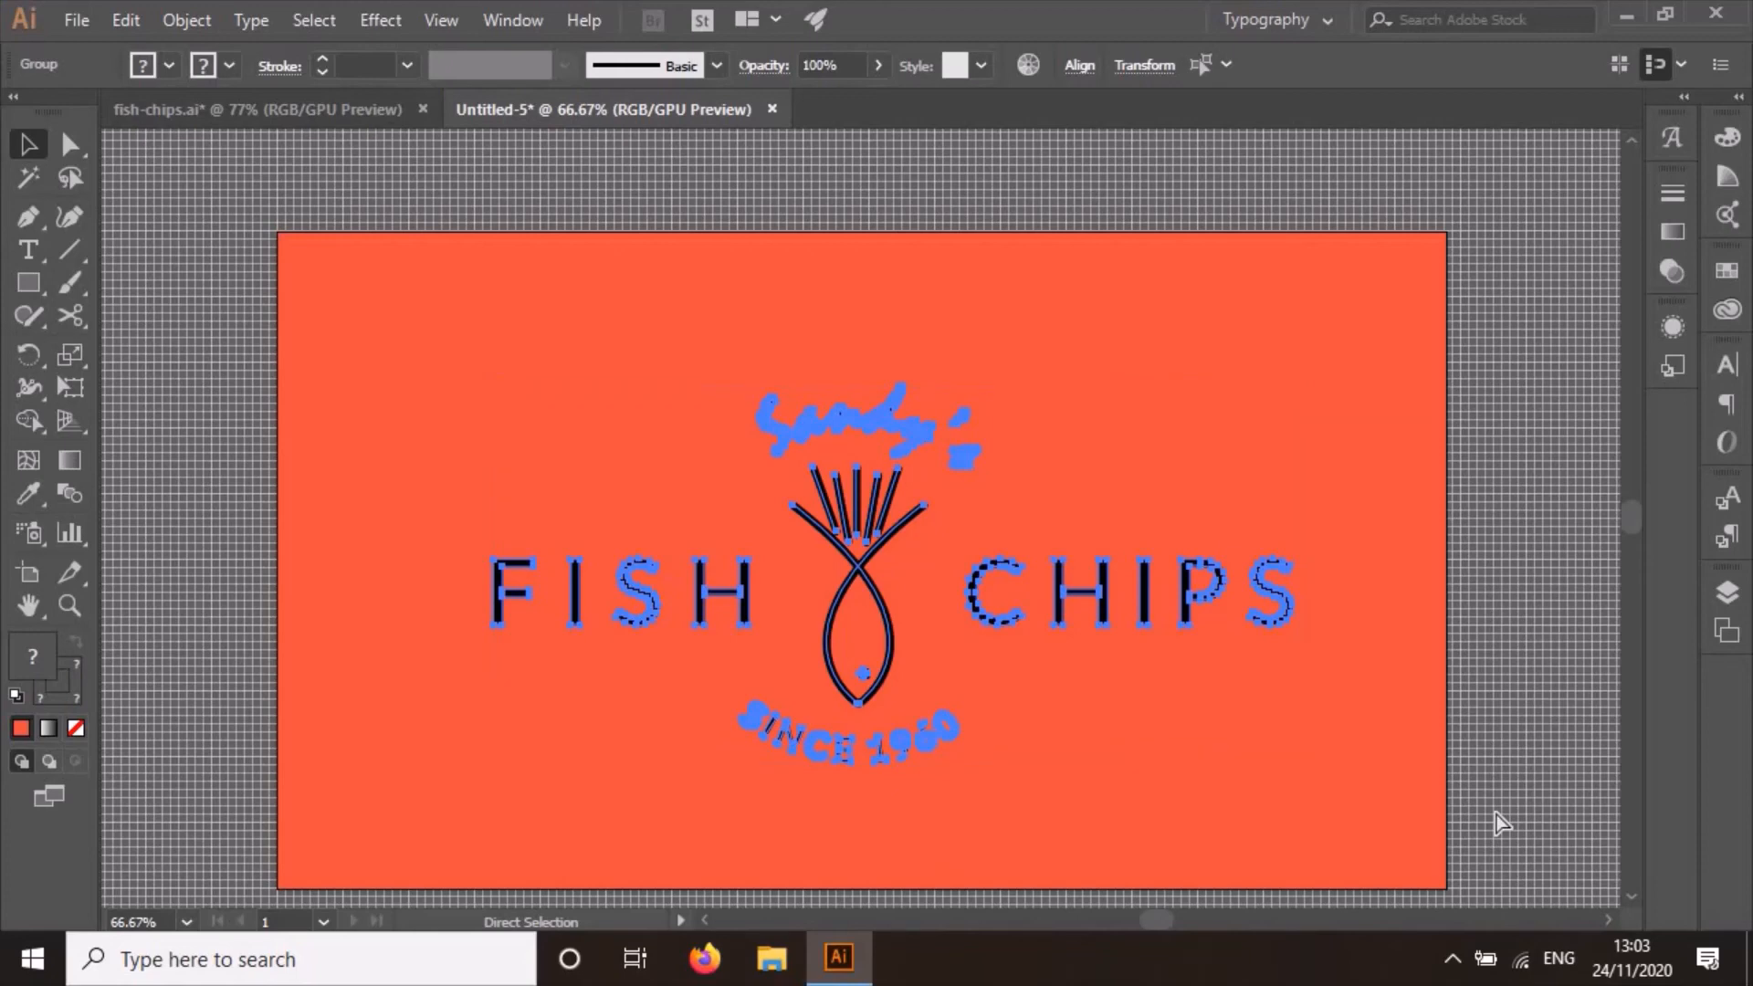
key("v")
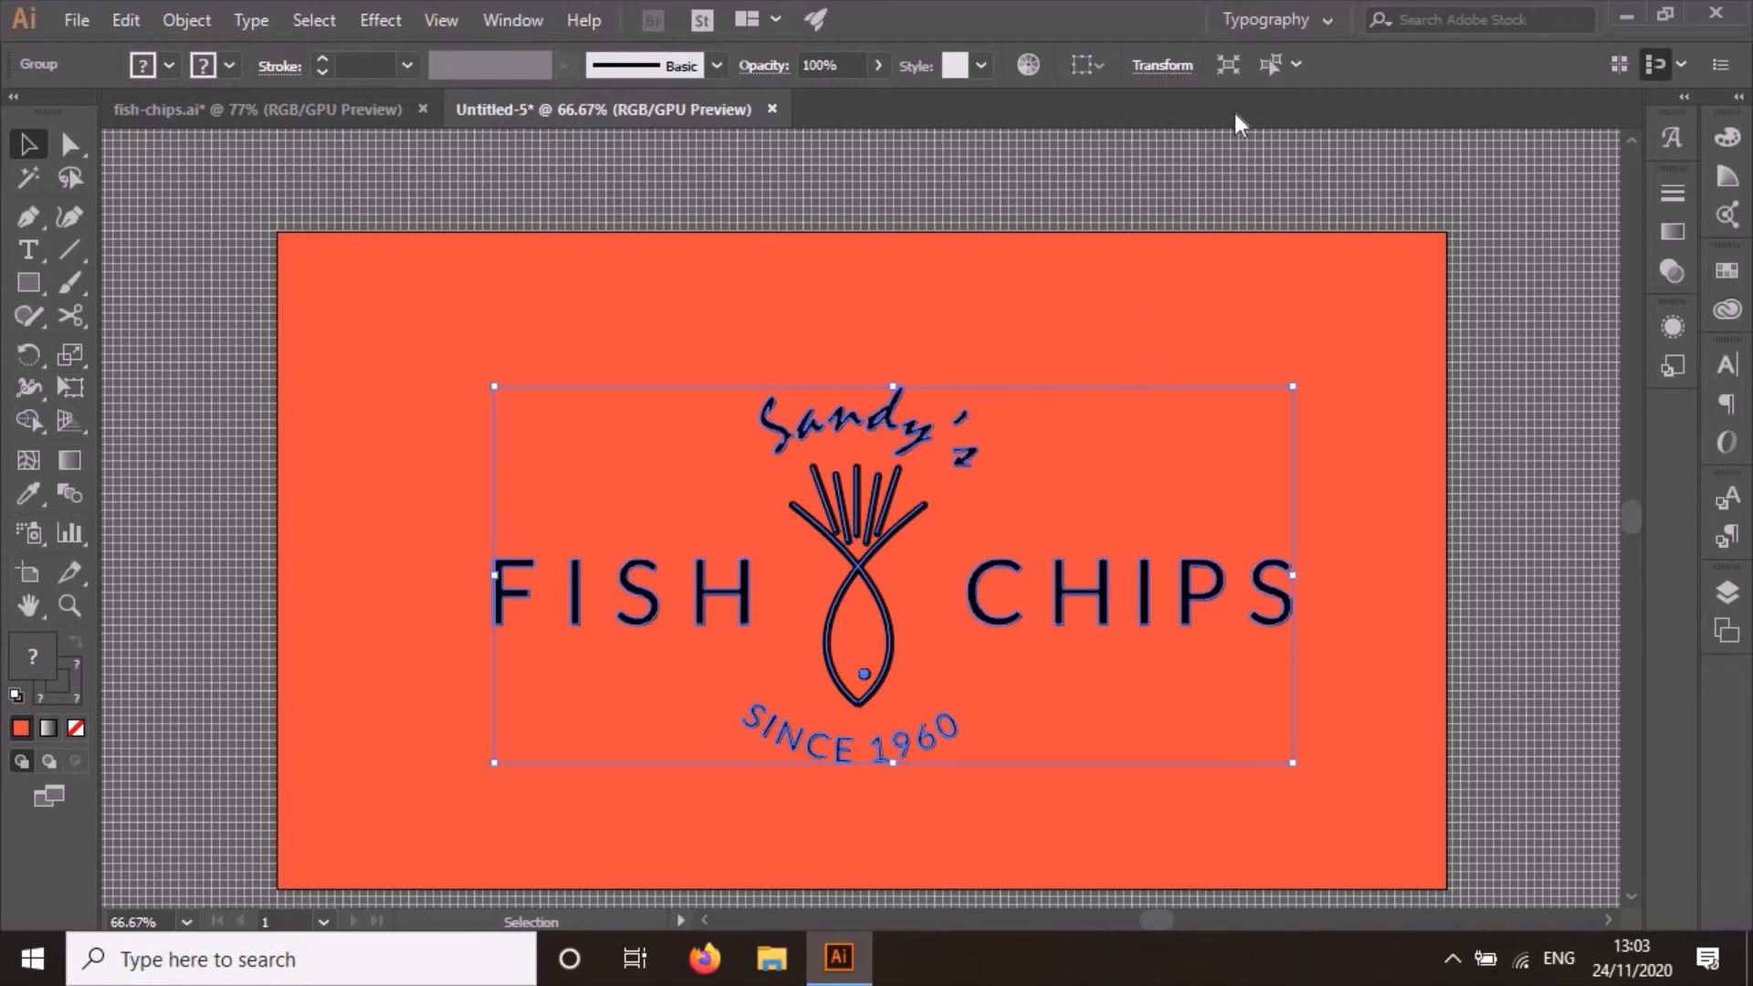
left_click(1098, 68)
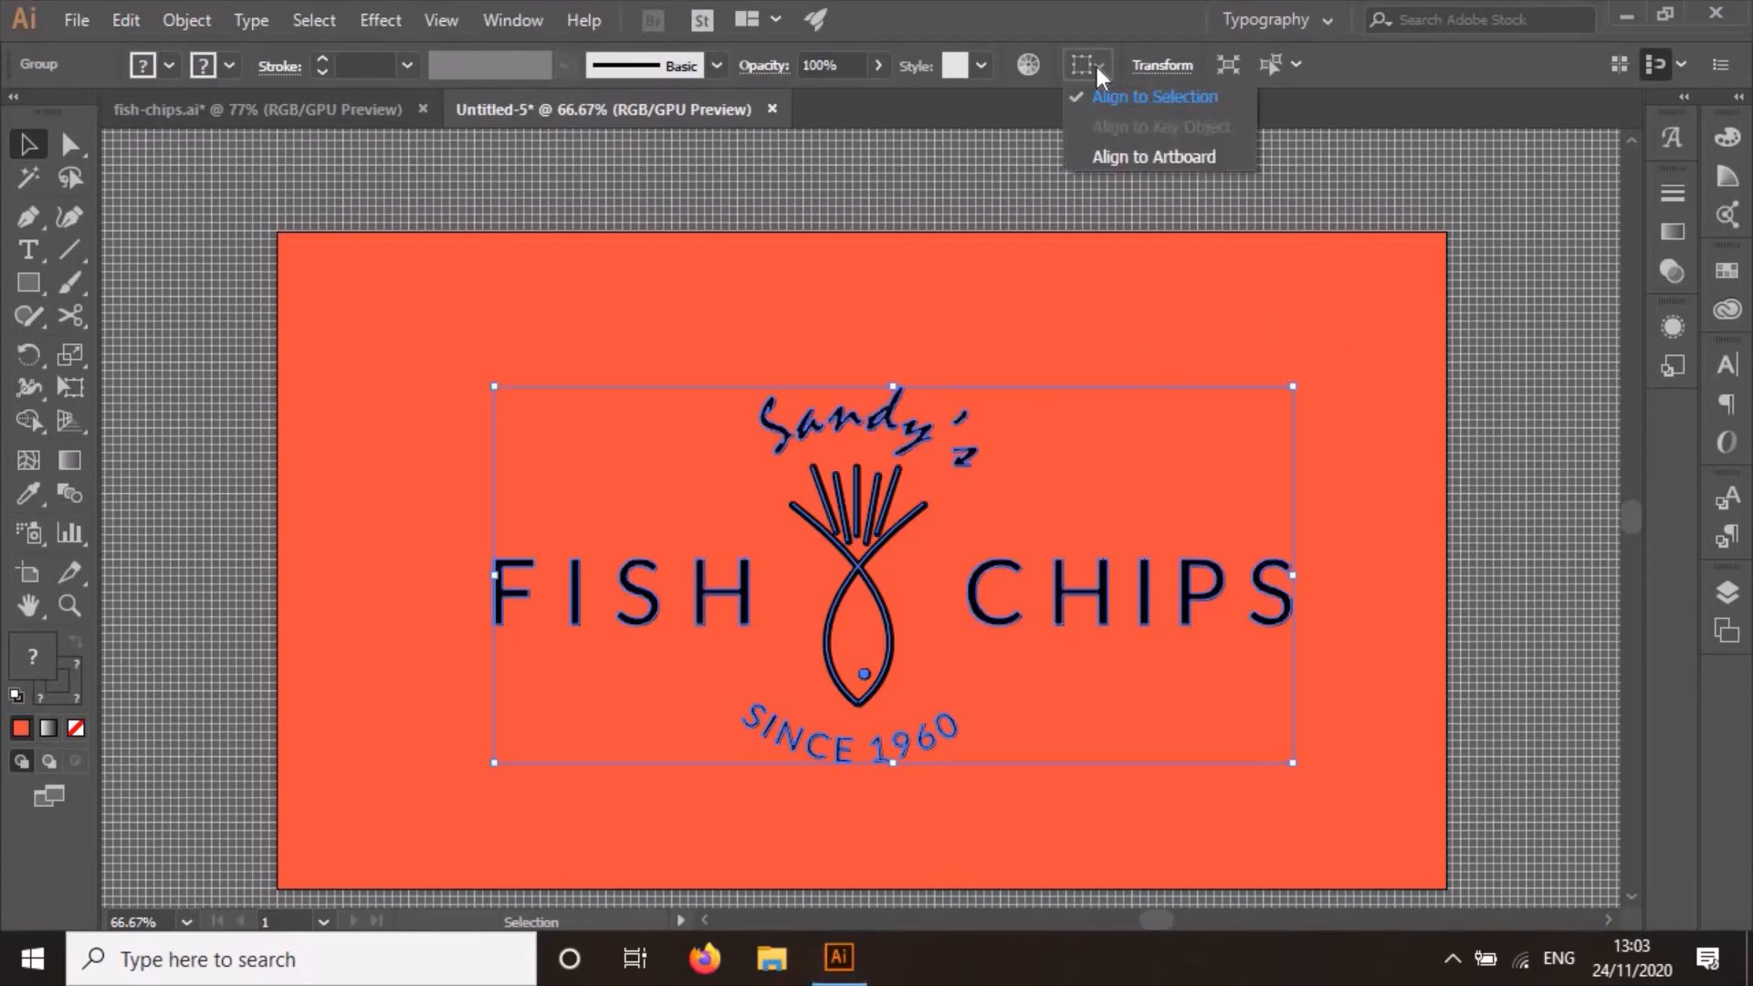
left_click(1124, 151)
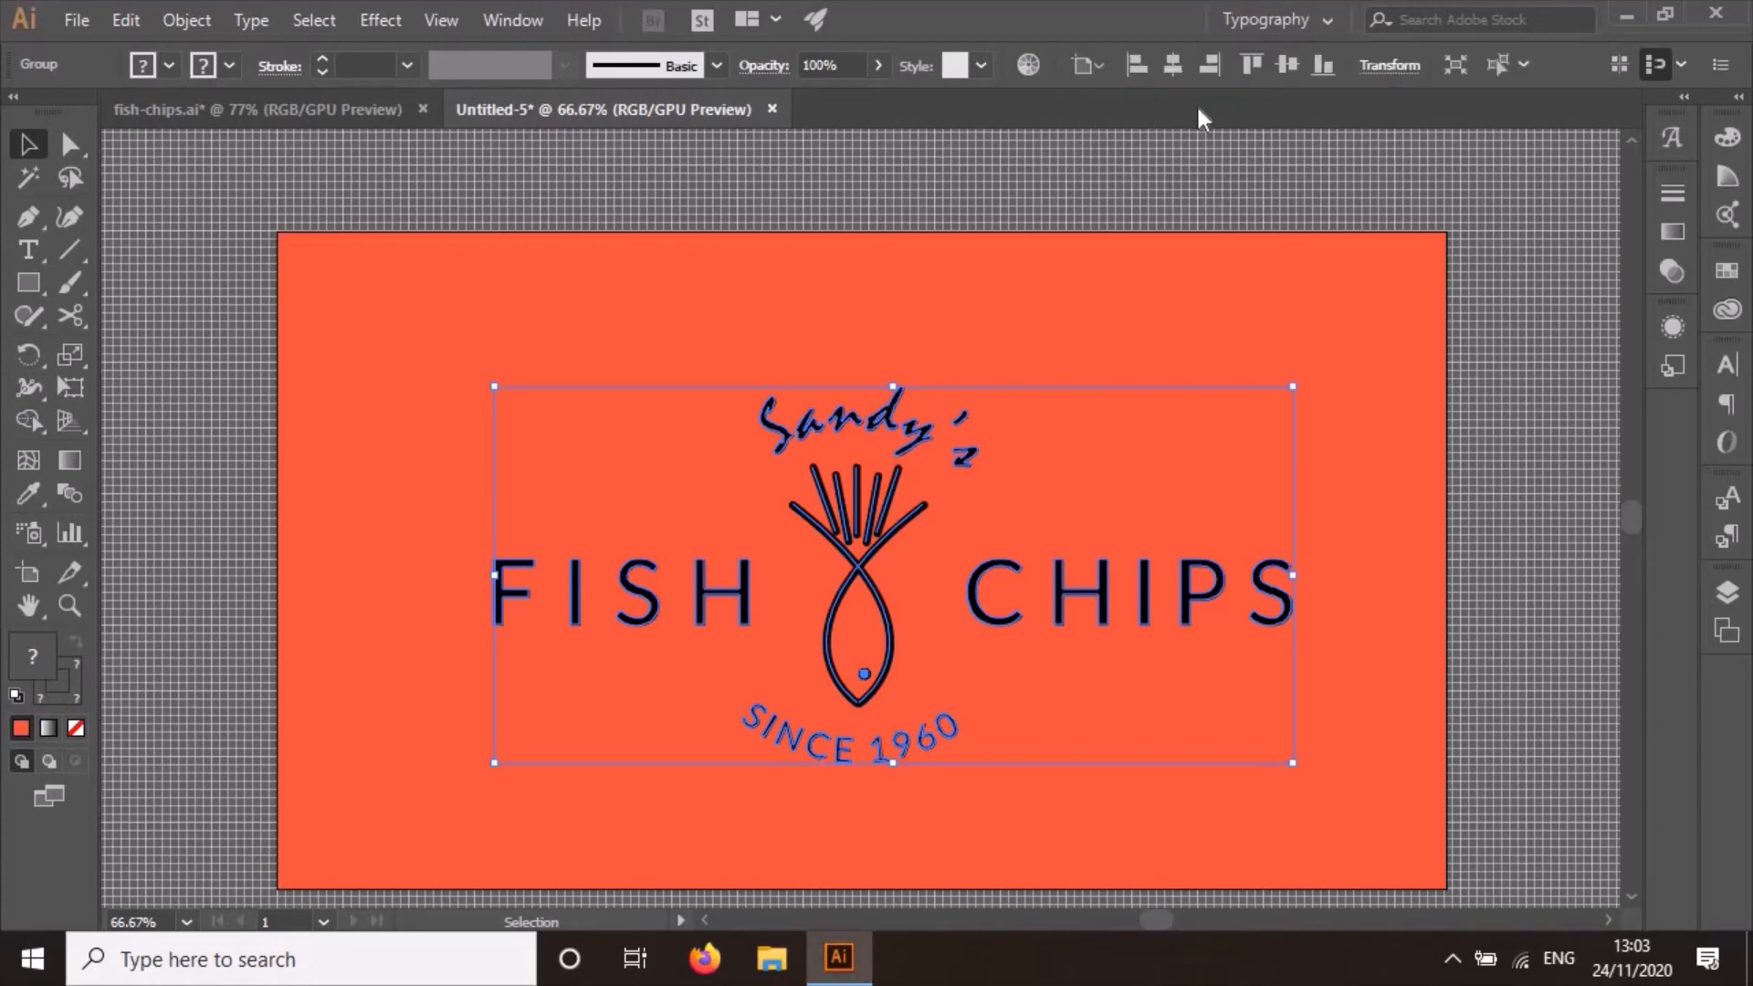
left_click(1171, 61)
left_click(1286, 64)
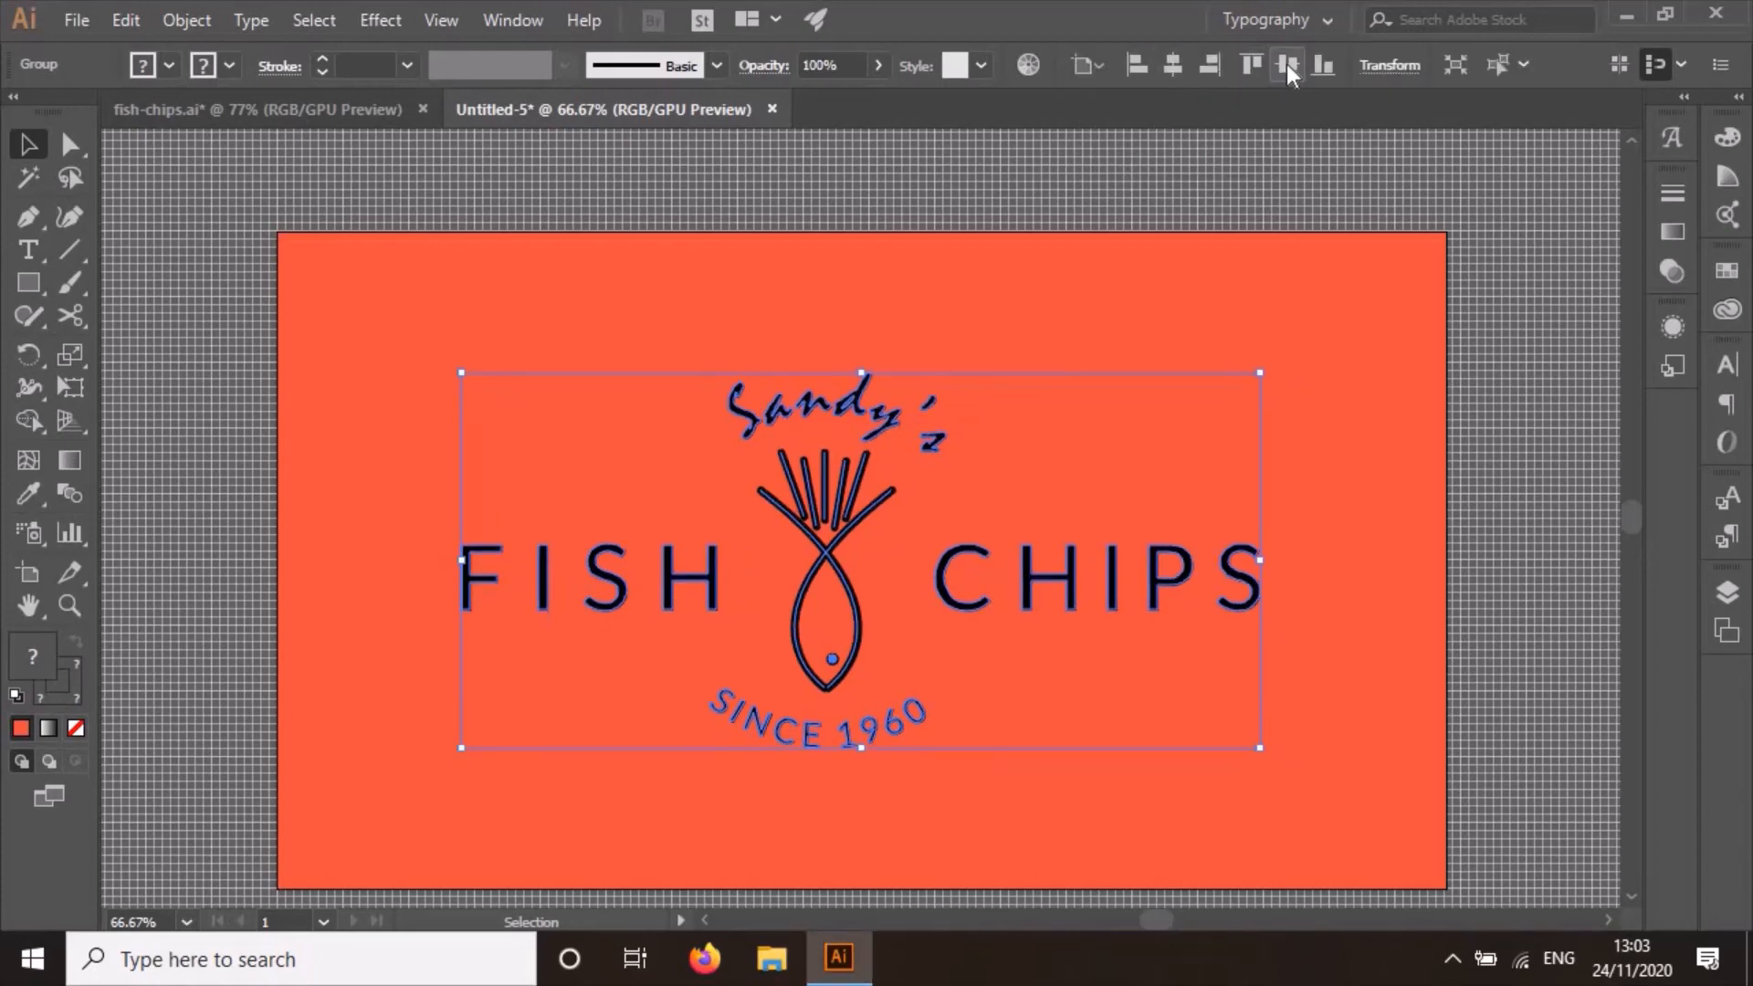
left_click(1522, 620)
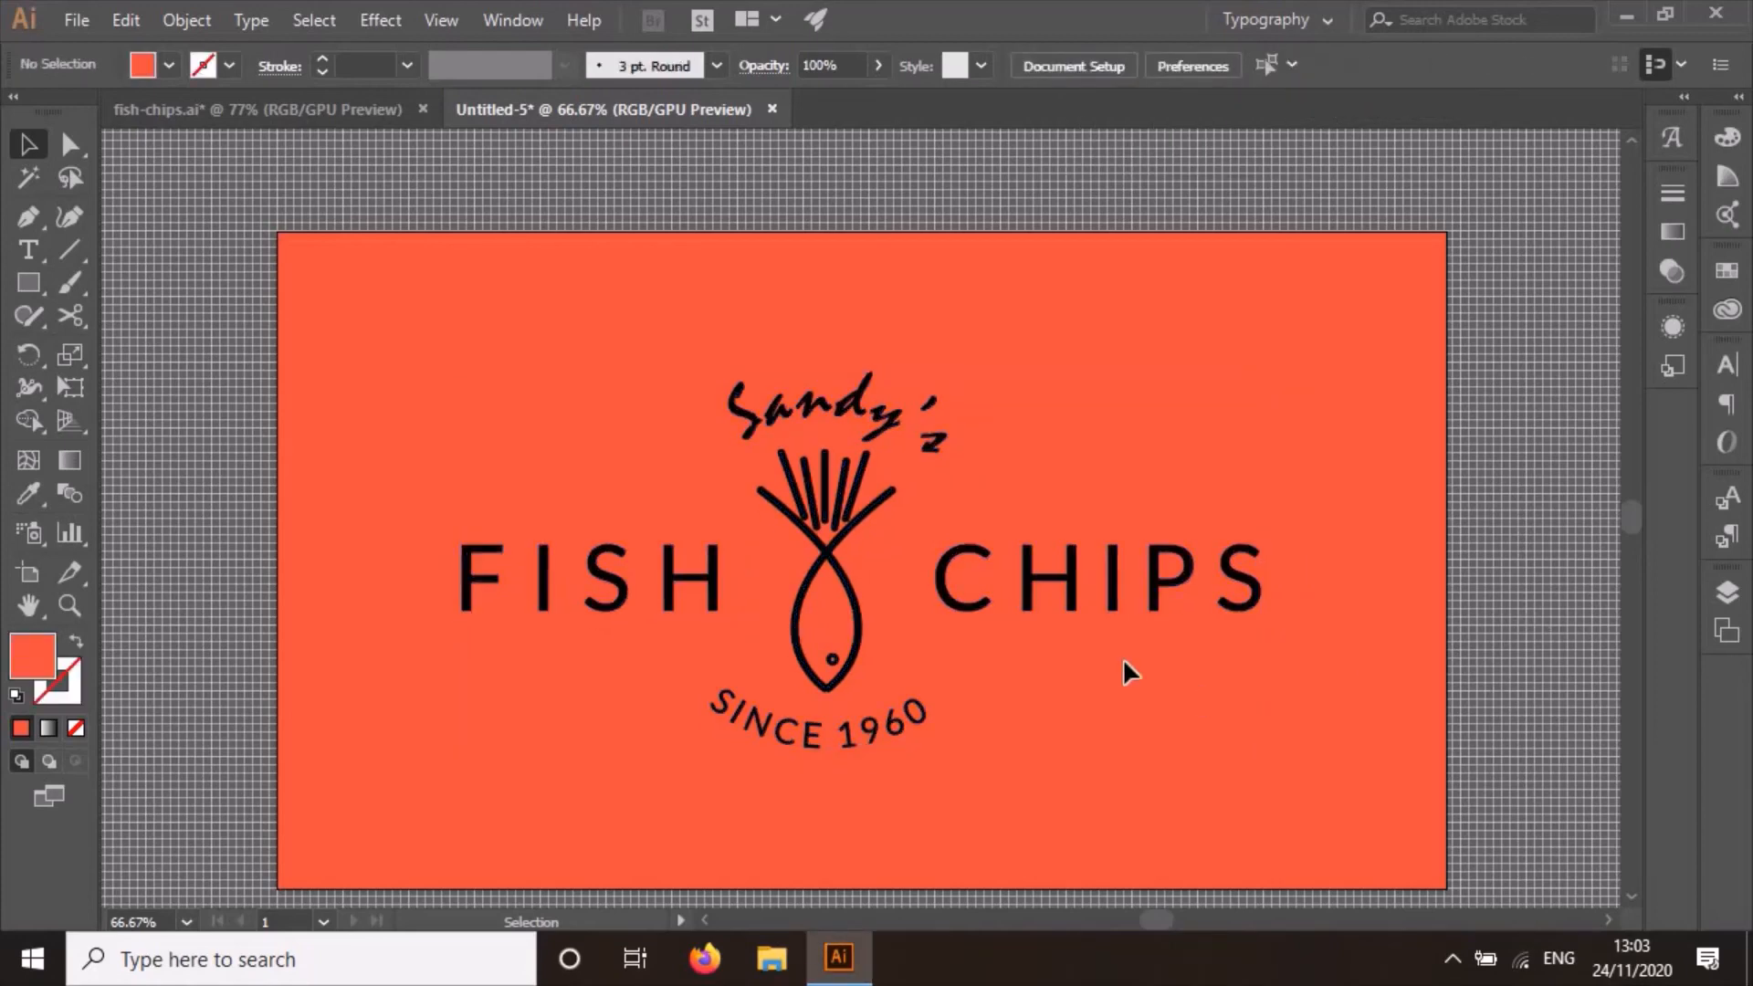
Ungroup the centred logo into its separate lettering and fish symbol parts, and clear the selection.
left_click(1030, 593)
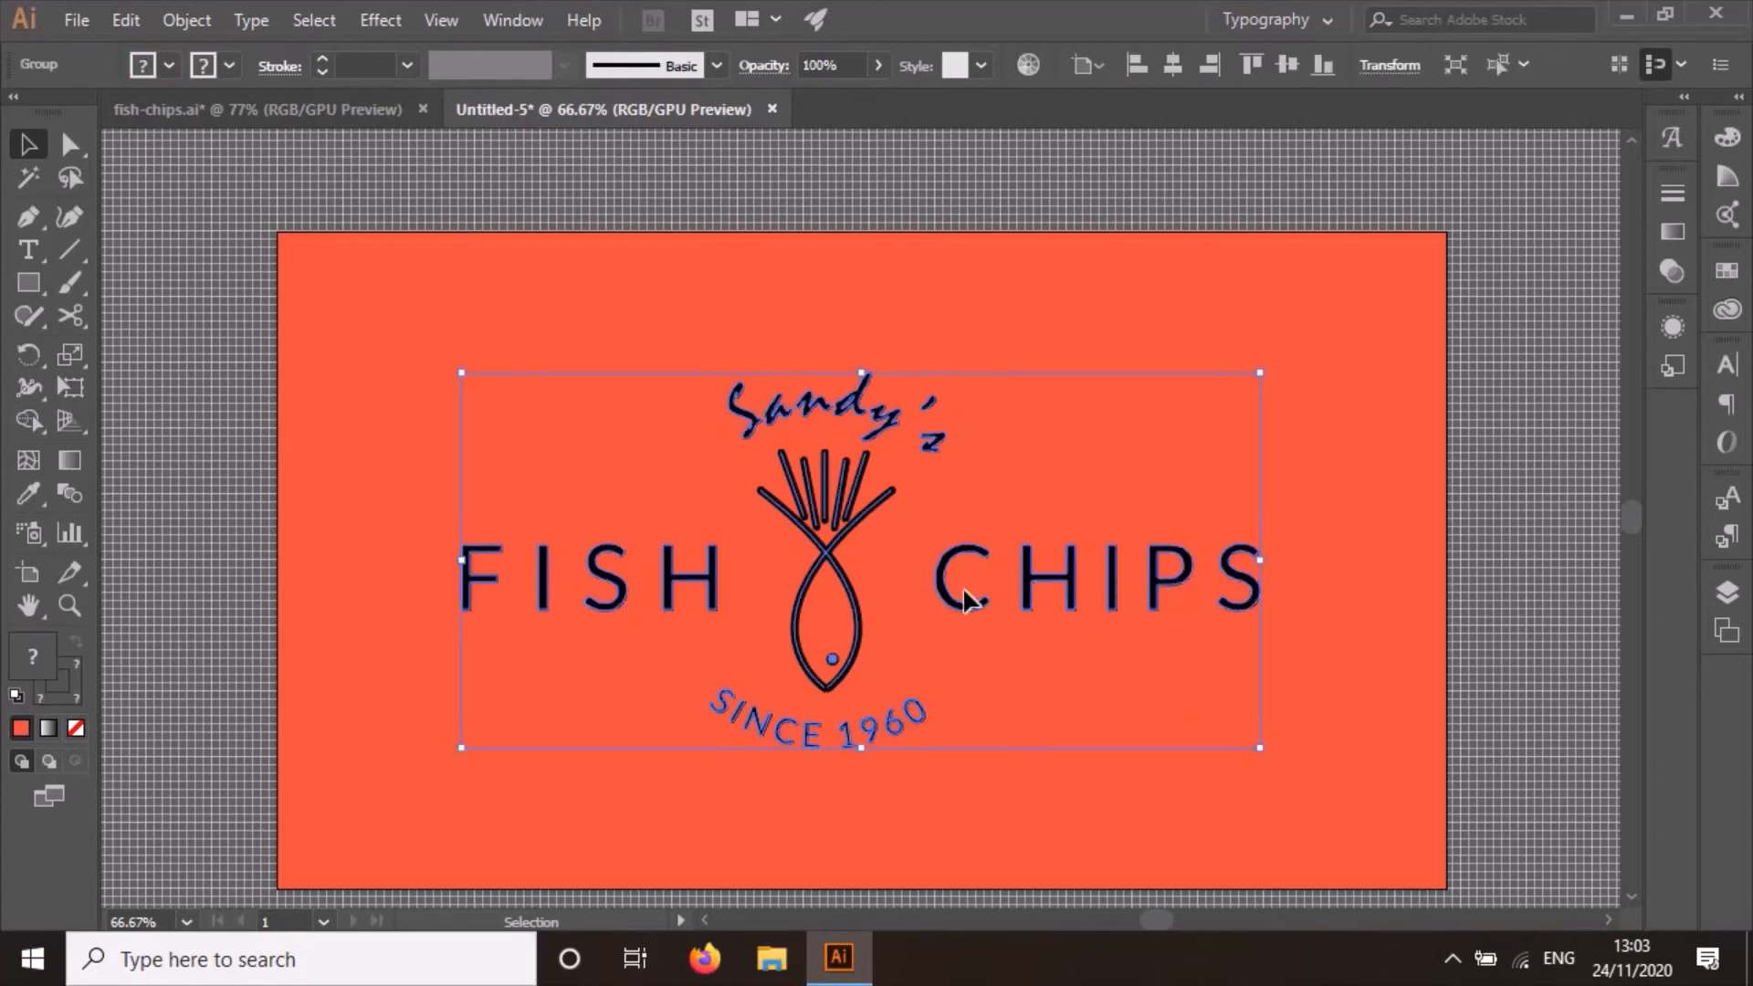
right_click(1036, 577)
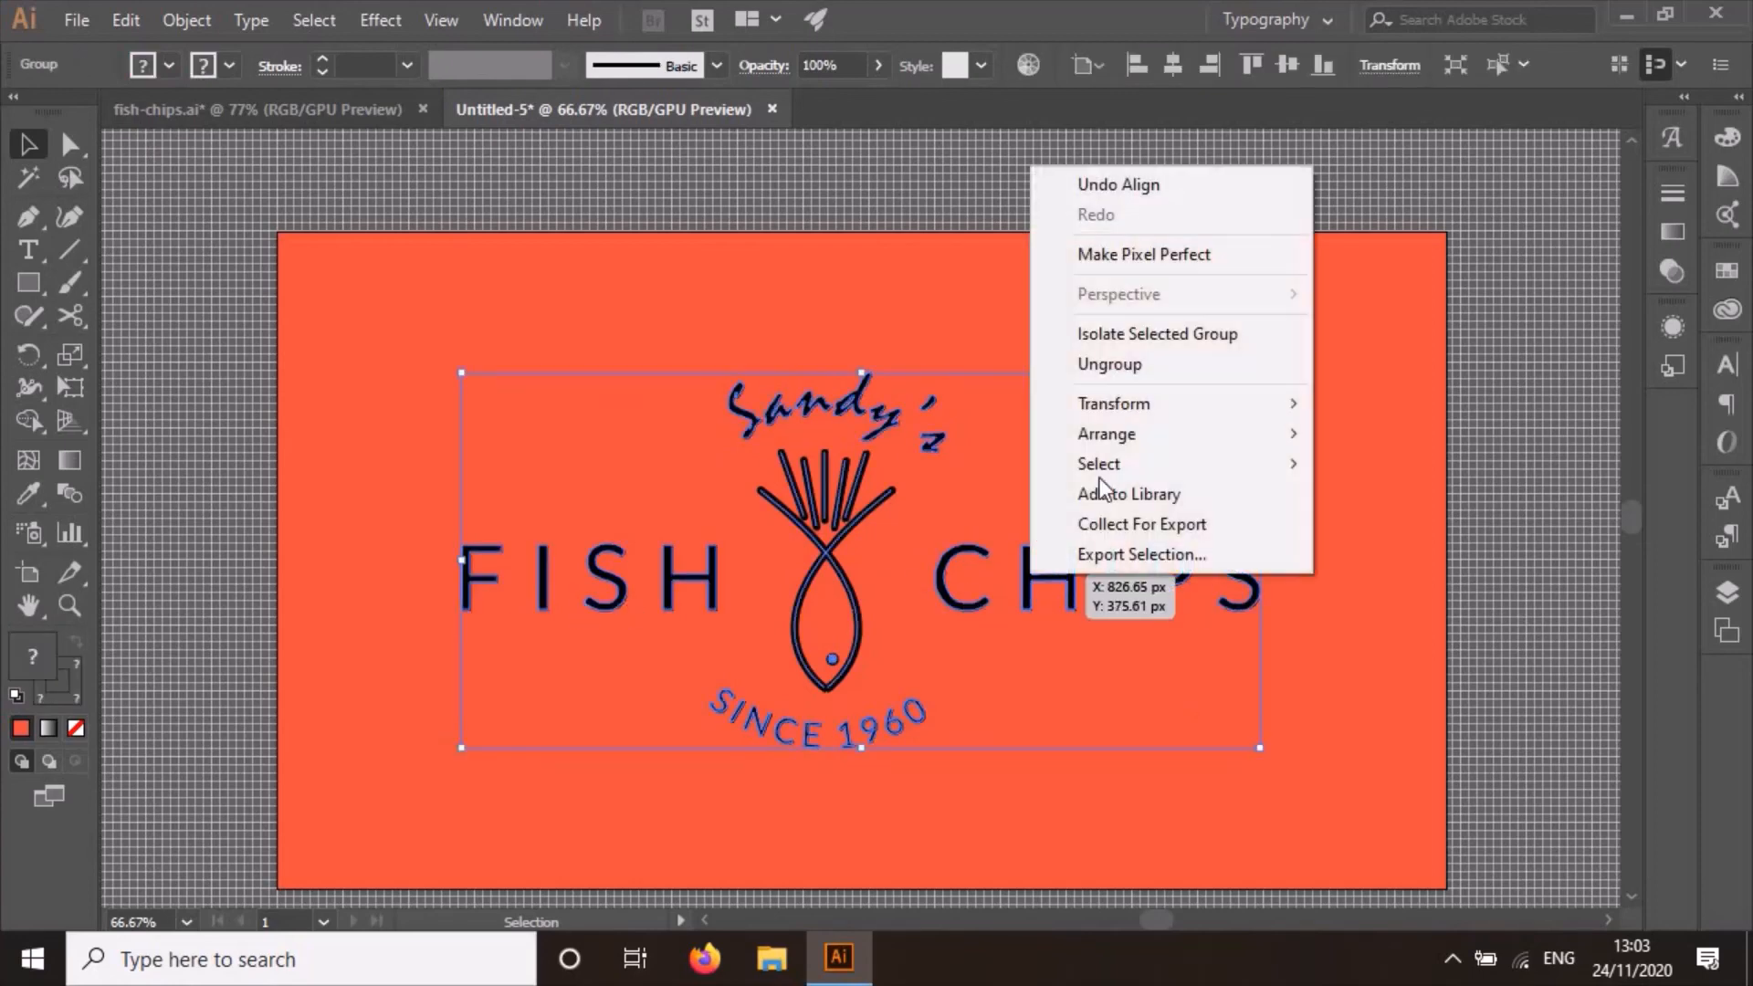
left_click(1096, 363)
left_click(516, 607)
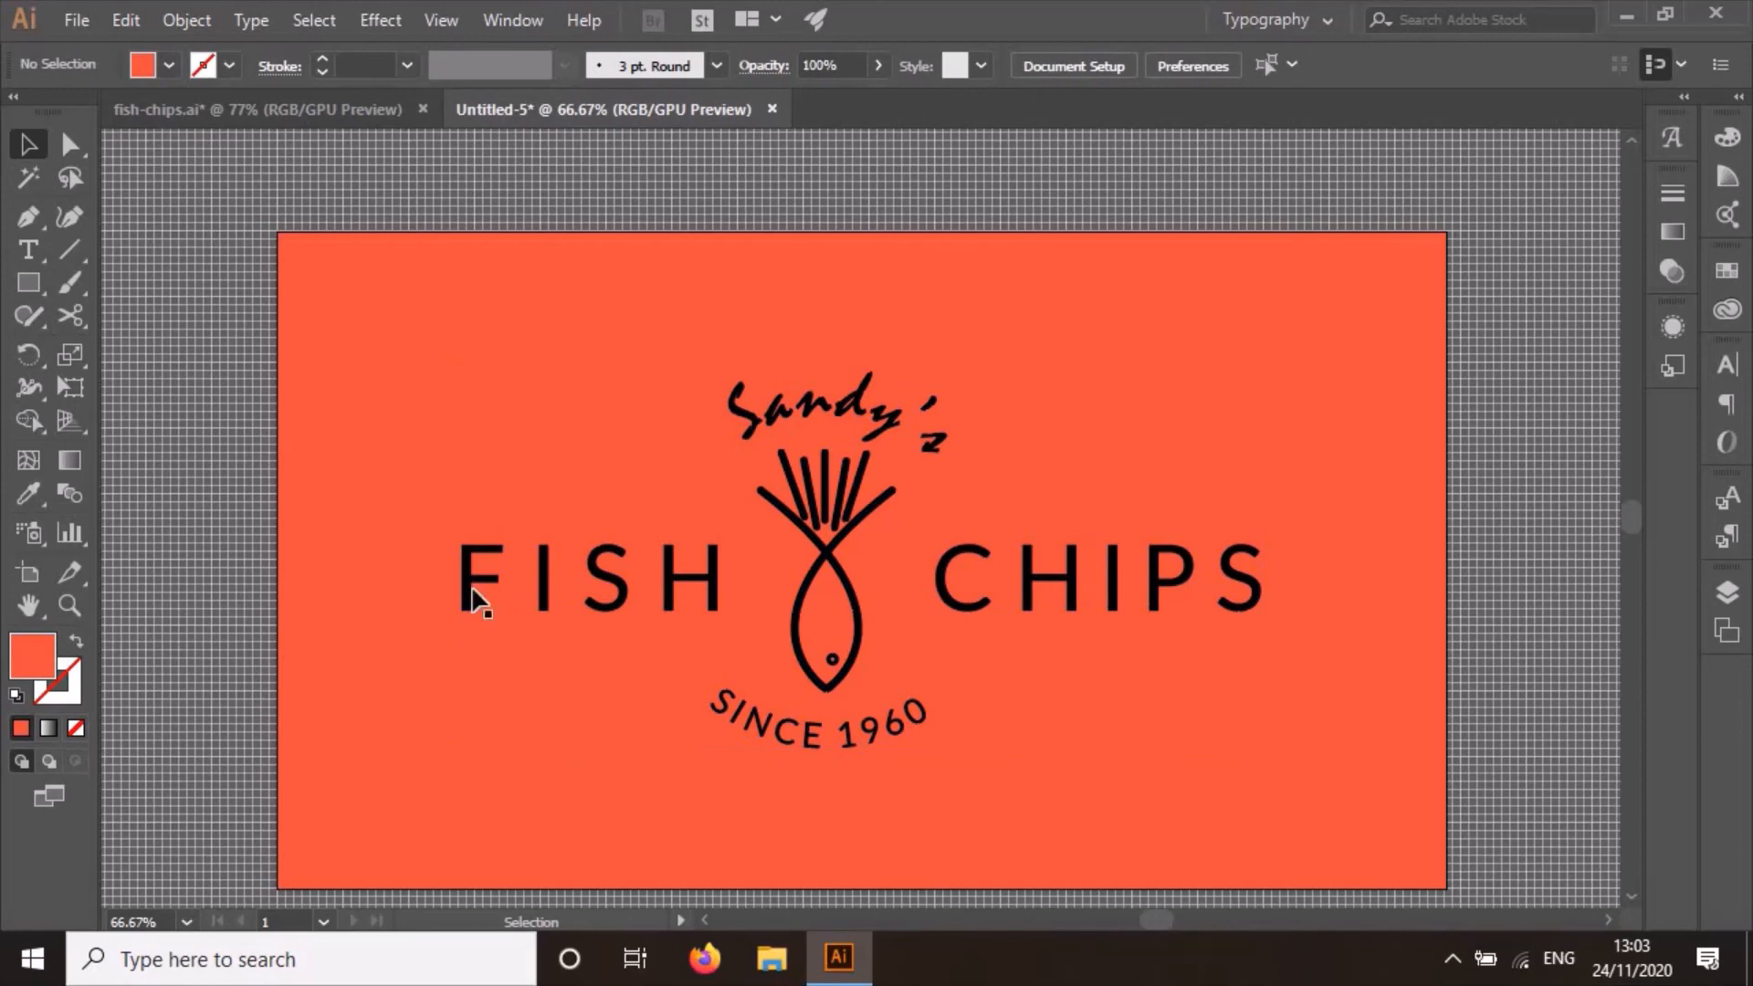
left_click(472, 596)
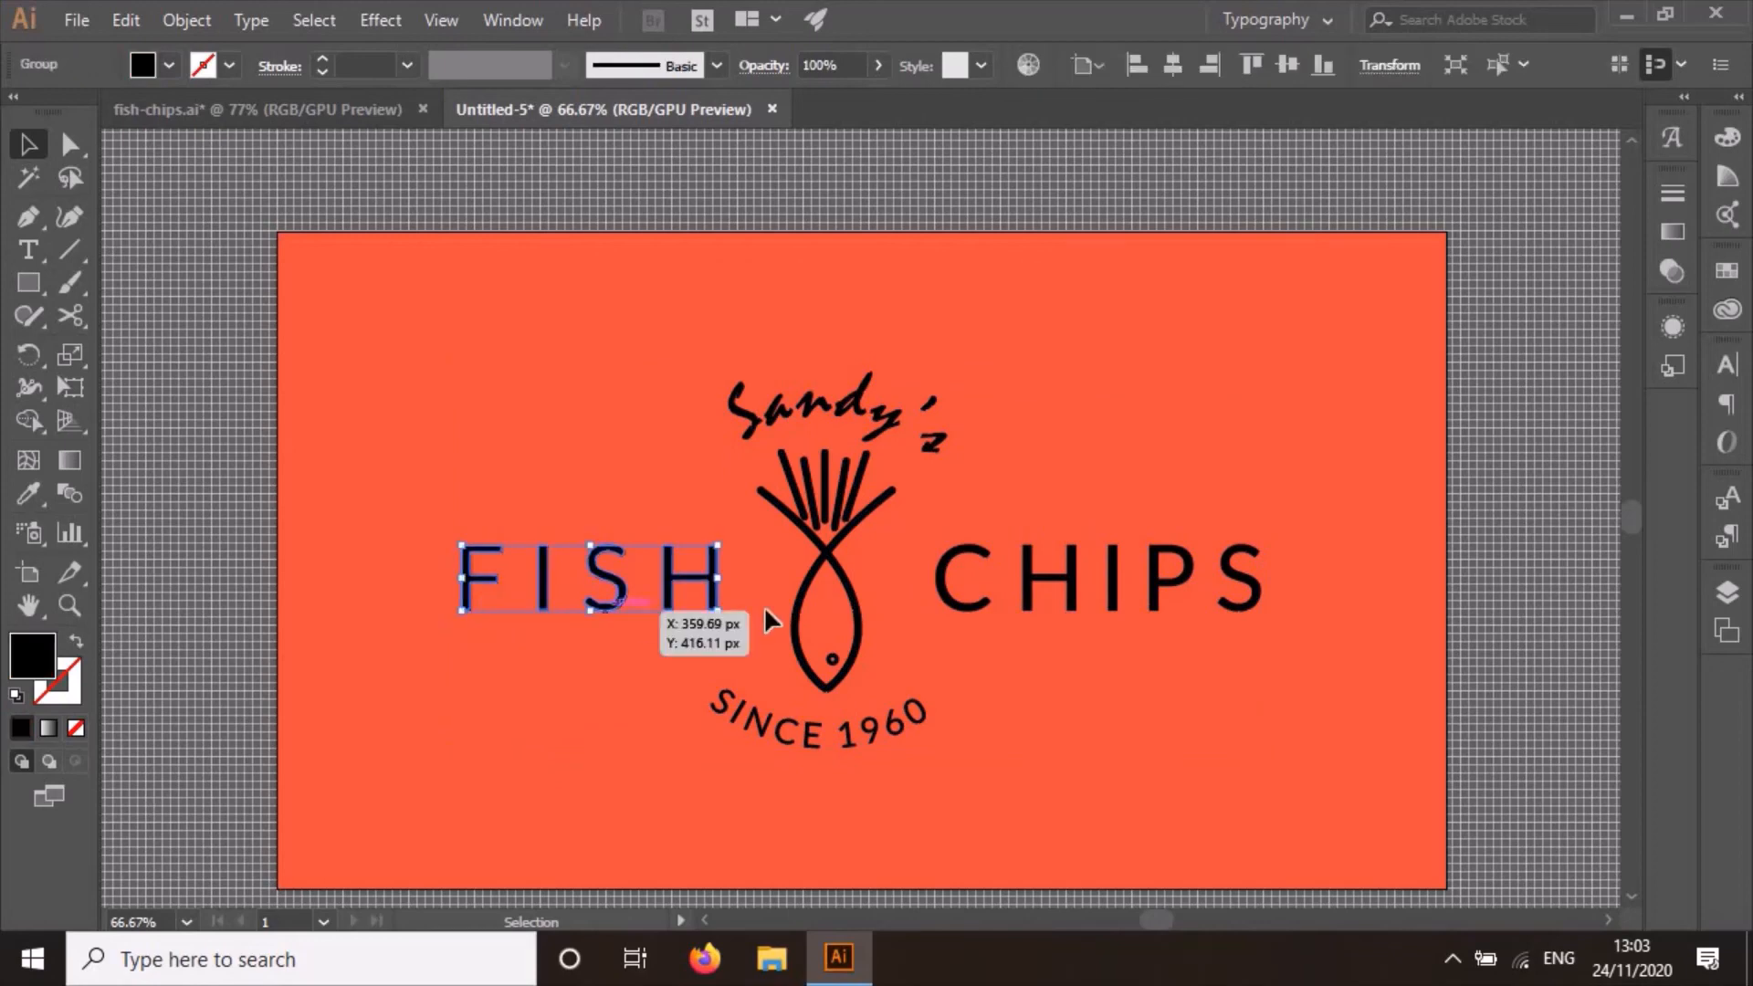
left_click(824, 563, "shift")
left_click(945, 598, "shift")
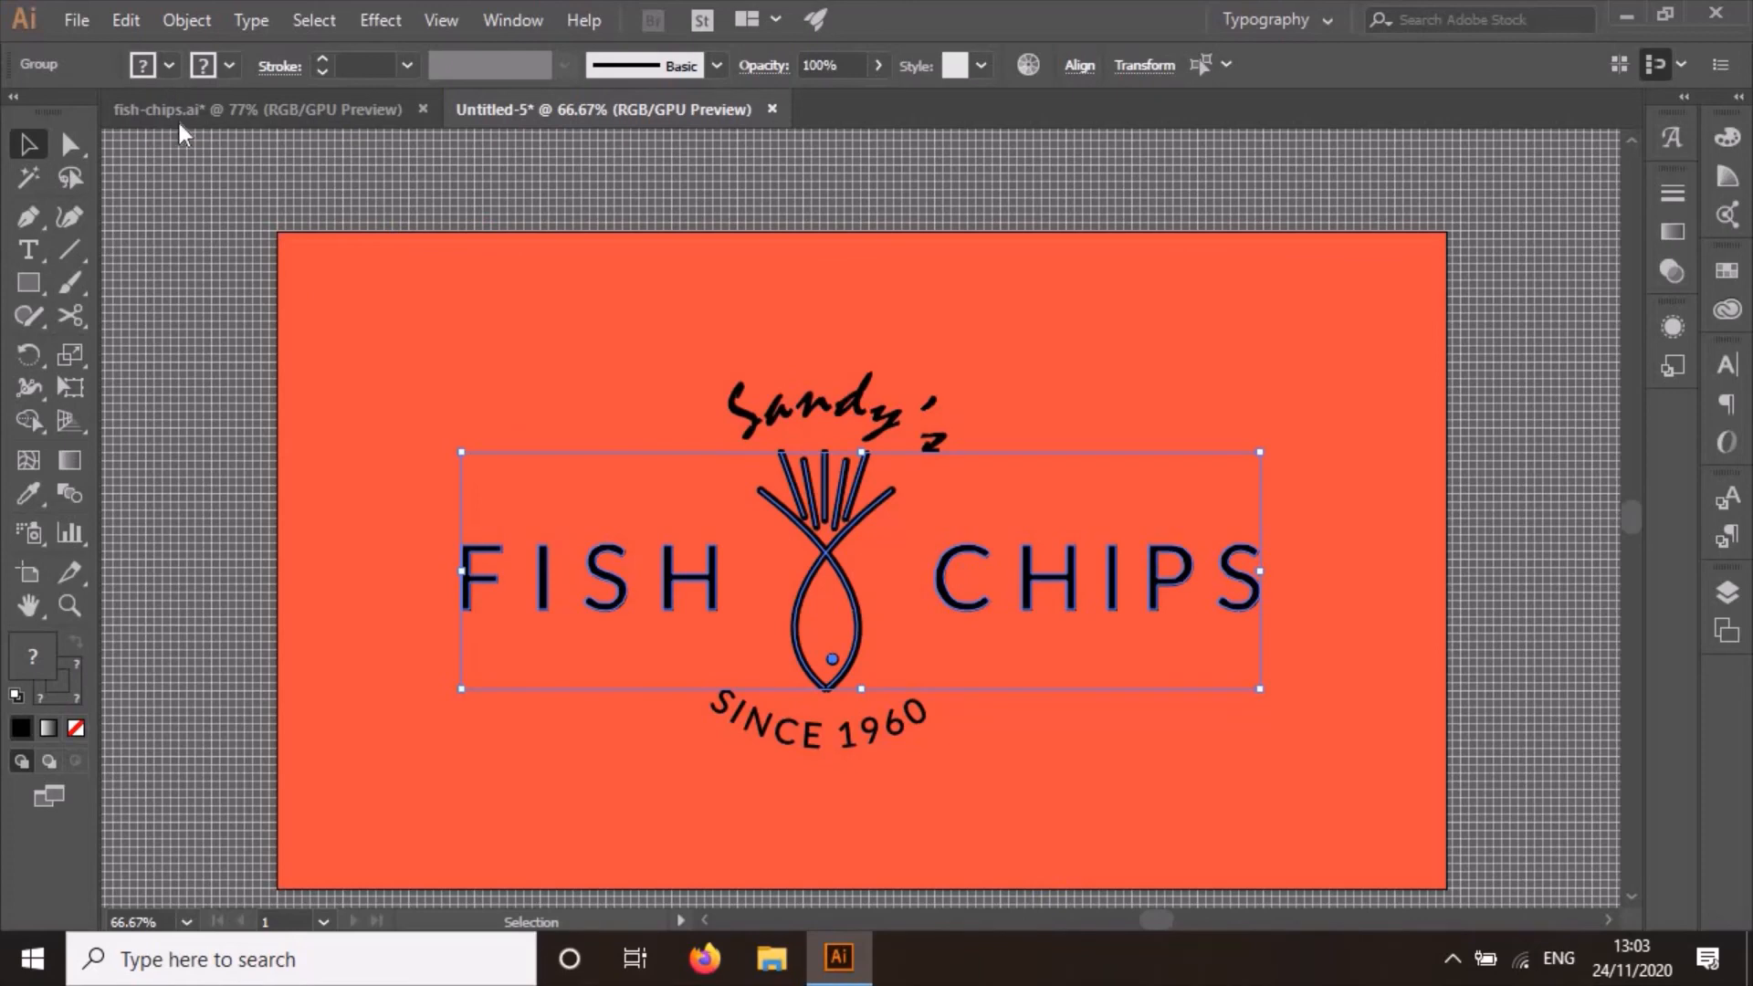
left_click(512, 606)
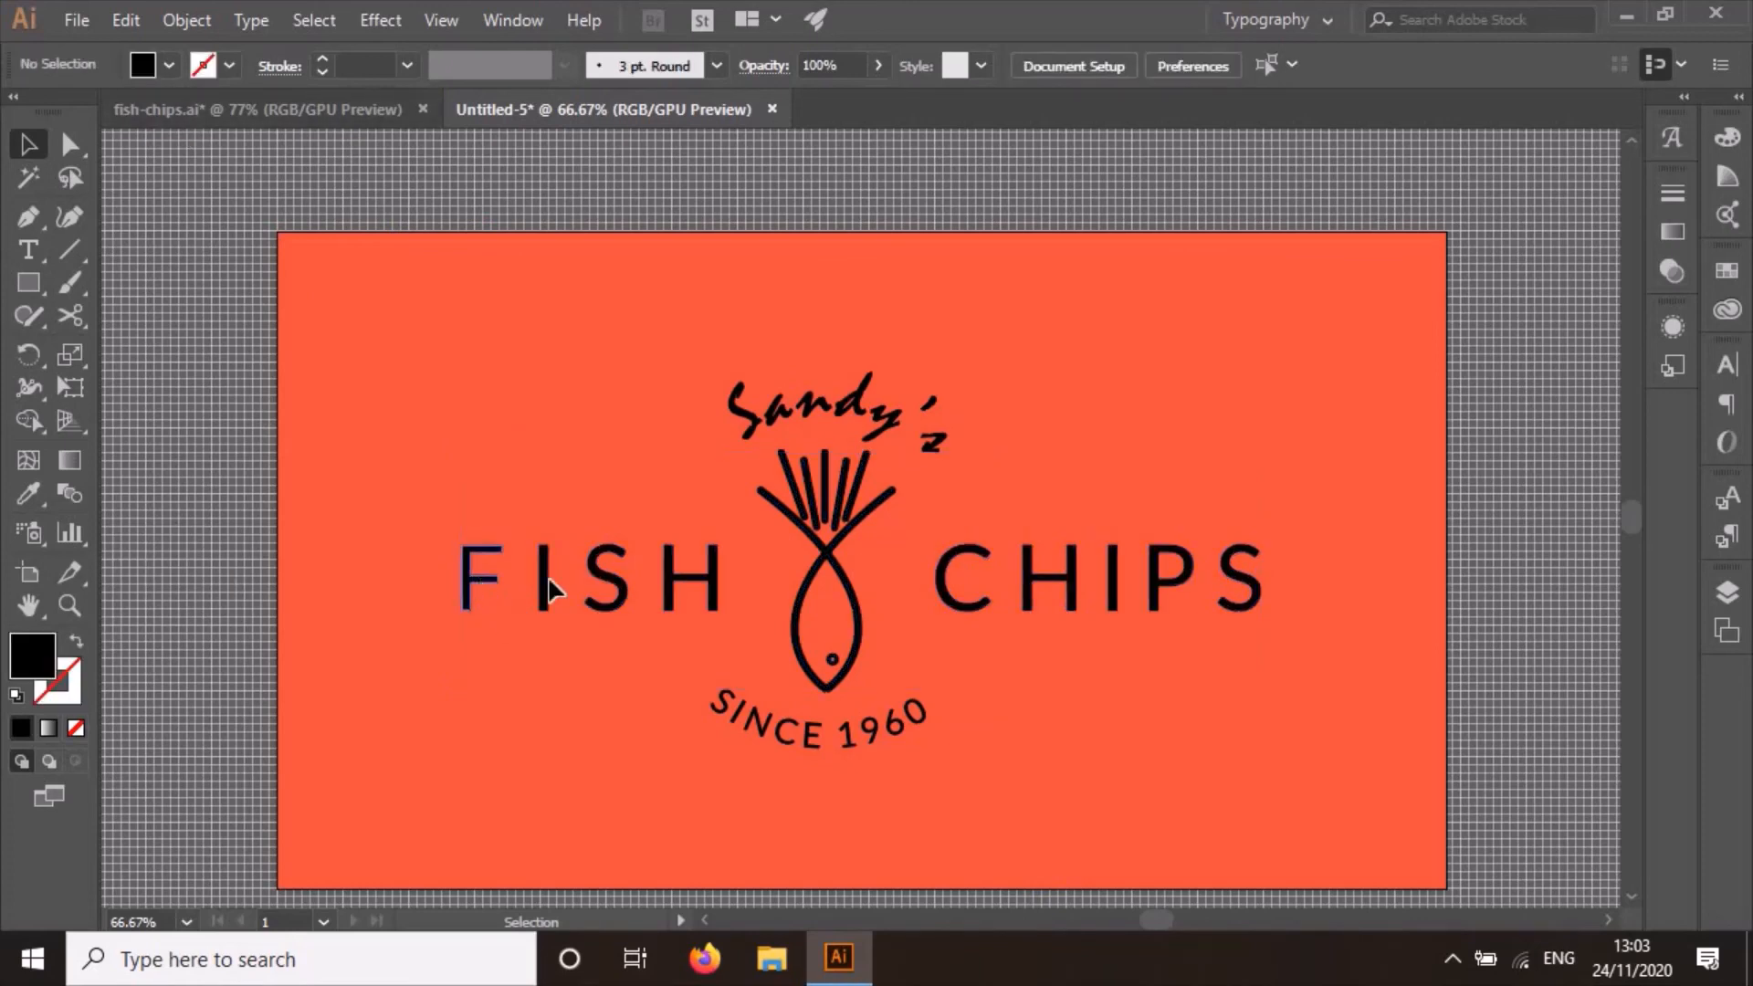
Change the fill of the FISH and CHIPS lettering to white.
left_click(548, 589)
left_click(1094, 594, "shift")
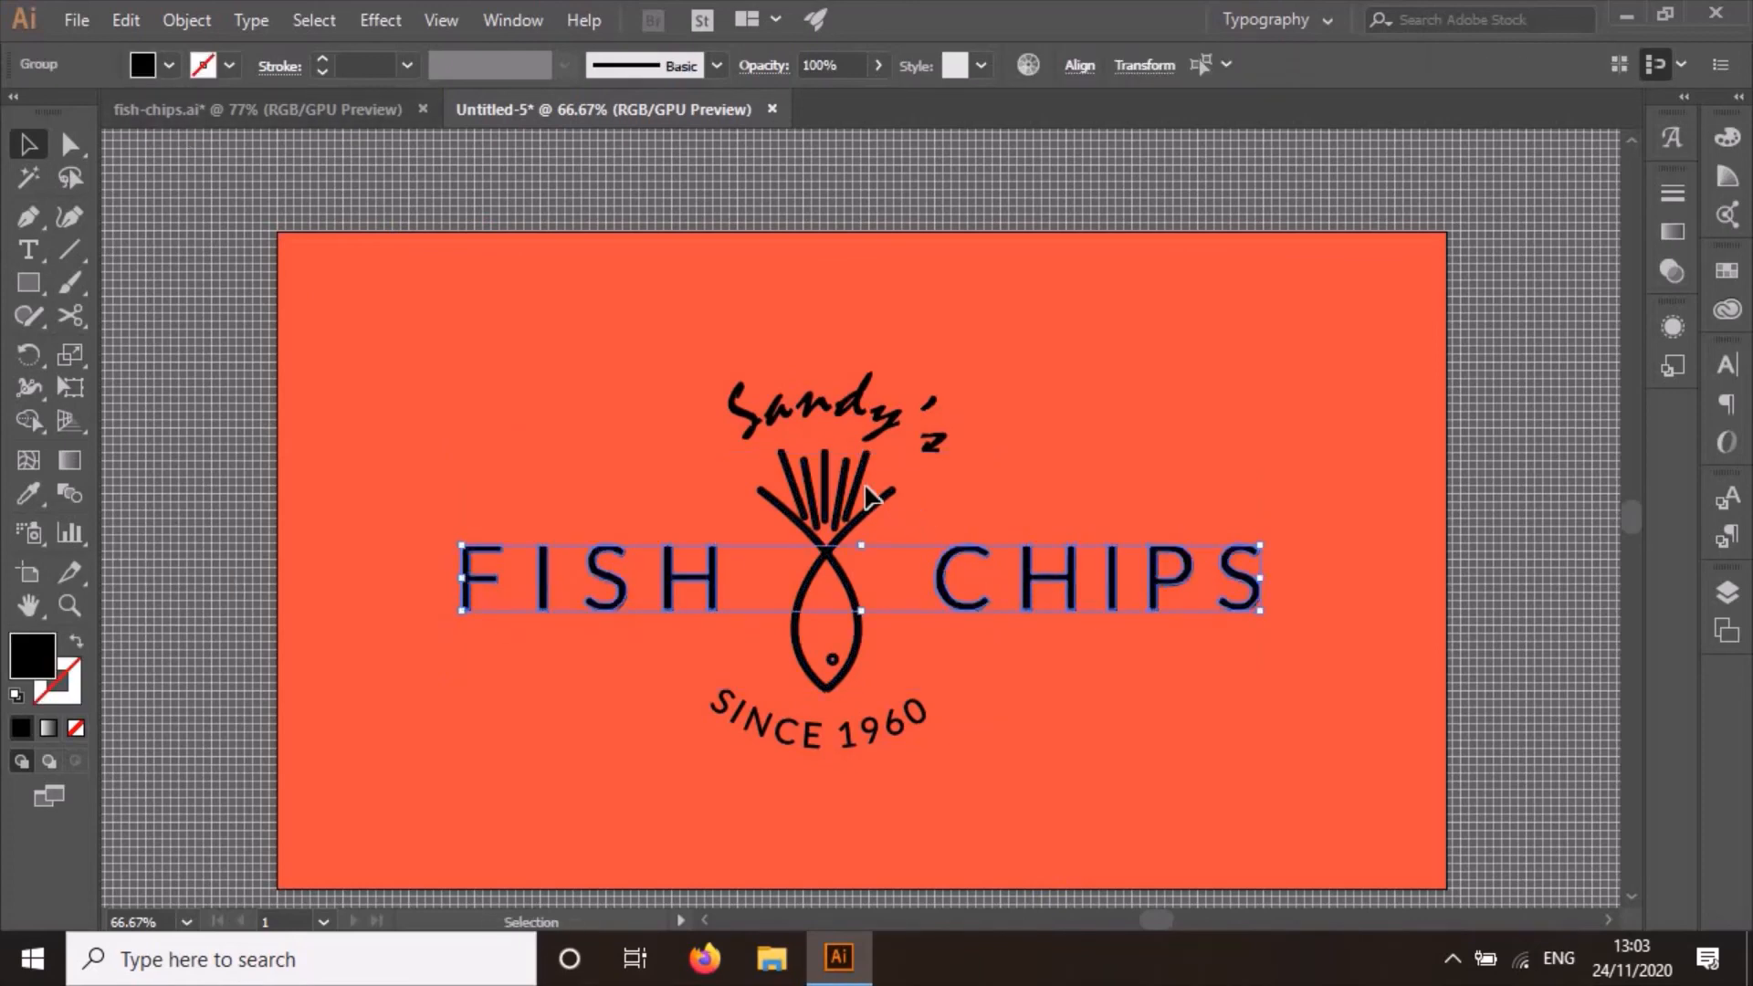
left_click(168, 66)
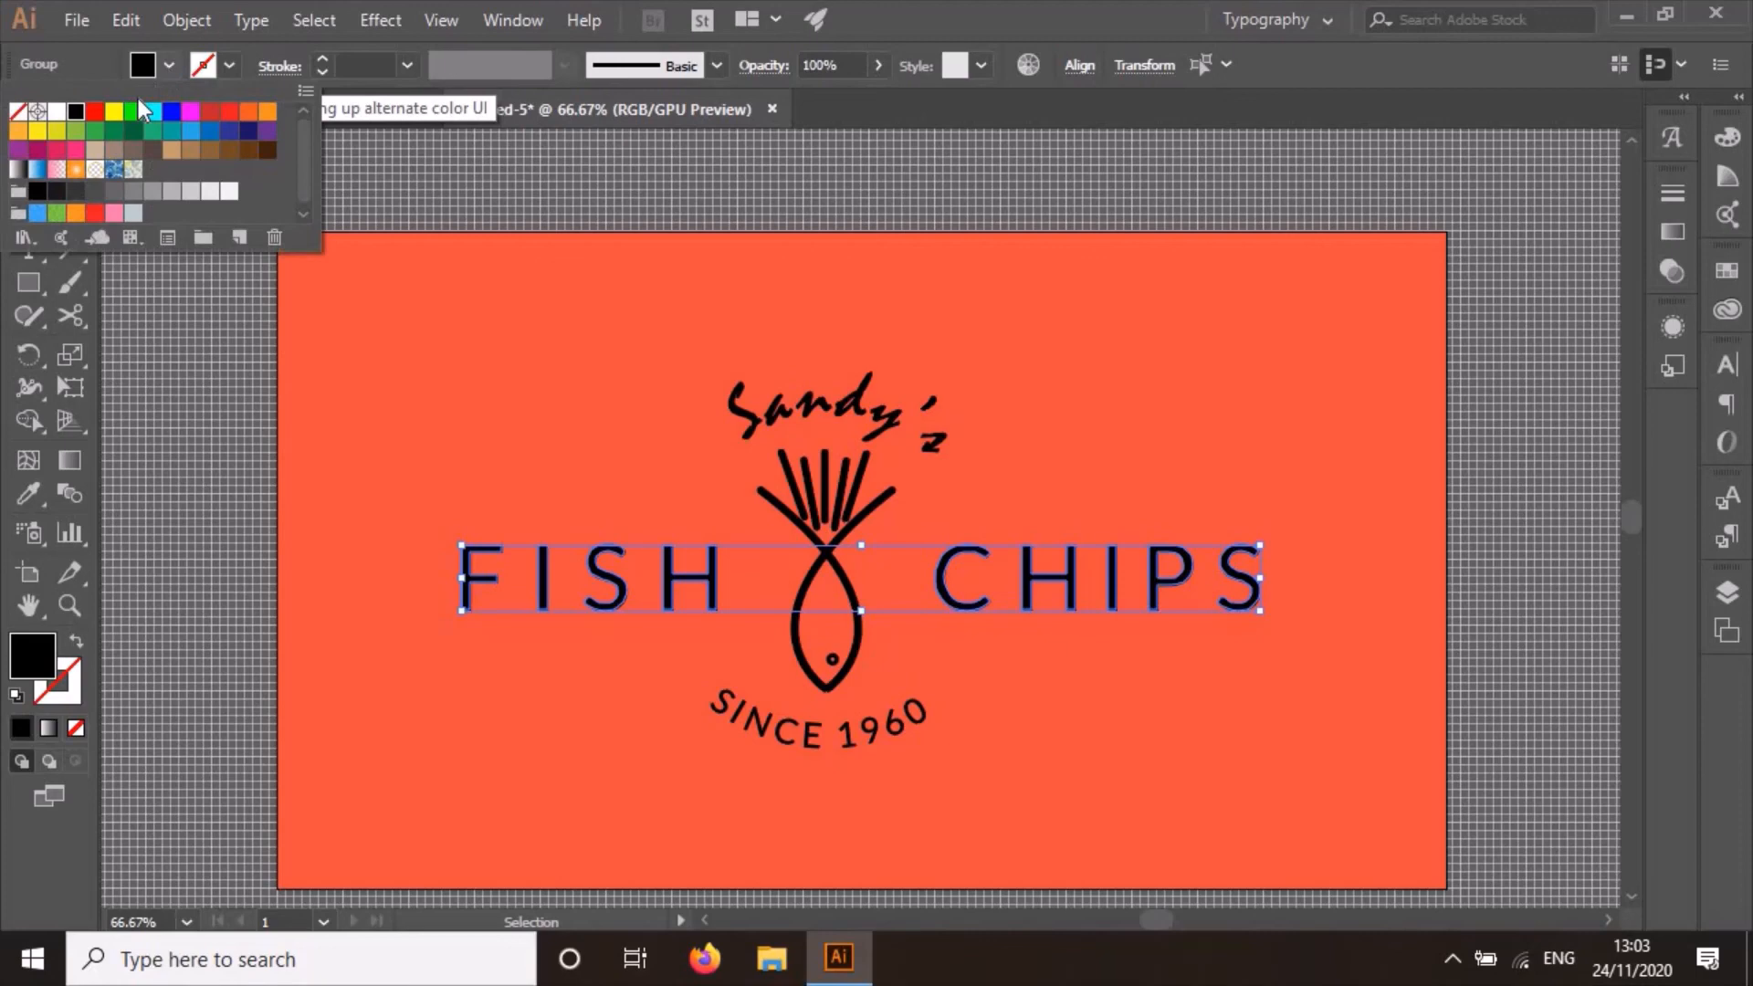
left_click(57, 112)
left_click(166, 362)
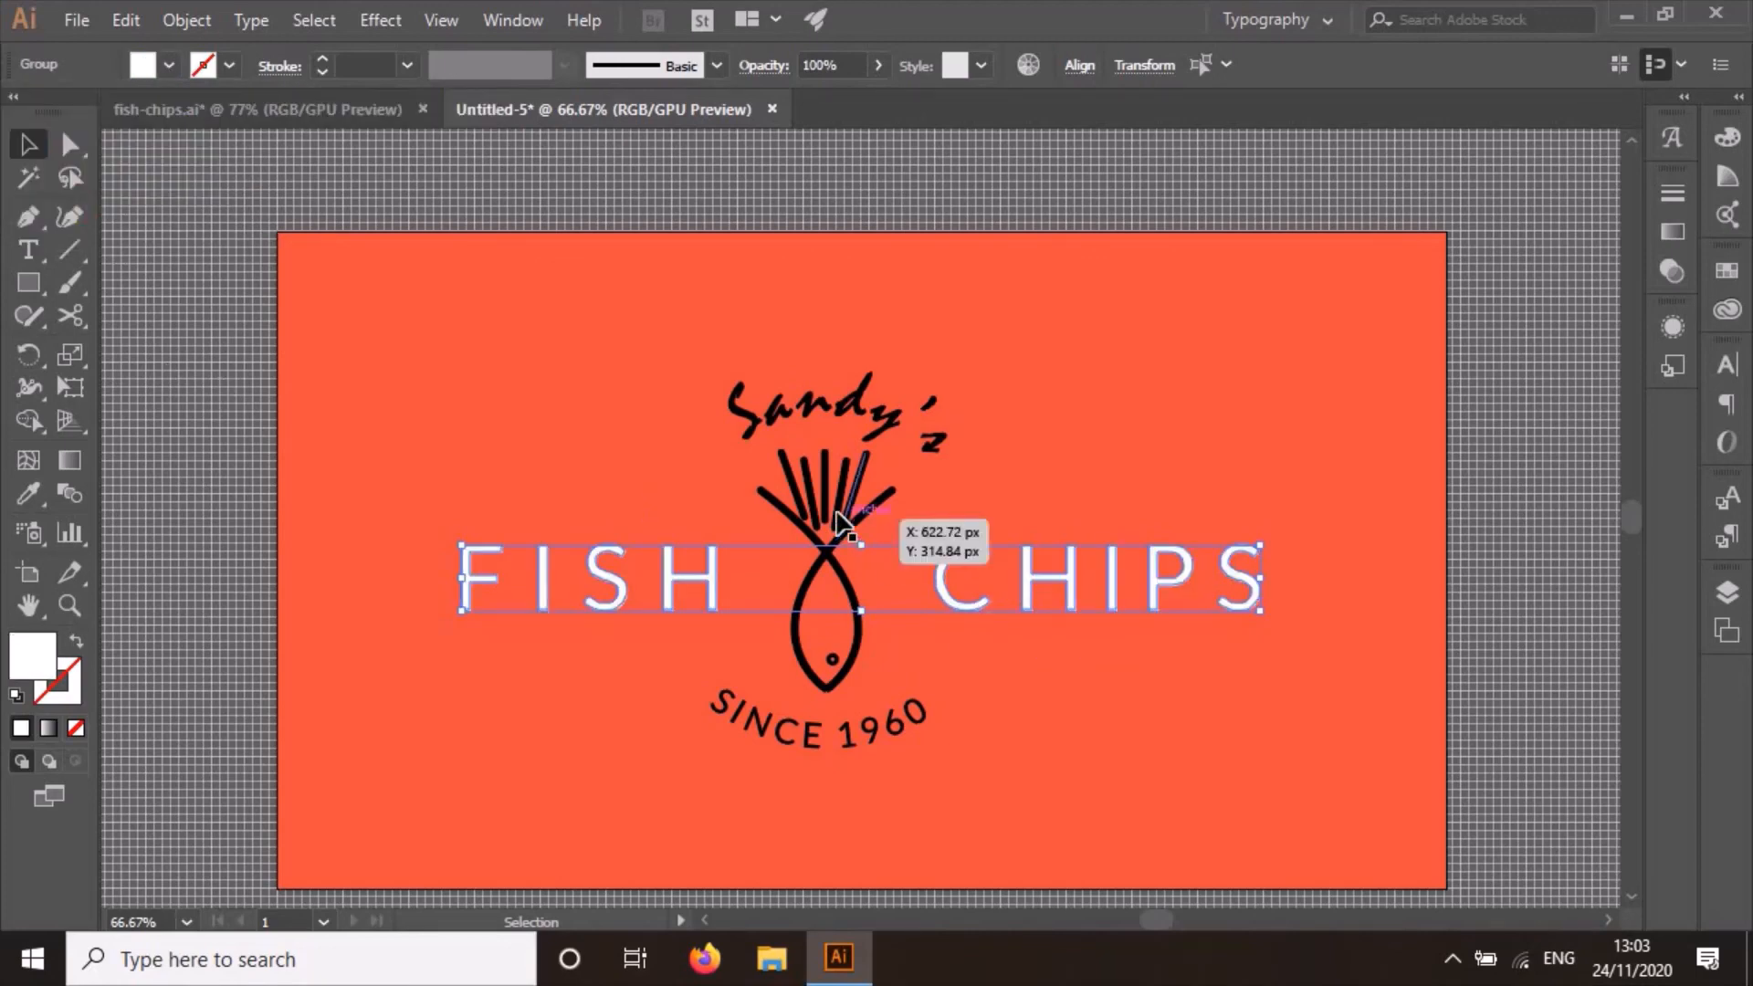
Change the stroke of the fish symbol group to white and clear the selection.
left_click(840, 553)
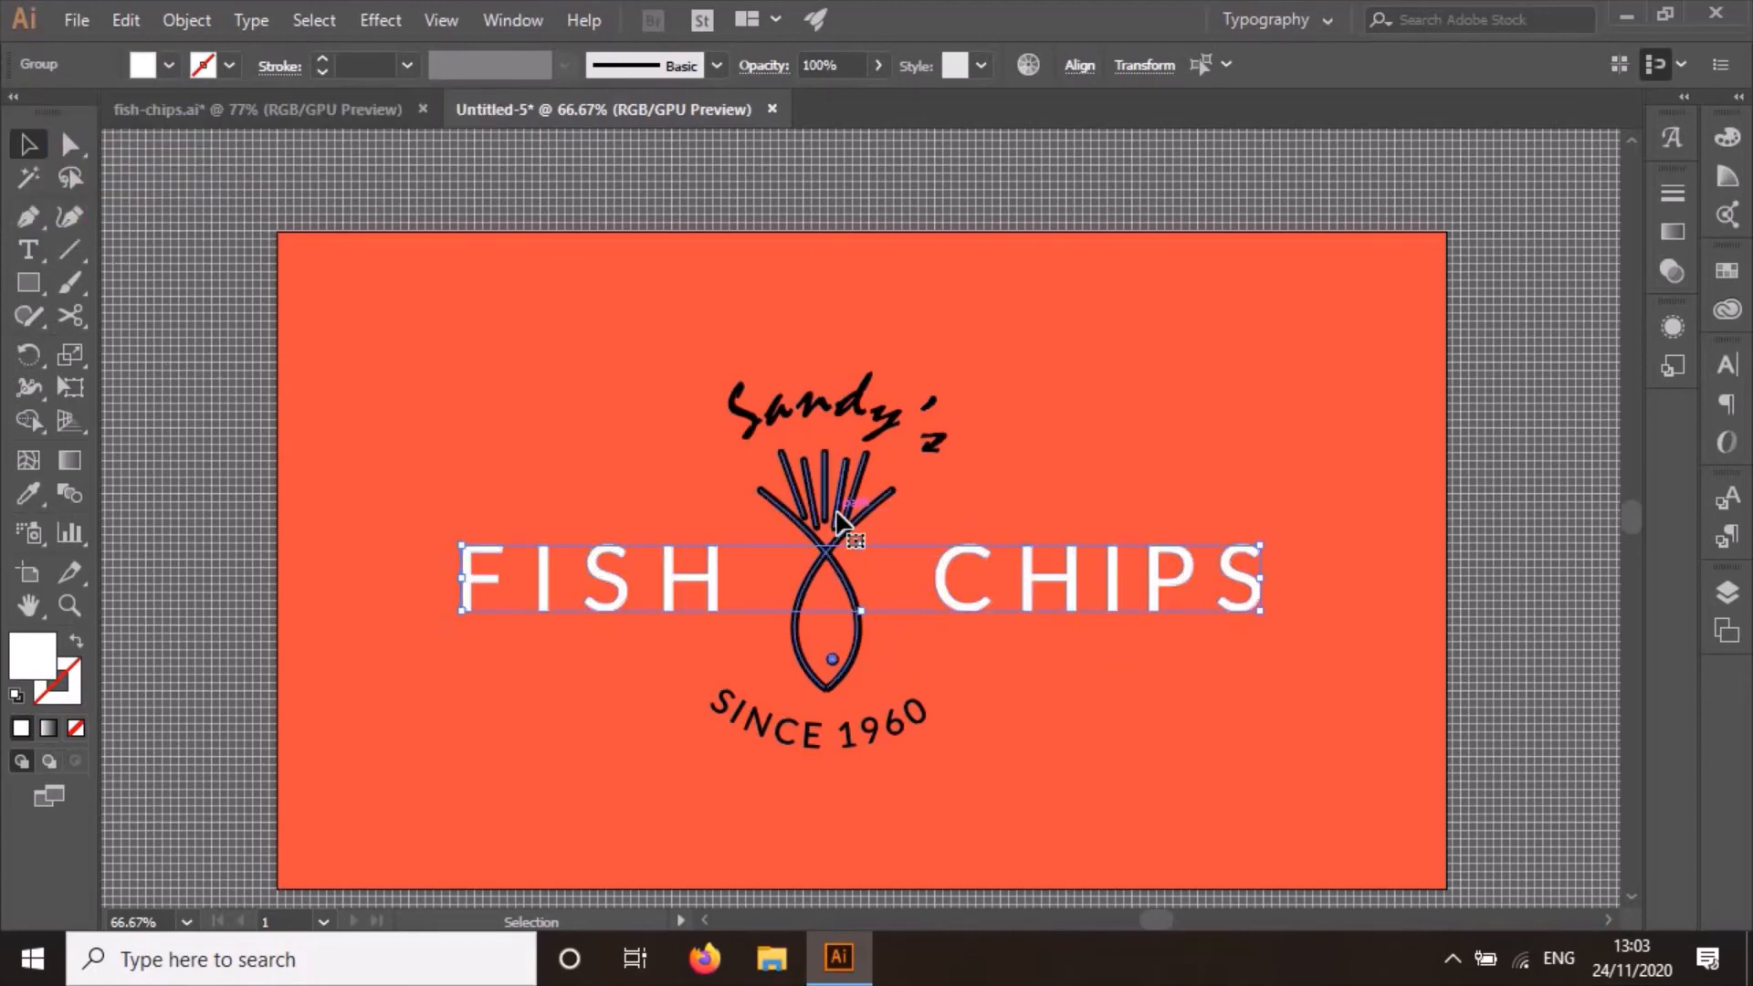
left_click(229, 68)
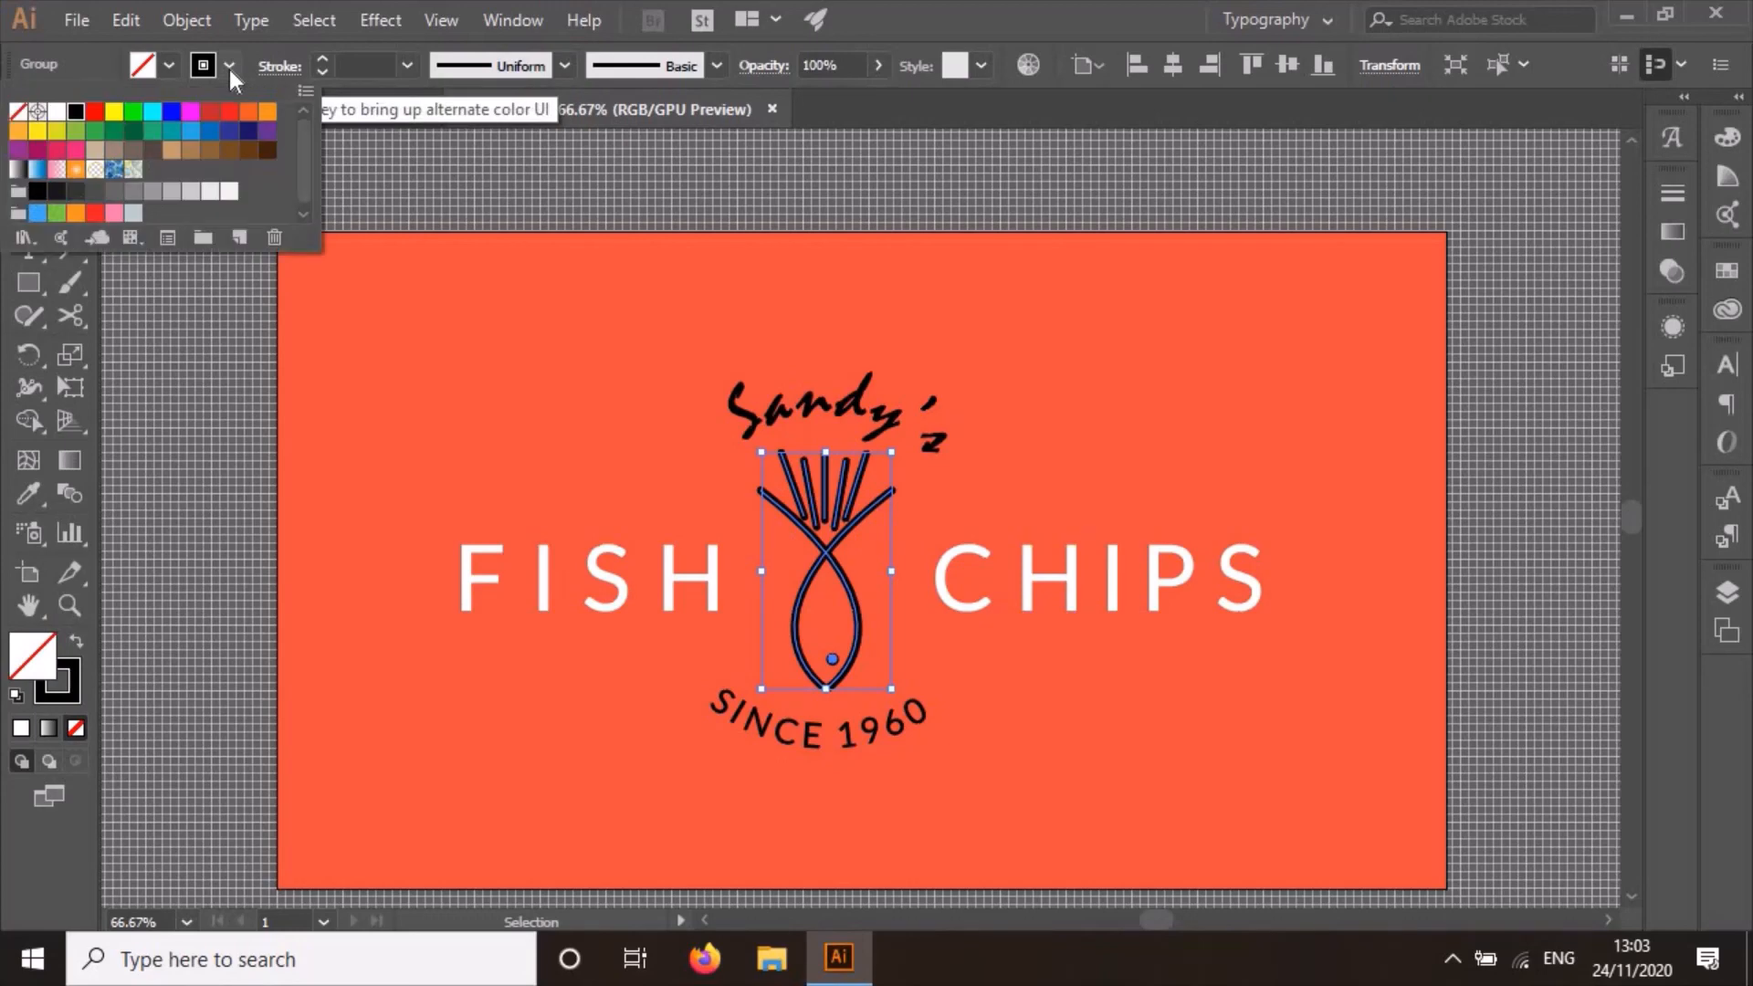
left_click(57, 111)
left_click(195, 452)
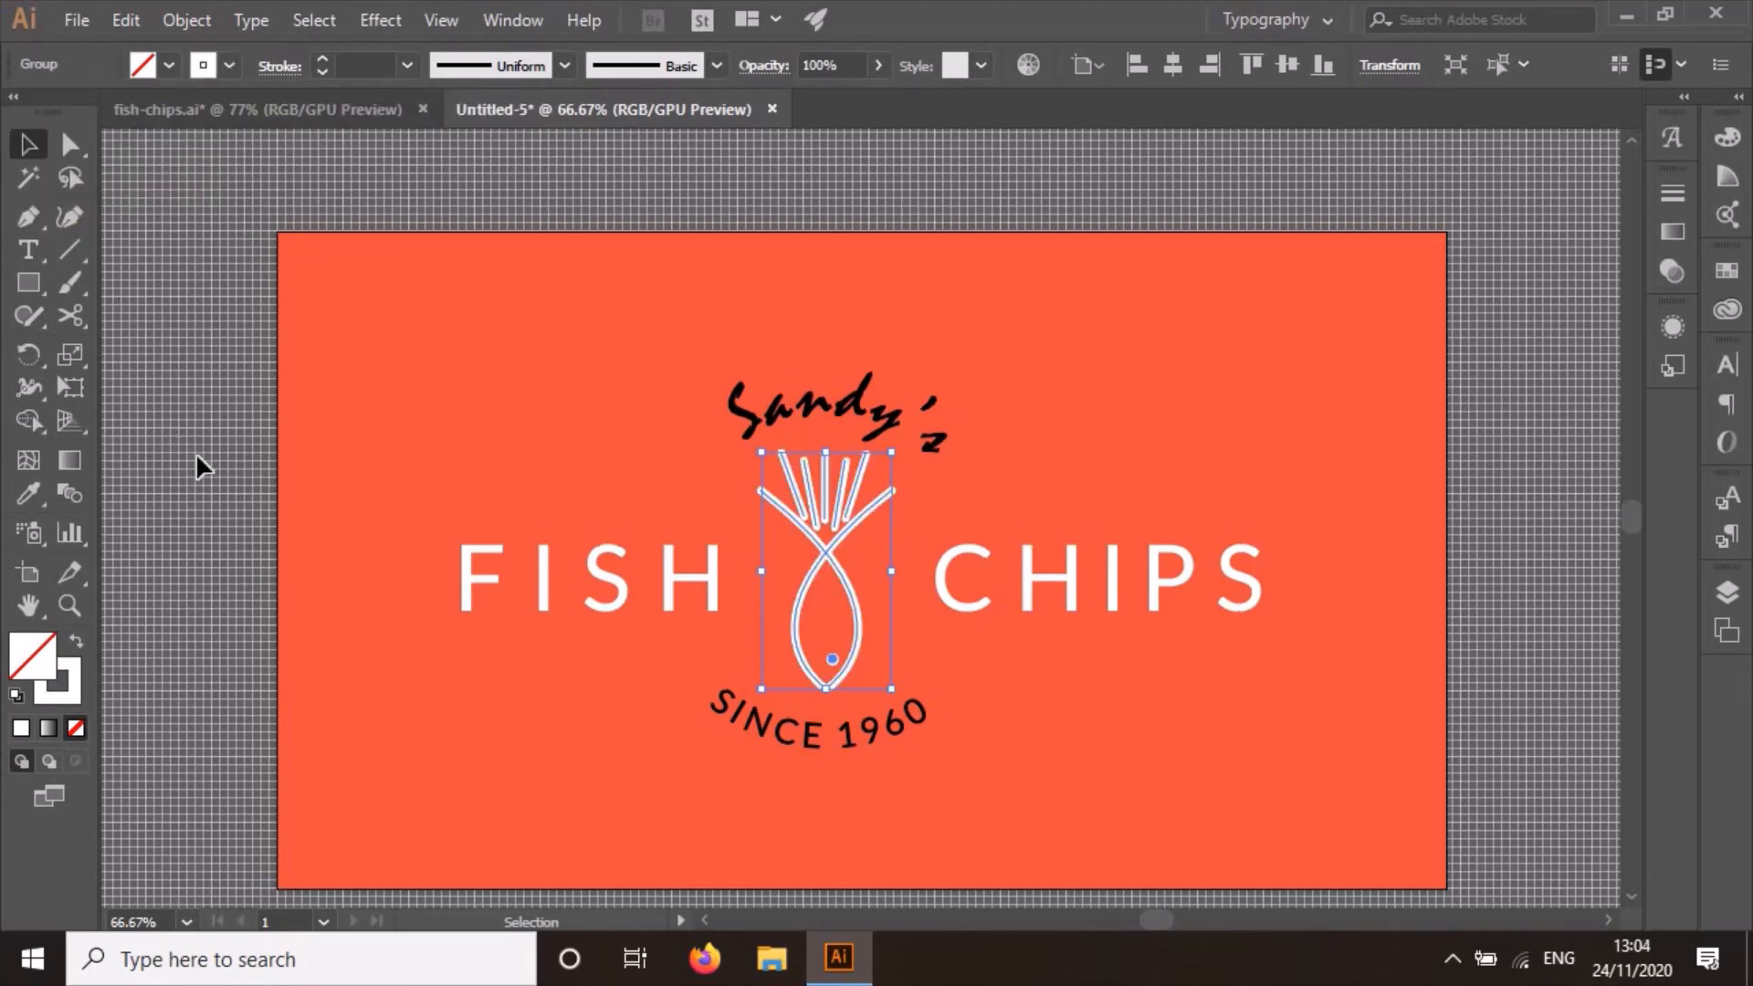
left_click(1455, 633)
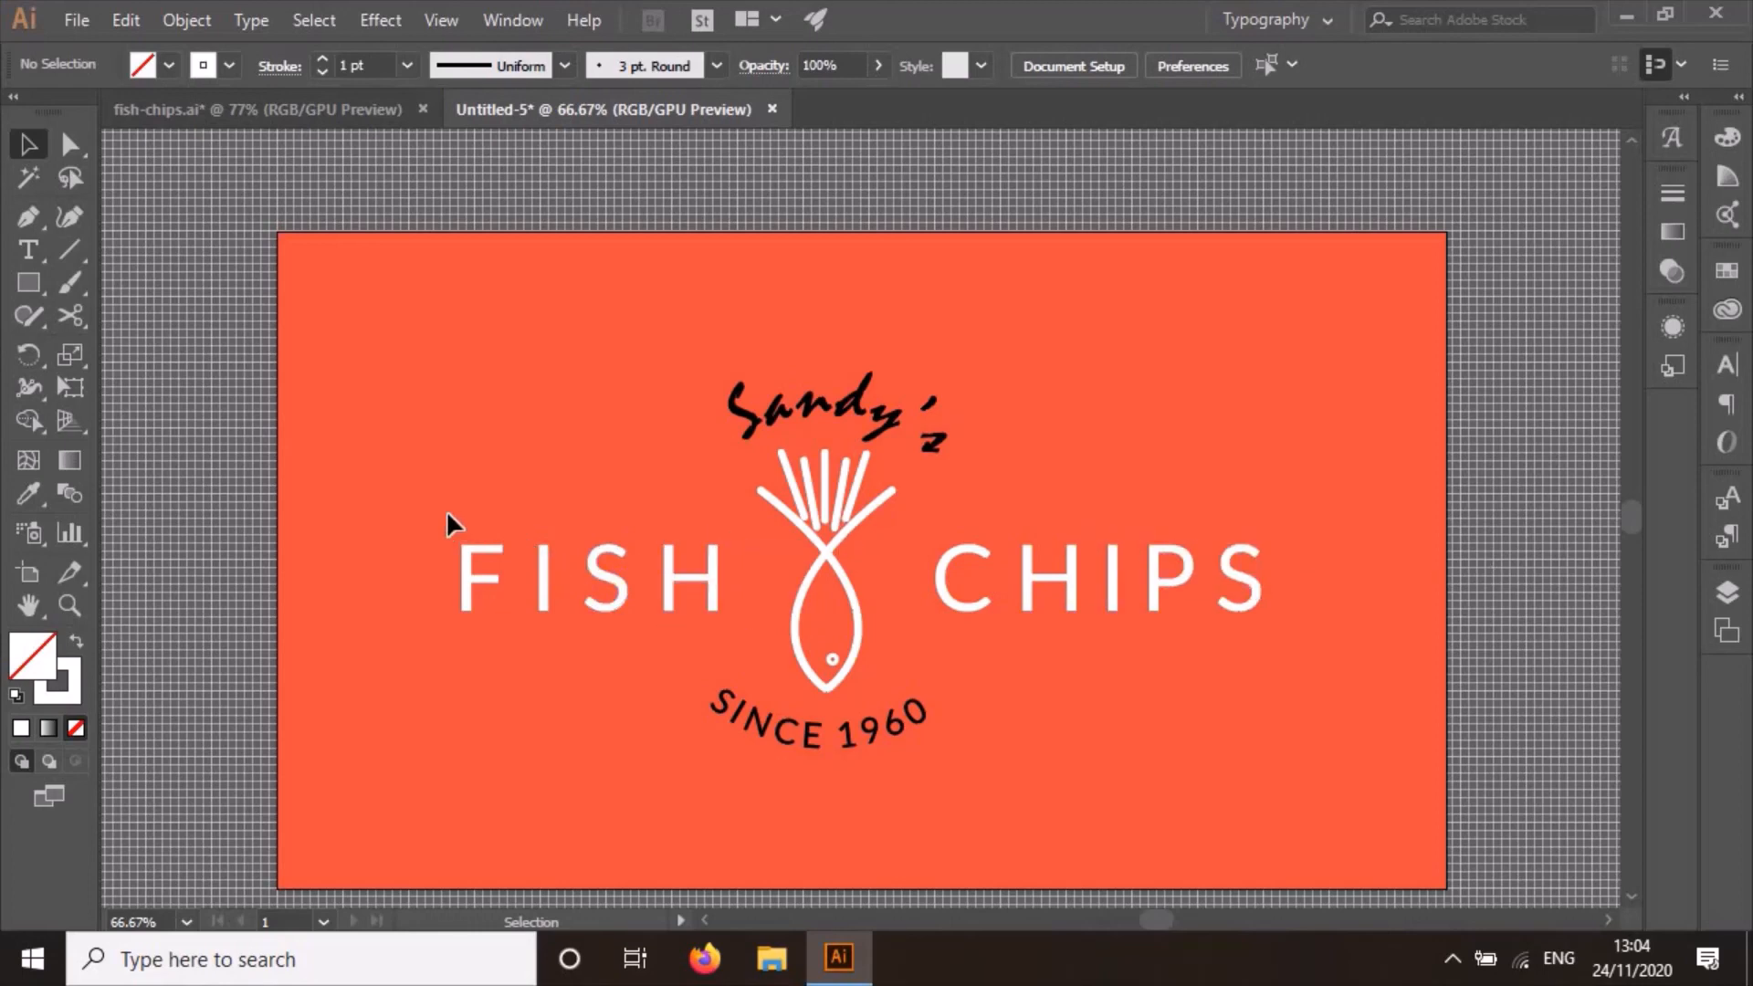
Check the divider lines in the original fish-chips.ai logo, and draw a horizontal white line with a 0.5 pt stroke just above FISH.
left_click(326, 111)
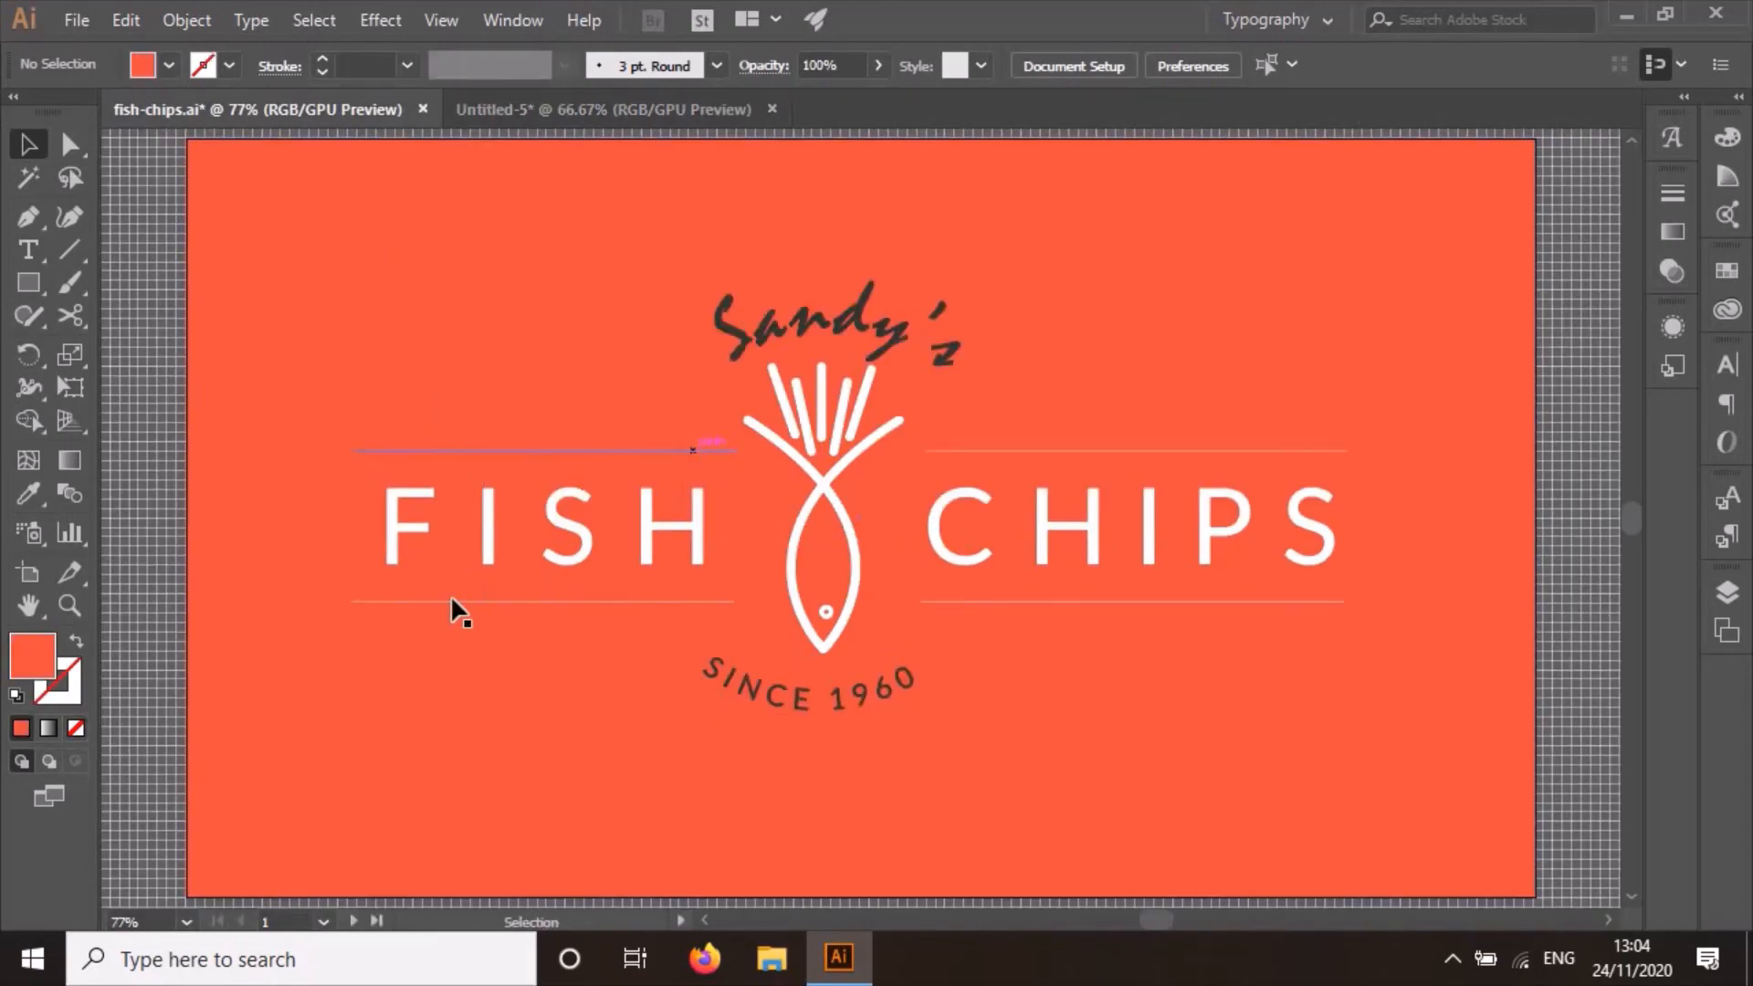
left_click(563, 101)
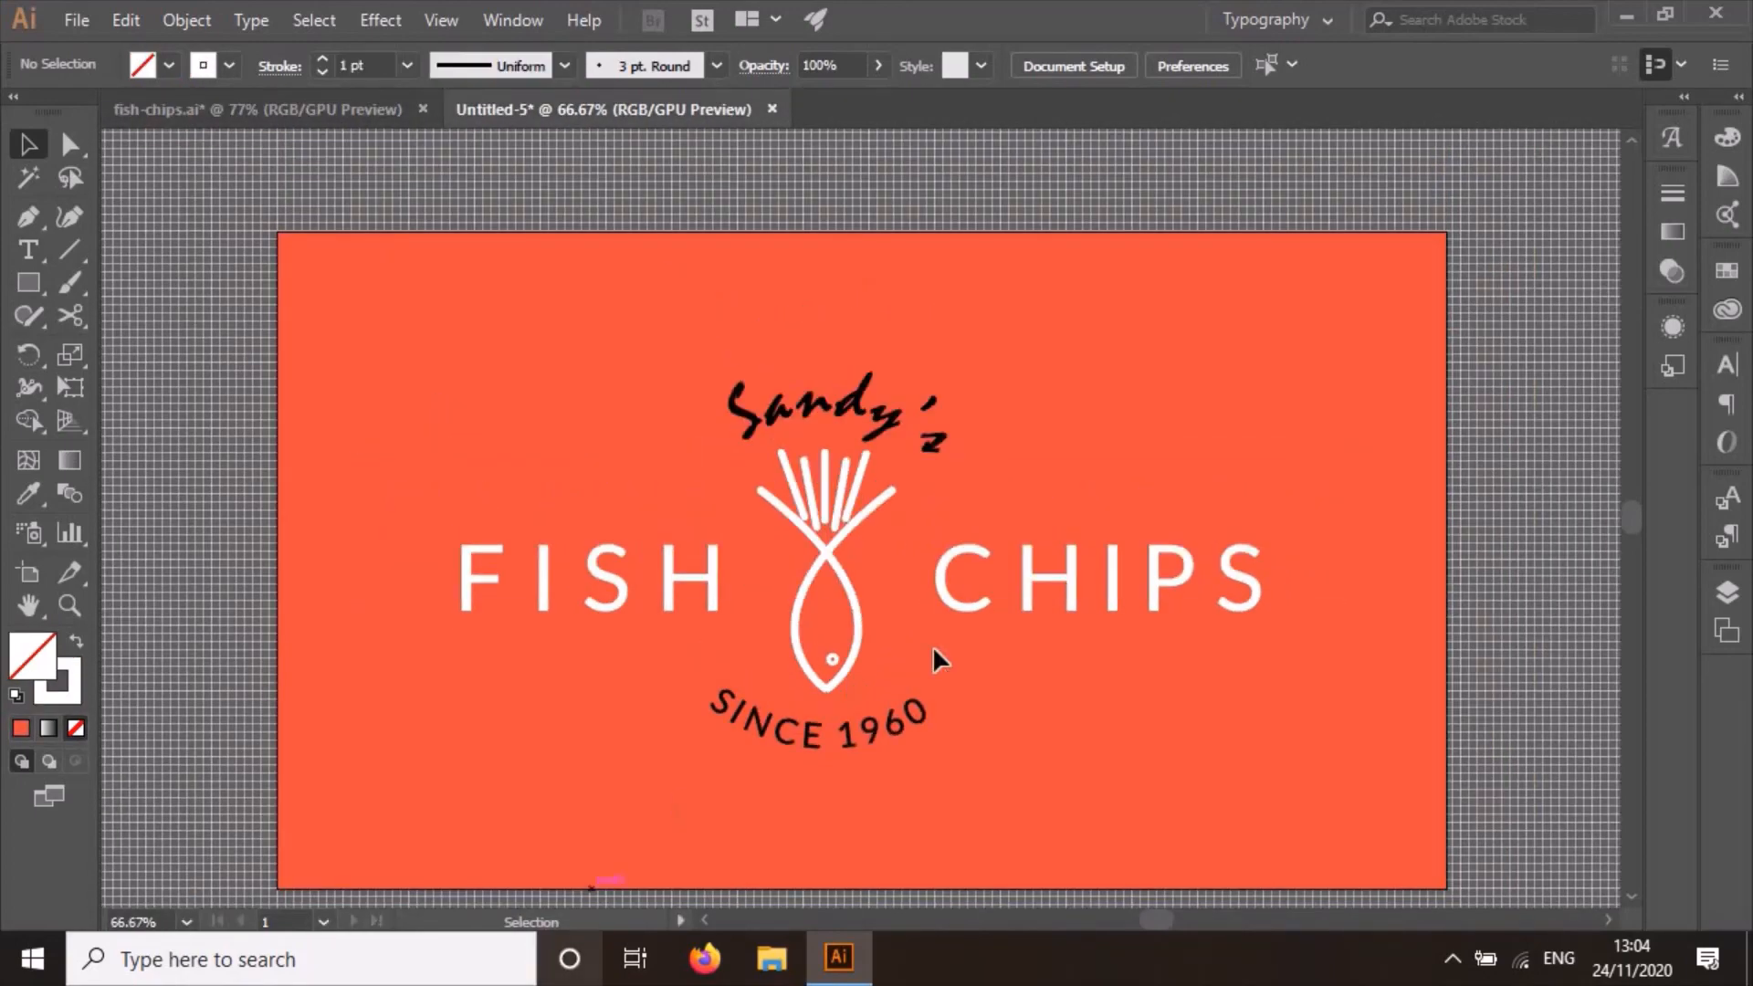
left_click(70, 250)
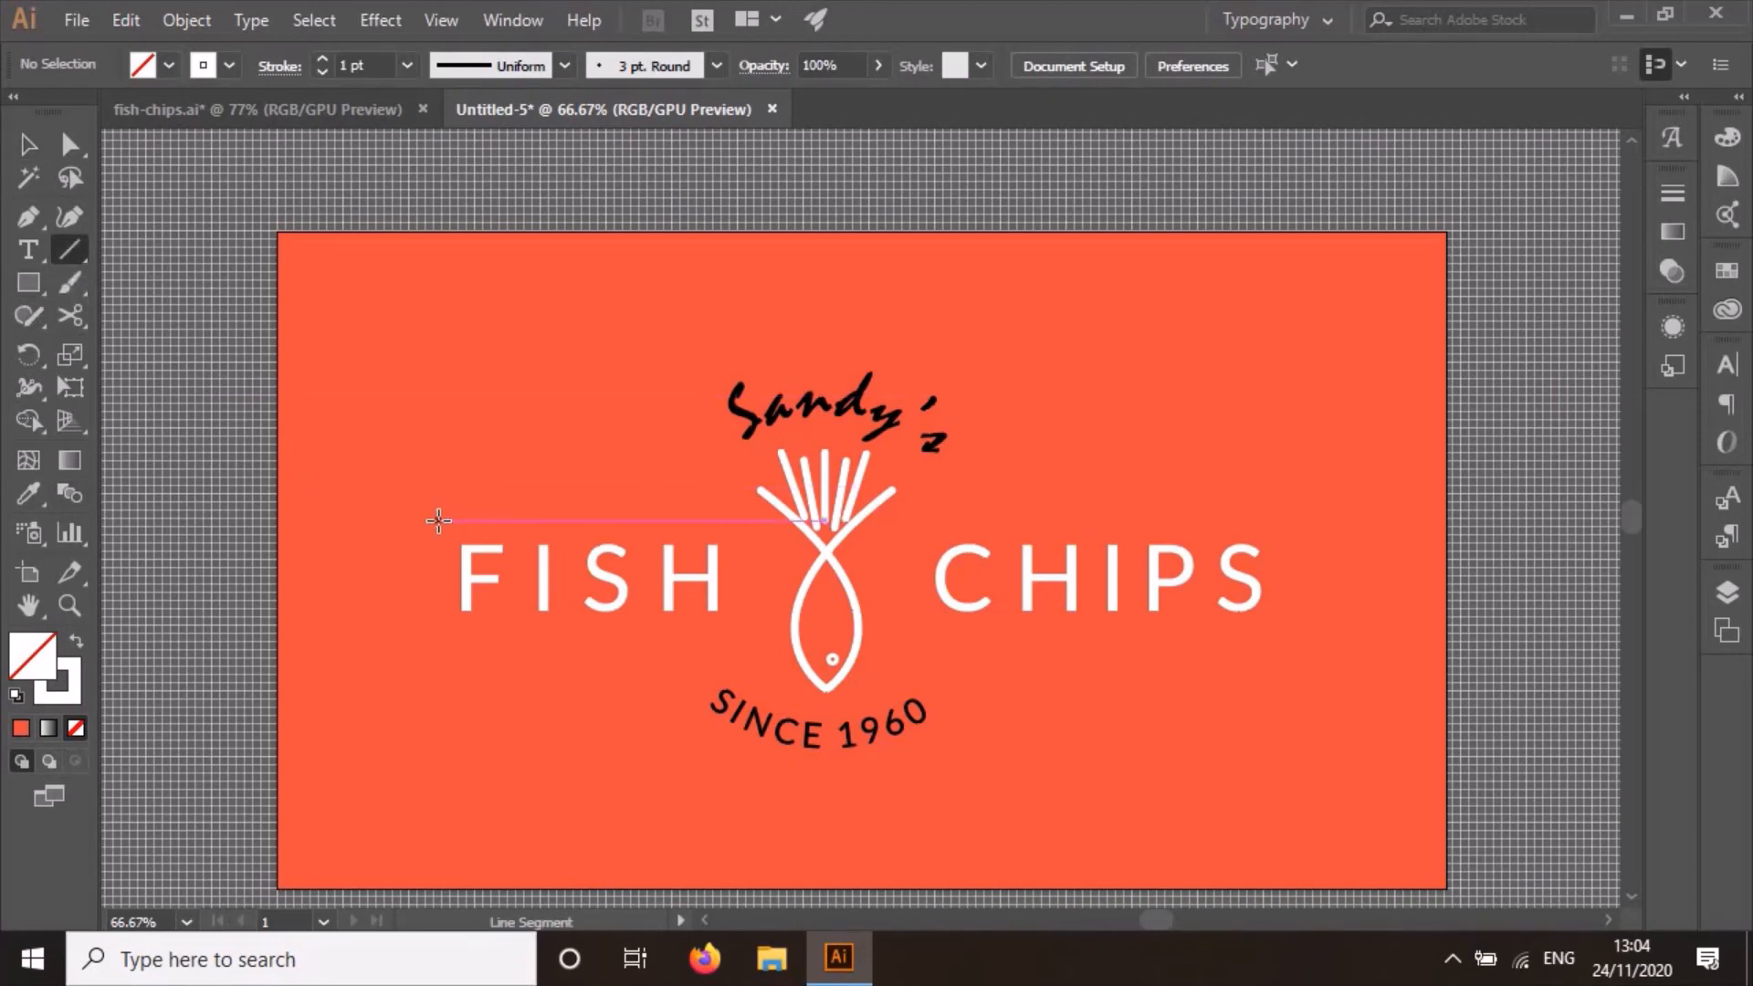
left_click_drag(438, 520, 744, 509)
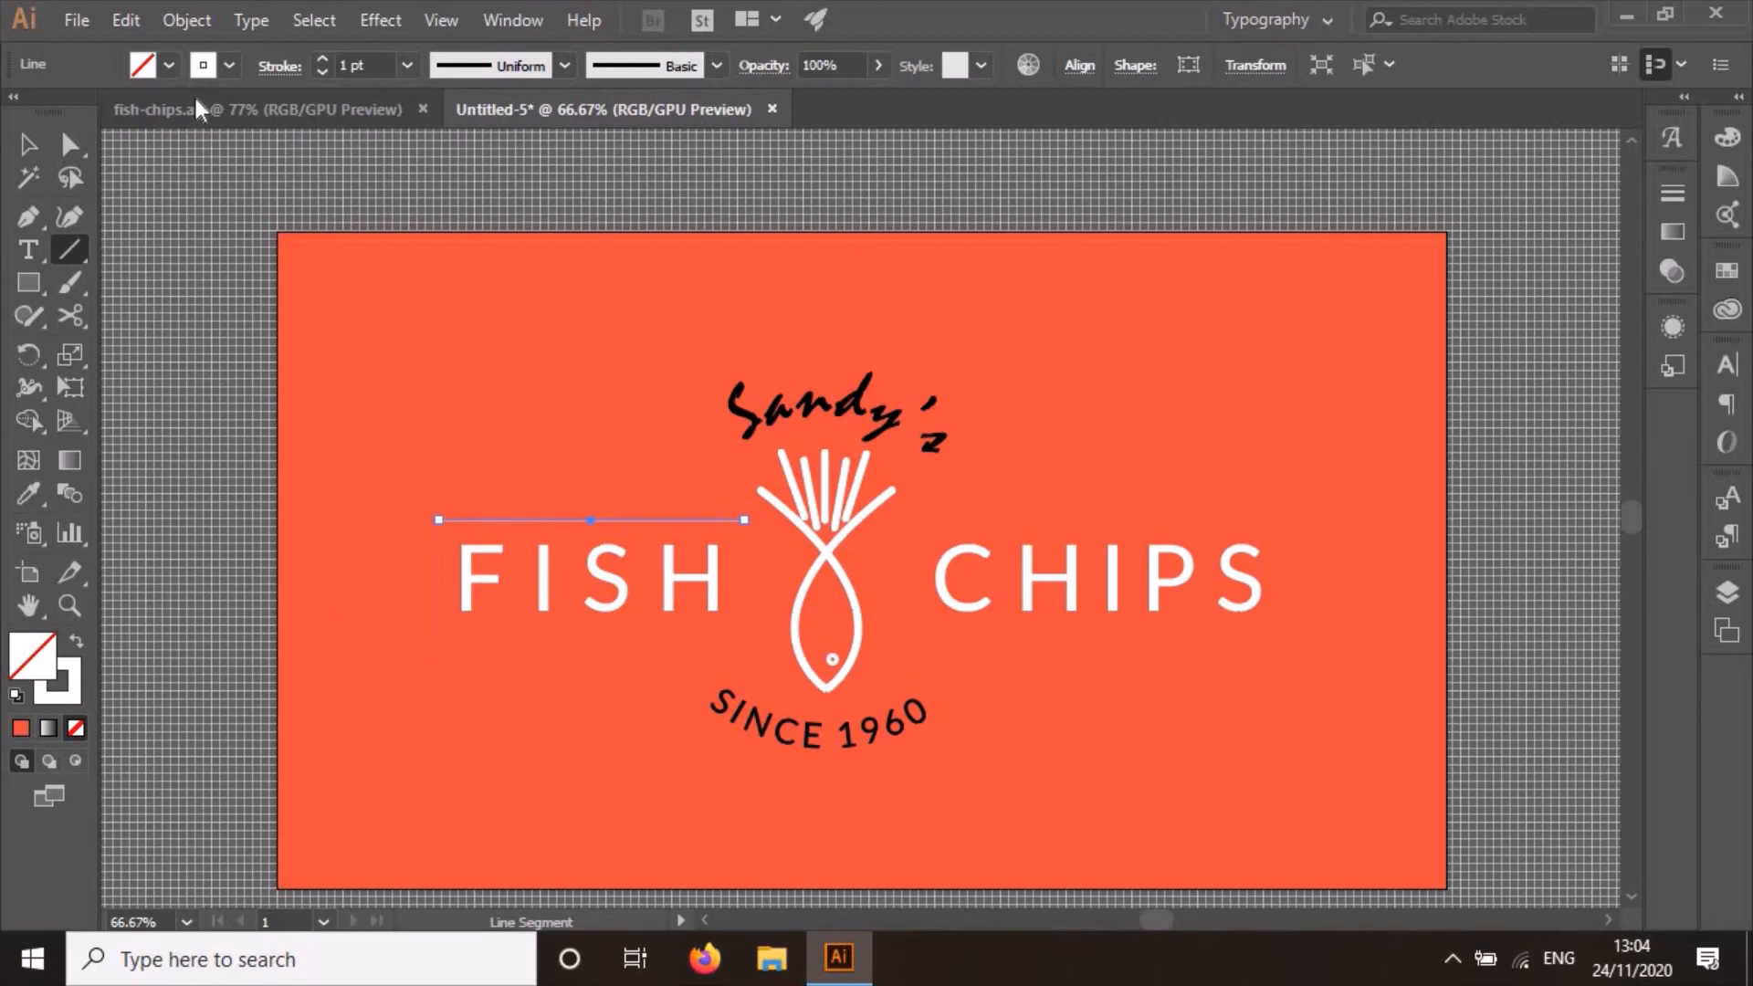
left_click(322, 73)
left_click(321, 73)
left_click(36, 146)
left_click(156, 304)
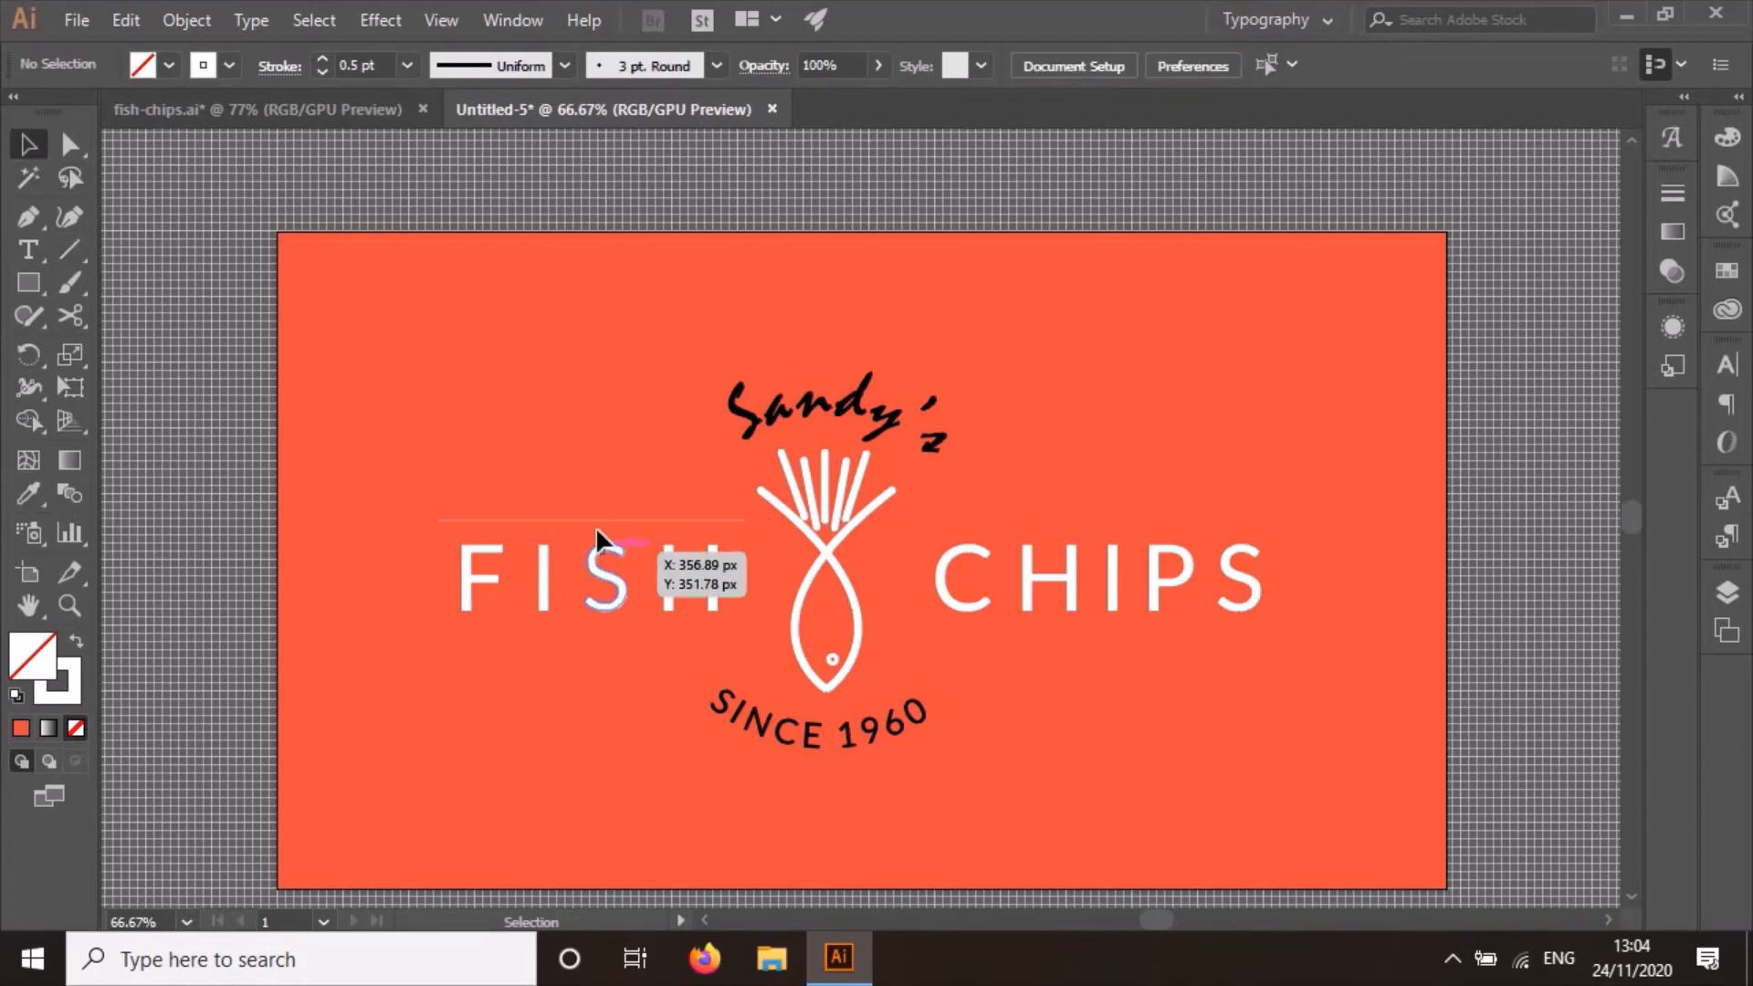
Duplicate the thin line above FISH and place the copy just below the word, roughly aligned with the upper line.
left_click(592, 518)
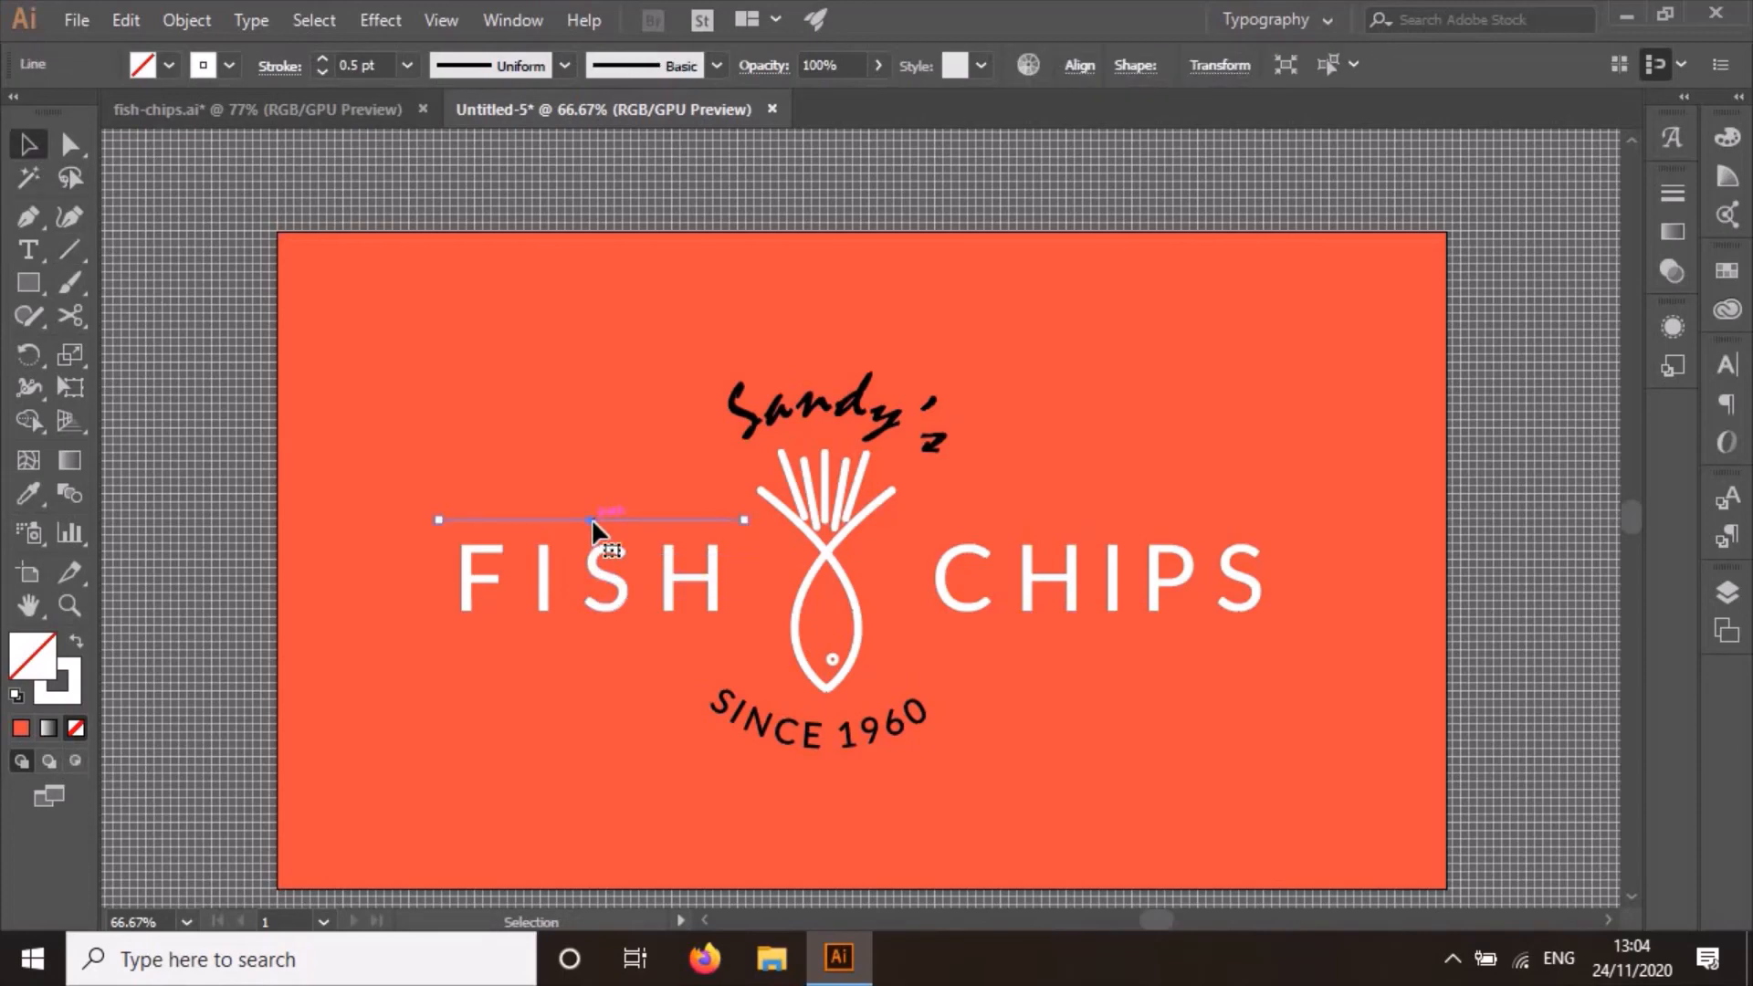
left_click_drag(592, 518, 489, 644)
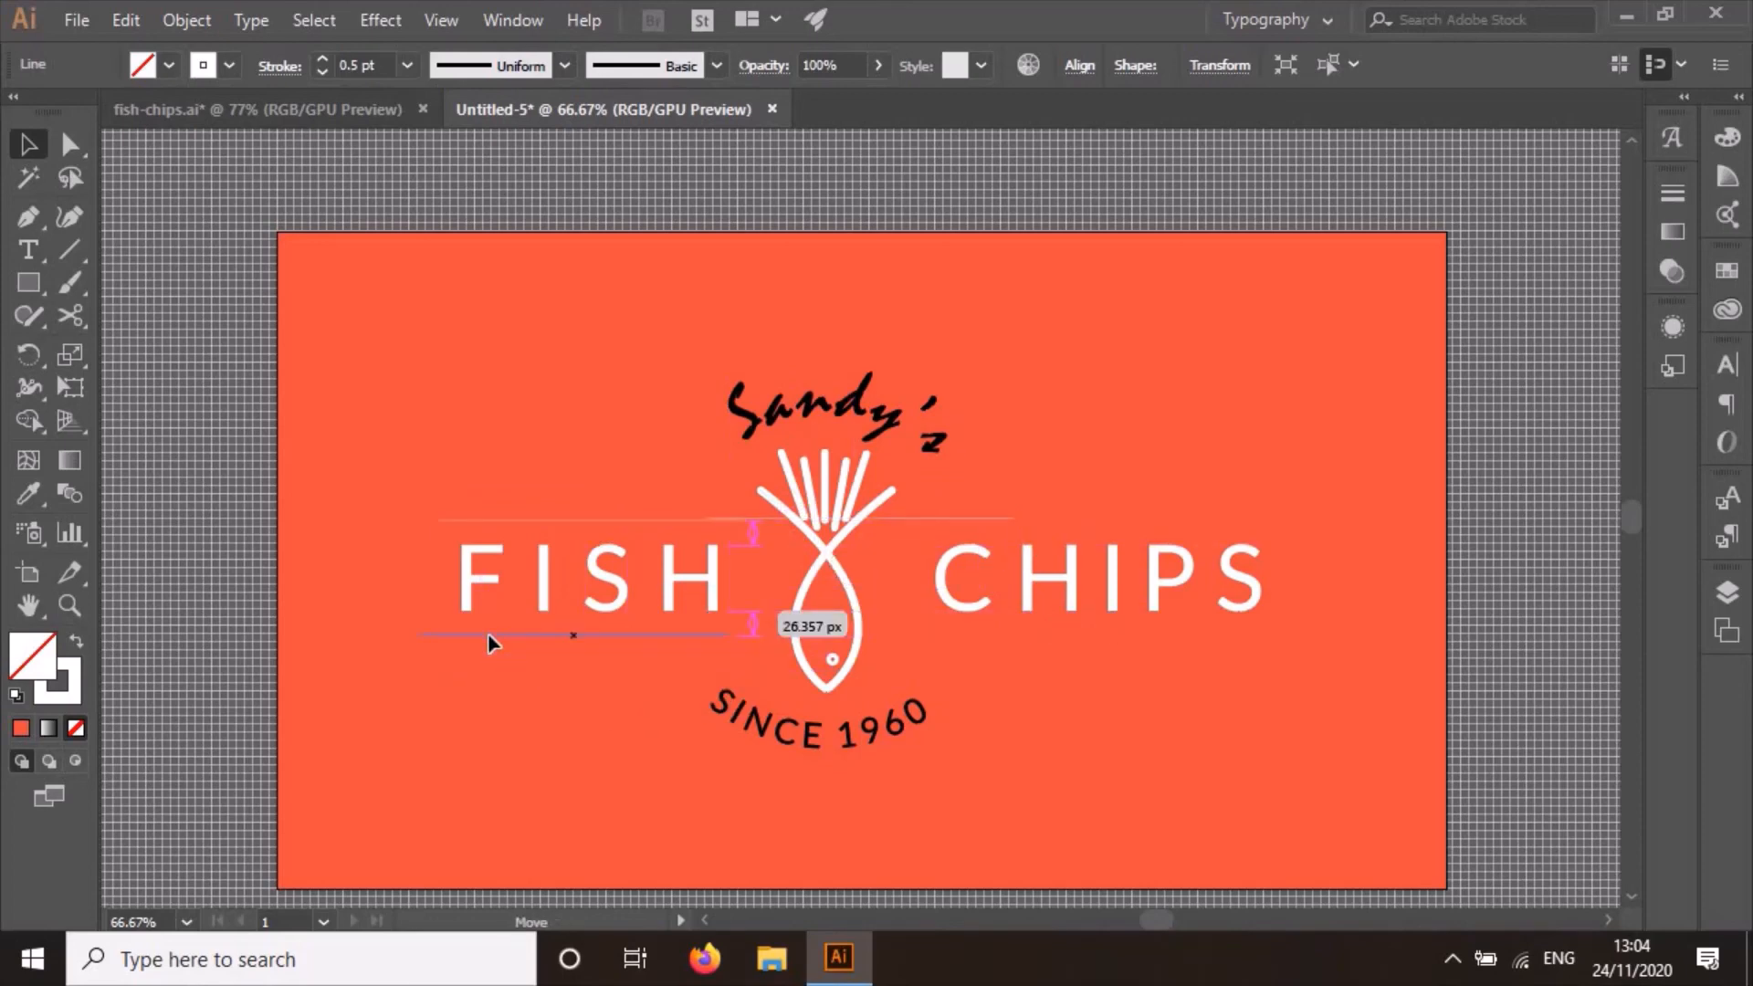
left_click_drag(488, 635, 501, 635)
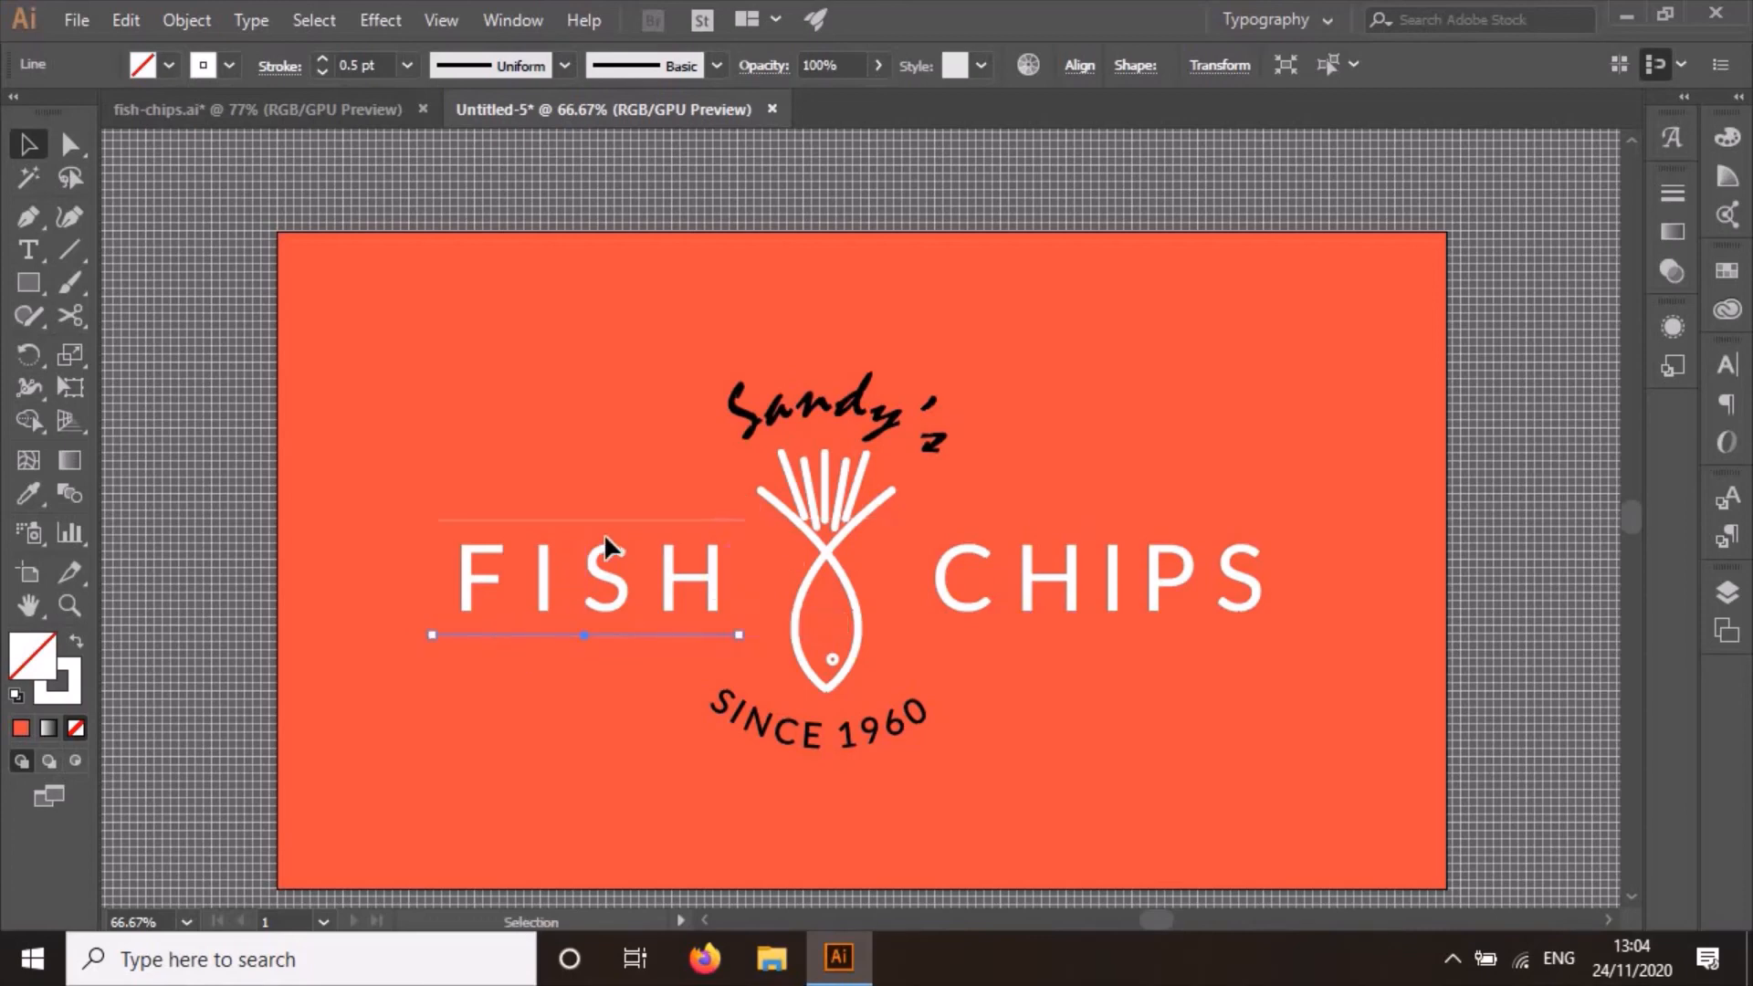
Copy both FISH divider lines, place the copies above and below CHIPS, and widen them to span the whole word.
left_click(606, 521, "shift")
key("ctrl+c")
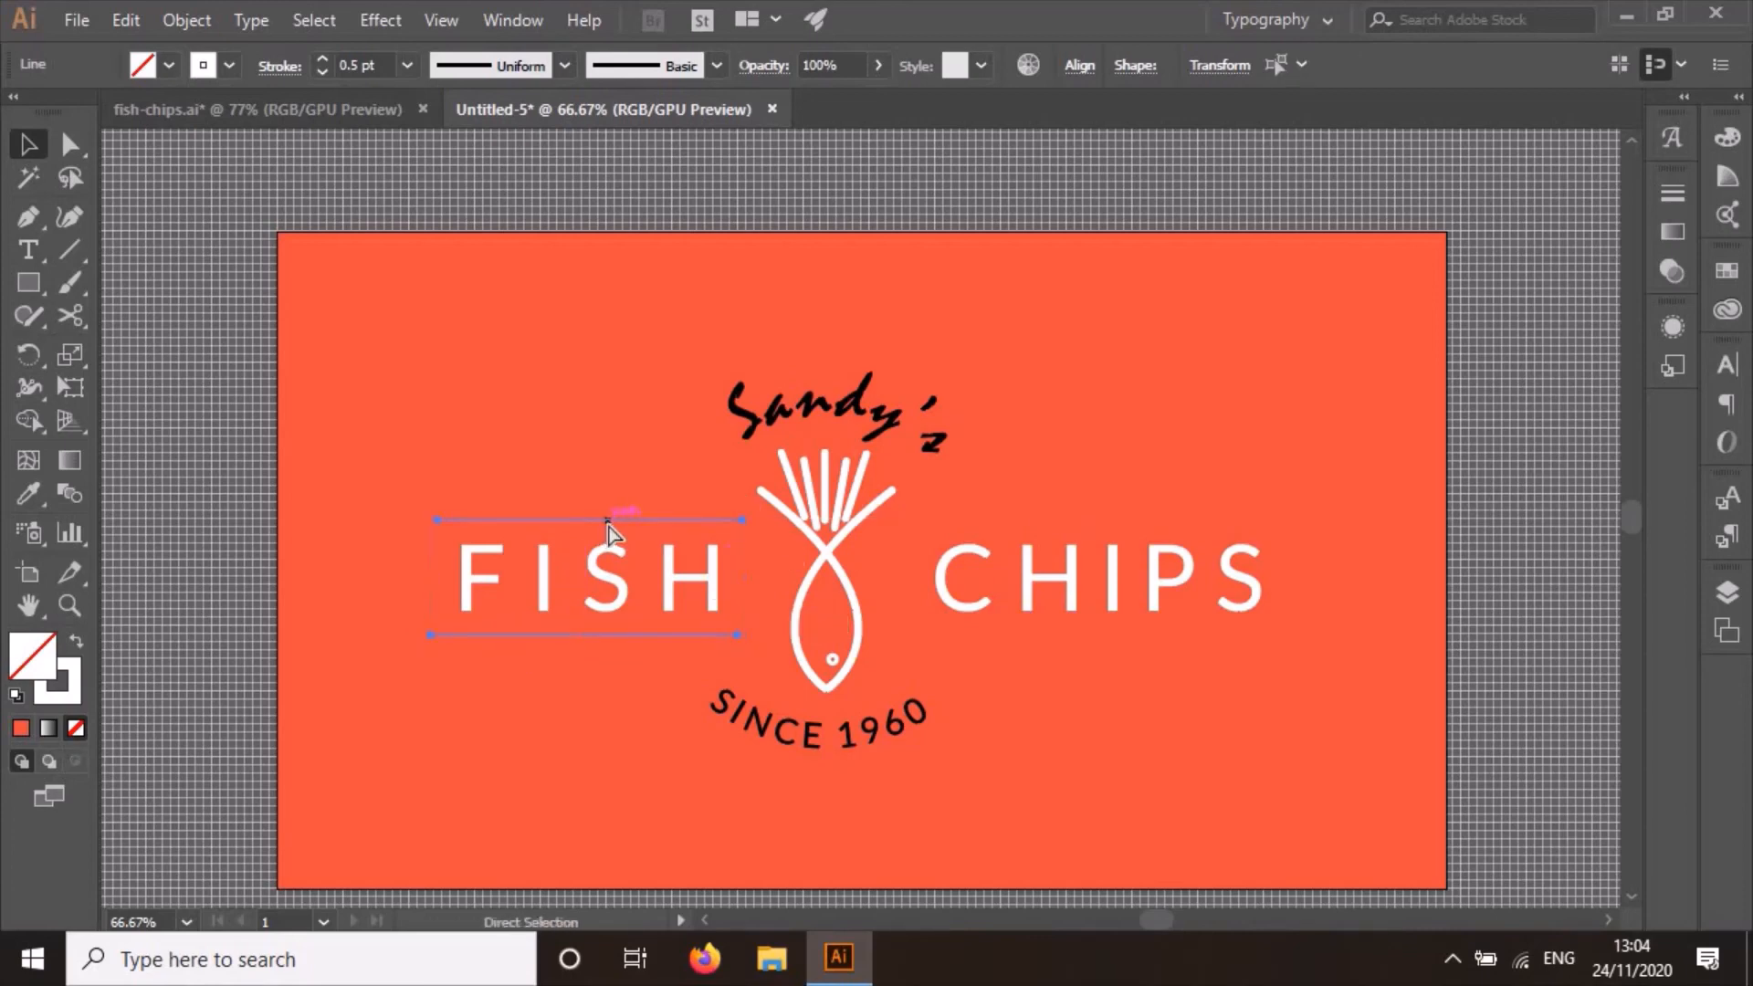
key("ctrl+v")
left_click_drag(763, 573, 982, 634)
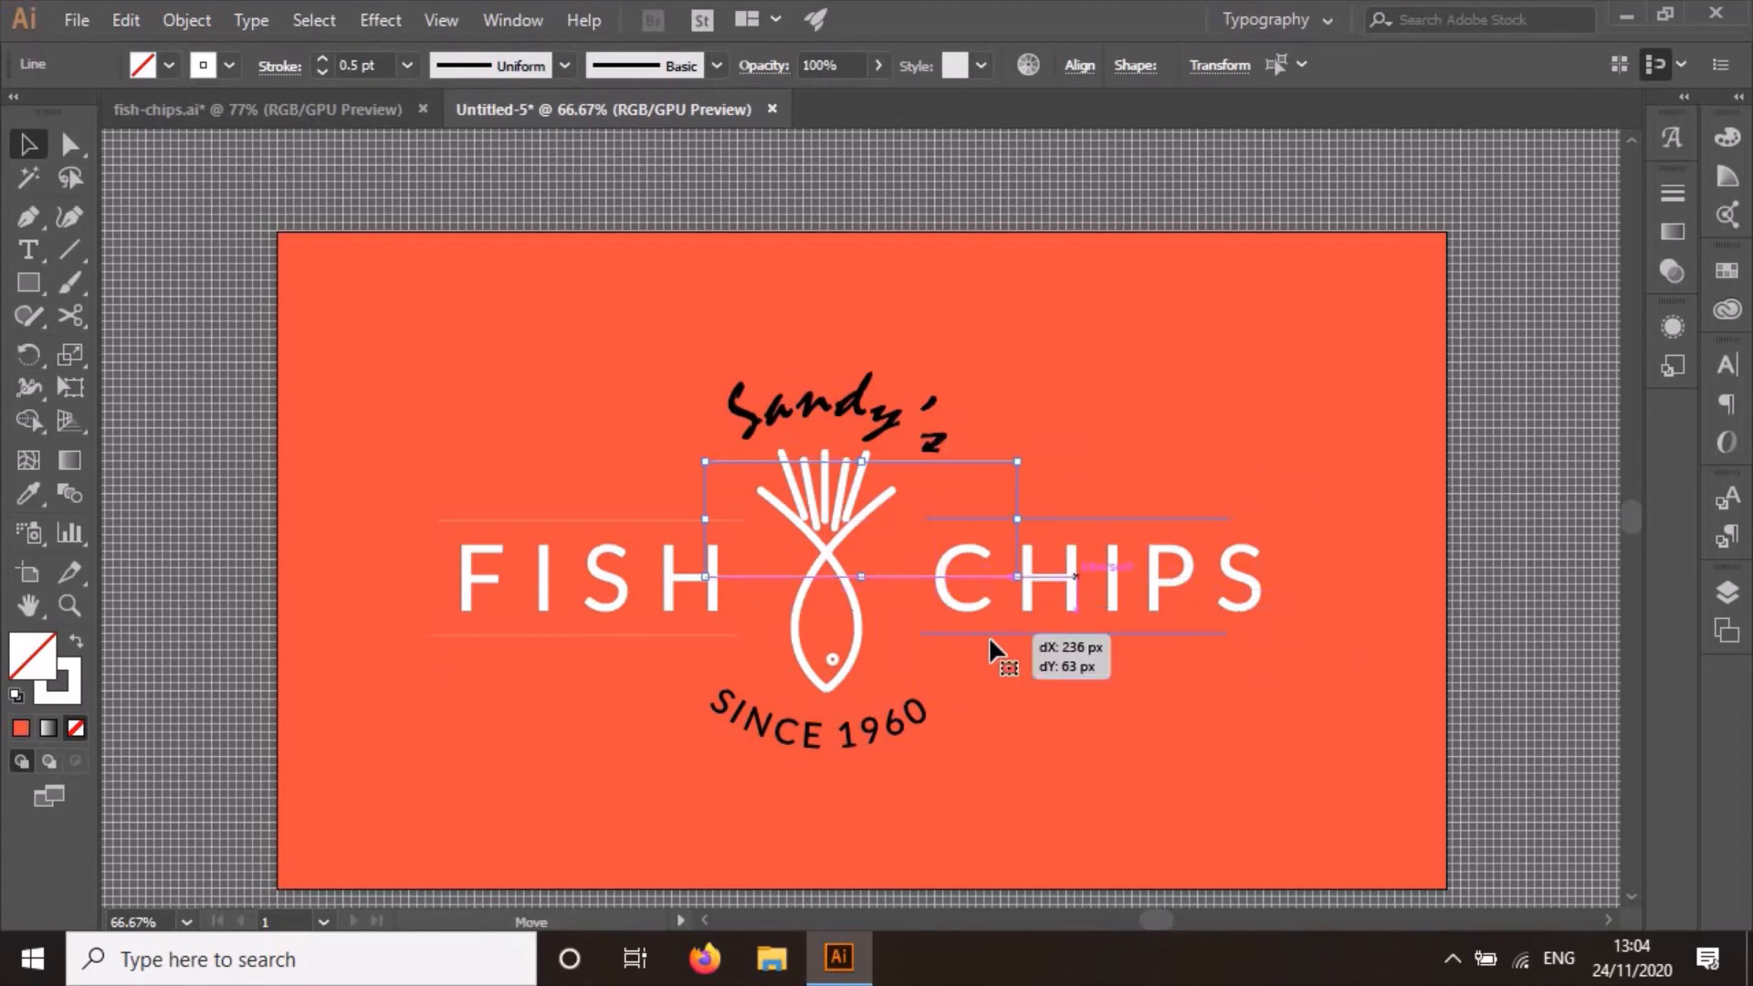
left_click_drag(989, 635, 987, 636)
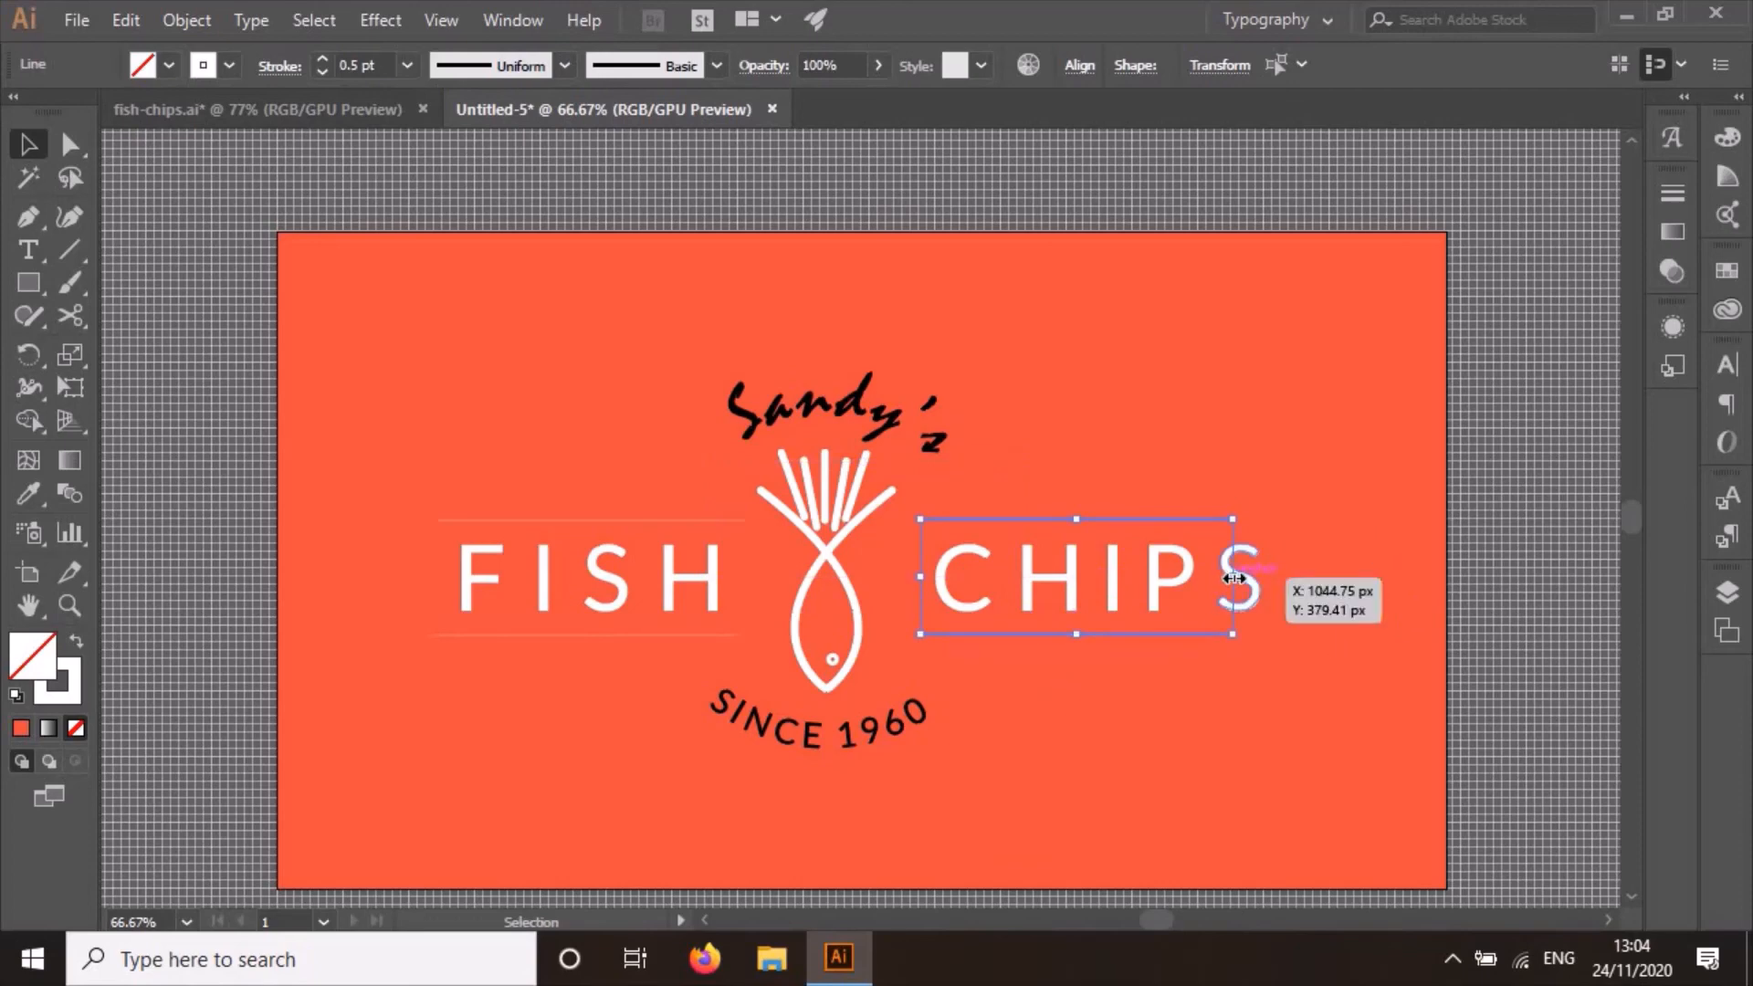
left_click_drag(1234, 578, 1289, 579)
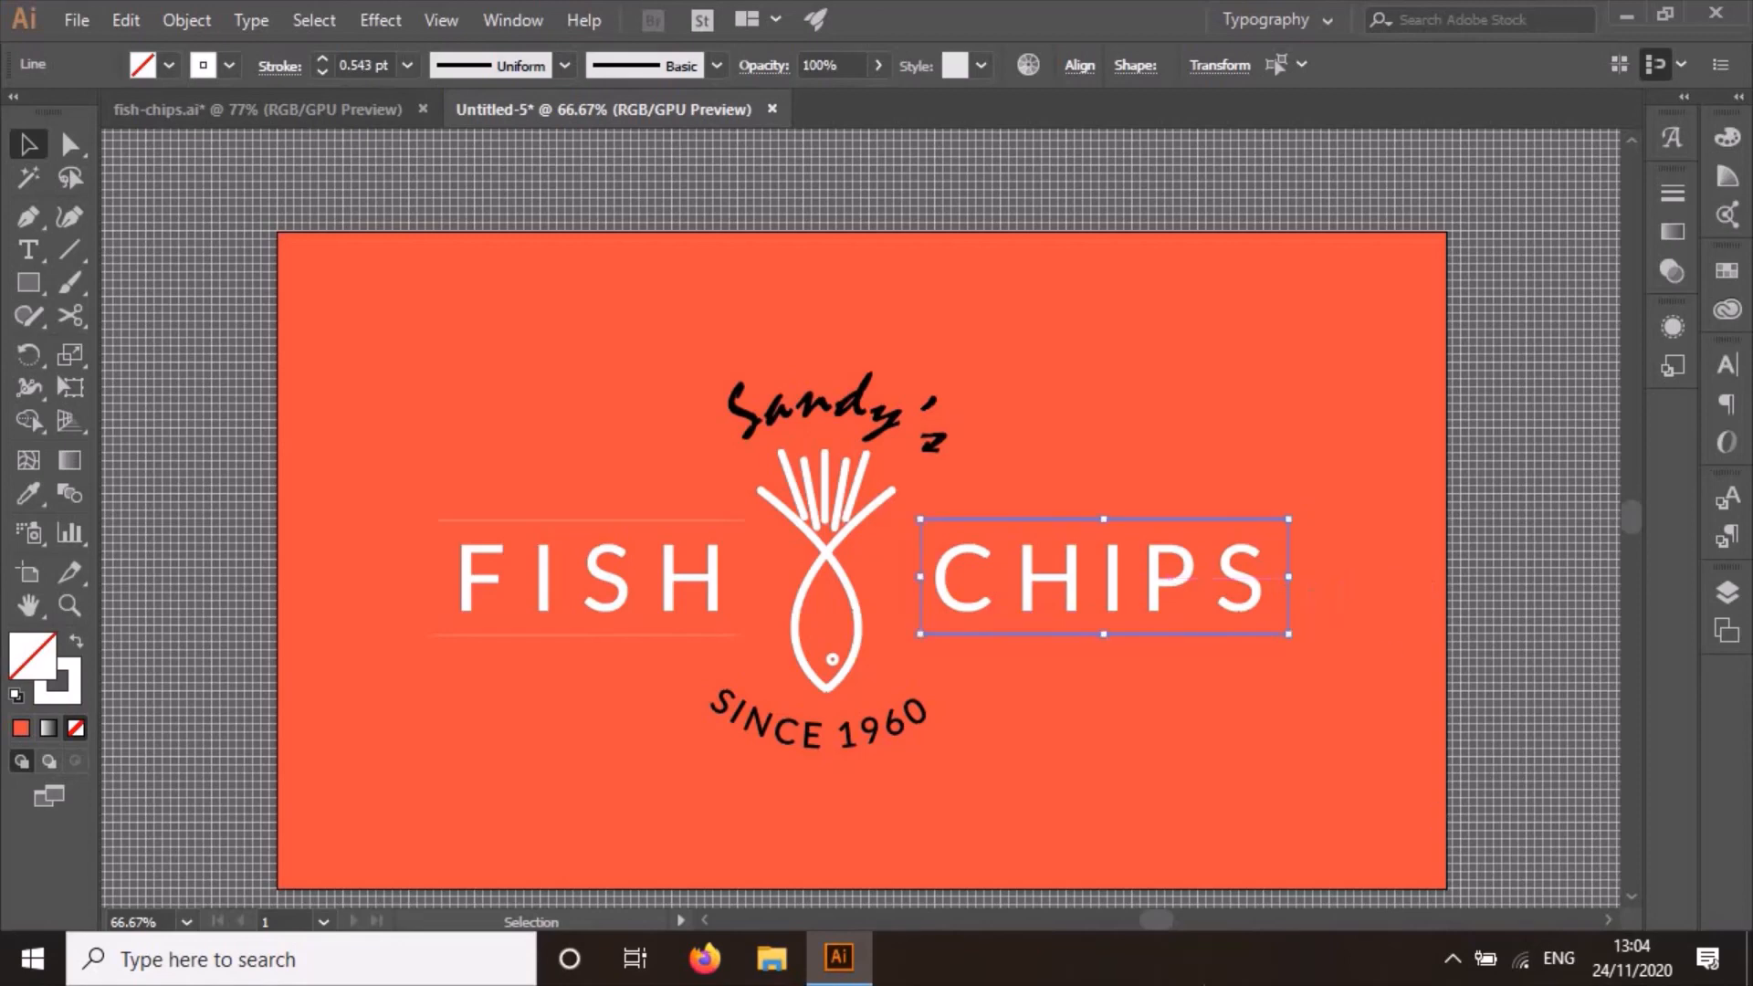
Set the stroke of the two divider lines around CHIPS to 0.5 pt and clear the selection.
left_click(323, 72)
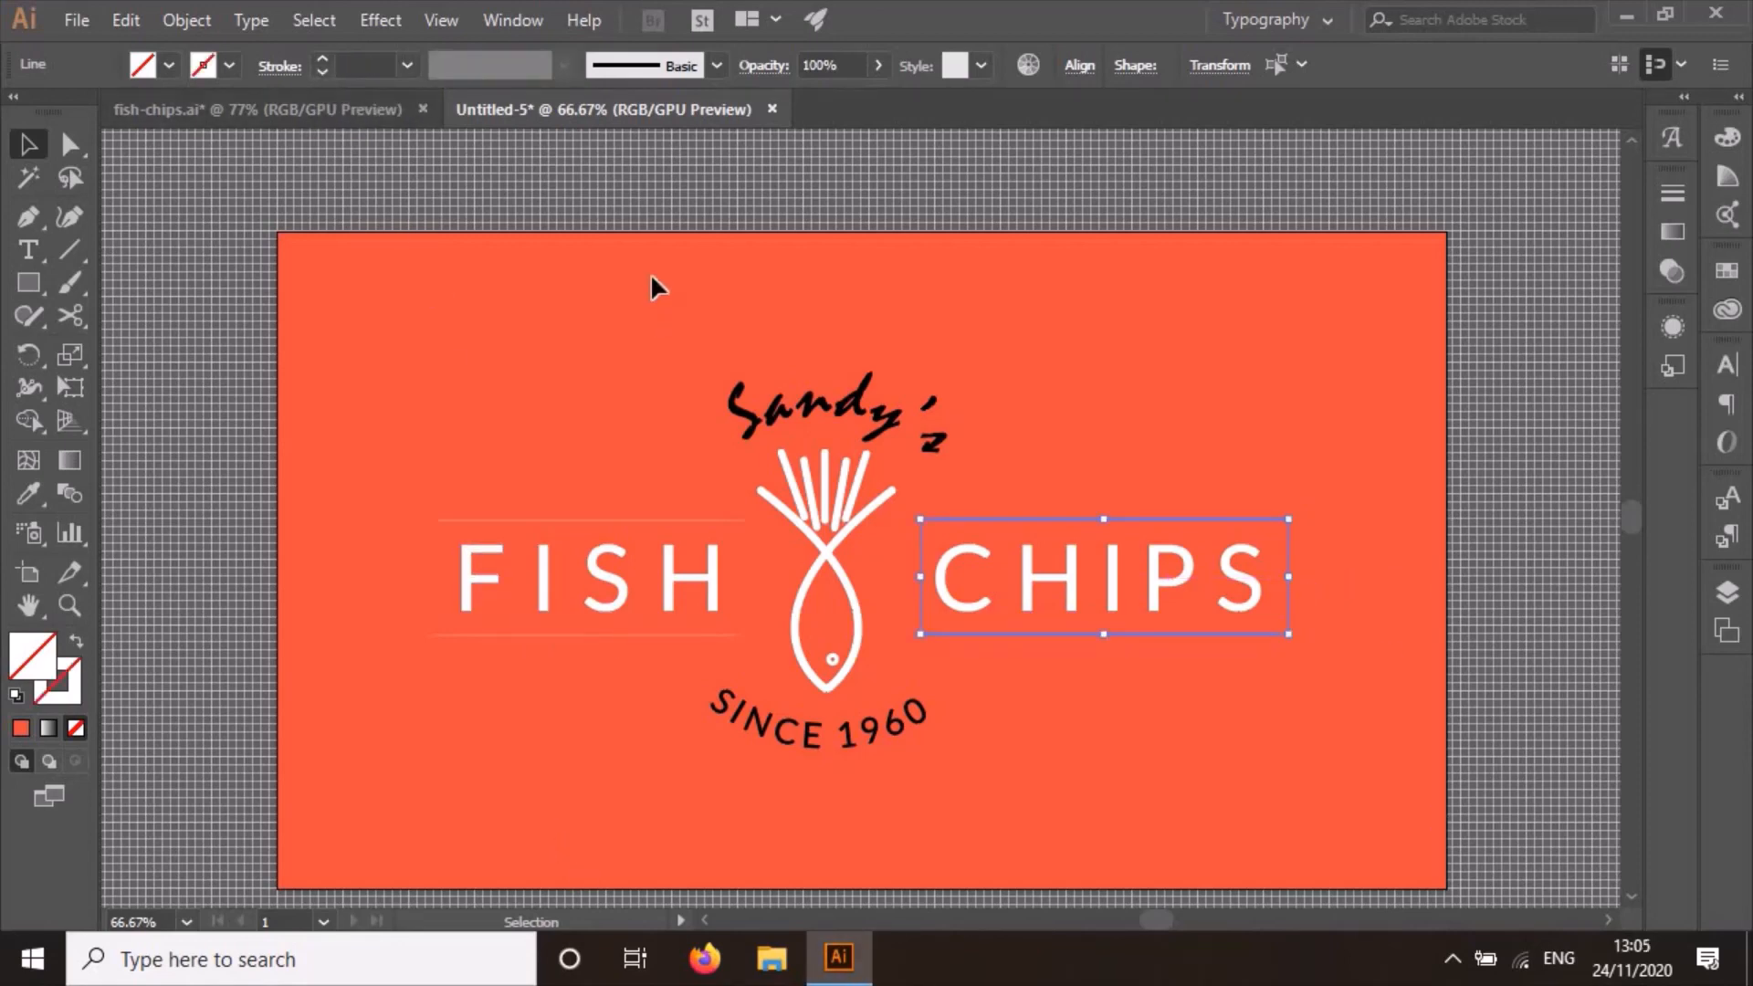
left_click(1100, 643)
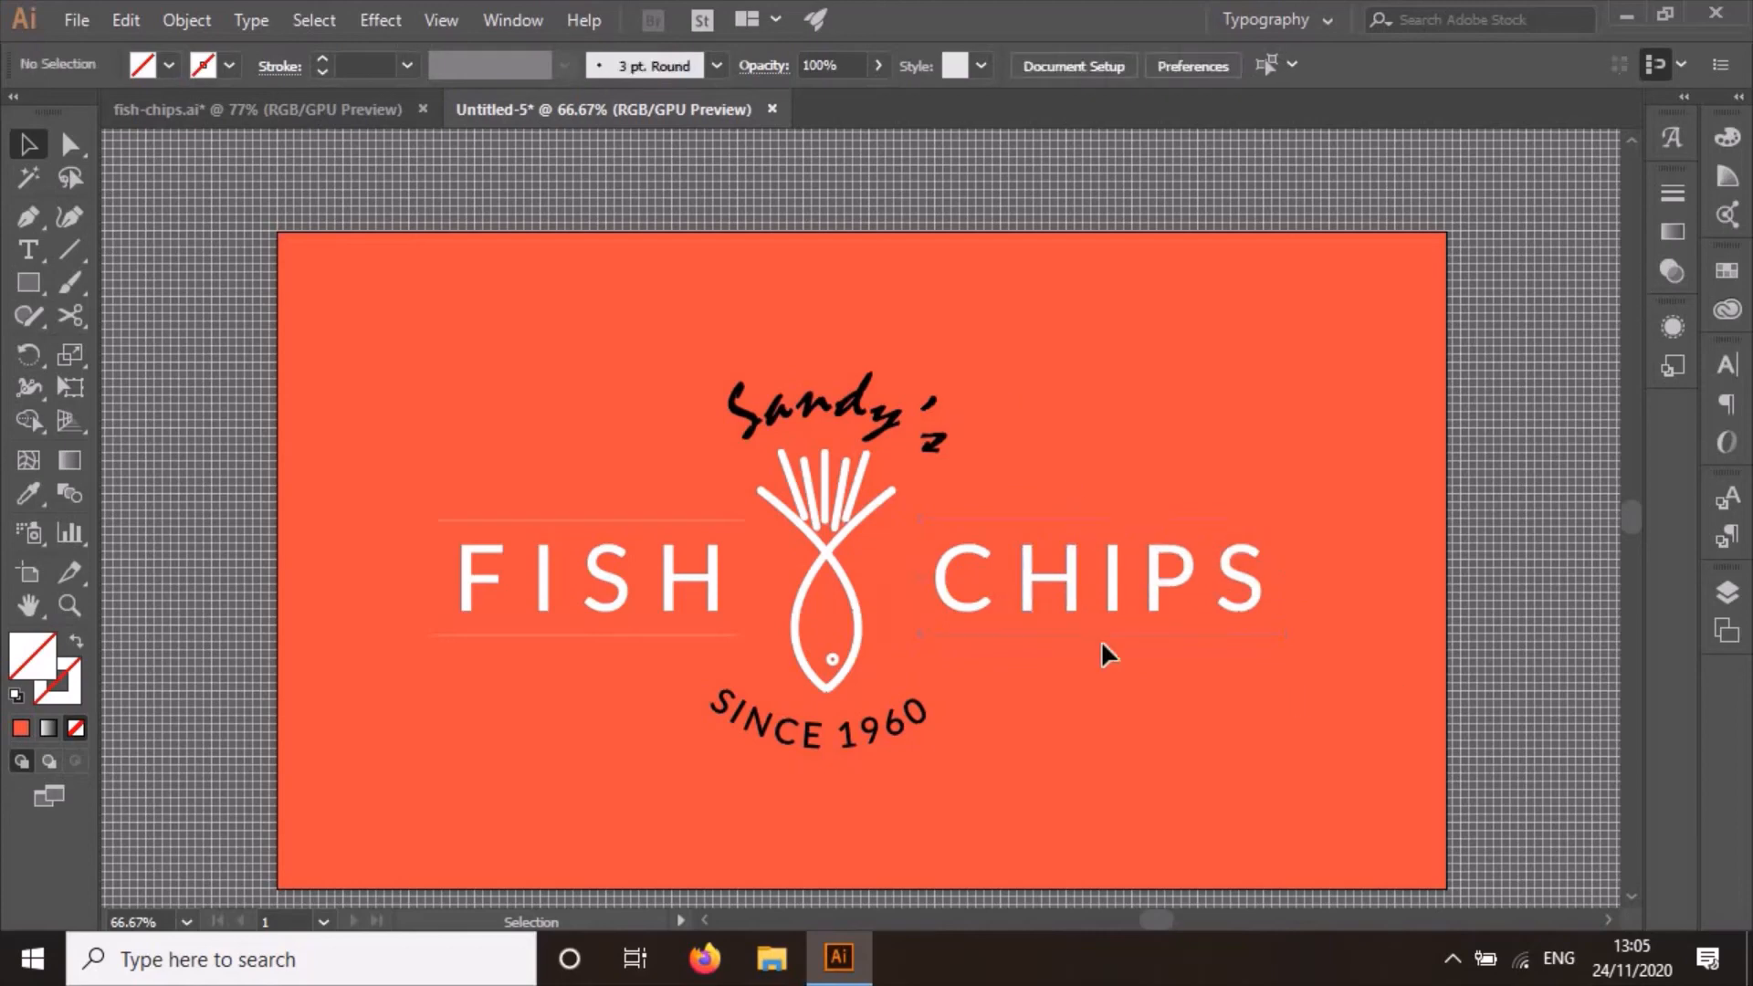
left_click(1043, 518)
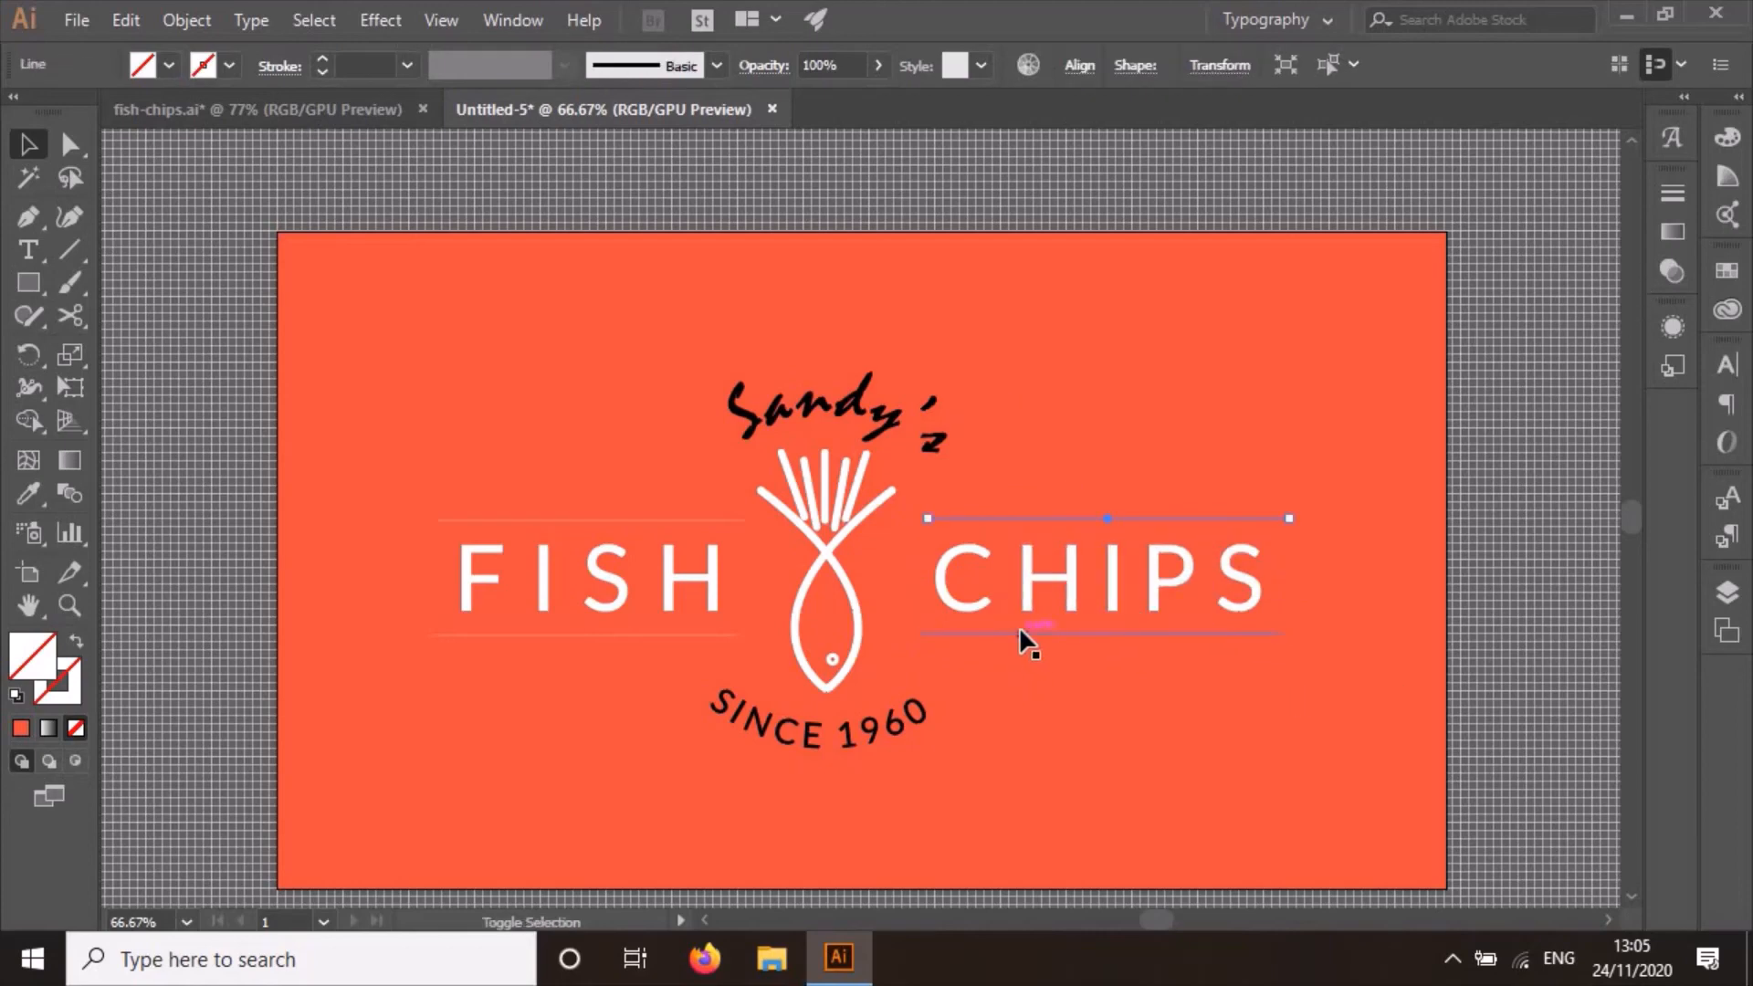
left_click(1019, 626, "shift")
left_click(325, 57)
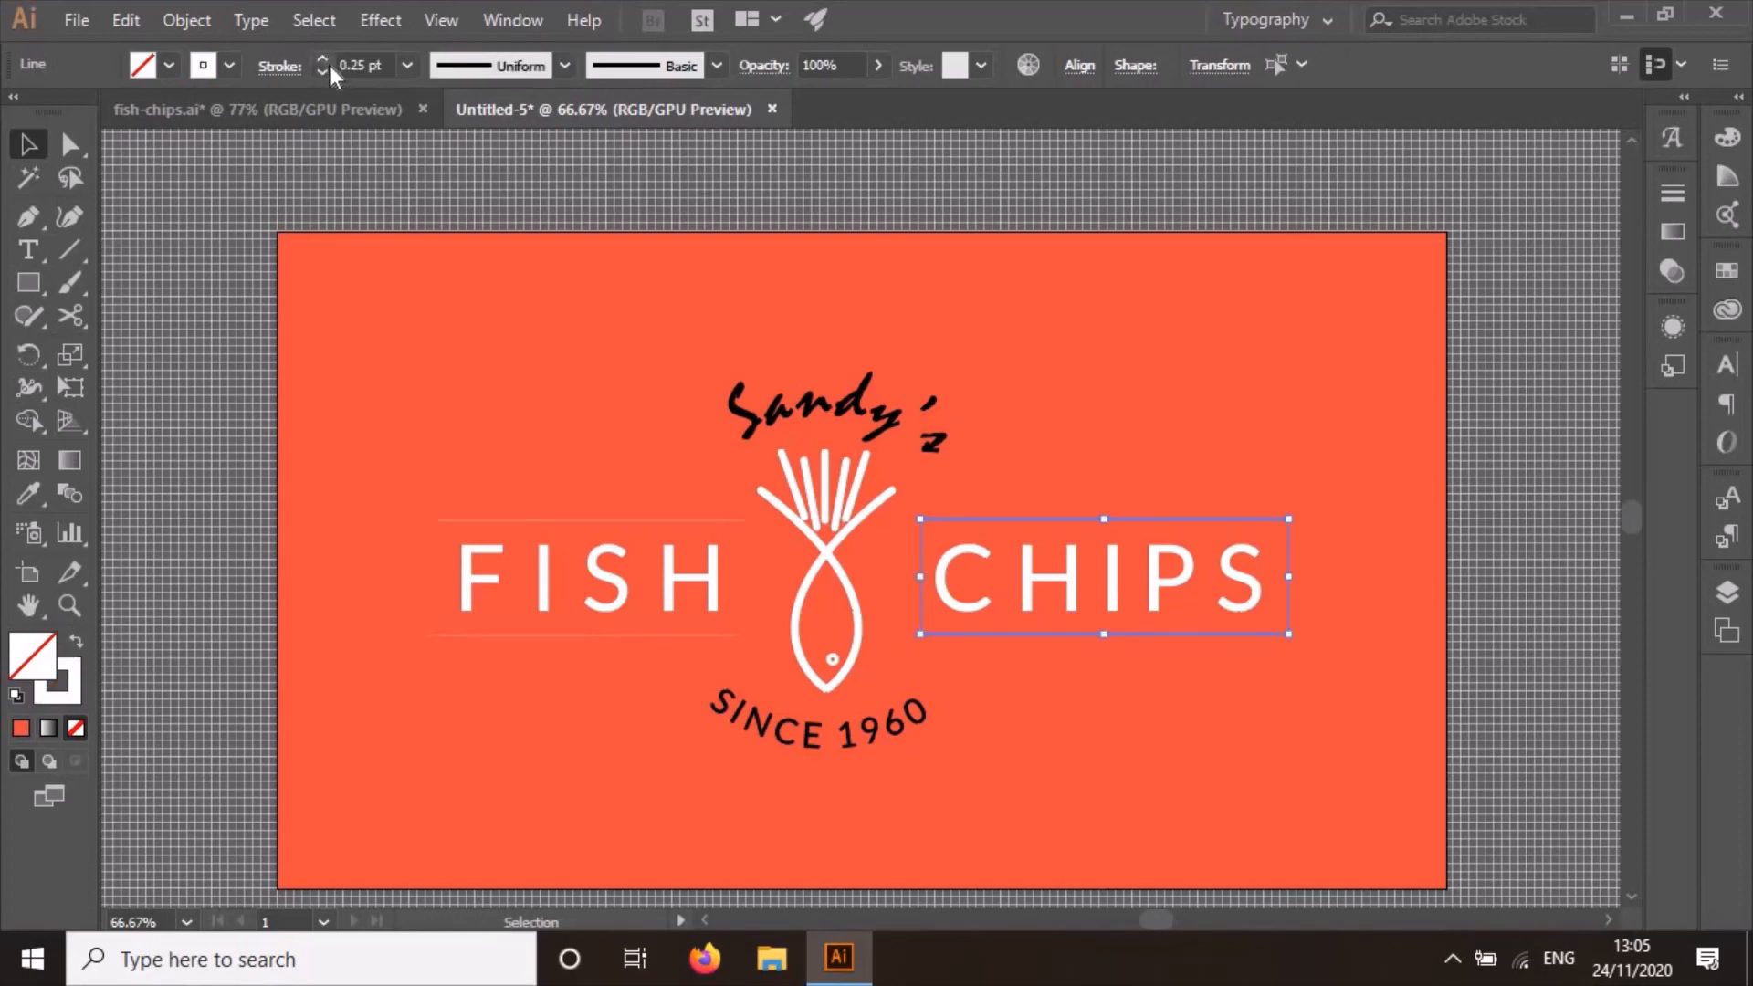
left_click(323, 59)
left_click(1492, 514)
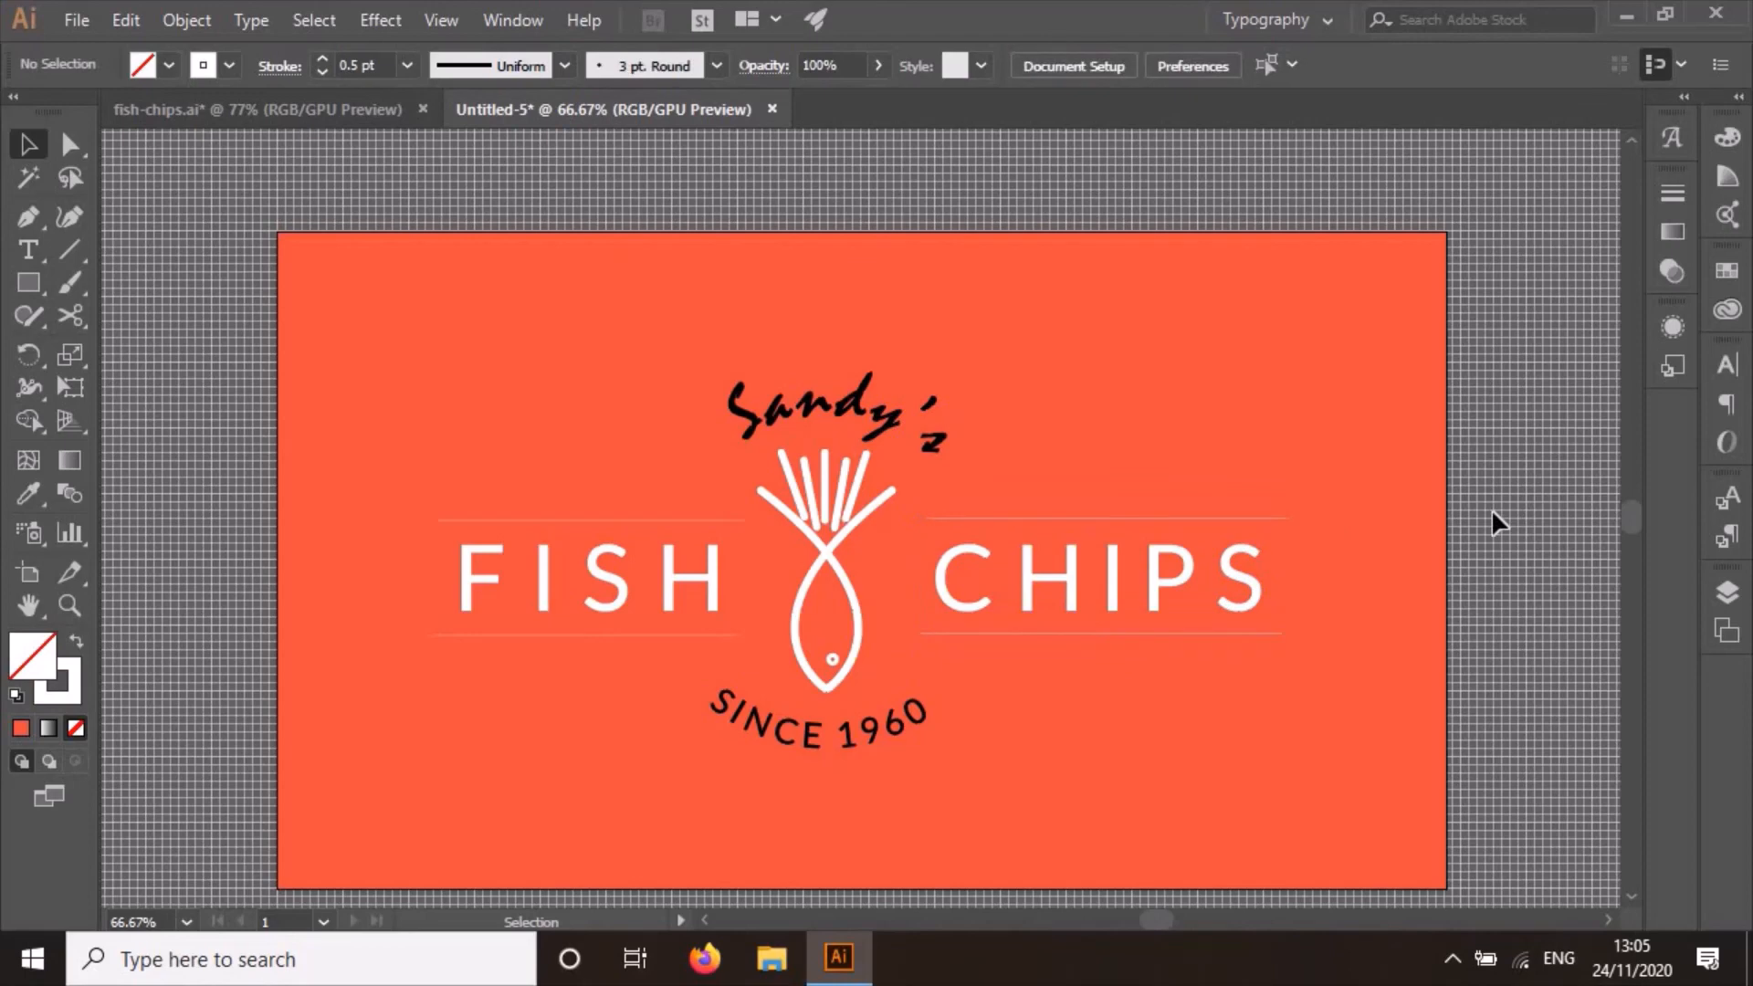